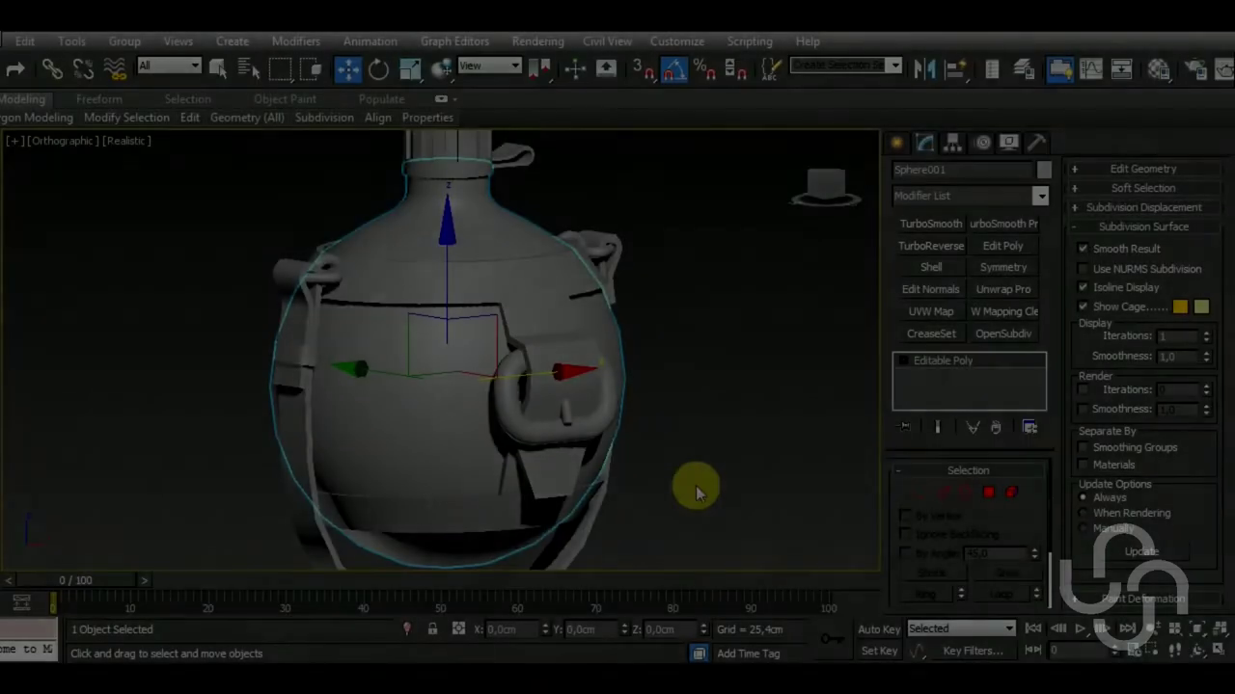
Add a Chamfer modifier to the canteen body and lower its amount and tension to 0,6.
{"action": "key", "text": "F4"}
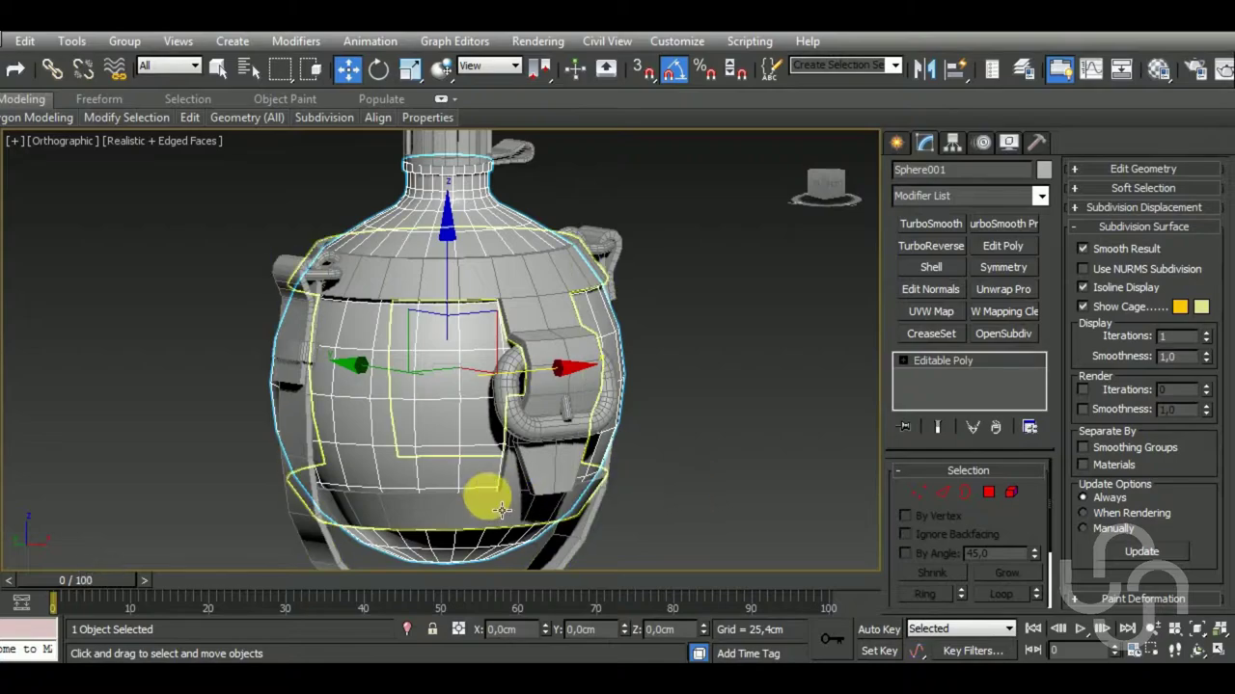
{"action": "left_click", "coordinate": [487, 494]}
{"action": "left_click", "coordinate": [1040, 197]}
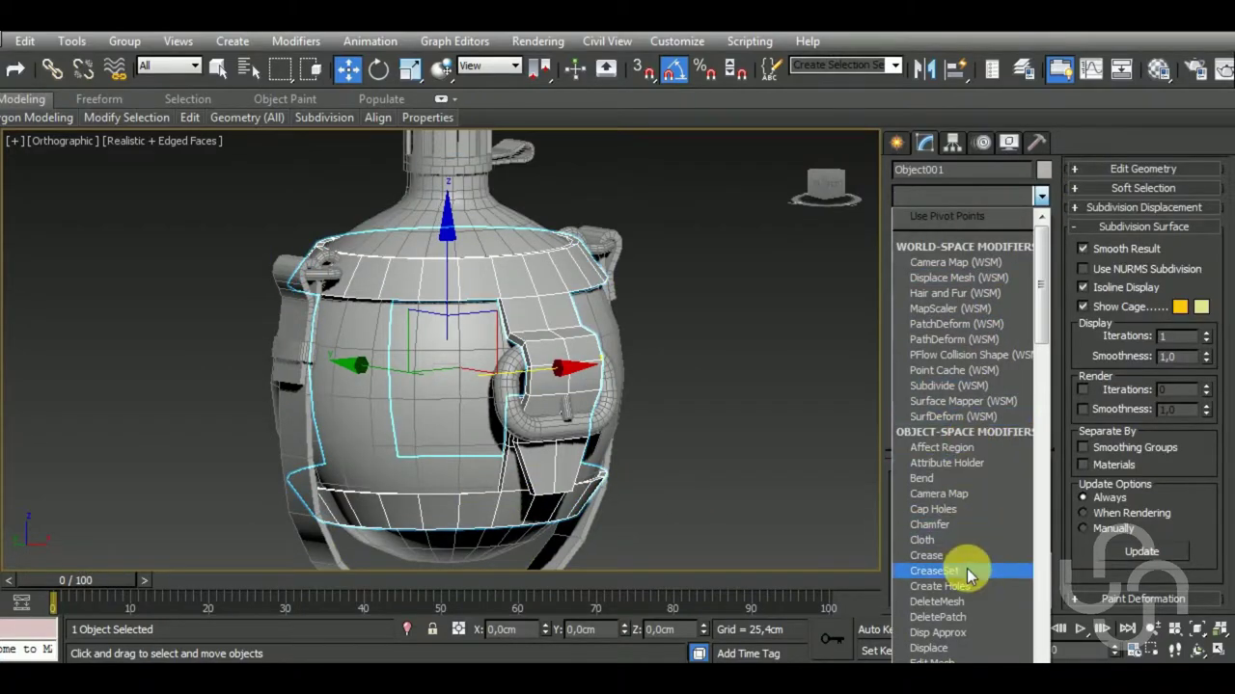
{"action": "left_click", "coordinate": [972, 524]}
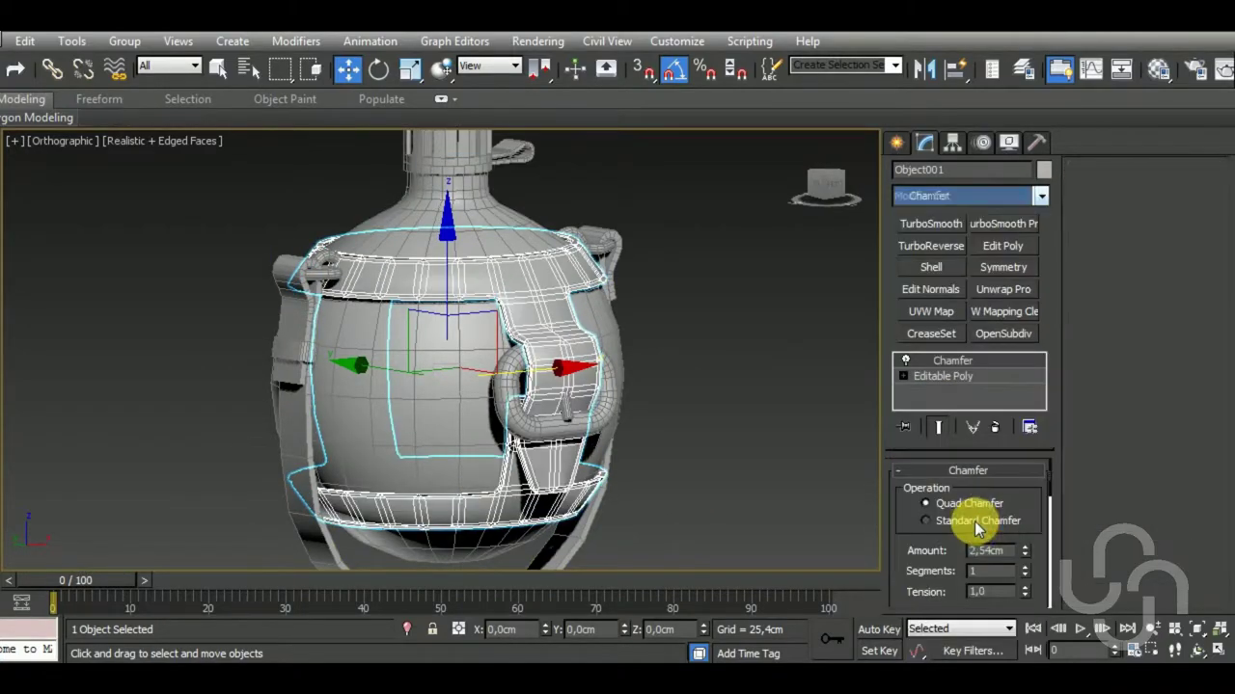
{"action": "left_click_drag", "start_coordinate": [1023, 550], "coordinate": [1040, 625]}
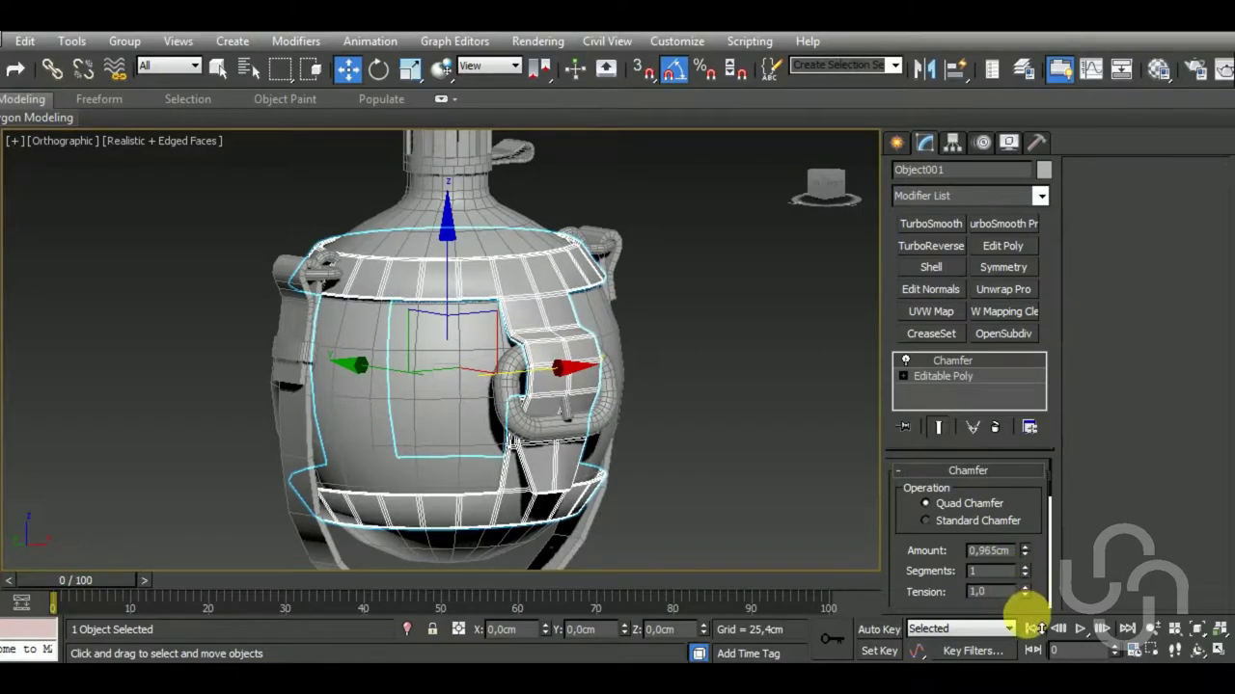
{"action": "left_click_drag", "start_coordinate": [1024, 594], "coordinate": [1043, 636]}
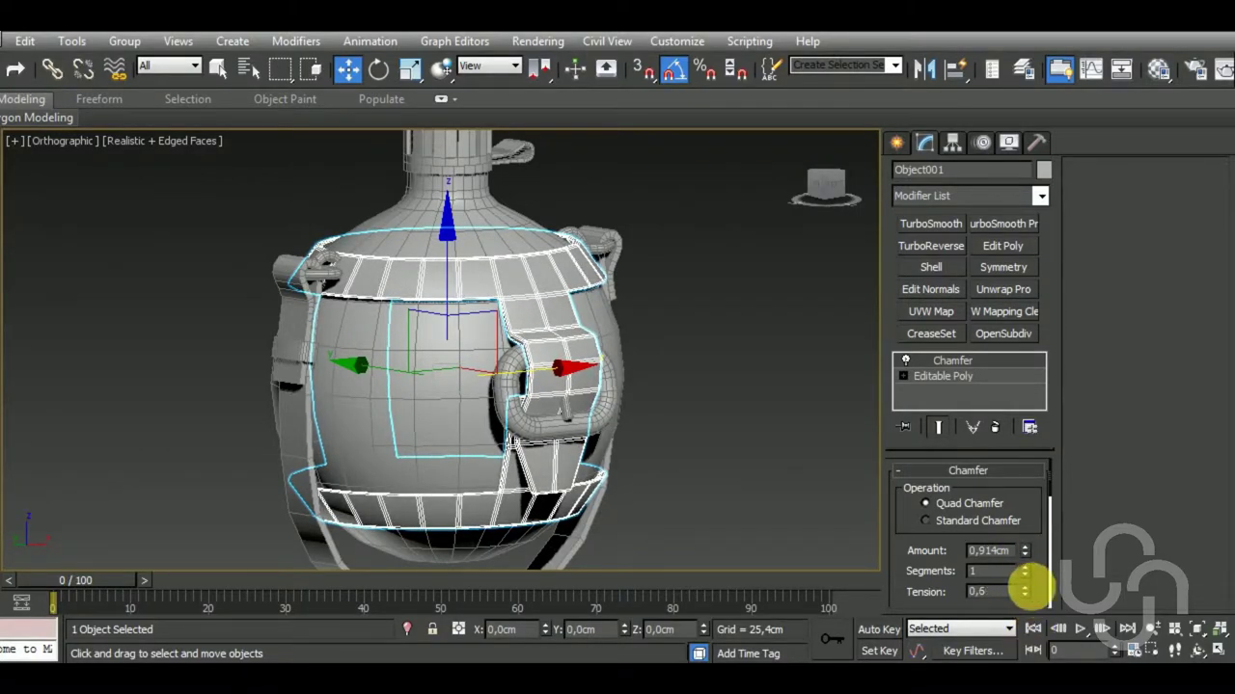
Limit the chamfer to Unsmoothed Edges and thin the amount to 0,635cm.
{"action": "scroll", "coordinate": [1030, 502], "scroll_direction": "down", "scroll_amount": 2}
{"action": "left_click", "coordinate": [964, 585]}
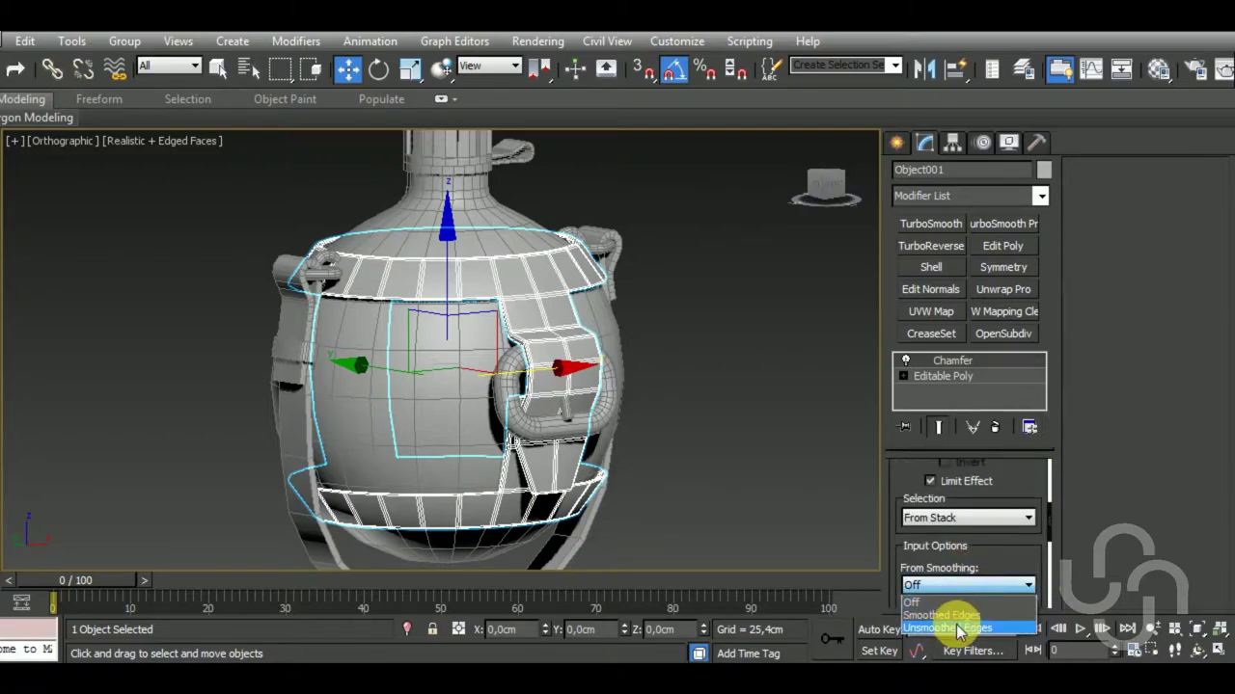
{"action": "left_click", "coordinate": [955, 627]}
{"action": "middle_click_drag", "start_coordinate": [725, 427], "coordinate": [747, 455], "text": "alt"}
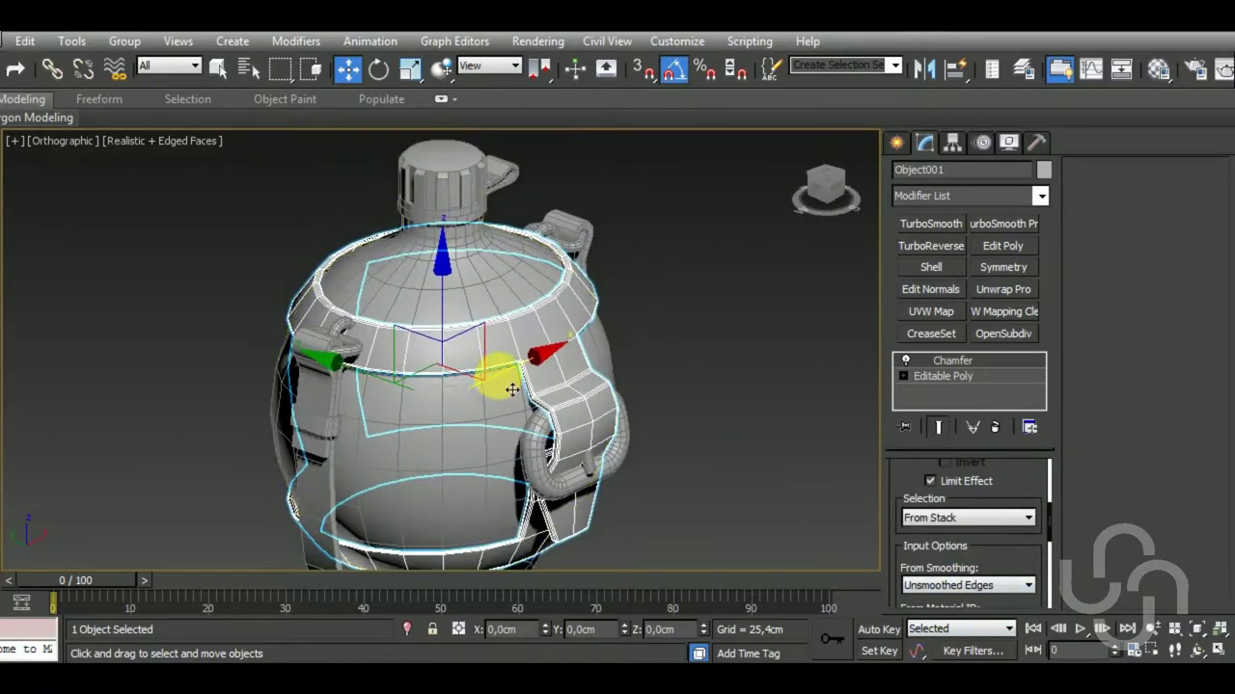
{"action": "scroll", "coordinate": [540, 357], "scroll_direction": "up", "scroll_amount": 5}
{"action": "scroll", "coordinate": [571, 365], "scroll_direction": "up", "scroll_amount": 2}
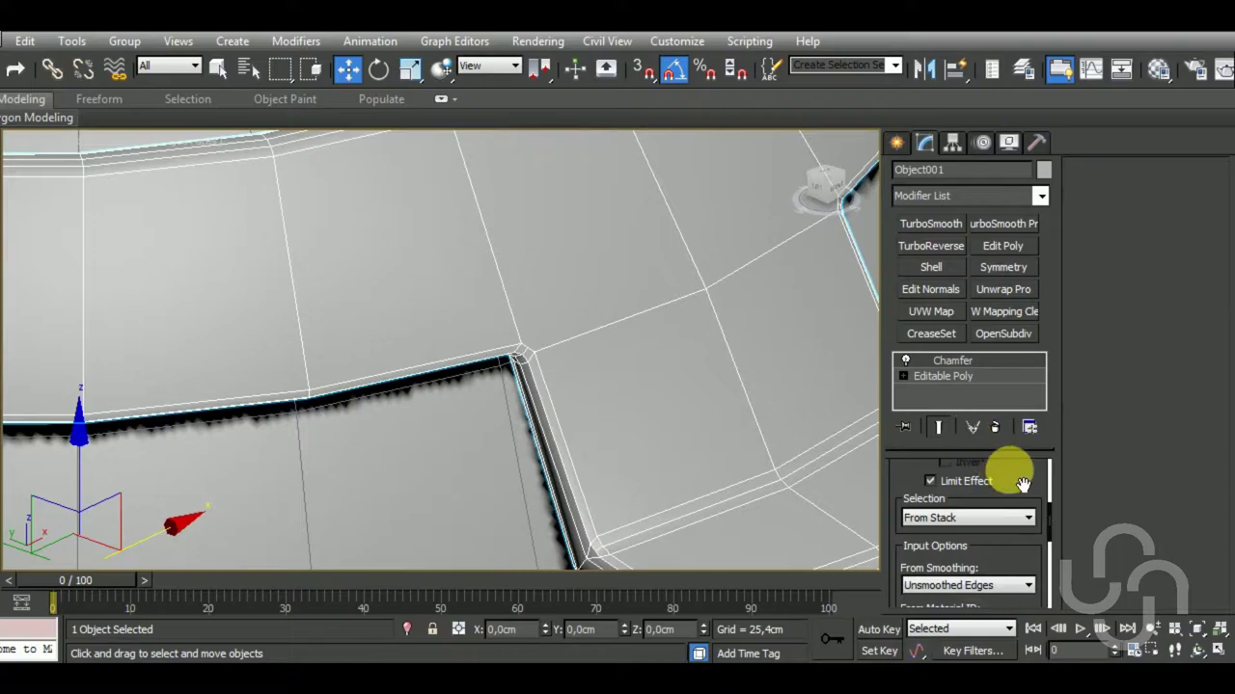
{"action": "scroll", "coordinate": [1022, 482], "scroll_direction": "up", "scroll_amount": 2}
{"action": "left_click_drag", "start_coordinate": [1025, 543], "coordinate": [1020, 567]}
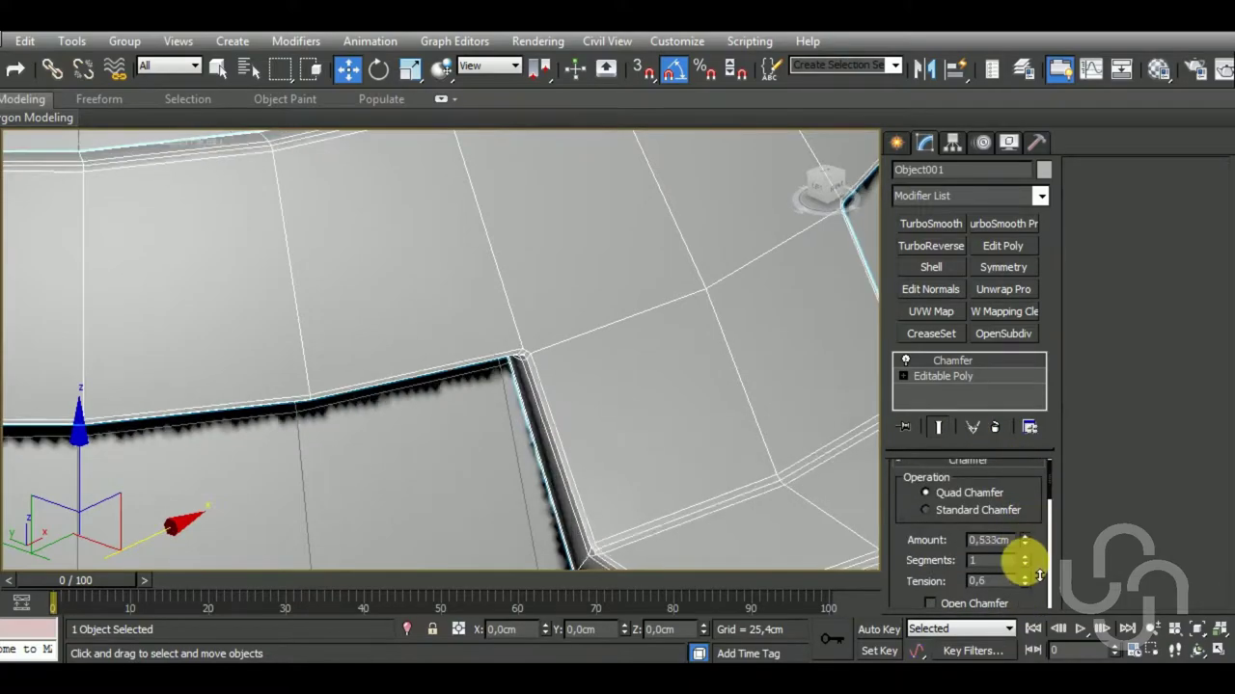
{"action": "scroll", "coordinate": [661, 337], "scroll_direction": "down", "scroll_amount": 2}
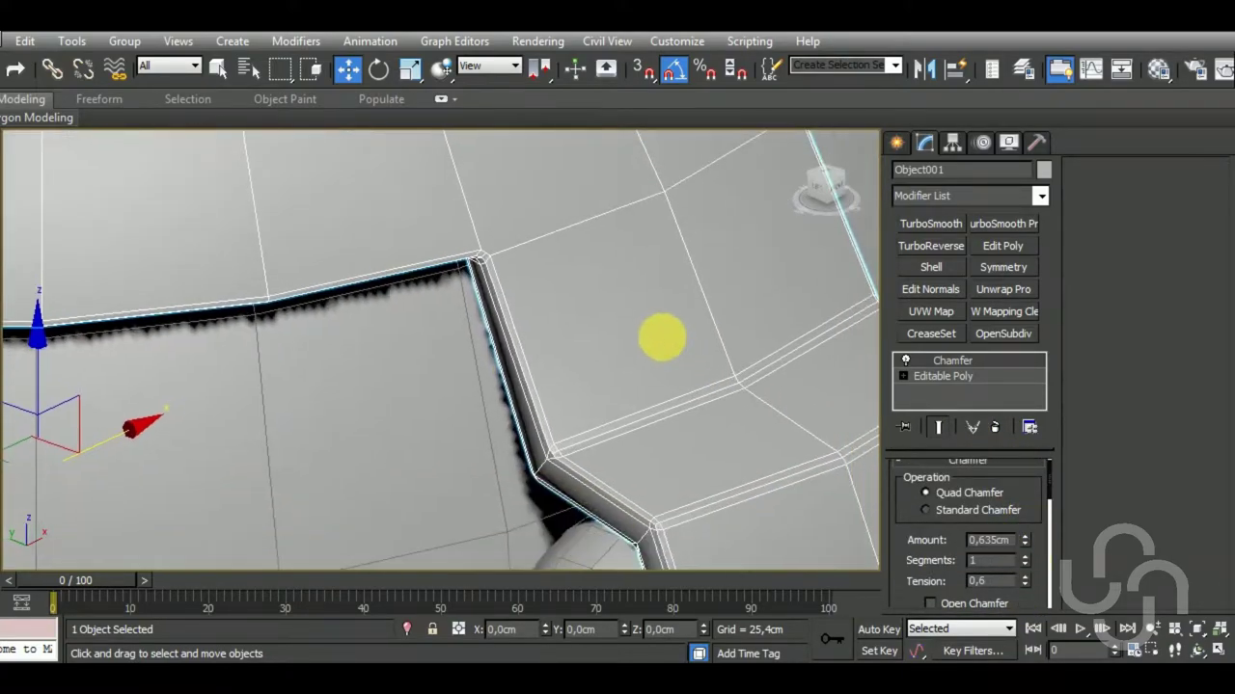
{"action": "scroll", "coordinate": [673, 345], "scroll_direction": "down", "scroll_amount": 5}
{"action": "mouse_move", "coordinate": [769, 411]}
{"action": "middle_mouse_down", "text": "alt"}
{"action": "mouse_move", "coordinate": [789, 356]}
{"action": "mouse_move", "coordinate": [716, 377]}
{"action": "mouse_move", "coordinate": [690, 447]}
{"action": "mouse_move", "coordinate": [701, 427]}
{"action": "mouse_move", "coordinate": [707, 435]}
{"action": "middle_mouse_up", "text": "alt"}
{"action": "key", "text": "F4"}
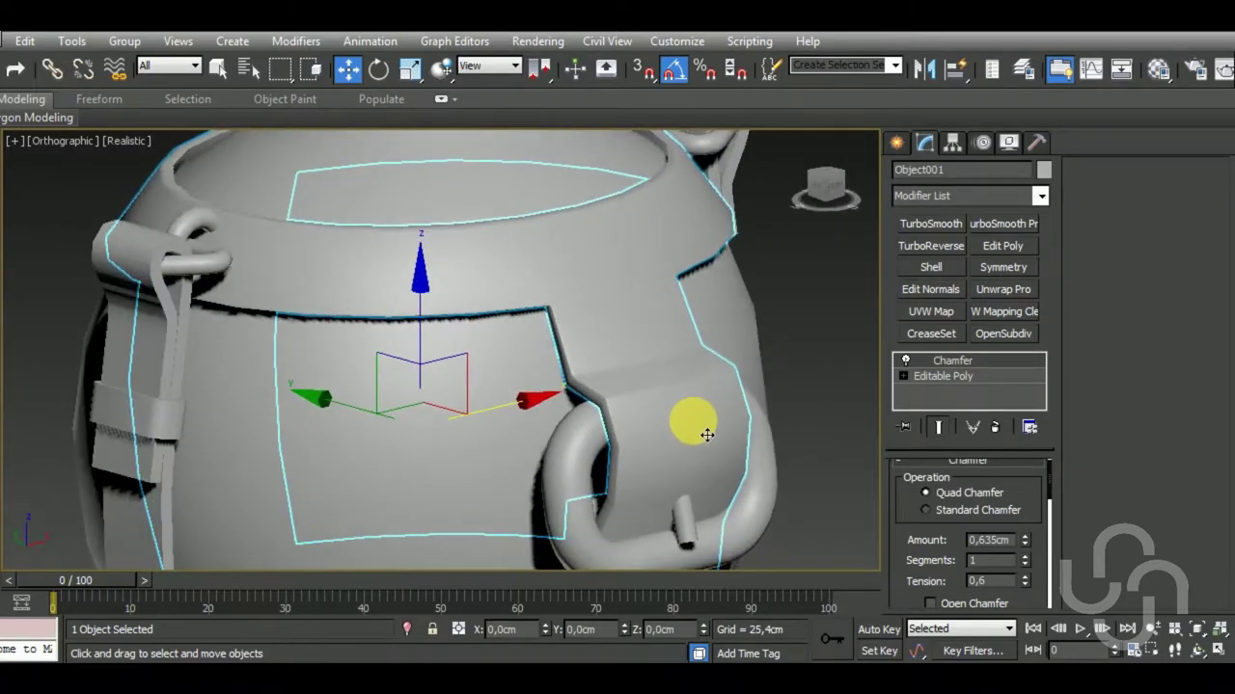
Copy the Chamfer modifier from the body's modifier stack.
{"action": "right_click", "coordinate": [962, 367]}
{"action": "left_click", "coordinate": [1011, 369]}
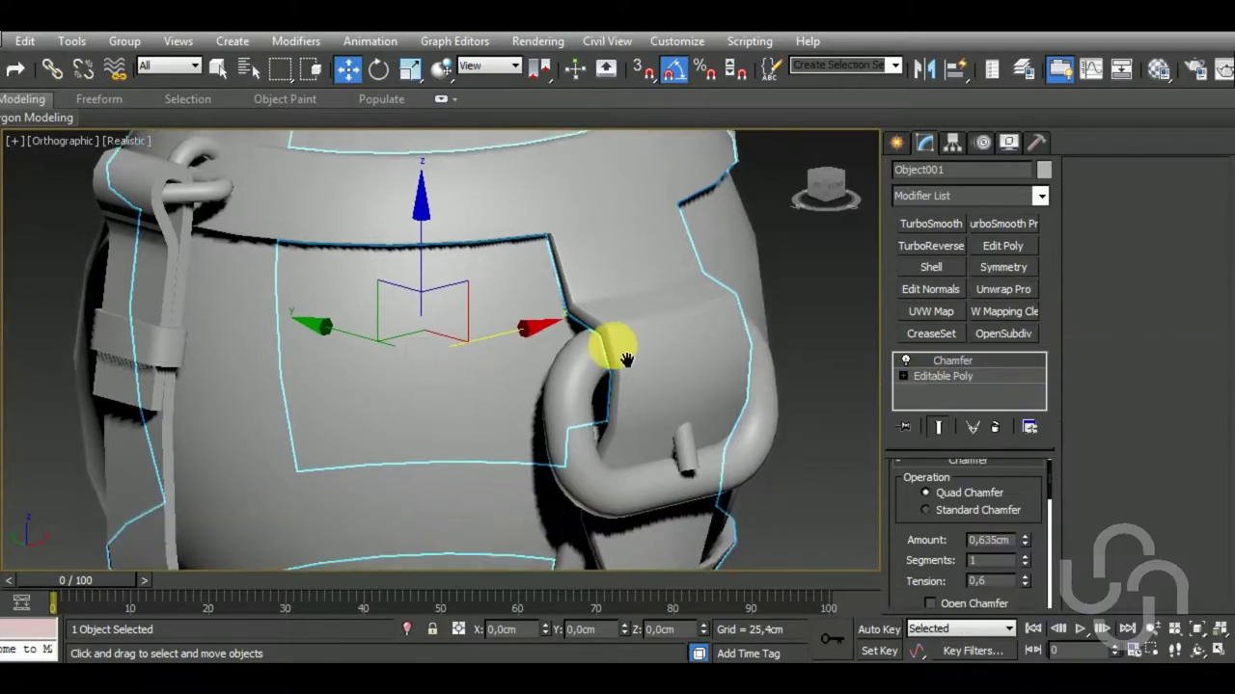
{"action": "middle_click_drag", "start_coordinate": [601, 350], "coordinate": [628, 353], "text": "alt"}
Paste the Chamfer onto the strap (Line003) and reduce its amount.
{"action": "left_click", "coordinate": [295, 295]}
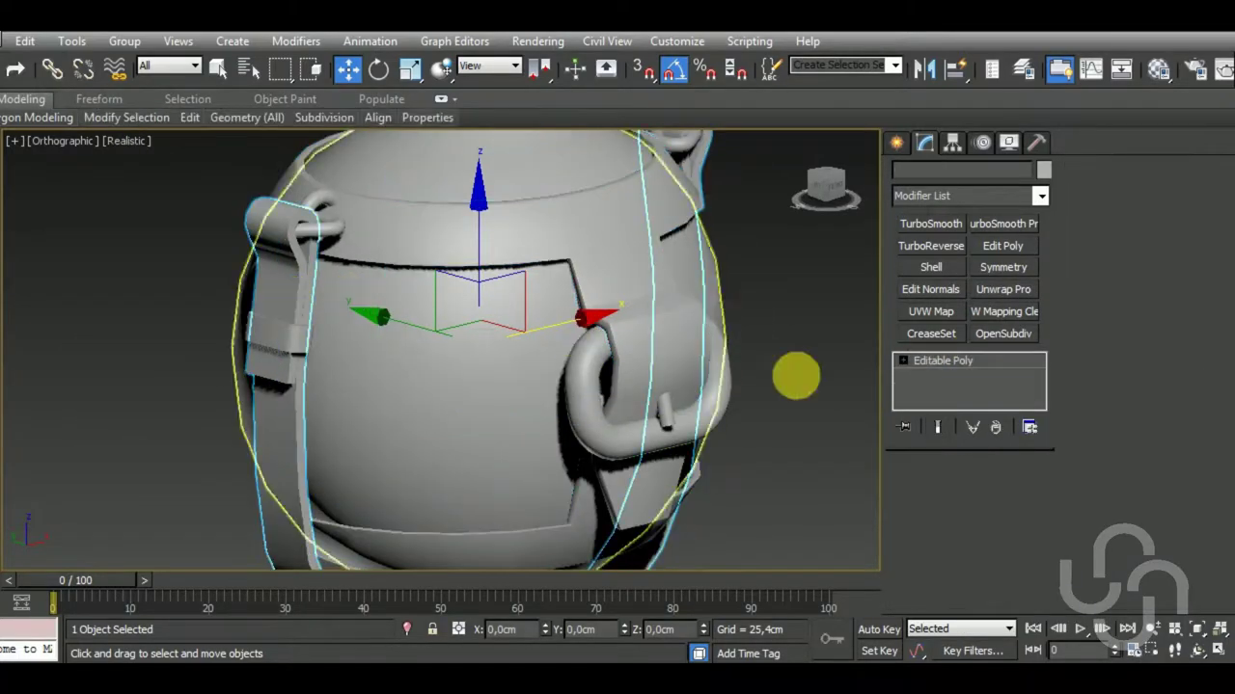
{"action": "right_click", "coordinate": [1024, 372]}
{"action": "left_click", "coordinate": [1027, 371]}
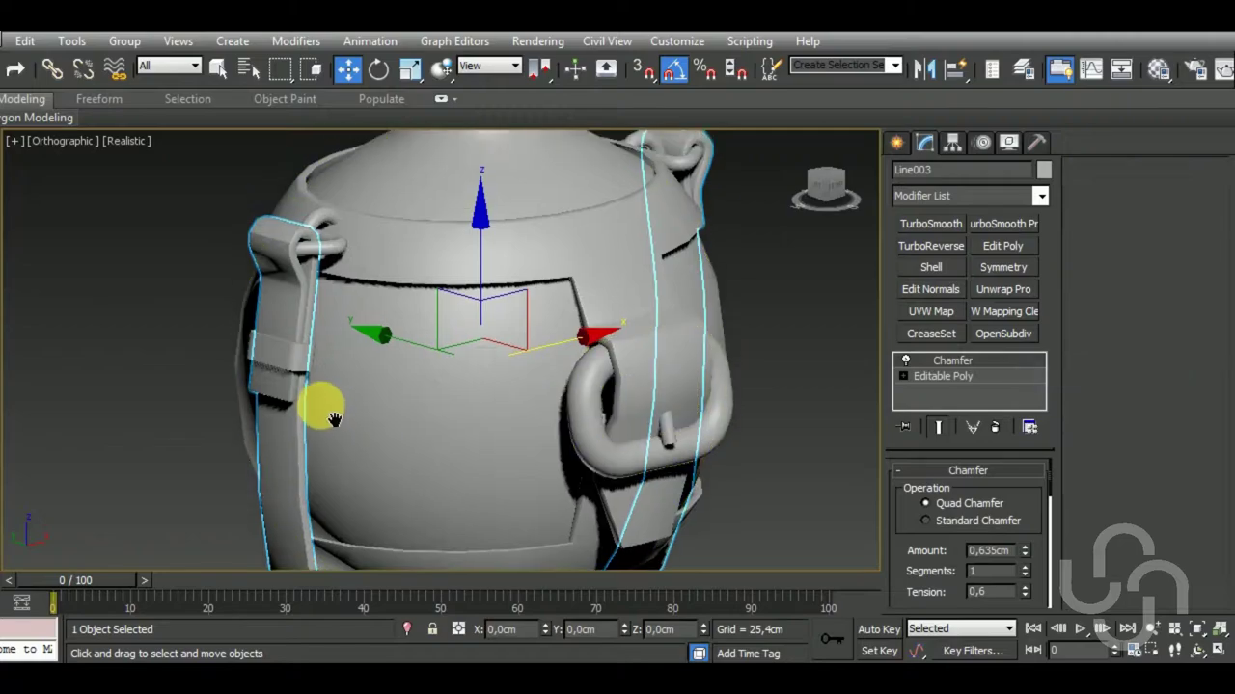
{"action": "scroll", "coordinate": [308, 340], "scroll_direction": "up", "scroll_amount": 3}
{"action": "key", "text": "F4"}
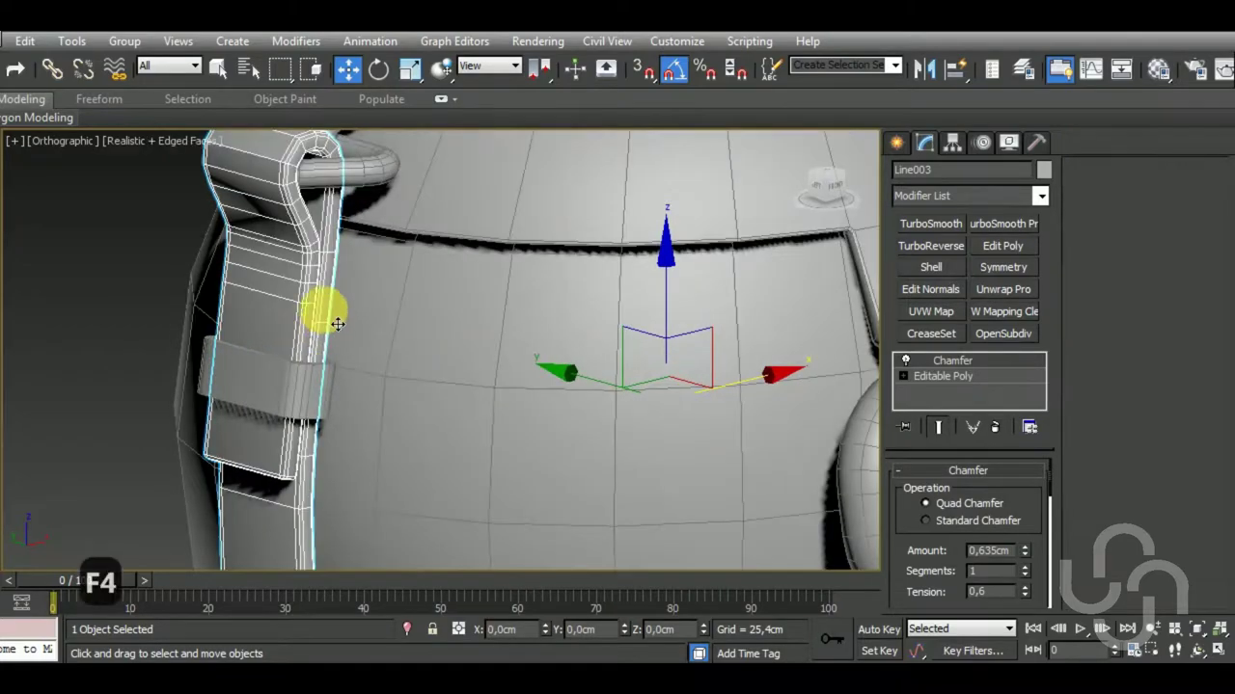
{"action": "scroll", "coordinate": [323, 319], "scroll_direction": "up", "scroll_amount": 3}
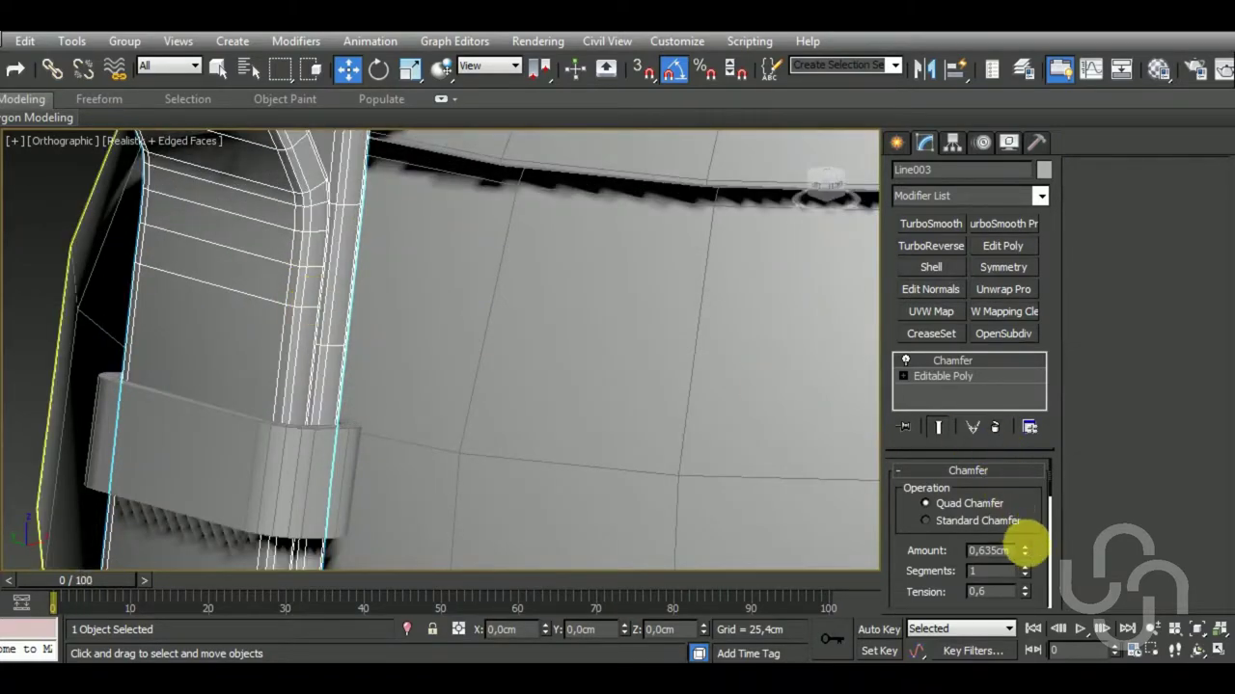
{"action": "left_click_drag", "start_coordinate": [1026, 552], "coordinate": [1043, 576]}
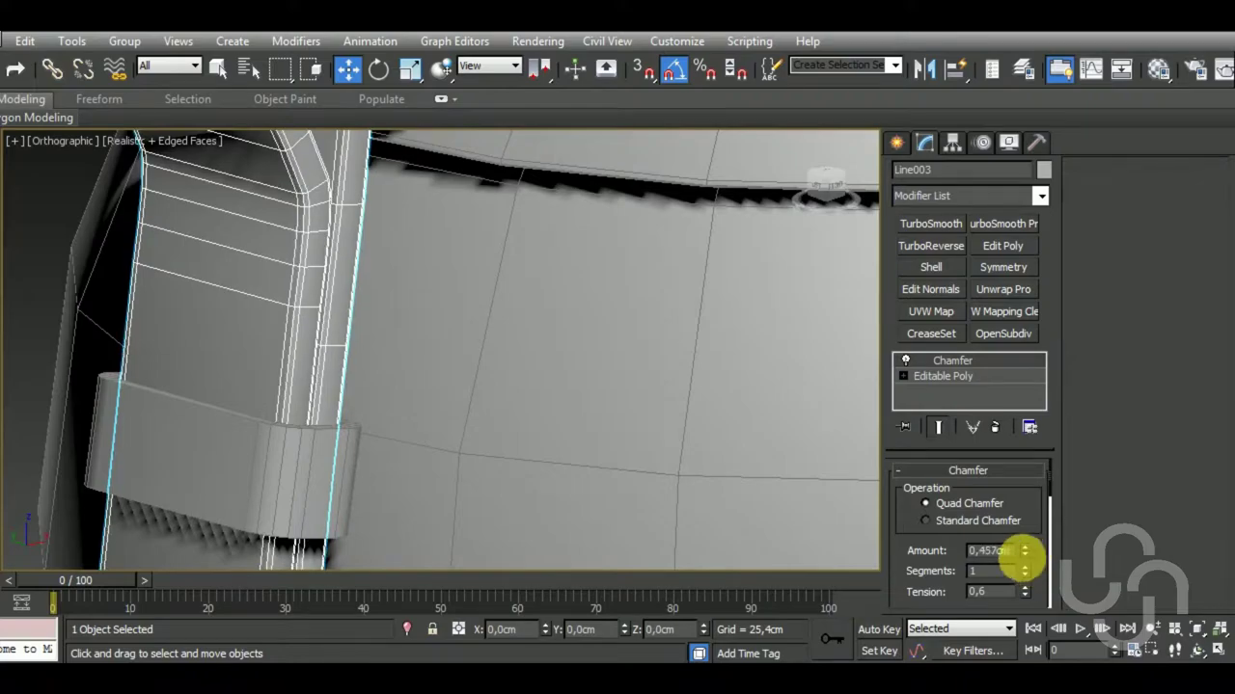
Paste the Chamfer onto the strap clip (Rectangle002) with a 0,33cm amount.
{"action": "left_click", "coordinate": [473, 396]}
{"action": "right_click", "coordinate": [1003, 371]}
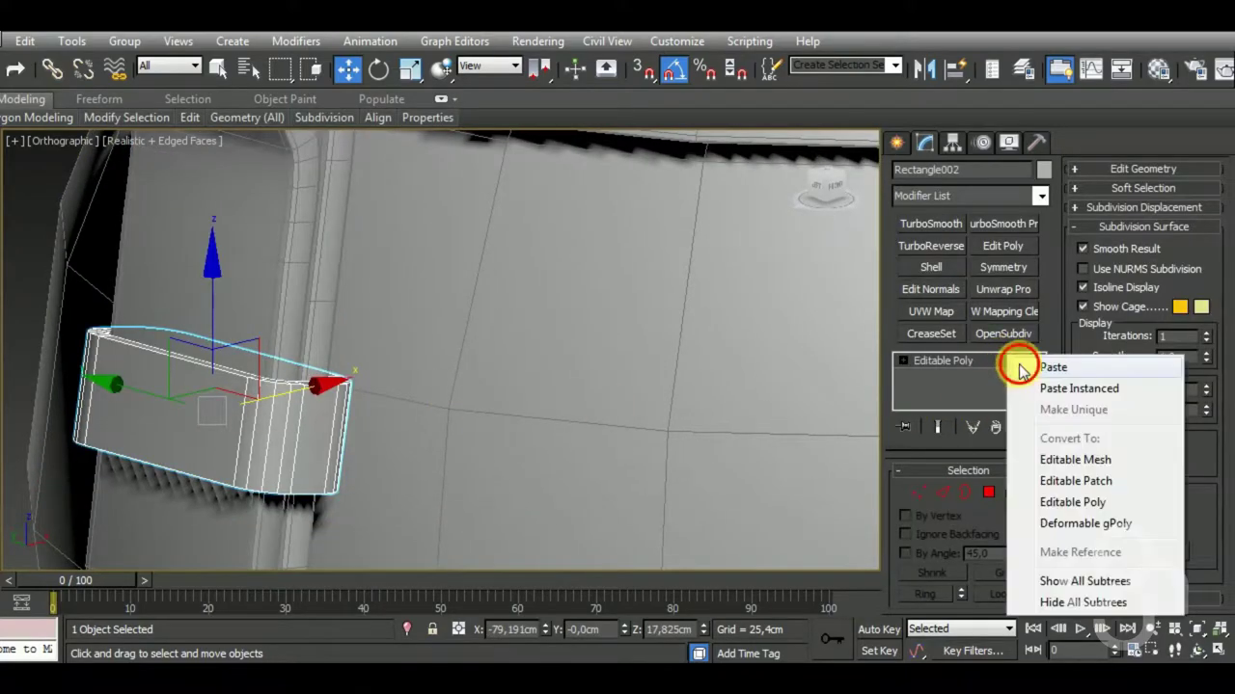
{"action": "left_click", "coordinate": [1032, 360]}
{"action": "middle_click_drag", "start_coordinate": [471, 427], "coordinate": [450, 479], "text": "alt"}
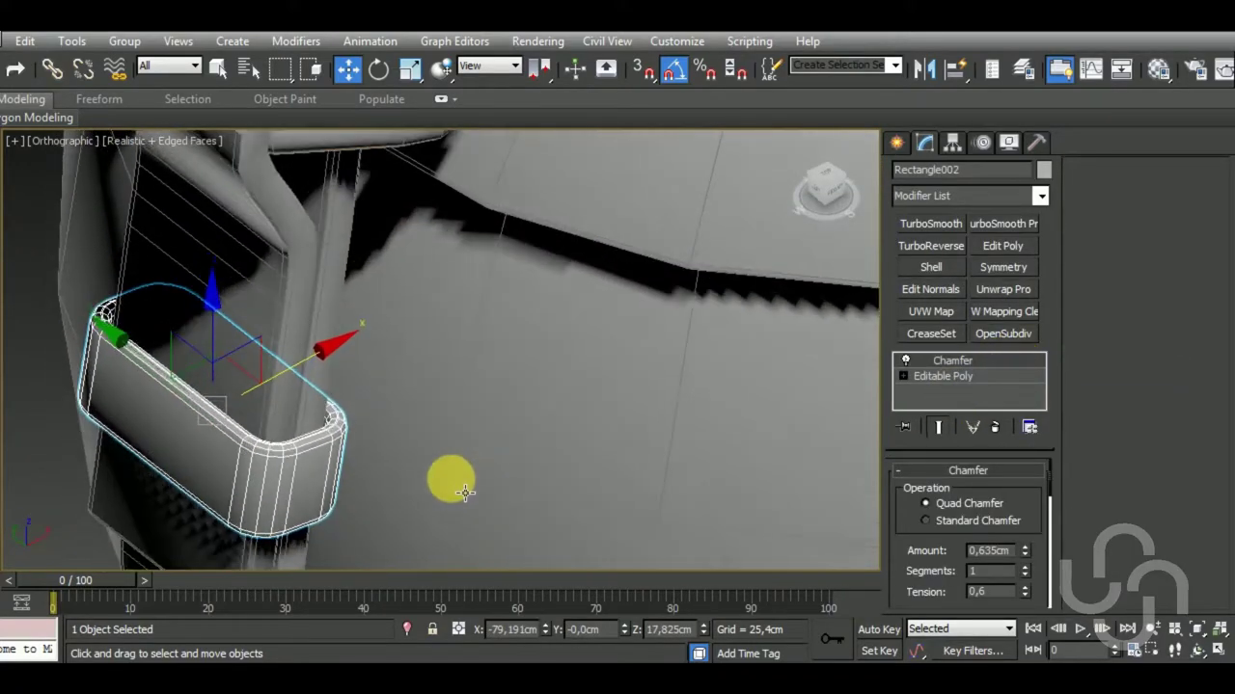
{"action": "left_click_drag", "start_coordinate": [1026, 557], "coordinate": [1025, 573]}
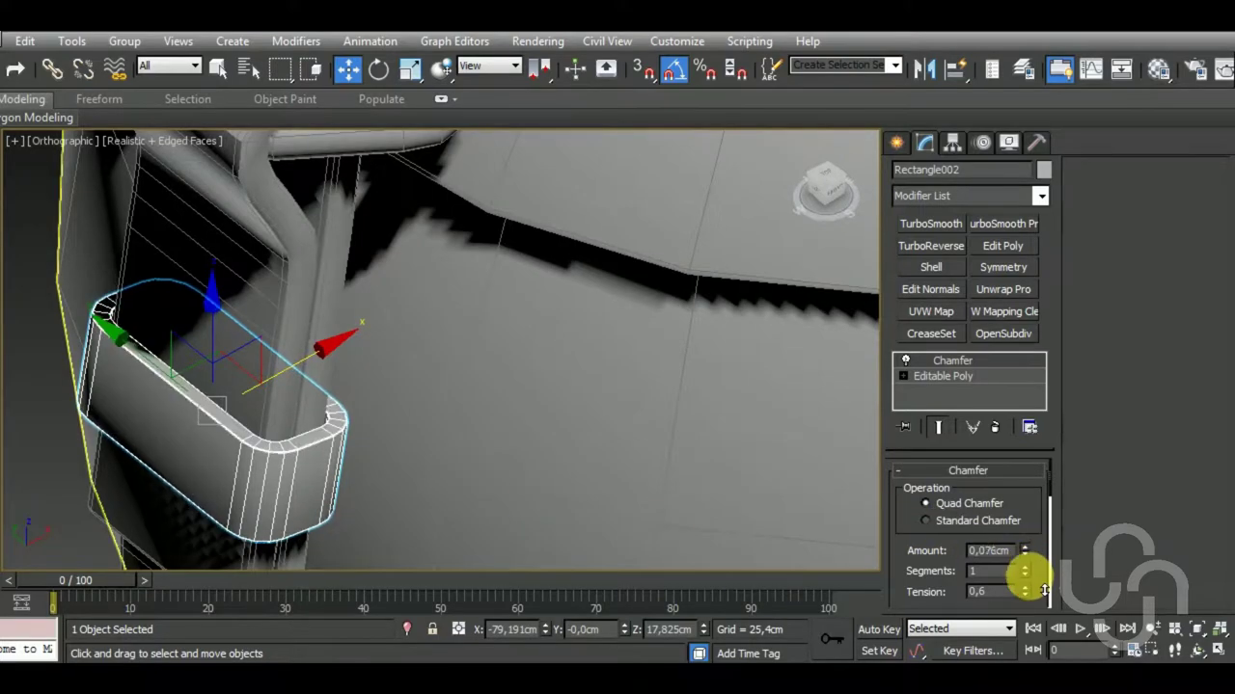
{"action": "middle_click_drag", "start_coordinate": [581, 435], "coordinate": [359, 408]}
{"action": "scroll", "coordinate": [359, 408], "scroll_direction": "down", "scroll_amount": 5}
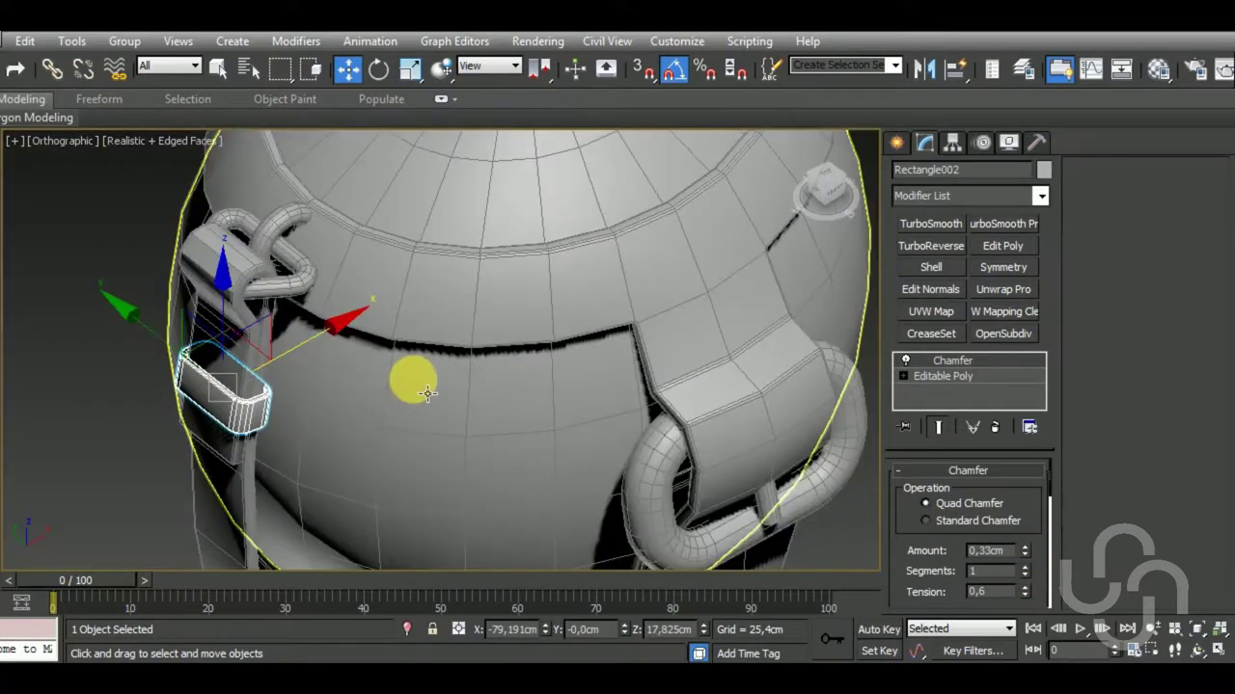
{"action": "mouse_move", "coordinate": [413, 377]}
{"action": "middle_mouse_down", "text": "alt"}
{"action": "mouse_move", "coordinate": [799, 408]}
{"action": "mouse_move", "coordinate": [730, 515]}
{"action": "mouse_move", "coordinate": [436, 256]}
{"action": "mouse_move", "coordinate": [459, 338]}
{"action": "middle_mouse_up", "text": "alt"}
Paste the Chamfer onto the cap cylinder (Cylinder001) and reduce its amount.
{"action": "left_click", "coordinate": [436, 257]}
{"action": "right_click", "coordinate": [1013, 356]}
{"action": "left_click", "coordinate": [1051, 415]}
{"action": "scroll", "coordinate": [458, 338], "scroll_direction": "up", "scroll_amount": 3}
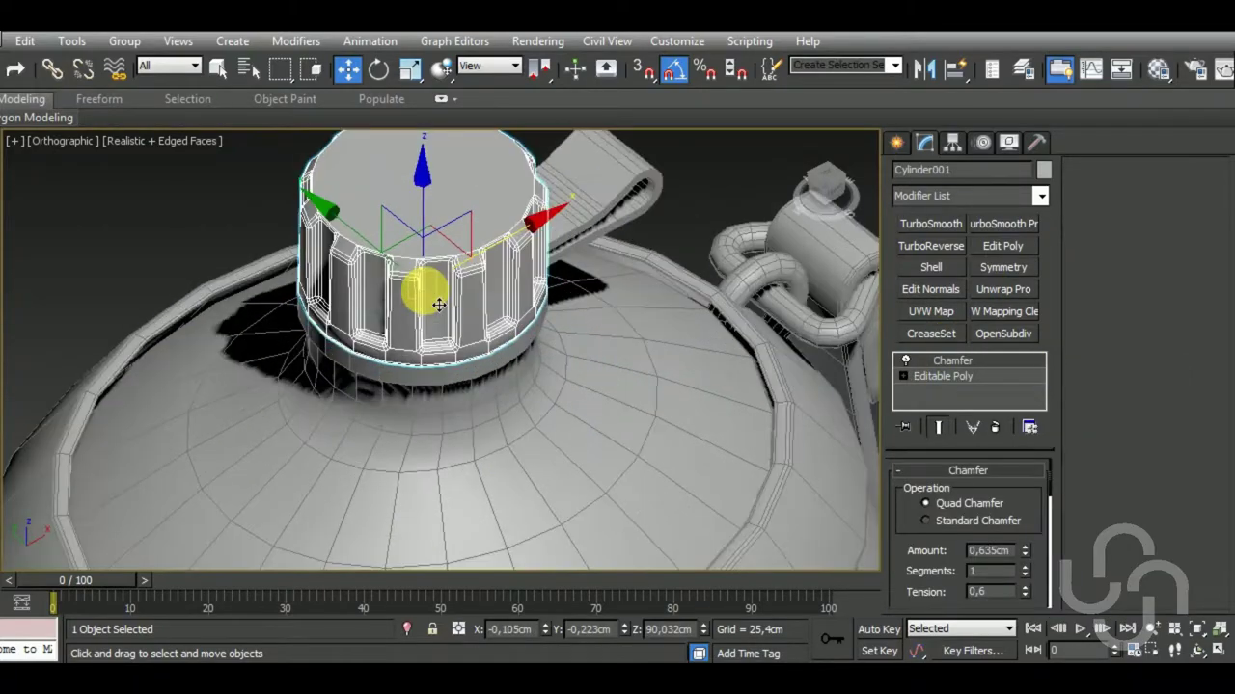
{"action": "scroll", "coordinate": [422, 284], "scroll_direction": "up", "scroll_amount": 3}
{"action": "left_click_drag", "start_coordinate": [1026, 557], "coordinate": [1041, 578]}
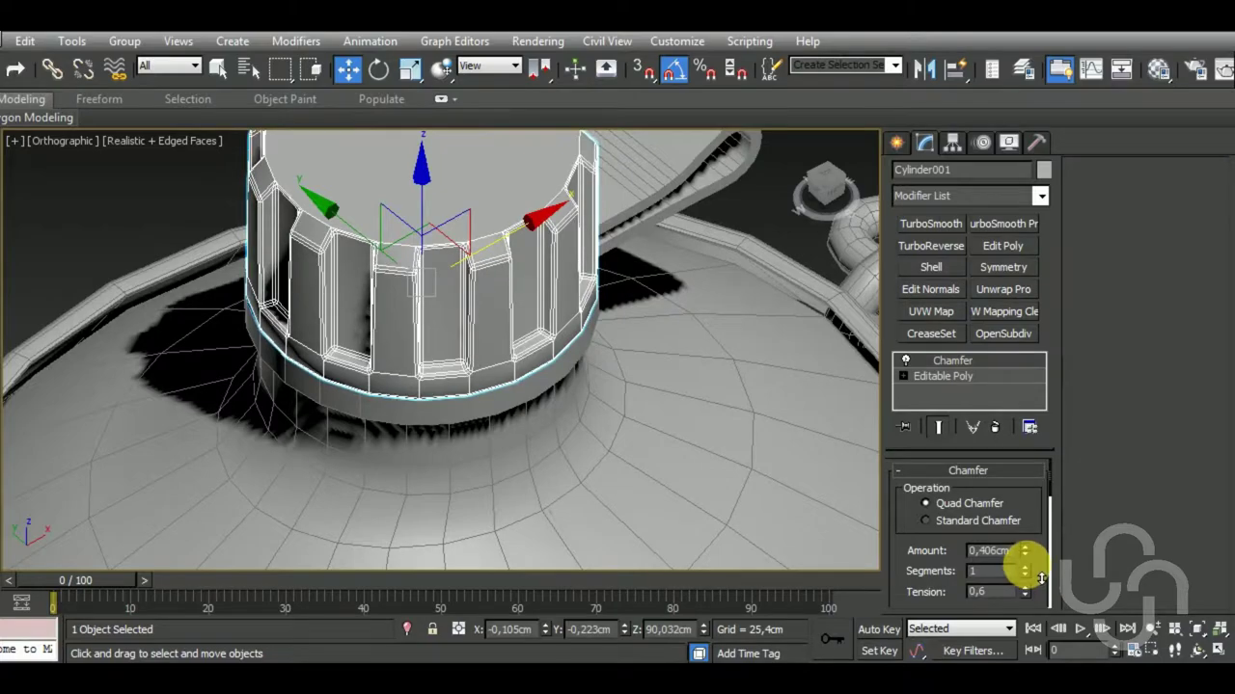
{"action": "middle_click_drag", "start_coordinate": [496, 427], "coordinate": [521, 399]}
Paste the Chamfer onto the surrounding sphere (Sphere001).
{"action": "left_click", "coordinate": [524, 381]}
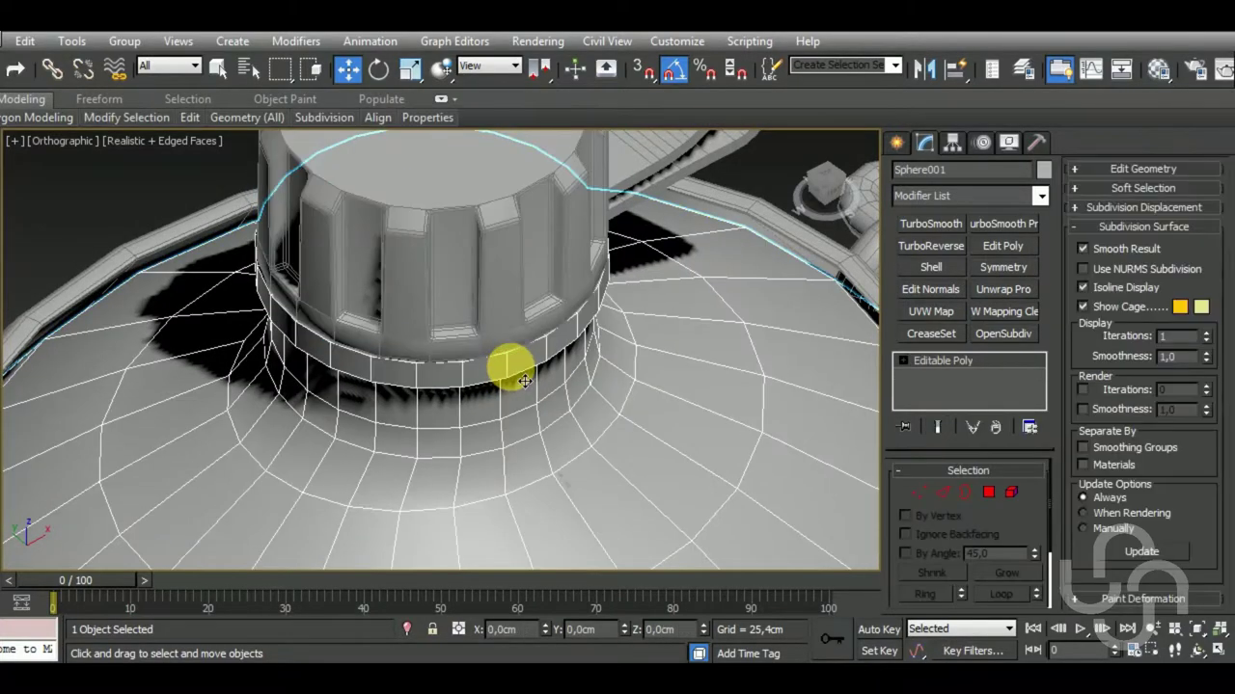
{"action": "right_click", "coordinate": [984, 374]}
{"action": "left_click", "coordinate": [1042, 368]}
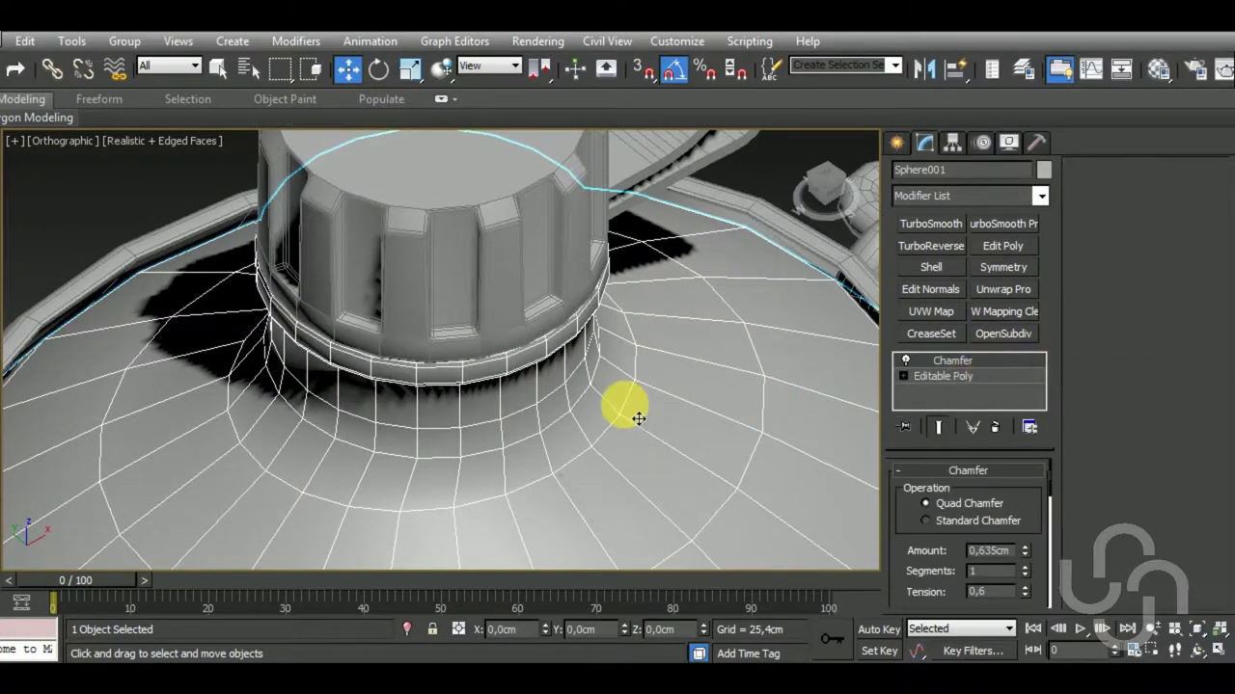
{"action": "scroll", "coordinate": [628, 358], "scroll_direction": "down", "scroll_amount": 5}
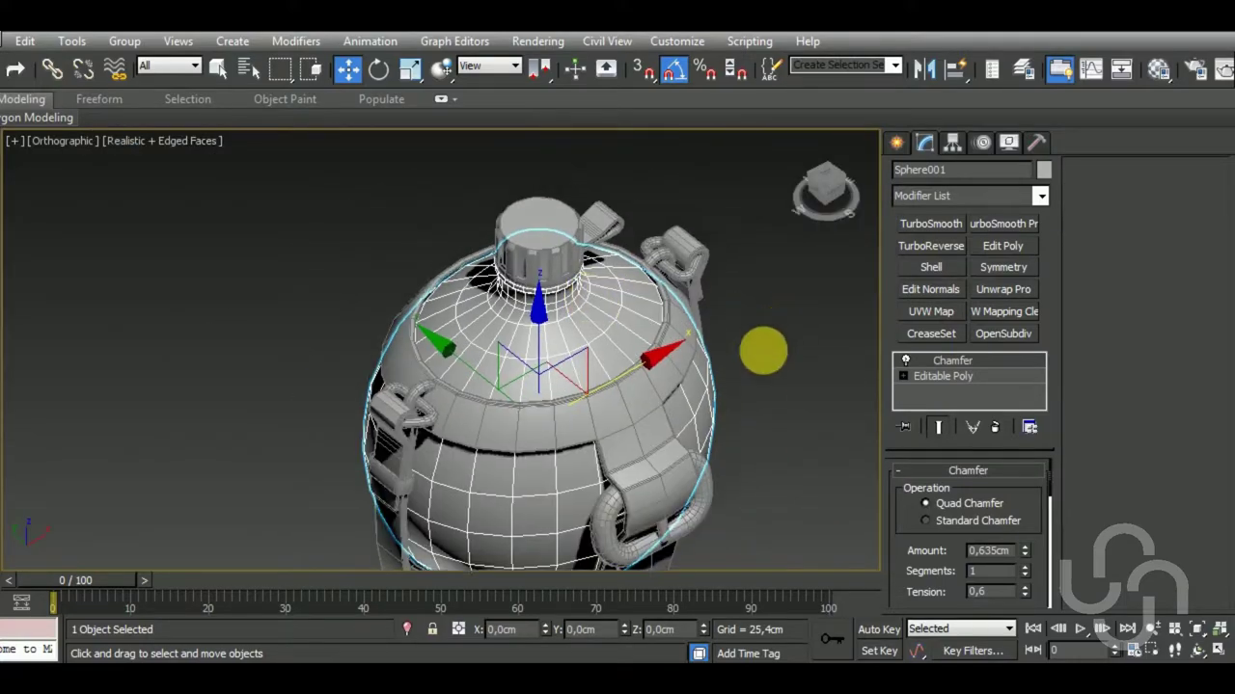
{"action": "scroll", "coordinate": [540, 289], "scroll_direction": "up", "scroll_amount": 5}
Paste the Chamfer onto the tag (Line004) with a 0,432cm amount.
{"action": "left_click", "coordinate": [518, 289]}
{"action": "right_click", "coordinate": [996, 374]}
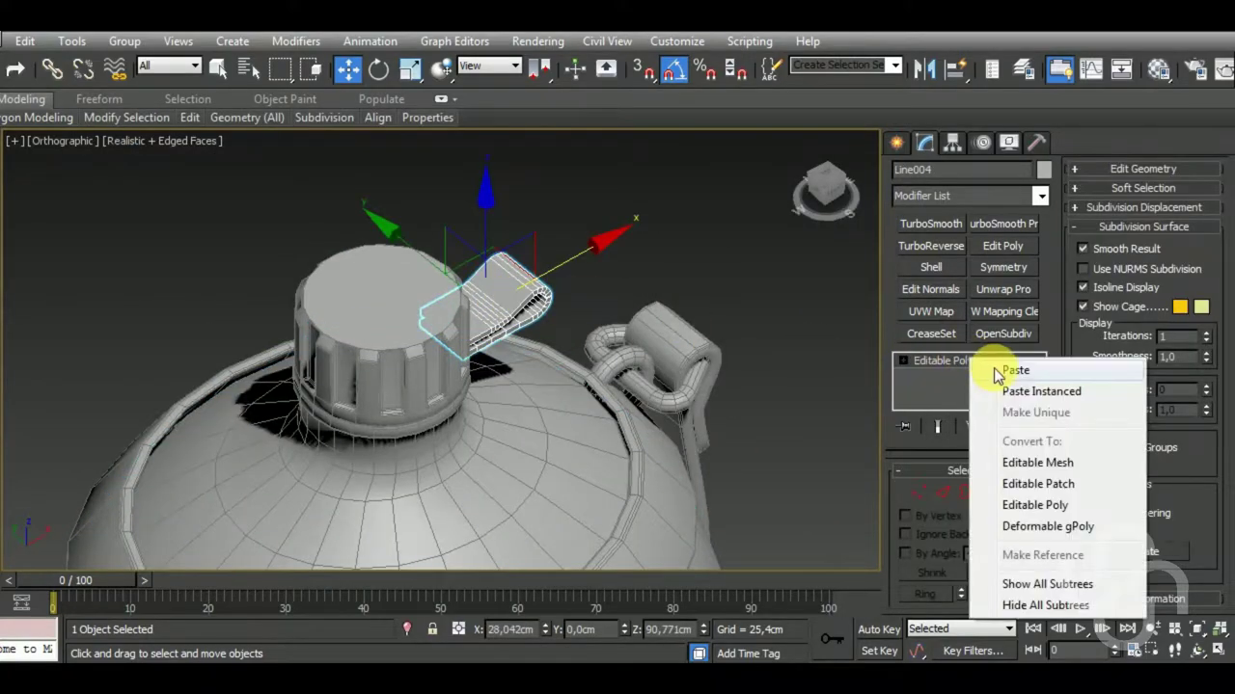
{"action": "left_click", "coordinate": [1015, 370]}
{"action": "scroll", "coordinate": [510, 331], "scroll_direction": "up", "scroll_amount": 5}
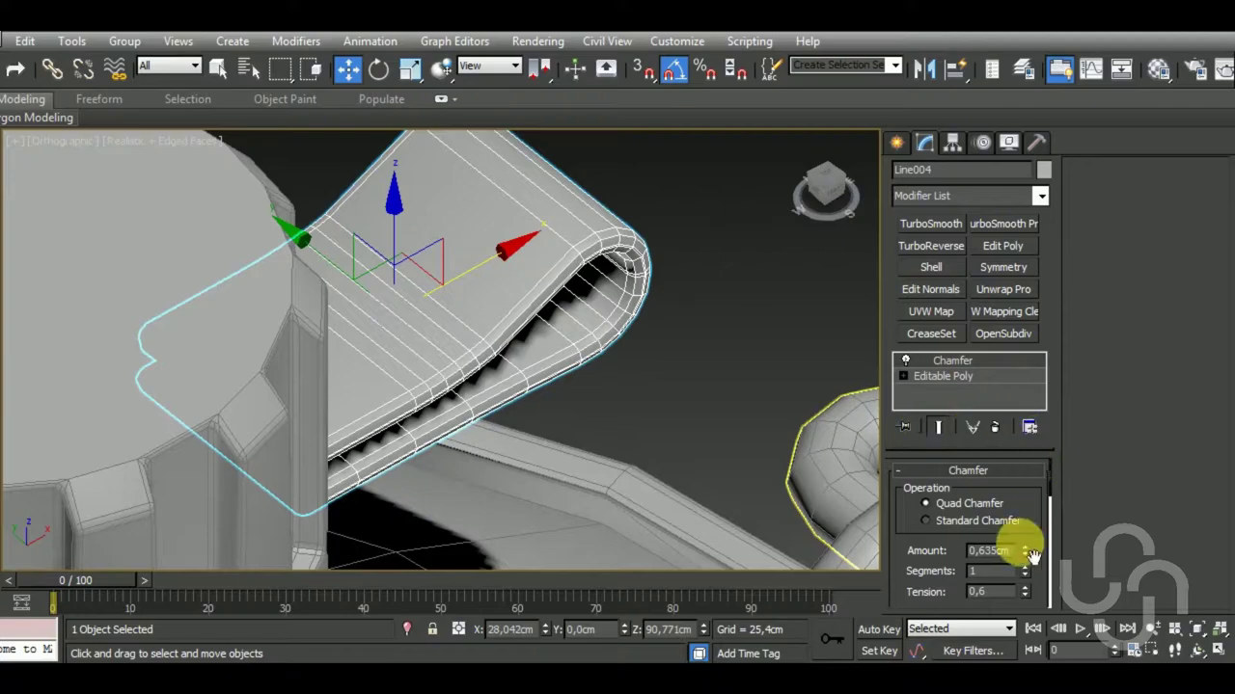
{"action": "left_click_drag", "start_coordinate": [1032, 556], "coordinate": [1040, 576]}
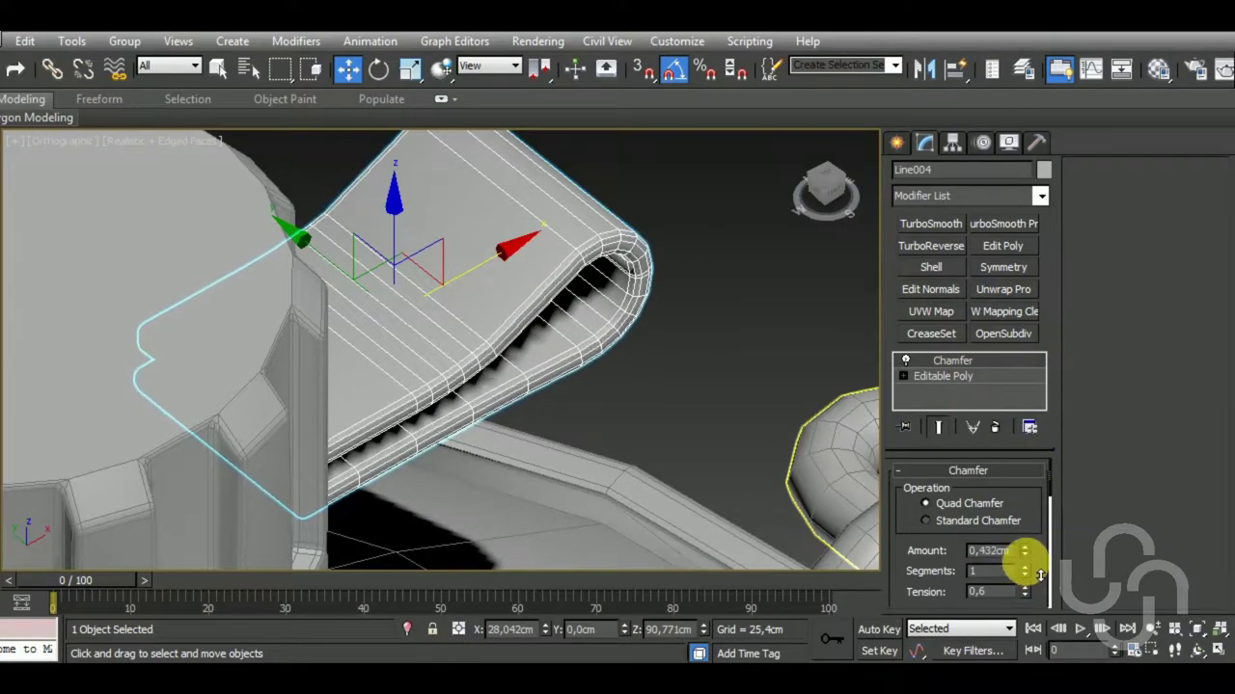
{"action": "scroll", "coordinate": [626, 241], "scroll_direction": "down", "scroll_amount": 3}
{"action": "scroll", "coordinate": [656, 221], "scroll_direction": "down", "scroll_amount": 2}
{"action": "scroll", "coordinate": [670, 229], "scroll_direction": "down", "scroll_amount": 2}
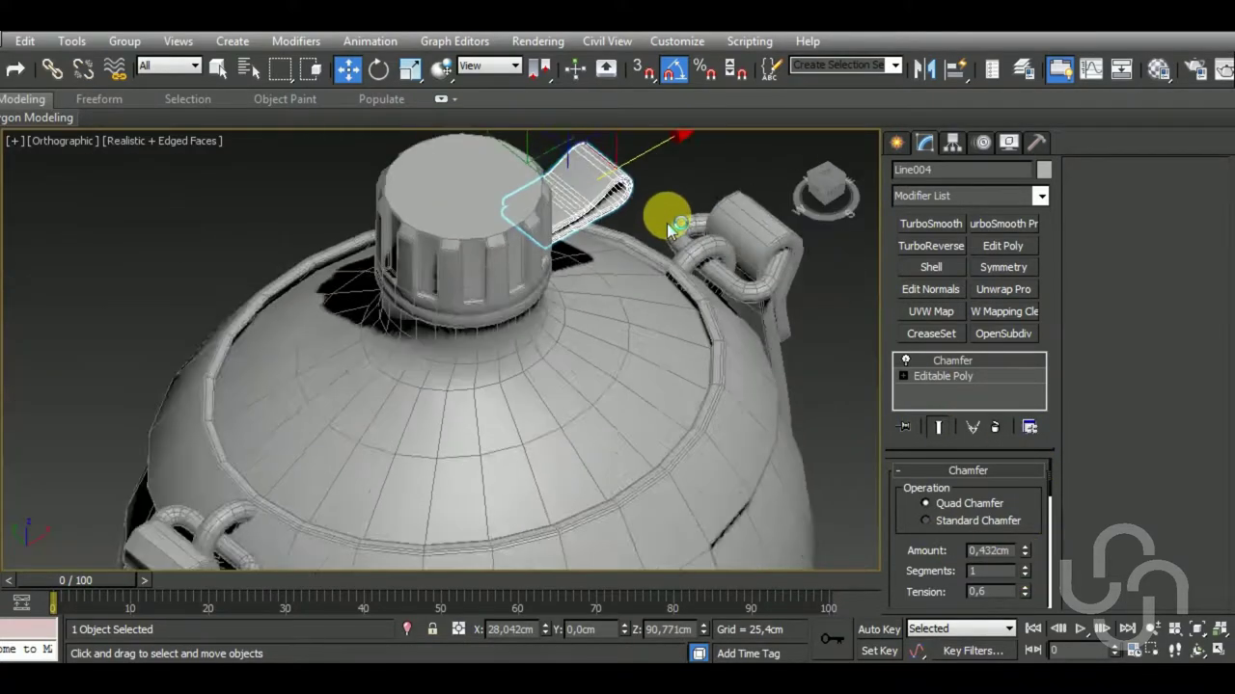
{"action": "scroll", "coordinate": [675, 224], "scroll_direction": "down", "scroll_amount": 3}
{"action": "mouse_move", "coordinate": [678, 221]}
{"action": "middle_mouse_down", "text": "alt"}
{"action": "mouse_move", "coordinate": [750, 400]}
{"action": "mouse_move", "coordinate": [753, 377]}
{"action": "mouse_move", "coordinate": [651, 388]}
{"action": "mouse_move", "coordinate": [665, 435]}
{"action": "mouse_move", "coordinate": [651, 410]}
{"action": "middle_mouse_up", "text": "alt"}
{"action": "key", "text": "F4"}
{"action": "scroll", "coordinate": [651, 387], "scroll_direction": "down", "scroll_amount": 3}
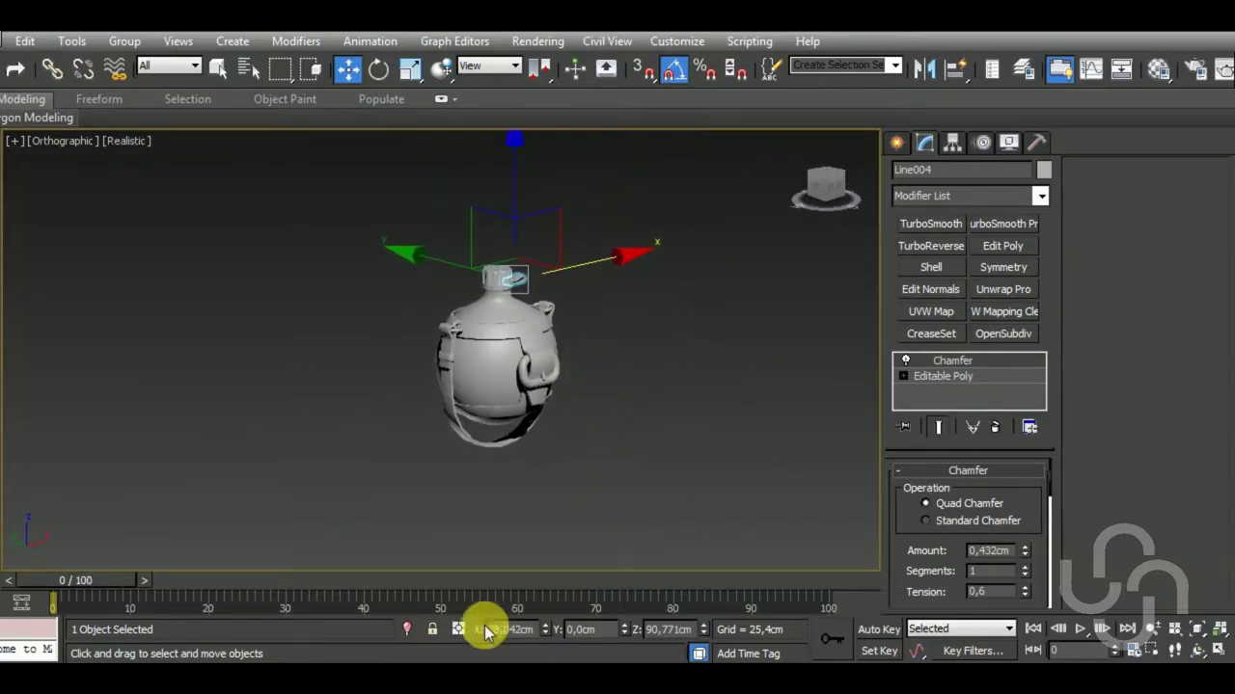
Assign all parts a material with a Checker diffuse tiled 50 × 50, shown in the viewport.
{"action": "key", "text": "ctrl+a"}
{"action": "mouse_move", "coordinate": [695, 502]}
{"action": "middle_mouse_down", "text": "alt"}
{"action": "mouse_move", "coordinate": [714, 483]}
{"action": "mouse_move", "coordinate": [678, 472]}
{"action": "middle_mouse_up", "text": "alt"}
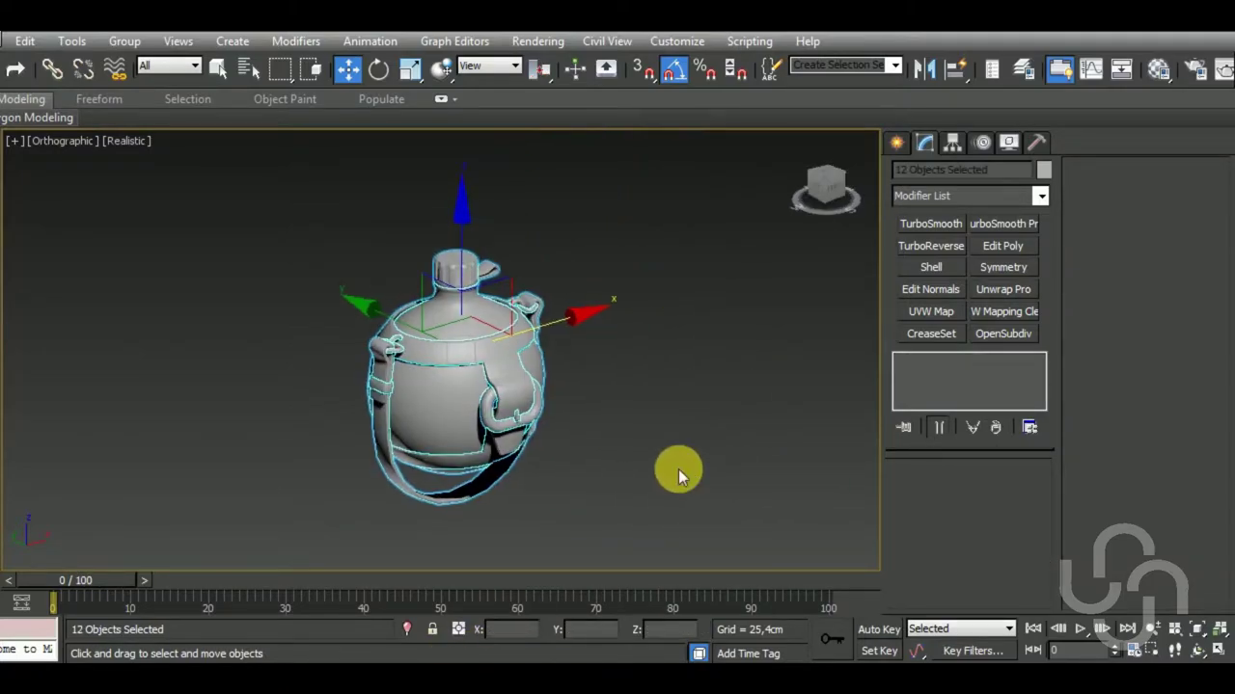
{"action": "key", "text": "m"}
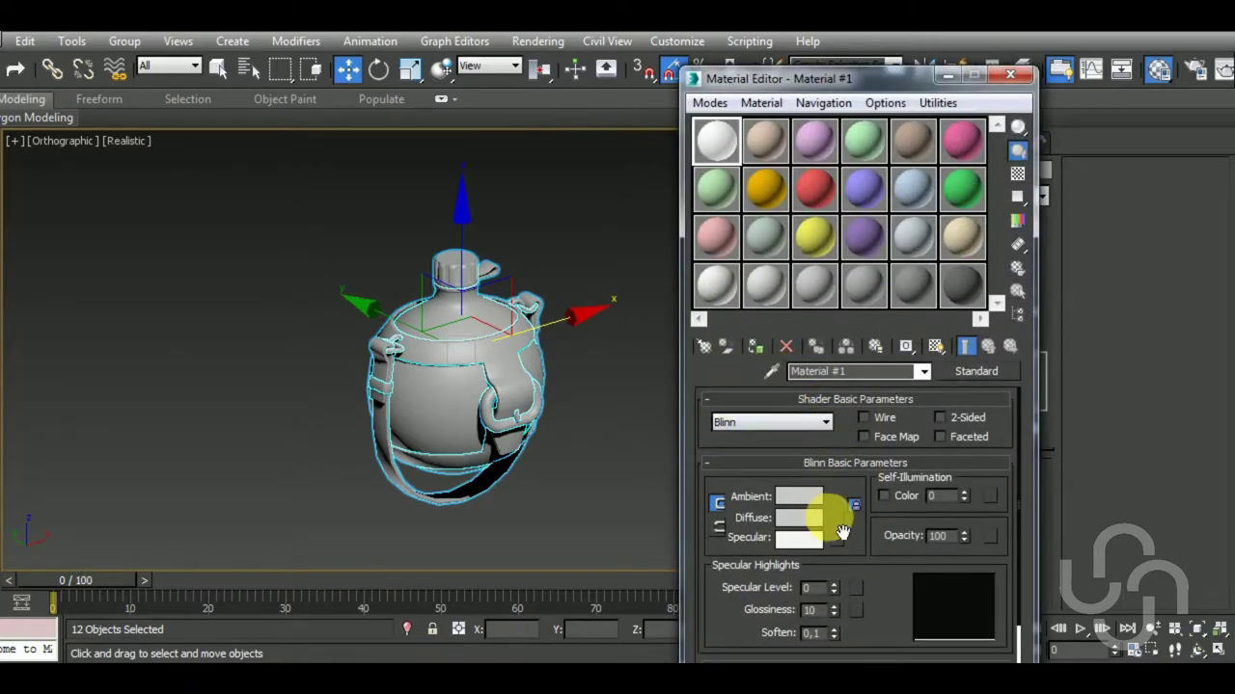
{"action": "left_click", "coordinate": [838, 521]}
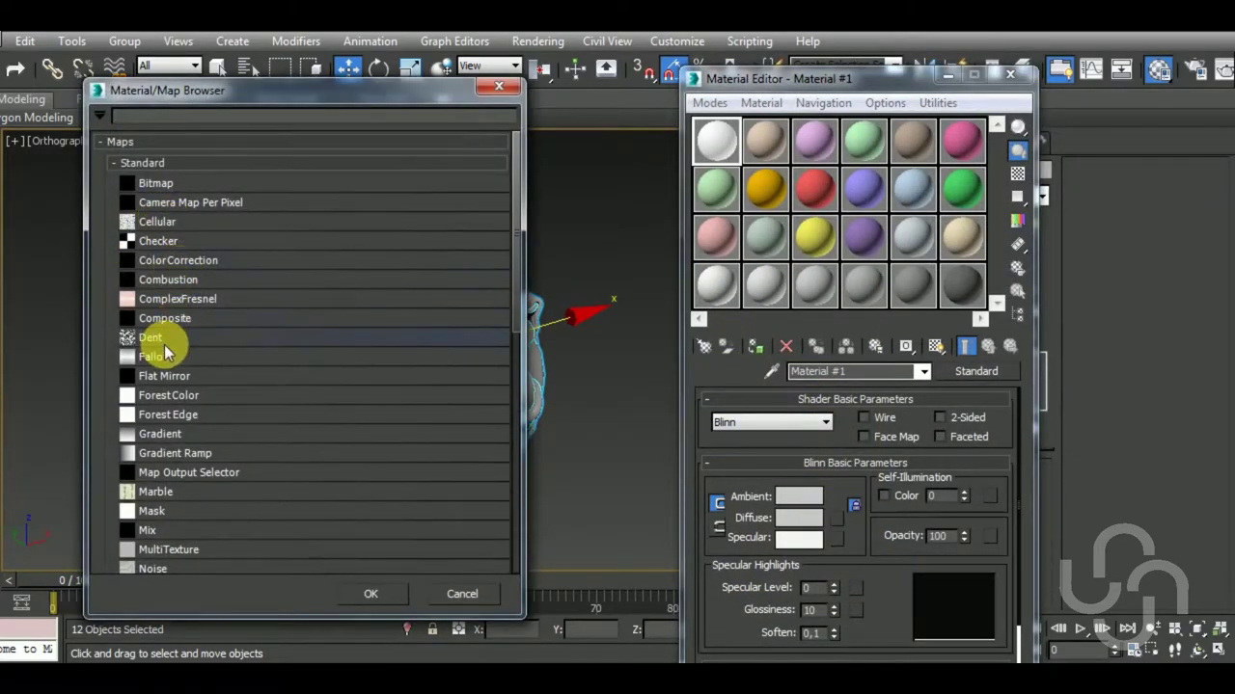
{"action": "double_click", "coordinate": [177, 247]}
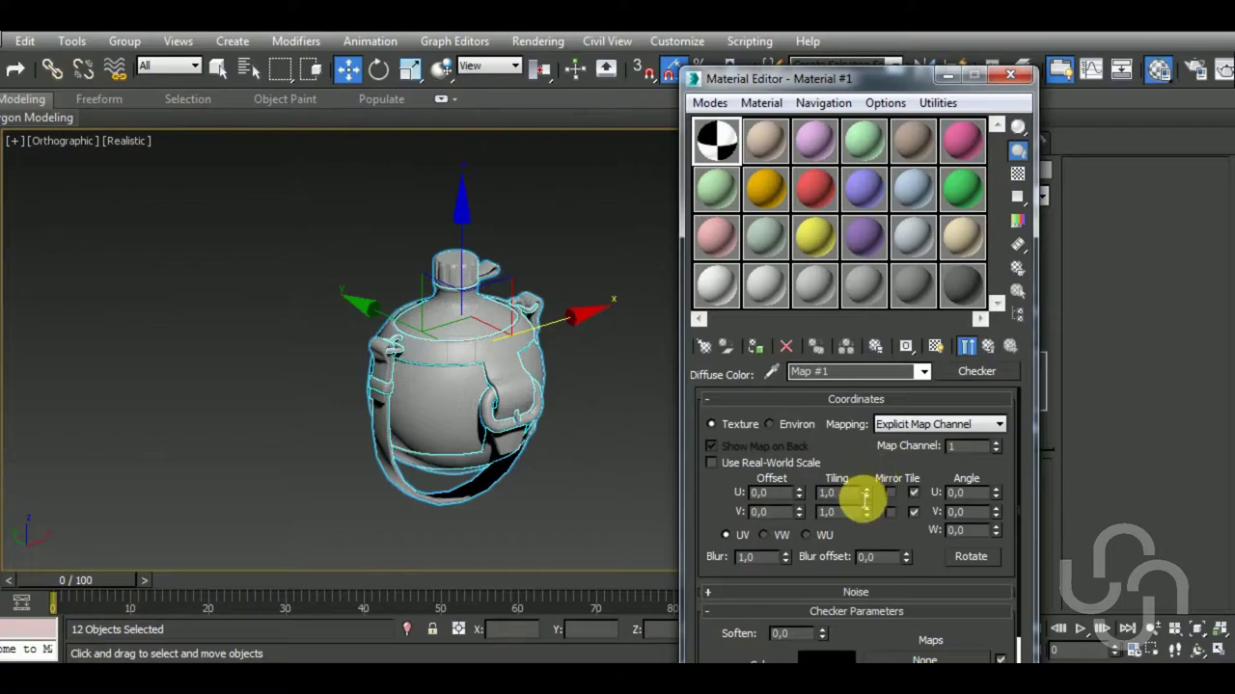
{"action": "left_click", "coordinate": [866, 495]}
{"action": "type", "text": "50"}
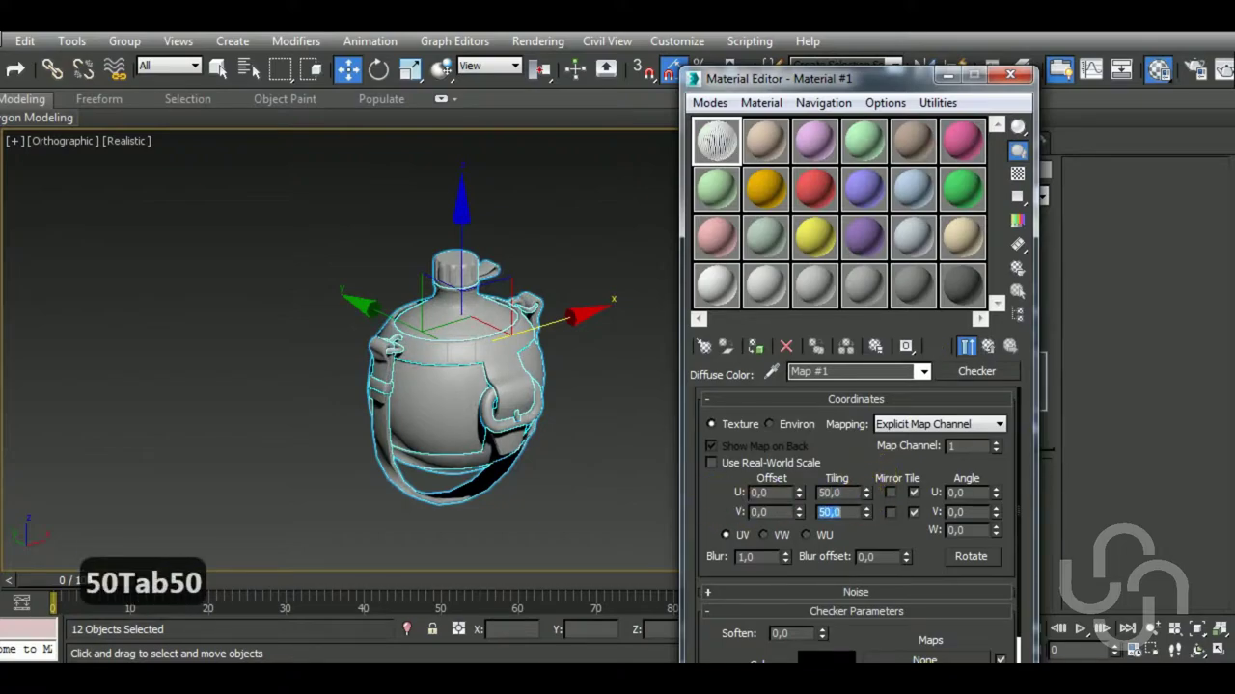
{"action": "key", "text": "Return"}
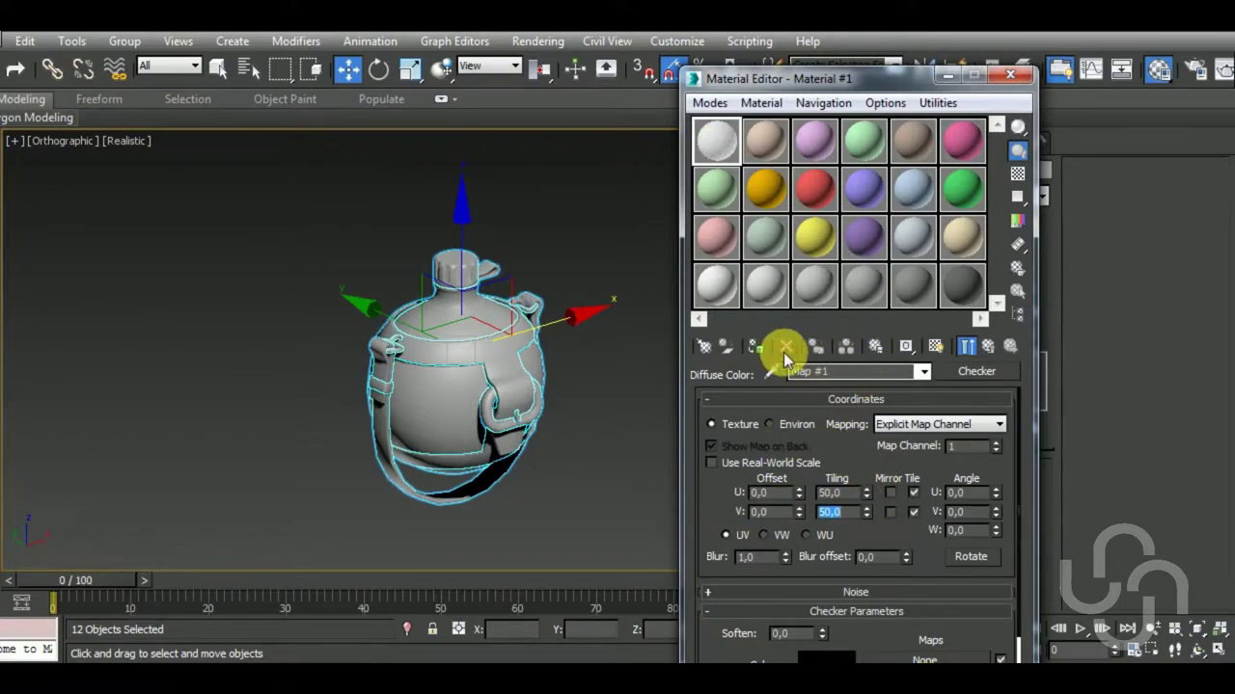
{"action": "left_click", "coordinate": [756, 346]}
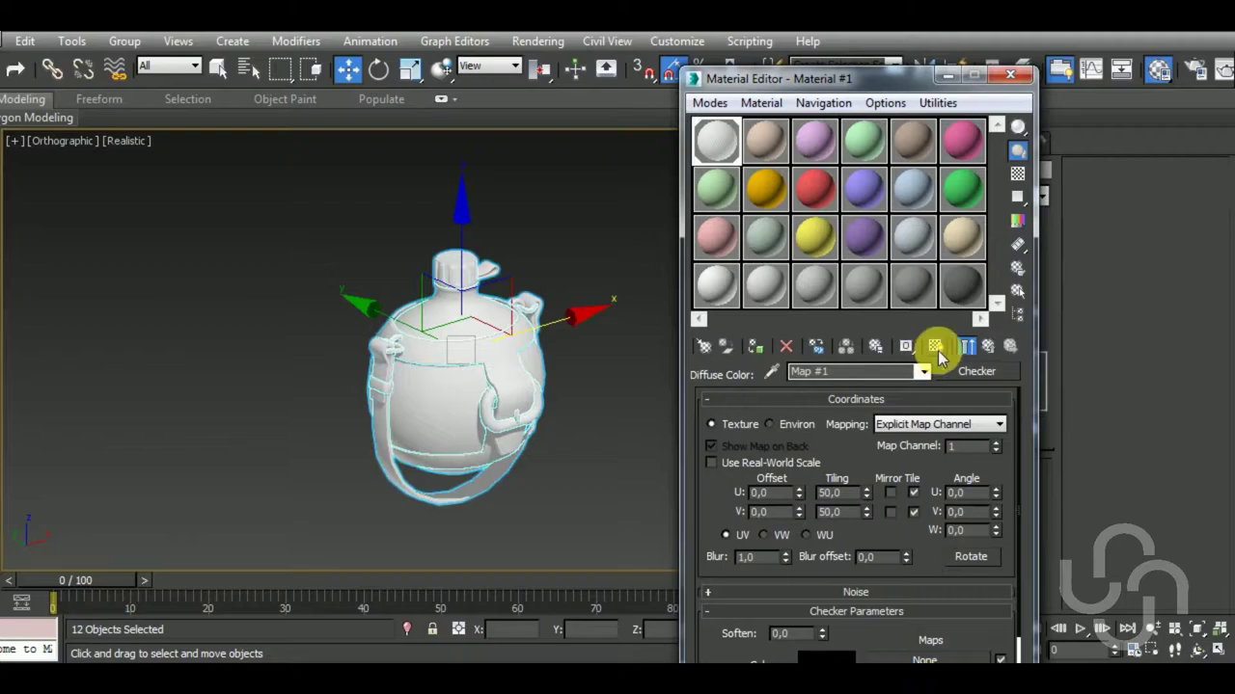
{"action": "left_click", "coordinate": [1009, 77]}
Select the canteen's round body (Sphere001) and isolate it.
{"action": "middle_click_drag", "start_coordinate": [612, 454], "coordinate": [631, 441]}
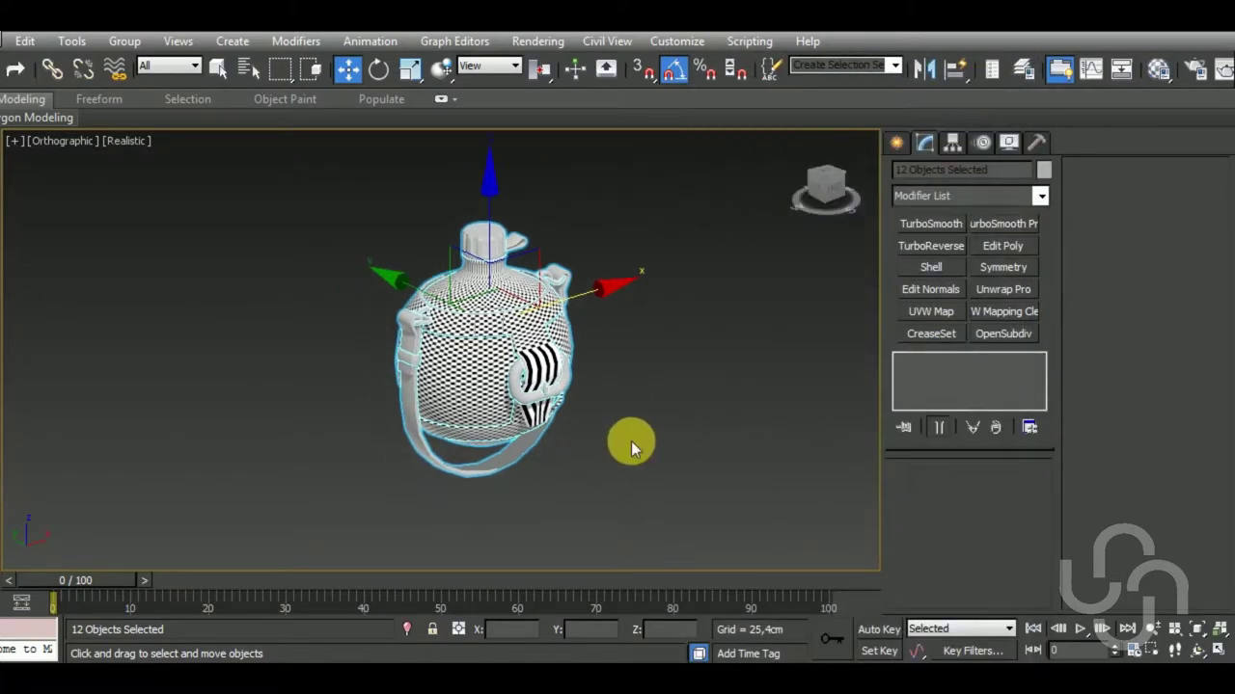
{"action": "left_click", "coordinate": [492, 378]}
{"action": "left_click", "coordinate": [401, 629]}
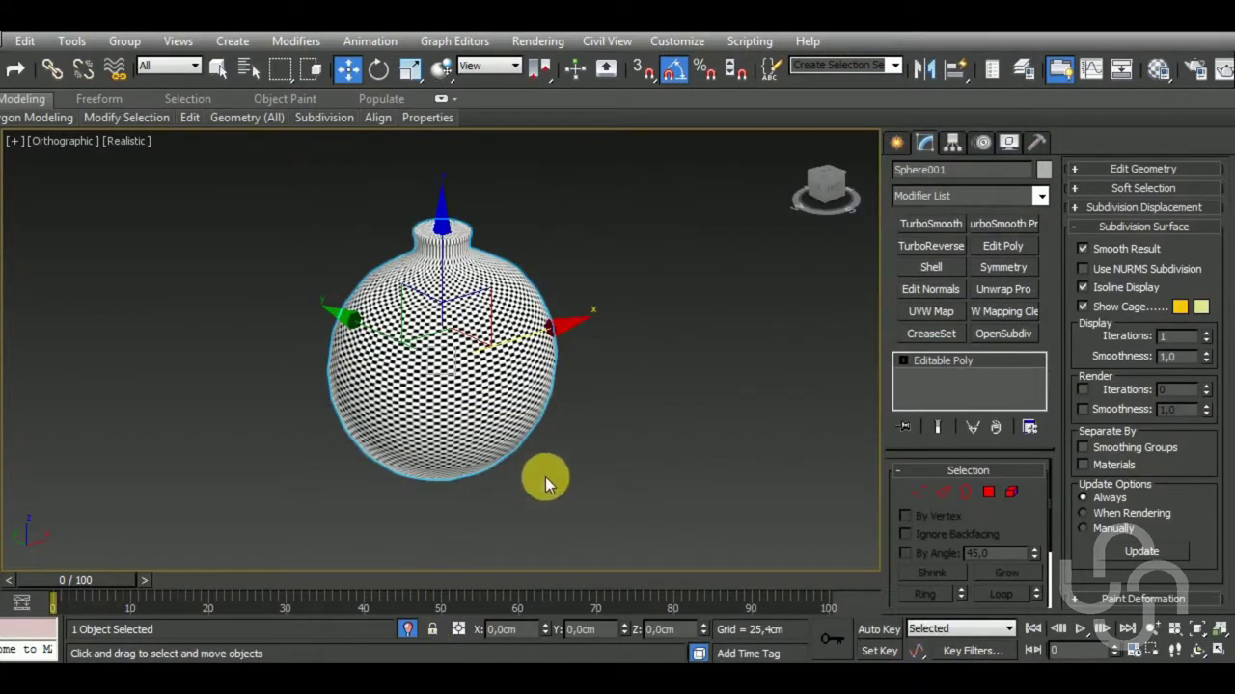
{"action": "middle_click_drag", "start_coordinate": [545, 476], "coordinate": [554, 462]}
{"action": "scroll", "coordinate": [505, 287], "scroll_direction": "up", "scroll_amount": 5}
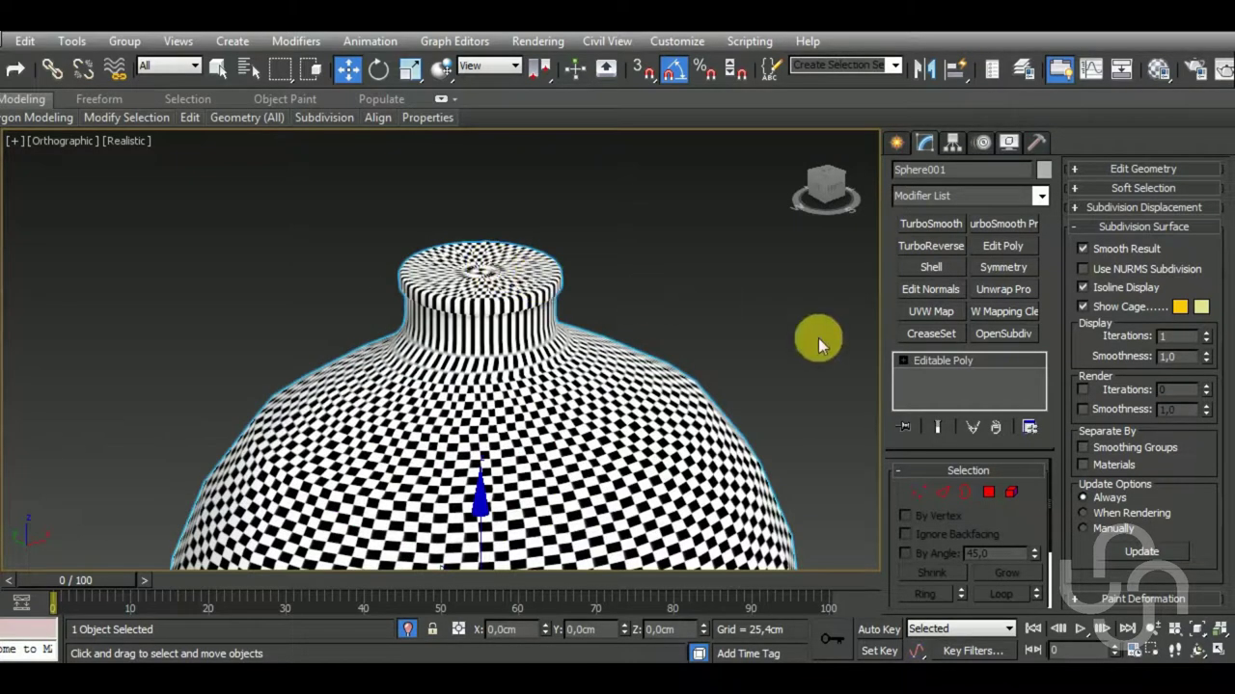
Select the neck's top-centre vertex, convert to polygons, and grow across the top disc.
{"action": "left_click", "coordinate": [919, 491]}
{"action": "mouse_move", "coordinate": [536, 366]}
{"action": "middle_mouse_down"}
{"action": "mouse_move", "coordinate": [540, 381]}
{"action": "mouse_move", "coordinate": [494, 369]}
{"action": "middle_mouse_up"}
{"action": "key", "text": "F4"}
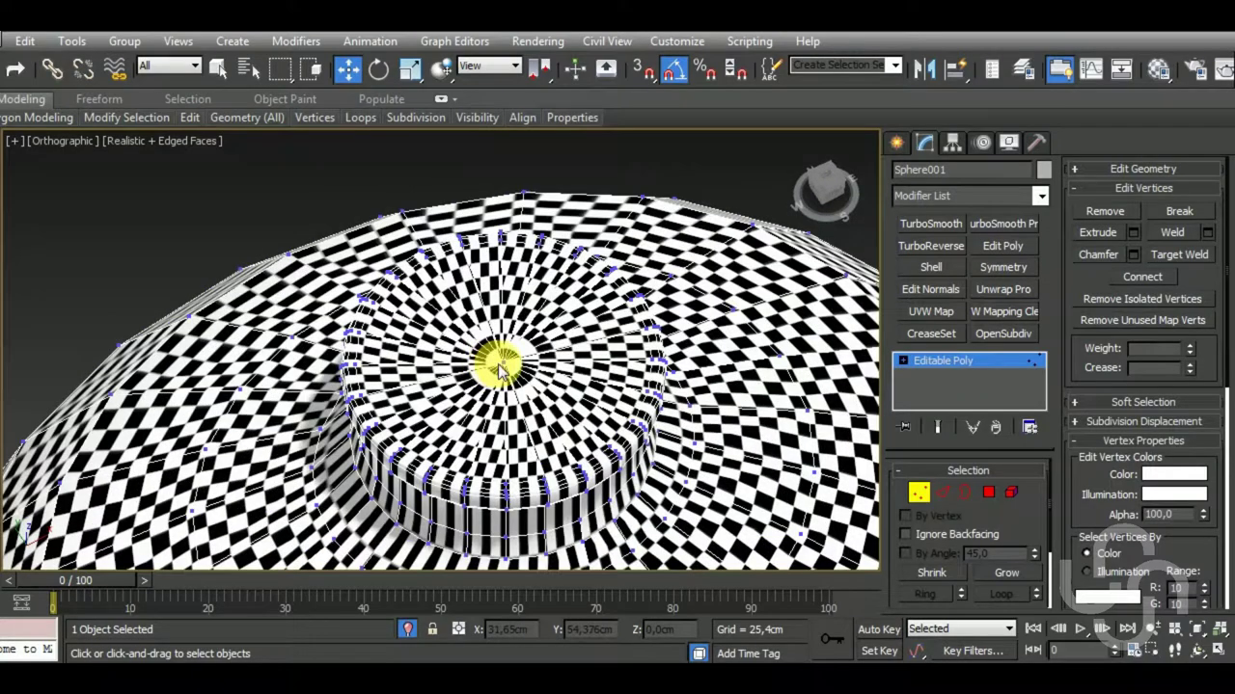
{"action": "left_click", "coordinate": [500, 367]}
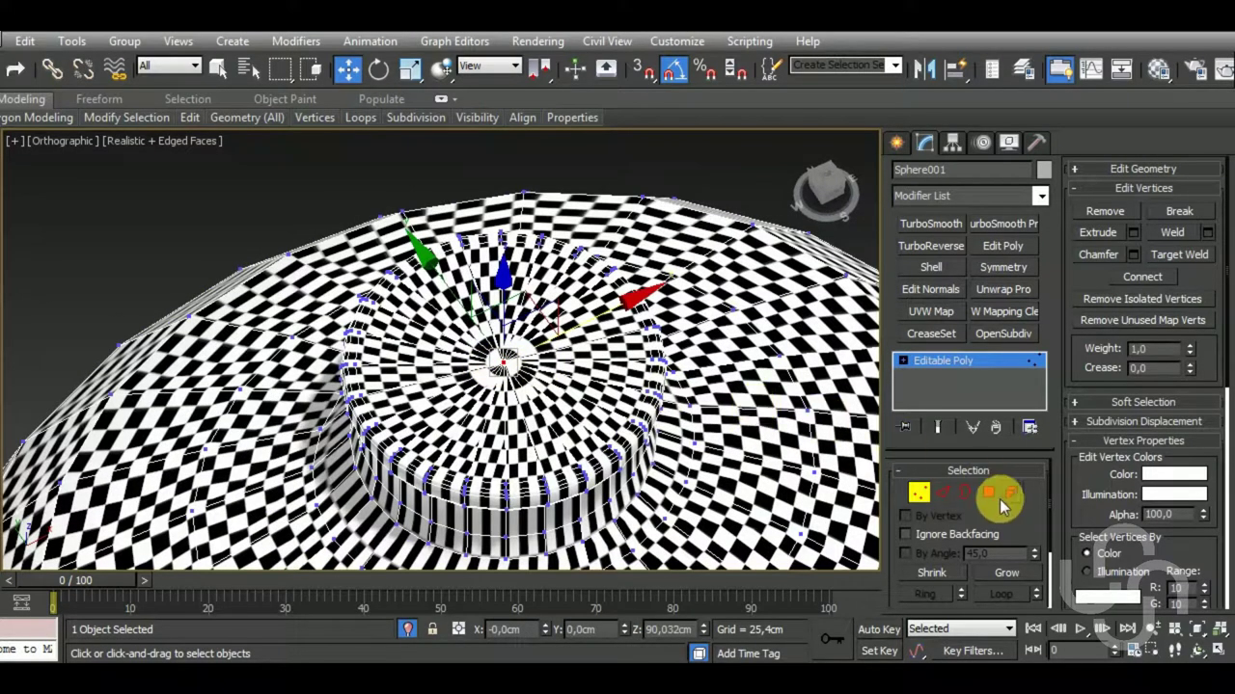
{"action": "left_click", "coordinate": [989, 494]}
{"action": "mouse_move", "coordinate": [733, 511]}
{"action": "middle_mouse_down", "text": "alt"}
{"action": "mouse_move", "coordinate": [763, 413]}
{"action": "mouse_move", "coordinate": [776, 420]}
{"action": "middle_mouse_up", "text": "alt"}
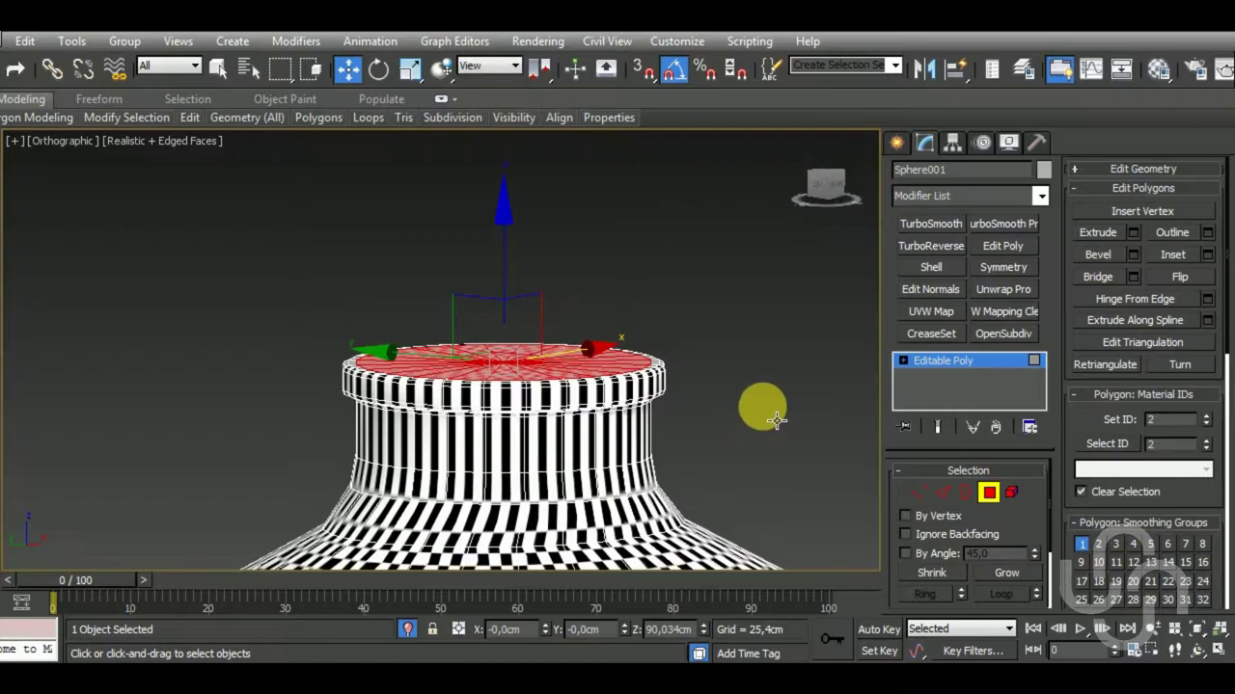
{"action": "left_click", "coordinate": [1027, 579]}
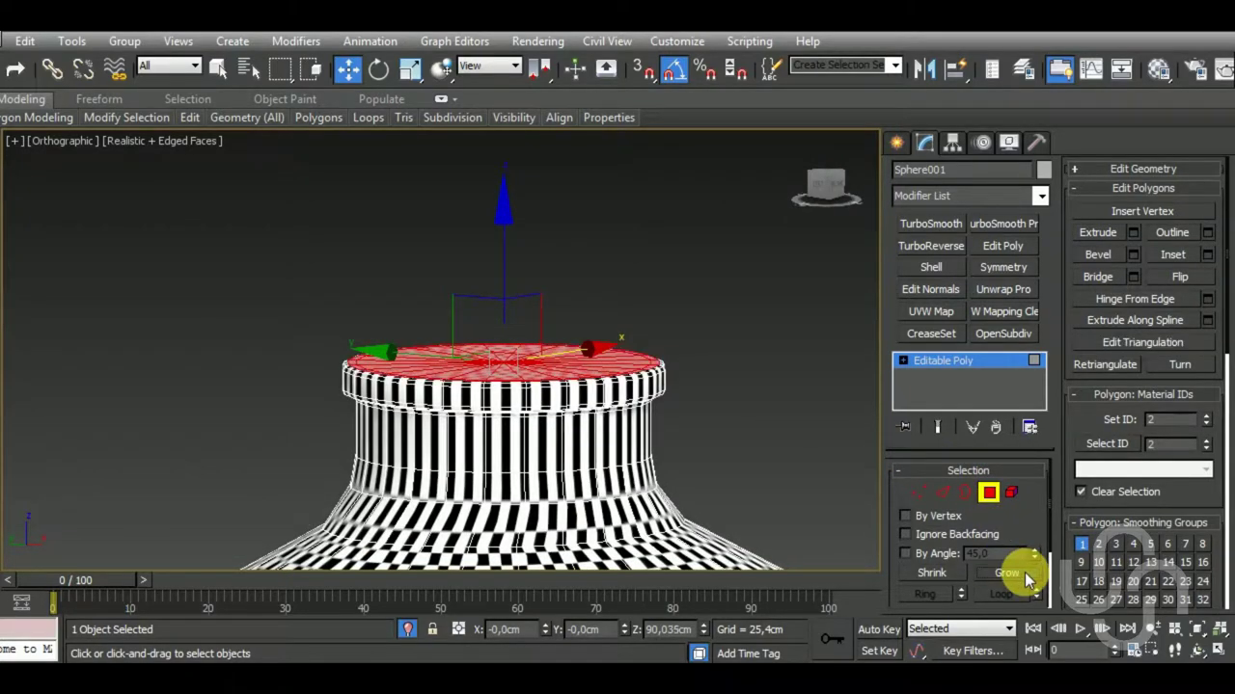
{"action": "middle_click_drag", "start_coordinate": [672, 467], "coordinate": [632, 434]}
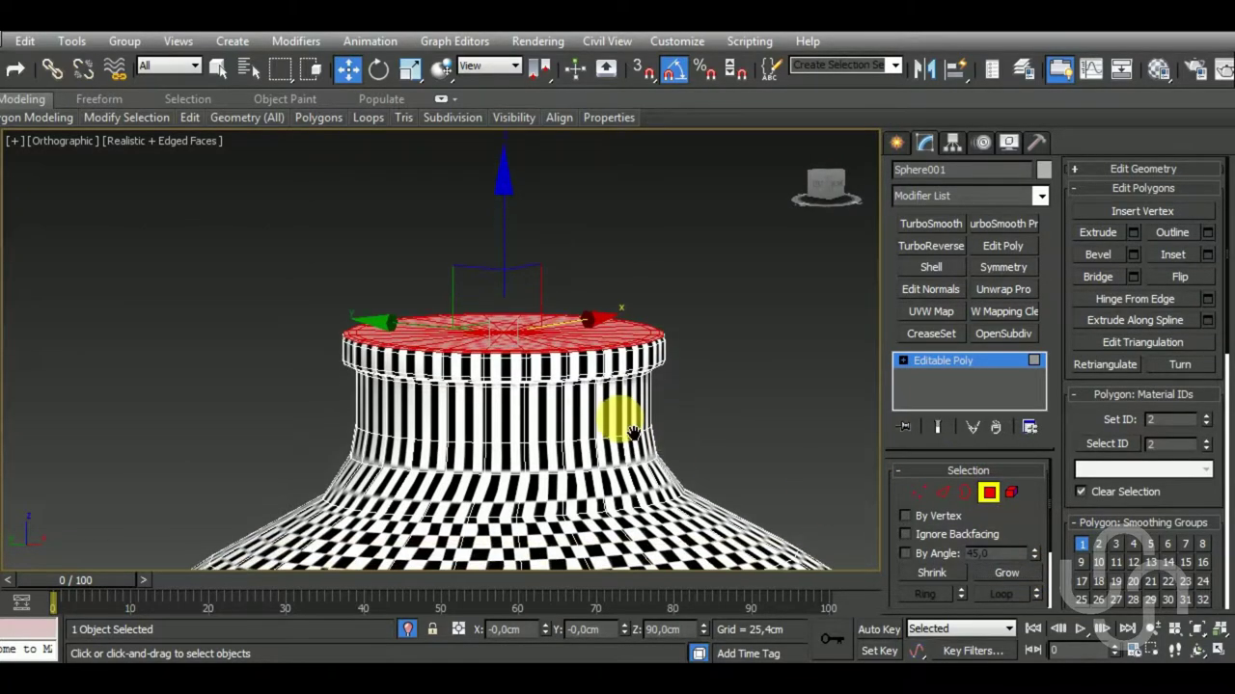
Shrink the selection back to the top disc polygons and isolate them.
{"action": "left_click", "coordinate": [408, 632]}
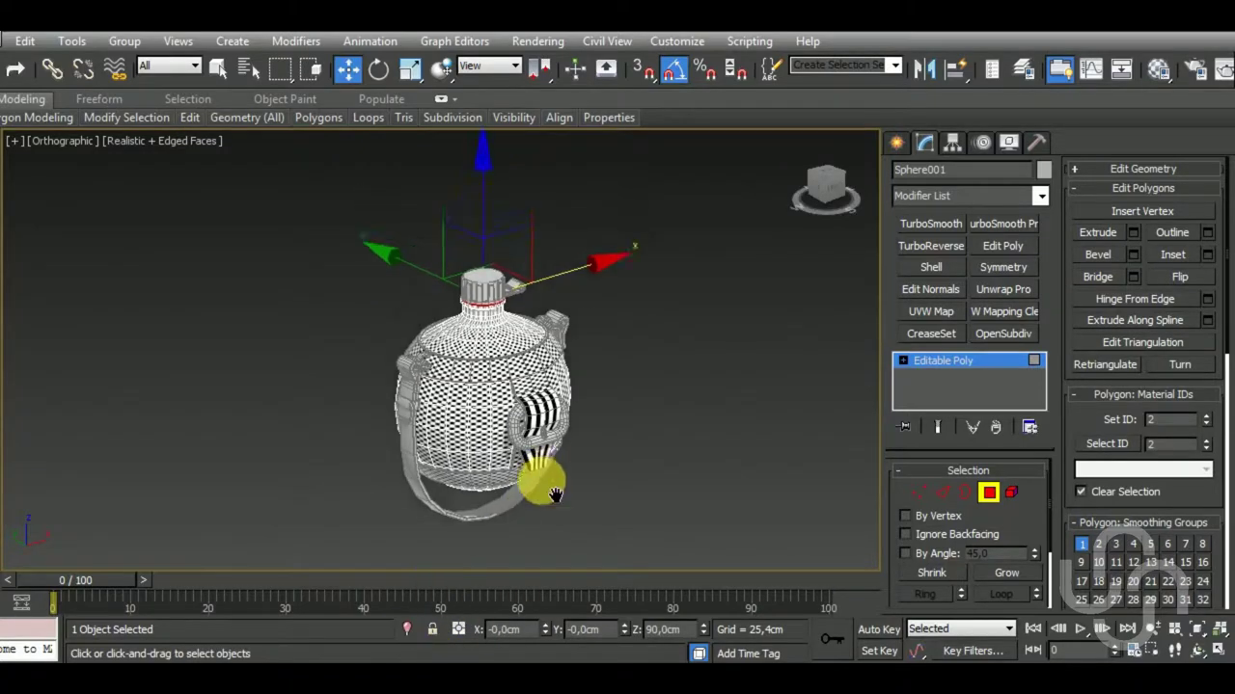
{"action": "scroll", "coordinate": [482, 353], "scroll_direction": "up", "scroll_amount": 3}
{"action": "scroll", "coordinate": [484, 298], "scroll_direction": "up", "scroll_amount": 3}
{"action": "scroll", "coordinate": [484, 298], "scroll_direction": "up", "scroll_amount": 2}
{"action": "scroll", "coordinate": [477, 317], "scroll_direction": "up", "scroll_amount": 2}
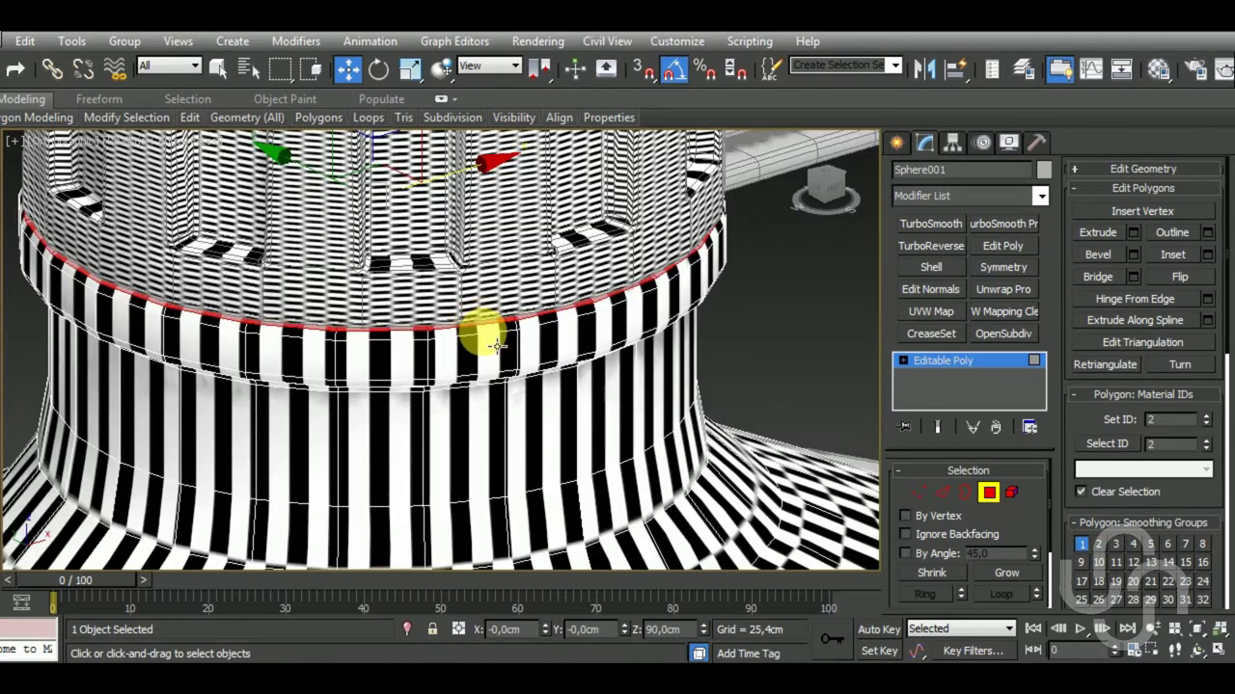
{"action": "left_click", "coordinate": [934, 573]}
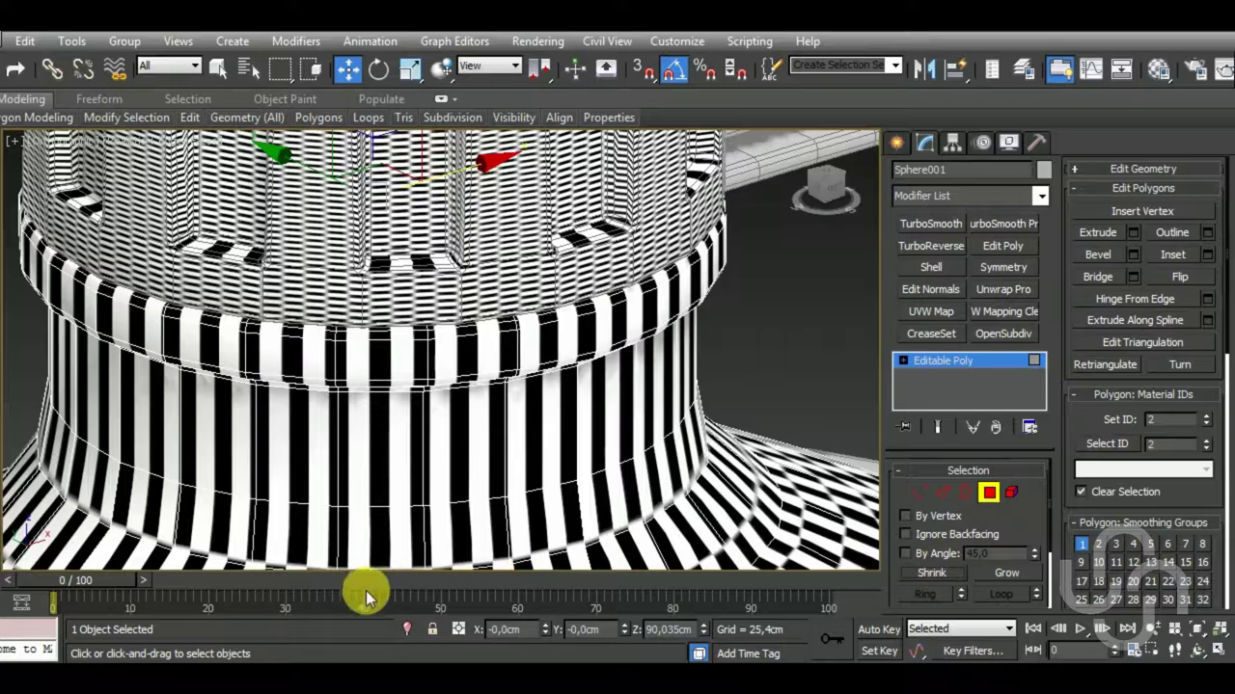
{"action": "left_click", "coordinate": [407, 629]}
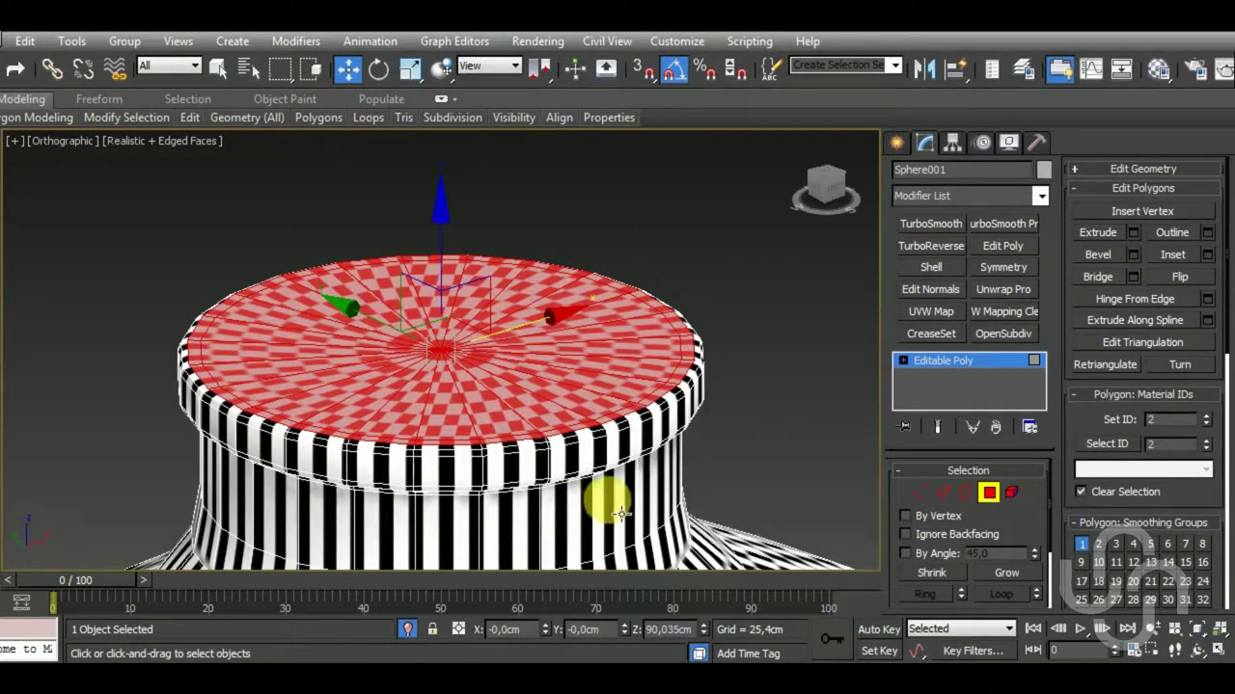
Delete the top cap polygons, leave polygon mode, and re-isolate the body.
{"action": "key", "text": "Delete"}
{"action": "left_click", "coordinate": [950, 360]}
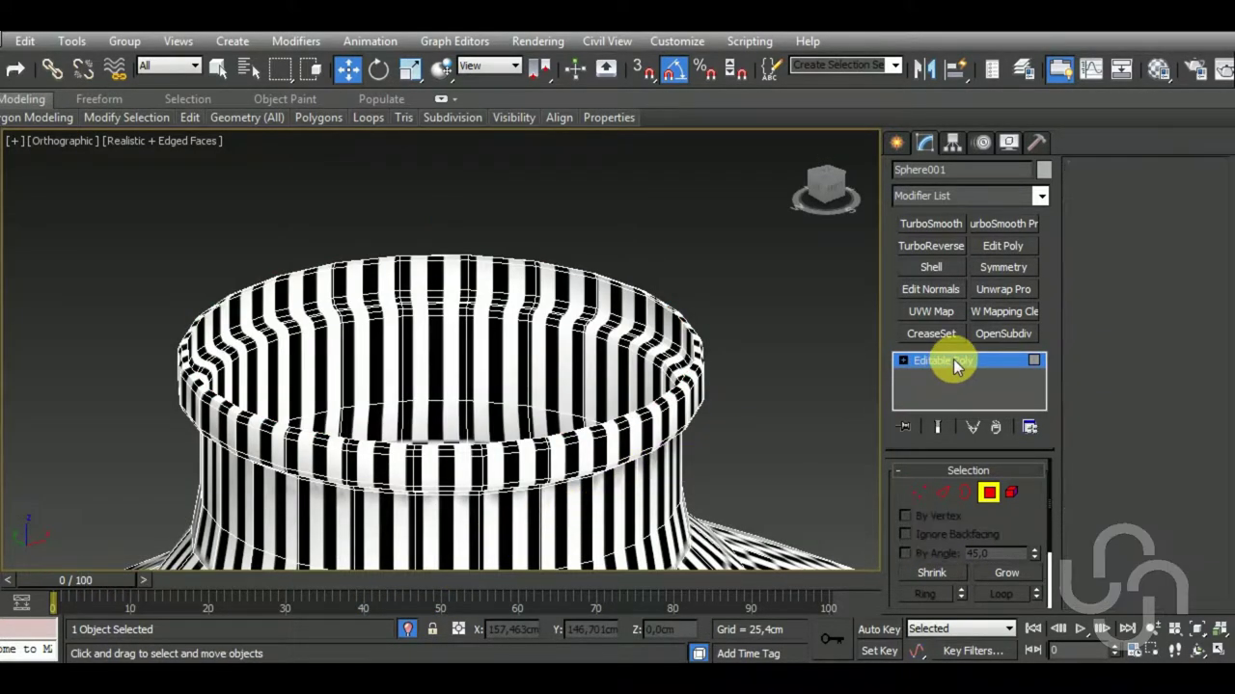
{"action": "left_click", "coordinate": [405, 632]}
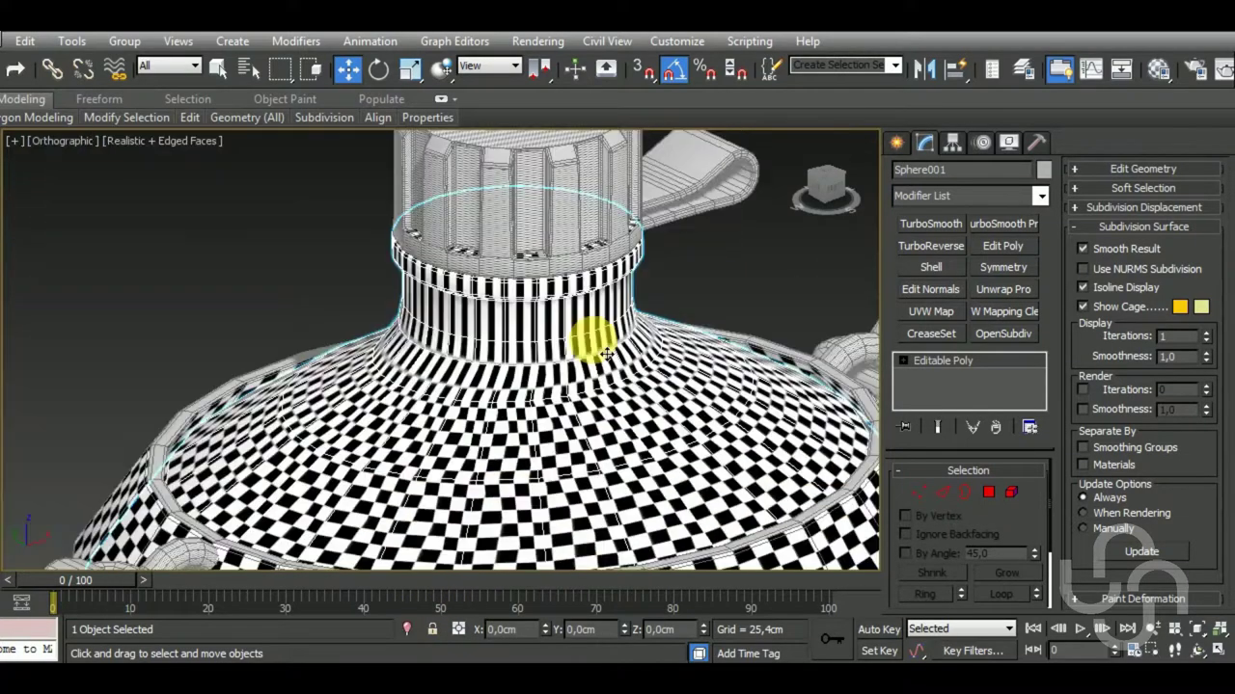
{"action": "left_click", "coordinate": [406, 632]}
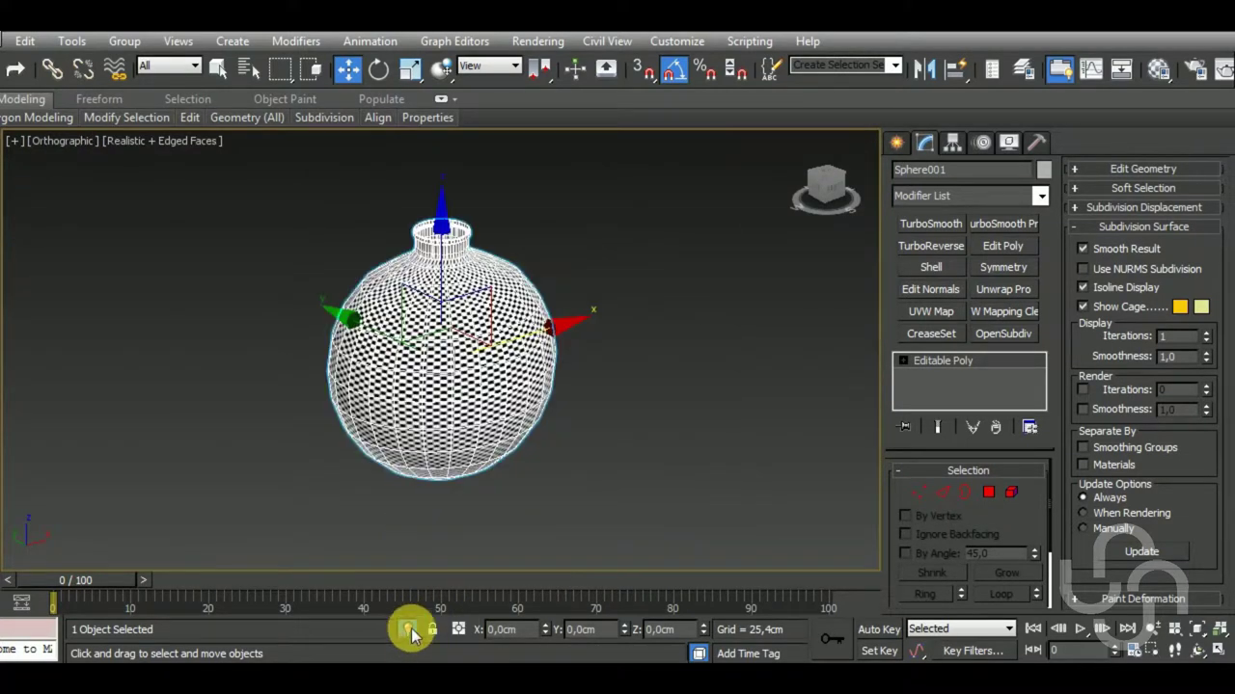
Add an Unwrap UVW modifier and box-map all of the body's UV faces.
{"action": "left_click", "coordinate": [1009, 294]}
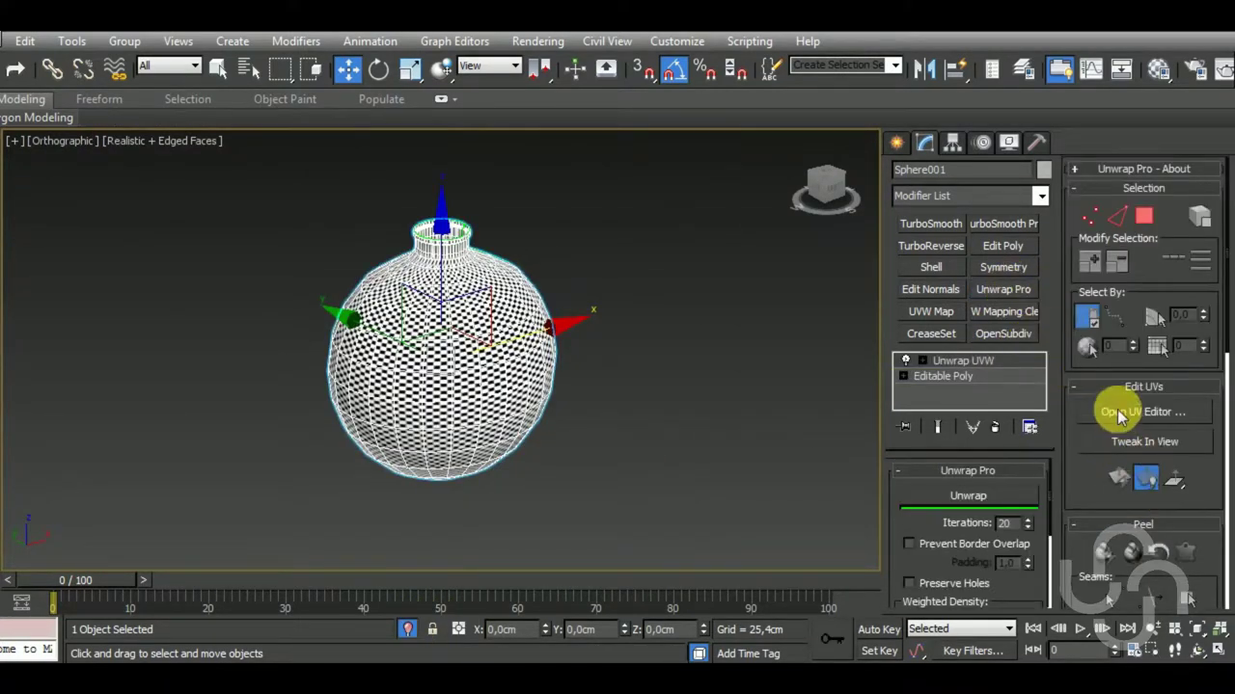
{"action": "left_click", "coordinate": [1109, 416]}
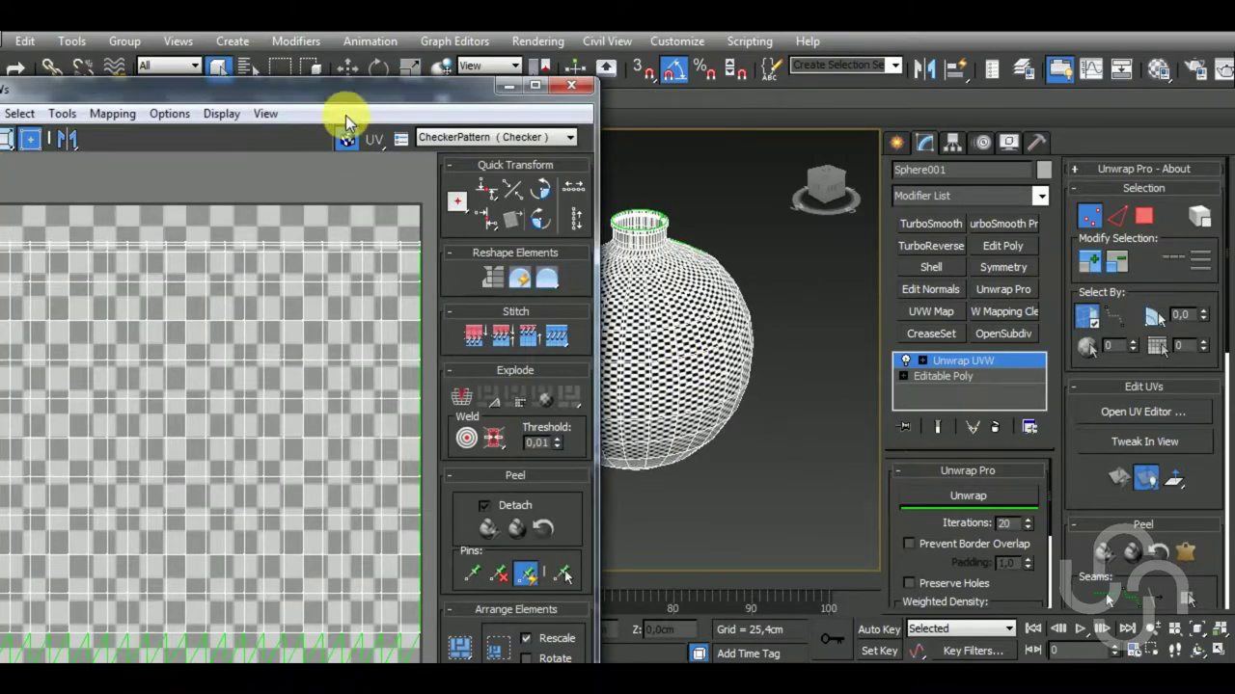
{"action": "left_click_drag", "start_coordinate": [344, 81], "coordinate": [406, 105]}
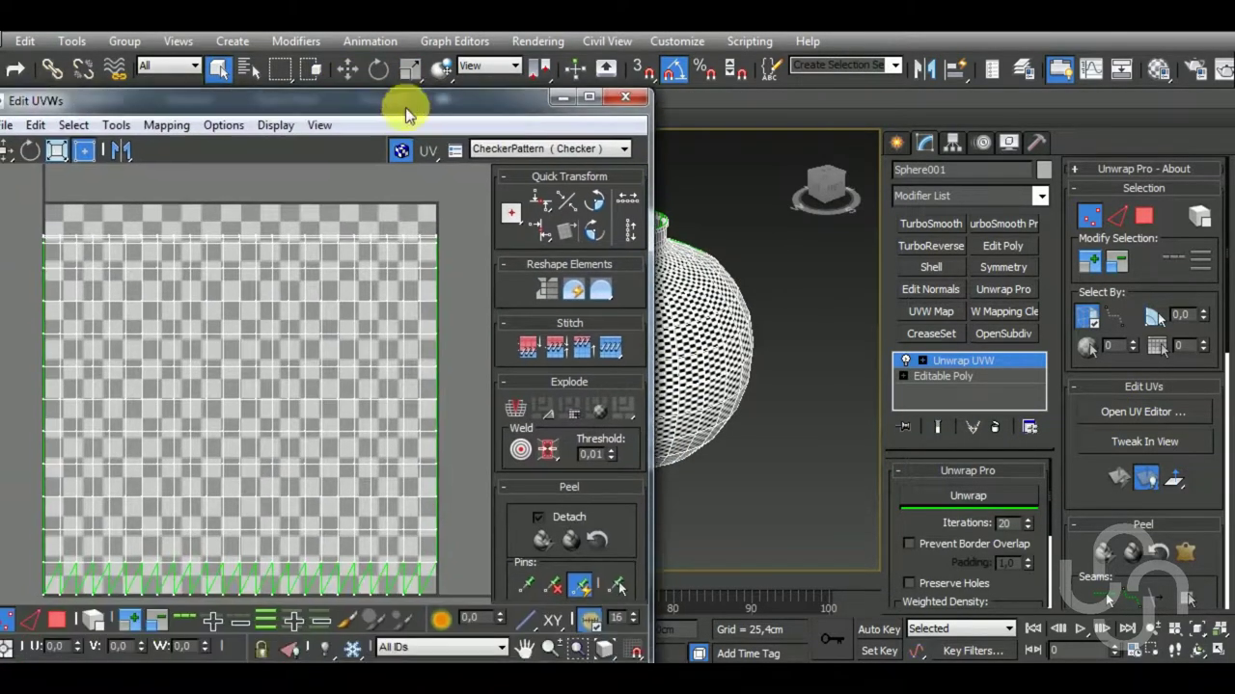
{"action": "left_click", "coordinate": [56, 620]}
{"action": "left_click_drag", "start_coordinate": [152, 248], "coordinate": [333, 444]}
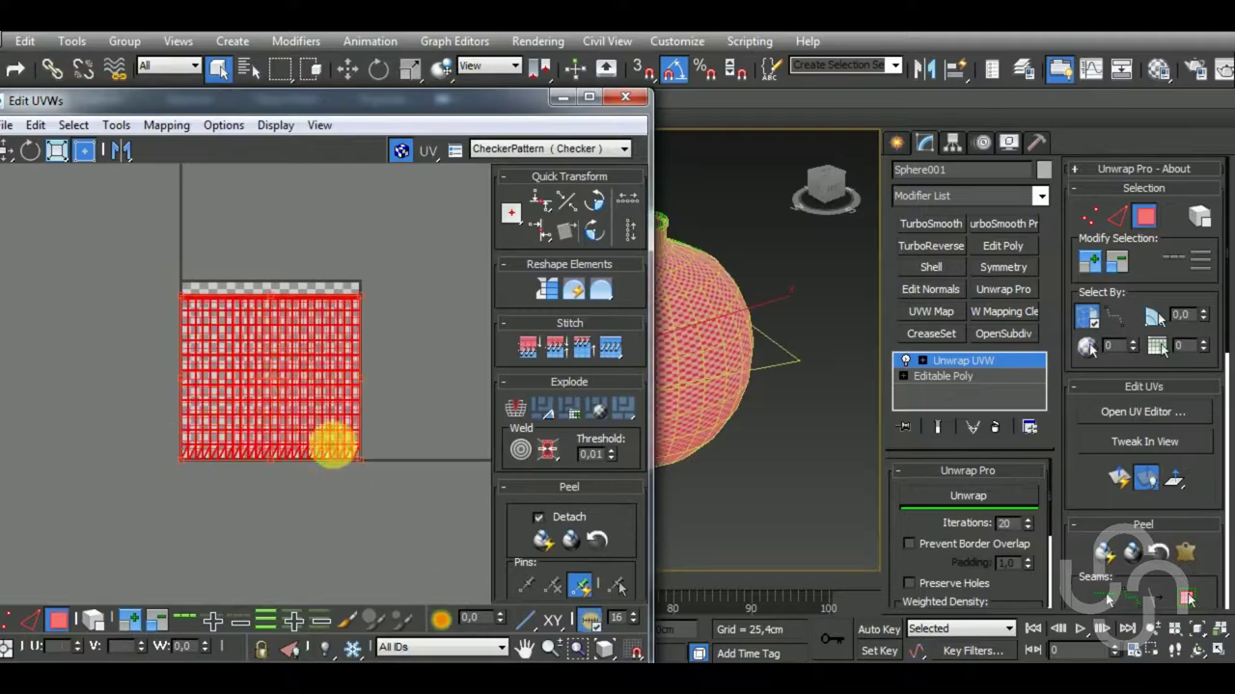
{"action": "left_click", "coordinate": [185, 124]}
{"action": "left_click", "coordinate": [215, 174]}
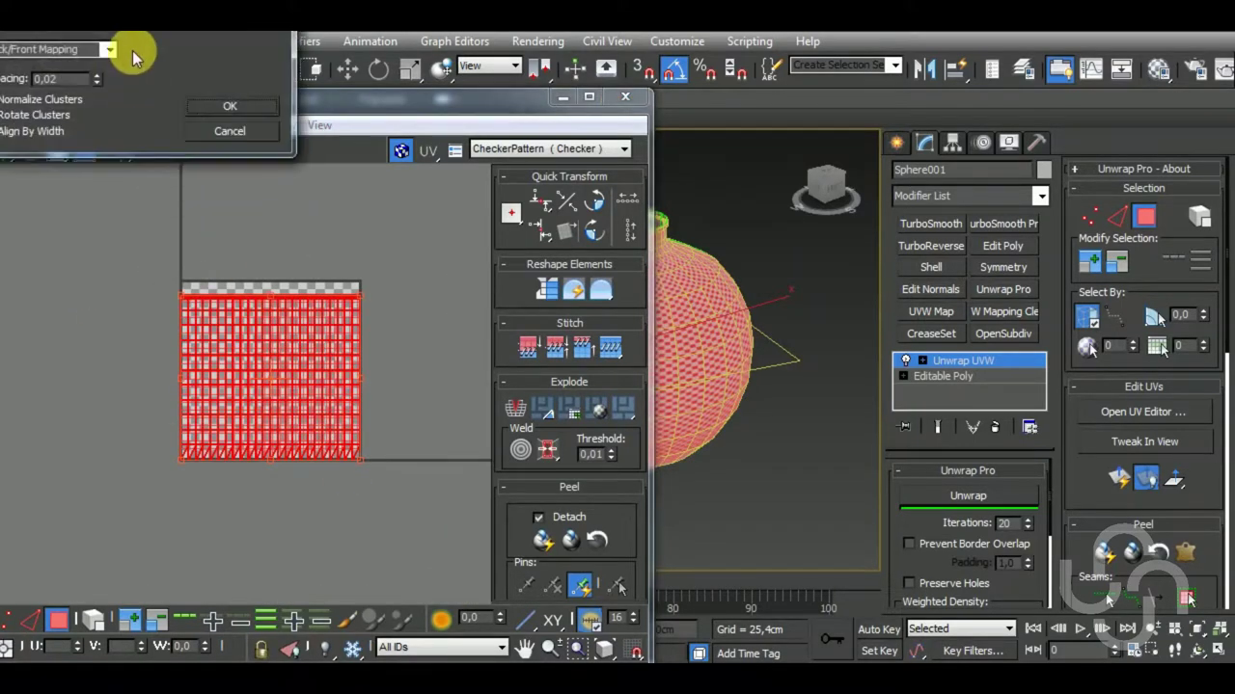
{"action": "left_click", "coordinate": [108, 49]}
{"action": "left_click", "coordinate": [70, 118]}
{"action": "left_click_drag", "start_coordinate": [58, 15], "coordinate": [98, 89]}
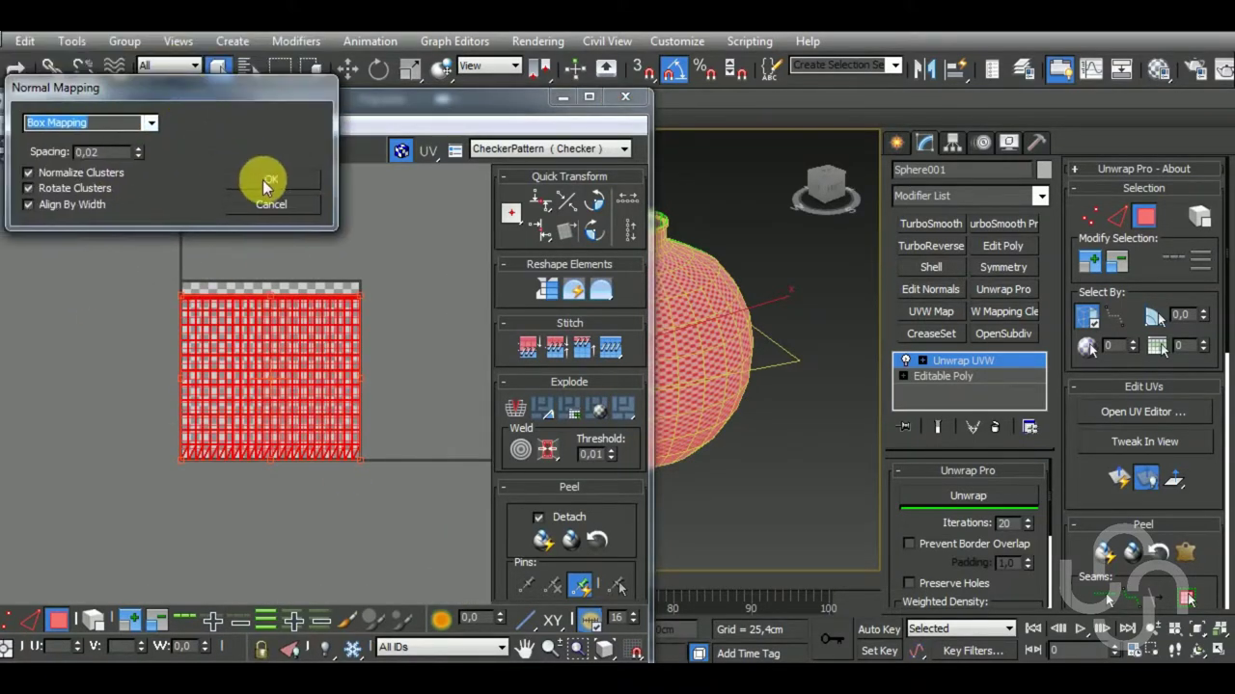
{"action": "key", "text": "Return"}
Pack the UV shells into the square and rotate them 90°.
{"action": "scroll", "coordinate": [598, 499], "scroll_direction": "down", "scroll_amount": 3}
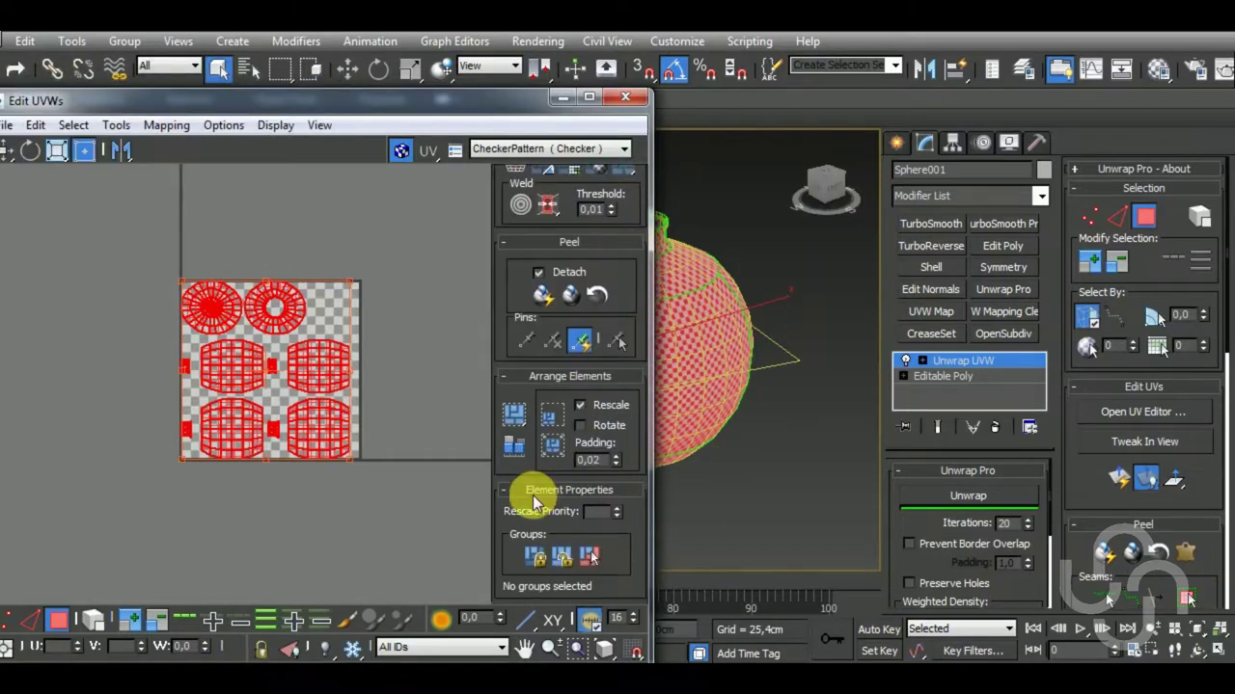
{"action": "left_click", "coordinate": [513, 414]}
{"action": "middle_click_drag", "start_coordinate": [711, 446], "coordinate": [799, 468]}
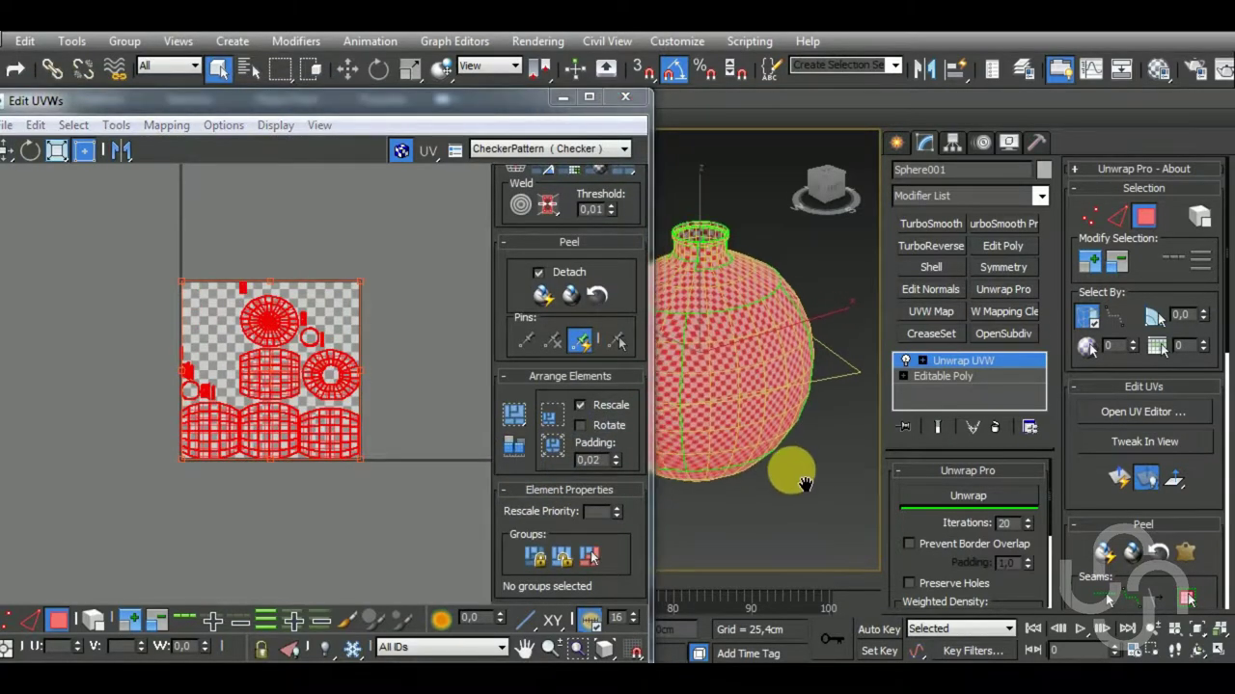
{"action": "scroll", "coordinate": [531, 326], "scroll_direction": "up", "scroll_amount": 5}
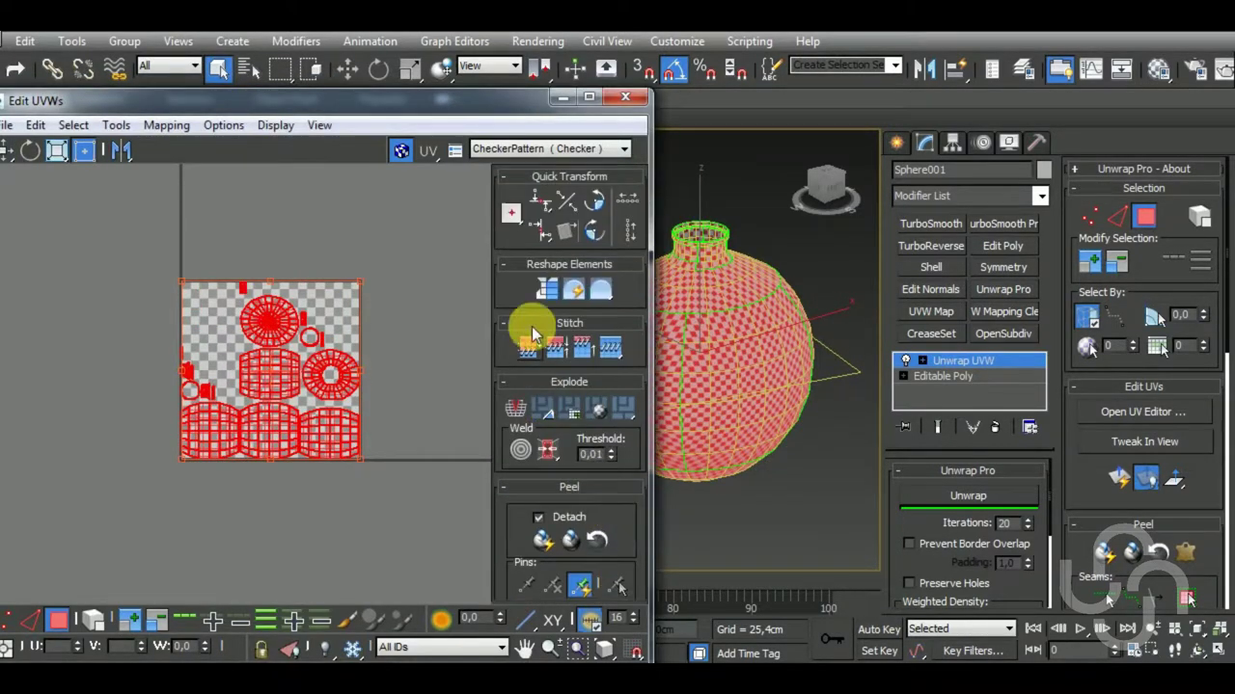
{"action": "left_click", "coordinate": [591, 232]}
{"action": "middle_click_drag", "start_coordinate": [271, 508], "coordinate": [297, 522]}
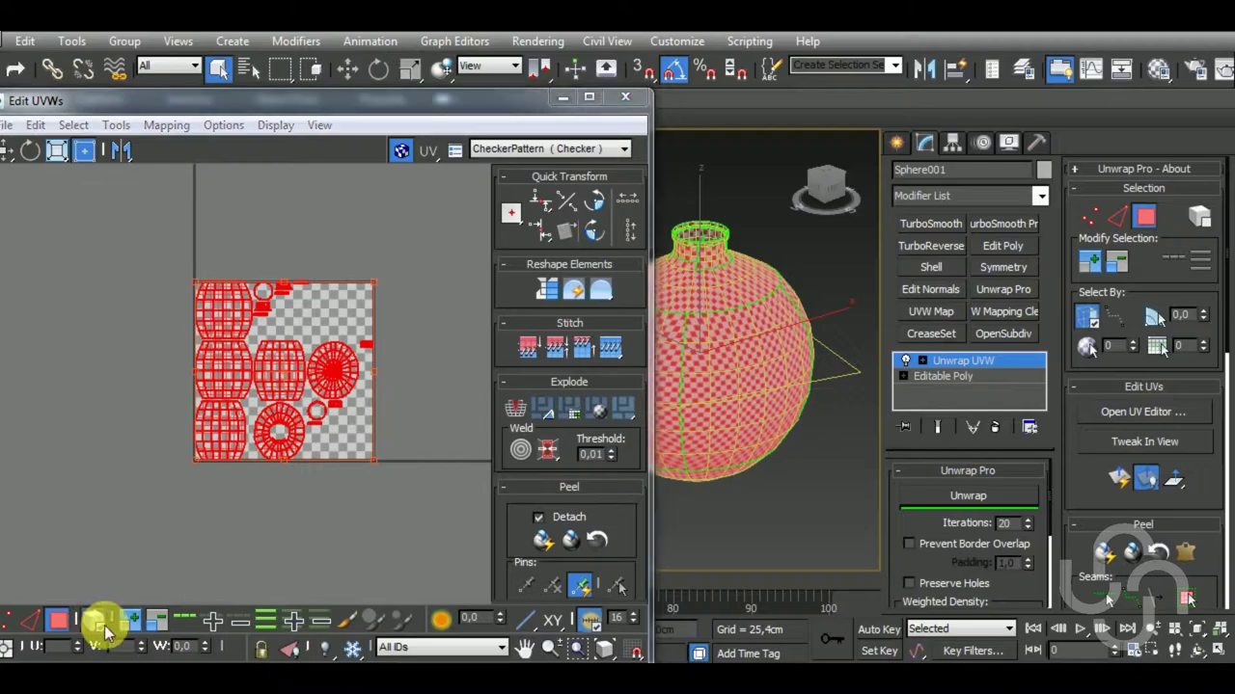
Select the small neck strip in edge mode and stitch its end edges to their matching seams.
{"action": "left_click", "coordinate": [325, 509]}
{"action": "scroll", "coordinate": [325, 435], "scroll_direction": "up", "scroll_amount": 3}
{"action": "scroll", "coordinate": [258, 424], "scroll_direction": "up", "scroll_amount": 3}
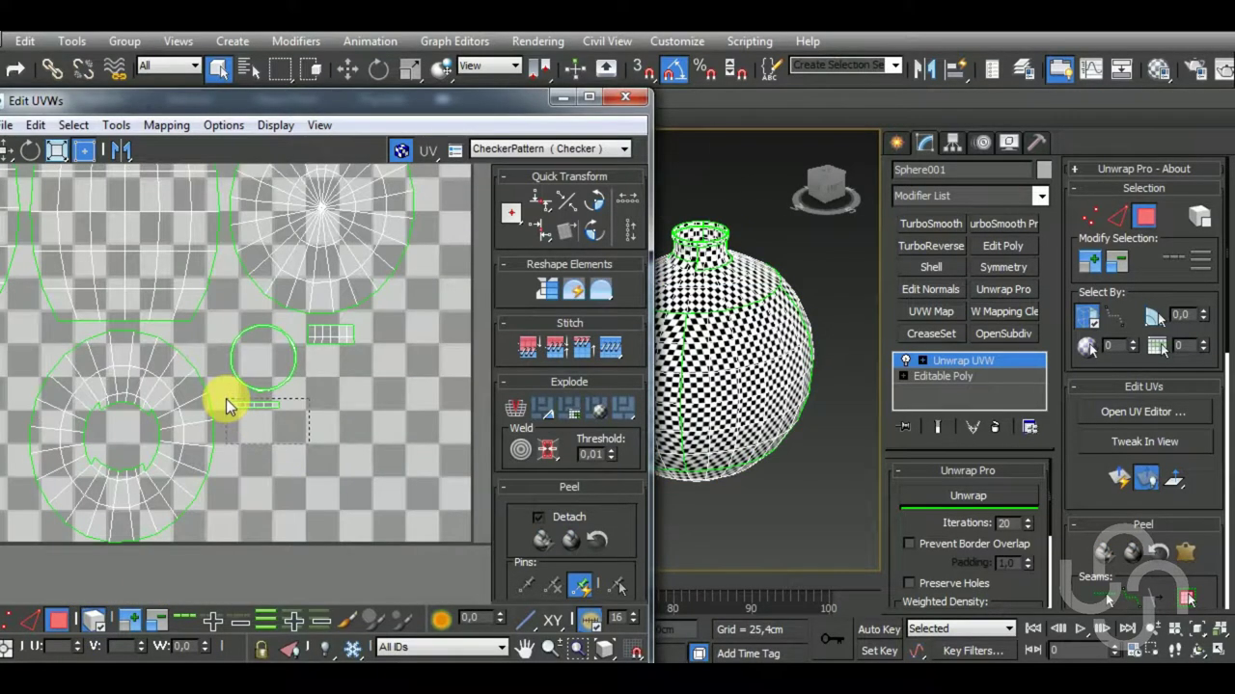
{"action": "left_click", "coordinate": [232, 403]}
{"action": "scroll", "coordinate": [750, 386], "scroll_direction": "up", "scroll_amount": 3}
{"action": "scroll", "coordinate": [728, 332], "scroll_direction": "up", "scroll_amount": 3}
{"action": "scroll", "coordinate": [728, 328], "scroll_direction": "up", "scroll_amount": 3}
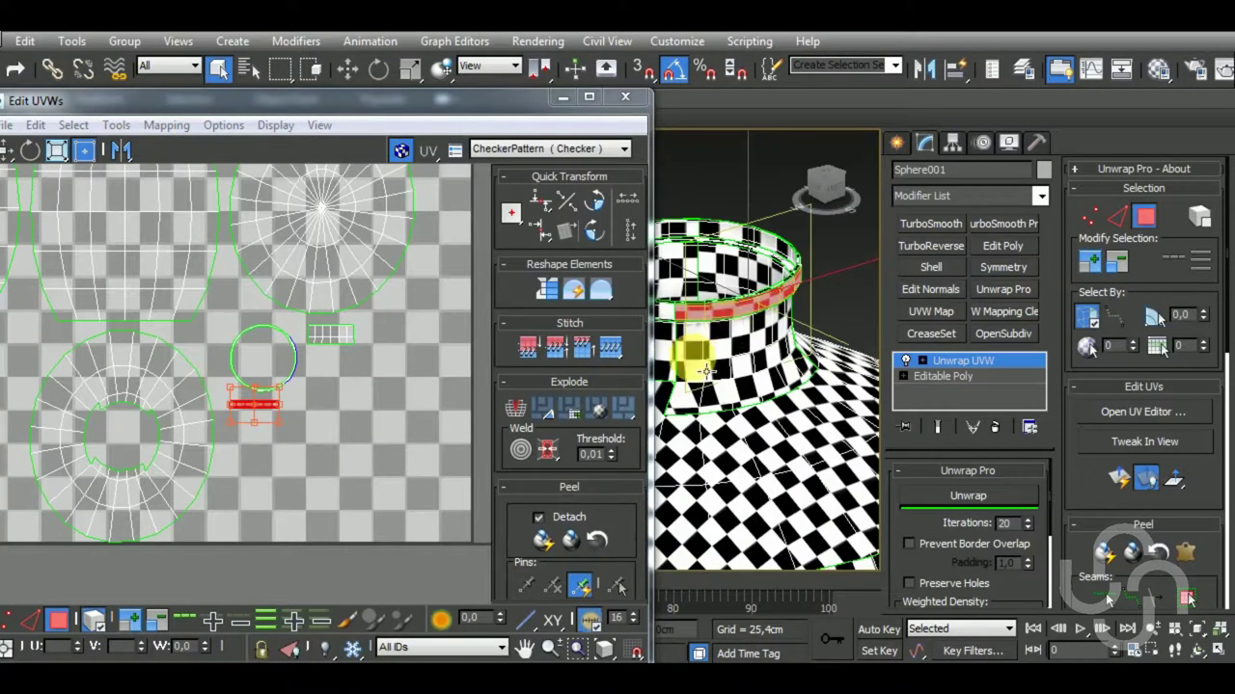
{"action": "left_click", "coordinate": [29, 621]}
{"action": "scroll", "coordinate": [255, 494], "scroll_direction": "up", "scroll_amount": 2}
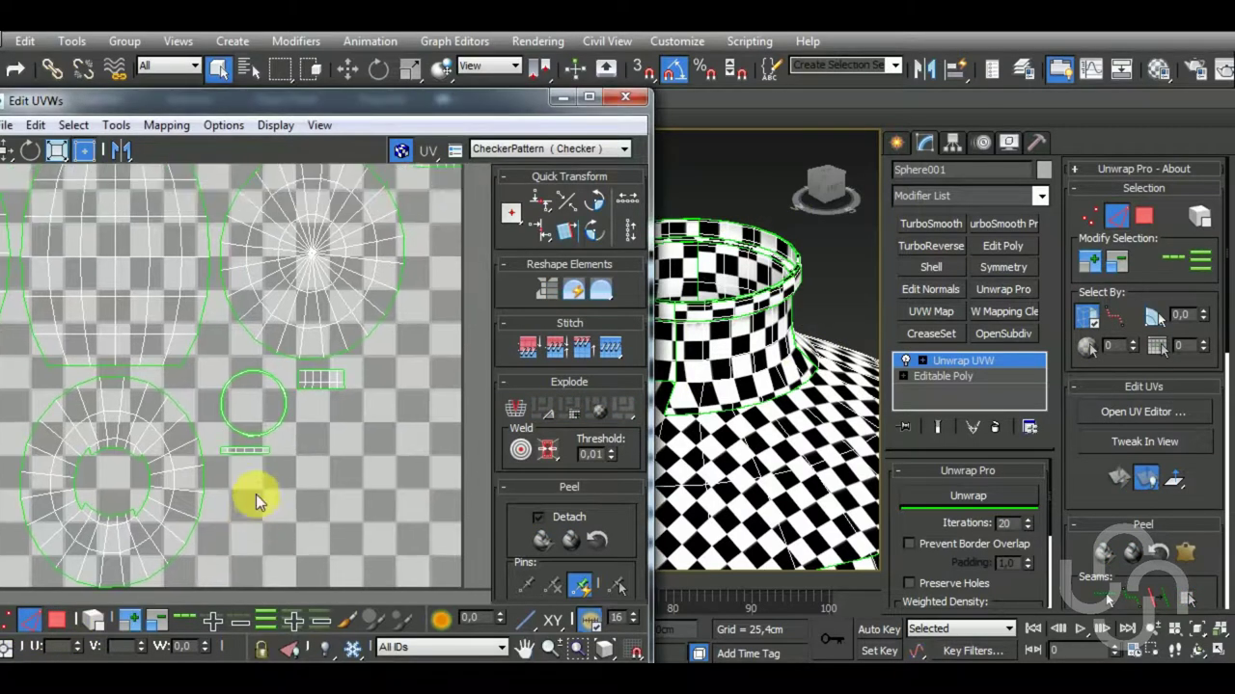
{"action": "scroll", "coordinate": [276, 457], "scroll_direction": "up", "scroll_amount": 2}
{"action": "scroll", "coordinate": [295, 417], "scroll_direction": "up", "scroll_amount": 2}
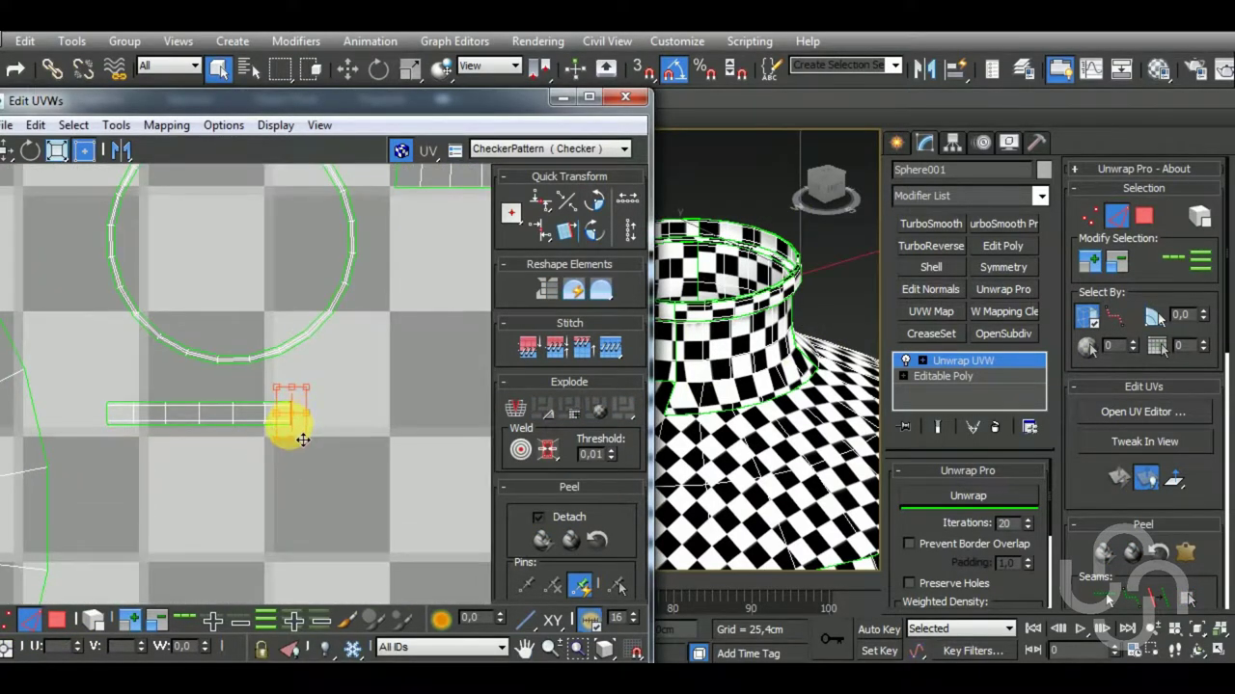
{"action": "key", "text": "shift+s"}
{"action": "middle_click_drag", "start_coordinate": [289, 427], "coordinate": [129, 474]}
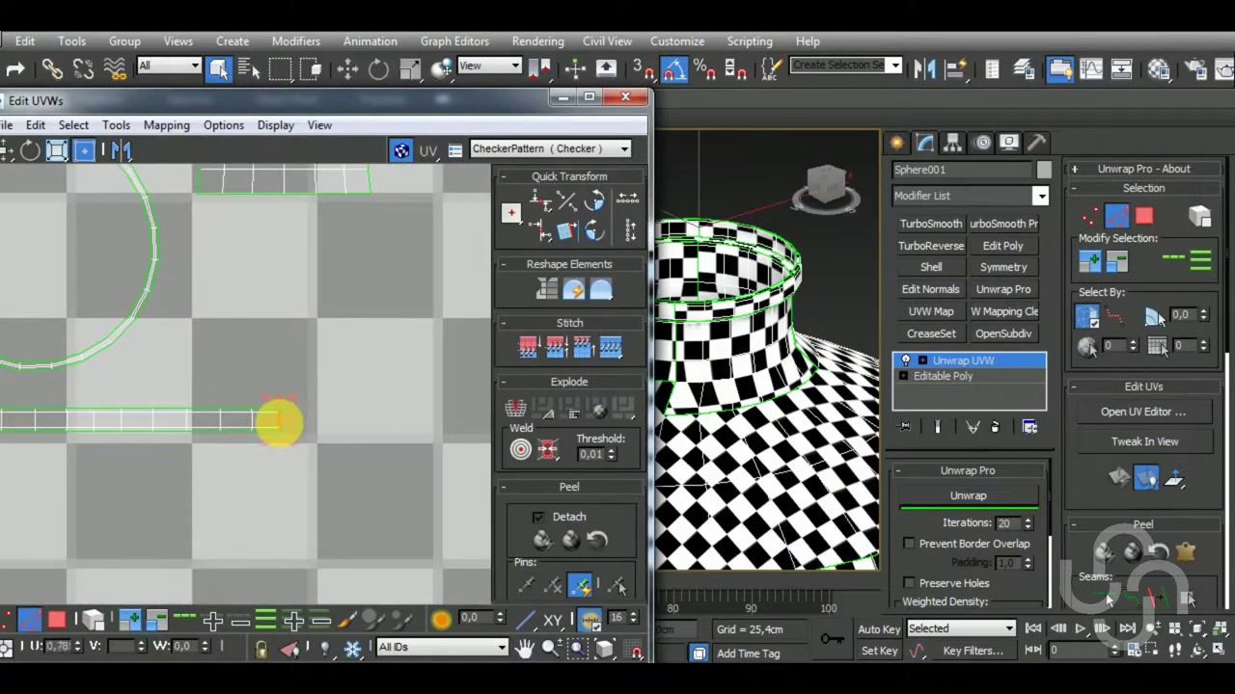
{"action": "key", "text": "shift+s"}
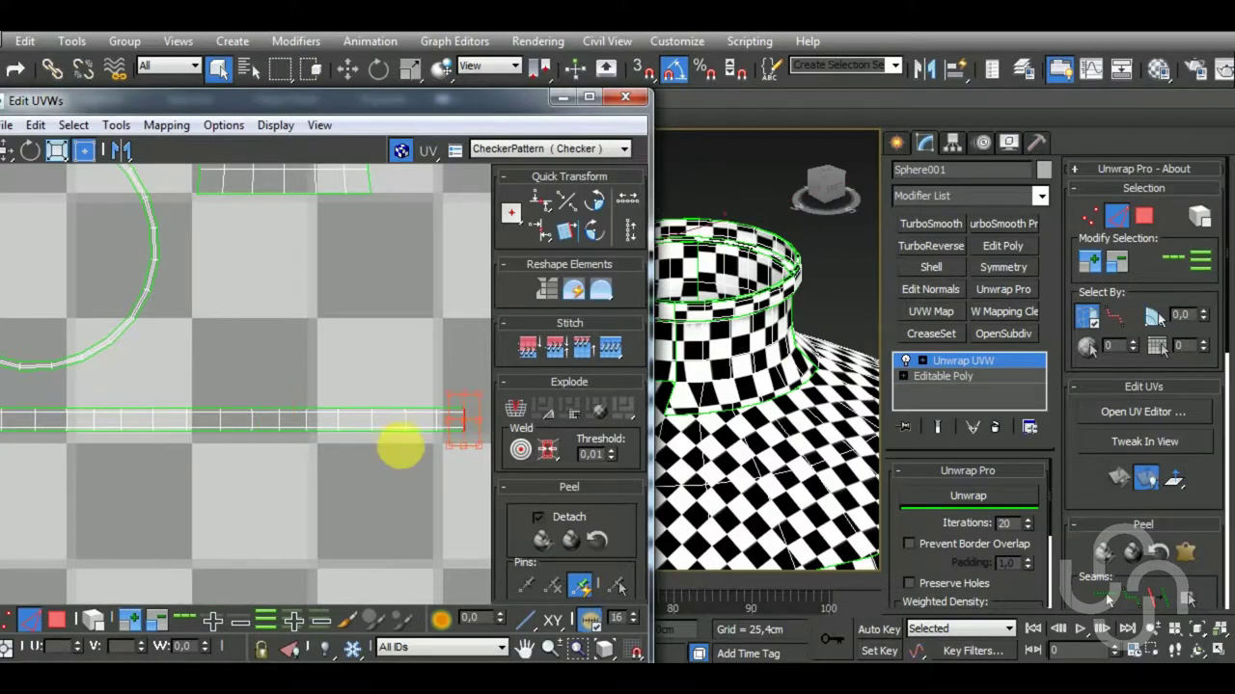
{"action": "key", "text": "shift+s"}
Stitch the grid patch and the right-end seam edge onto the strip to lengthen it.
{"action": "scroll", "coordinate": [356, 449], "scroll_direction": "down", "scroll_amount": 2}
{"action": "scroll", "coordinate": [355, 455], "scroll_direction": "down", "scroll_amount": 2}
{"action": "scroll", "coordinate": [353, 456], "scroll_direction": "up", "scroll_amount": 1}
{"action": "scroll", "coordinate": [355, 400], "scroll_direction": "up", "scroll_amount": 1}
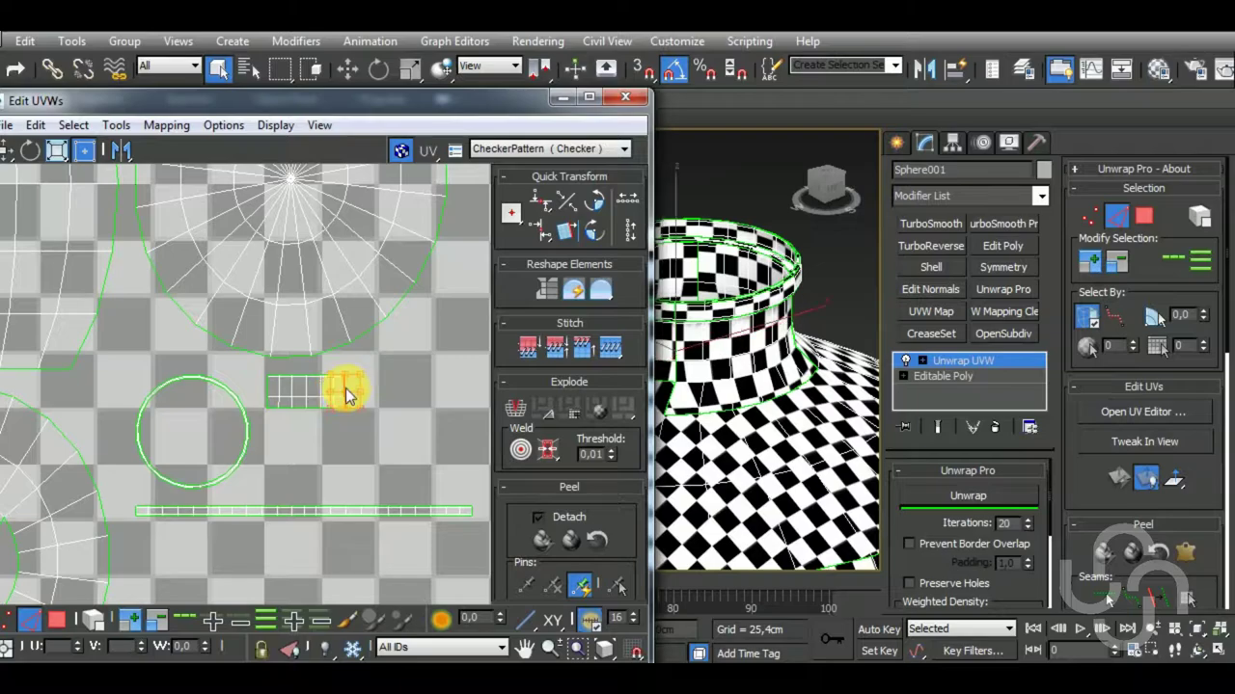
{"action": "key", "text": "shift+s"}
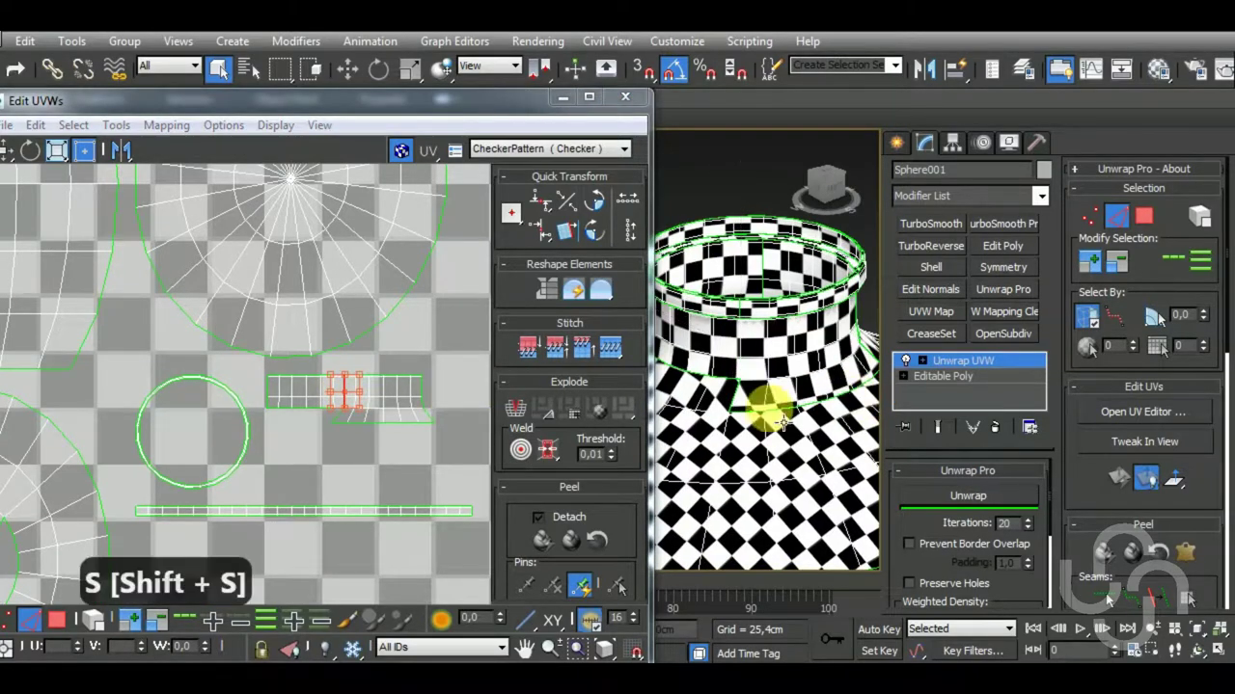
{"action": "middle_click_drag", "start_coordinate": [467, 462], "coordinate": [390, 479]}
{"action": "key", "text": "ctrl+f"}
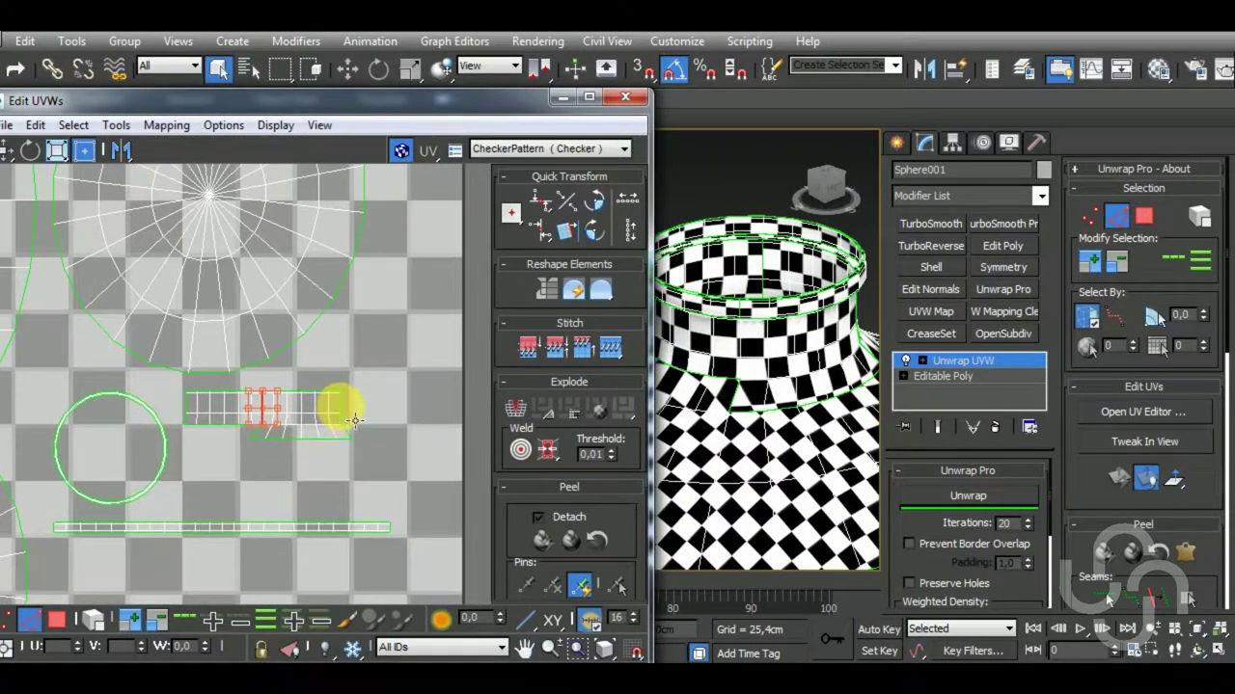
{"action": "key", "text": "shift+s"}
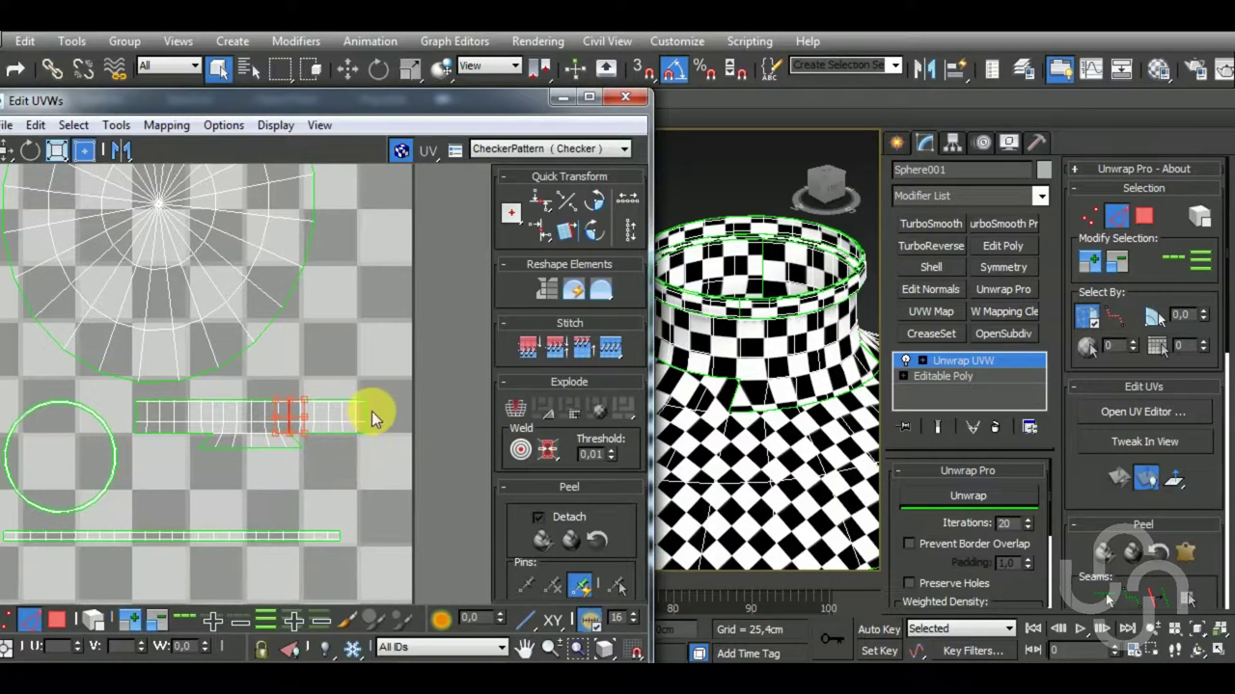
{"action": "left_click", "coordinate": [370, 420]}
{"action": "key", "text": "shift+s"}
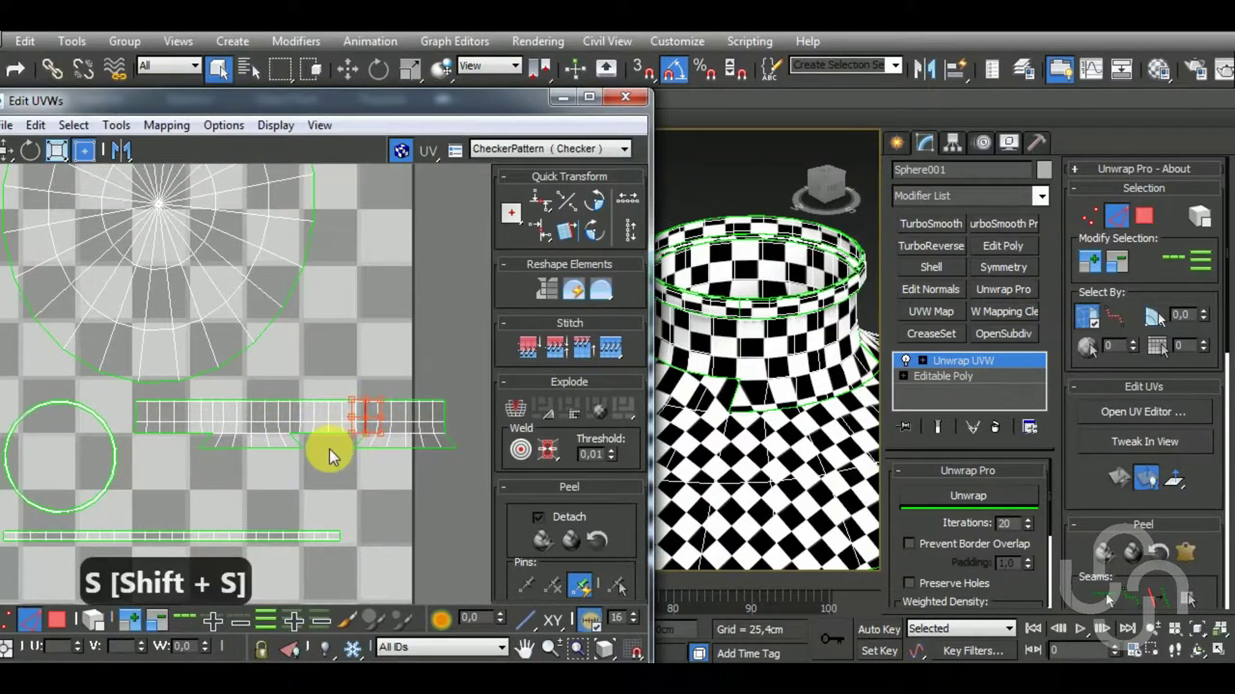
{"action": "scroll", "coordinate": [323, 444], "scroll_direction": "down", "scroll_amount": 2}
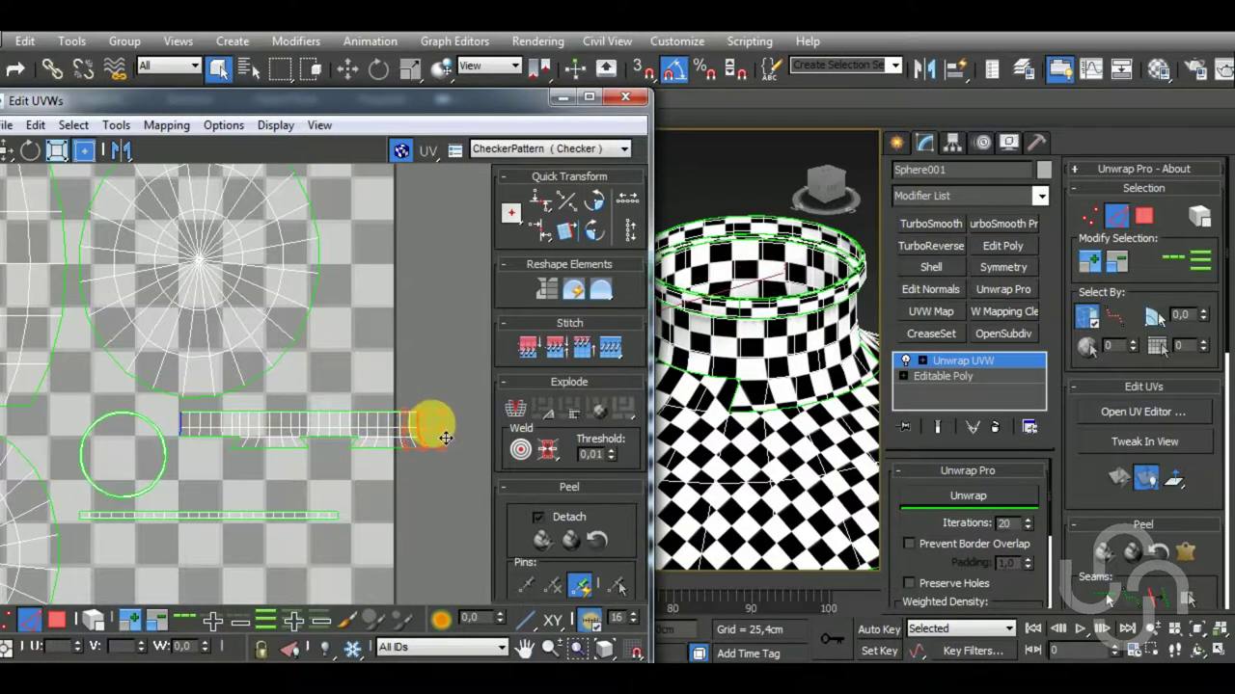
{"action": "scroll", "coordinate": [414, 477], "scroll_direction": "down", "scroll_amount": 2}
{"action": "scroll", "coordinate": [408, 461], "scroll_direction": "down", "scroll_amount": 2}
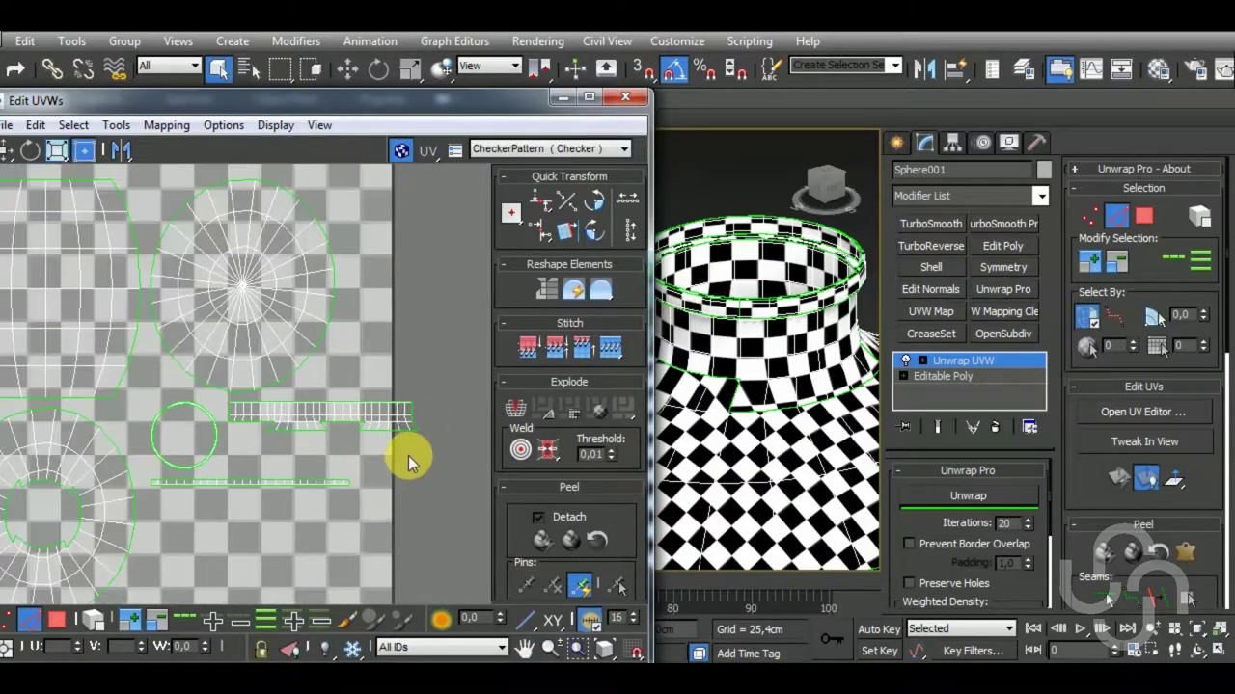
{"action": "scroll", "coordinate": [408, 458], "scroll_direction": "down", "scroll_amount": 2}
{"action": "scroll", "coordinate": [408, 455], "scroll_direction": "down", "scroll_amount": 2}
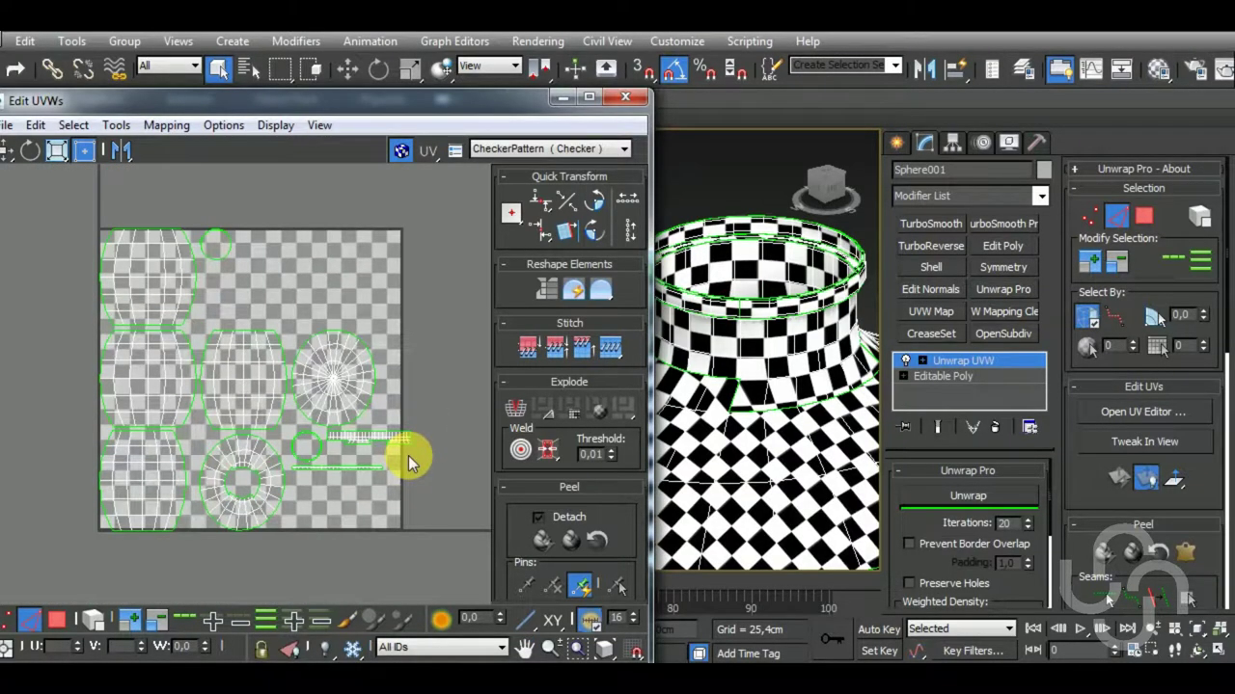
{"action": "scroll", "coordinate": [391, 455], "scroll_direction": "up", "scroll_amount": 3}
Break a band of faces off the upper neck strip into a separate piece.
{"action": "left_click", "coordinate": [55, 615]}
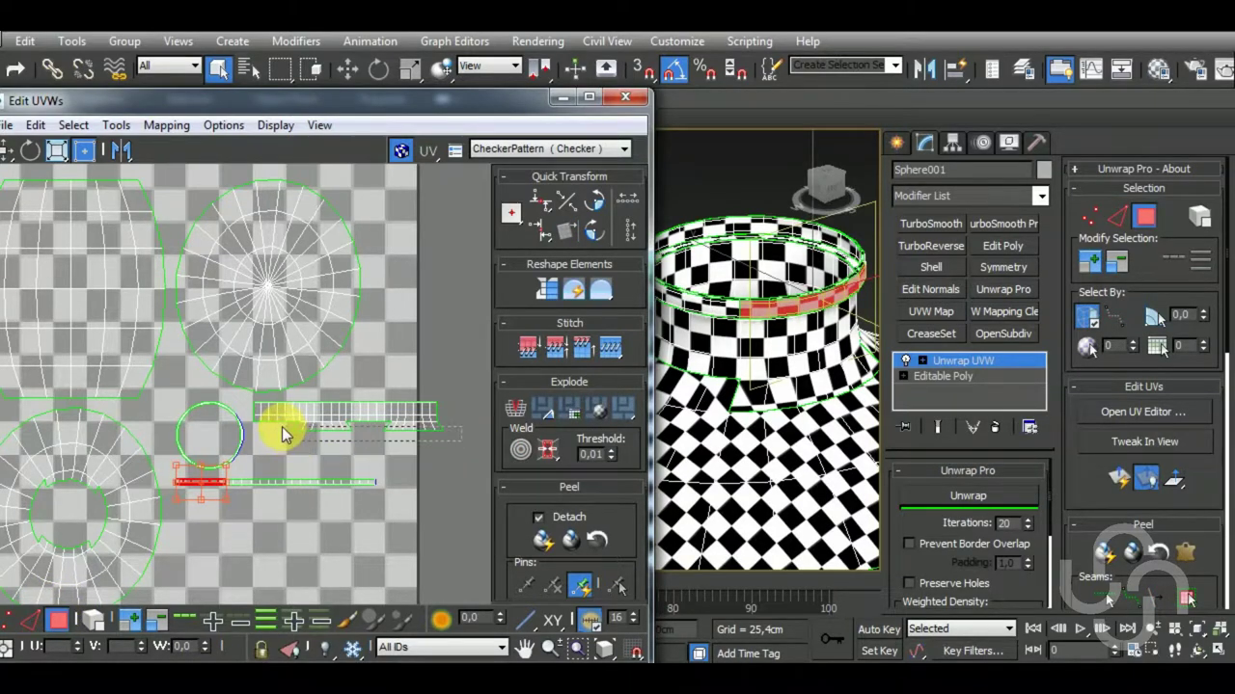
{"action": "left_click_drag", "start_coordinate": [282, 427], "coordinate": [415, 432]}
{"action": "right_click", "coordinate": [415, 424]}
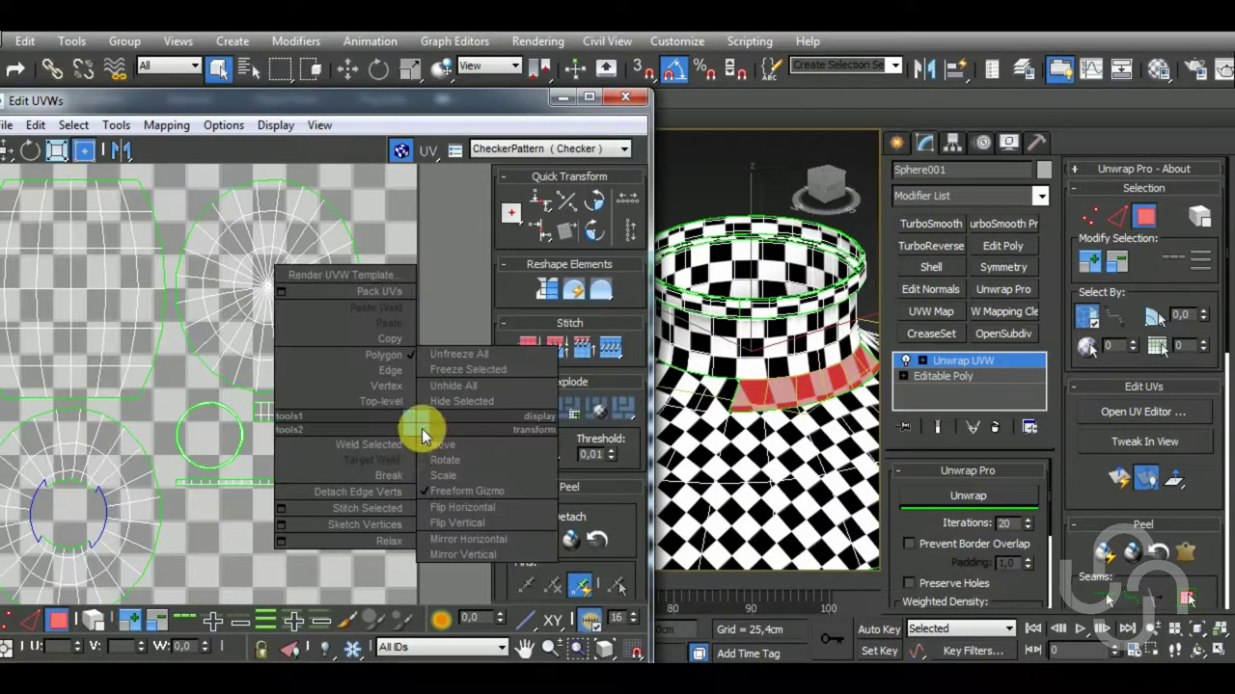
{"action": "left_click", "coordinate": [396, 478]}
{"action": "scroll", "coordinate": [171, 518], "scroll_direction": "down", "scroll_amount": 2}
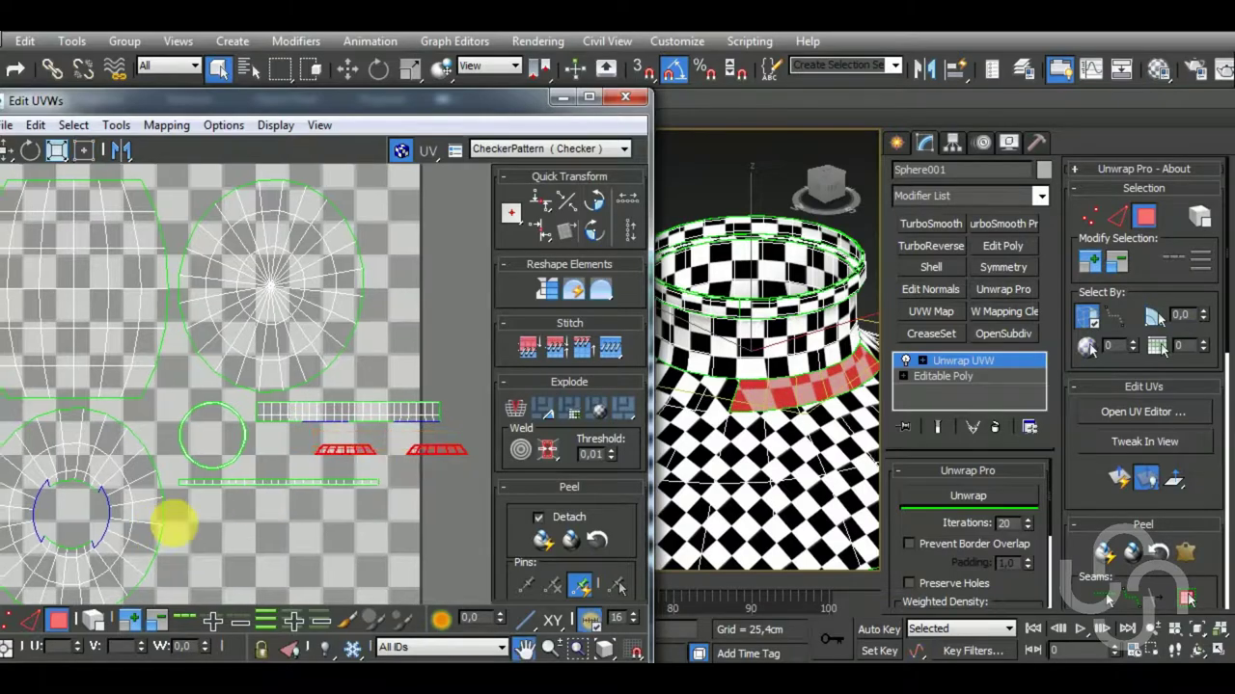
{"action": "scroll", "coordinate": [290, 490], "scroll_direction": "down", "scroll_amount": 2}
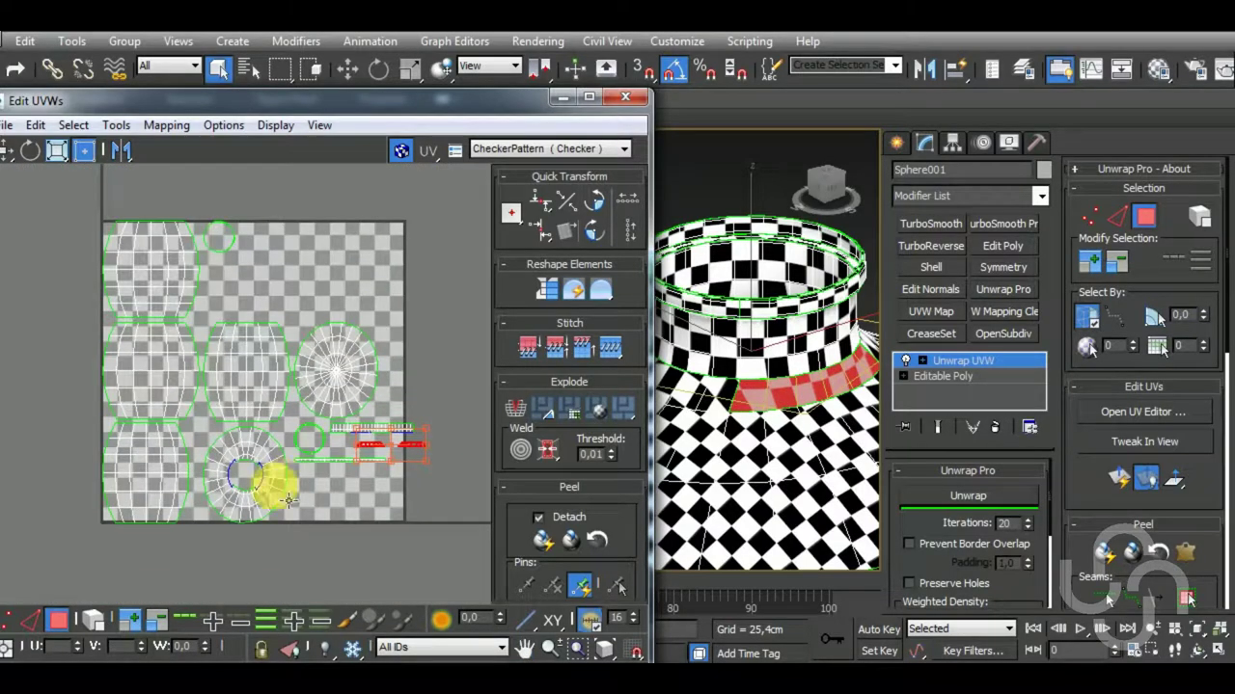
Stitch the open edges around the circular island's inner ring, undoing one stray stitch.
{"action": "left_click", "coordinate": [29, 620]}
{"action": "scroll", "coordinate": [284, 494], "scroll_direction": "up", "scroll_amount": 3}
{"action": "scroll", "coordinate": [259, 498], "scroll_direction": "up", "scroll_amount": 2}
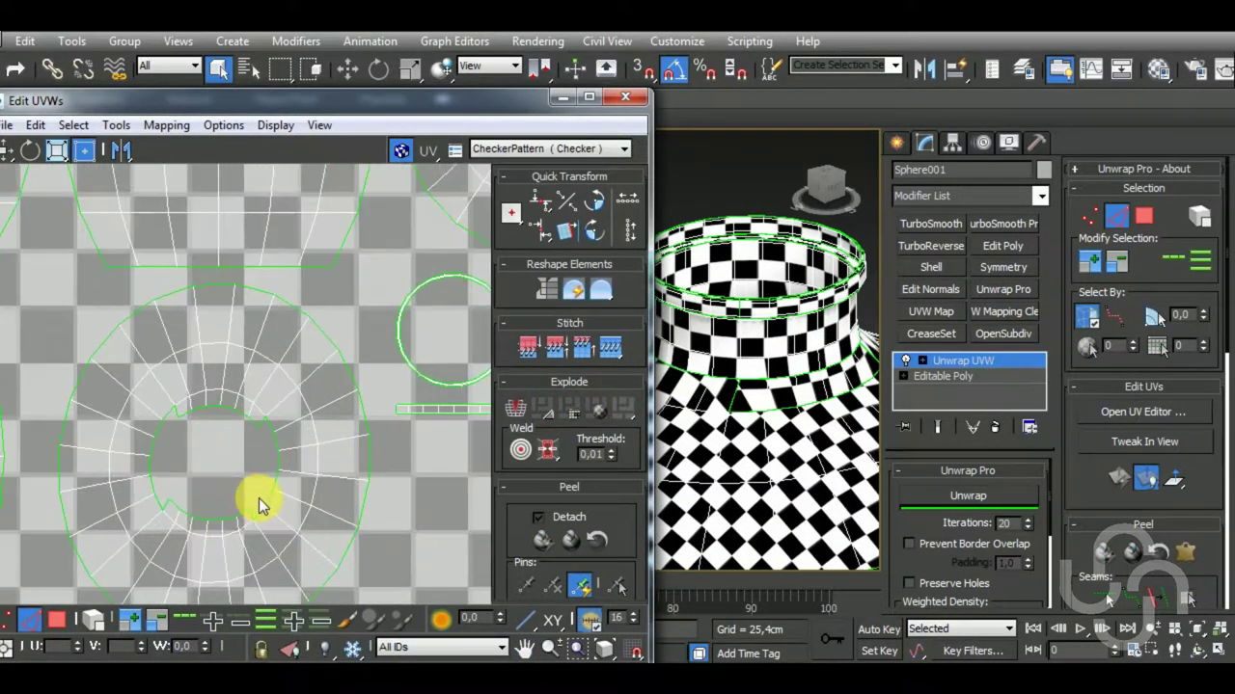
{"action": "left_click", "coordinate": [261, 500]}
{"action": "key", "text": "shift+s"}
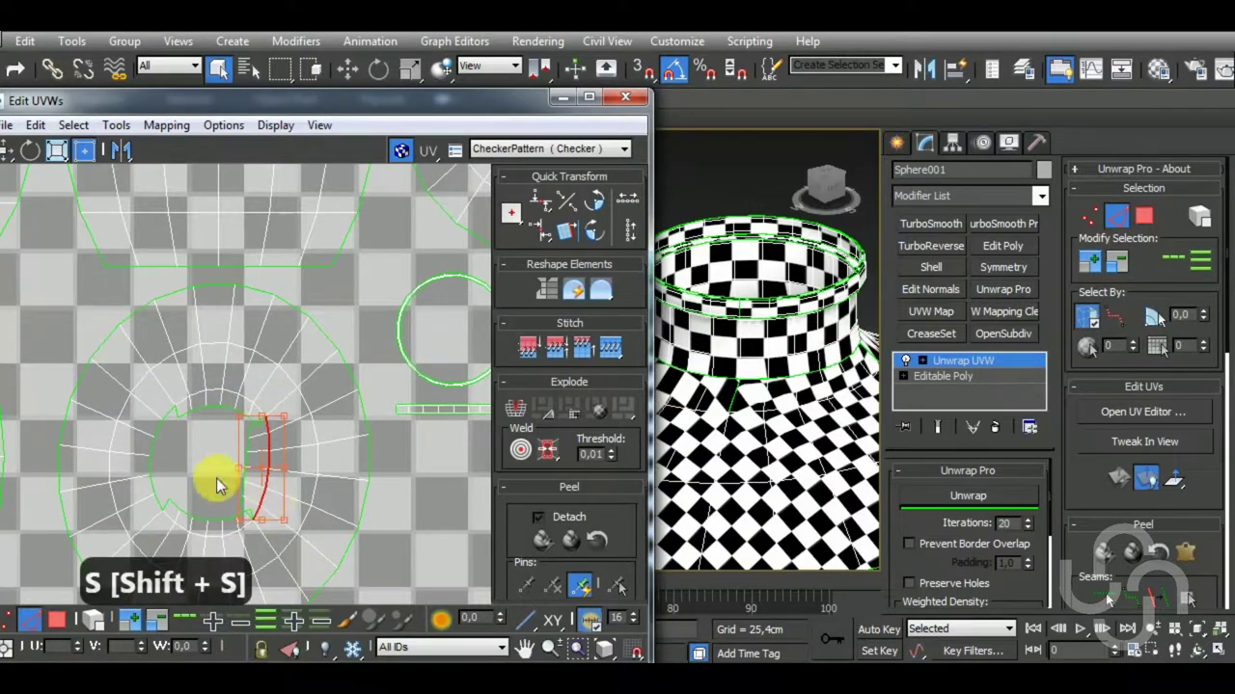
{"action": "left_click", "coordinate": [152, 450]}
{"action": "scroll", "coordinate": [166, 500], "scroll_direction": "up", "scroll_amount": 2}
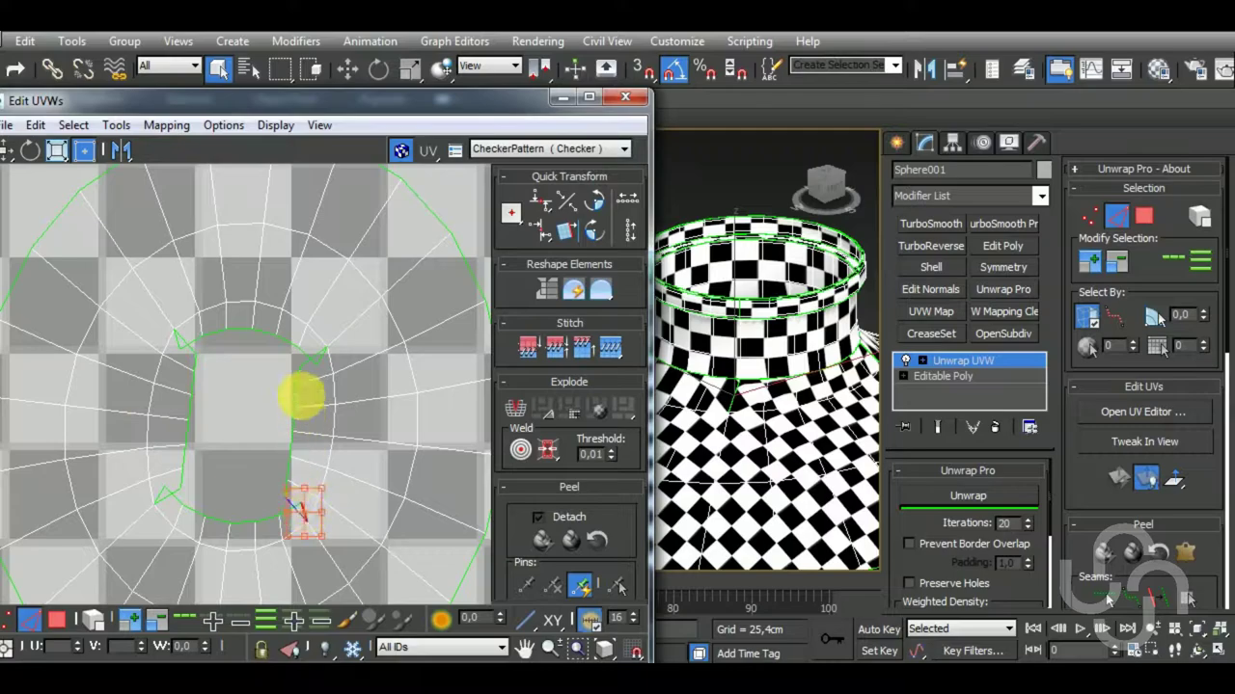
{"action": "key", "text": "shift+s"}
{"action": "key", "text": "shift+s"}
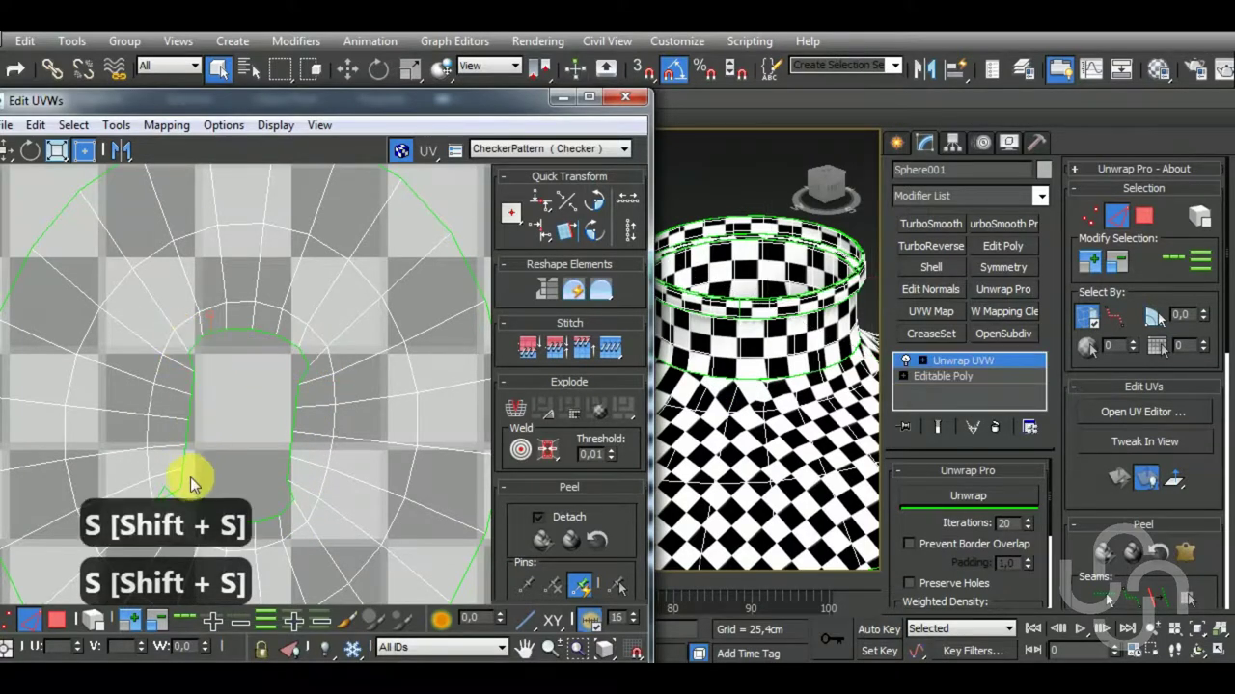
{"action": "left_click", "coordinate": [171, 494]}
{"action": "left_click", "coordinate": [231, 461]}
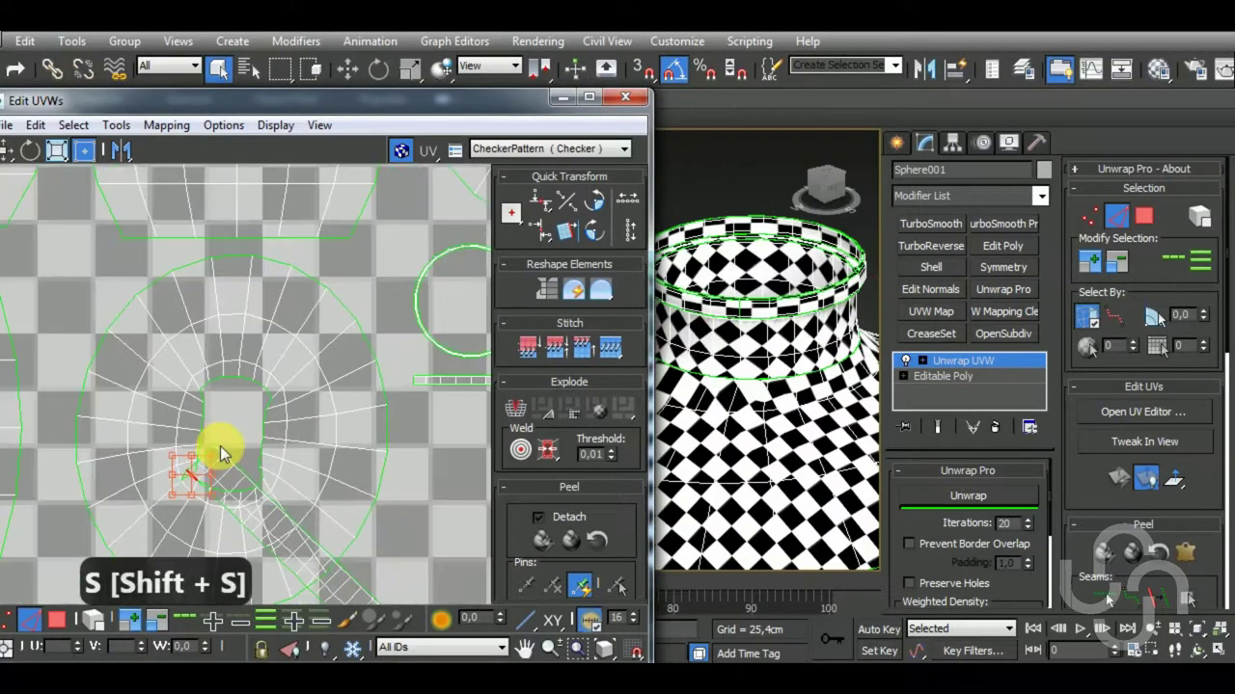
{"action": "key", "text": "ctrl+z"}
{"action": "scroll", "coordinate": [221, 454], "scroll_direction": "up", "scroll_amount": 2}
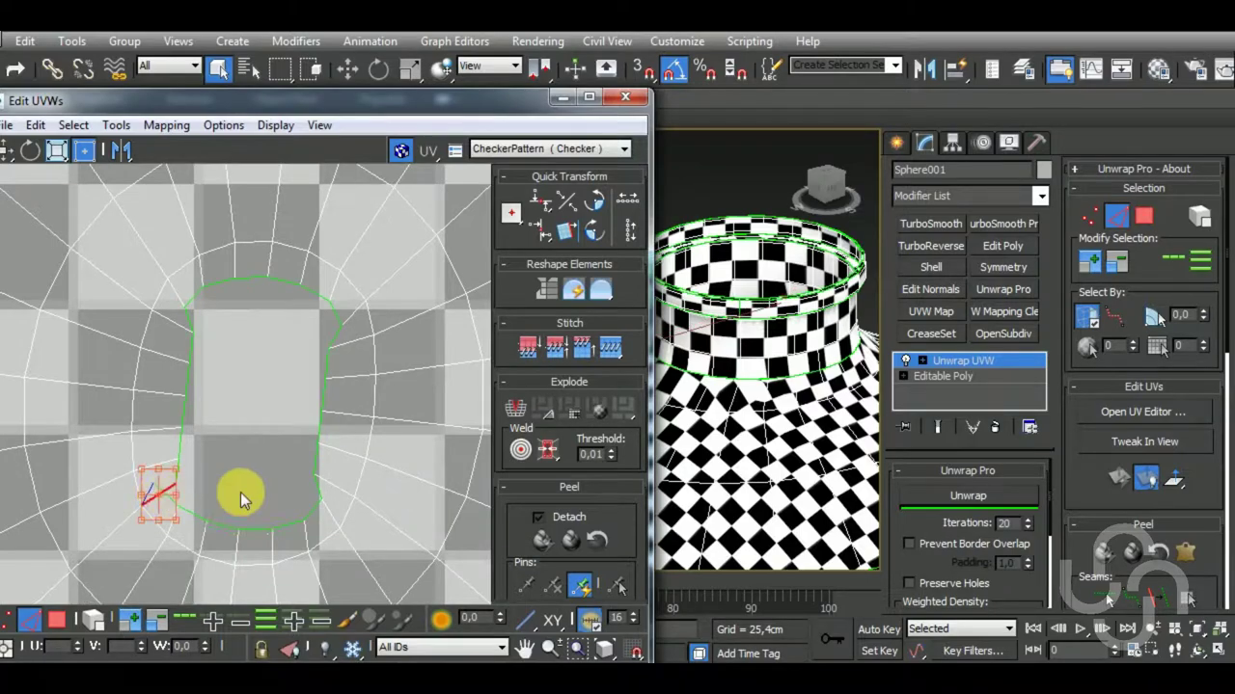
{"action": "key", "text": "shift+s"}
{"action": "scroll", "coordinate": [245, 449], "scroll_direction": "down", "scroll_amount": 2}
{"action": "scroll", "coordinate": [248, 441], "scroll_direction": "down", "scroll_amount": 2}
Pack all the UV shells into the square and hide the viewport wireframe edges with F4.
{"action": "scroll", "coordinate": [365, 465], "scroll_direction": "down", "scroll_amount": 2}
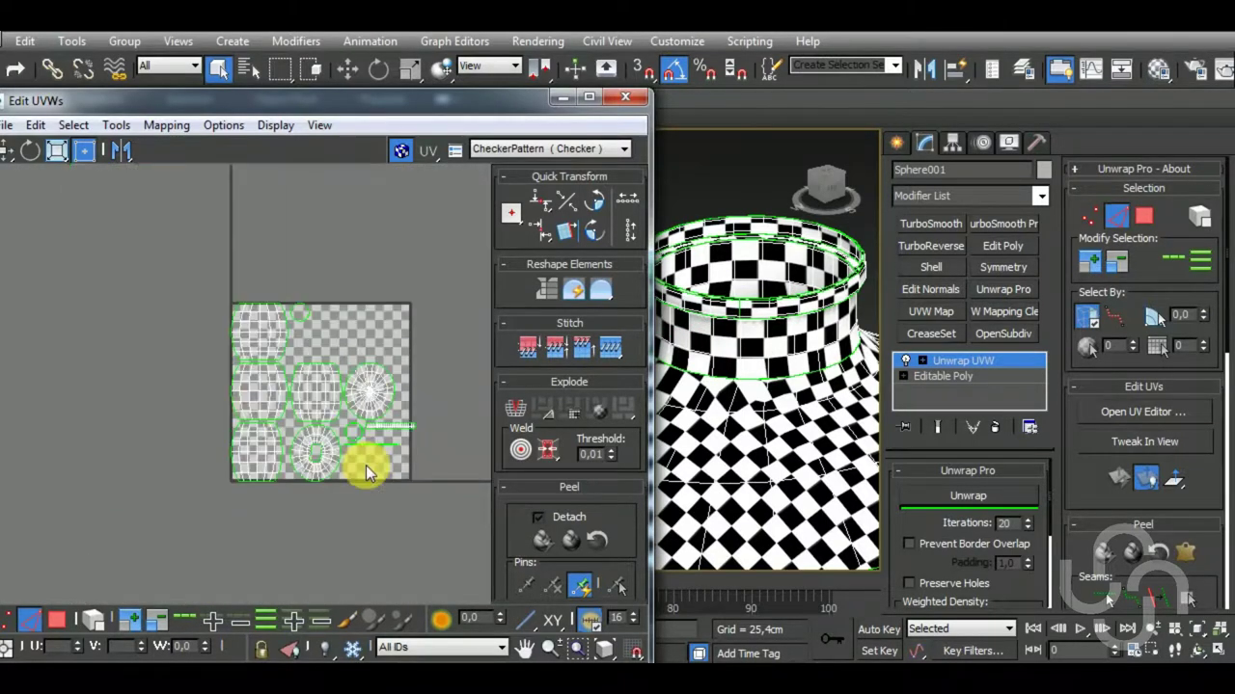
{"action": "left_click_drag", "start_coordinate": [199, 298], "coordinate": [510, 565]}
{"action": "scroll", "coordinate": [617, 405], "scroll_direction": "down", "scroll_amount": 3}
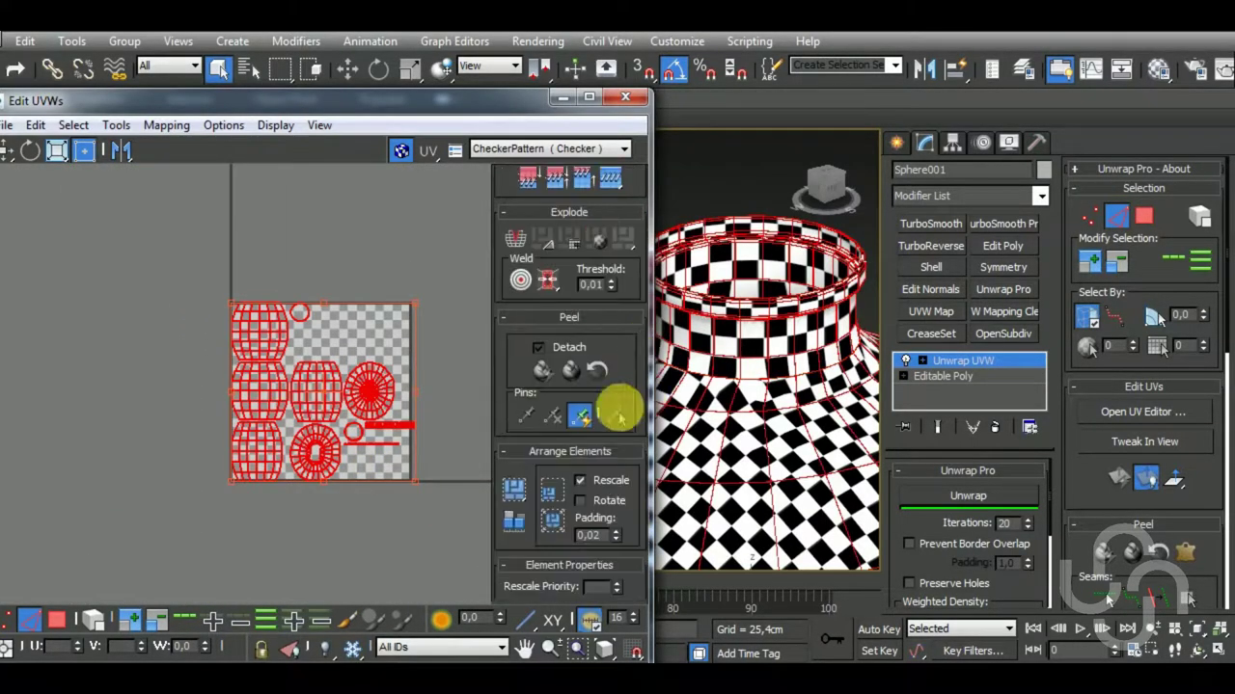
{"action": "left_click", "coordinate": [513, 489]}
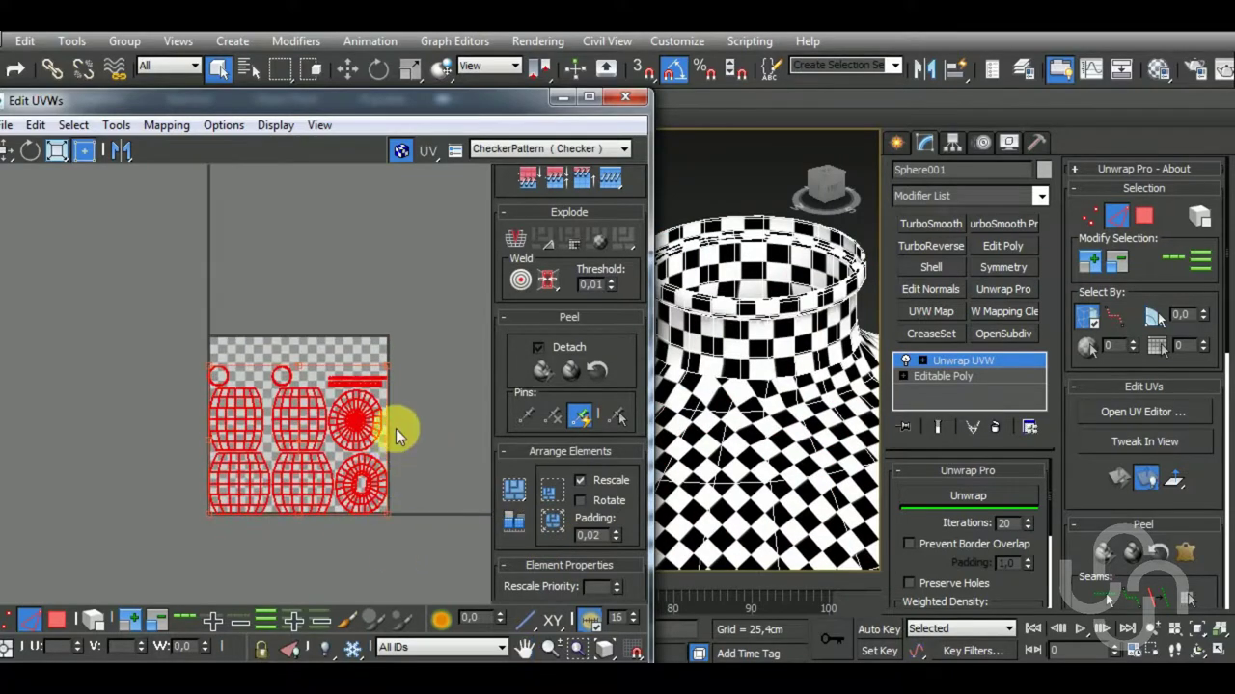
{"action": "scroll", "coordinate": [396, 429], "scroll_direction": "up", "scroll_amount": 3}
{"action": "scroll", "coordinate": [758, 445], "scroll_direction": "up", "scroll_amount": 3}
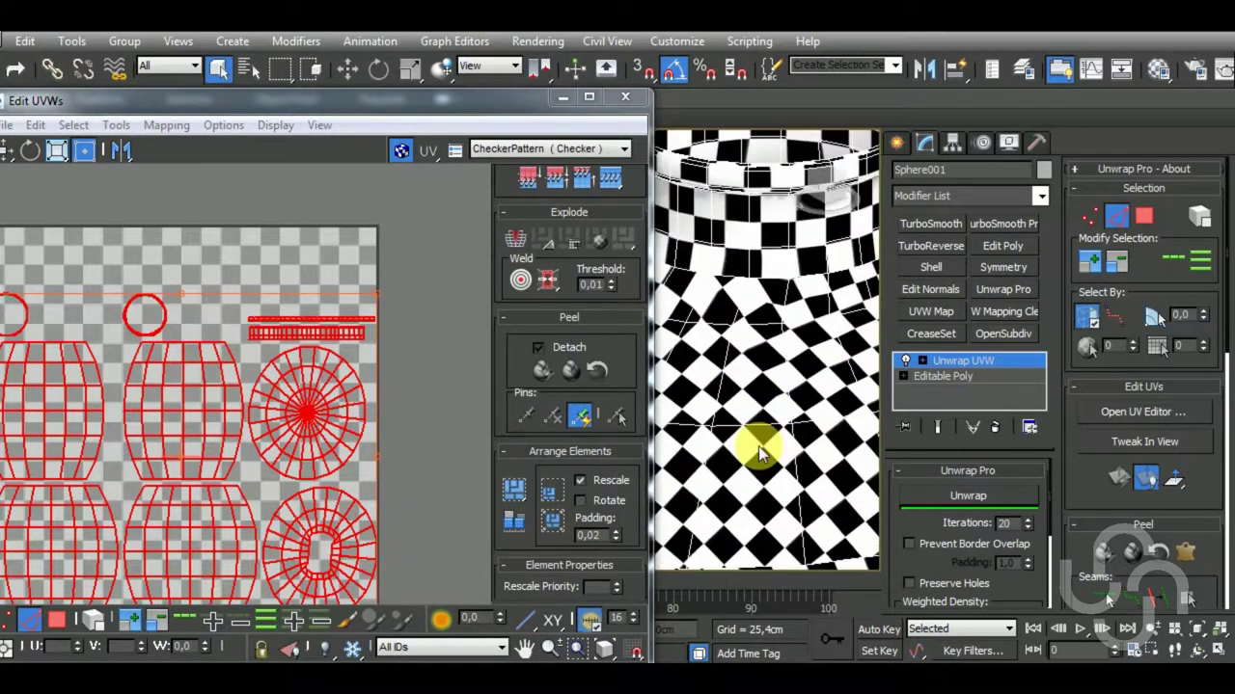
{"action": "key", "text": "F4"}
Scale every UV island down into a small central cluster and inspect the larger checker on the sphere.
{"action": "scroll", "coordinate": [758, 446], "scroll_direction": "down", "scroll_amount": 3}
{"action": "scroll", "coordinate": [767, 406], "scroll_direction": "down", "scroll_amount": 3}
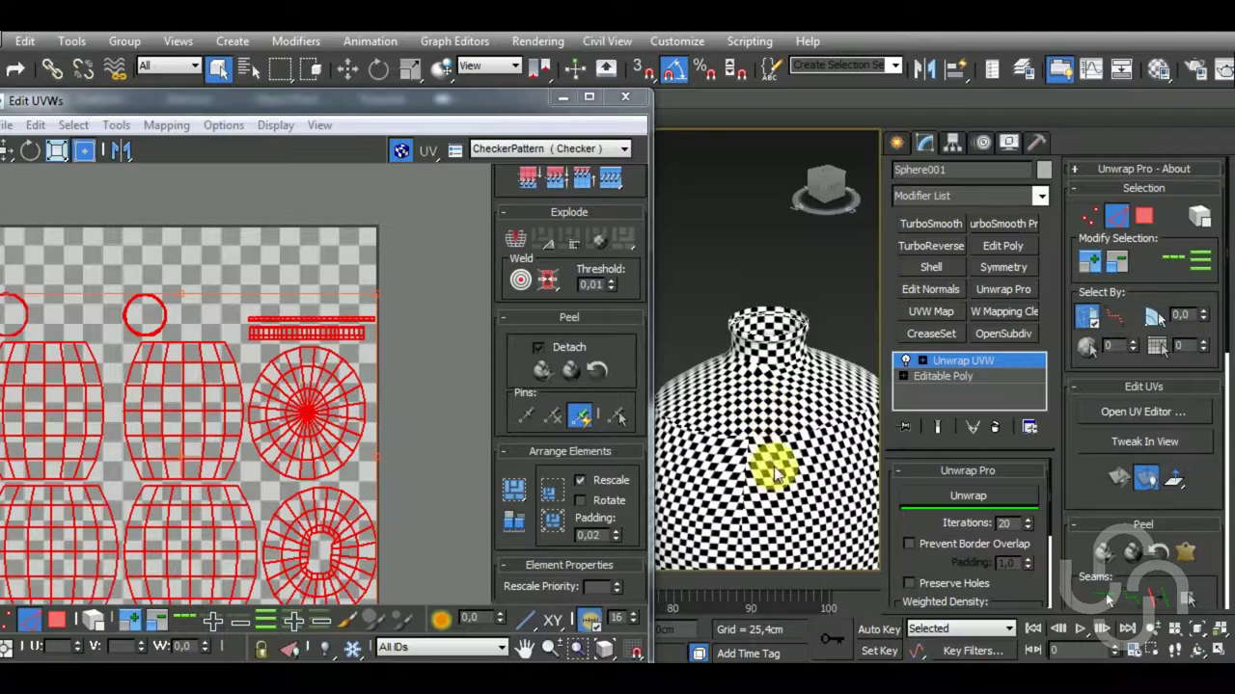
{"action": "scroll", "coordinate": [772, 424], "scroll_direction": "down", "scroll_amount": 3}
{"action": "scroll", "coordinate": [767, 371], "scroll_direction": "down", "scroll_amount": 2}
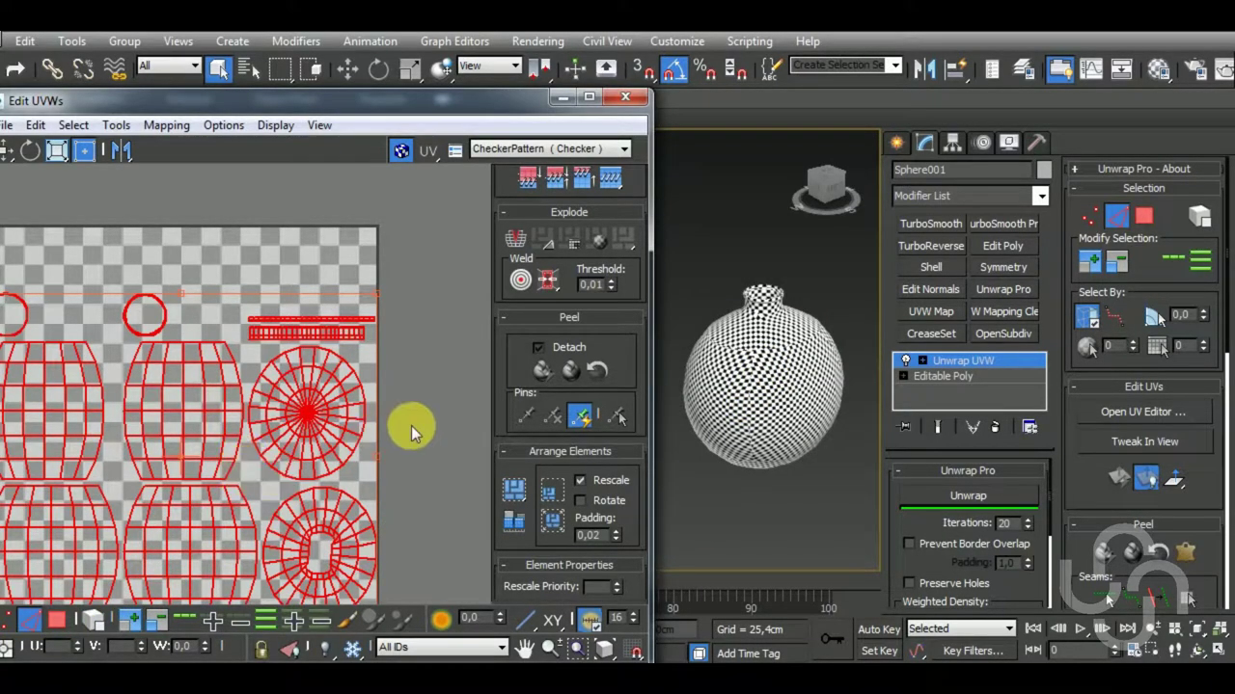
{"action": "scroll", "coordinate": [269, 417], "scroll_direction": "down", "scroll_amount": 3}
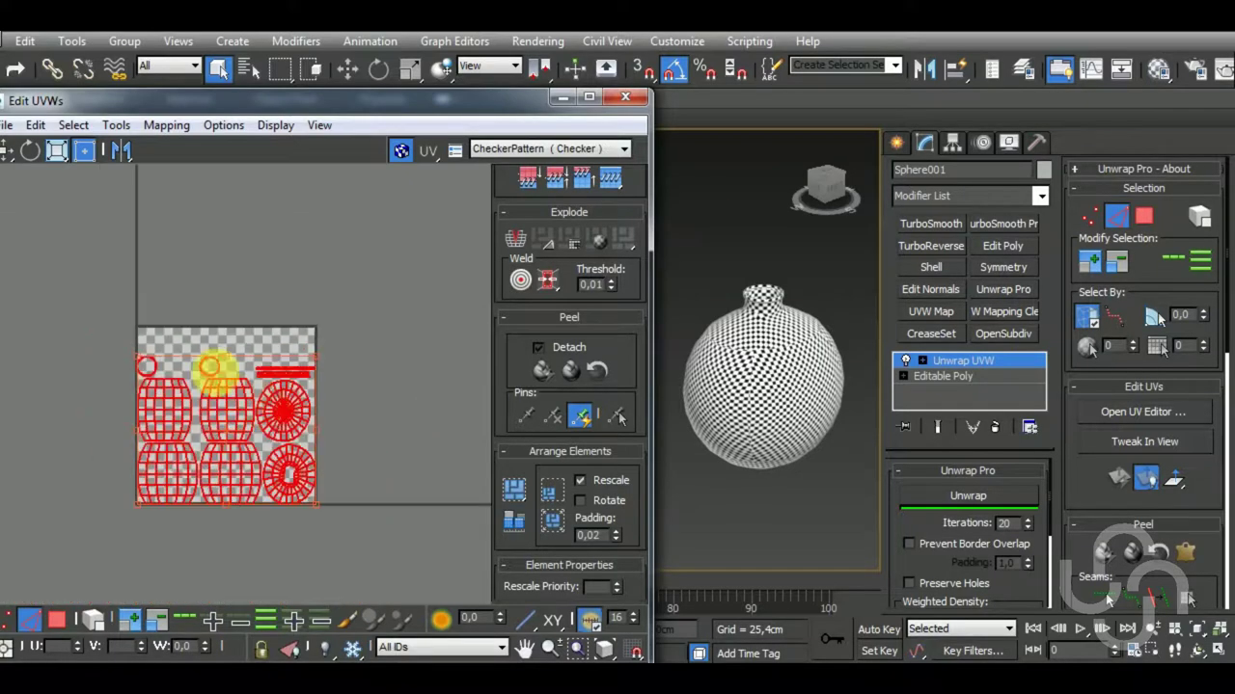
{"action": "left_click_drag", "start_coordinate": [297, 417], "coordinate": [301, 556]}
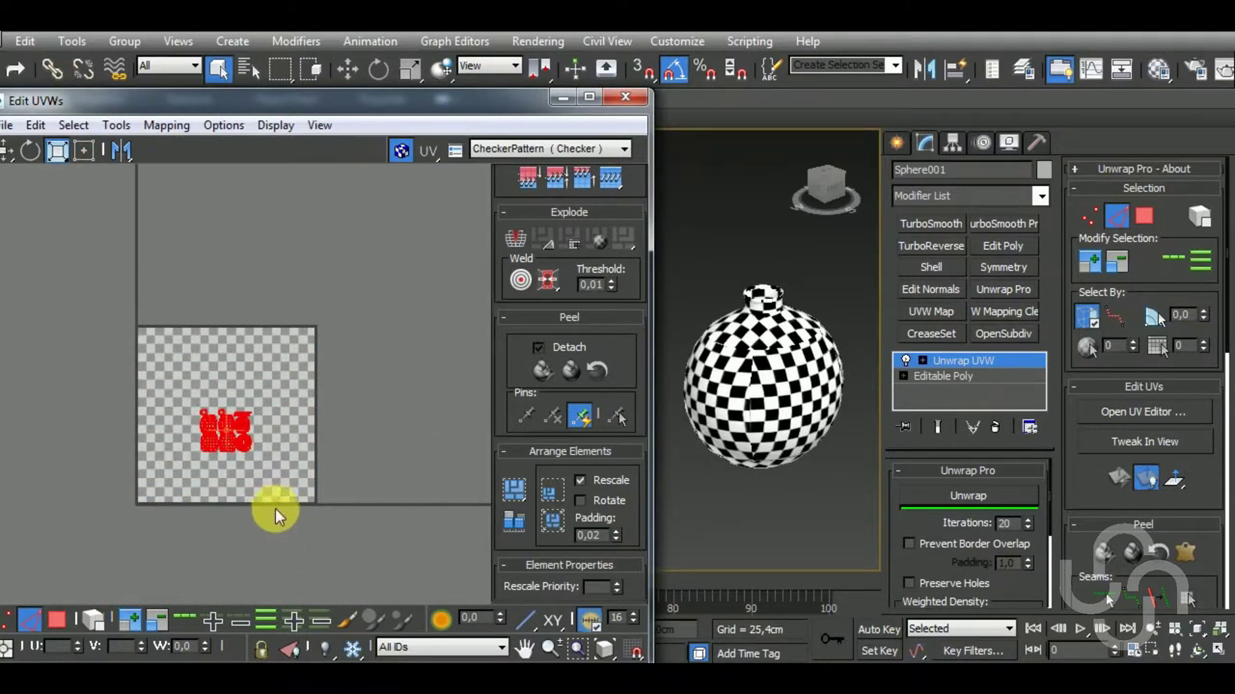
{"action": "mouse_move", "coordinate": [741, 501]}
{"action": "middle_mouse_down", "text": "alt"}
{"action": "mouse_move", "coordinate": [778, 457]}
{"action": "mouse_move", "coordinate": [715, 362]}
{"action": "mouse_move", "coordinate": [560, 396]}
{"action": "mouse_move", "coordinate": [434, 476]}
{"action": "mouse_move", "coordinate": [422, 499]}
{"action": "mouse_move", "coordinate": [577, 547]}
{"action": "mouse_move", "coordinate": [748, 497]}
{"action": "middle_mouse_up", "text": "alt"}
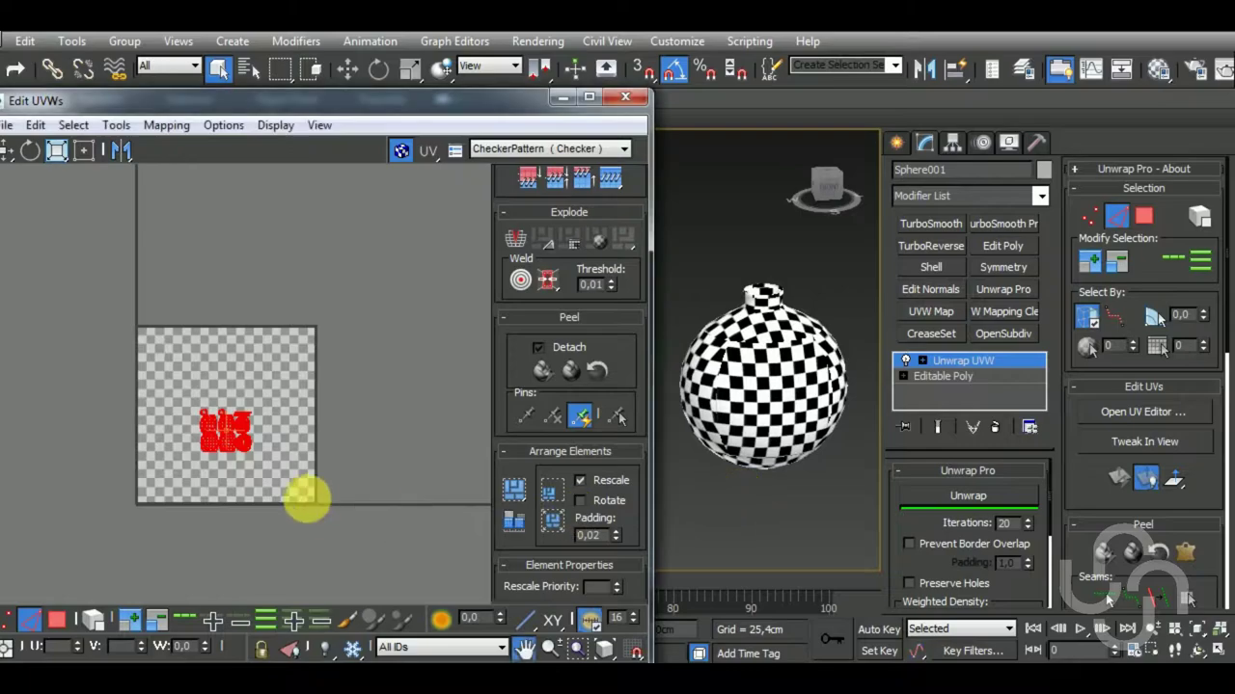
Stitch the seams between the sphere's side islands with Shift+S into one continuous band.
{"action": "scroll", "coordinate": [151, 496], "scroll_direction": "up", "scroll_amount": 2}
{"action": "scroll", "coordinate": [151, 497], "scroll_direction": "up", "scroll_amount": 3}
{"action": "left_click", "coordinate": [196, 417]}
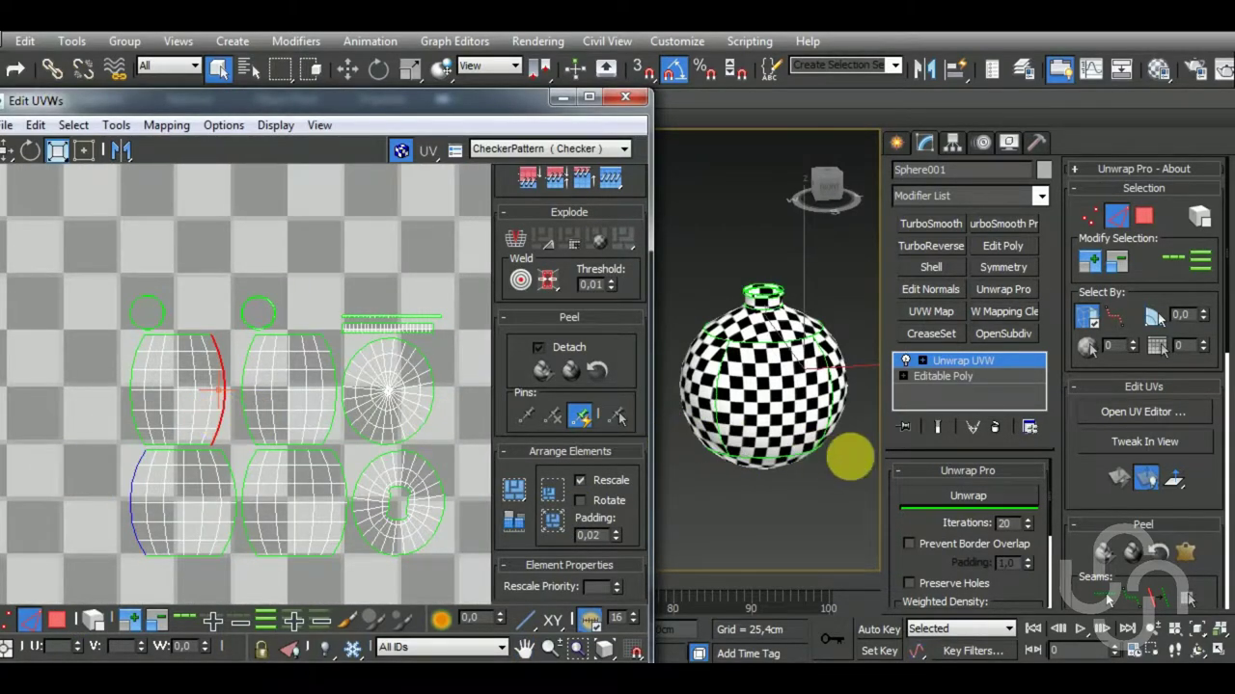
{"action": "mouse_move", "coordinate": [849, 457]}
{"action": "middle_mouse_down", "text": "alt"}
{"action": "mouse_move", "coordinate": [618, 473]}
{"action": "mouse_move", "coordinate": [581, 455]}
{"action": "mouse_move", "coordinate": [750, 461]}
{"action": "middle_mouse_up", "text": "alt"}
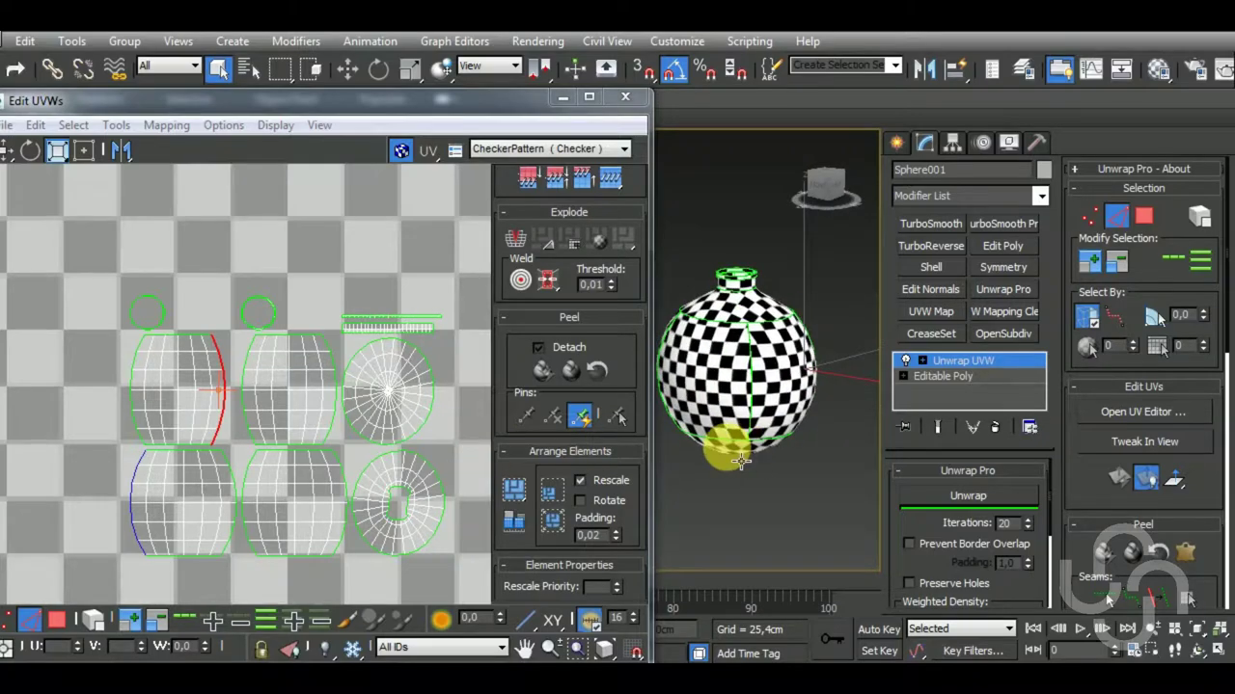
{"action": "key", "text": "shift+s"}
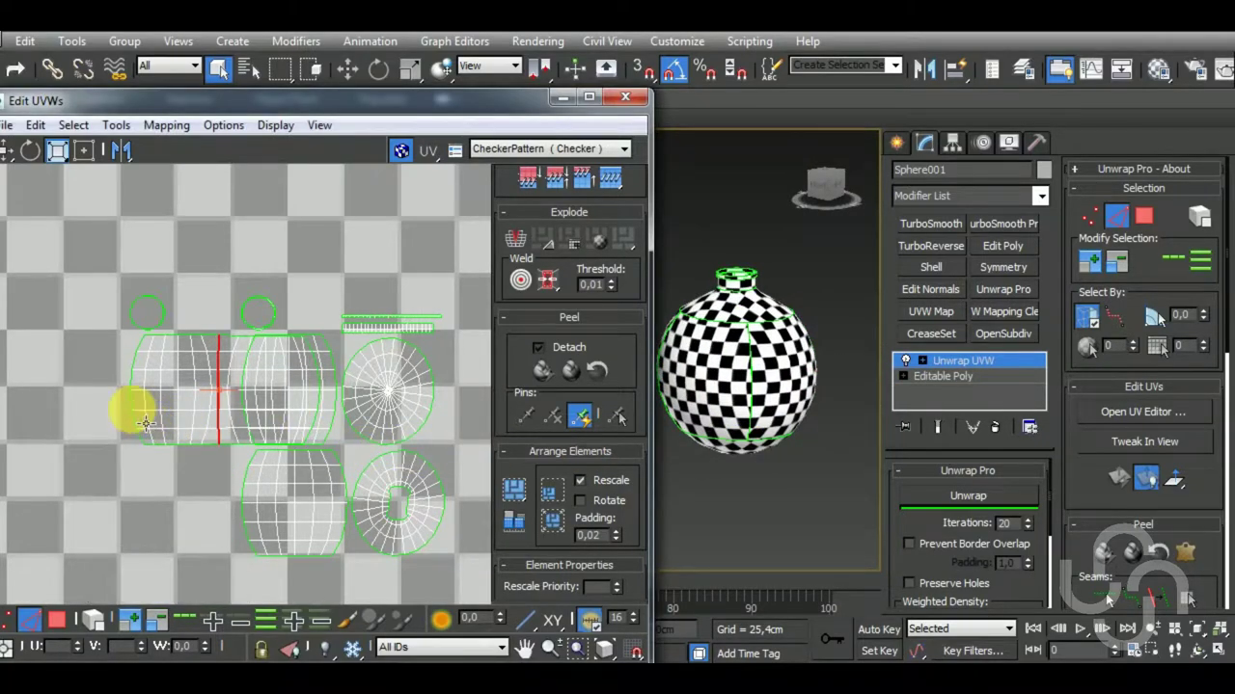
{"action": "left_click", "coordinate": [130, 400]}
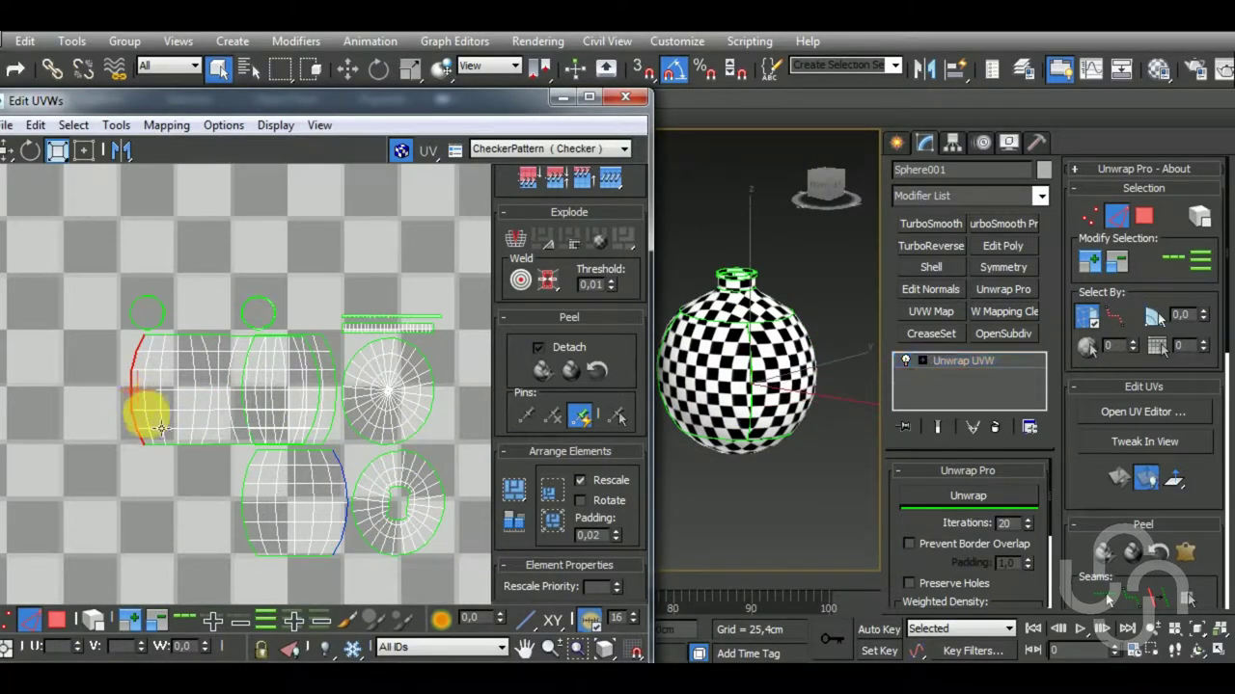
{"action": "key", "text": "shift+s"}
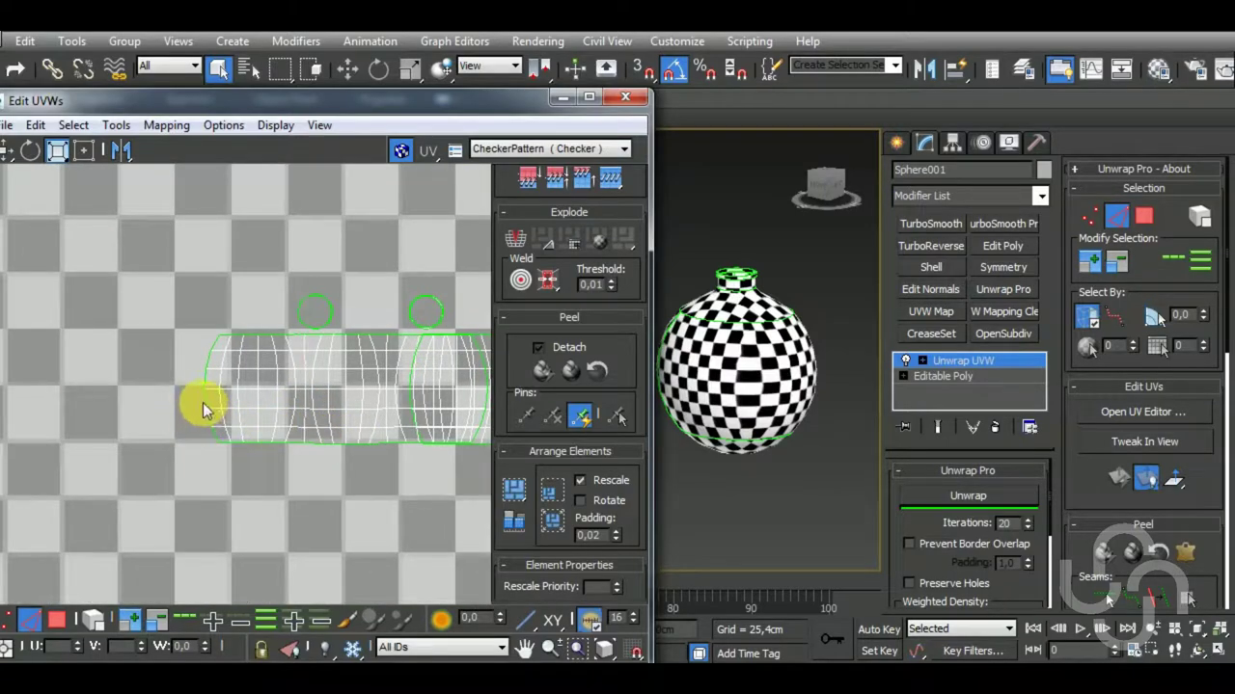
{"action": "key", "text": "shift+s"}
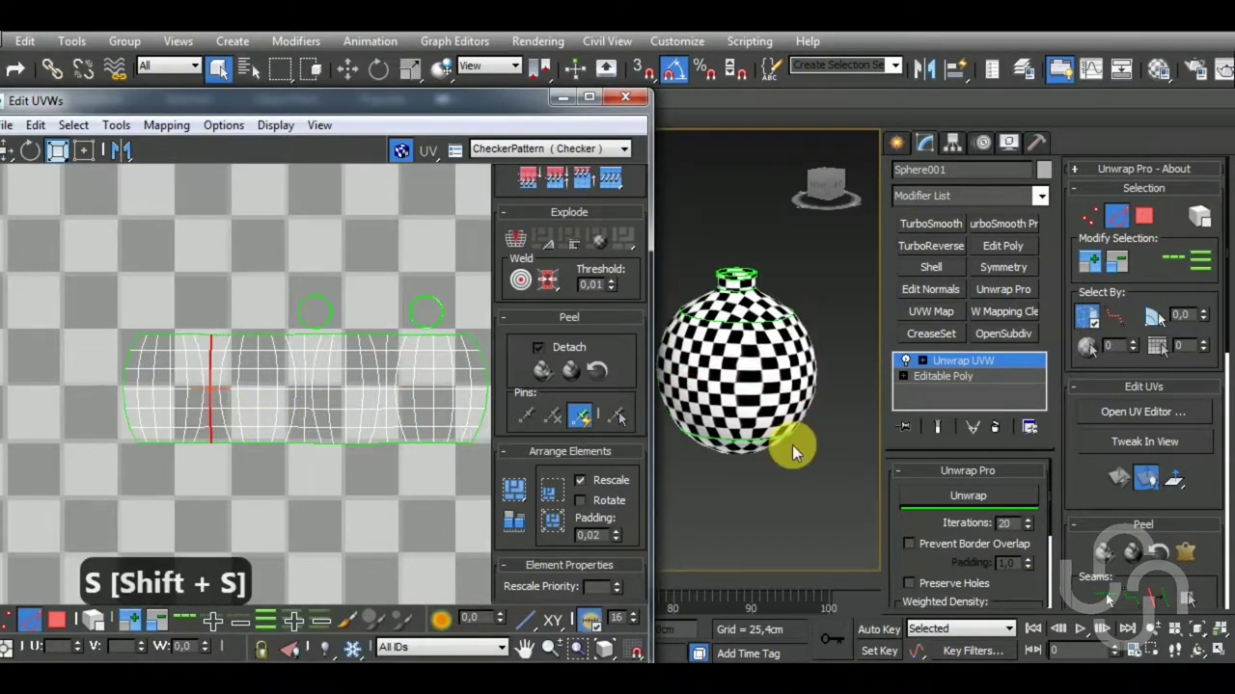
{"action": "scroll", "coordinate": [386, 450], "scroll_direction": "down", "scroll_amount": 2}
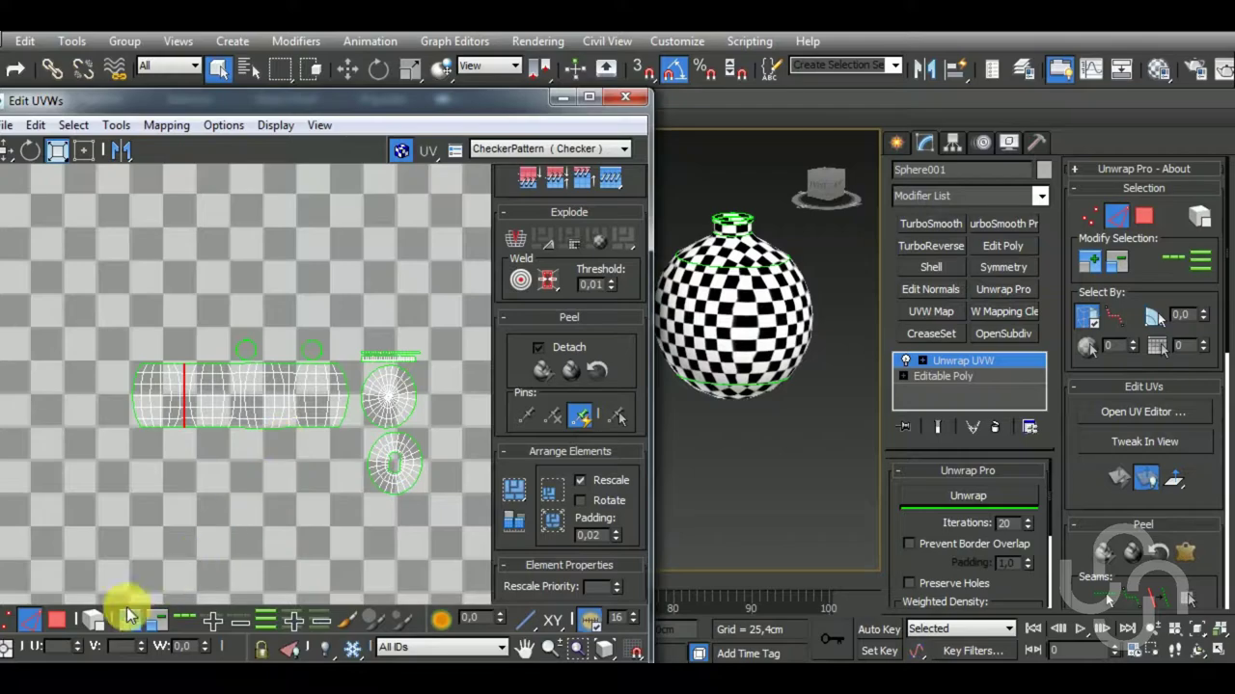
Relax the long body strip into a straight rectangle, then select all islands and Pack Normalize them.
{"action": "left_click", "coordinate": [57, 620]}
{"action": "left_click", "coordinate": [93, 618]}
{"action": "left_click", "coordinate": [290, 410]}
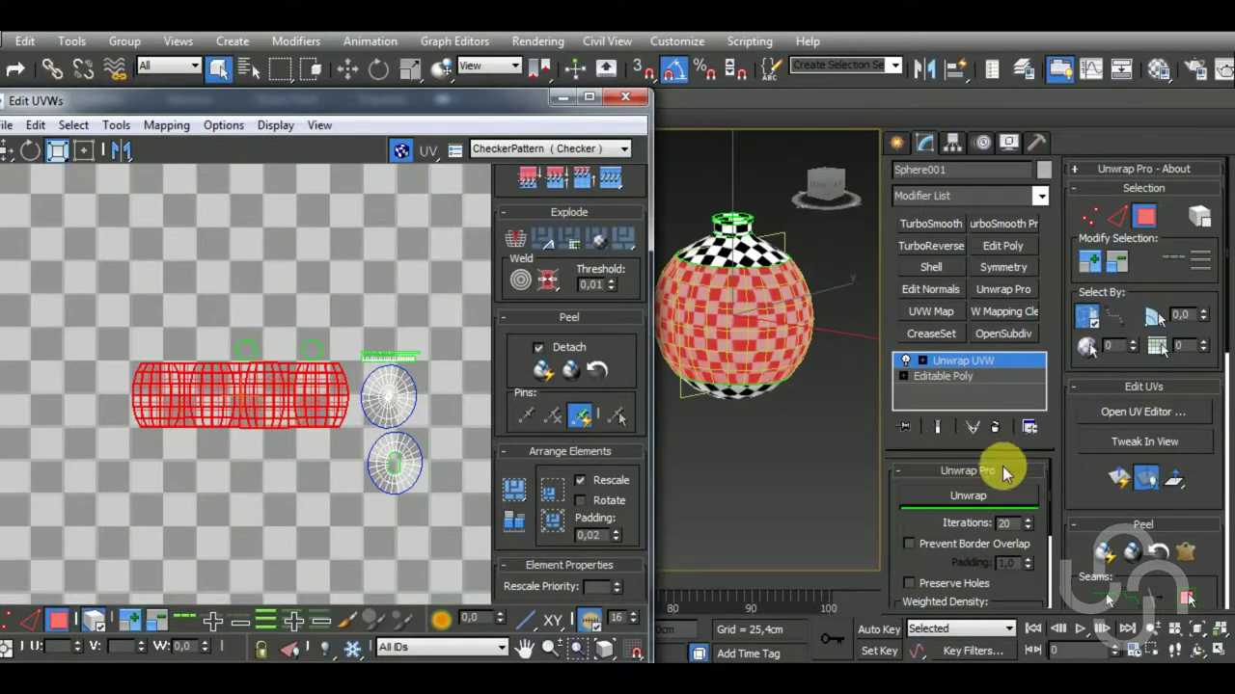
{"action": "left_click", "coordinate": [988, 495]}
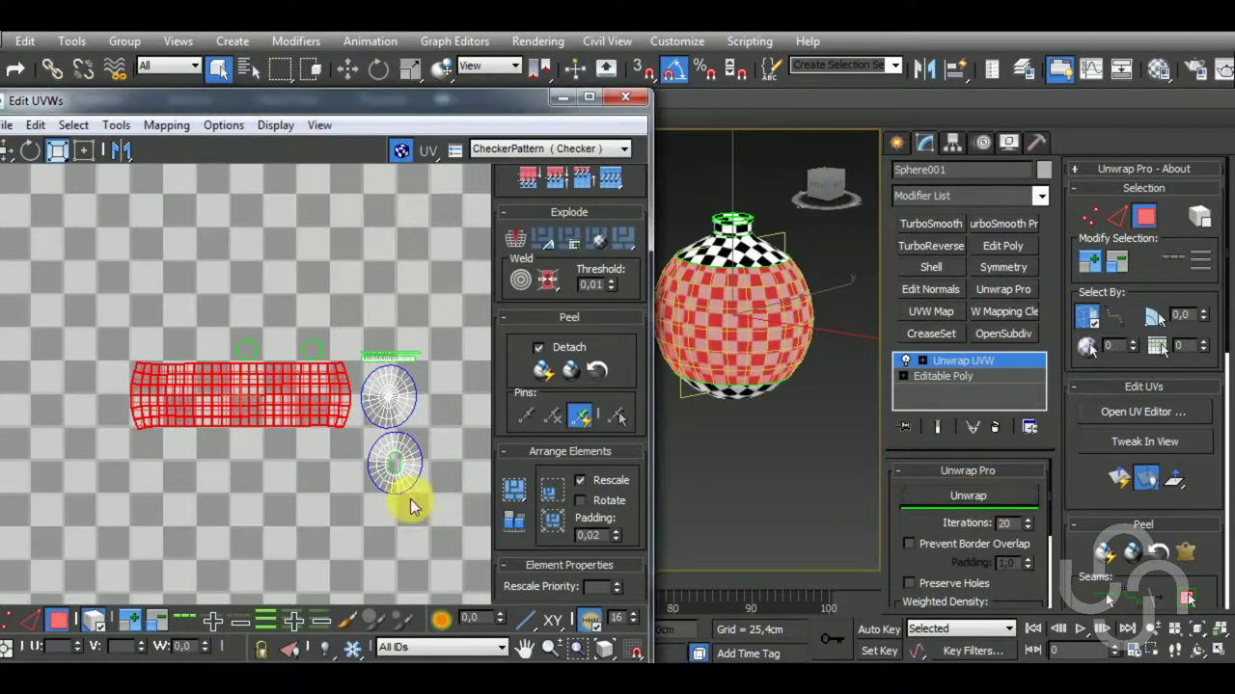
{"action": "scroll", "coordinate": [212, 386], "scroll_direction": "down", "scroll_amount": 3}
{"action": "key", "text": "ctrl+a"}
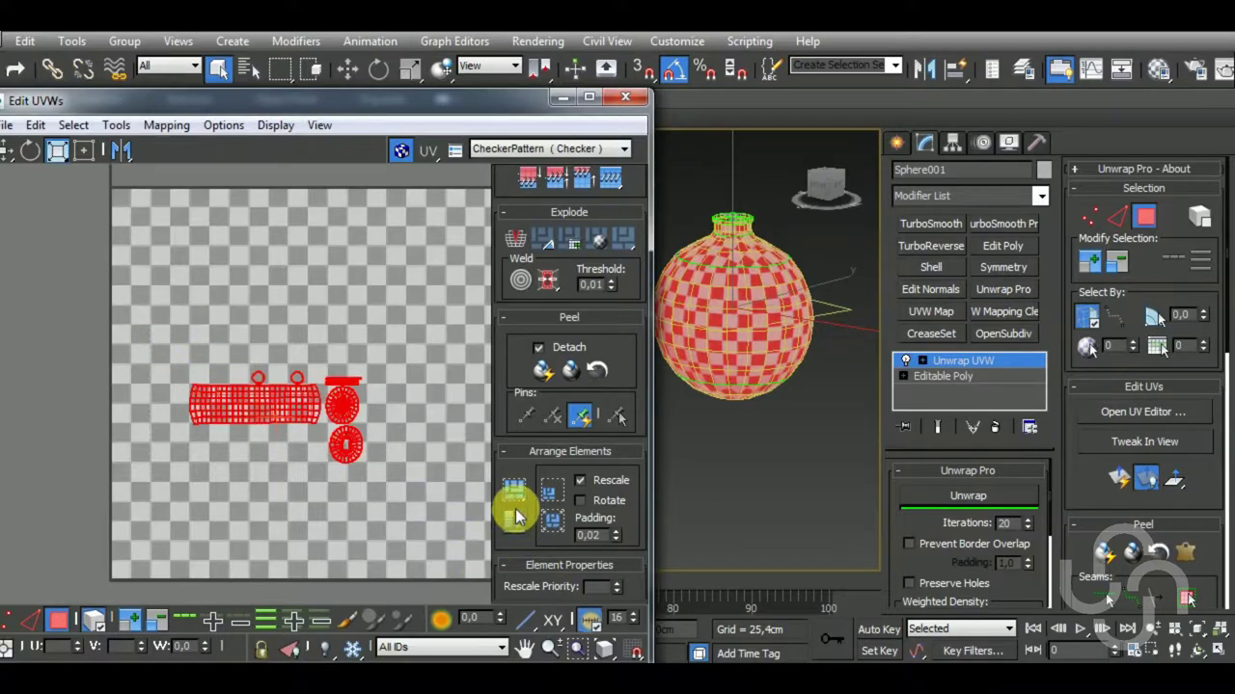
{"action": "left_click", "coordinate": [515, 492]}
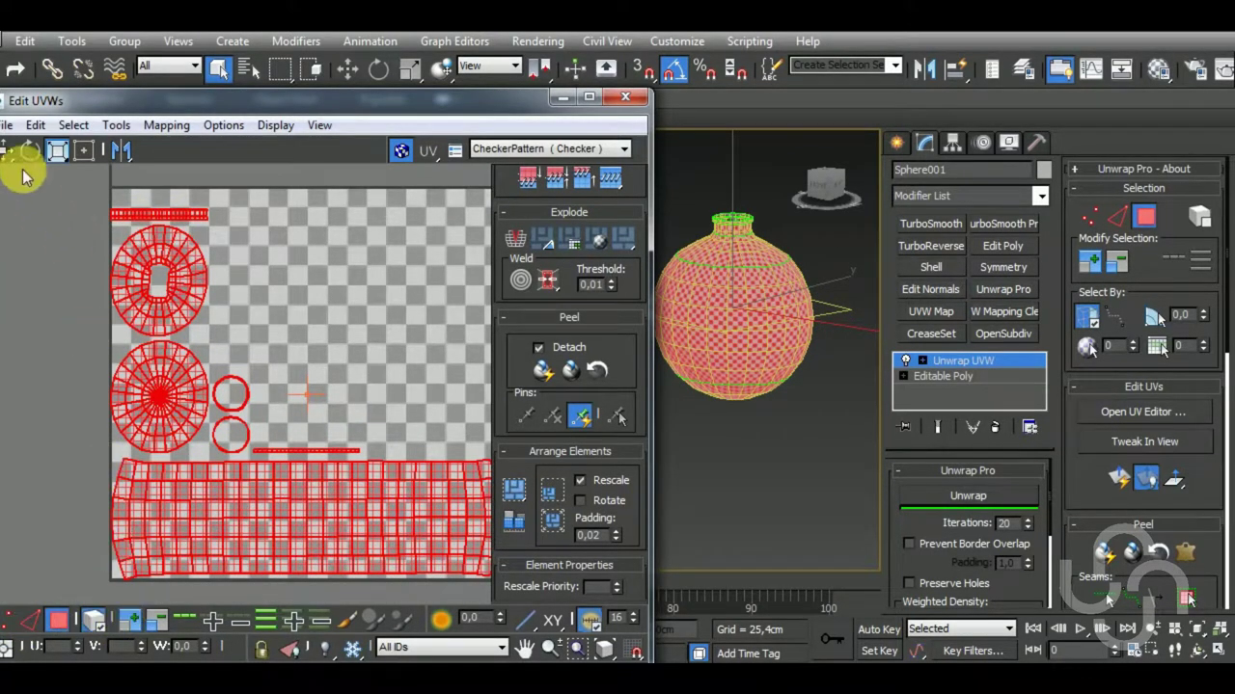
Reposition the circle, ring and thin strip islands, placing the thin strip above the body strip.
{"action": "left_click", "coordinate": [9, 151]}
{"action": "left_click", "coordinate": [276, 275]}
{"action": "mouse_move", "coordinate": [203, 289]}
{"action": "left_mouse_down"}
{"action": "mouse_move", "coordinate": [374, 369]}
{"action": "mouse_move", "coordinate": [369, 384]}
{"action": "left_mouse_up"}
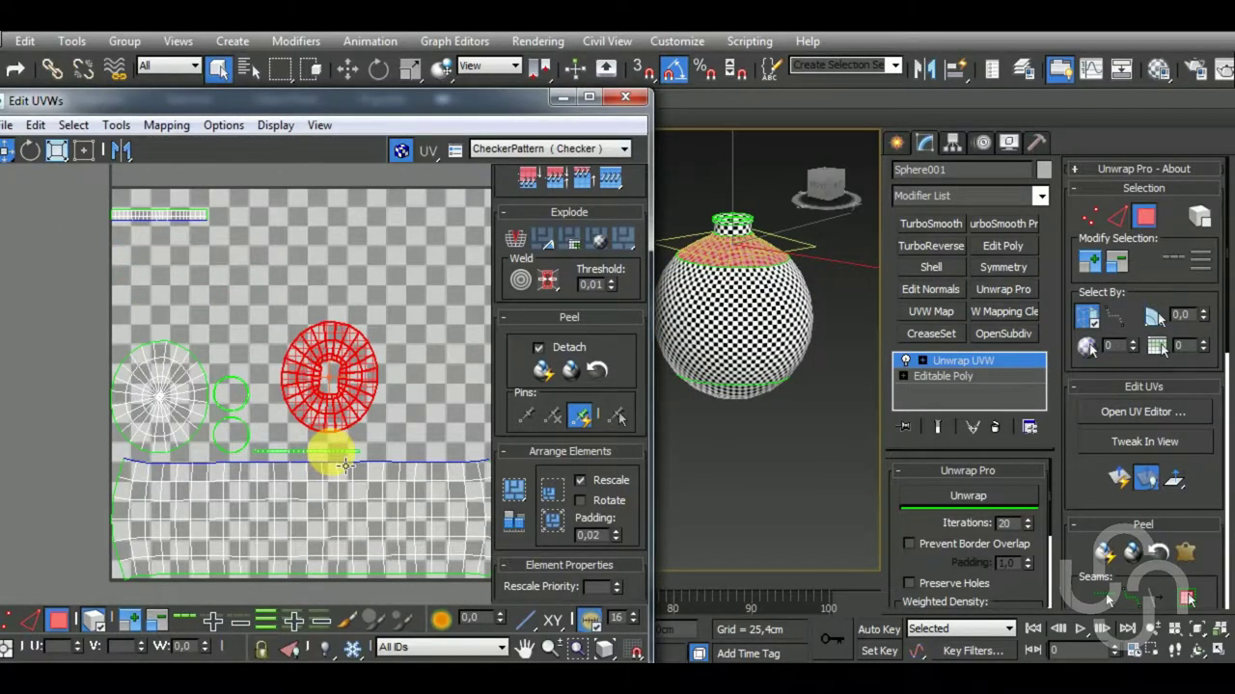
{"action": "left_click_drag", "start_coordinate": [345, 466], "coordinate": [463, 468]}
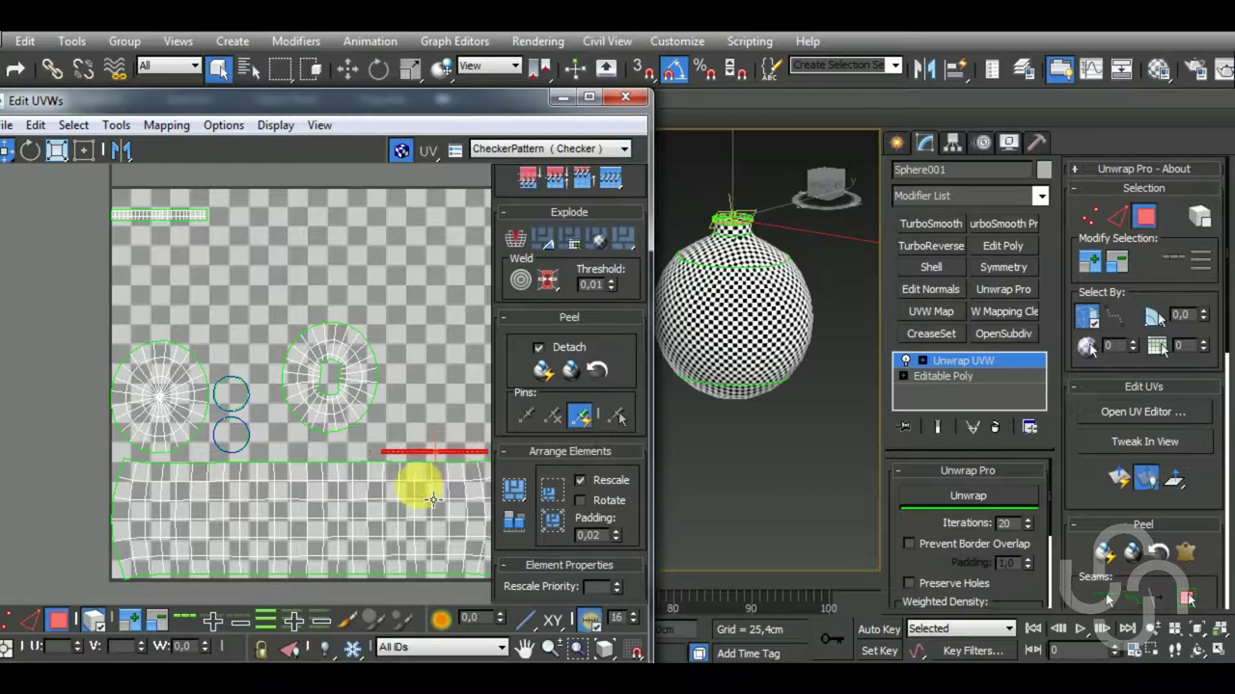
{"action": "middle_click_drag", "start_coordinate": [433, 497], "coordinate": [394, 519]}
{"action": "left_click_drag", "start_coordinate": [309, 433], "coordinate": [290, 459]}
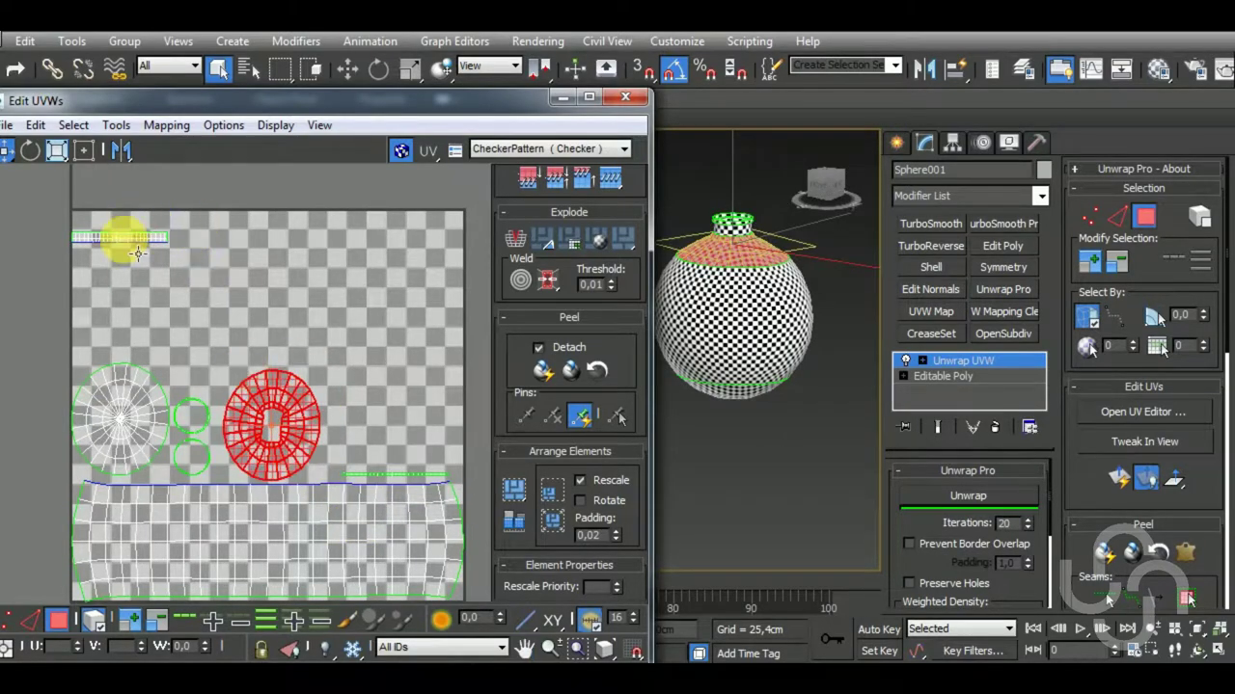
{"action": "mouse_move", "coordinate": [137, 254]}
{"action": "left_mouse_down"}
{"action": "mouse_move", "coordinate": [449, 366]}
{"action": "mouse_move", "coordinate": [408, 467]}
{"action": "left_mouse_up"}
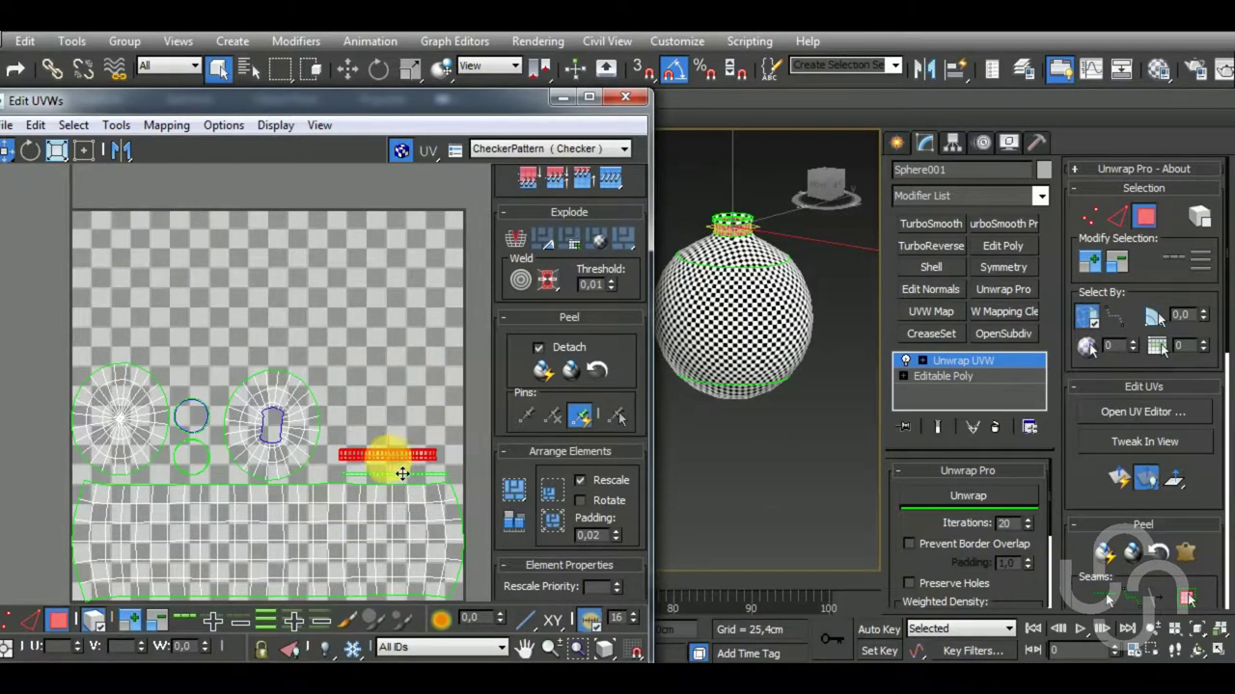
Shrink all islands together, move them into the UV square's top-left corner, and clear the selection.
{"action": "scroll", "coordinate": [391, 458], "scroll_direction": "down", "scroll_amount": 4}
{"action": "key", "text": "ctrl+a"}
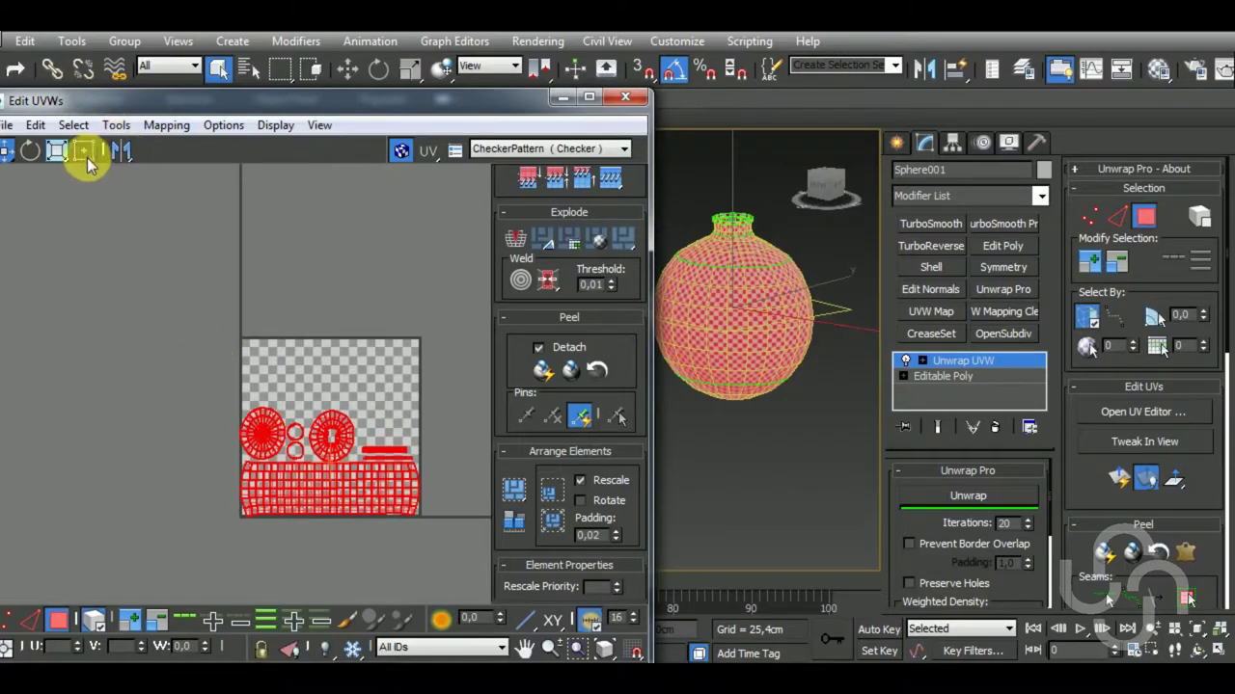
{"action": "left_click_drag", "start_coordinate": [355, 436], "coordinate": [380, 560]}
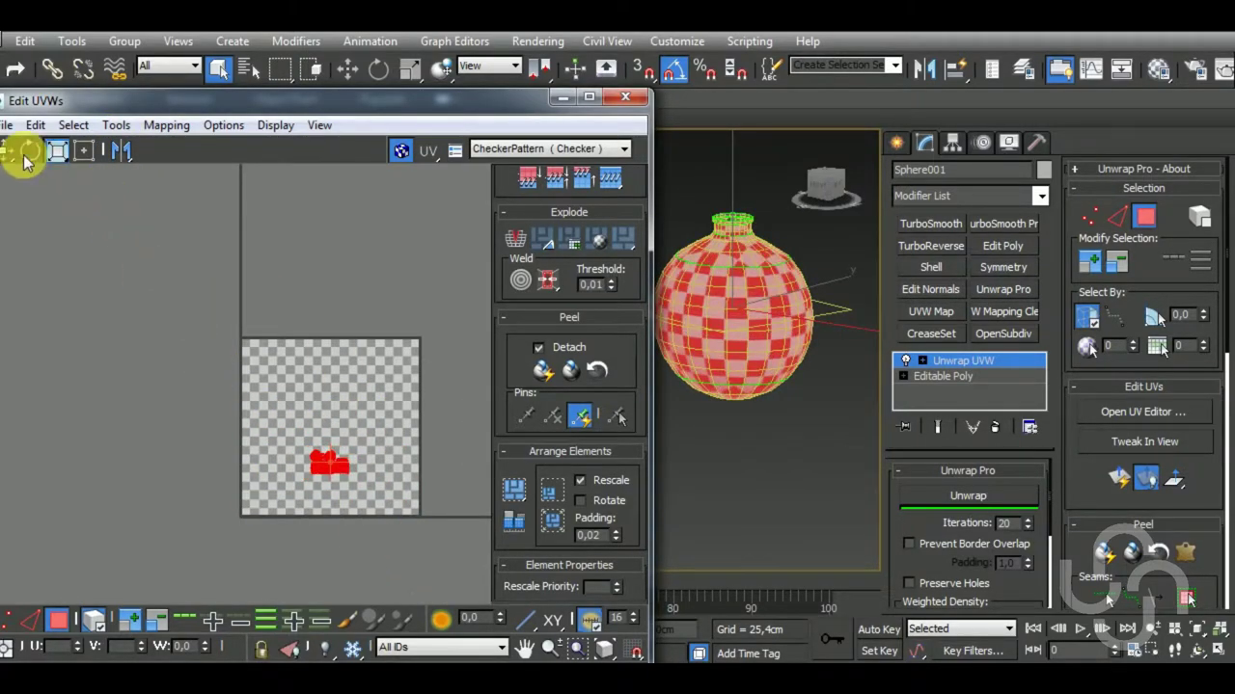
{"action": "left_click", "coordinate": [12, 150]}
{"action": "left_click_drag", "start_coordinate": [359, 480], "coordinate": [289, 360]}
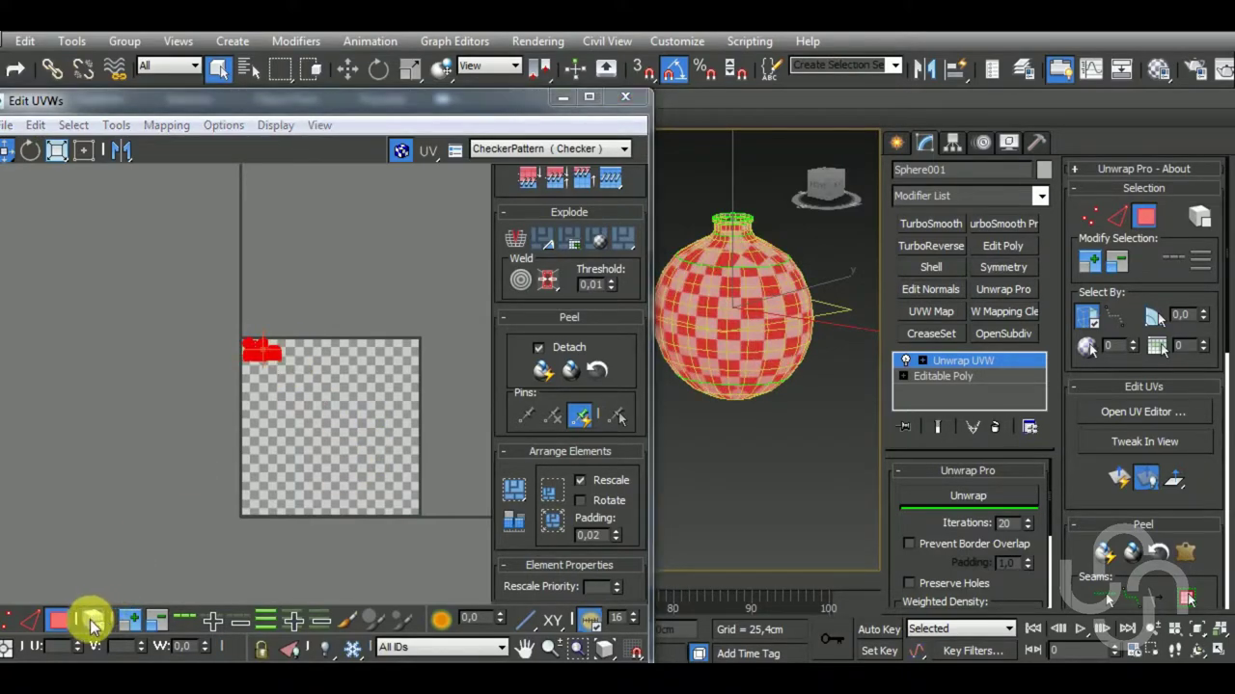
{"action": "left_click", "coordinate": [57, 621]}
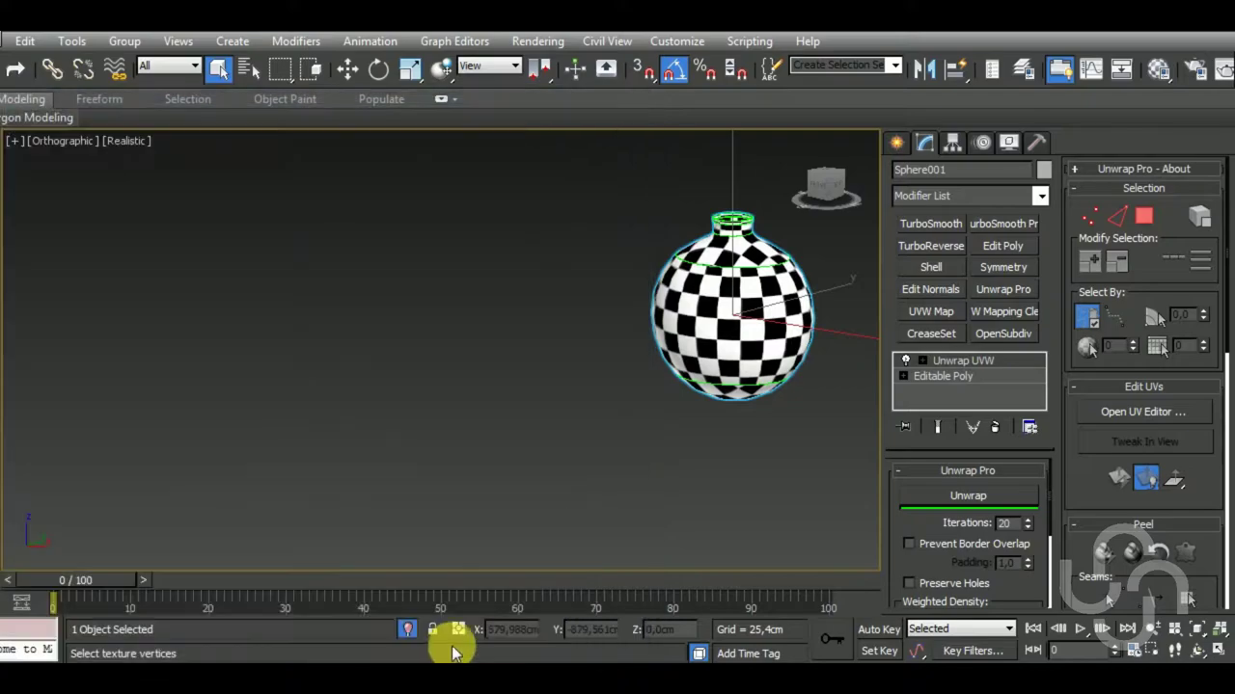
Show the whole canteen, isolate Object001 on its own, and add an Unwrap UVW modifier.
{"action": "left_click", "coordinate": [409, 631]}
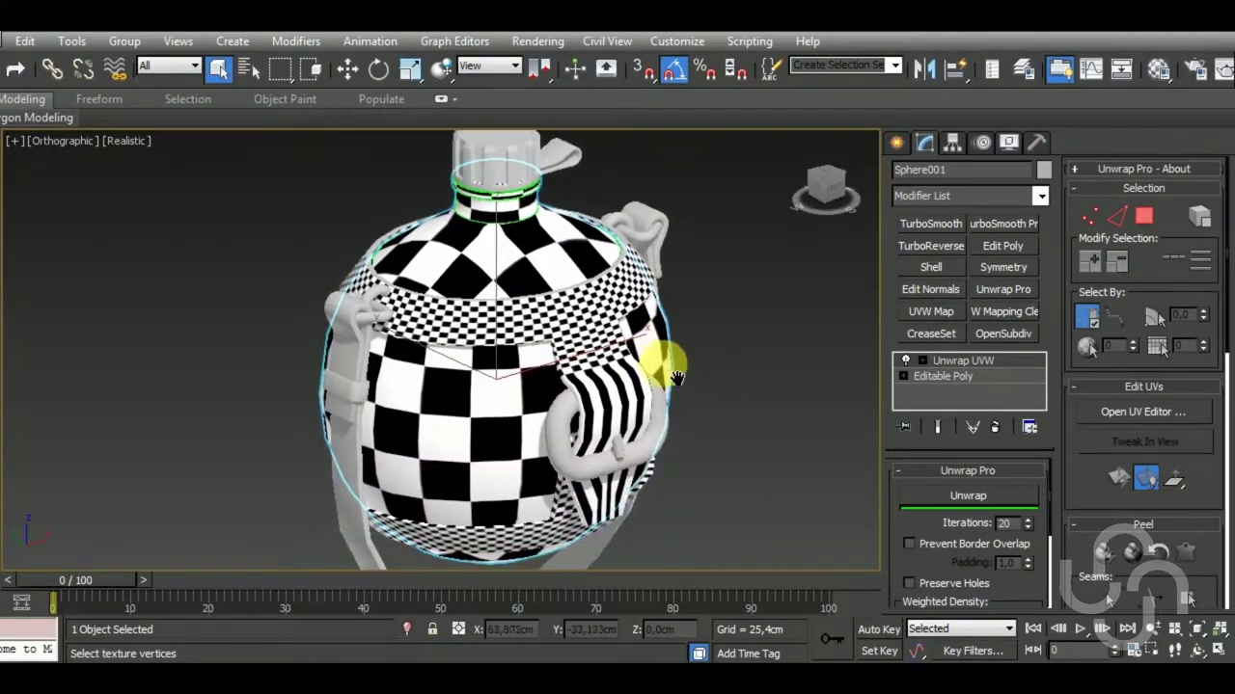
{"action": "left_click", "coordinate": [441, 491]}
{"action": "left_click", "coordinate": [408, 630]}
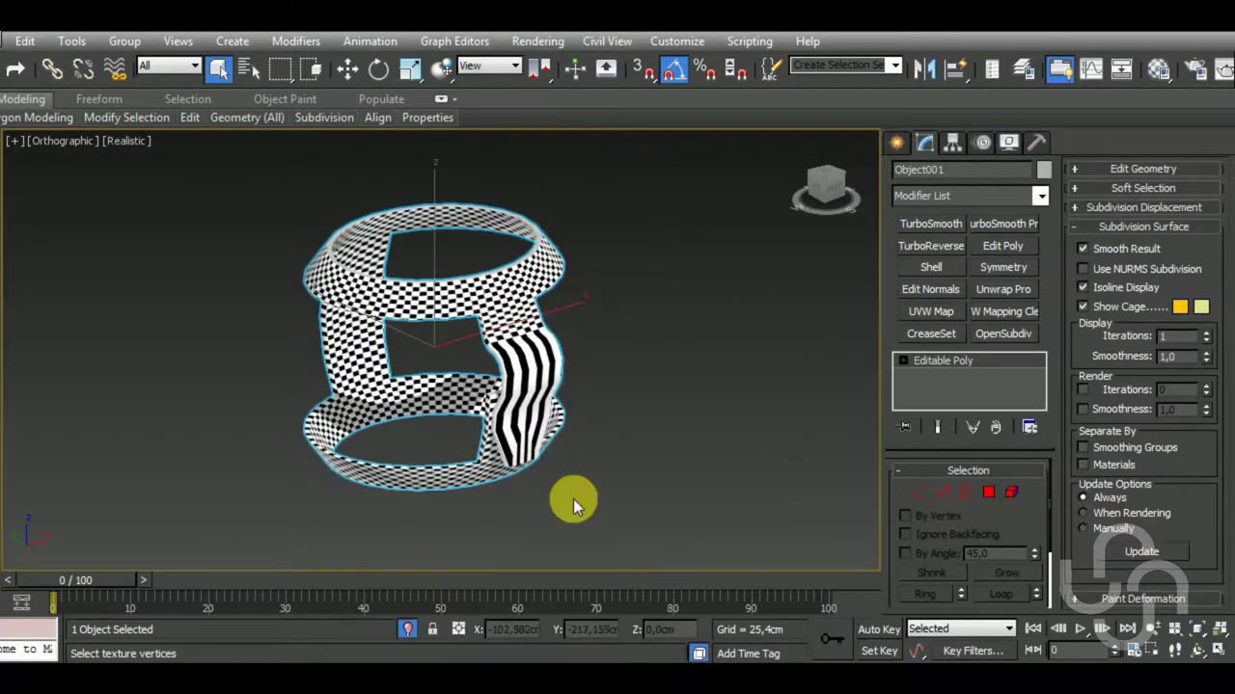
{"action": "mouse_move", "coordinate": [630, 482]}
{"action": "middle_mouse_down", "text": "alt"}
{"action": "mouse_move", "coordinate": [652, 404]}
{"action": "mouse_move", "coordinate": [652, 476]}
{"action": "middle_mouse_up", "text": "alt"}
{"action": "left_click", "coordinate": [1003, 289]}
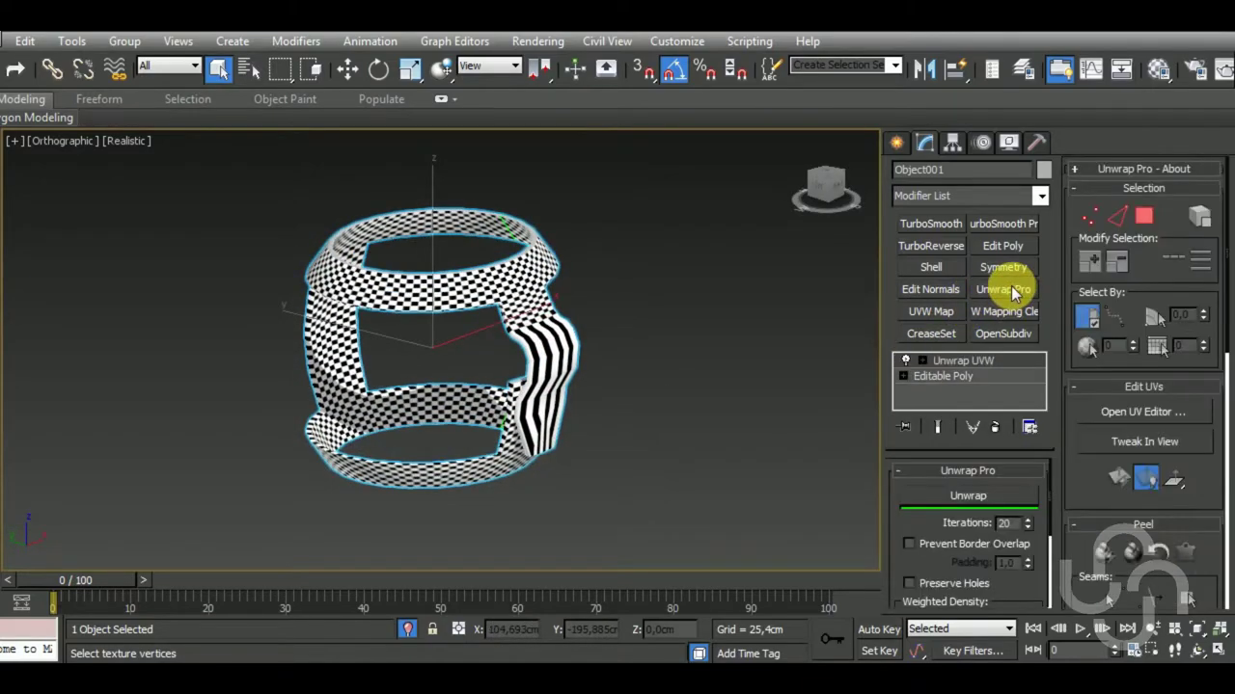
Open Object001's UVs in the Edit UVWs editor with the window in full view.
{"action": "left_click", "coordinate": [1156, 424]}
{"action": "left_click", "coordinate": [957, 431]}
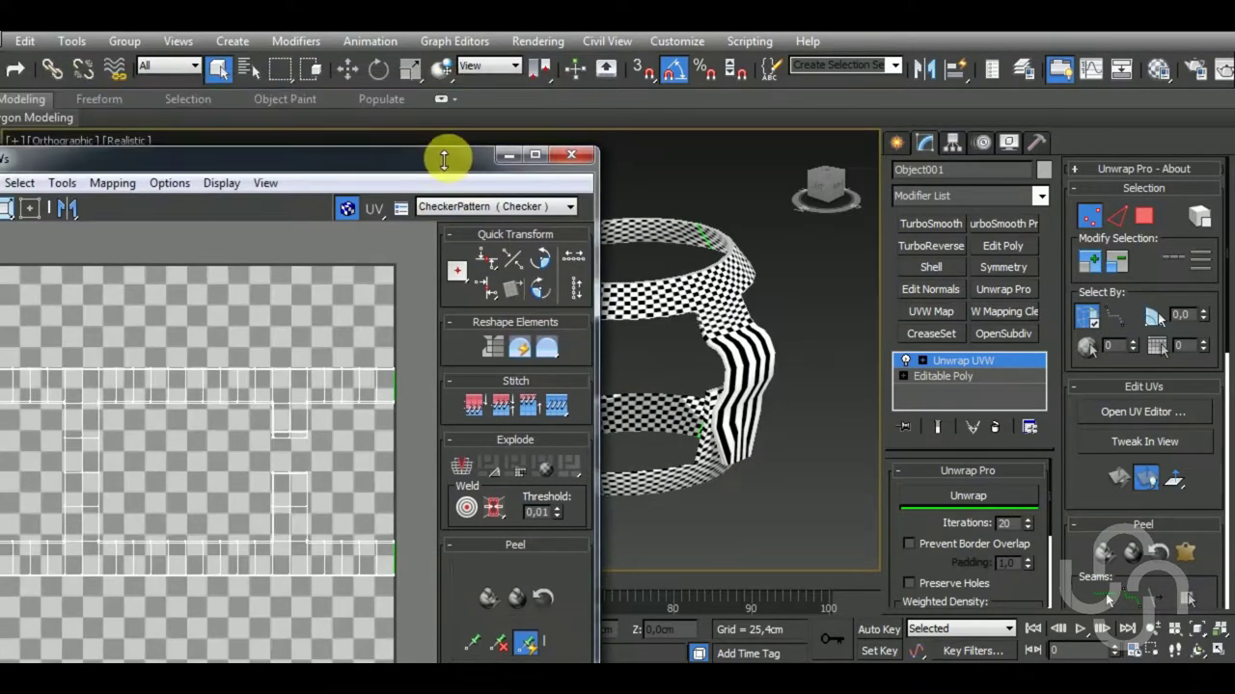
{"action": "left_click_drag", "start_coordinate": [442, 89], "coordinate": [599, 67]}
{"action": "scroll", "coordinate": [252, 403], "scroll_direction": "down", "scroll_amount": 3}
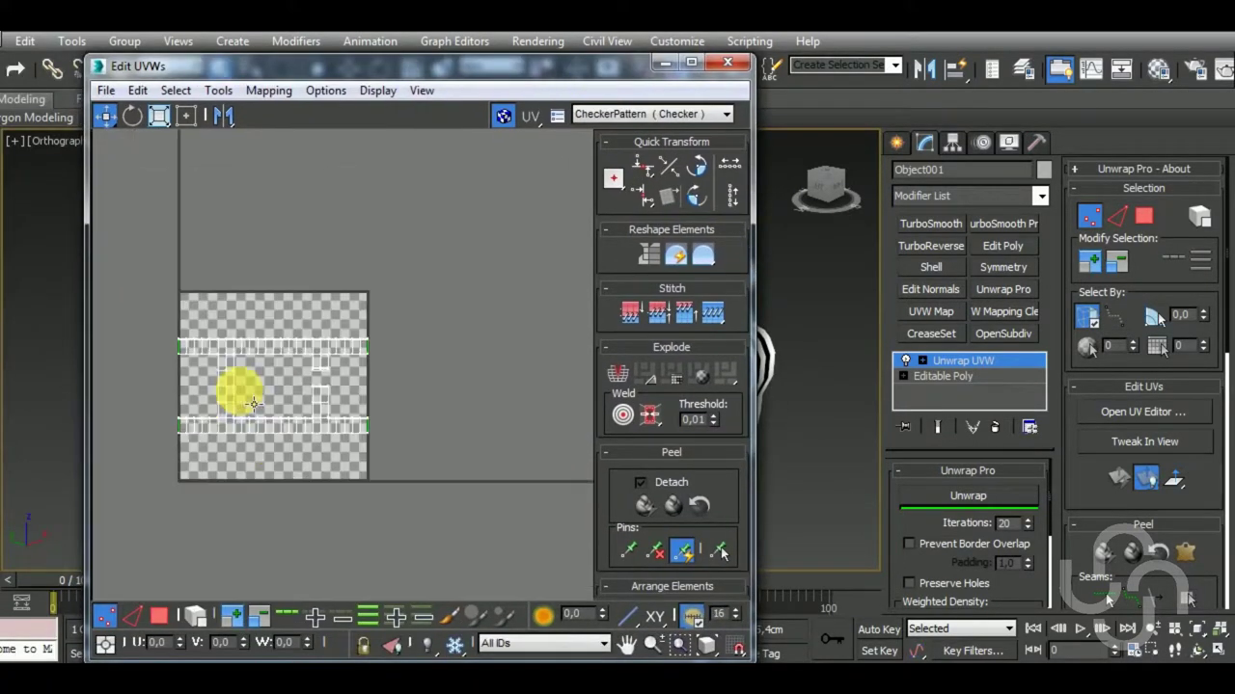
Select all of the ring's UV faces and apply Box Mapping to them.
{"action": "left_click", "coordinate": [158, 615]}
{"action": "key", "text": "ctrl+a"}
{"action": "left_click", "coordinate": [269, 89]}
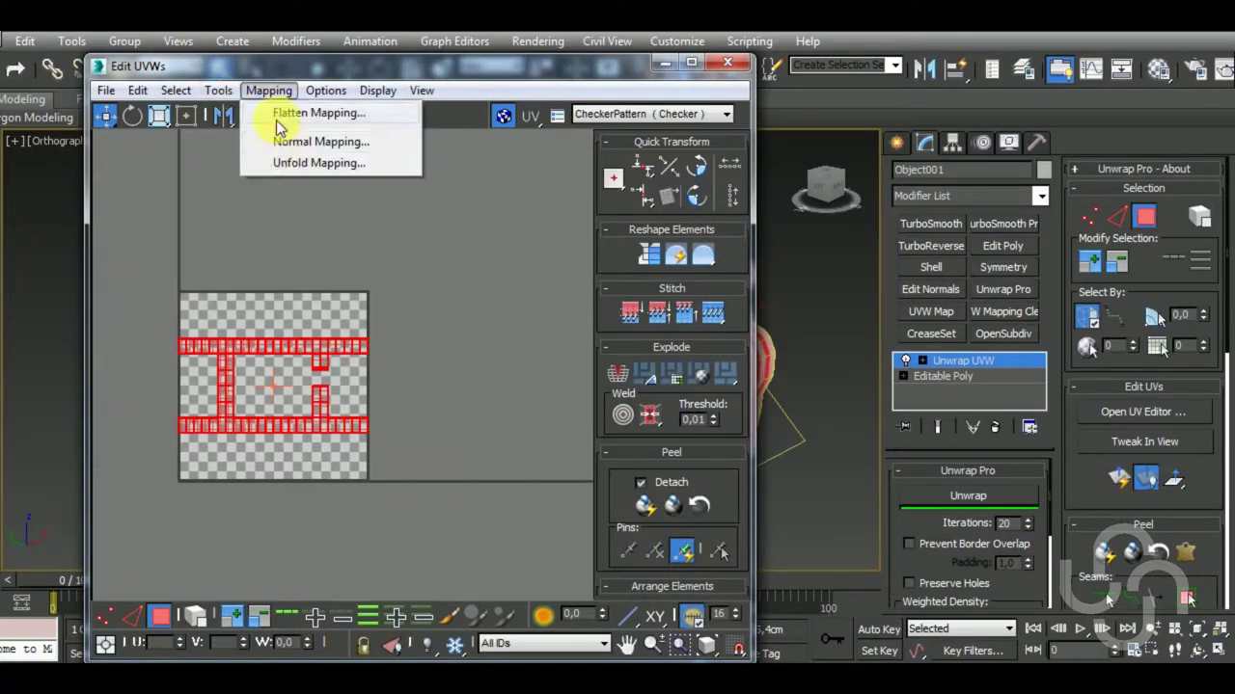
{"action": "left_click", "coordinate": [289, 138]}
{"action": "left_click", "coordinate": [109, 49]}
{"action": "left_click", "coordinate": [85, 114]}
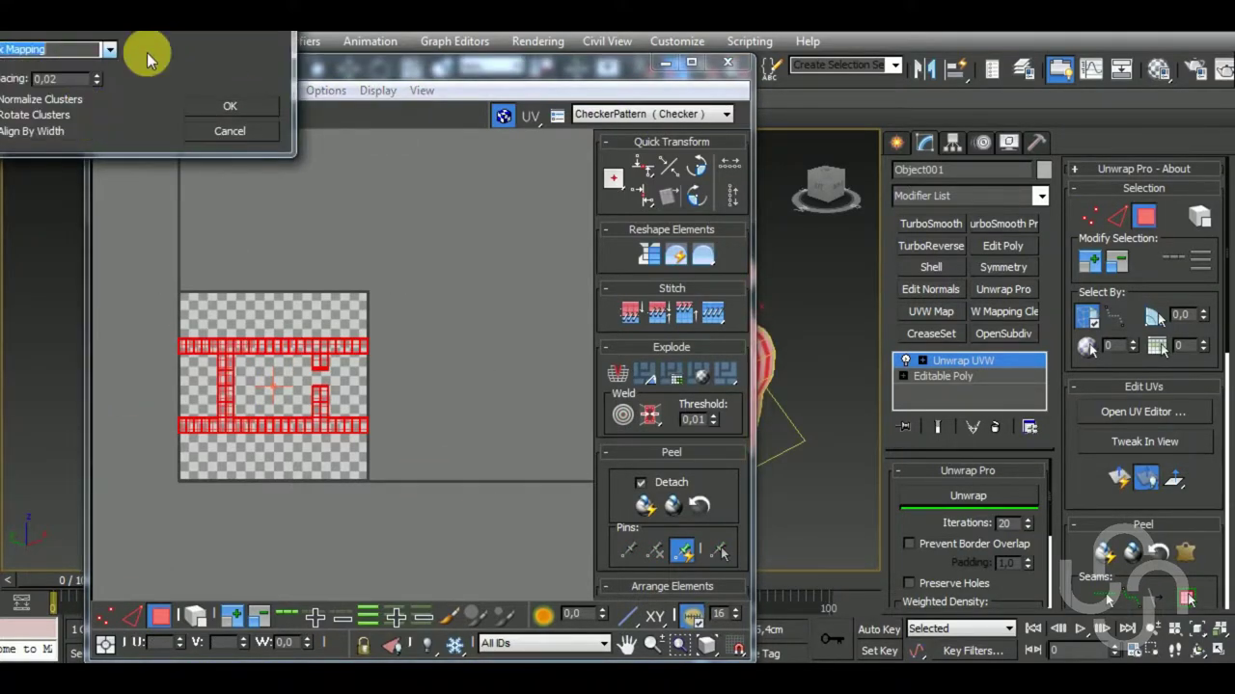
{"action": "left_click_drag", "start_coordinate": [197, 38], "coordinate": [252, 112]}
{"action": "left_click", "coordinate": [277, 169]}
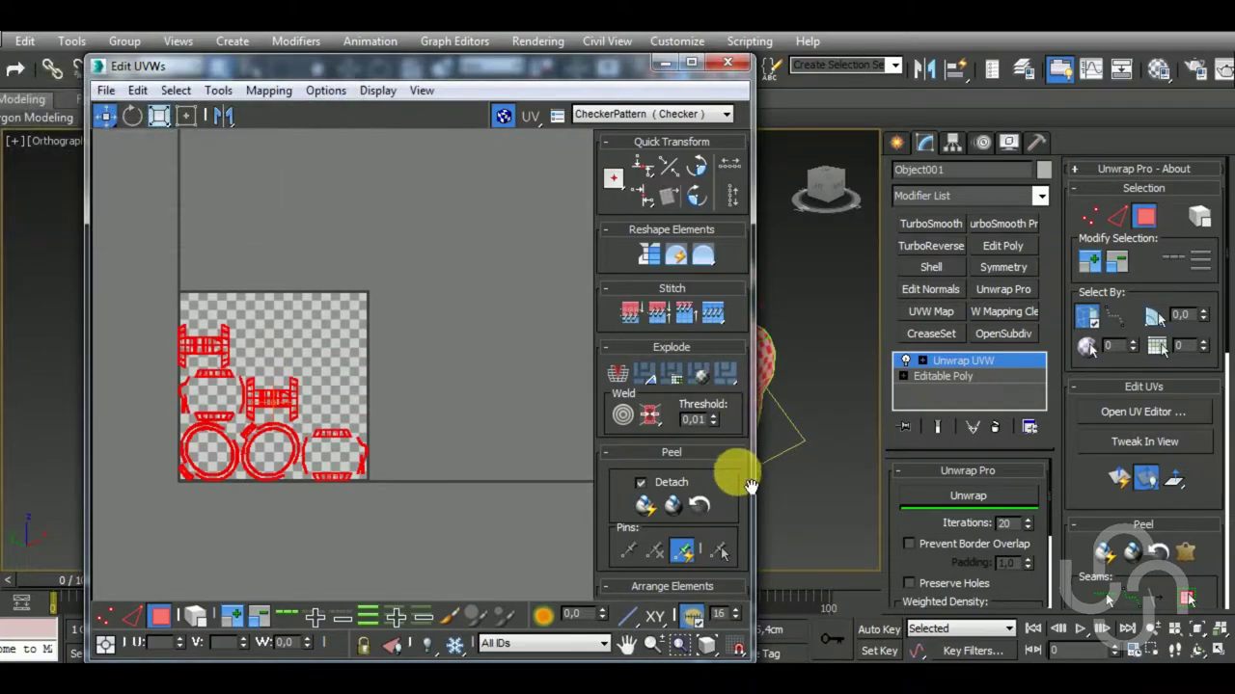
Pack the box-mapped UV shells to fill the UV square, then deselect them.
{"action": "left_click_drag", "start_coordinate": [736, 474], "coordinate": [752, 260]}
{"action": "left_click", "coordinate": [617, 436]}
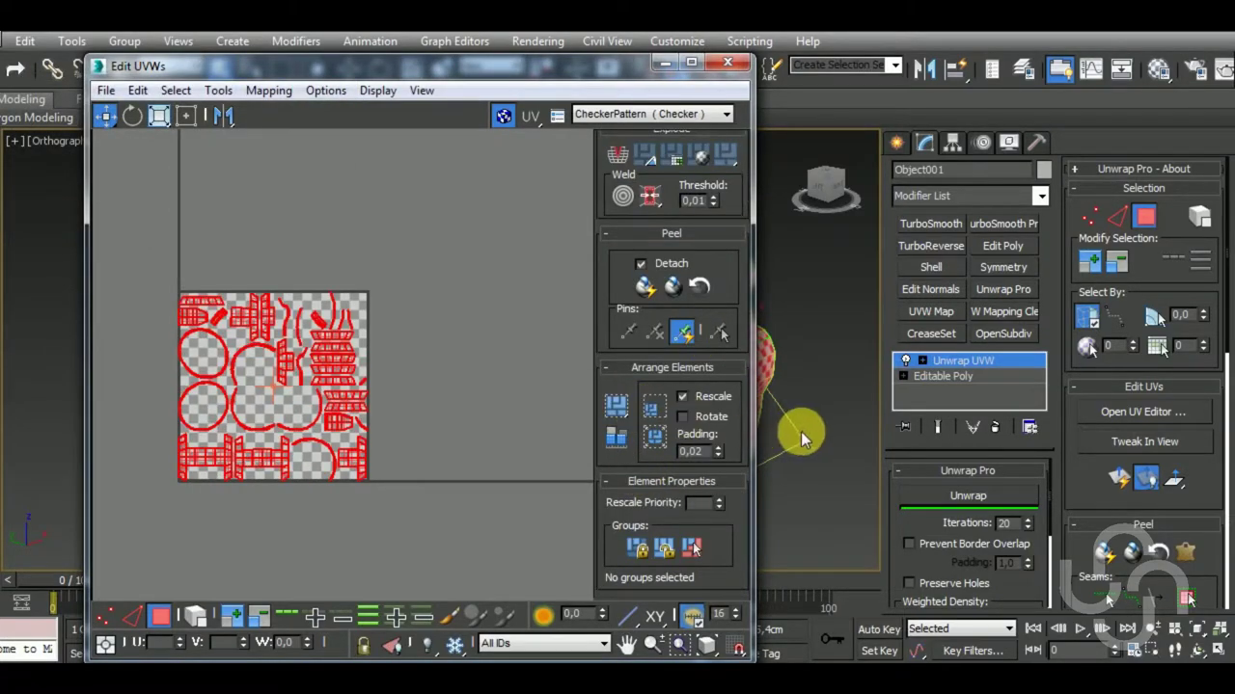
{"action": "scroll", "coordinate": [824, 410], "scroll_direction": "up", "scroll_amount": 3}
{"action": "scroll", "coordinate": [835, 396], "scroll_direction": "up", "scroll_amount": 3}
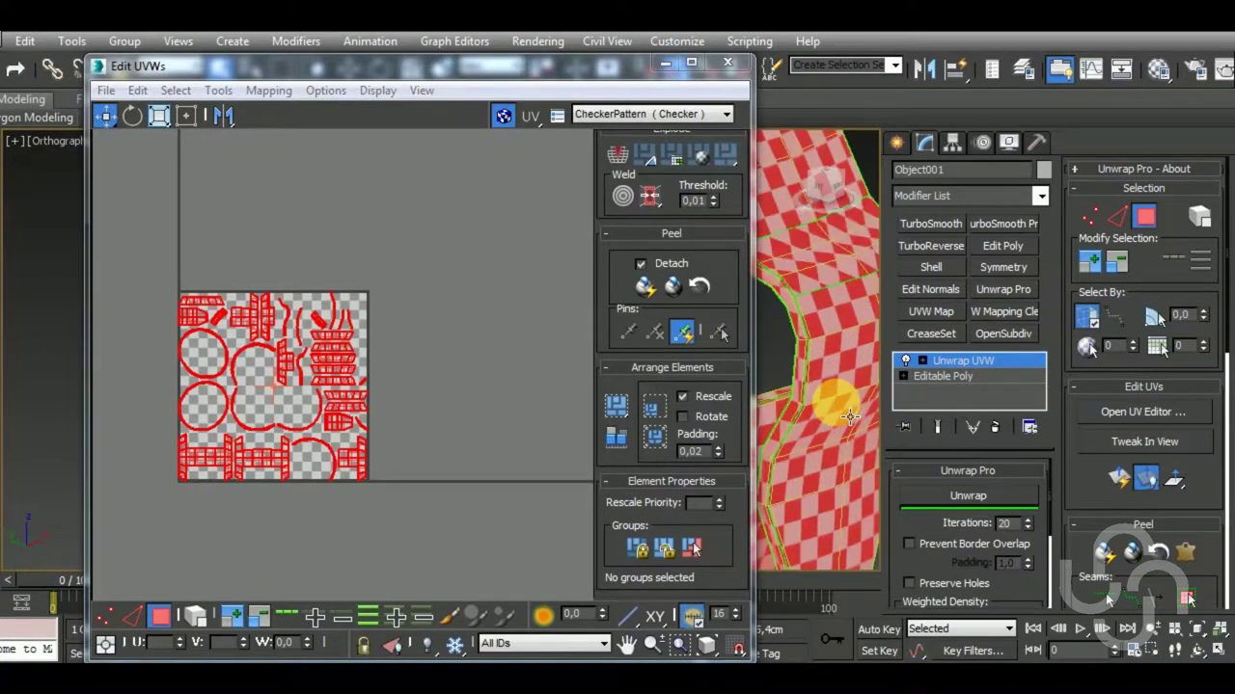
{"action": "scroll", "coordinate": [849, 417], "scroll_direction": "down", "scroll_amount": 5}
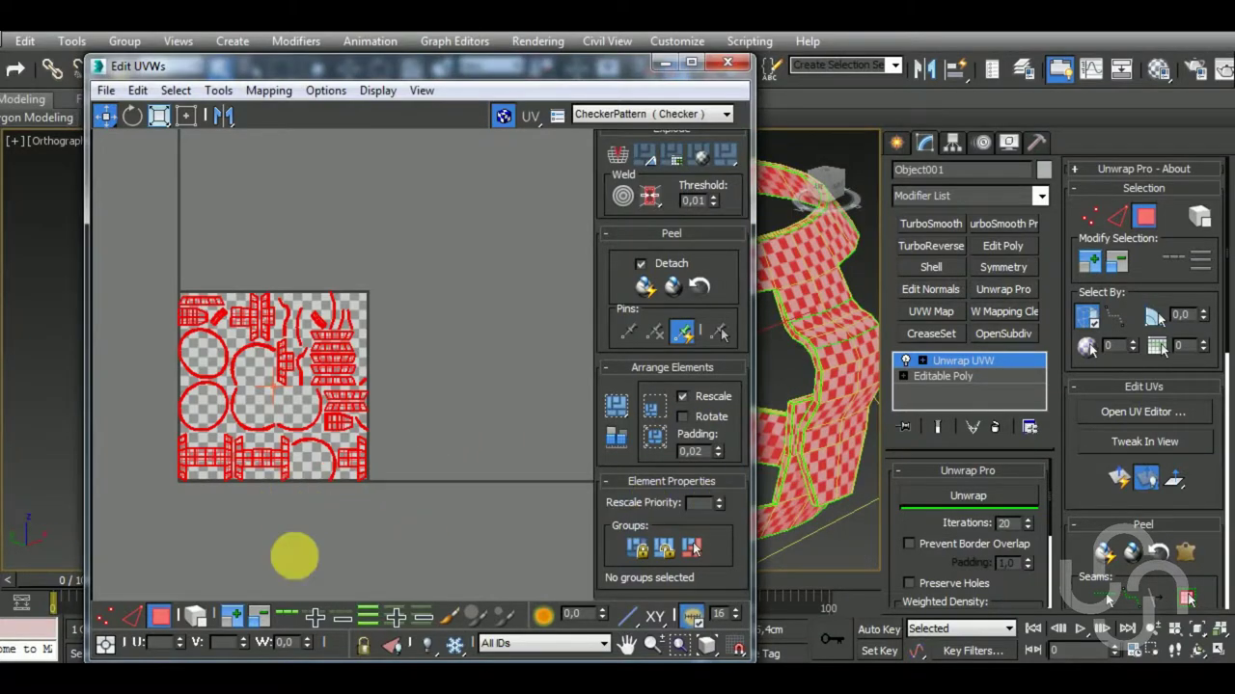
{"action": "scroll", "coordinate": [279, 458], "scroll_direction": "up", "scroll_amount": 2}
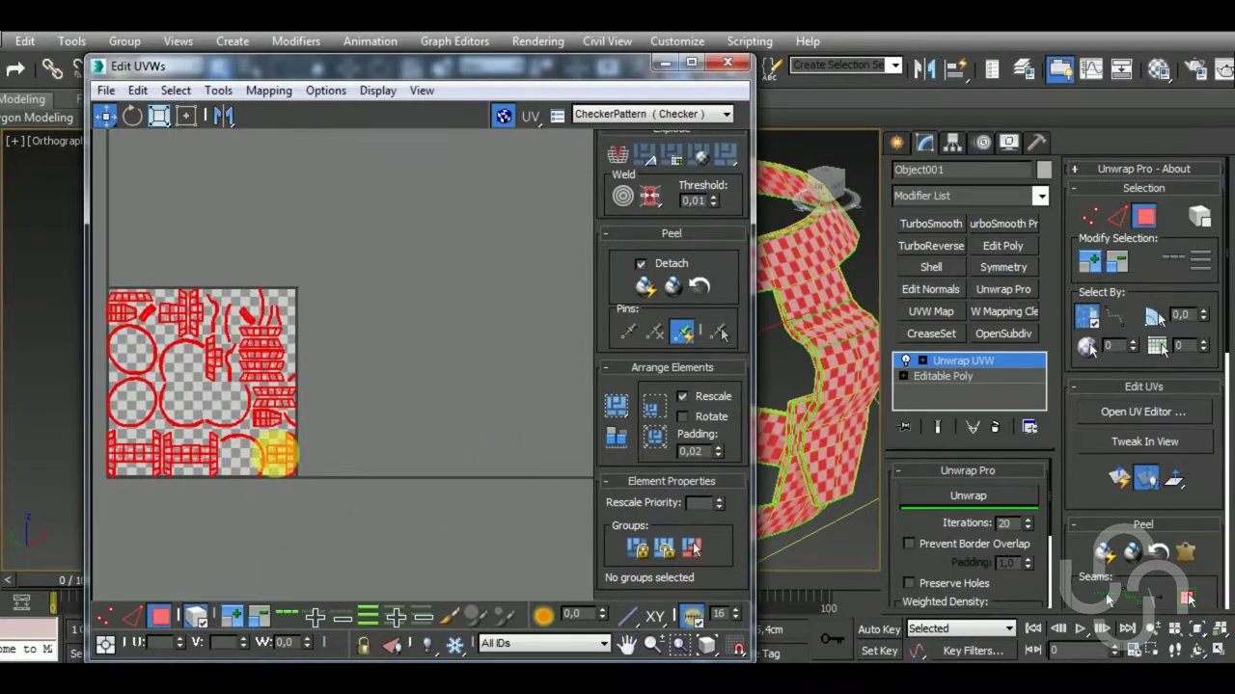
{"action": "scroll", "coordinate": [289, 386], "scroll_direction": "up", "scroll_amount": 2}
{"action": "left_click", "coordinate": [259, 316]}
Narrow the Edit UVWs window beside the side-viewed canteen and switch to UV edge selection.
{"action": "left_click", "coordinate": [272, 330]}
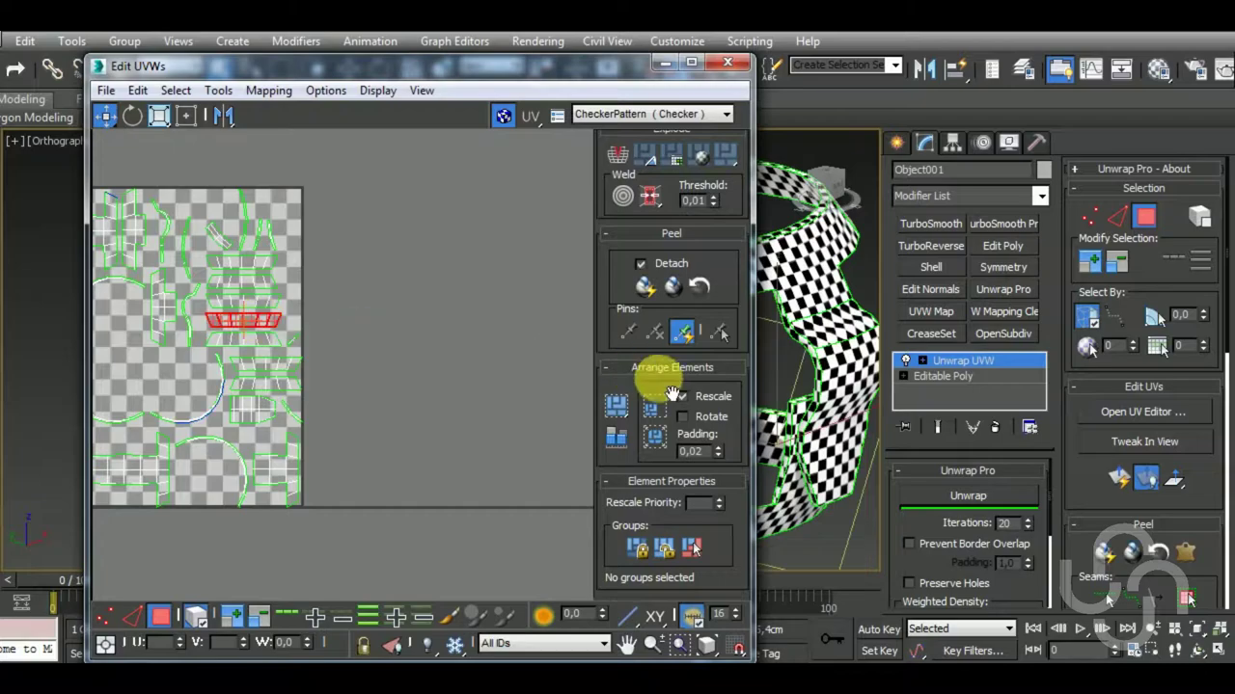
{"action": "left_click_drag", "start_coordinate": [761, 399], "coordinate": [523, 398]}
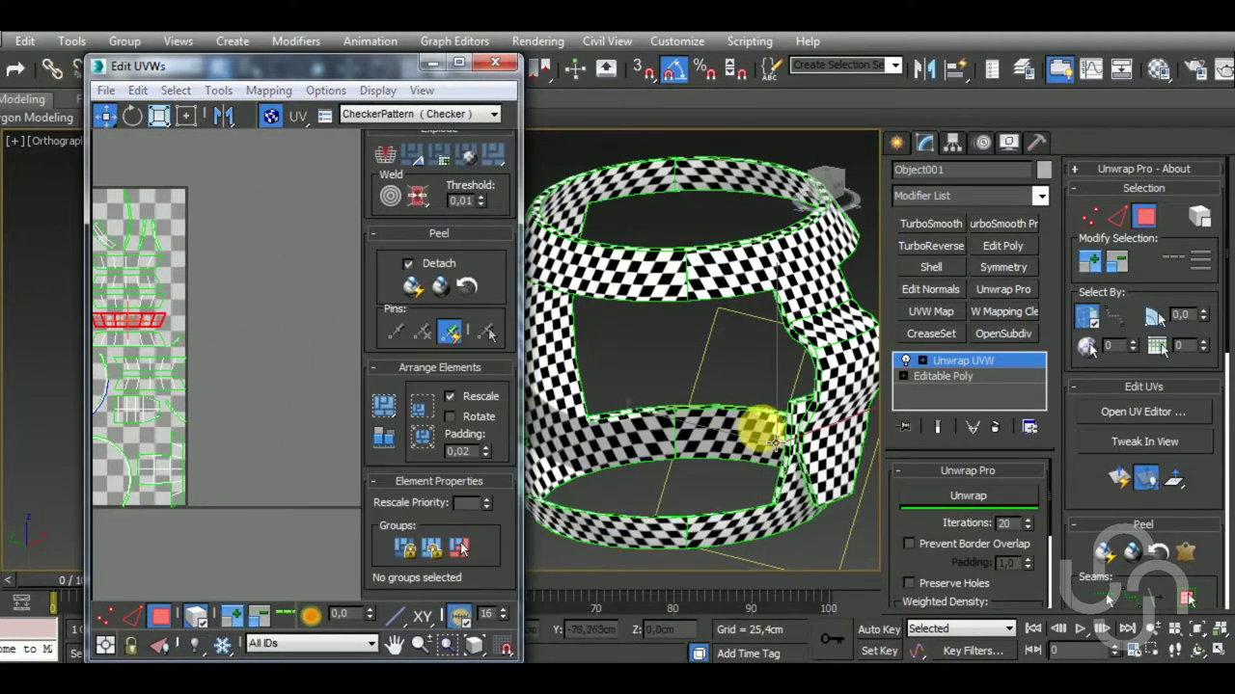
{"action": "middle_click_drag", "start_coordinate": [758, 427], "coordinate": [639, 273], "text": "alt"}
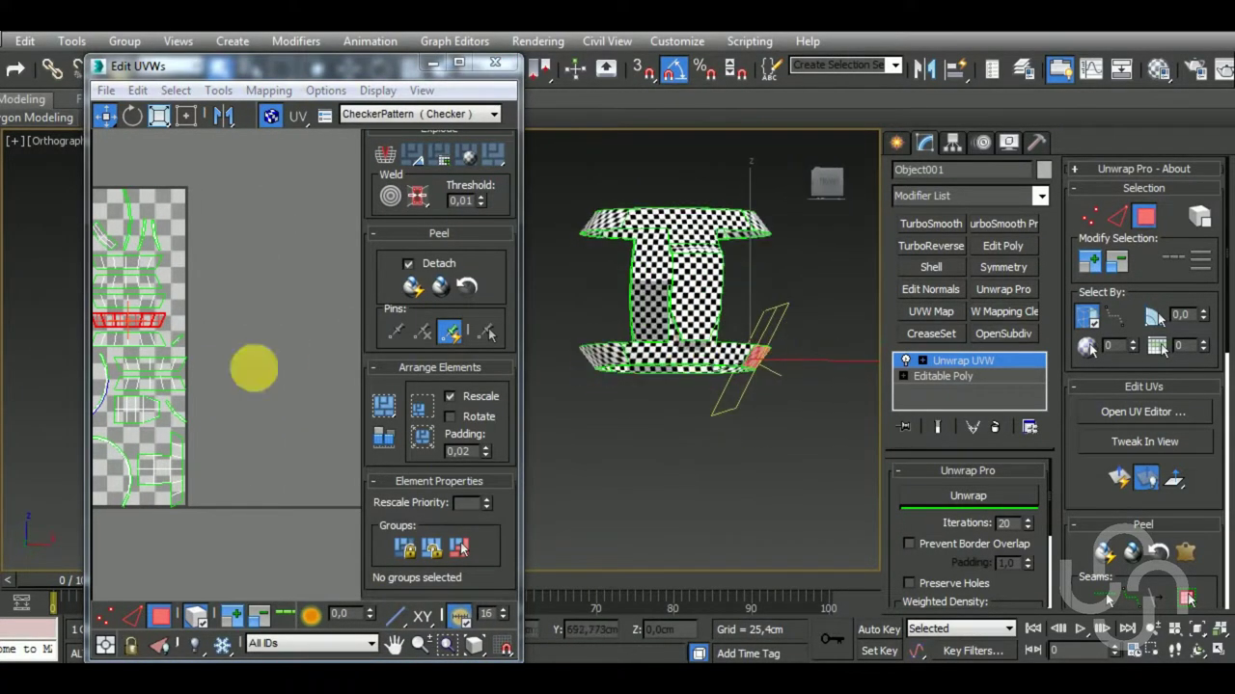
{"action": "left_click", "coordinate": [132, 614]}
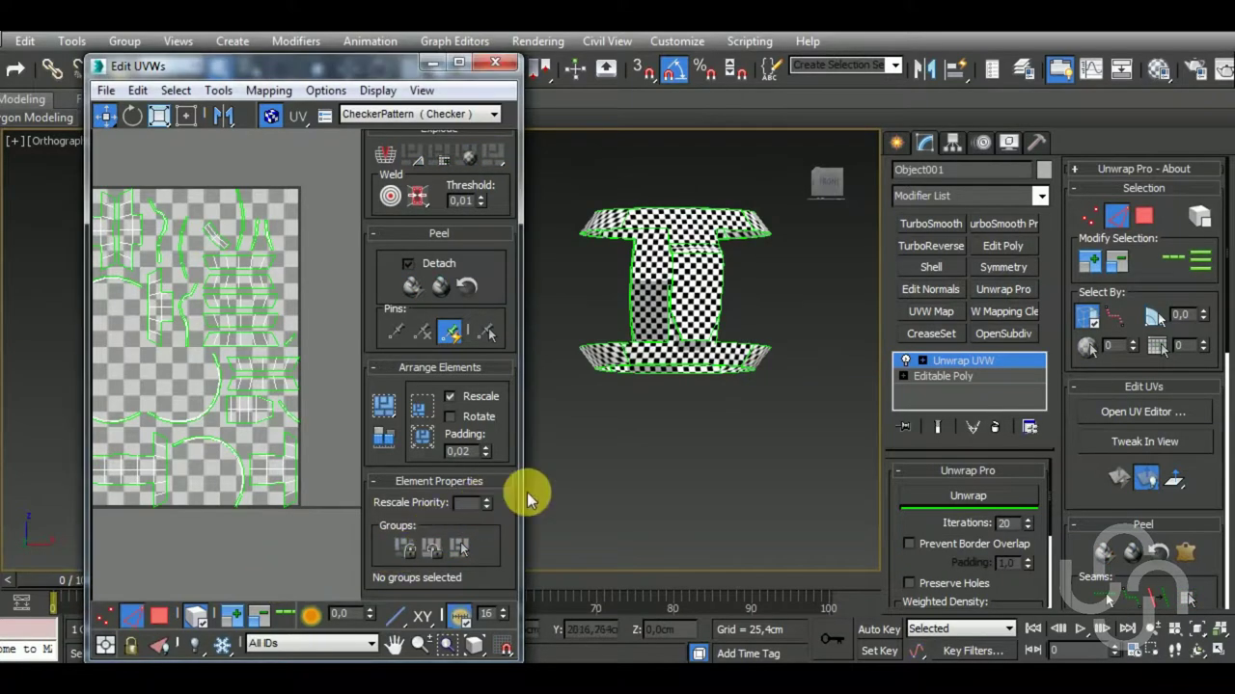
{"action": "left_click_drag", "start_coordinate": [529, 508], "coordinate": [666, 511]}
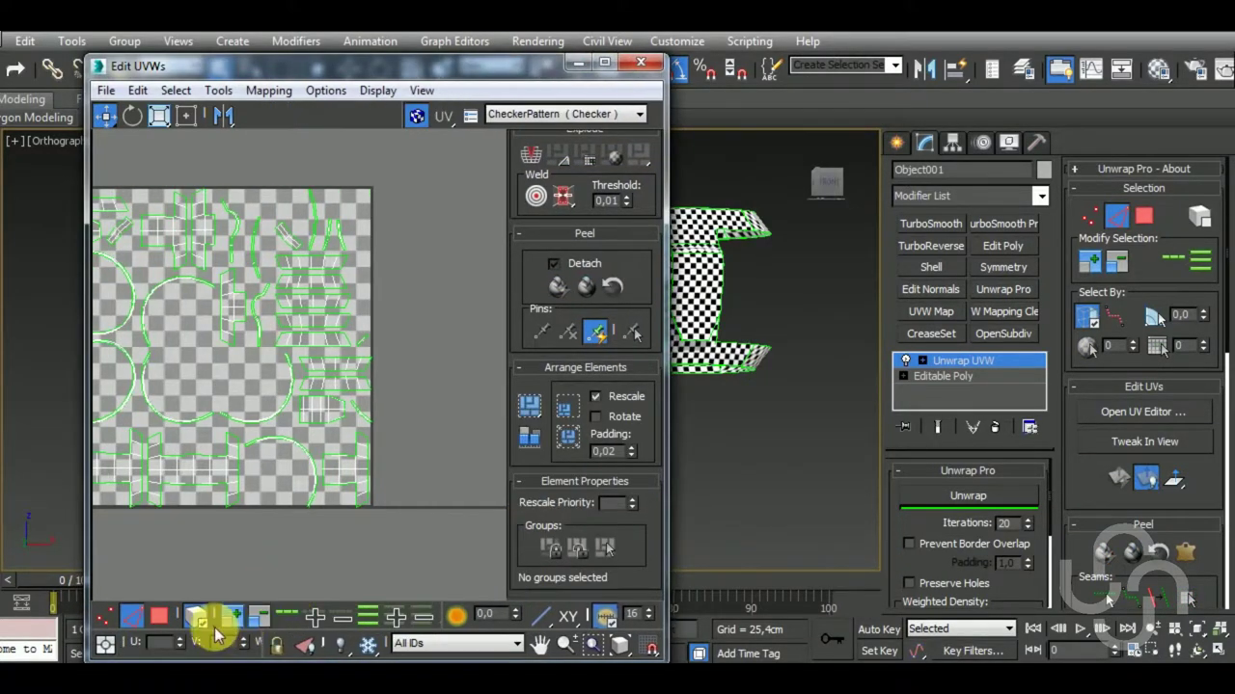
Stitch two loose pieces onto the strip, one of them at the strip's bottom.
{"action": "scroll", "coordinate": [317, 504], "scroll_direction": "up", "scroll_amount": 2}
{"action": "scroll", "coordinate": [386, 427], "scroll_direction": "up", "scroll_amount": 2}
{"action": "scroll", "coordinate": [345, 408], "scroll_direction": "up", "scroll_amount": 2}
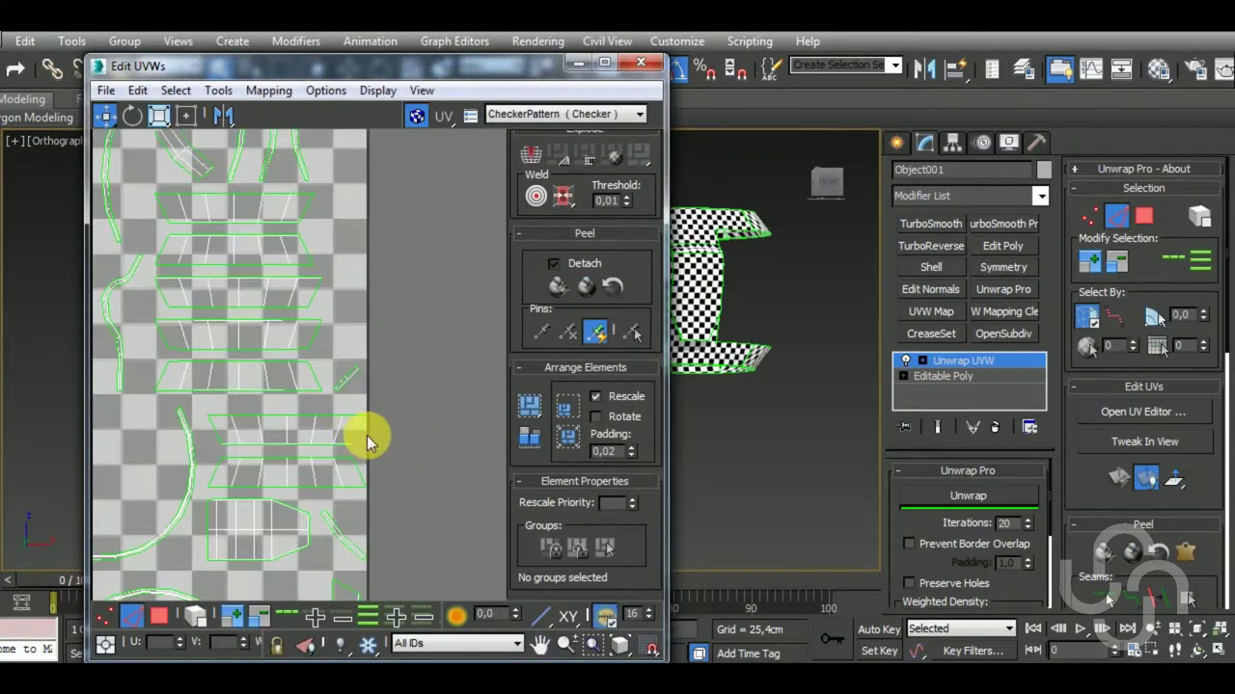
{"action": "key", "text": "shift+s"}
{"action": "middle_click_drag", "start_coordinate": [408, 449], "coordinate": [331, 418]}
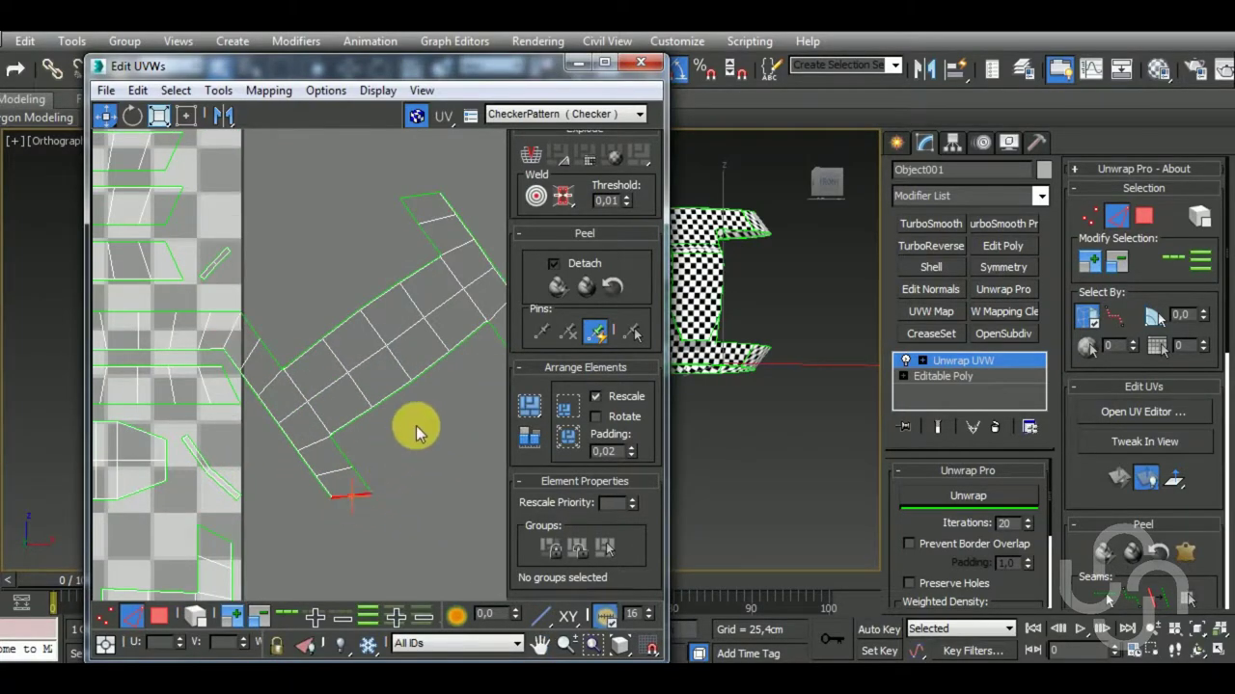
{"action": "scroll", "coordinate": [416, 425], "scroll_direction": "down", "scroll_amount": 3}
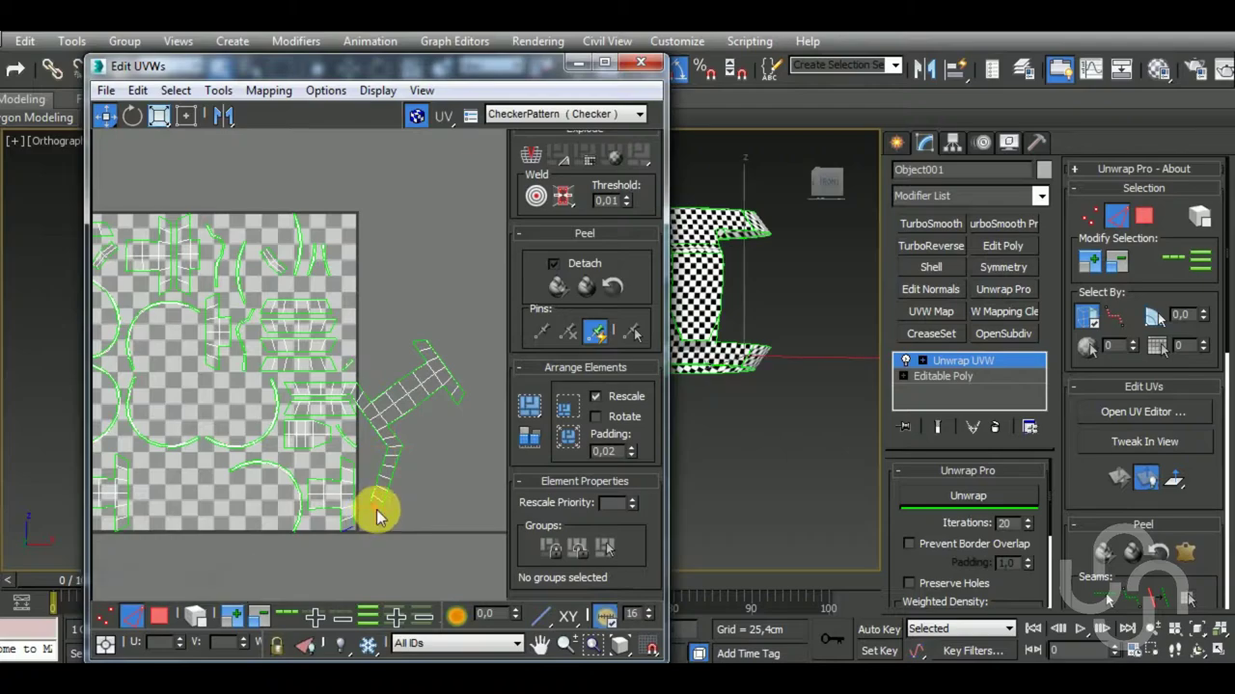
{"action": "key", "text": "shift+s"}
{"action": "middle_click_drag", "start_coordinate": [408, 531], "coordinate": [433, 498]}
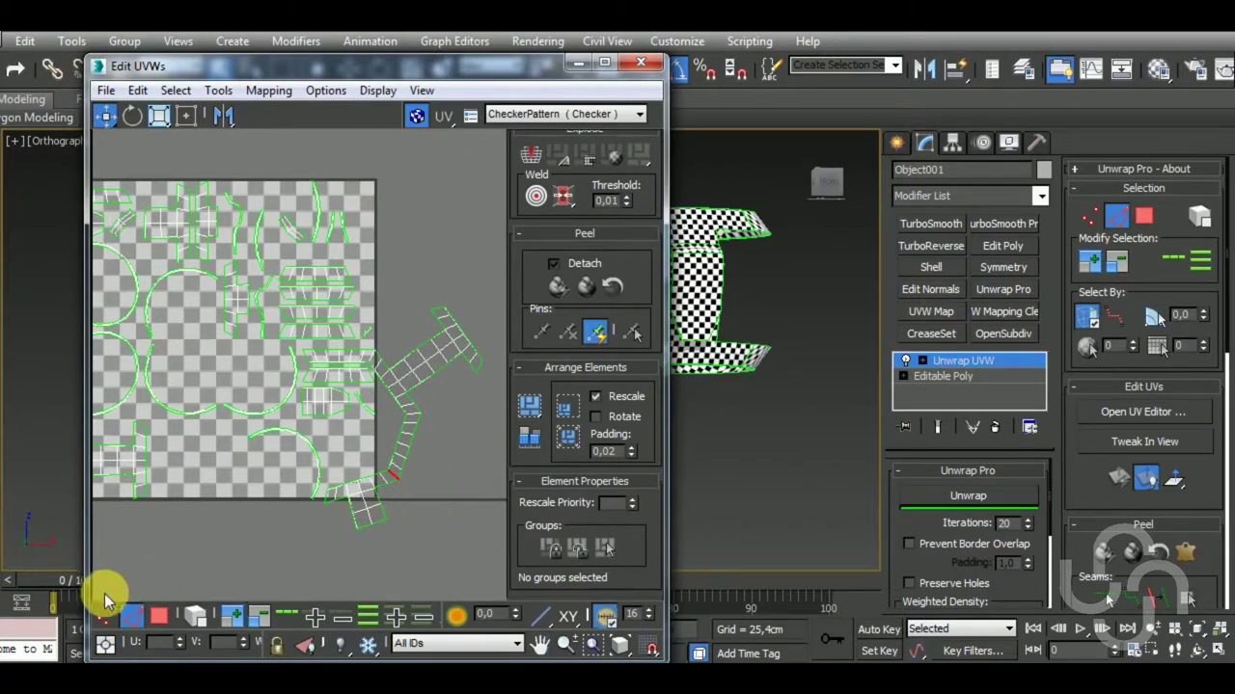
In face mode, box-select the whole L-shaped UV island.
{"action": "left_click", "coordinate": [159, 615]}
{"action": "left_click", "coordinate": [316, 311]}
{"action": "left_click", "coordinate": [433, 376]}
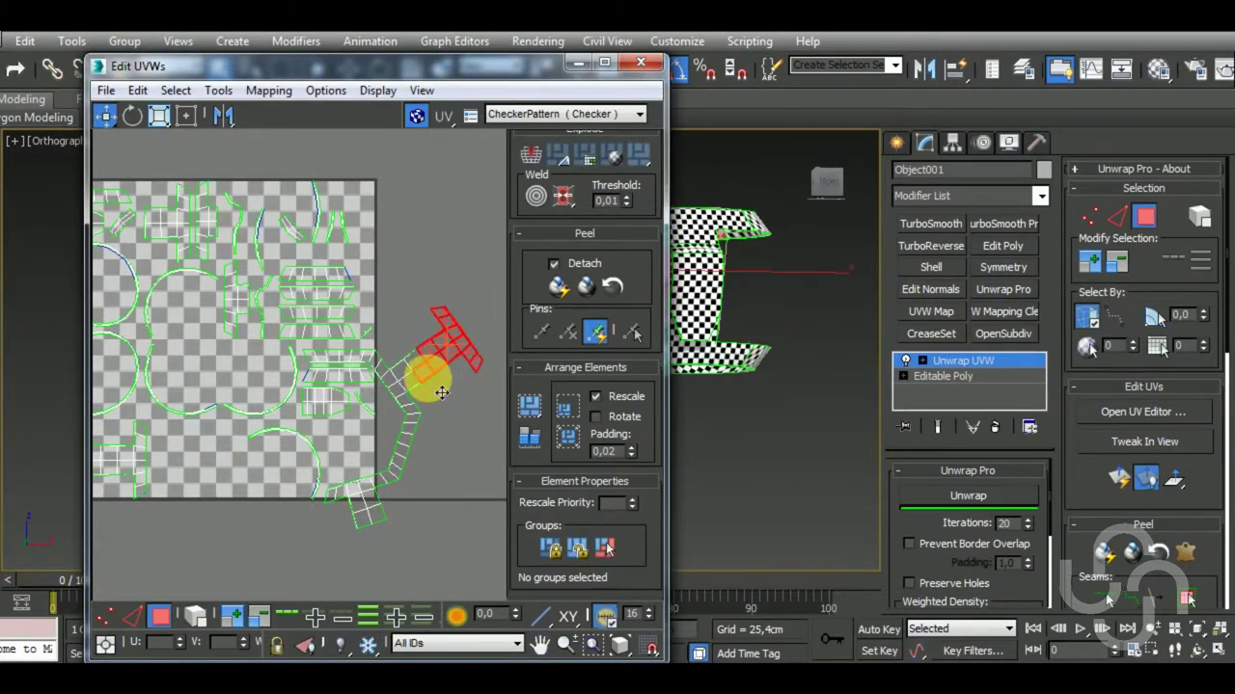
{"action": "left_click_drag", "start_coordinate": [459, 297], "coordinate": [417, 397]}
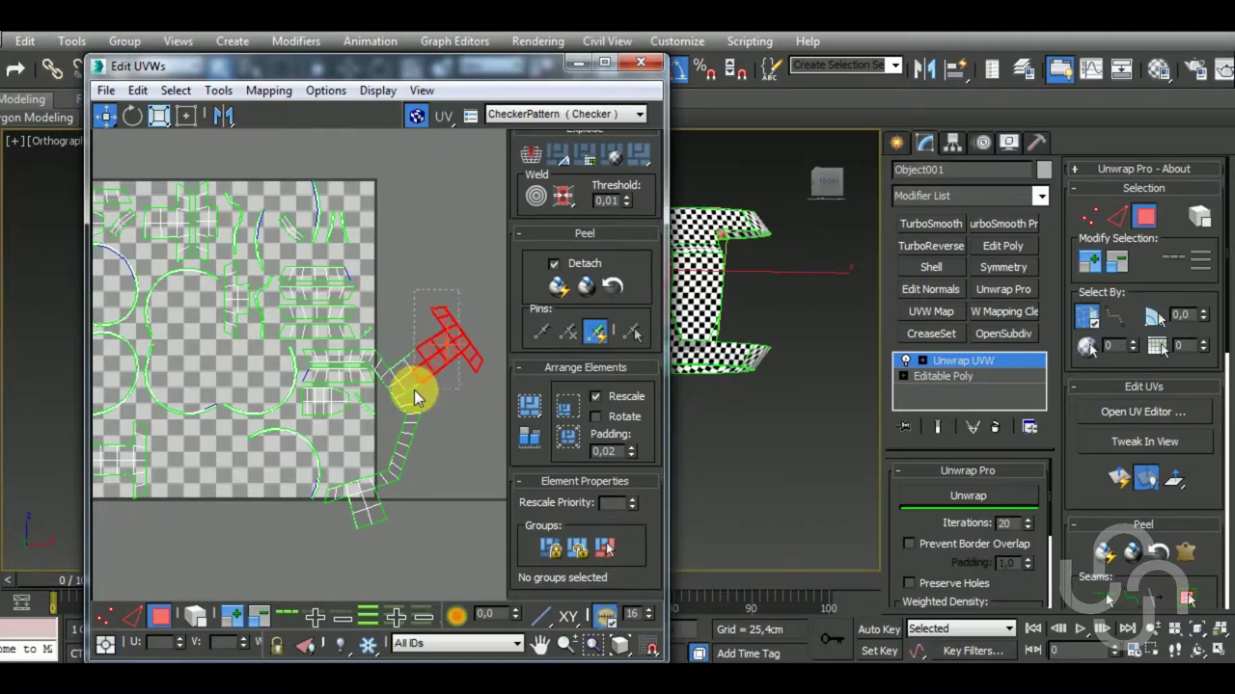
{"action": "scroll", "coordinate": [425, 401], "scroll_direction": "up", "scroll_amount": 5}
{"action": "scroll", "coordinate": [410, 370], "scroll_direction": "up", "scroll_amount": 3}
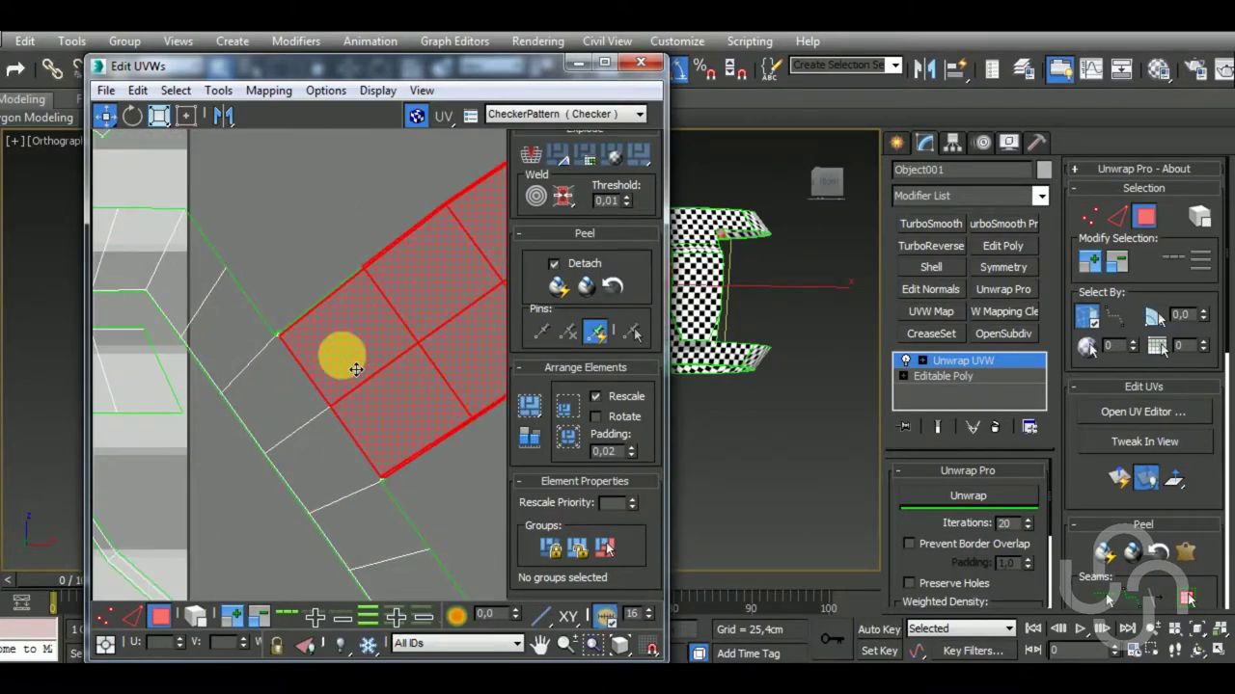
{"action": "scroll", "coordinate": [356, 370], "scroll_direction": "down", "scroll_amount": 1}
{"action": "scroll", "coordinate": [353, 367], "scroll_direction": "down", "scroll_amount": 1}
{"action": "scroll", "coordinate": [386, 343], "scroll_direction": "down", "scroll_amount": 2}
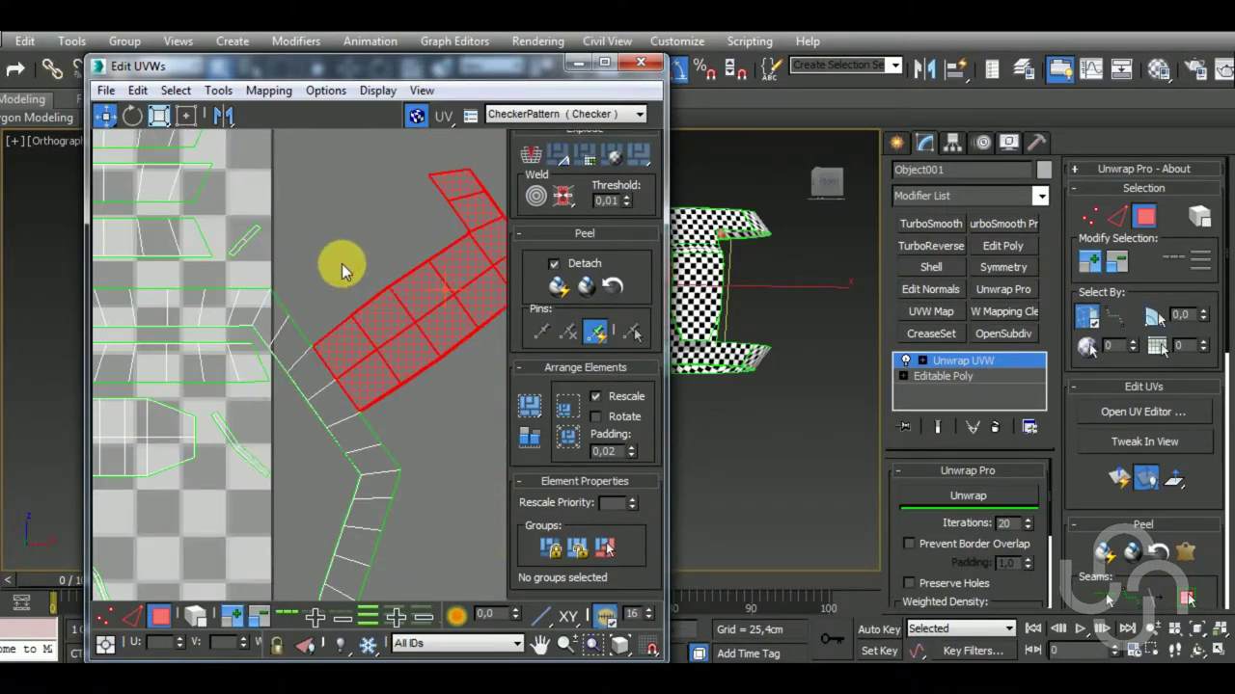
{"action": "scroll", "coordinate": [374, 412], "scroll_direction": "up", "scroll_amount": 3}
{"action": "scroll", "coordinate": [373, 405], "scroll_direction": "down", "scroll_amount": 3}
Move the small square island out below the UV square.
{"action": "right_click", "coordinate": [386, 357]}
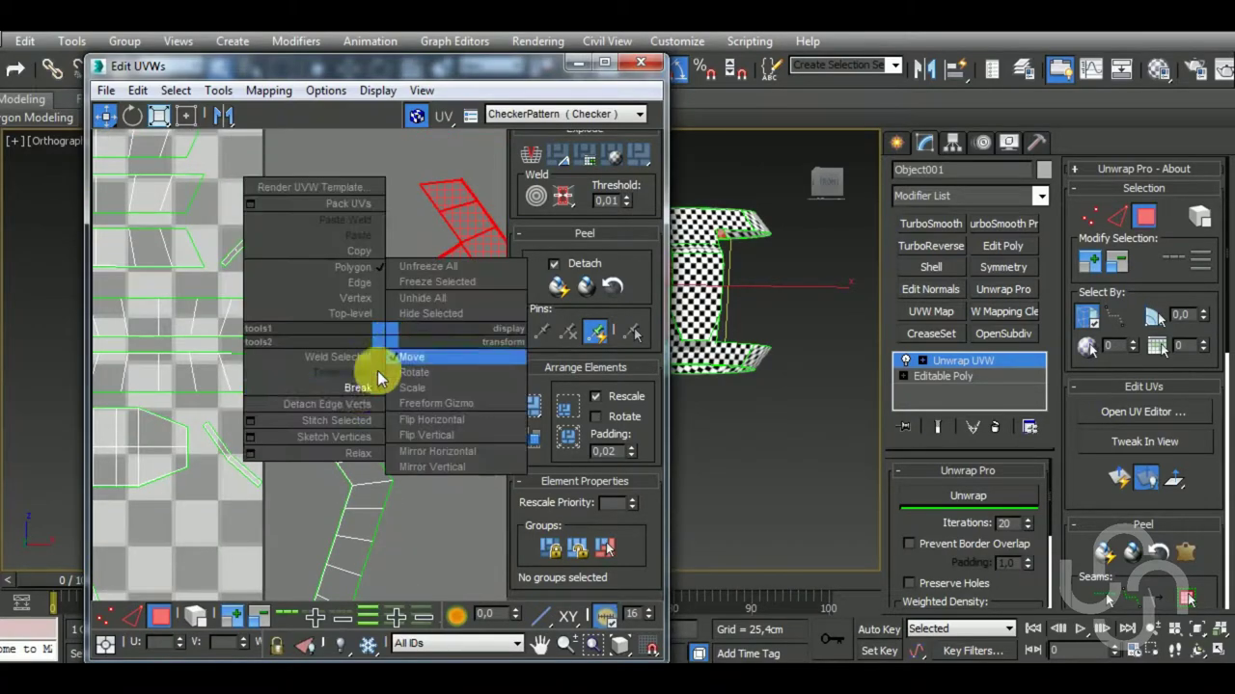
{"action": "key", "text": "Escape"}
{"action": "left_click_drag", "start_coordinate": [401, 388], "coordinate": [472, 282]}
{"action": "scroll", "coordinate": [410, 463], "scroll_direction": "down", "scroll_amount": 2}
{"action": "scroll", "coordinate": [400, 476], "scroll_direction": "down", "scroll_amount": 1}
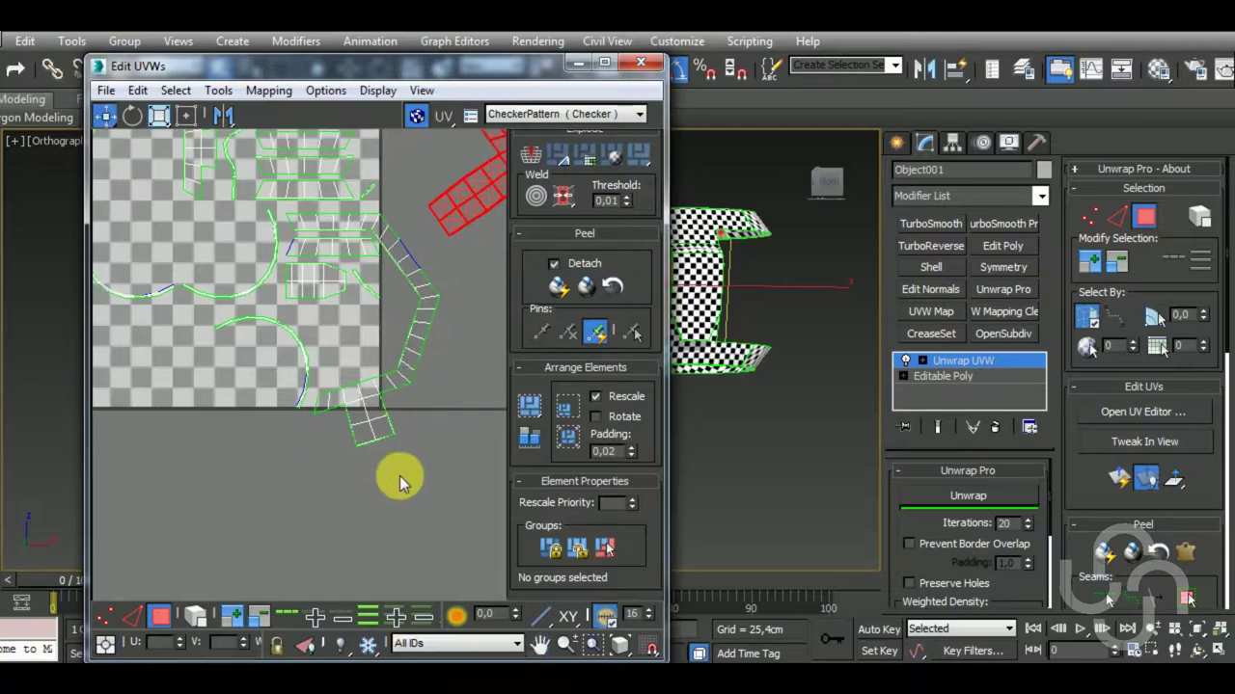
{"action": "key", "text": "ctrl+z"}
{"action": "scroll", "coordinate": [345, 415], "scroll_direction": "up", "scroll_amount": 4}
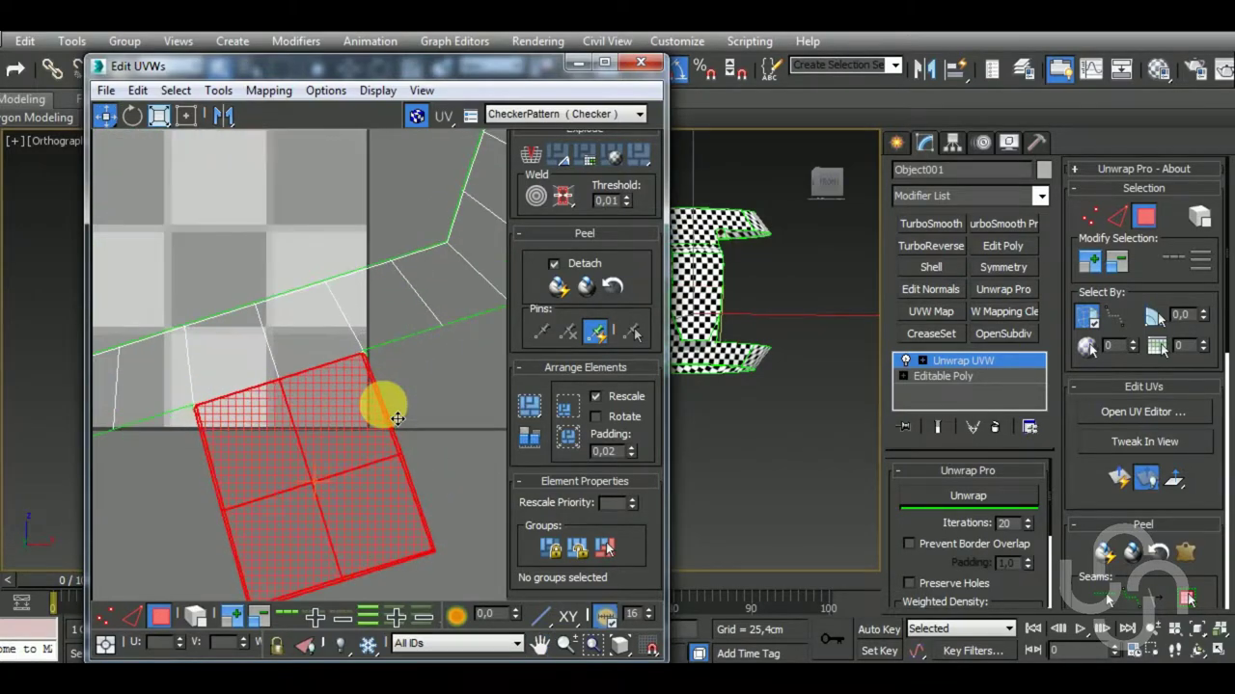
{"action": "right_click", "coordinate": [353, 417]}
{"action": "left_click", "coordinate": [362, 439]}
{"action": "left_click_drag", "start_coordinate": [331, 469], "coordinate": [400, 496]}
{"action": "scroll", "coordinate": [399, 496], "scroll_direction": "down", "scroll_amount": 4}
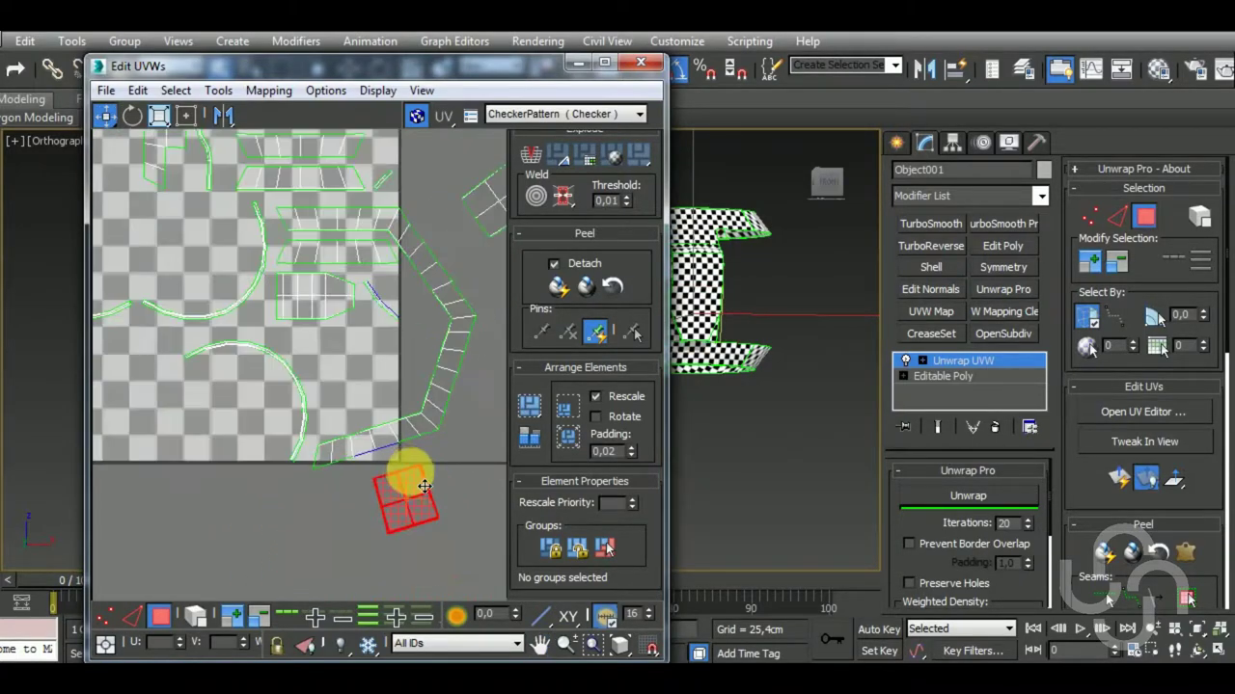
{"action": "scroll", "coordinate": [400, 496], "scroll_direction": "down", "scroll_amount": 2}
Select the large bent strip as an element and unwrap it into a smooth arc.
{"action": "left_click", "coordinate": [197, 613]}
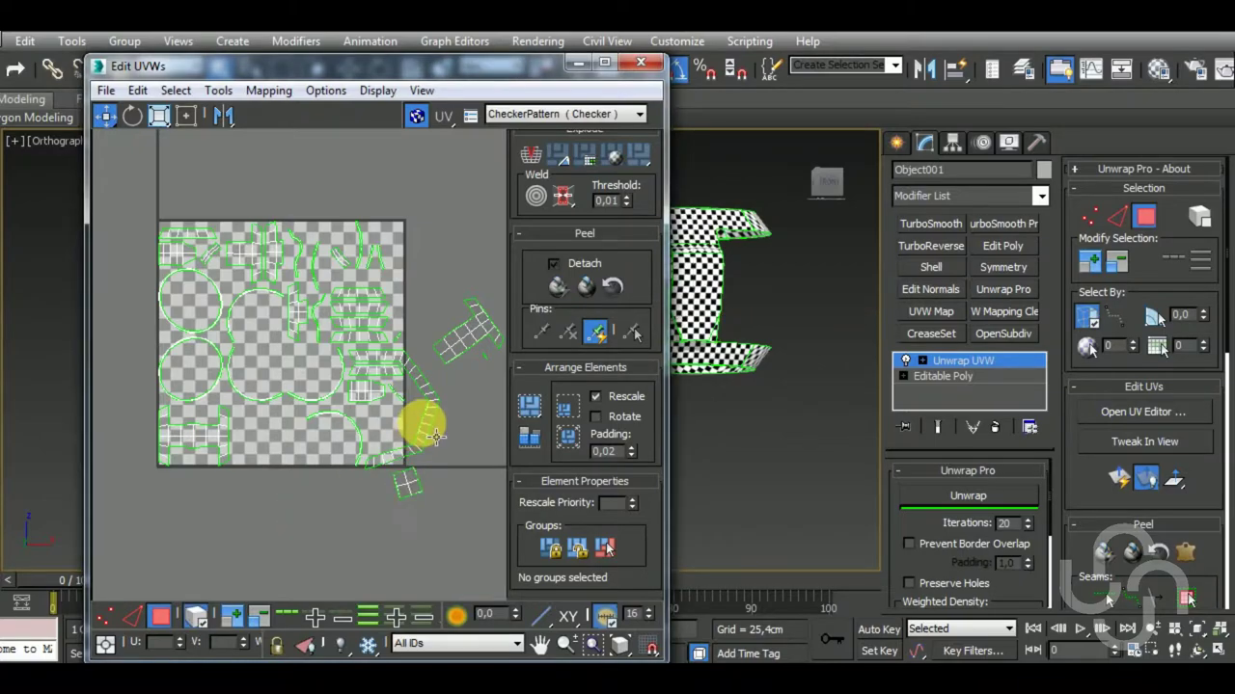
{"action": "left_click", "coordinate": [419, 422]}
{"action": "left_click", "coordinate": [980, 487]}
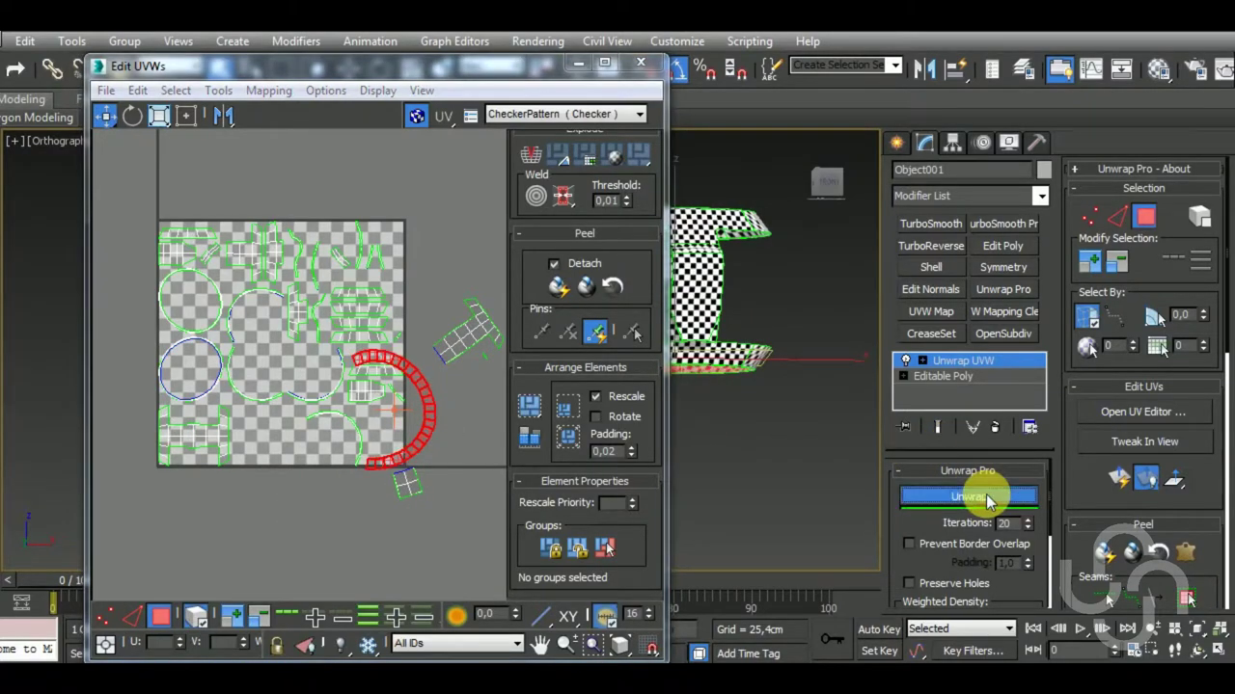
Stitch the half-ring band closed along its selected seam edge.
{"action": "mouse_move", "coordinate": [730, 435]}
{"action": "middle_mouse_down", "text": "alt"}
{"action": "mouse_move", "coordinate": [797, 405]}
{"action": "mouse_move", "coordinate": [880, 492]}
{"action": "middle_mouse_up", "text": "alt"}
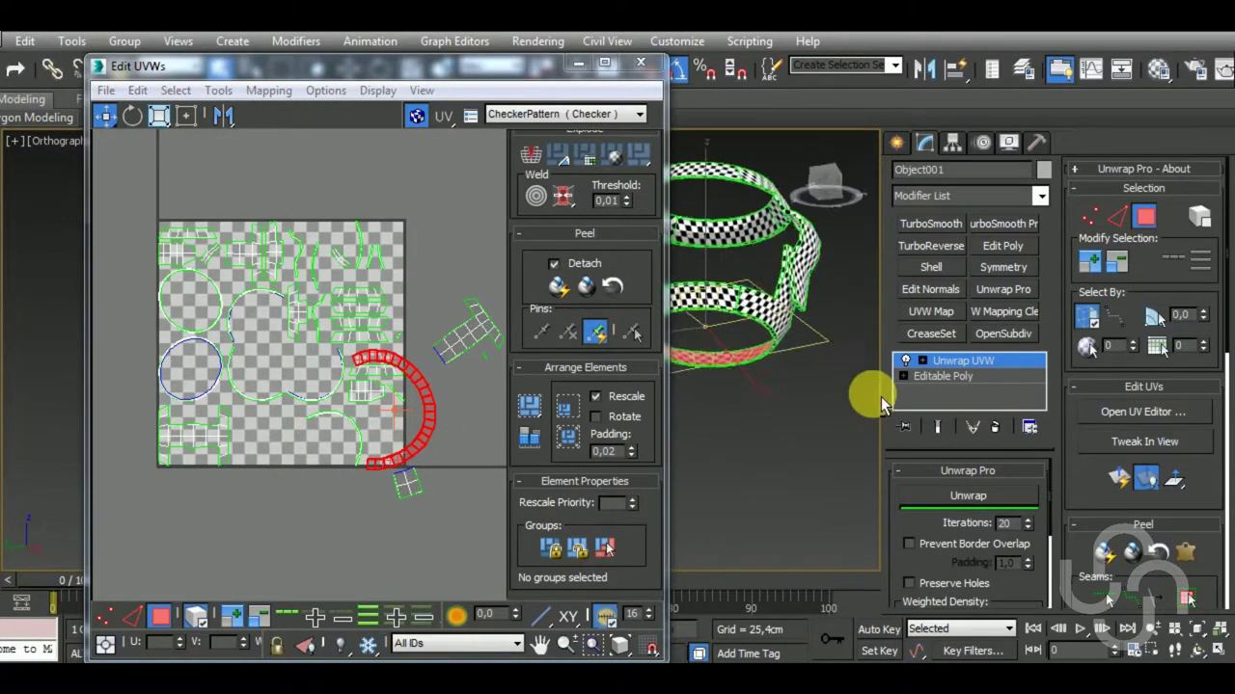
{"action": "middle_click_drag", "start_coordinate": [437, 470], "coordinate": [347, 450]}
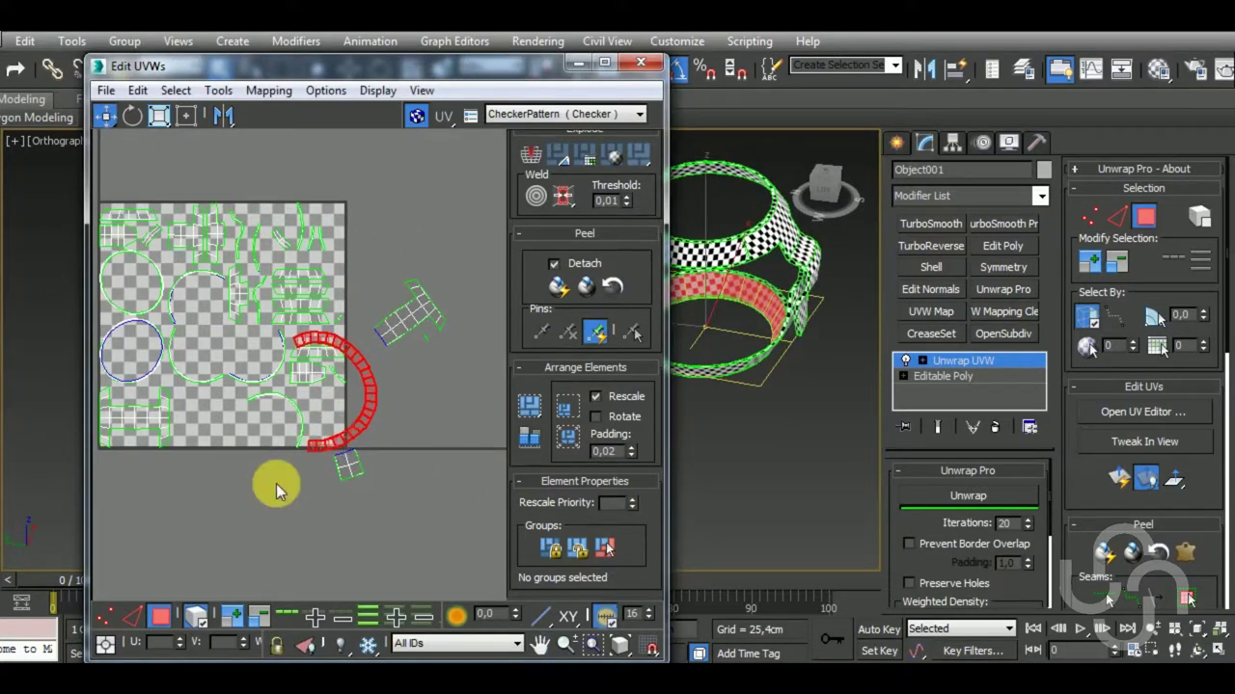
{"action": "left_click", "coordinate": [132, 615]}
{"action": "scroll", "coordinate": [328, 497], "scroll_direction": "up", "scroll_amount": 3}
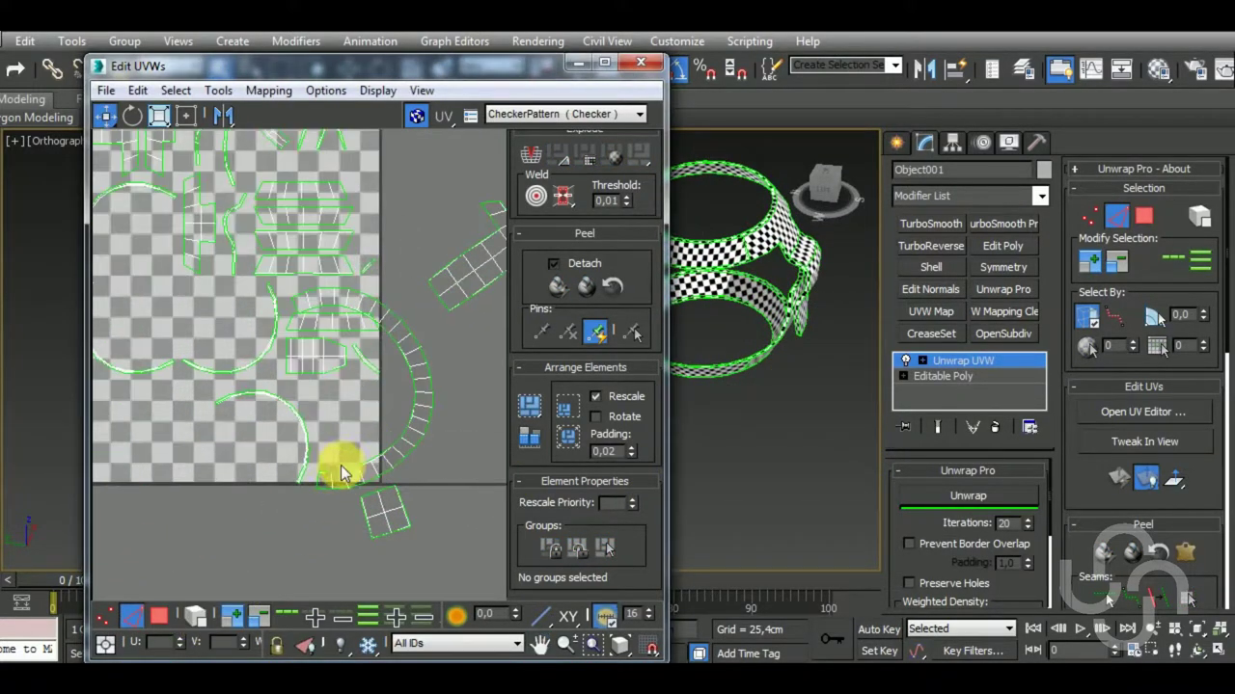
{"action": "key", "text": "shift+s"}
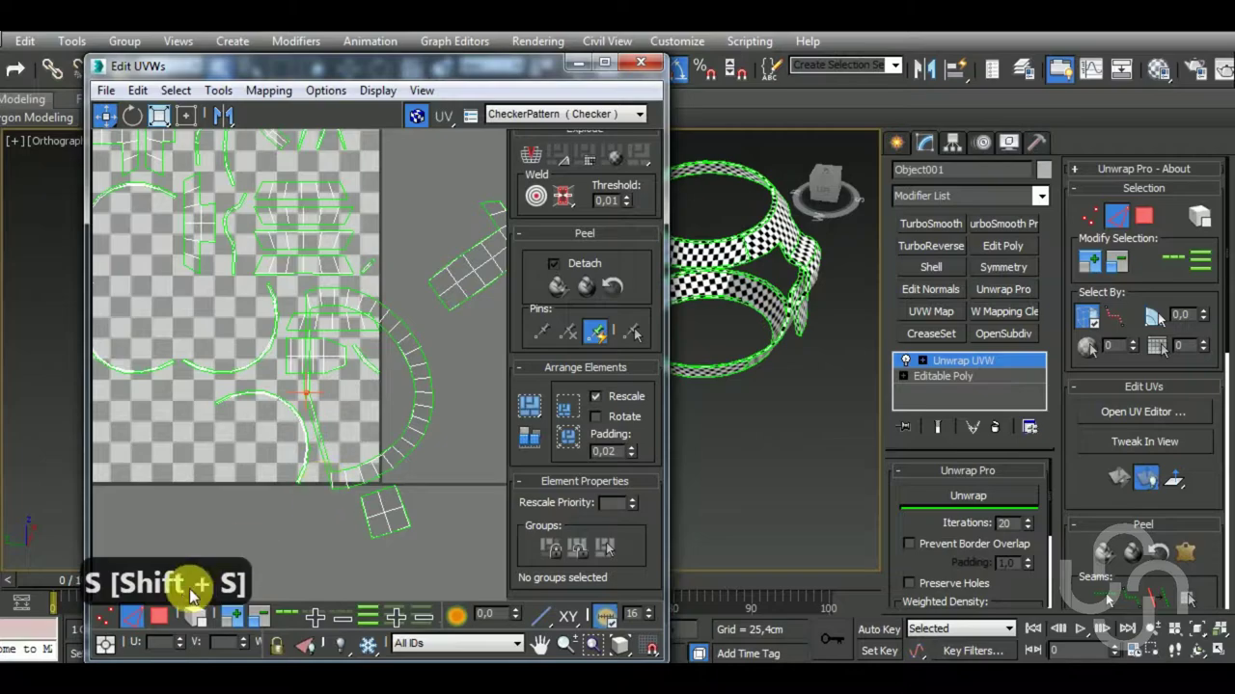
Unwrap the semicircular band into a full ring and move it below the UV square.
{"action": "left_click", "coordinate": [159, 616]}
{"action": "left_click", "coordinate": [427, 440]}
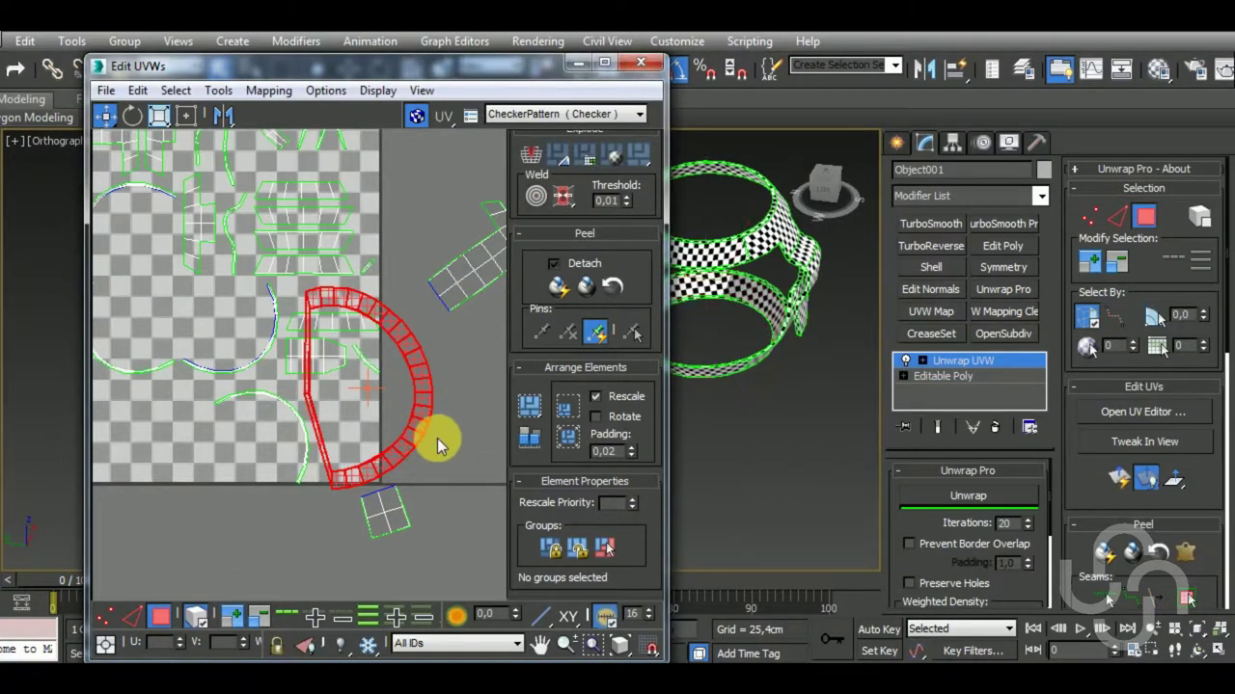
{"action": "left_click", "coordinate": [964, 497]}
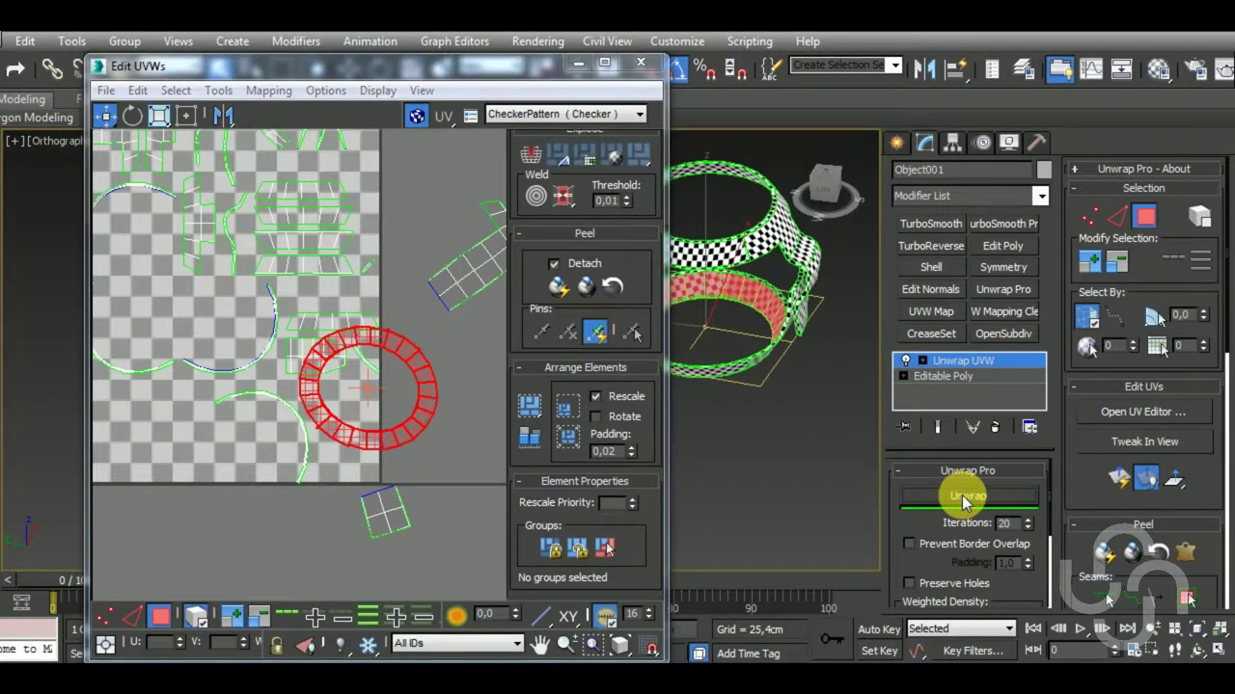
{"action": "middle_click_drag", "start_coordinate": [413, 413], "coordinate": [405, 347]}
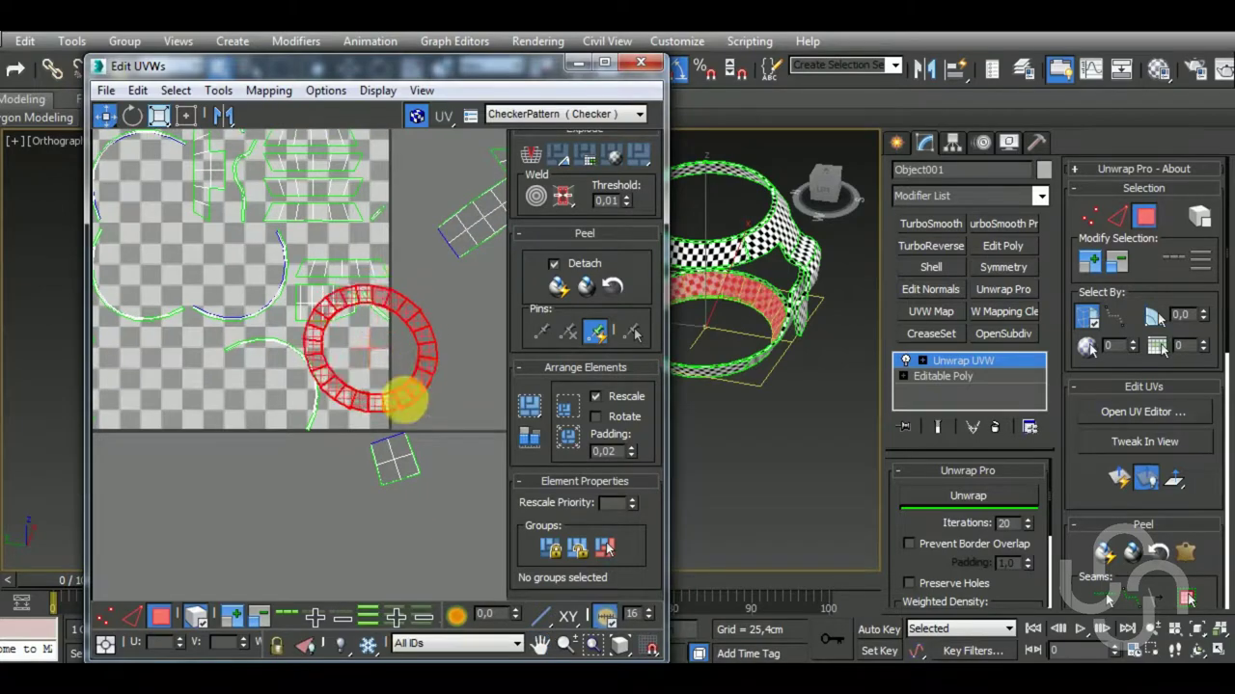
{"action": "left_click_drag", "start_coordinate": [421, 368], "coordinate": [213, 641]}
{"action": "scroll", "coordinate": [298, 491], "scroll_direction": "down", "scroll_amount": 2}
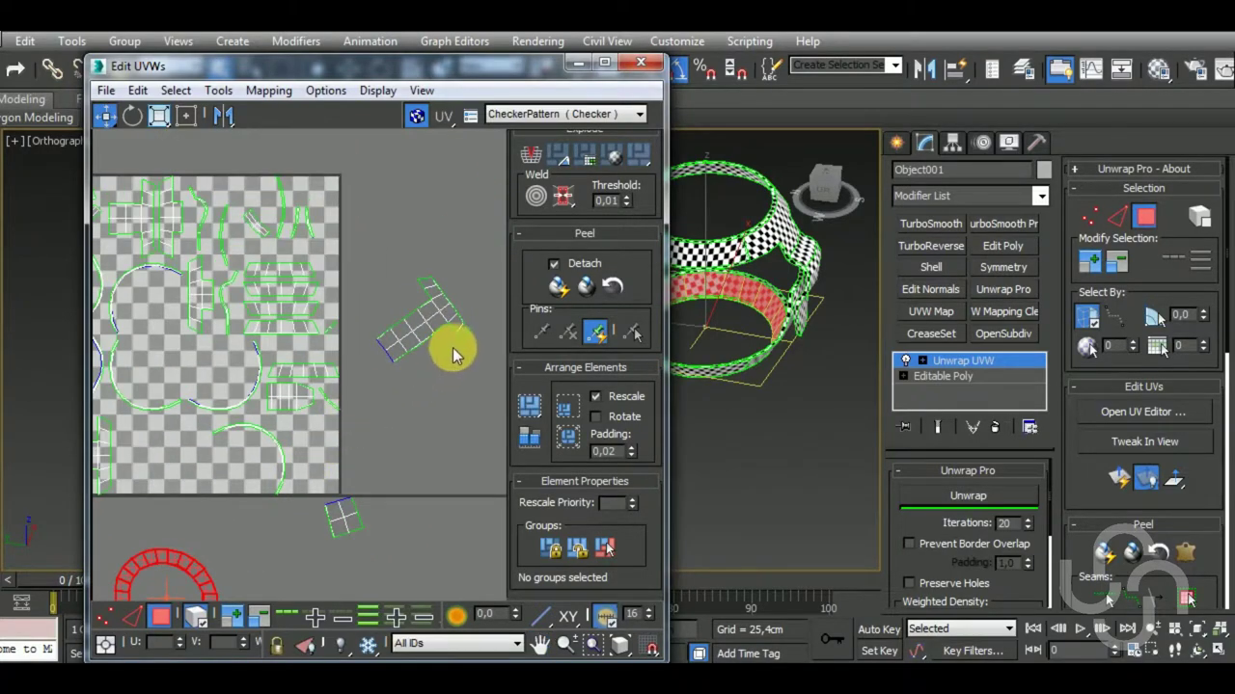
{"action": "left_click", "coordinate": [425, 384]}
{"action": "middle_click_drag", "start_coordinate": [675, 396], "coordinate": [744, 449], "text": "alt"}
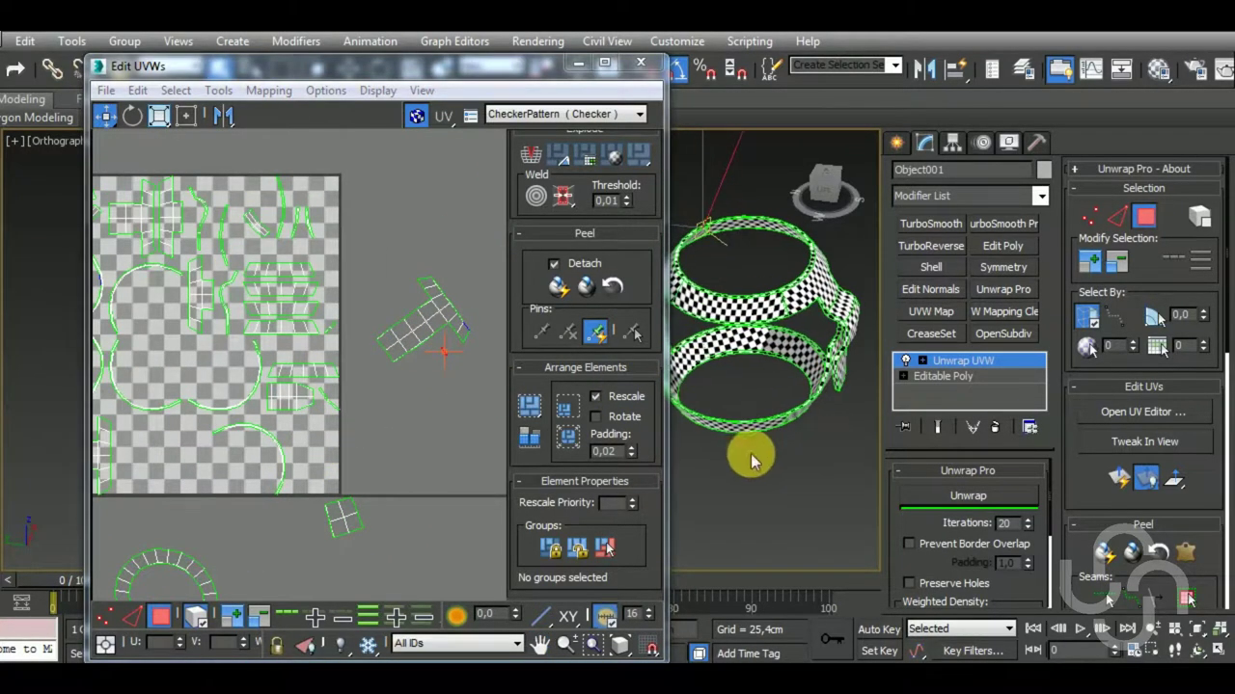
Stitch the upper strips together along two seam edges.
{"action": "left_click", "coordinate": [346, 417]}
{"action": "mouse_move", "coordinate": [346, 417]}
{"action": "middle_mouse_down"}
{"action": "mouse_move", "coordinate": [442, 376]}
{"action": "mouse_move", "coordinate": [445, 398]}
{"action": "middle_mouse_up"}
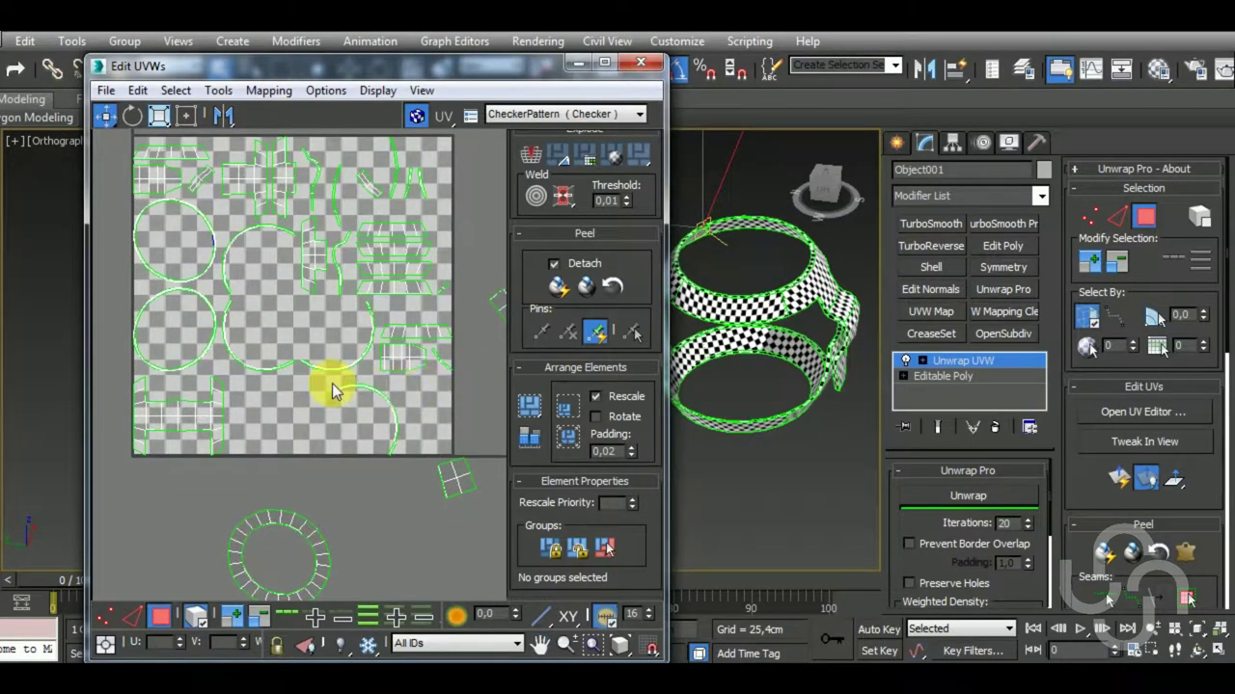
{"action": "mouse_move", "coordinate": [687, 402]}
{"action": "middle_mouse_down", "text": "alt"}
{"action": "mouse_move", "coordinate": [791, 433]}
{"action": "mouse_move", "coordinate": [763, 510]}
{"action": "mouse_move", "coordinate": [653, 350]}
{"action": "mouse_move", "coordinate": [661, 261]}
{"action": "middle_mouse_up", "text": "alt"}
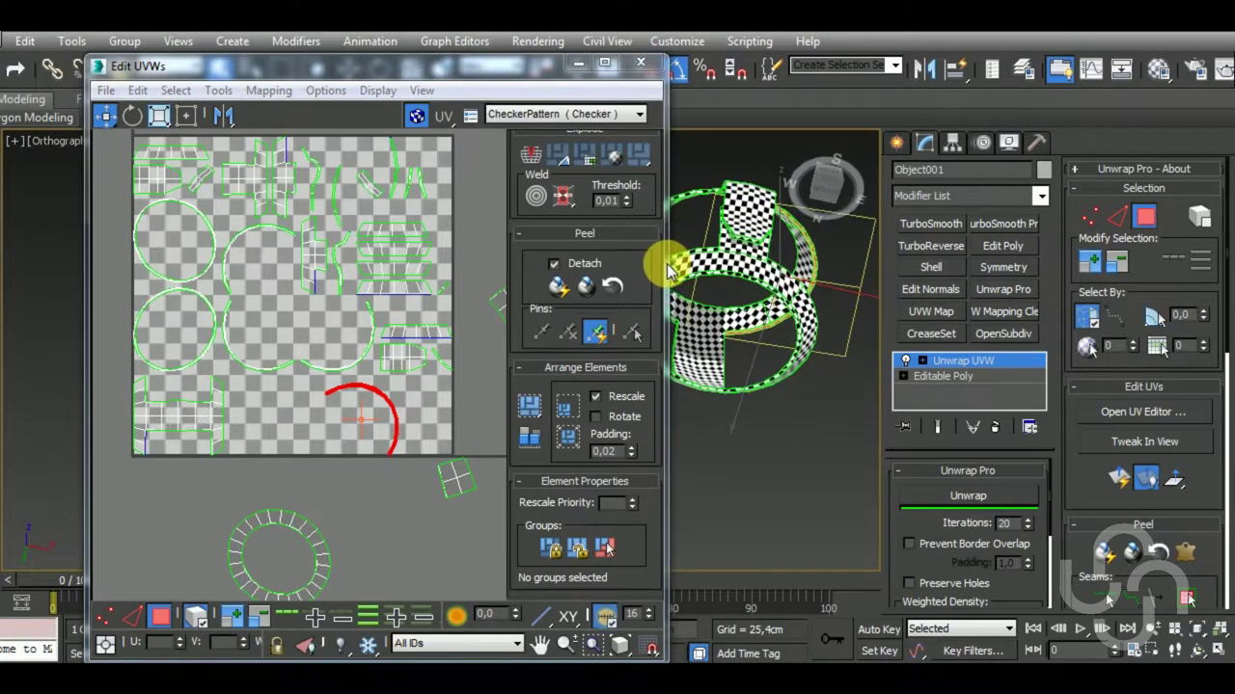
{"action": "left_click", "coordinate": [479, 382]}
{"action": "middle_click_drag", "start_coordinate": [396, 487], "coordinate": [358, 463]}
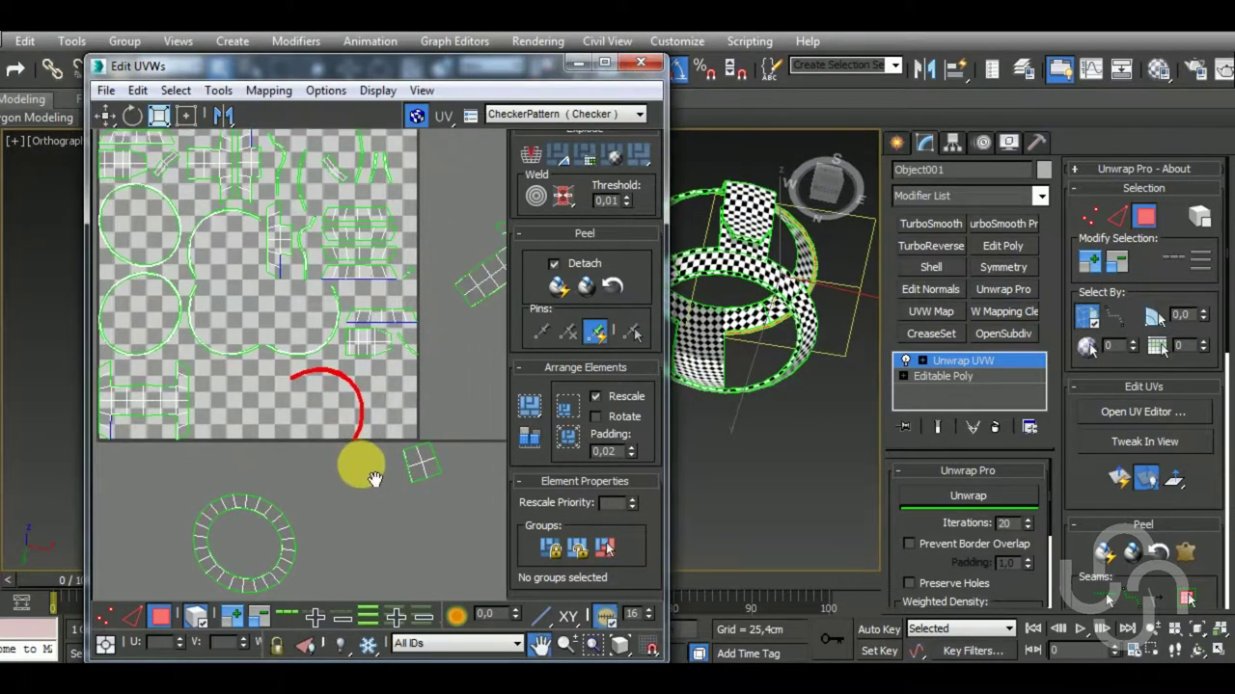
{"action": "left_click", "coordinate": [132, 616]}
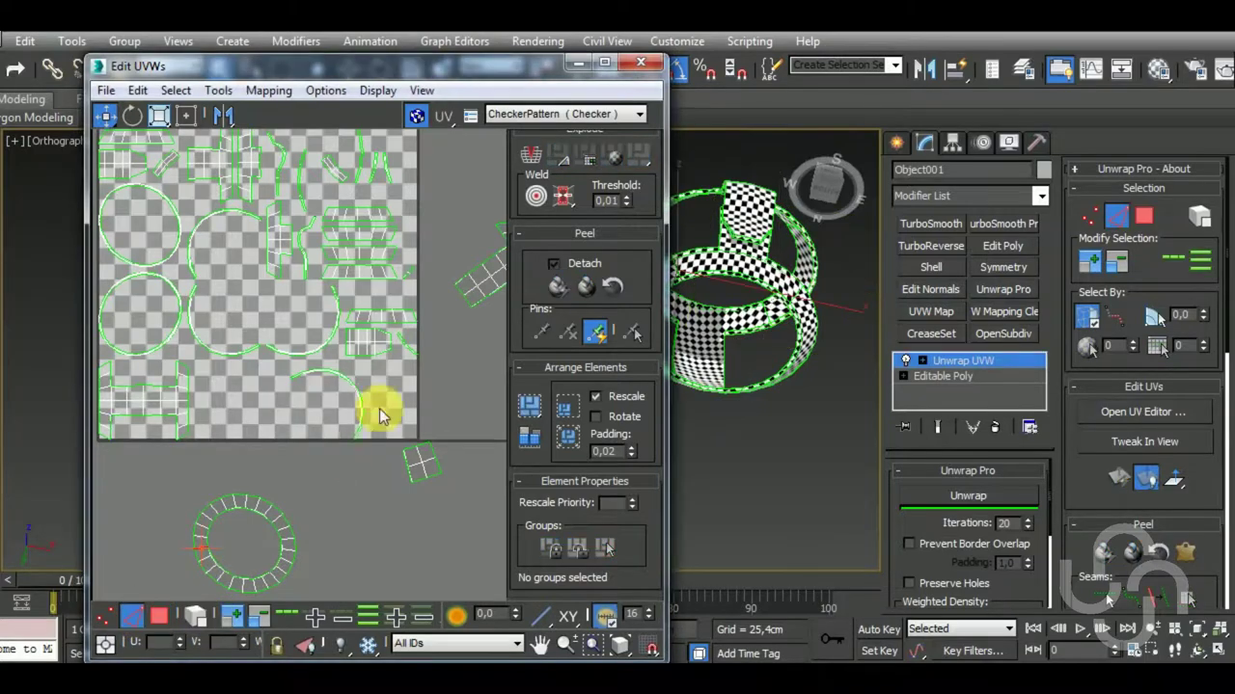
{"action": "scroll", "coordinate": [386, 376], "scroll_direction": "up", "scroll_amount": 3}
{"action": "key", "text": "shift+s"}
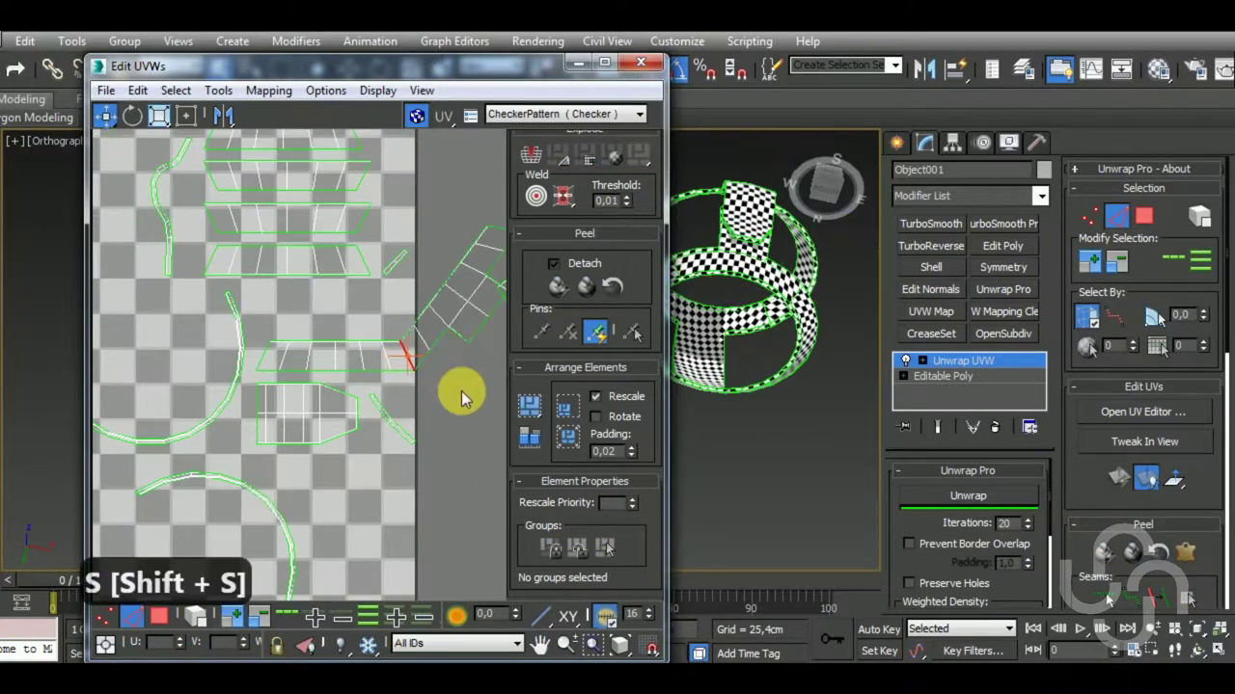
{"action": "middle_click_drag", "start_coordinate": [454, 393], "coordinate": [333, 435]}
{"action": "key", "text": "shift+s"}
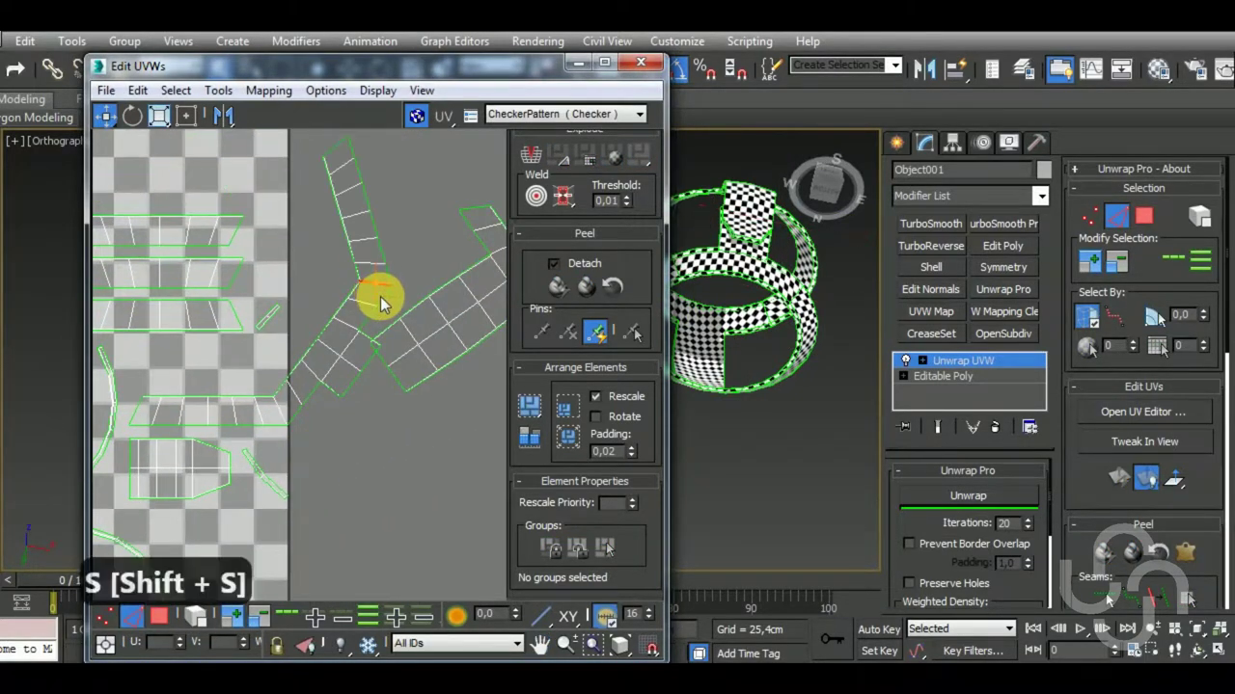
Move the UV cluster at the grid edge out beside the UV square.
{"action": "left_click", "coordinate": [337, 154]}
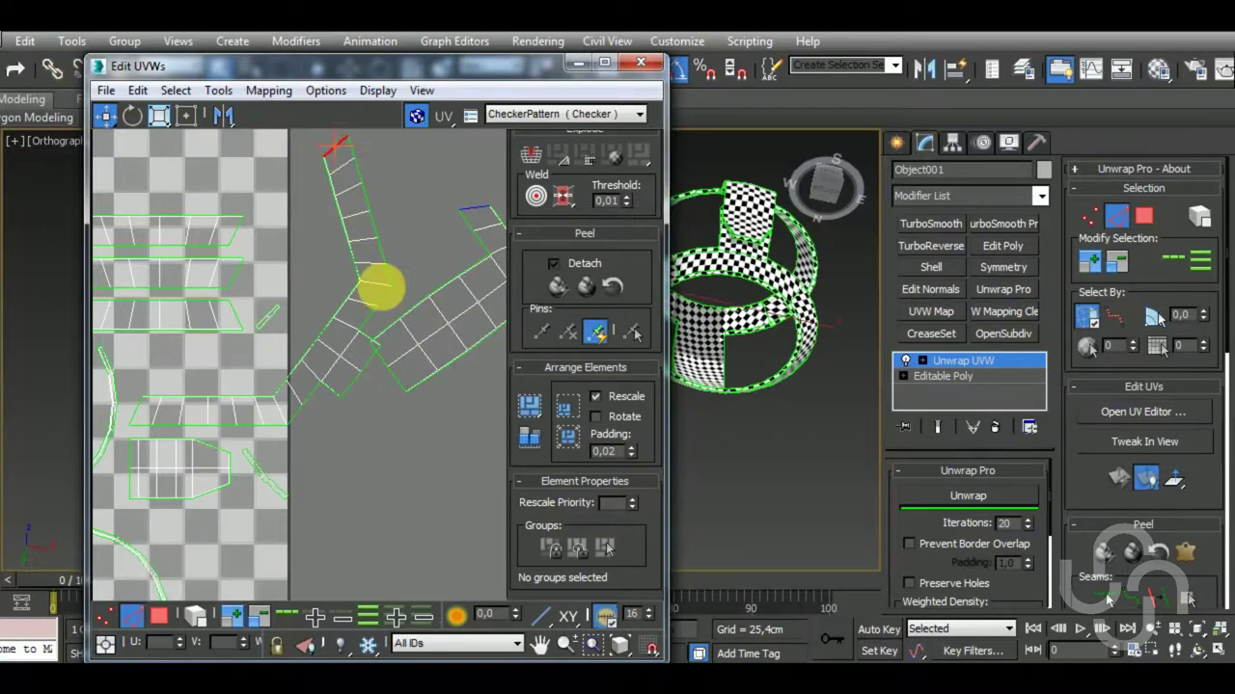
{"action": "scroll", "coordinate": [394, 308], "scroll_direction": "down", "scroll_amount": 5}
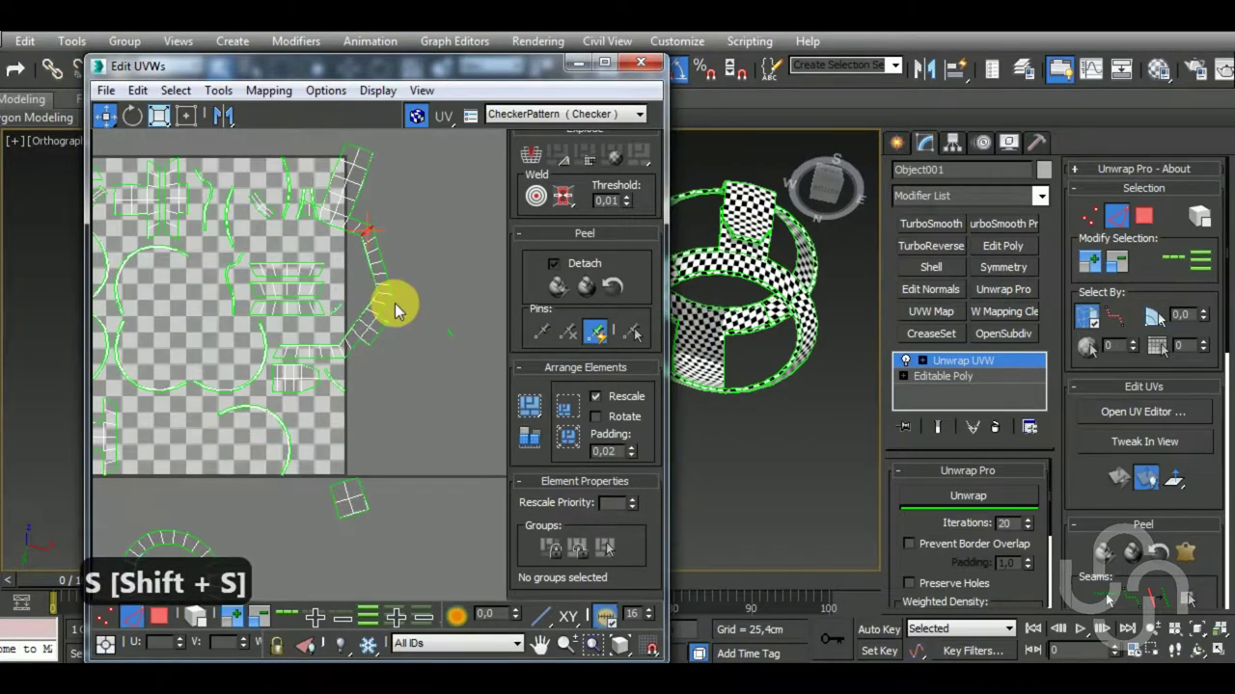
{"action": "left_click", "coordinate": [196, 616]}
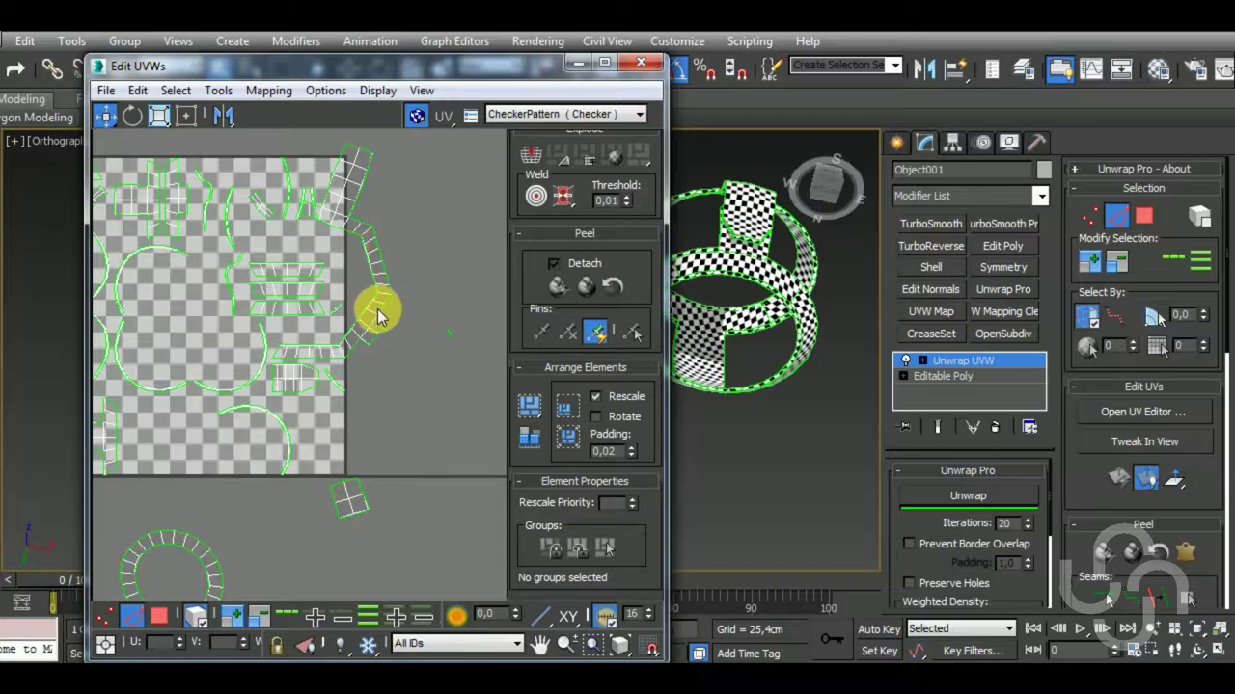
{"action": "left_click", "coordinate": [376, 318]}
{"action": "left_click_drag", "start_coordinate": [386, 325], "coordinate": [509, 357]}
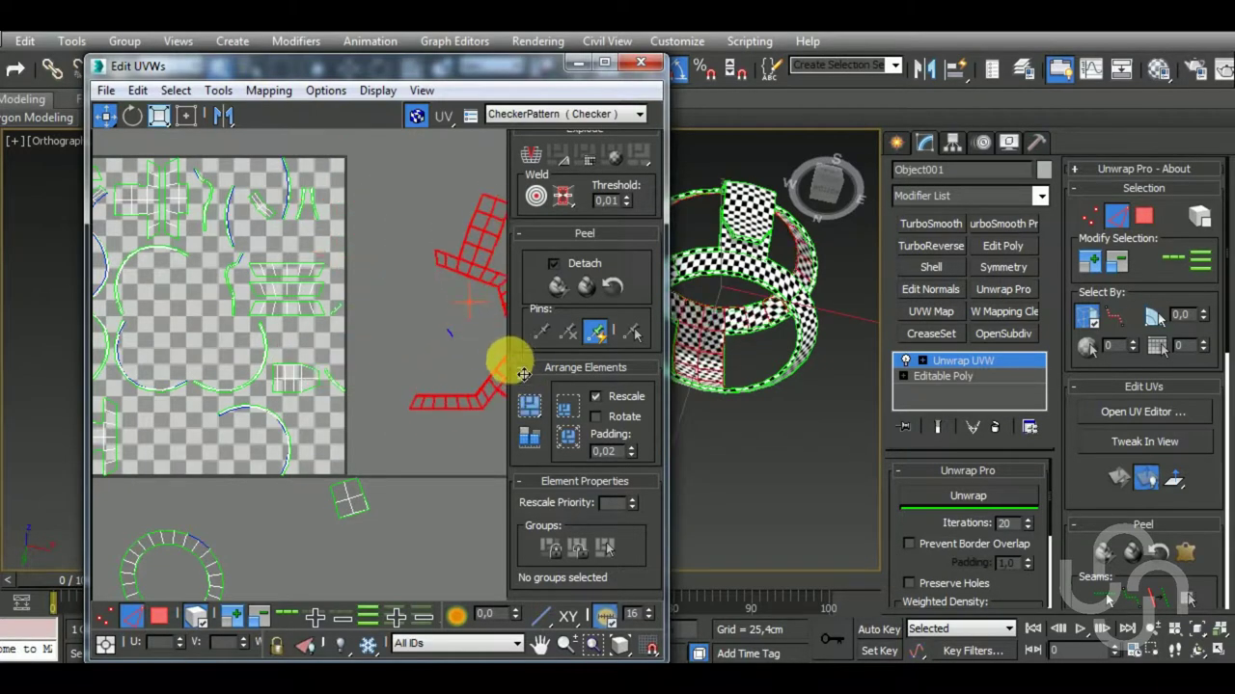
Move the ladder shell's top faces down into the ladder's gap.
{"action": "left_click", "coordinate": [159, 615]}
{"action": "scroll", "coordinate": [251, 450], "scroll_direction": "up", "scroll_amount": 3}
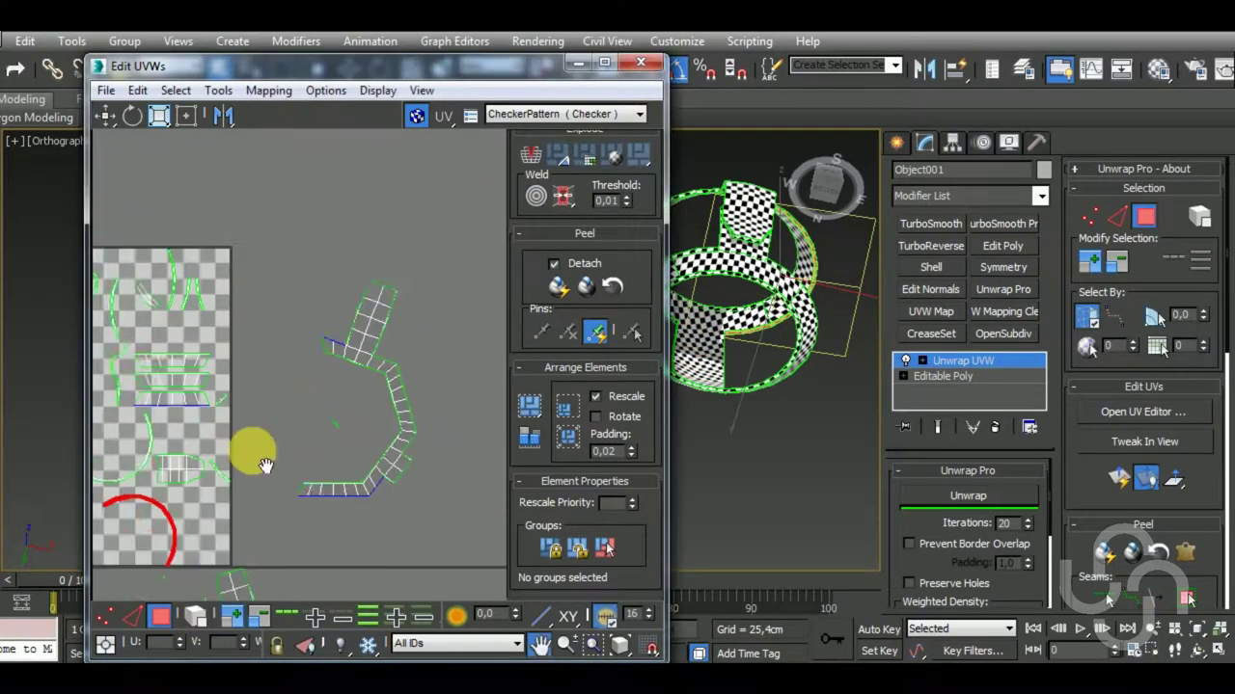
{"action": "scroll", "coordinate": [345, 403], "scroll_direction": "up", "scroll_amount": 2}
{"action": "mouse_move", "coordinate": [411, 272]}
{"action": "left_mouse_down"}
{"action": "mouse_move", "coordinate": [283, 393]}
{"action": "mouse_move", "coordinate": [344, 357]}
{"action": "mouse_move", "coordinate": [402, 256]}
{"action": "left_mouse_up"}
{"action": "right_click", "coordinate": [330, 353]}
{"action": "left_click", "coordinate": [339, 391]}
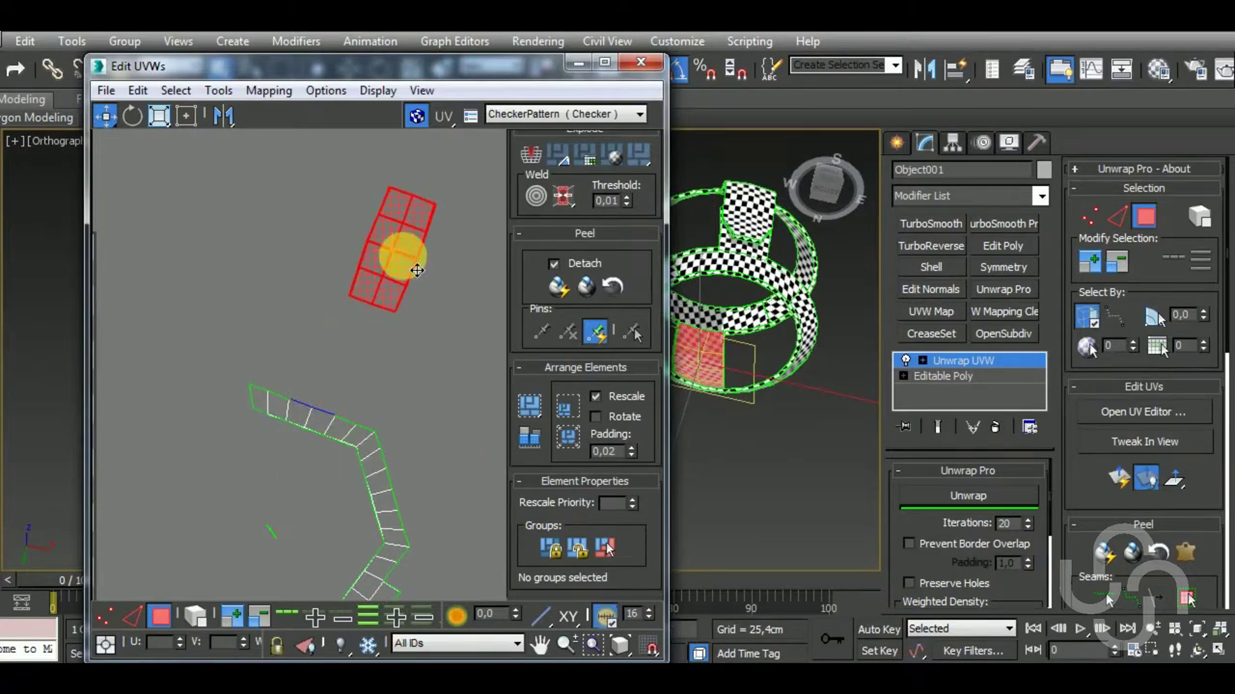
{"action": "scroll", "coordinate": [410, 270], "scroll_direction": "down", "scroll_amount": 3}
{"action": "scroll", "coordinate": [408, 454], "scroll_direction": "up", "scroll_amount": 3}
{"action": "key", "text": "ctrl+z"}
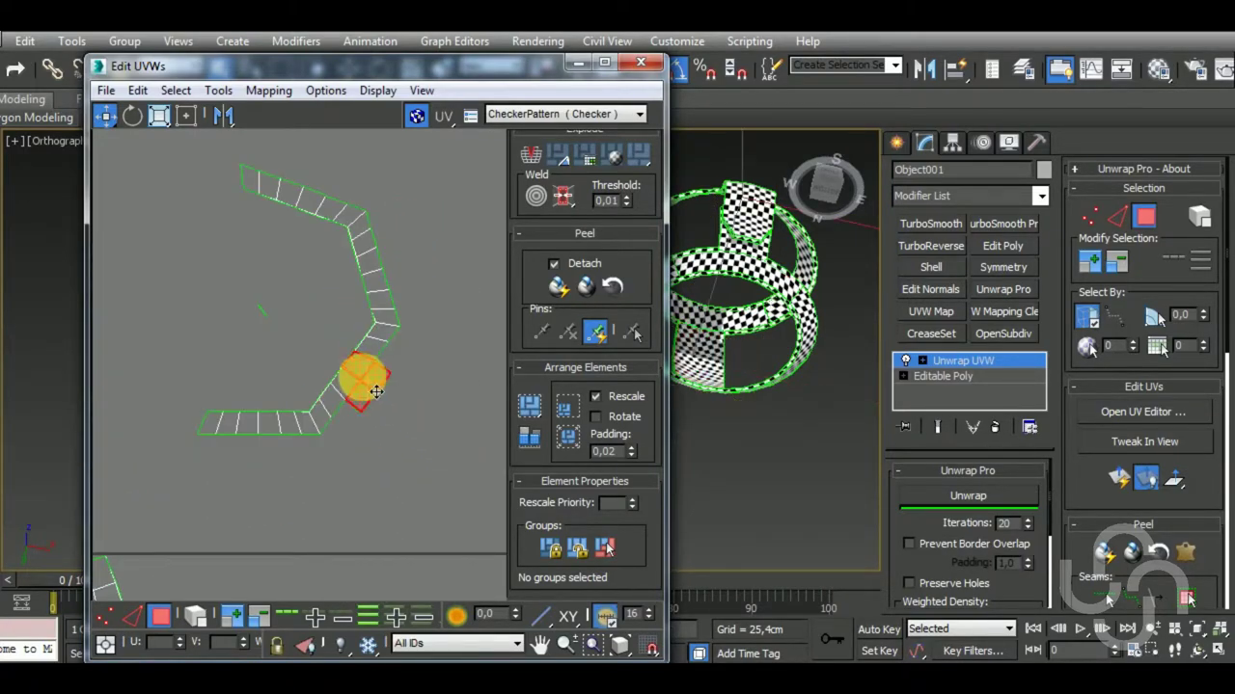
{"action": "scroll", "coordinate": [376, 386], "scroll_direction": "up", "scroll_amount": 2}
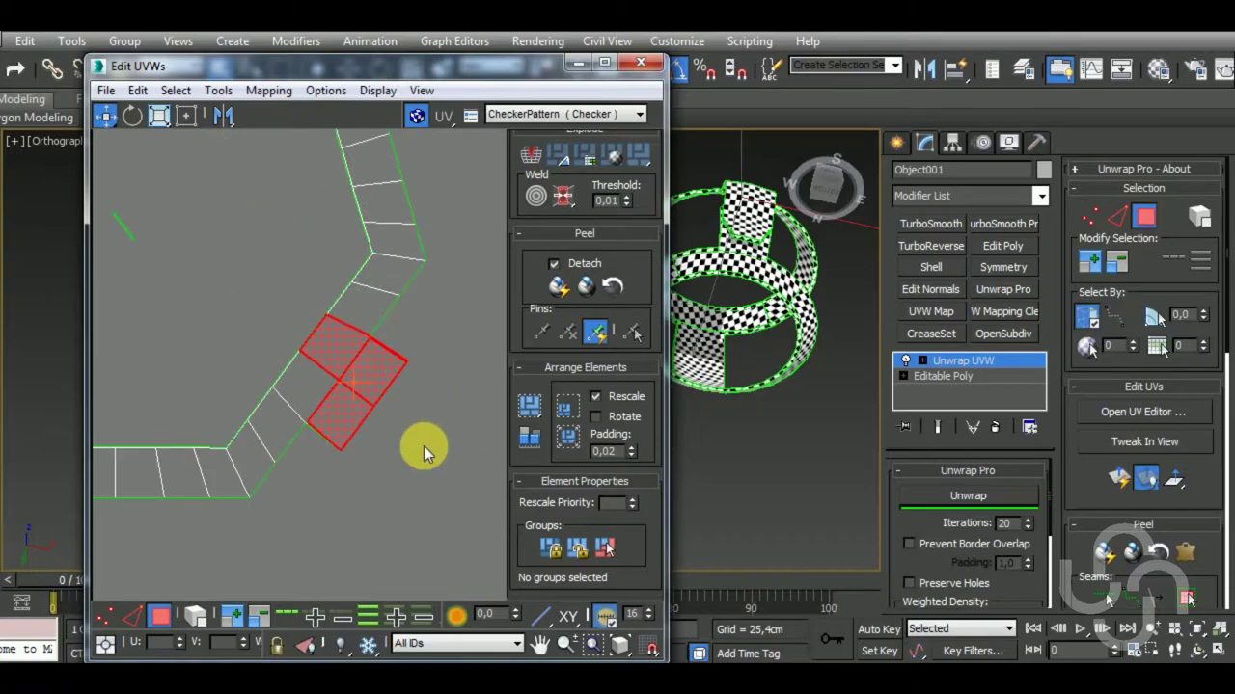
{"action": "scroll", "coordinate": [357, 368], "scroll_direction": "down", "scroll_amount": 2}
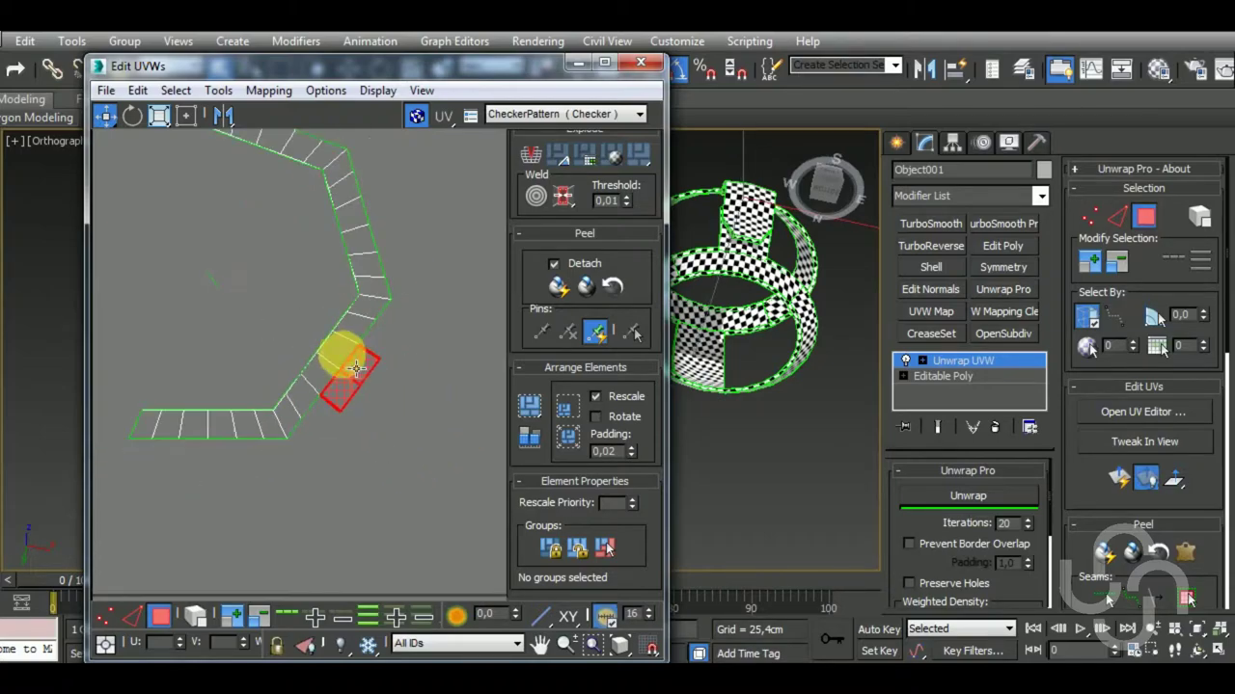
{"action": "left_click_drag", "start_coordinate": [357, 376], "coordinate": [344, 415]}
{"action": "scroll", "coordinate": [386, 390], "scroll_direction": "down", "scroll_amount": 1}
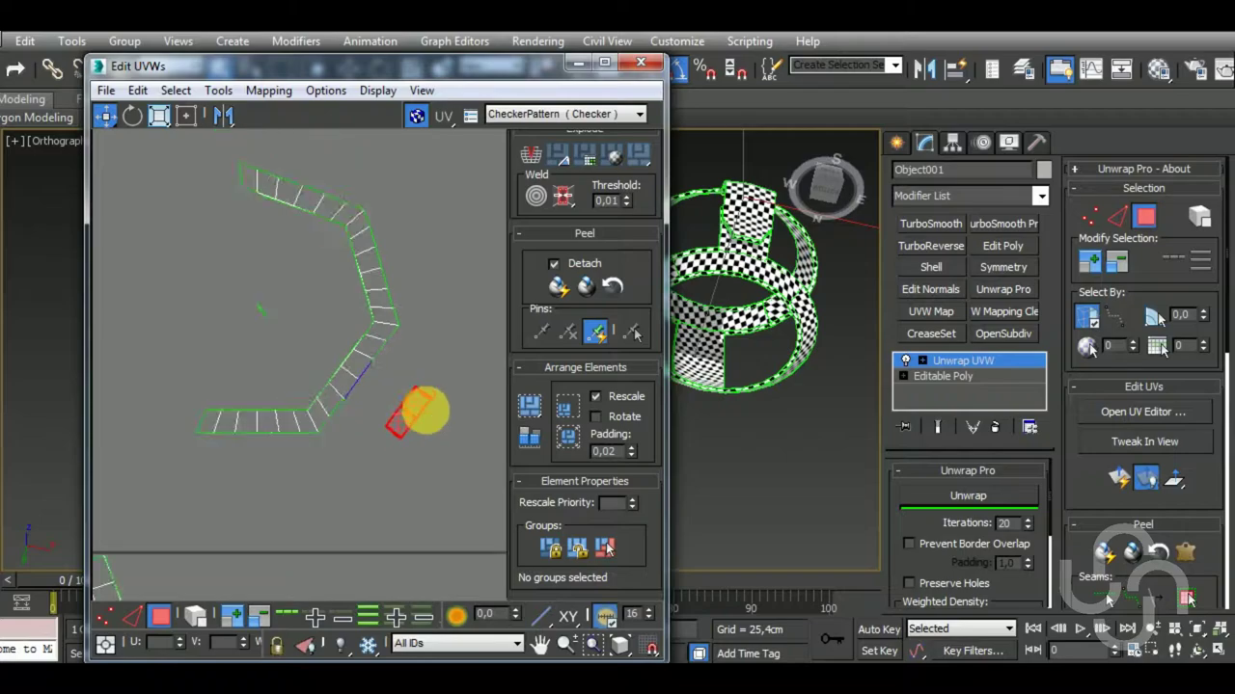
{"action": "scroll", "coordinate": [270, 473], "scroll_direction": "down", "scroll_amount": 3}
{"action": "scroll", "coordinate": [380, 422], "scroll_direction": "up", "scroll_amount": 1}
Stitch three more seam edges to join further strips onto the shell.
{"action": "left_click", "coordinate": [135, 614]}
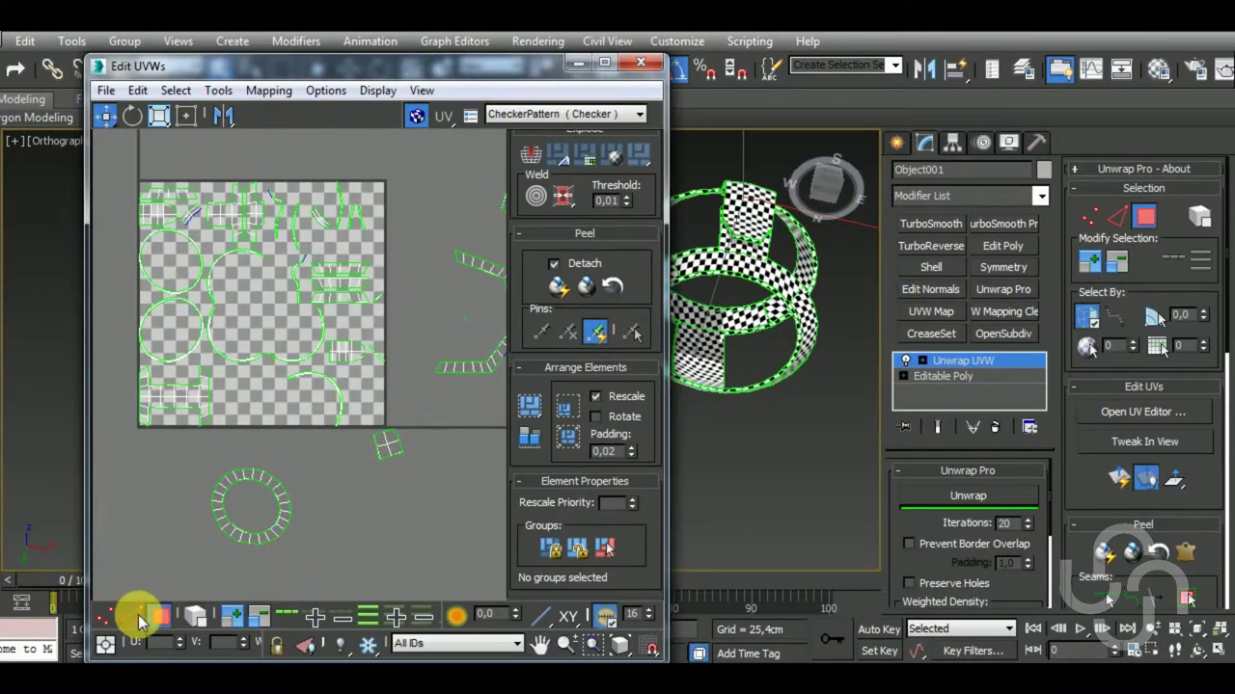
{"action": "scroll", "coordinate": [381, 514], "scroll_direction": "up", "scroll_amount": 2}
{"action": "scroll", "coordinate": [289, 322], "scroll_direction": "up", "scroll_amount": 3}
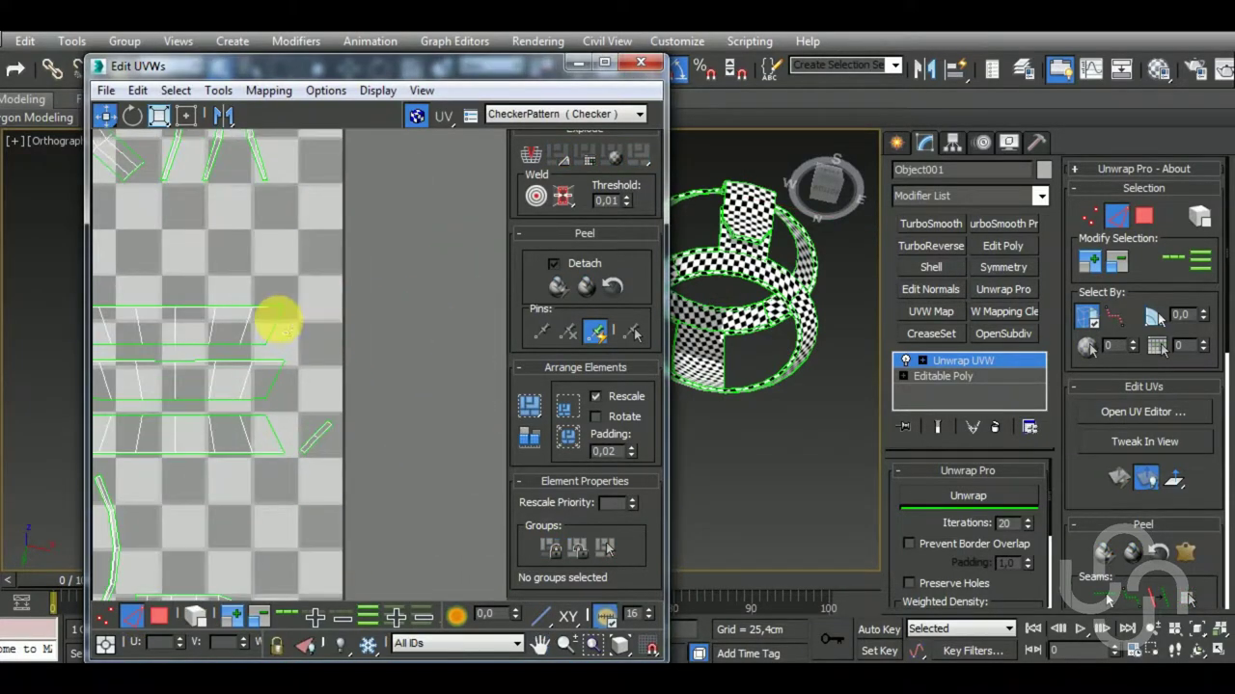
{"action": "key", "text": "shift+s"}
{"action": "left_click", "coordinate": [403, 497]}
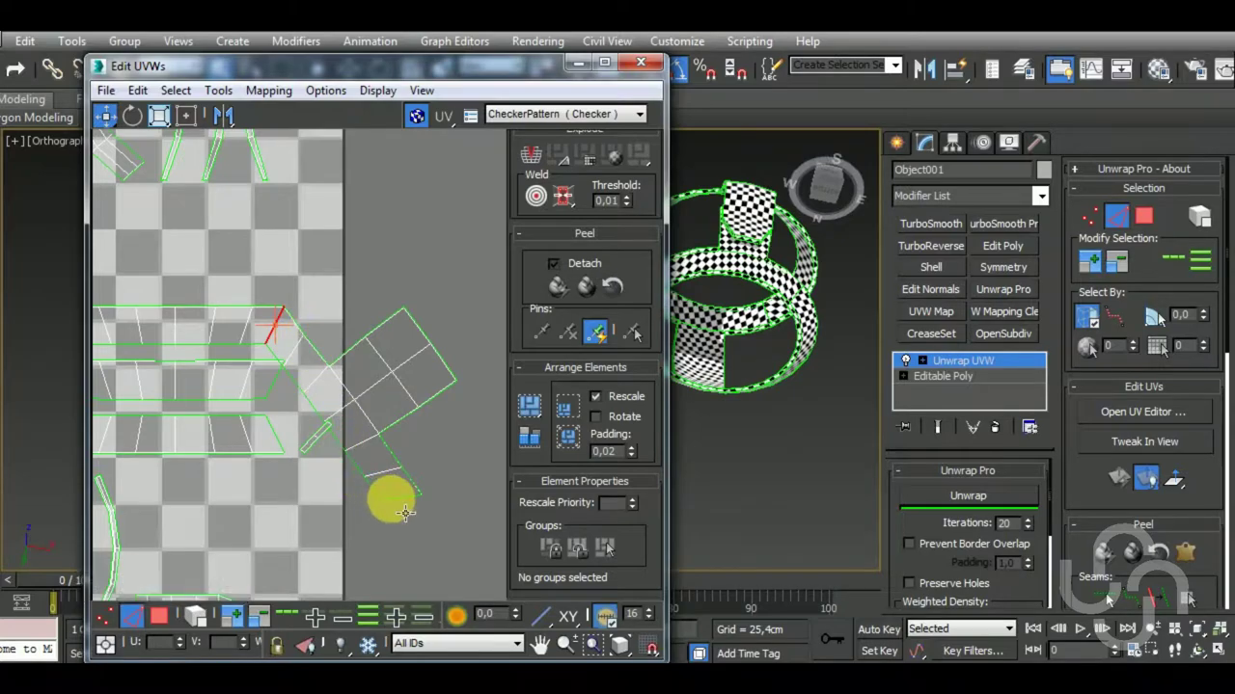
{"action": "key", "text": "shift+s"}
{"action": "middle_click_drag", "start_coordinate": [375, 511], "coordinate": [378, 217]}
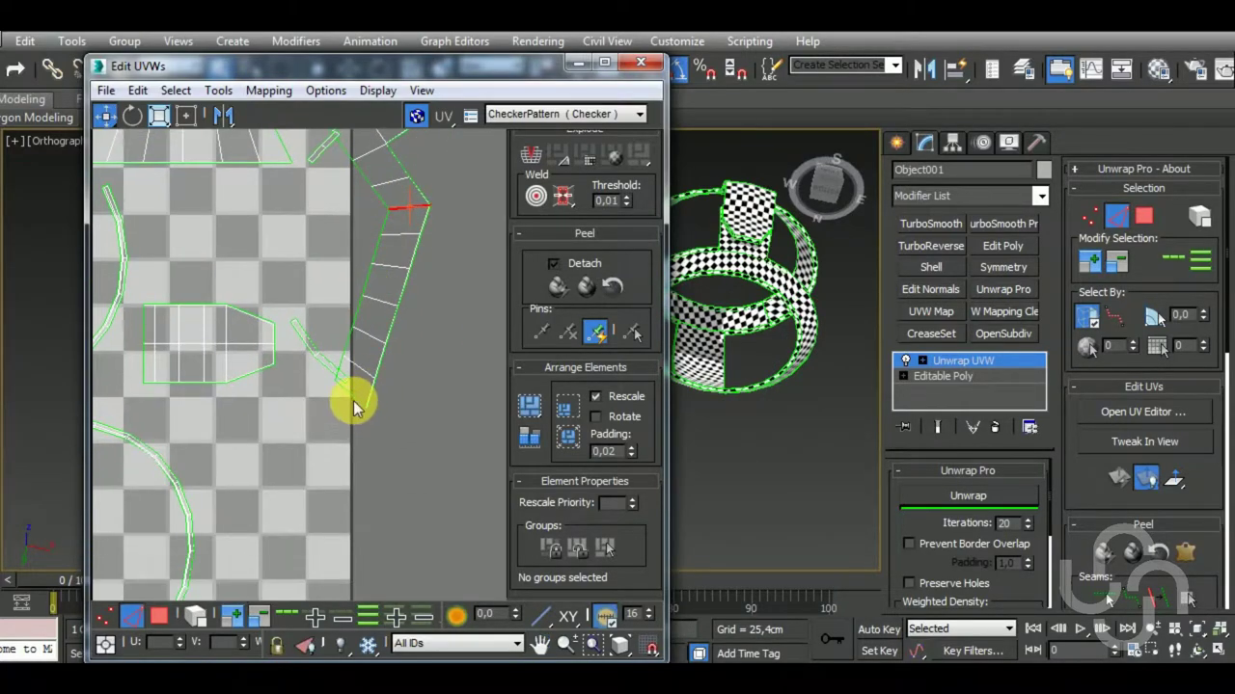
{"action": "key", "text": "shift+s"}
{"action": "scroll", "coordinate": [376, 400], "scroll_direction": "down", "scroll_amount": 3}
{"action": "scroll", "coordinate": [381, 386], "scroll_direction": "down", "scroll_amount": 2}
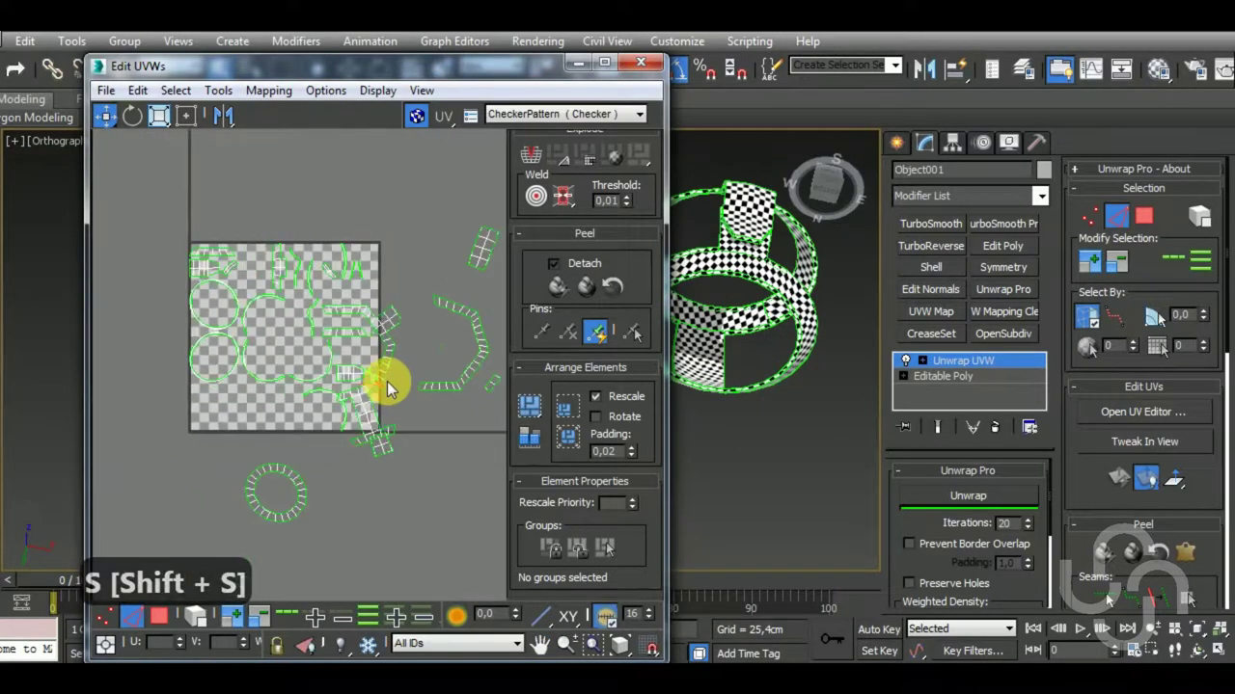
{"action": "left_click", "coordinate": [160, 615]}
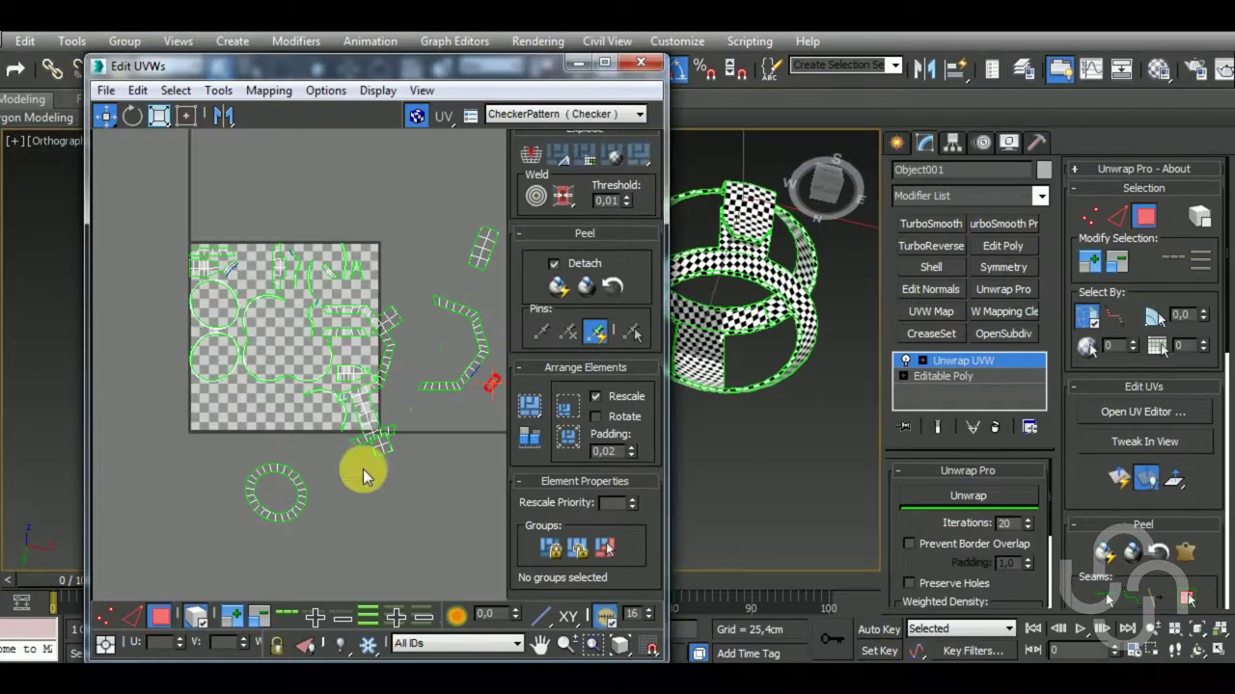
Unwrap the right-hand arc shell and stitch it onto the upper strip.
{"action": "left_click", "coordinate": [470, 353]}
{"action": "left_click", "coordinate": [1004, 494]}
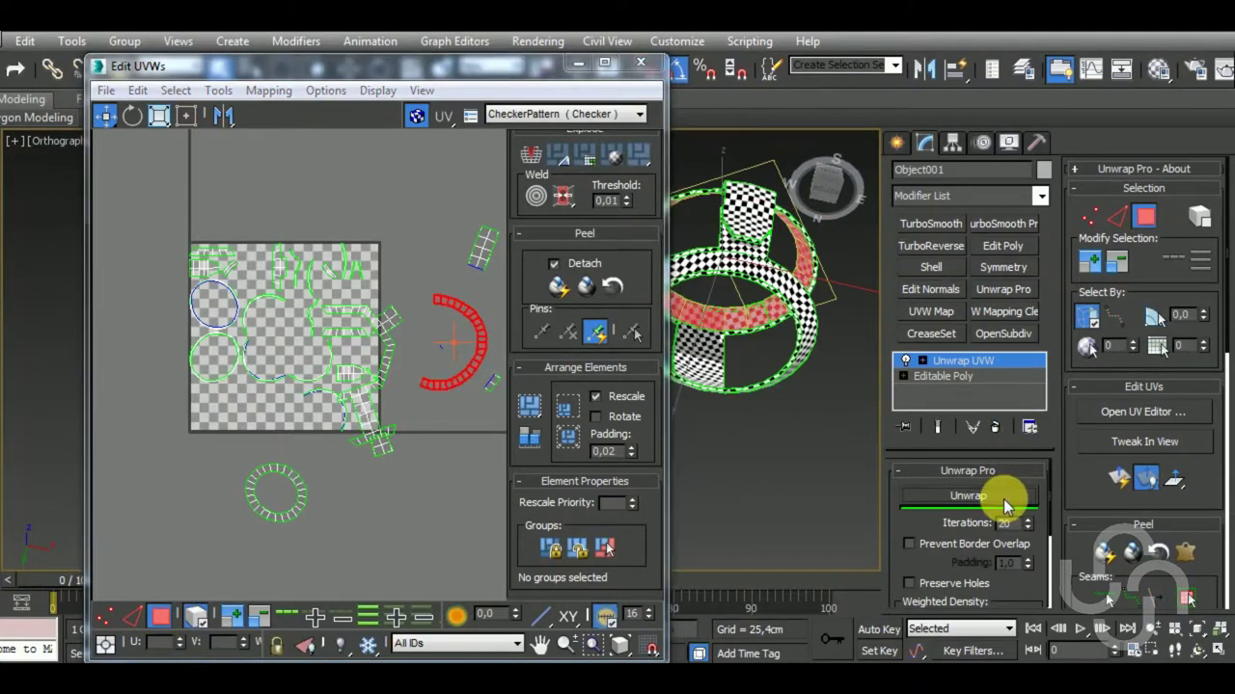
{"action": "left_click", "coordinate": [133, 615]}
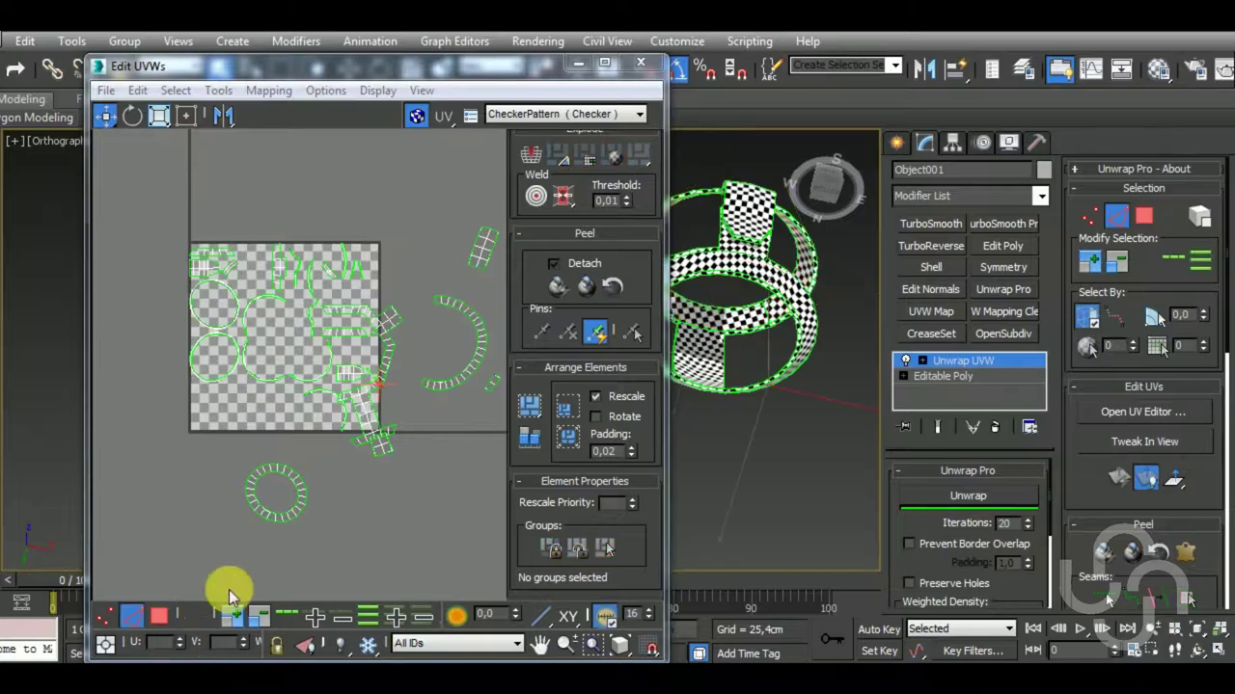
{"action": "scroll", "coordinate": [405, 444], "scroll_direction": "up", "scroll_amount": 4}
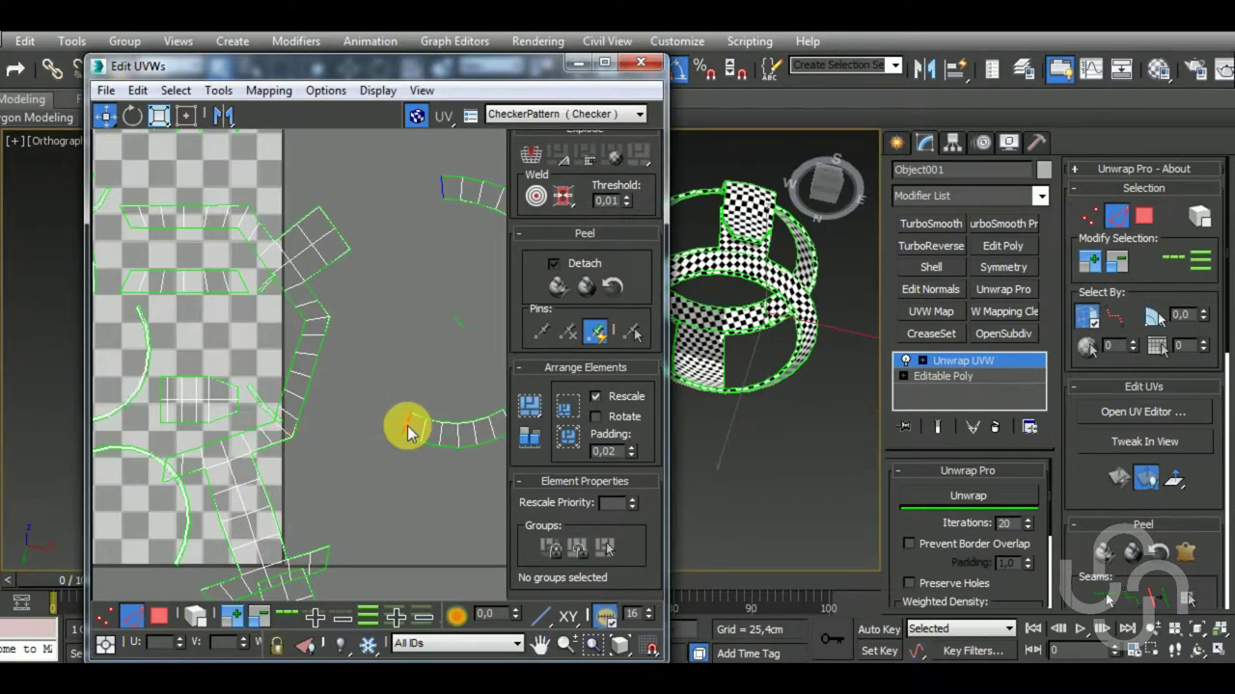
{"action": "key", "text": "shift+s"}
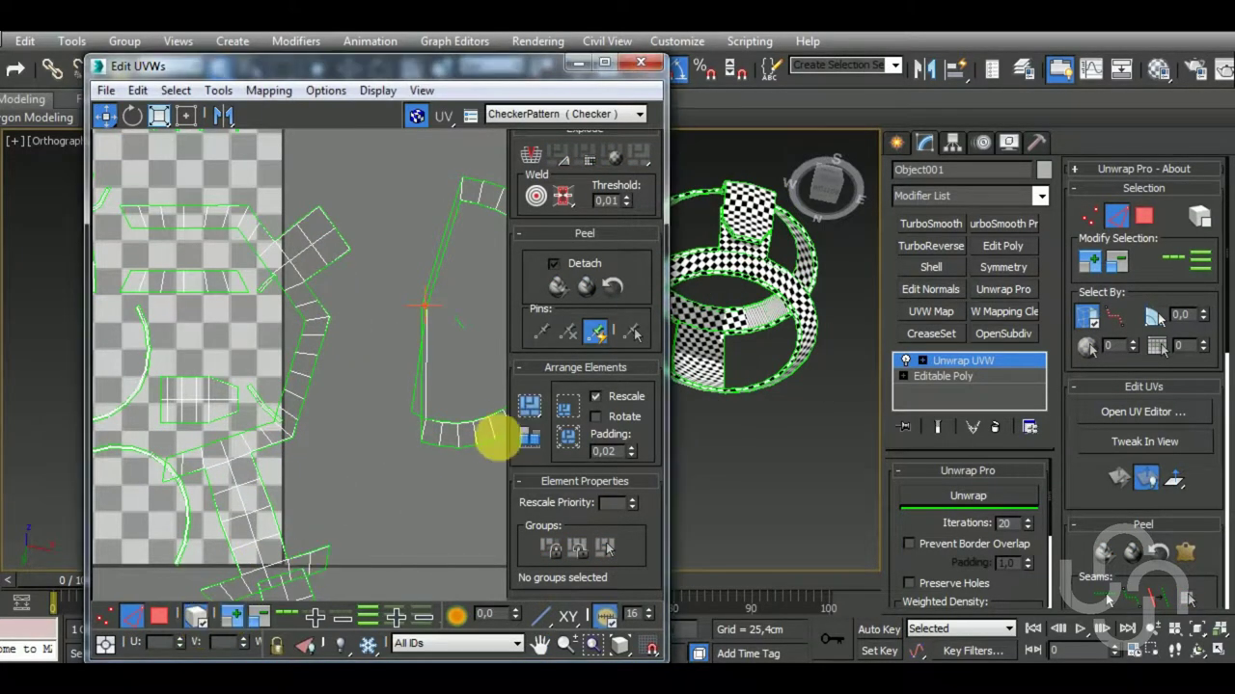
Unwrap the stitched shell into a circular ring and move the L-shaped shell below the UV square.
{"action": "left_click", "coordinate": [493, 434]}
{"action": "left_click", "coordinate": [965, 495]}
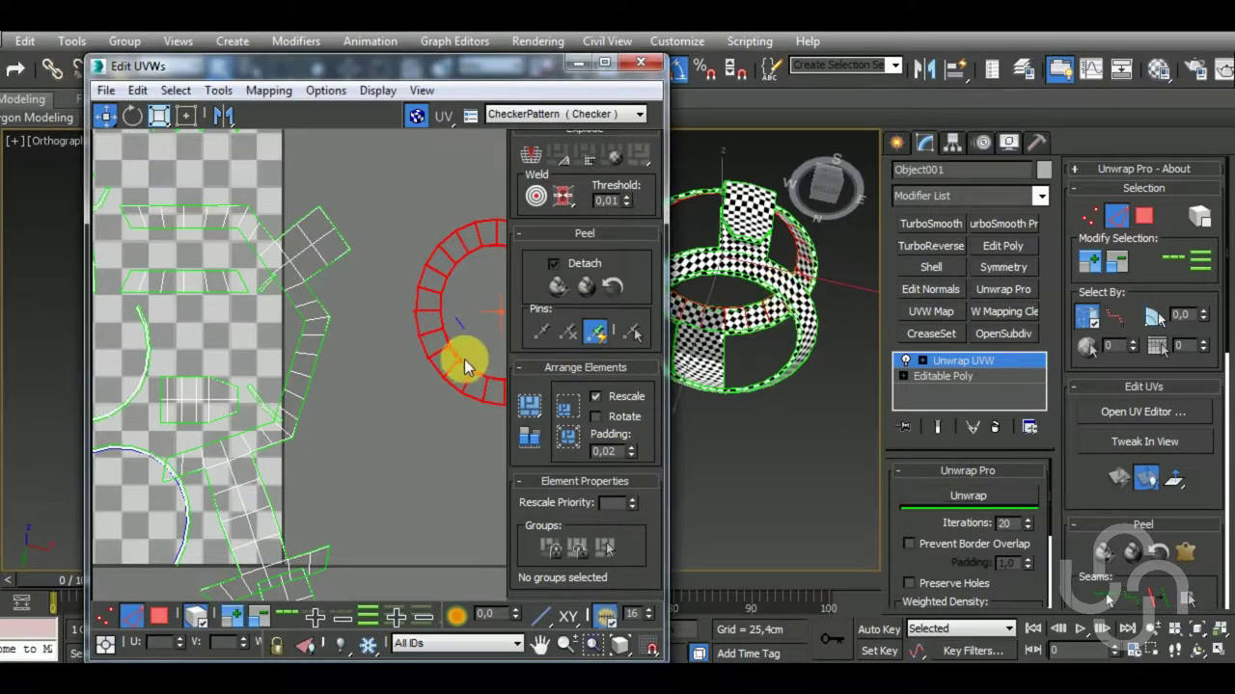
{"action": "scroll", "coordinate": [394, 283], "scroll_direction": "down", "scroll_amount": 3}
{"action": "left_click", "coordinate": [326, 320]}
{"action": "left_click", "coordinate": [293, 321]}
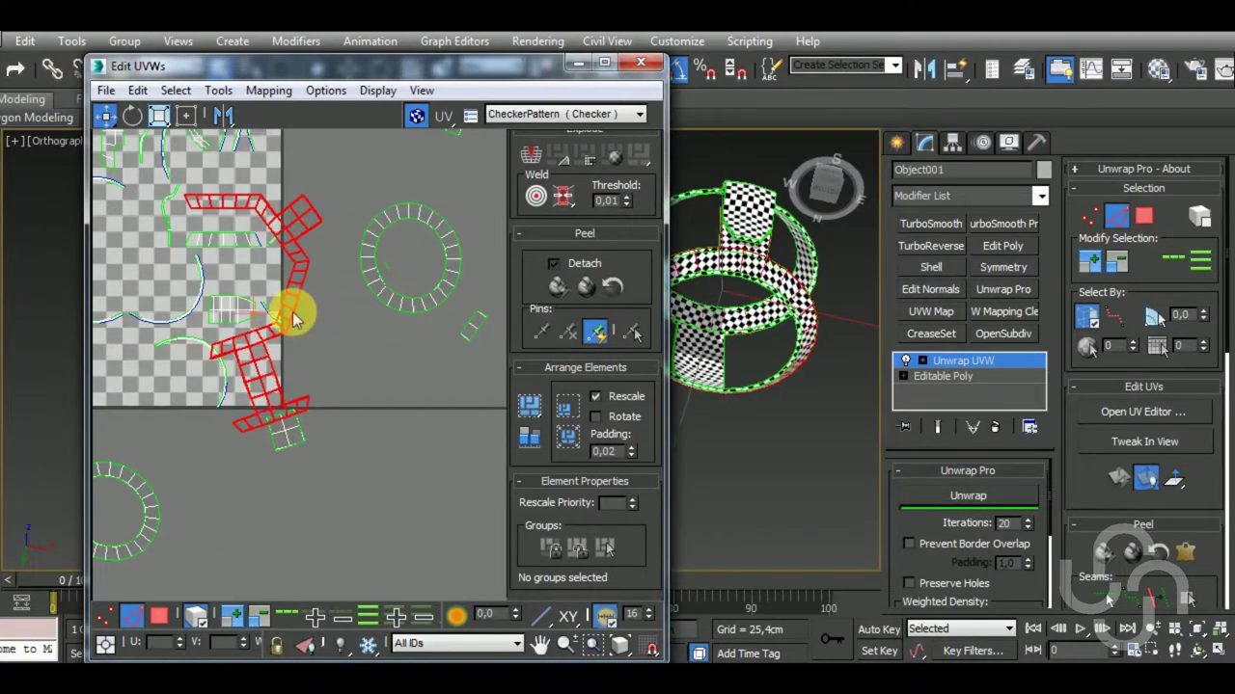
{"action": "left_click_drag", "start_coordinate": [311, 321], "coordinate": [407, 567]}
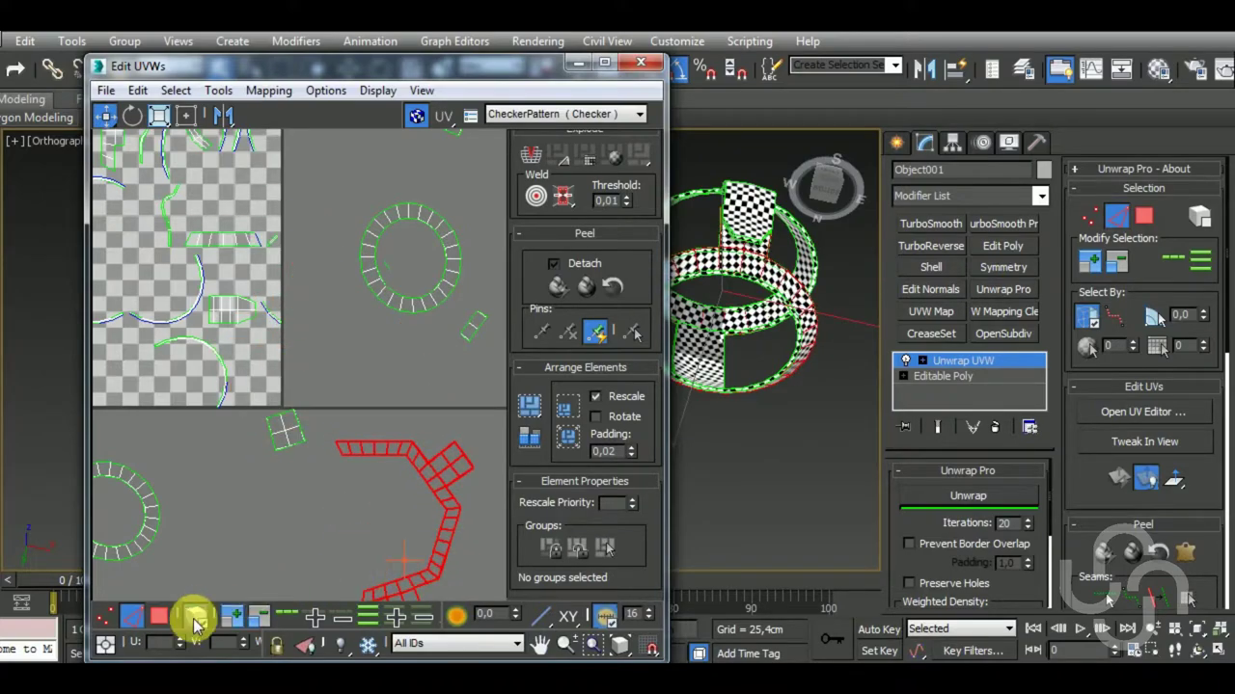
Detach the small stray face below the strip and move it away up-right.
{"action": "left_click", "coordinate": [160, 618]}
{"action": "middle_click_drag", "start_coordinate": [336, 501], "coordinate": [301, 367]}
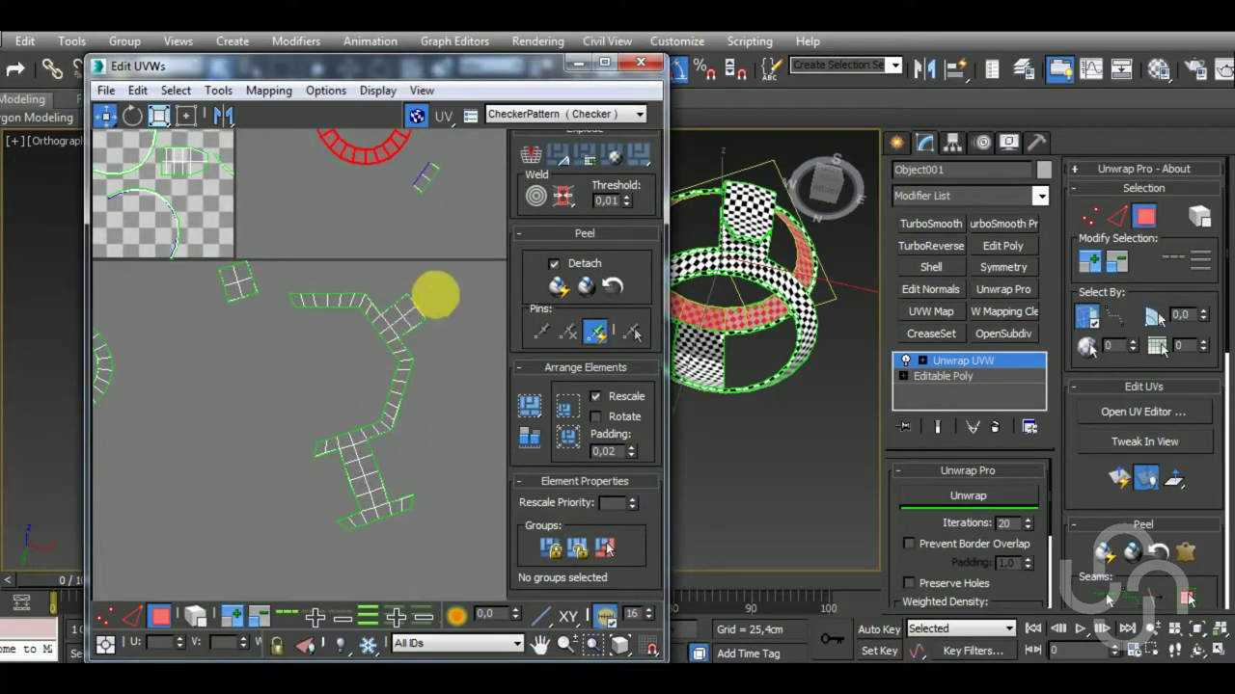
{"action": "left_click_drag", "start_coordinate": [393, 321], "coordinate": [435, 335]}
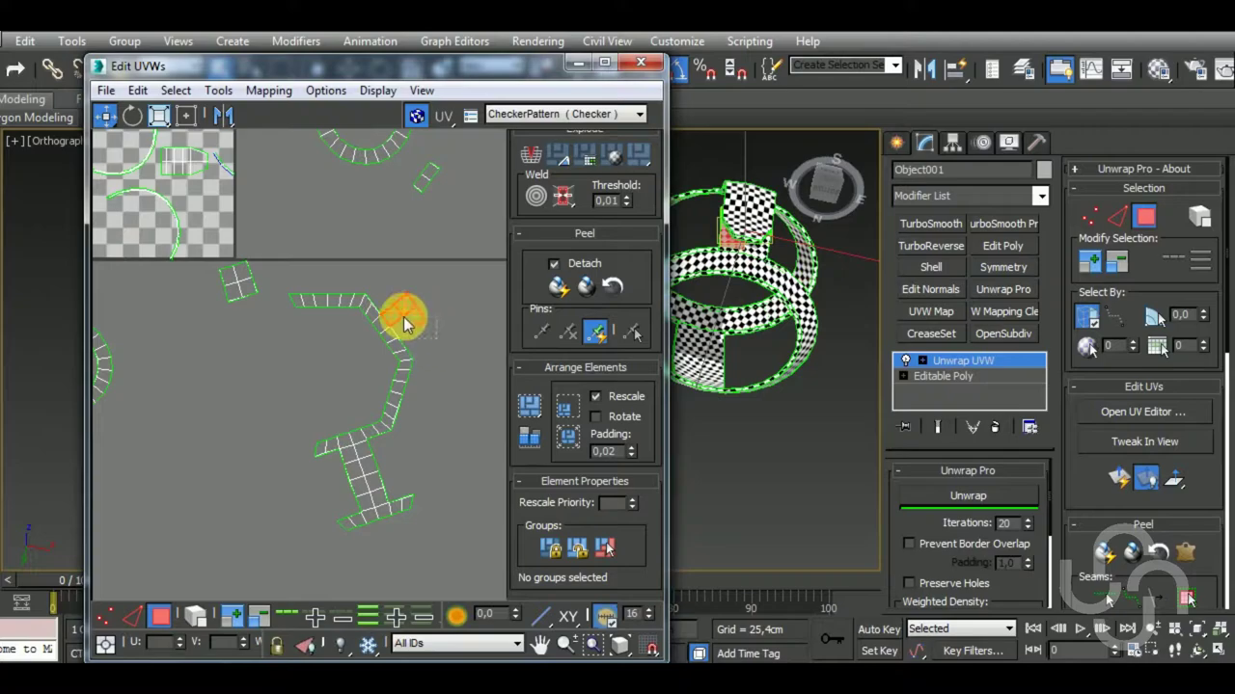
{"action": "right_click", "coordinate": [405, 312]}
{"action": "left_click", "coordinate": [386, 351]}
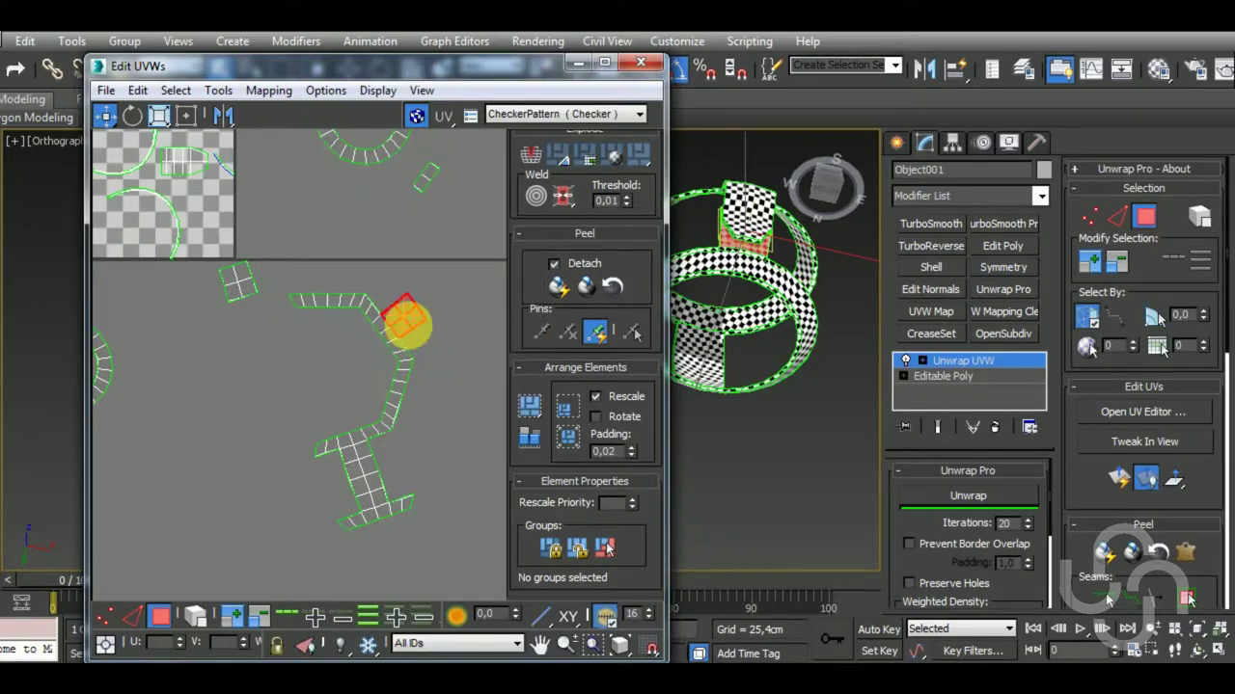
{"action": "left_click_drag", "start_coordinate": [405, 313], "coordinate": [466, 241]}
{"action": "middle_click_drag", "start_coordinate": [442, 505], "coordinate": [442, 432]}
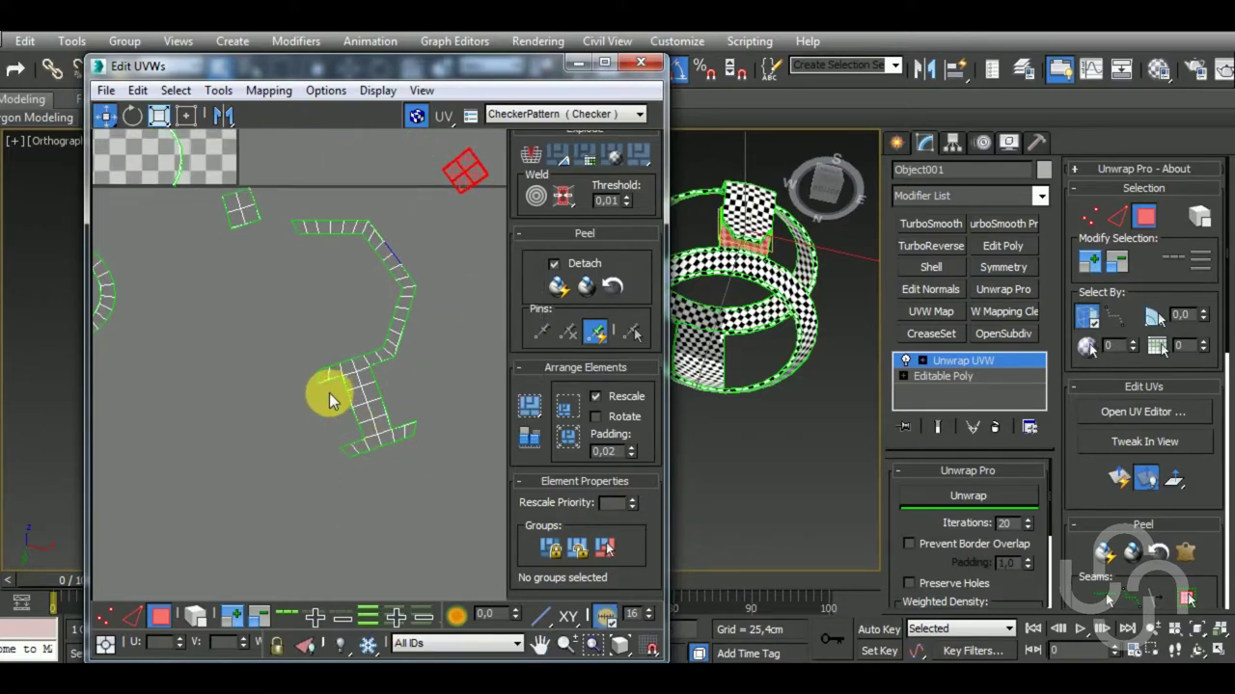
Break the gridded end piece off the strip and move it down.
{"action": "left_click", "coordinate": [341, 393]}
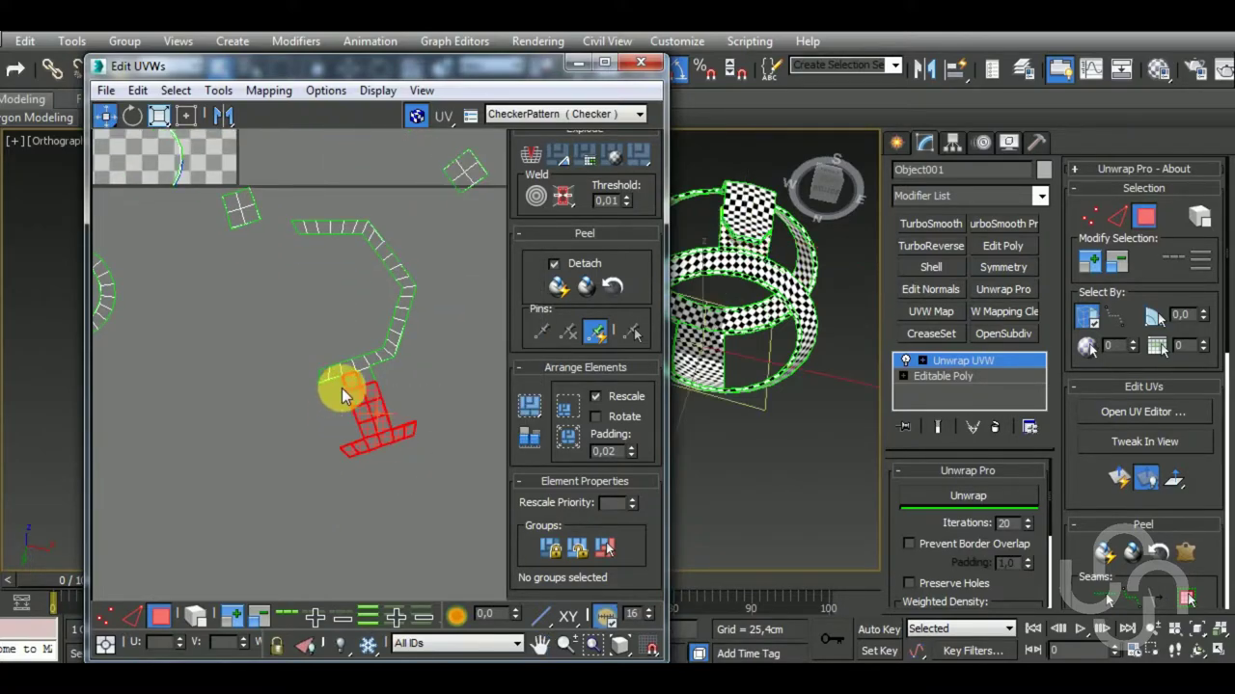
{"action": "right_click", "coordinate": [378, 427]}
{"action": "left_click", "coordinate": [352, 447]}
{"action": "left_click_drag", "start_coordinate": [399, 435], "coordinate": [361, 527]}
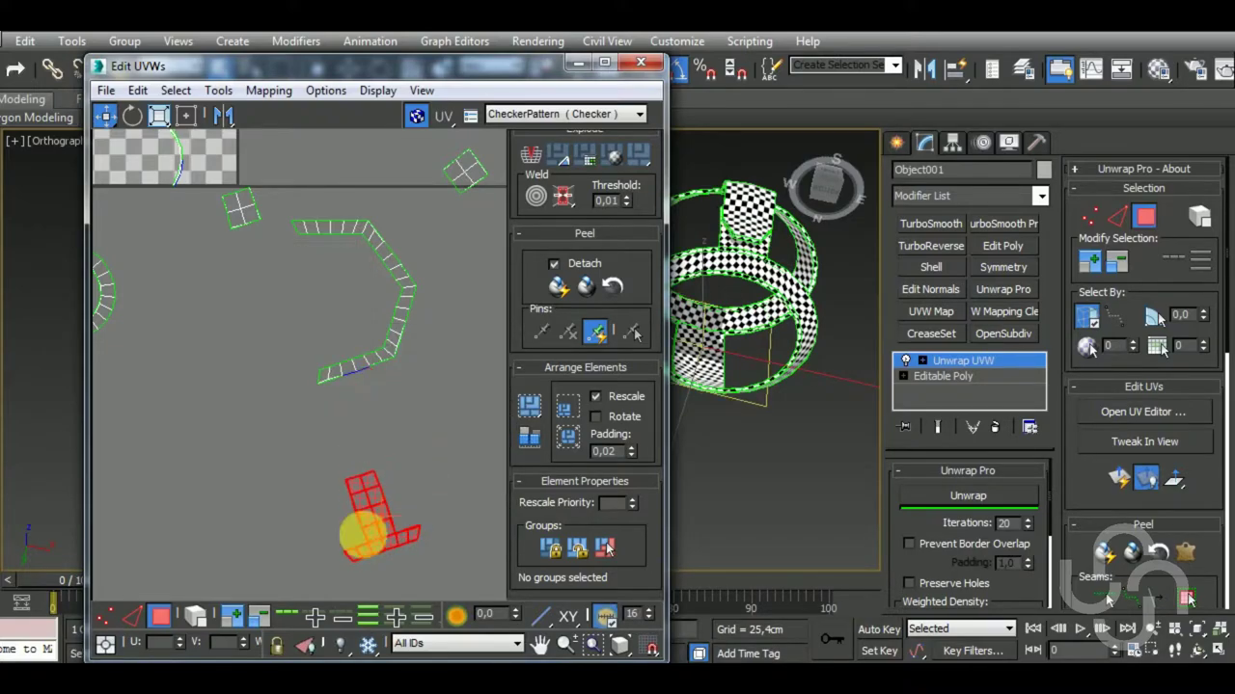
{"action": "left_click", "coordinate": [132, 615]}
{"action": "middle_click_drag", "start_coordinate": [325, 388], "coordinate": [359, 436]}
{"action": "scroll", "coordinate": [348, 432], "scroll_direction": "up", "scroll_amount": 2}
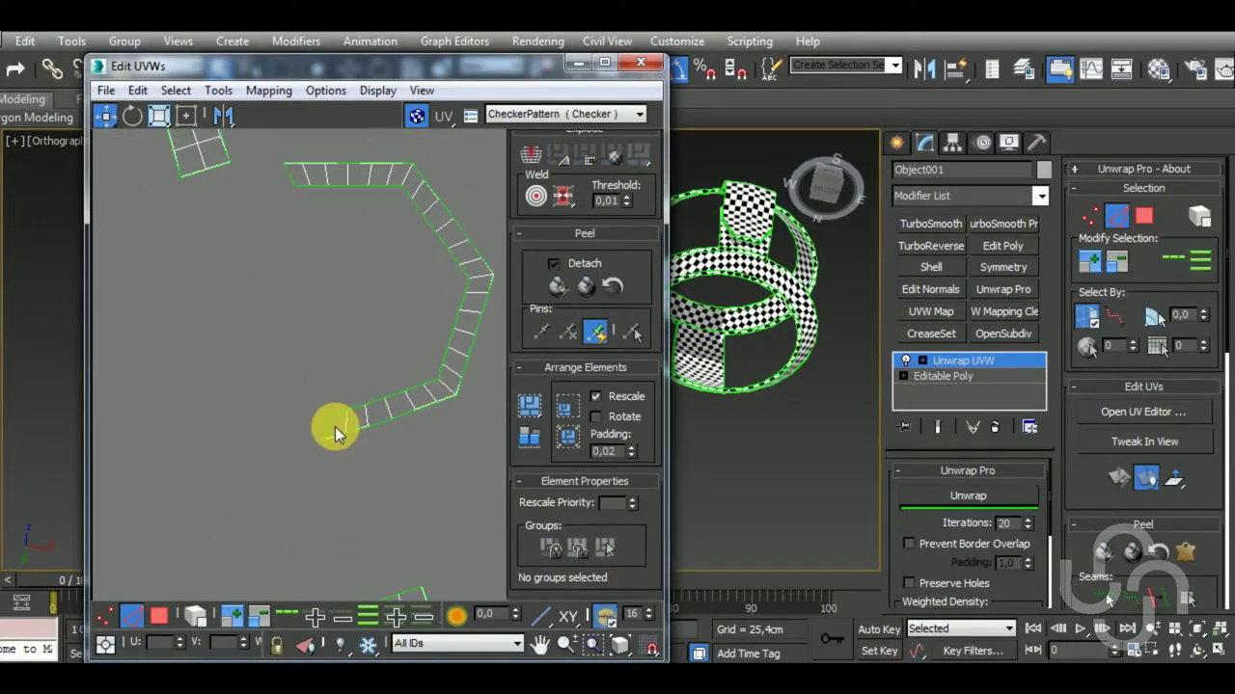
Stitch the strip's open ends into a closed loop and unwrap that shell into an even ring.
{"action": "key", "text": "shift+s"}
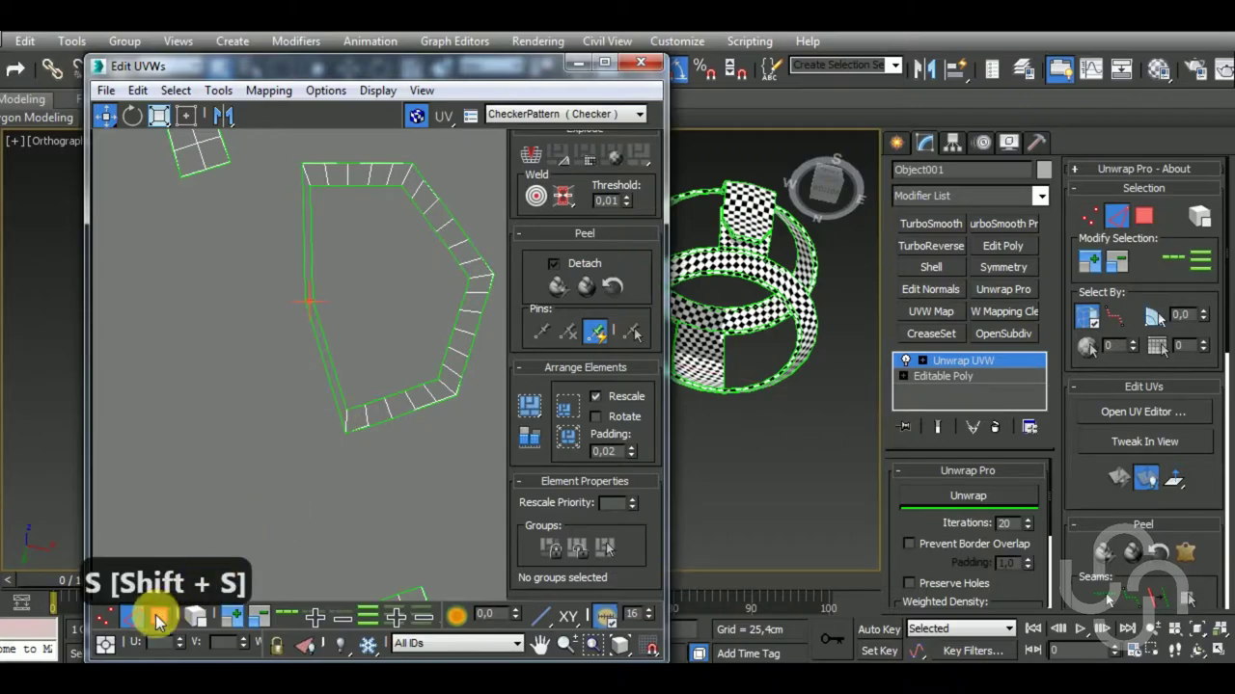
{"action": "left_click", "coordinate": [160, 615]}
{"action": "left_click", "coordinate": [198, 618]}
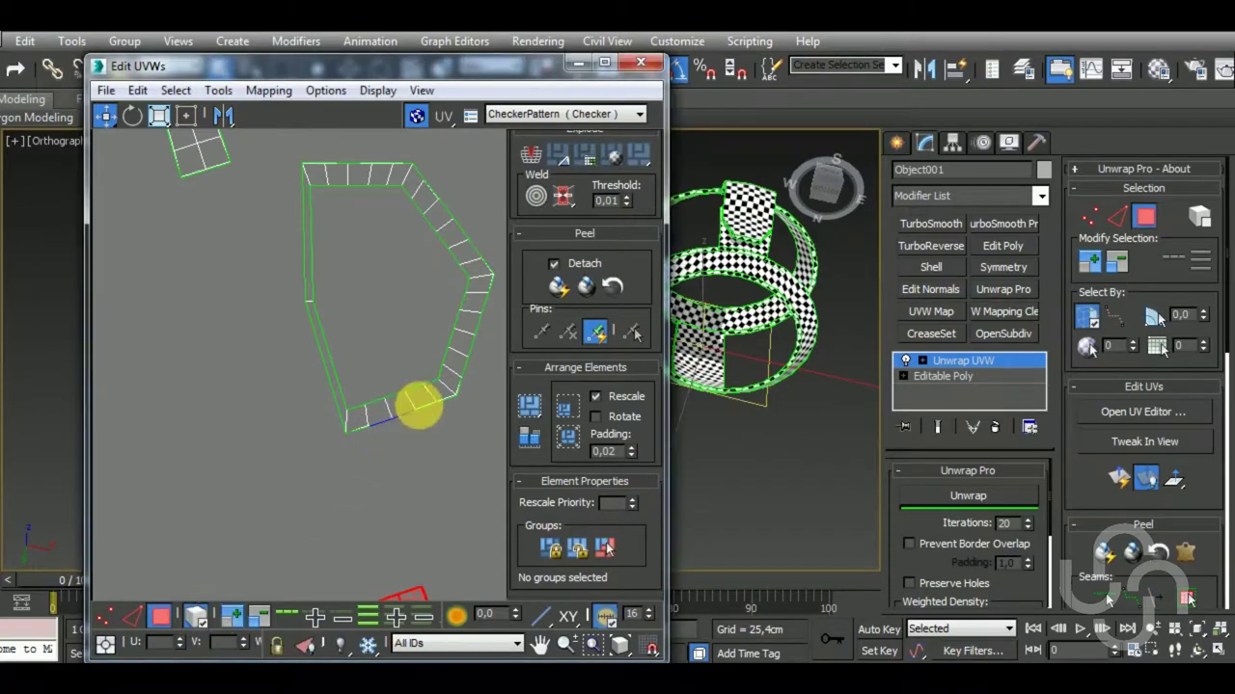
{"action": "left_click", "coordinate": [419, 403]}
{"action": "left_click", "coordinate": [1003, 498]}
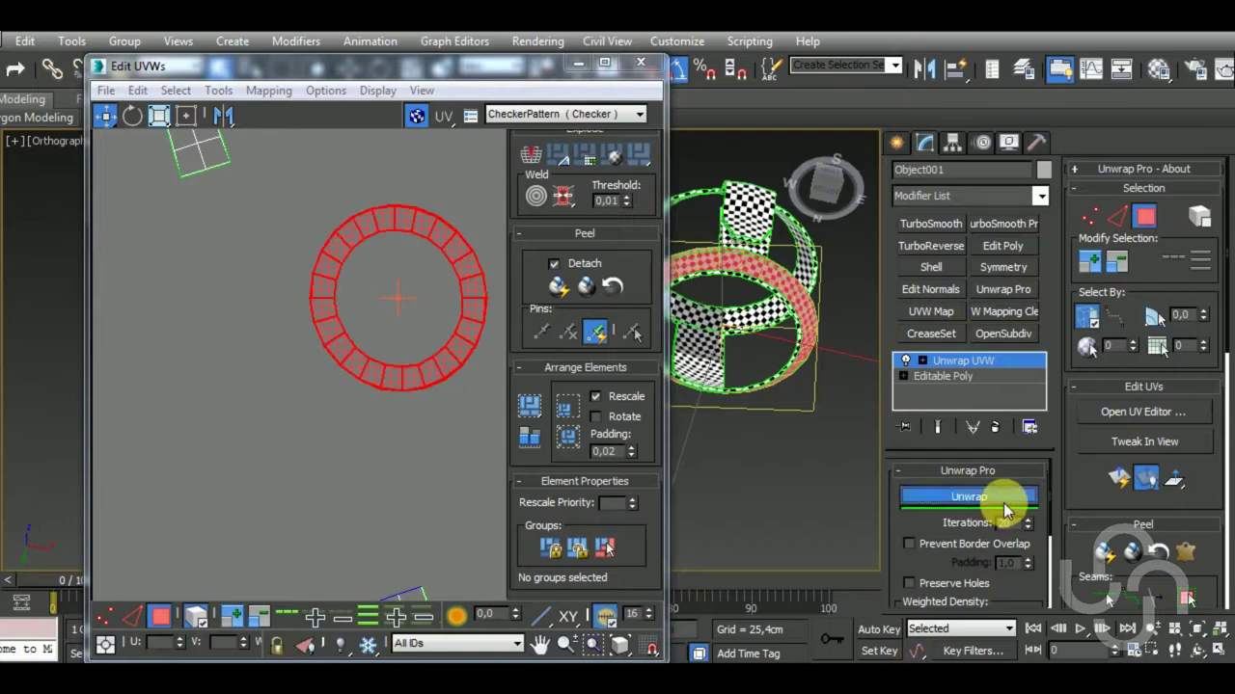
{"action": "scroll", "coordinate": [300, 384], "scroll_direction": "down", "scroll_amount": 5}
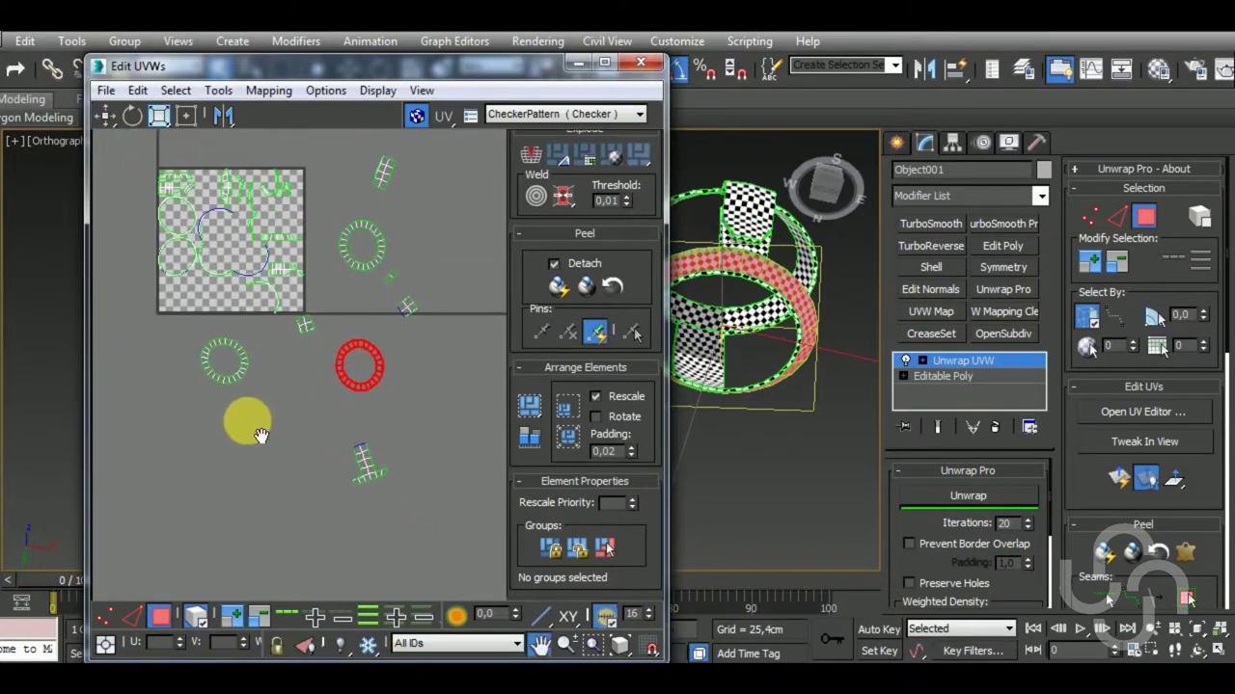
{"action": "middle_click_drag", "start_coordinate": [272, 344], "coordinate": [289, 408]}
{"action": "scroll", "coordinate": [318, 339], "scroll_direction": "up", "scroll_amount": 3}
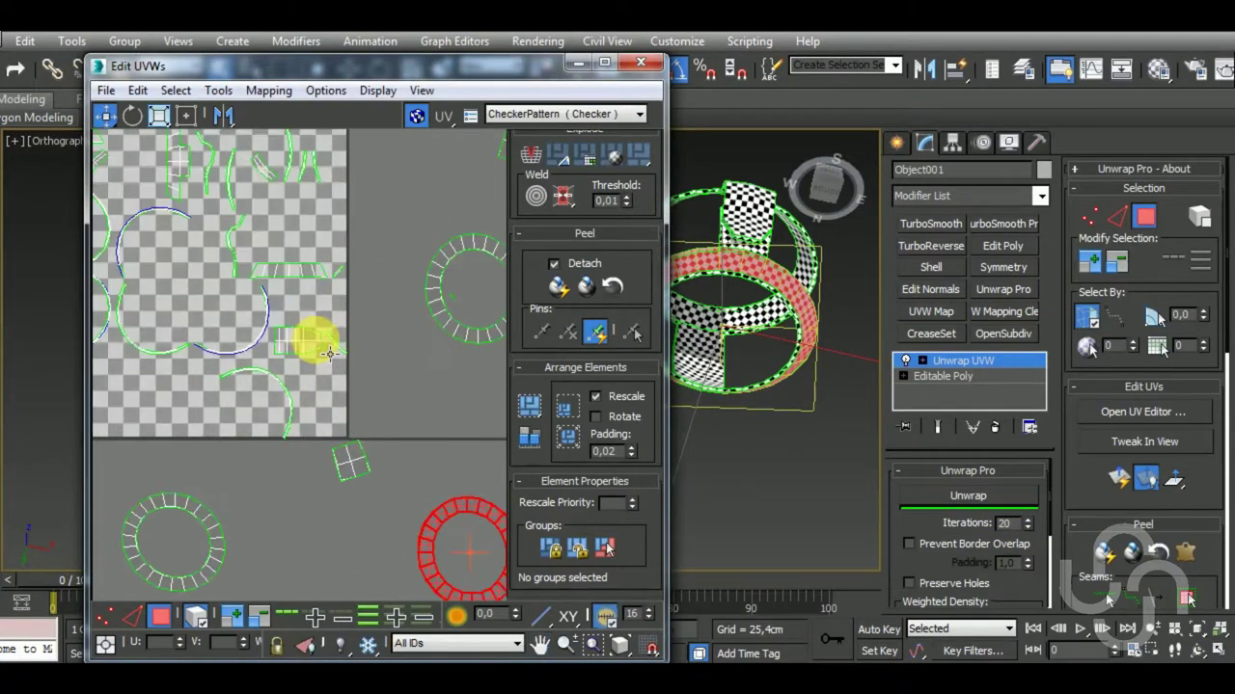
{"action": "scroll", "coordinate": [317, 339], "scroll_direction": "up", "scroll_amount": 3}
Stitch the remaining strap strips onto their neighbouring strips along the shared edges.
{"action": "left_click", "coordinate": [132, 614]}
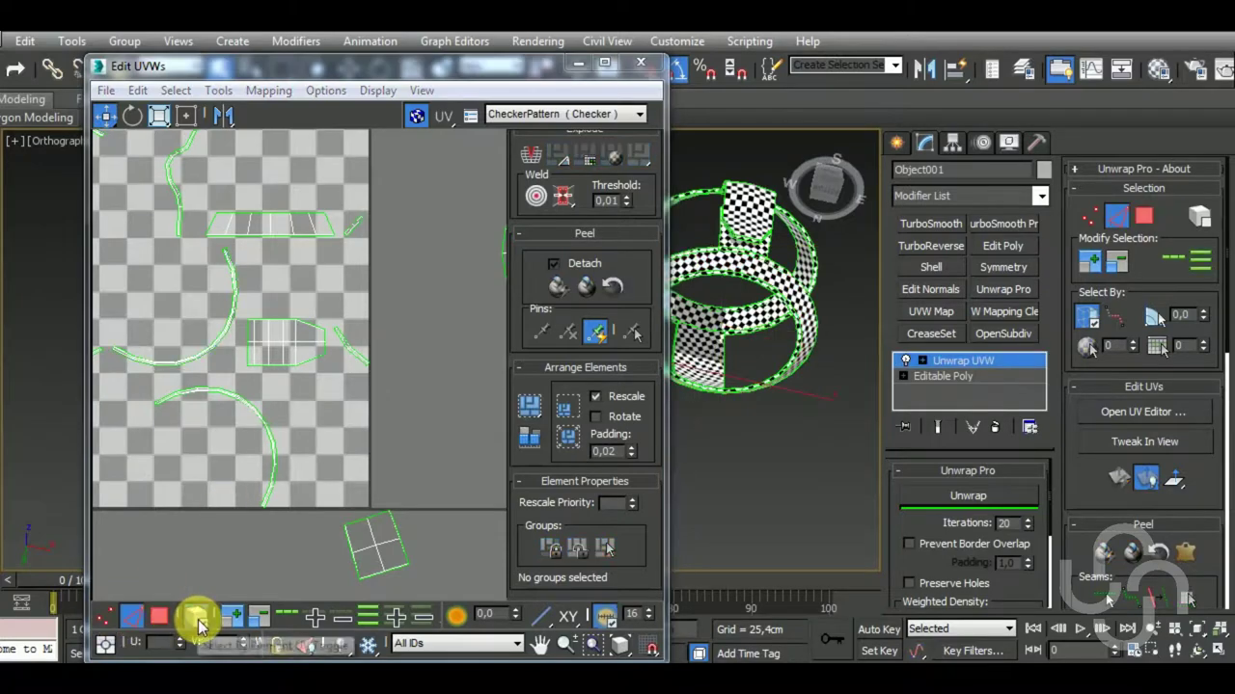
{"action": "scroll", "coordinate": [317, 482], "scroll_direction": "up", "scroll_amount": 2}
{"action": "scroll", "coordinate": [298, 338], "scroll_direction": "up", "scroll_amount": 2}
{"action": "key", "text": "shift+s"}
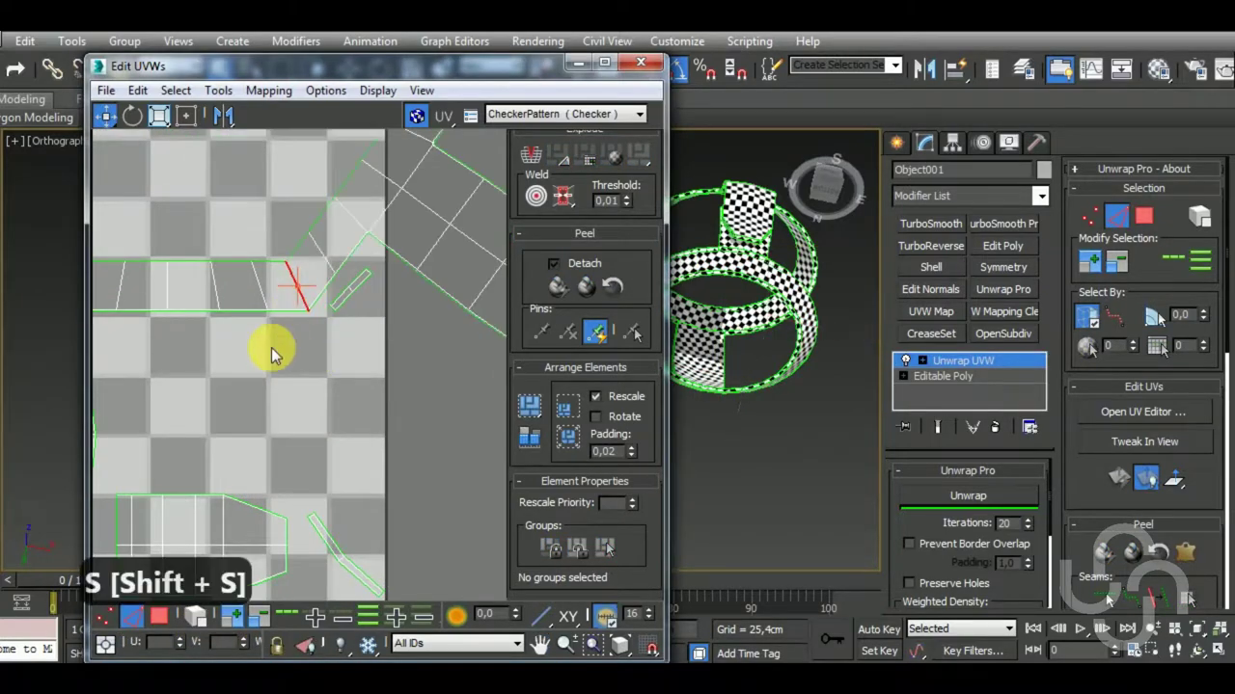
{"action": "scroll", "coordinate": [289, 328], "scroll_direction": "down", "scroll_amount": 2}
{"action": "key", "text": "shift+s"}
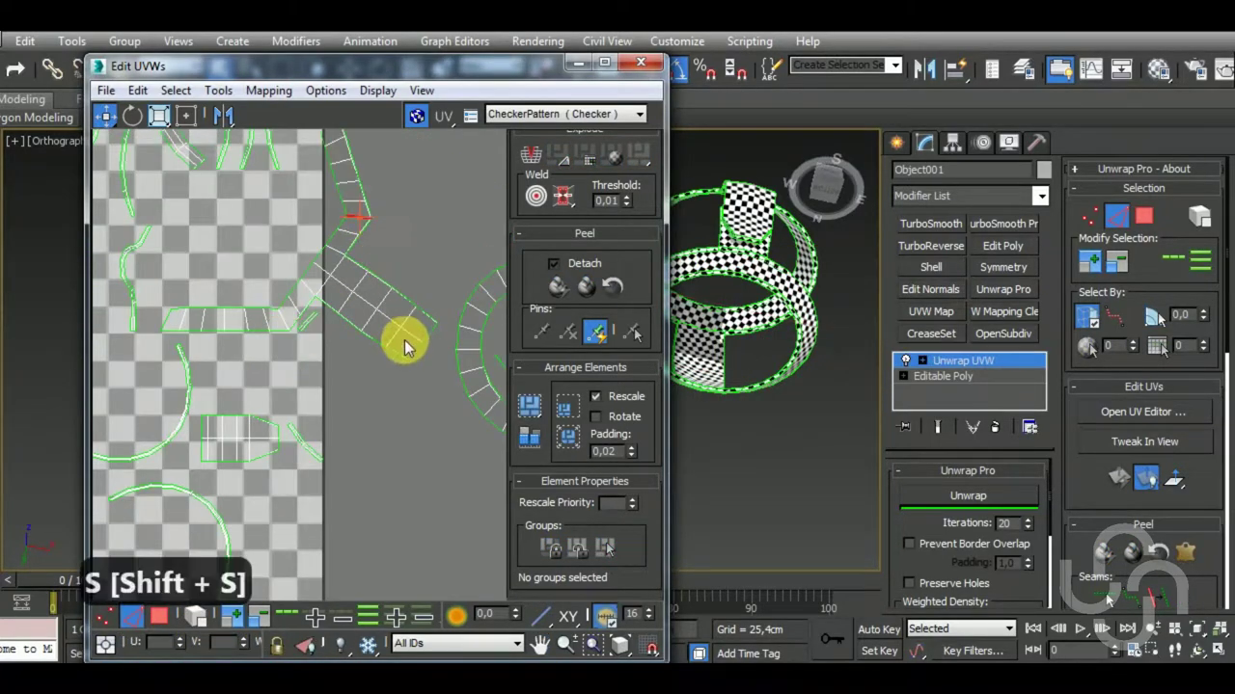
{"action": "scroll", "coordinate": [394, 289], "scroll_direction": "down", "scroll_amount": 3}
{"action": "scroll", "coordinate": [377, 309], "scroll_direction": "up", "scroll_amount": 3}
{"action": "scroll", "coordinate": [384, 301], "scroll_direction": "up", "scroll_amount": 1}
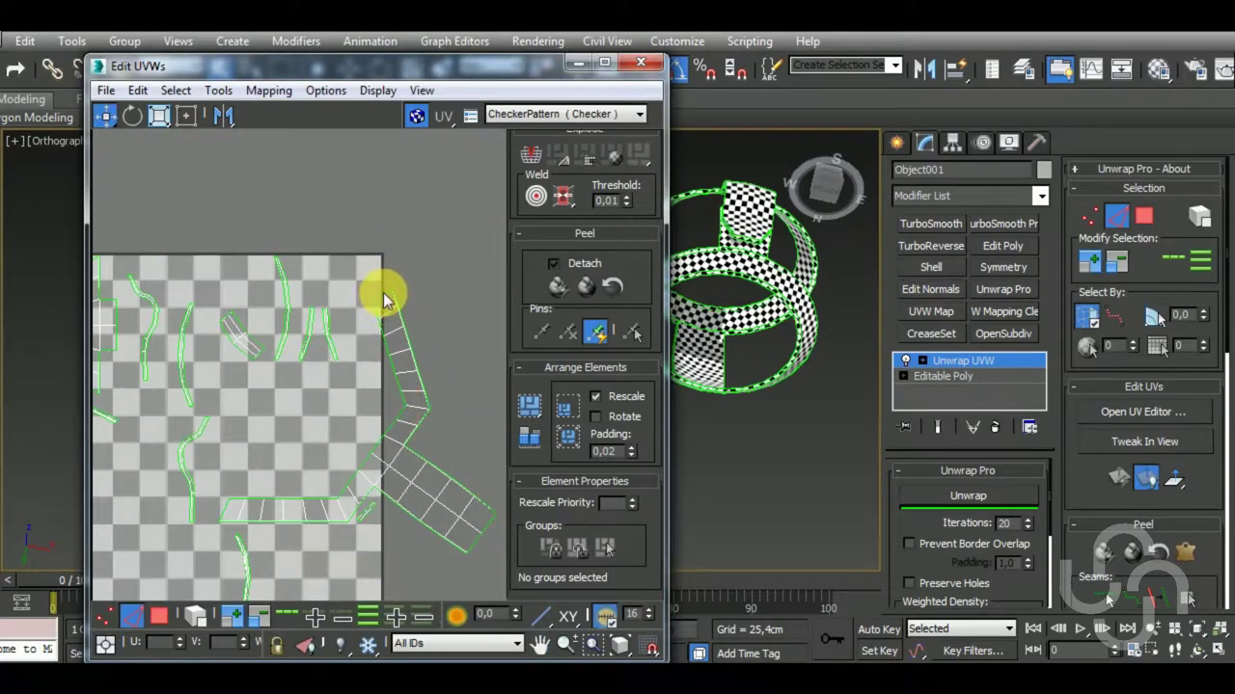
{"action": "key", "text": "shift+s"}
{"action": "scroll", "coordinate": [390, 289], "scroll_direction": "down", "scroll_amount": 2}
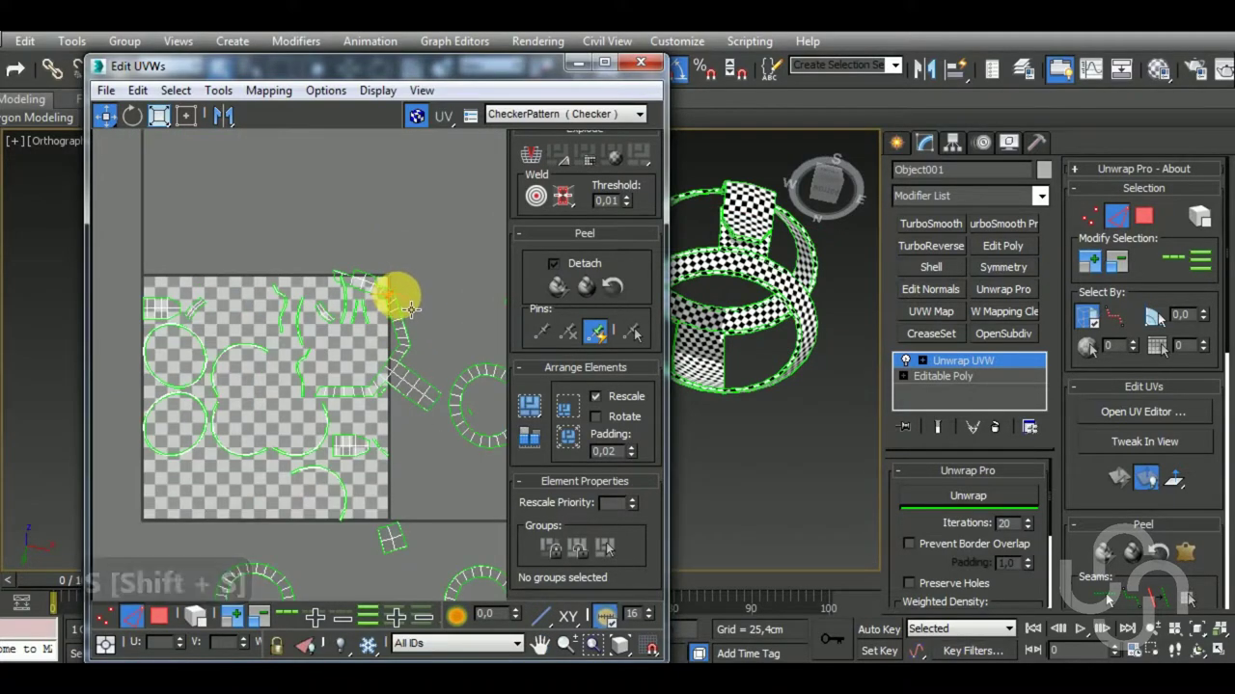
Move the Y-shaped strip shell out above the checker square.
{"action": "left_click", "coordinate": [197, 616]}
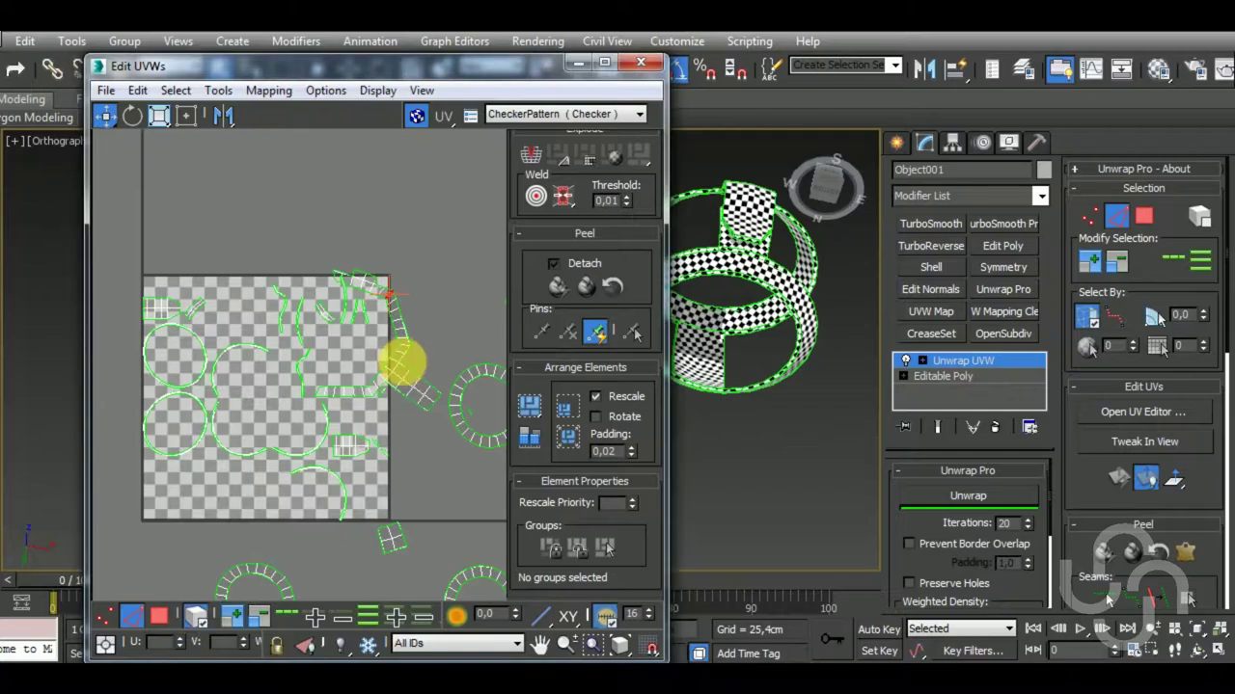
{"action": "left_click", "coordinate": [399, 357]}
{"action": "scroll", "coordinate": [403, 357], "scroll_direction": "down", "scroll_amount": 1}
{"action": "left_click_drag", "start_coordinate": [416, 369], "coordinate": [415, 229]}
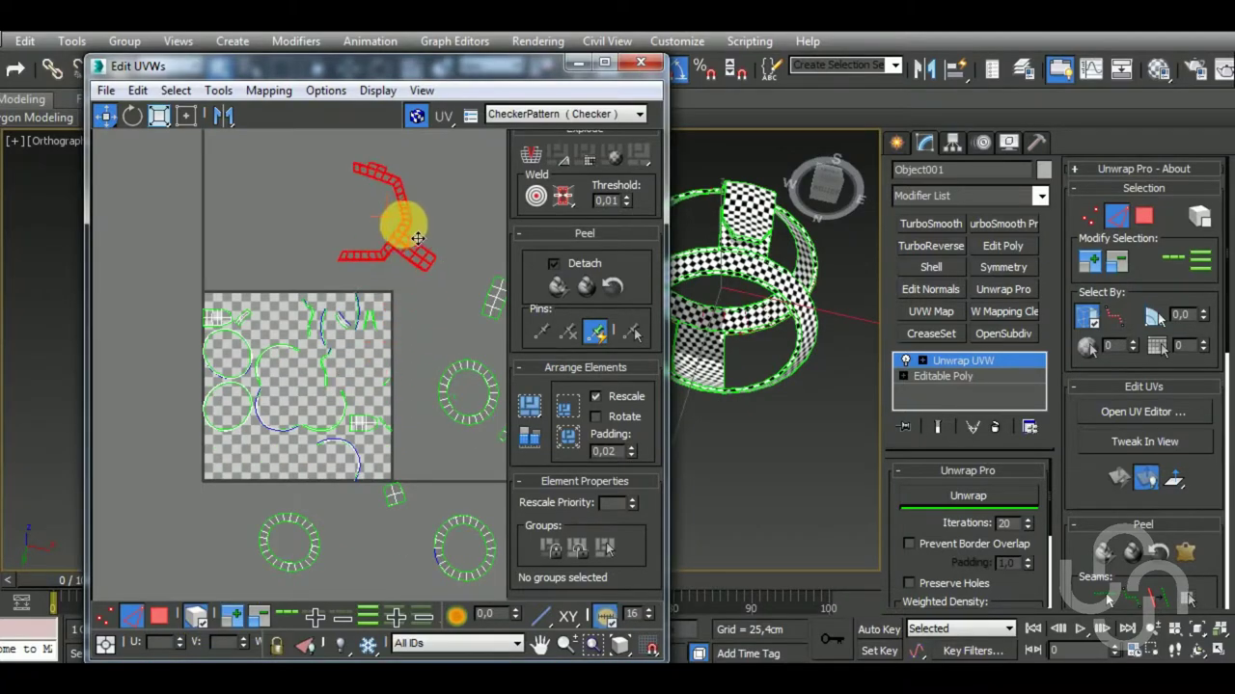
Select the Y-junction faces and try detaching and moving them, undoing both attempts.
{"action": "left_click", "coordinate": [159, 617]}
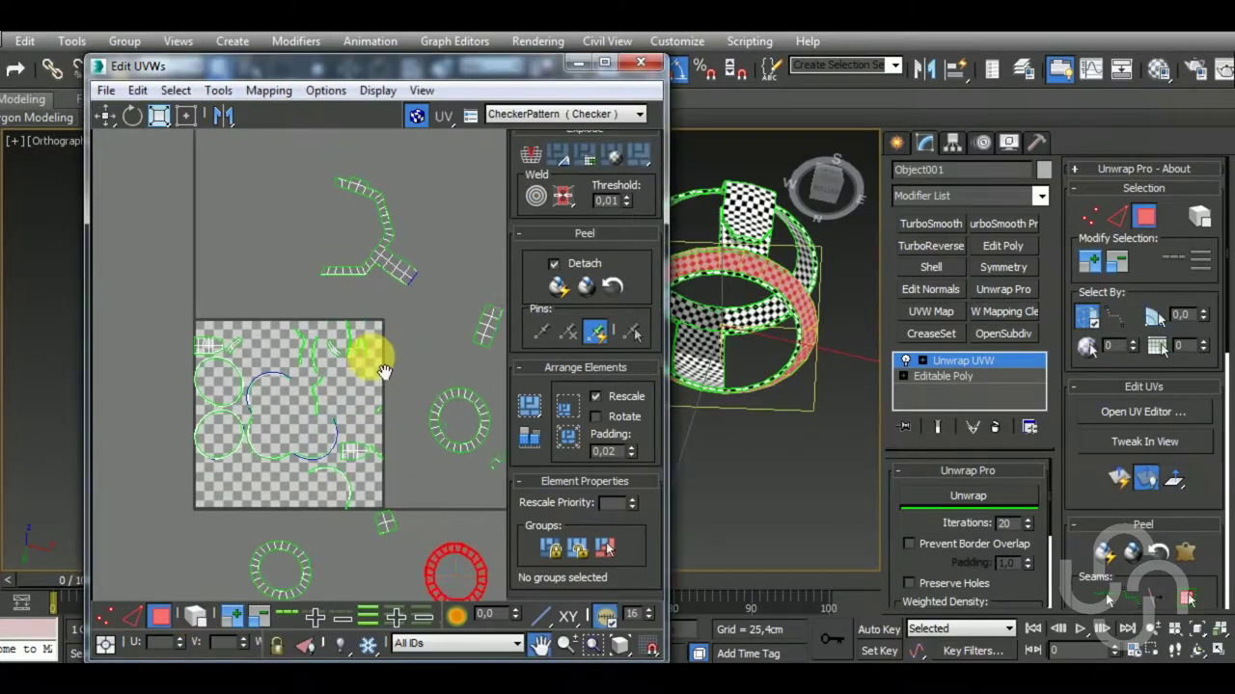
{"action": "scroll", "coordinate": [381, 349], "scroll_direction": "up", "scroll_amount": 2}
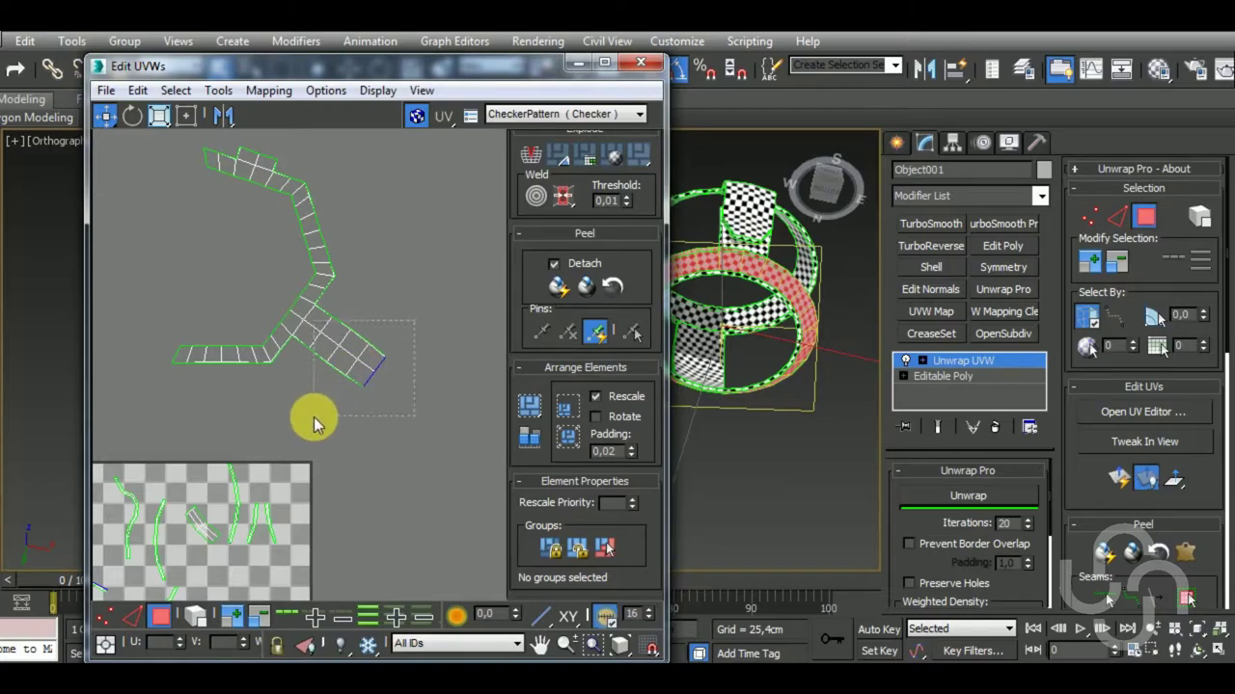
{"action": "left_click_drag", "start_coordinate": [313, 421], "coordinate": [311, 417]}
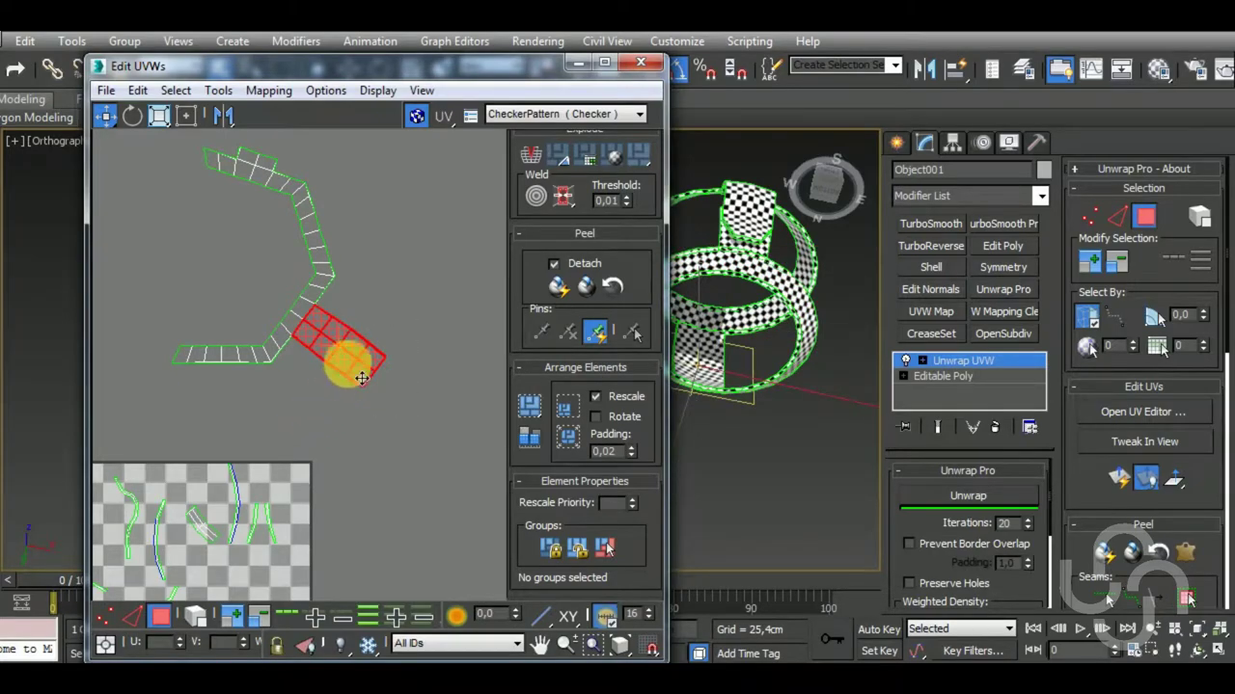
{"action": "right_click", "coordinate": [361, 378]}
{"action": "left_click", "coordinate": [270, 399]}
{"action": "left_click_drag", "start_coordinate": [376, 372], "coordinate": [401, 428]}
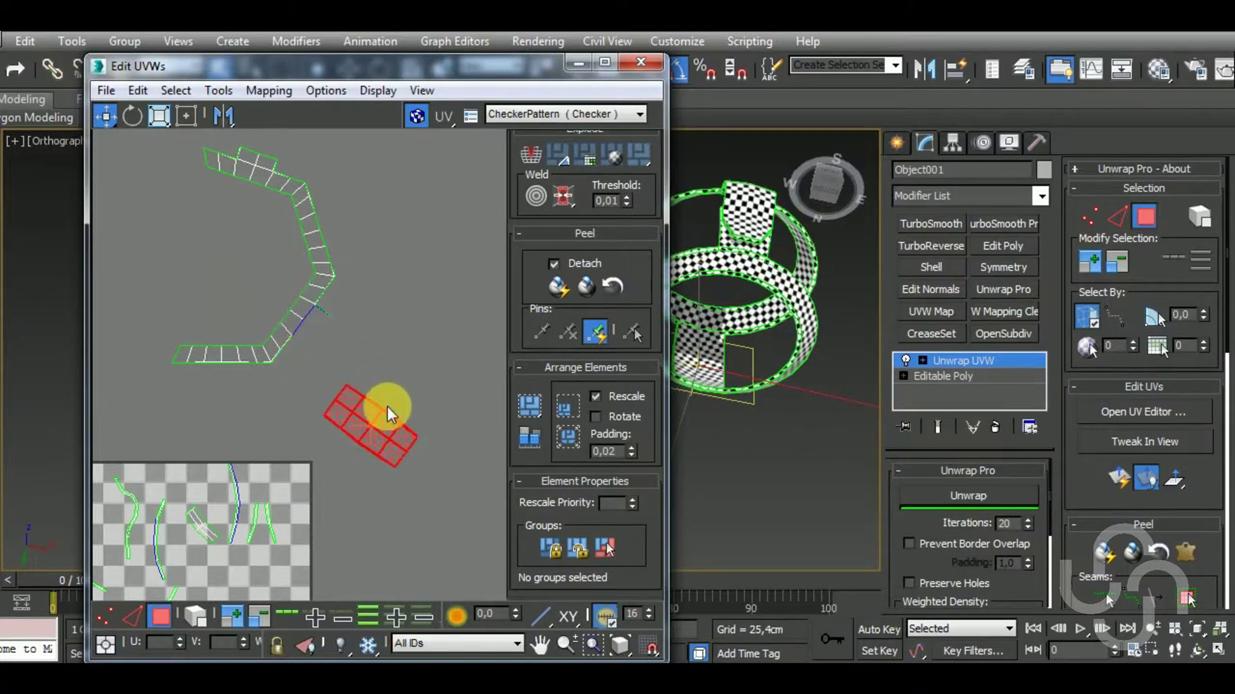
{"action": "key", "text": "ctrl+z"}
{"action": "key", "text": "ctrl+z"}
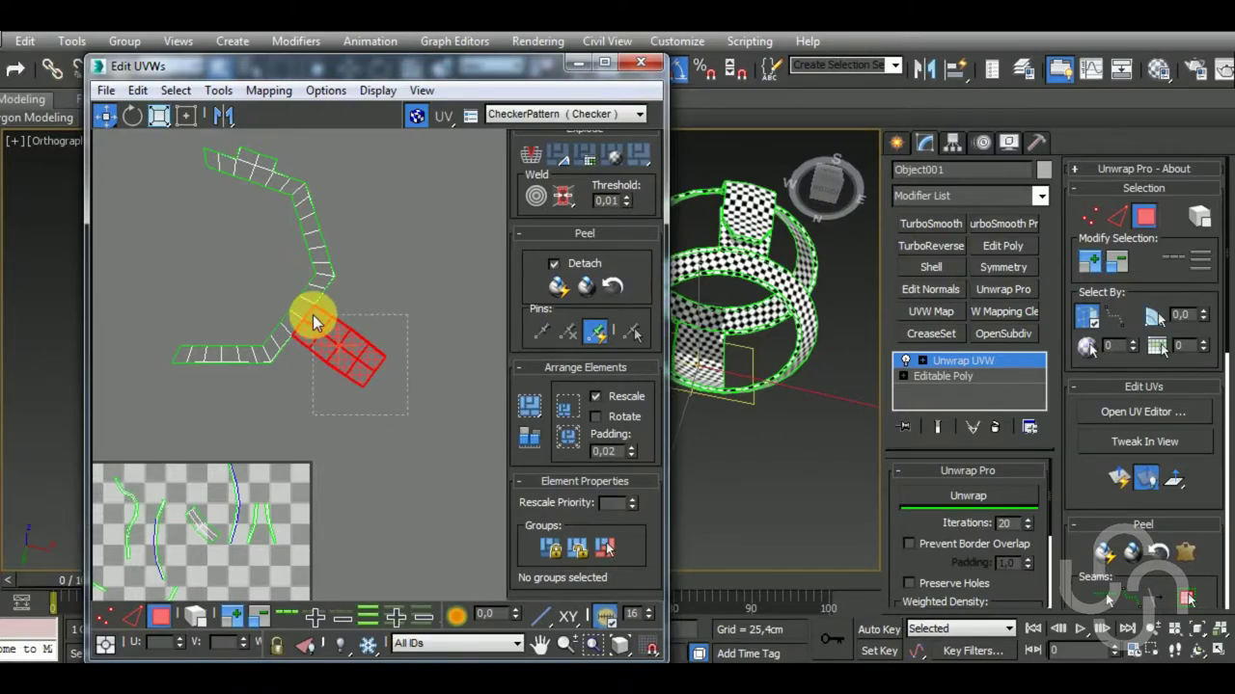
{"action": "right_click", "coordinate": [332, 330]}
{"action": "left_click", "coordinate": [312, 367]}
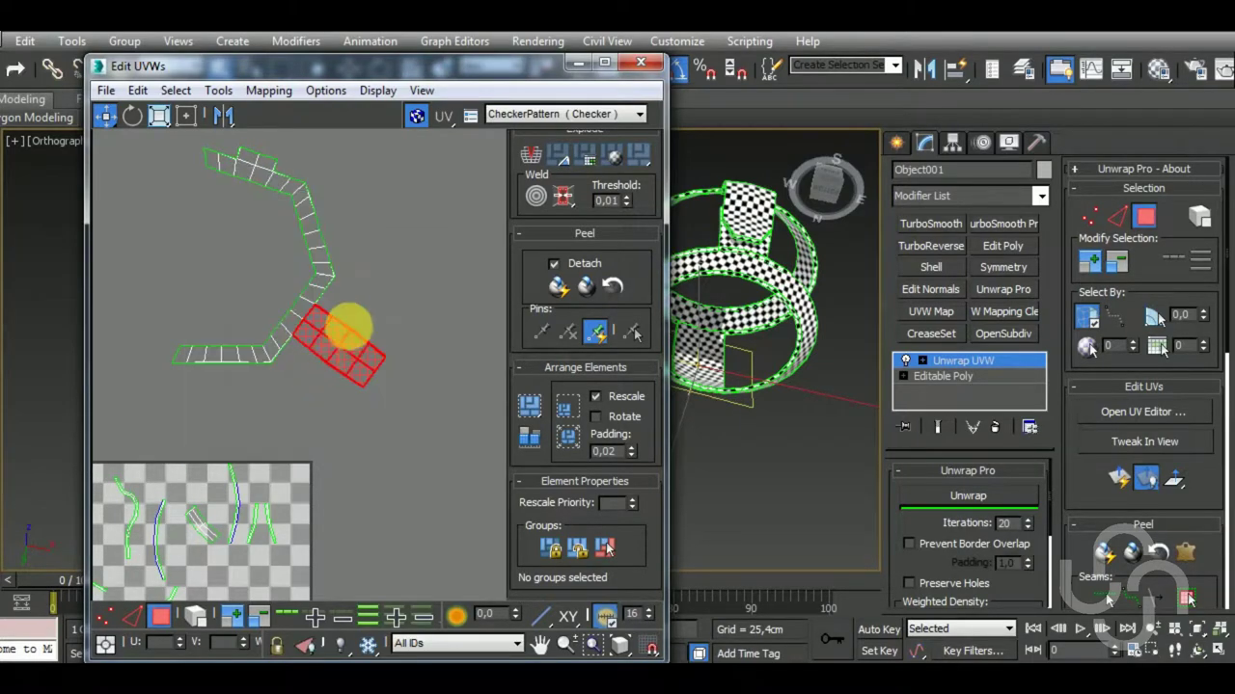
{"action": "left_click_drag", "start_coordinate": [344, 322], "coordinate": [380, 395]}
{"action": "key", "text": "ctrl+z"}
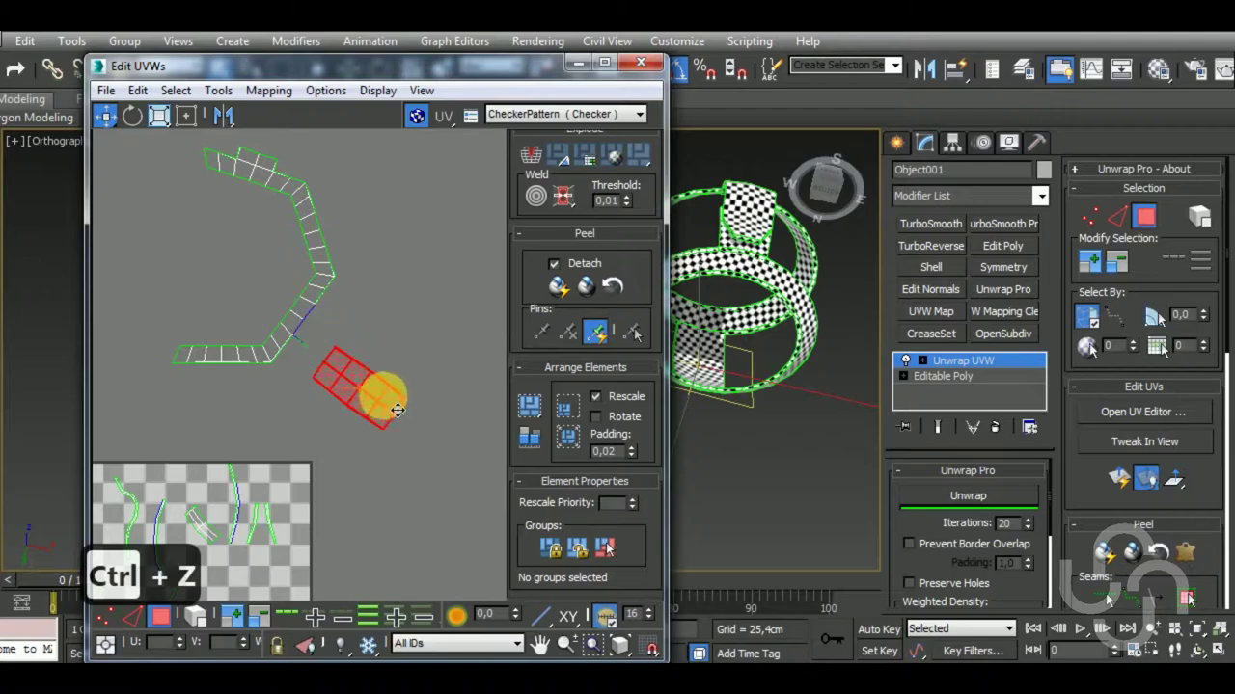
{"action": "key", "text": "ctrl+z"}
{"action": "scroll", "coordinate": [328, 384], "scroll_direction": "up", "scroll_amount": 5}
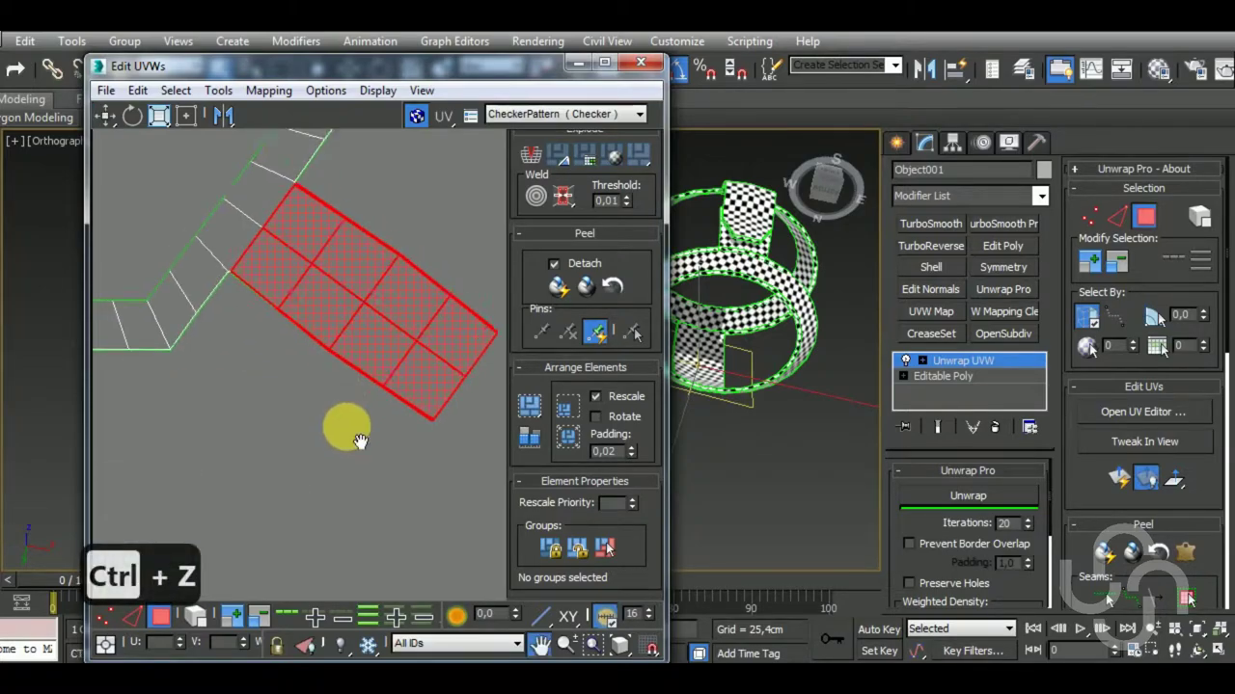
Break the junction faces off the strip and nudge them slightly aside.
{"action": "right_click", "coordinate": [309, 318]}
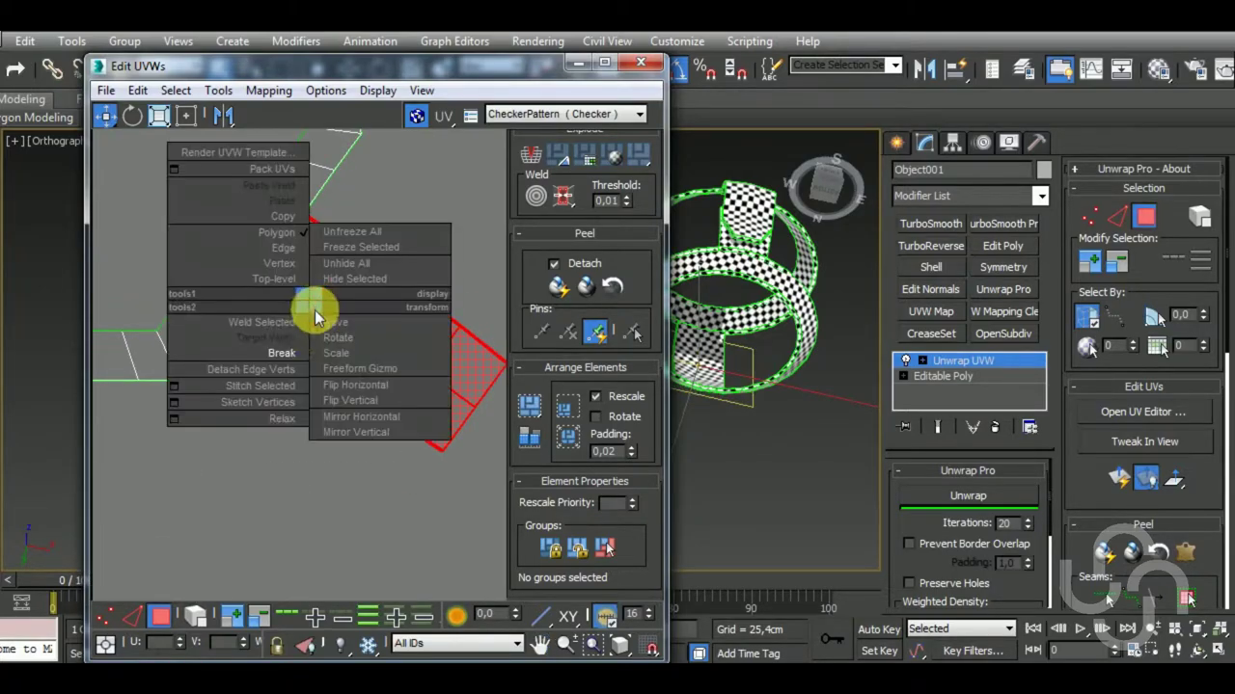
{"action": "left_click", "coordinate": [295, 350]}
{"action": "left_click_drag", "start_coordinate": [296, 351], "coordinate": [349, 351]}
{"action": "scroll", "coordinate": [345, 469], "scroll_direction": "down", "scroll_amount": 3}
{"action": "scroll", "coordinate": [353, 358], "scroll_direction": "down", "scroll_amount": 3}
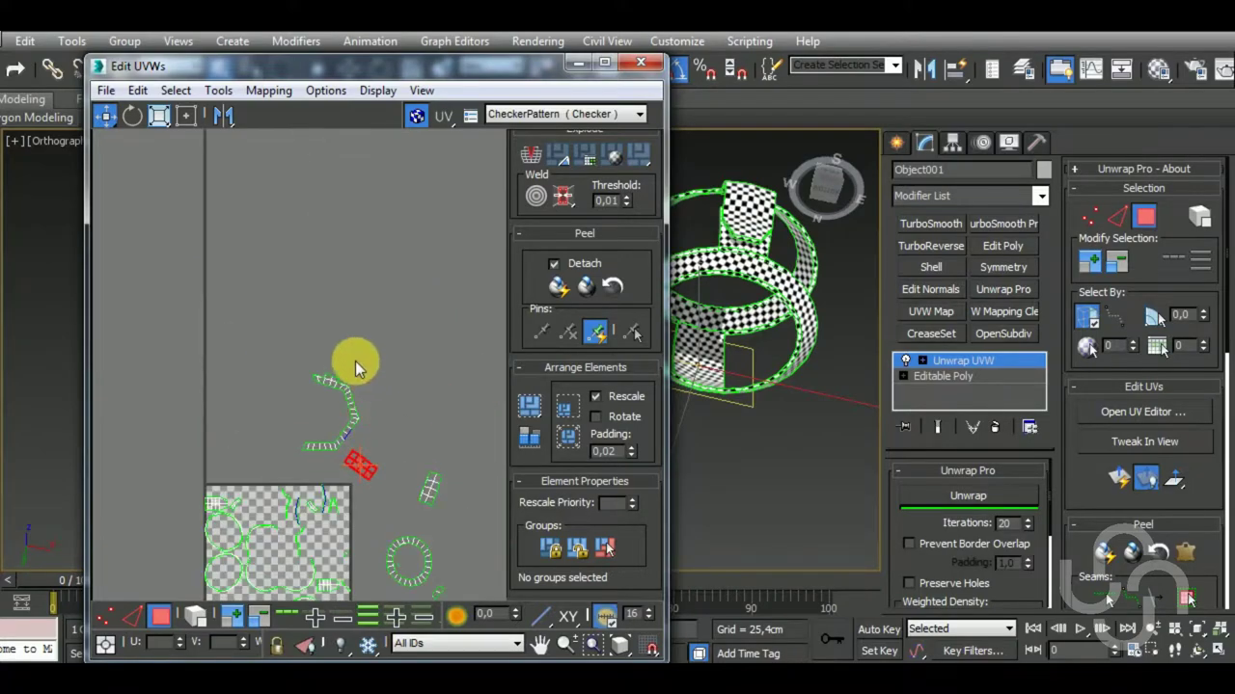
{"action": "scroll", "coordinate": [399, 363], "scroll_direction": "up", "scroll_amount": 3}
{"action": "scroll", "coordinate": [340, 413], "scroll_direction": "up", "scroll_amount": 2}
{"action": "scroll", "coordinate": [352, 422], "scroll_direction": "up", "scroll_amount": 2}
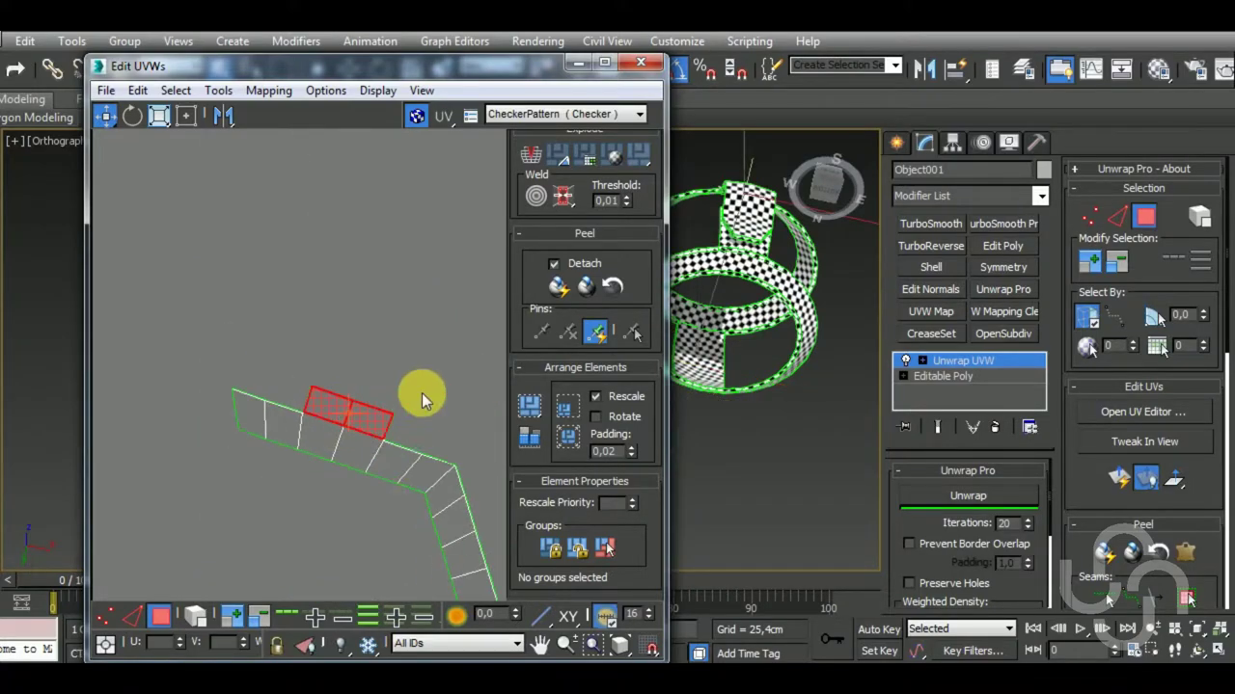
Detach the small two-face piece and move it up away from the strip.
{"action": "right_click", "coordinate": [350, 415]}
{"action": "left_click", "coordinate": [318, 441]}
{"action": "left_click_drag", "start_coordinate": [345, 414], "coordinate": [357, 298]}
{"action": "scroll", "coordinate": [374, 314], "scroll_direction": "down", "scroll_amount": 3}
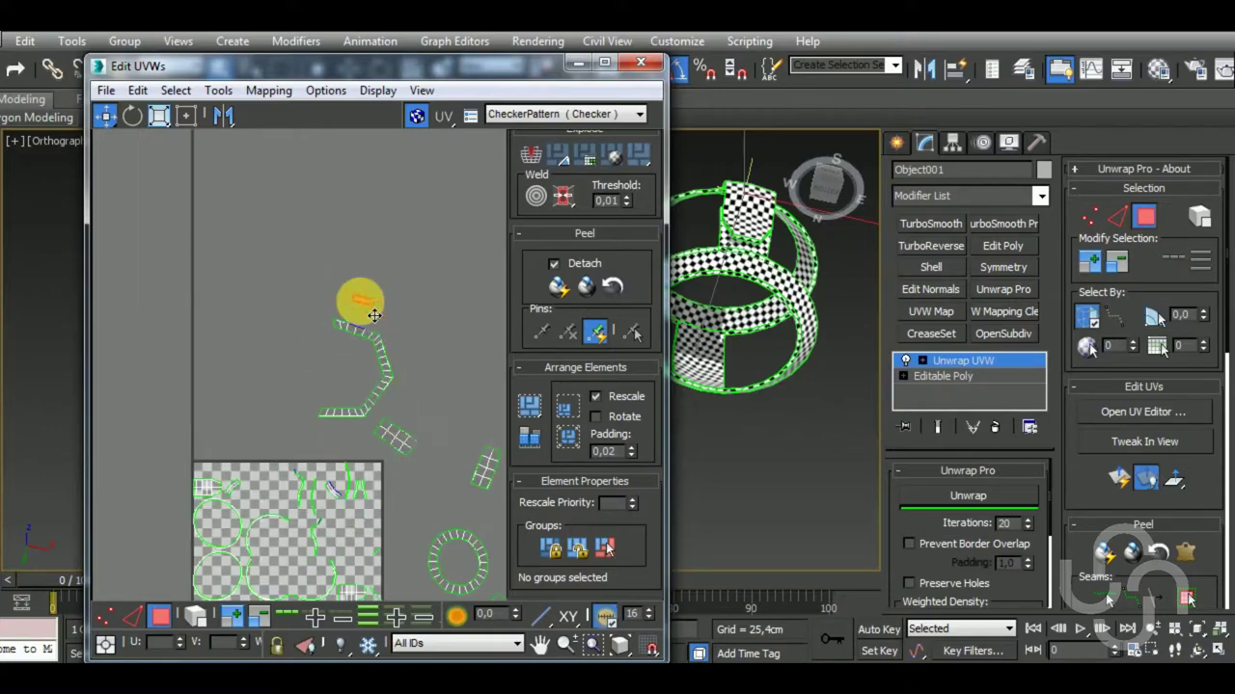
{"action": "left_click", "coordinate": [132, 615]}
Stitch the strip's seam edge and unwrap it twice into a relaxed flat ring.
{"action": "scroll", "coordinate": [319, 434], "scroll_direction": "up", "scroll_amount": 4}
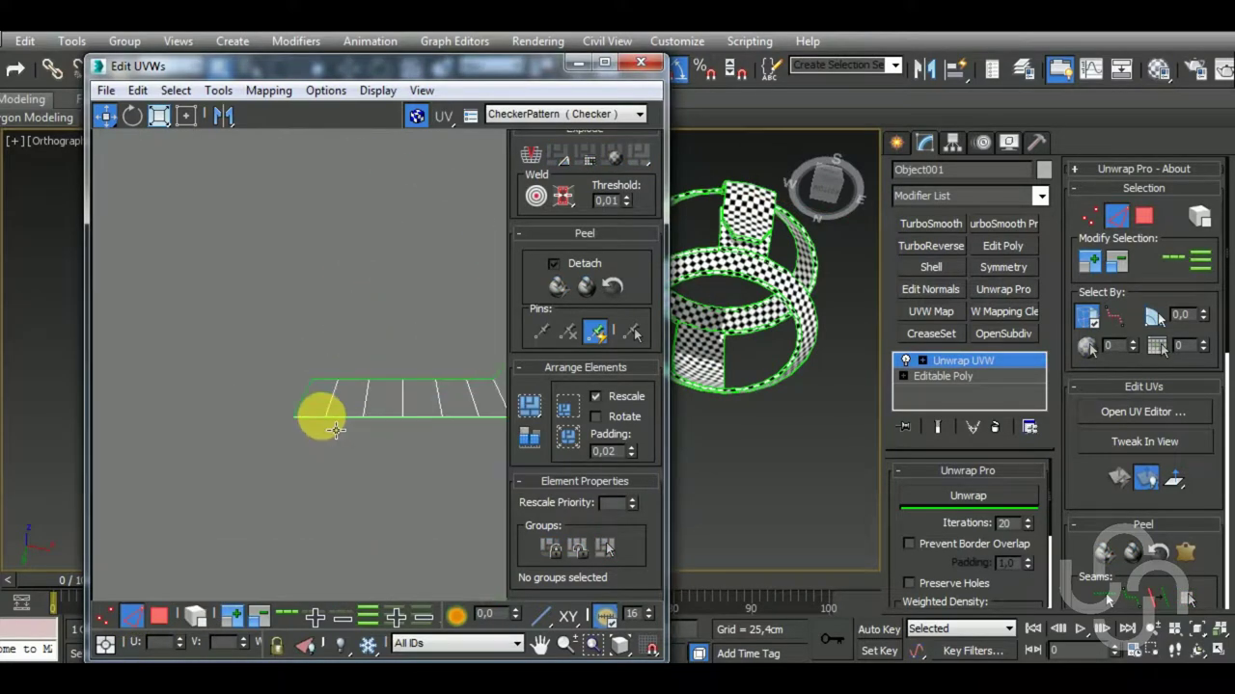
{"action": "key", "text": "shift+s"}
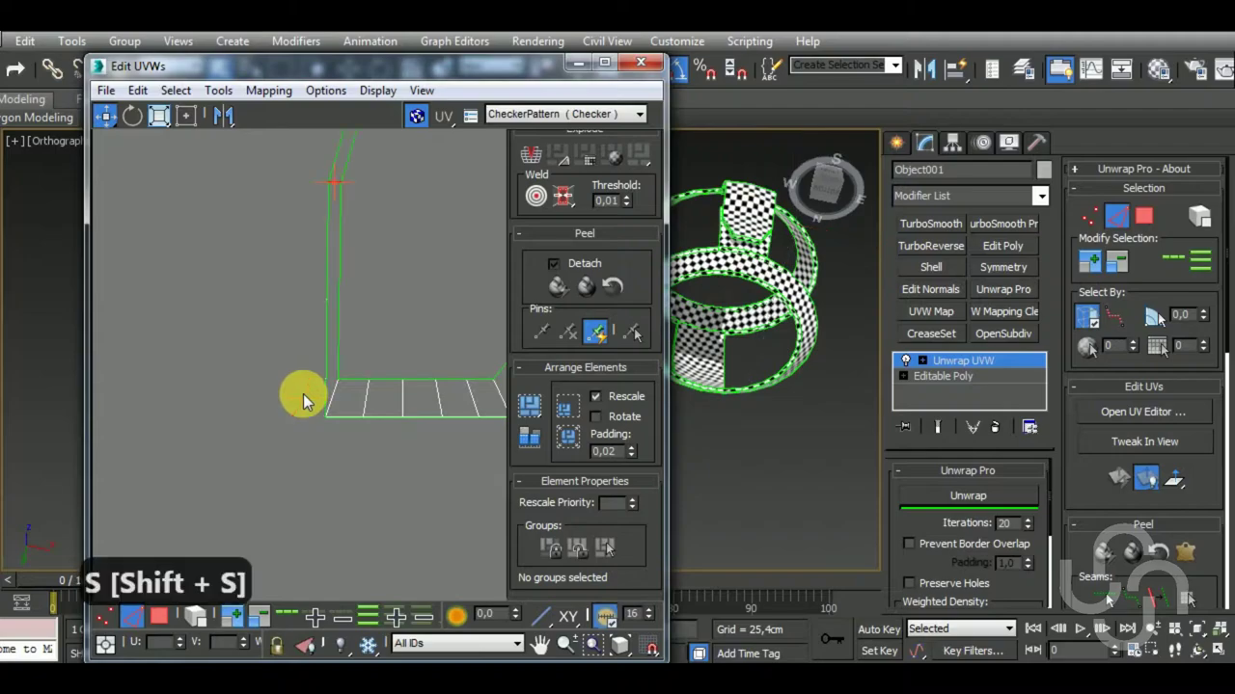
{"action": "left_click", "coordinate": [418, 415]}
{"action": "left_click", "coordinate": [967, 495]}
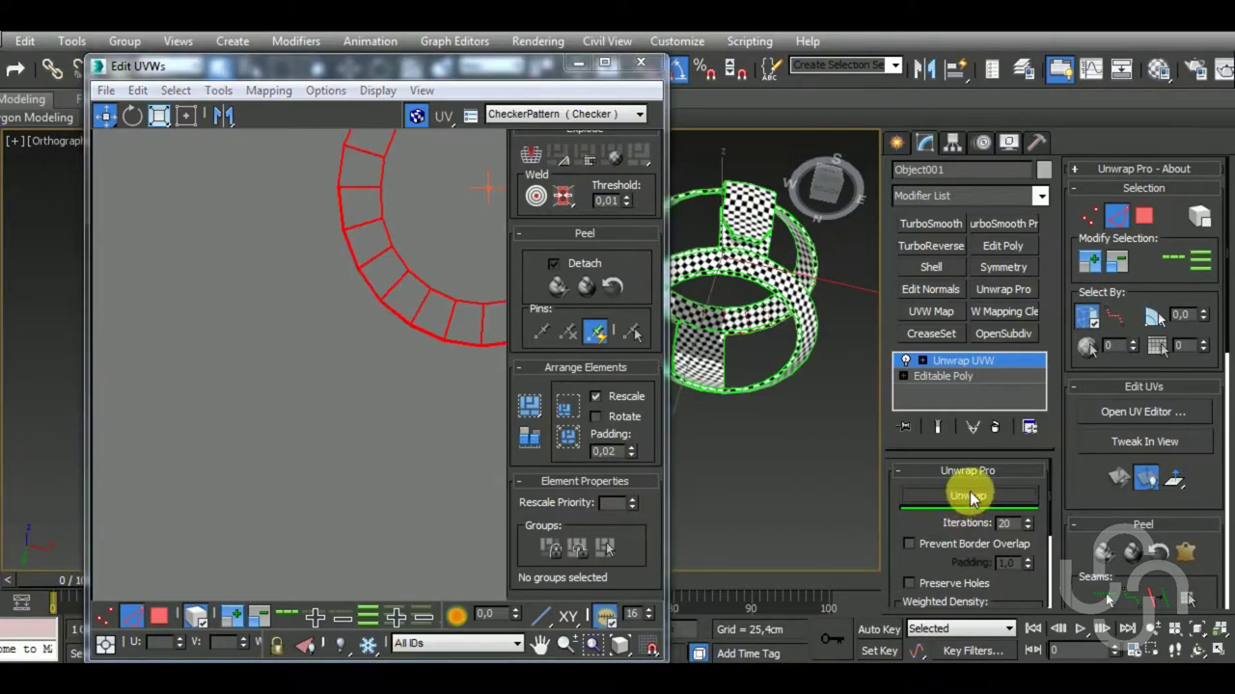
{"action": "middle_click_drag", "start_coordinate": [827, 490], "coordinate": [786, 482], "text": "alt"}
{"action": "scroll", "coordinate": [779, 435], "scroll_direction": "down", "scroll_amount": 3}
{"action": "middle_click_drag", "start_coordinate": [780, 435], "coordinate": [714, 521], "text": "alt"}
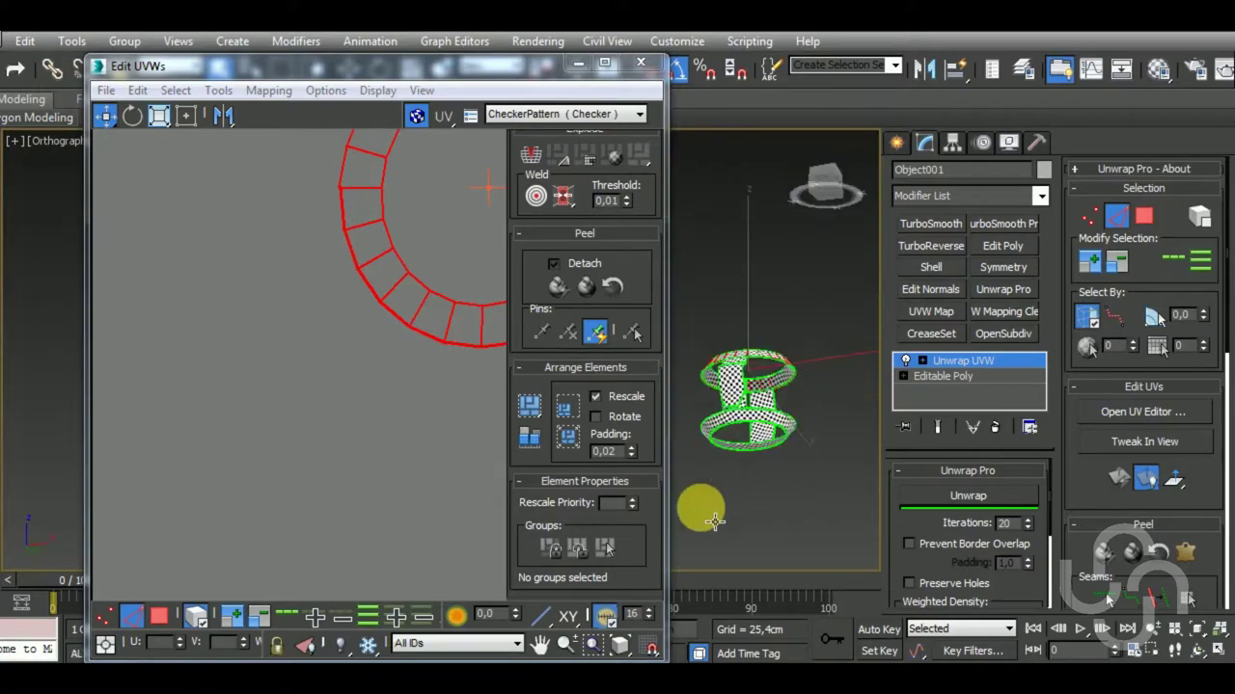
{"action": "scroll", "coordinate": [765, 386], "scroll_direction": "up", "scroll_amount": 5}
{"action": "scroll", "coordinate": [662, 399], "scroll_direction": "up", "scroll_amount": 3}
Select the strip's left-end edge and stitch it onto the ring, then undo that stitch.
{"action": "middle_click_drag", "start_coordinate": [405, 416], "coordinate": [292, 373]}
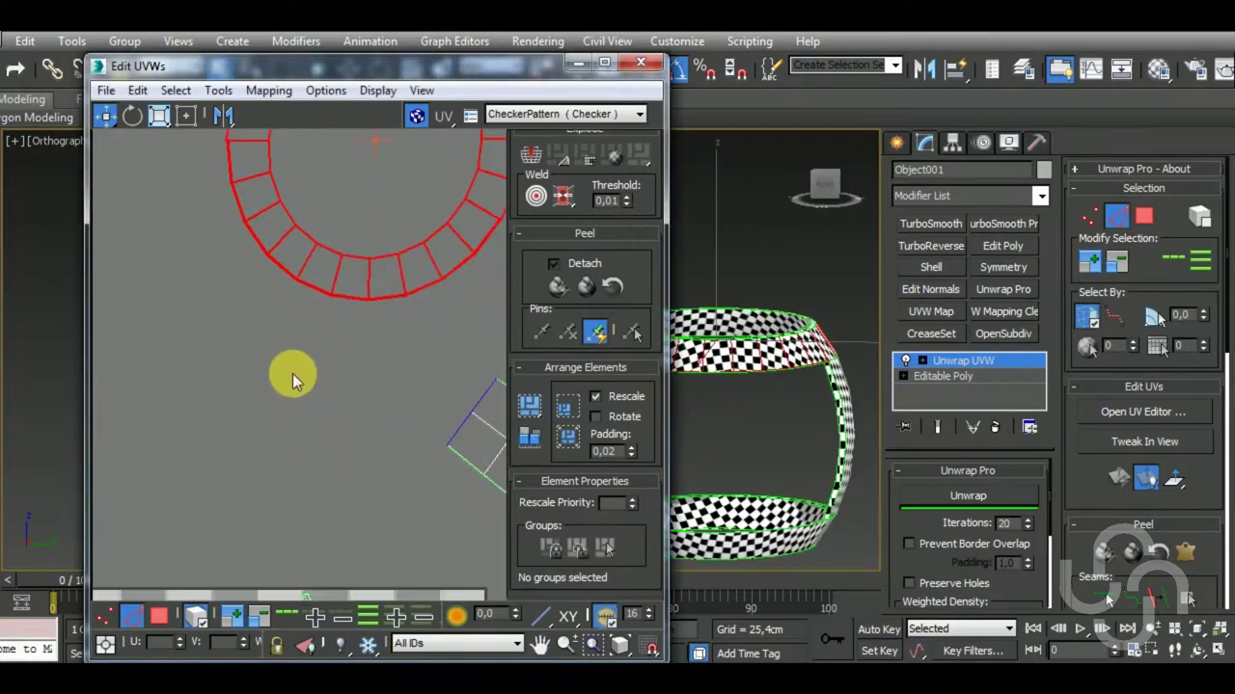
{"action": "scroll", "coordinate": [318, 384], "scroll_direction": "down", "scroll_amount": 5}
{"action": "scroll", "coordinate": [378, 418], "scroll_direction": "down", "scroll_amount": 1}
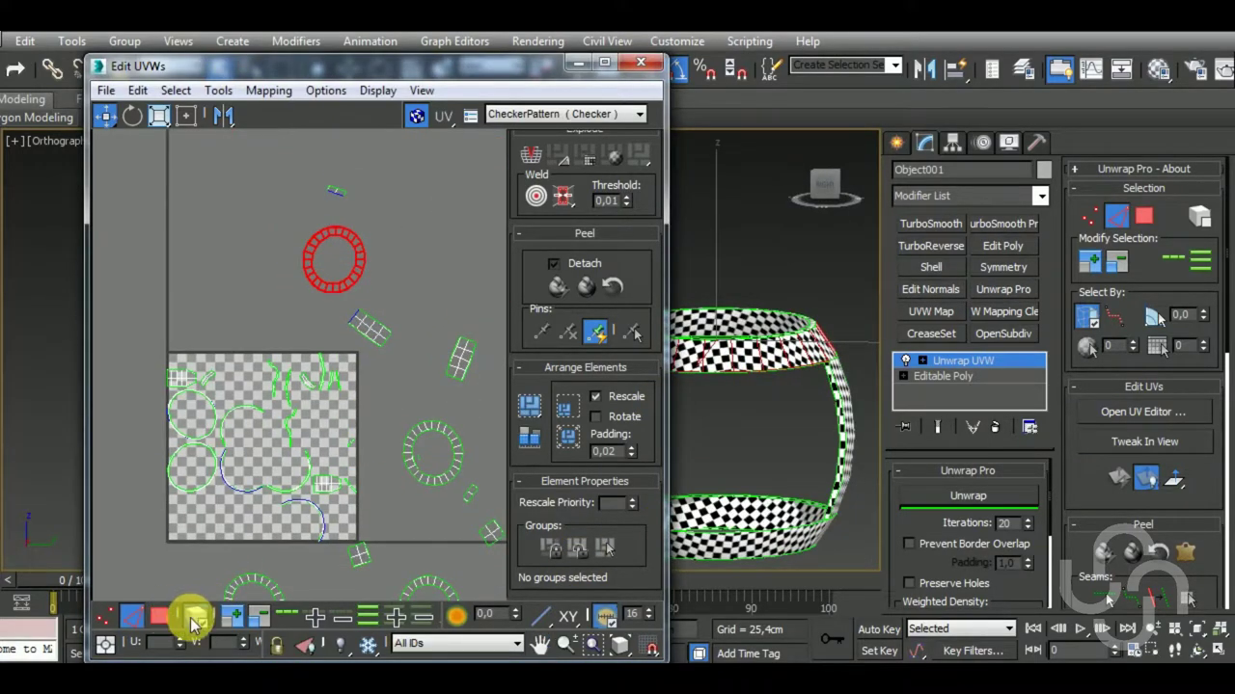
{"action": "scroll", "coordinate": [325, 375], "scroll_direction": "up", "scroll_amount": 2}
{"action": "scroll", "coordinate": [331, 376], "scroll_direction": "up", "scroll_amount": 2}
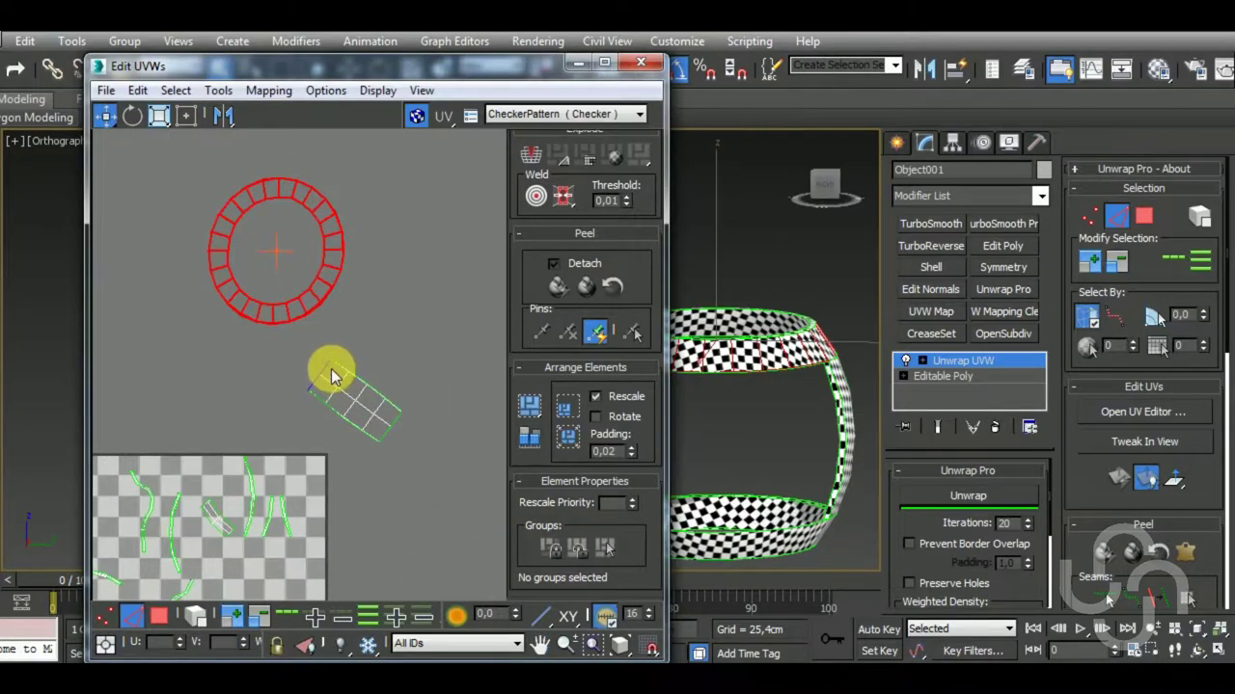
{"action": "left_click", "coordinate": [329, 370]}
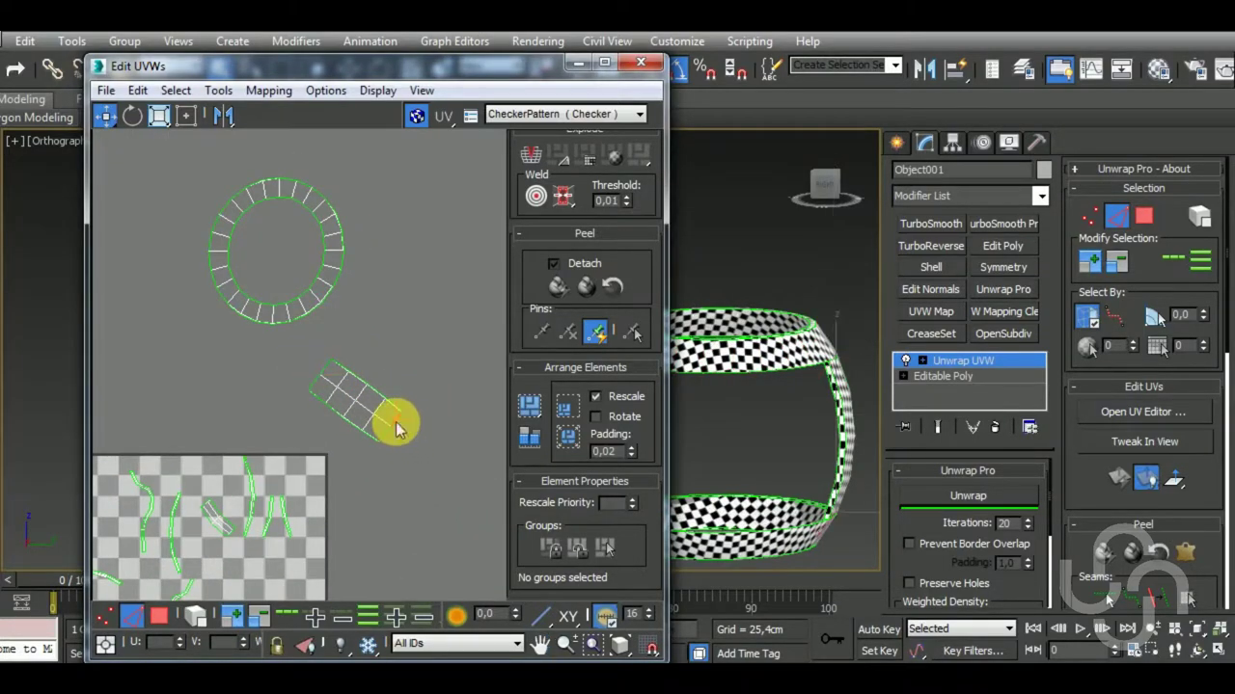
{"action": "scroll", "coordinate": [425, 439], "scroll_direction": "down", "scroll_amount": 3}
{"action": "key", "text": "shift+s"}
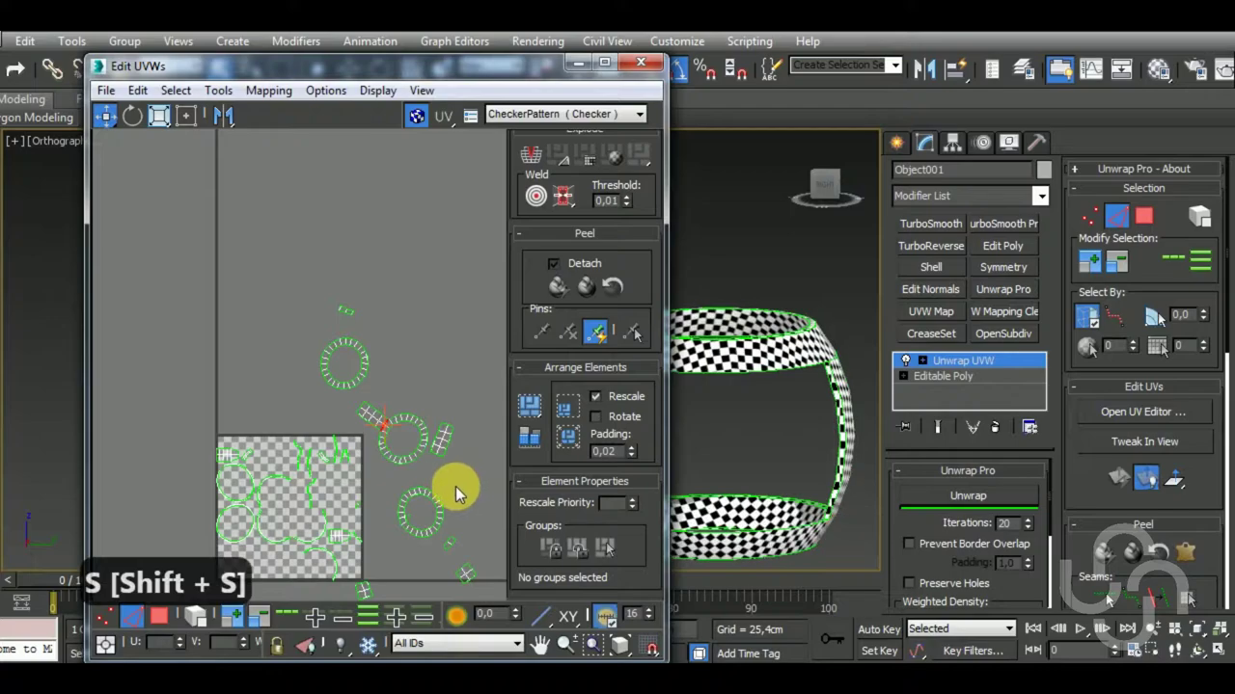
{"action": "key", "text": "ctrl+z"}
Box-select all the UV shells.
{"action": "middle_click_drag", "start_coordinate": [458, 487], "coordinate": [405, 362]}
{"action": "scroll", "coordinate": [254, 390], "scroll_direction": "up", "scroll_amount": 2}
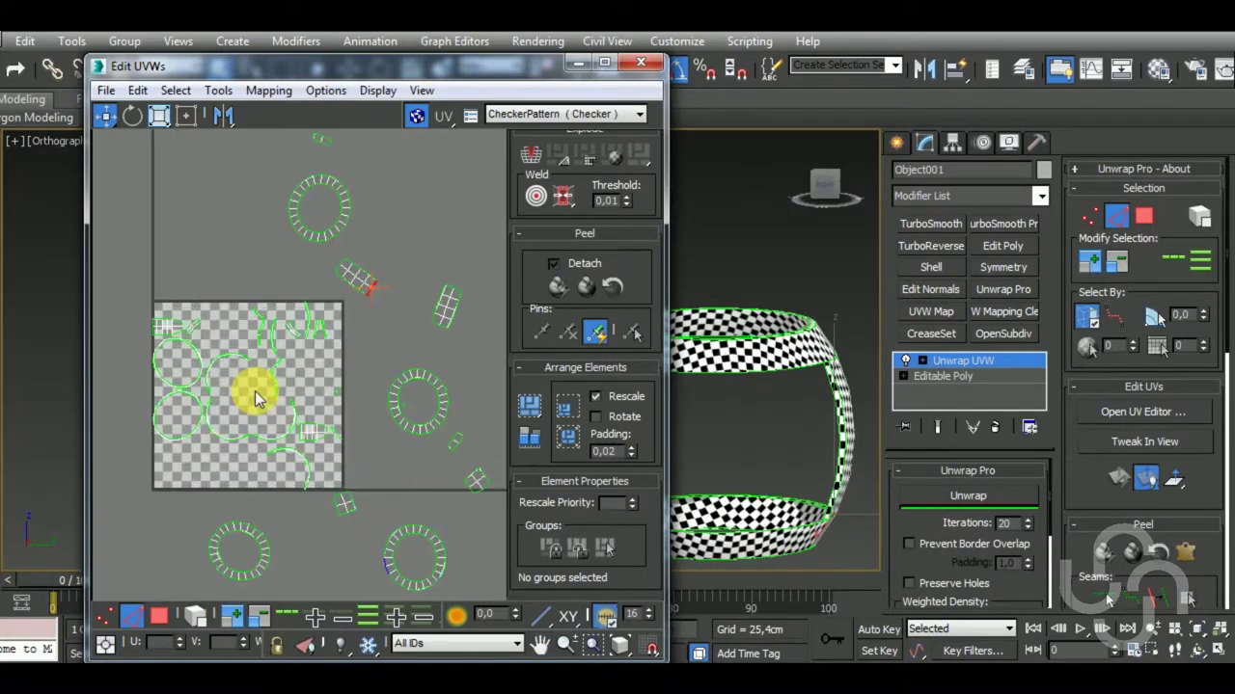
{"action": "scroll", "coordinate": [270, 352], "scroll_direction": "down", "scroll_amount": 4}
{"action": "left_click_drag", "start_coordinate": [206, 242], "coordinate": [512, 569]}
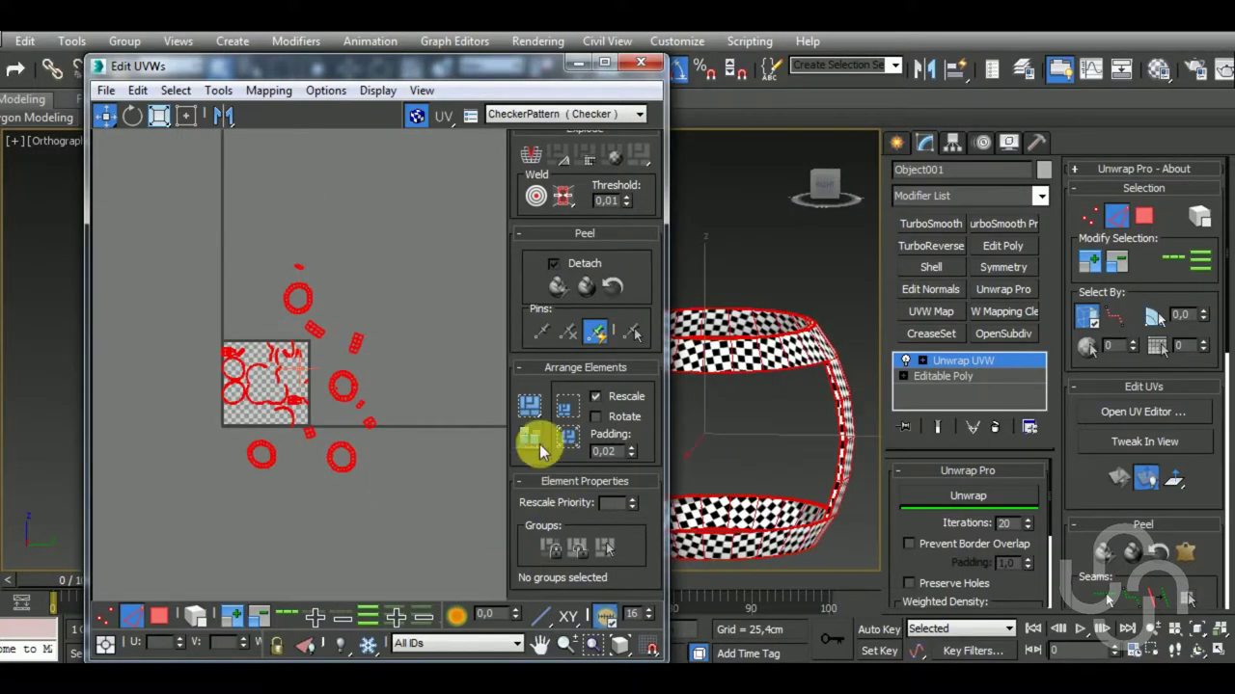
Pack all shells into the UV square, then select a small element to check it.
{"action": "left_click", "coordinate": [529, 407]}
{"action": "scroll", "coordinate": [283, 430], "scroll_direction": "up", "scroll_amount": 3}
{"action": "scroll", "coordinate": [282, 429], "scroll_direction": "up", "scroll_amount": 3}
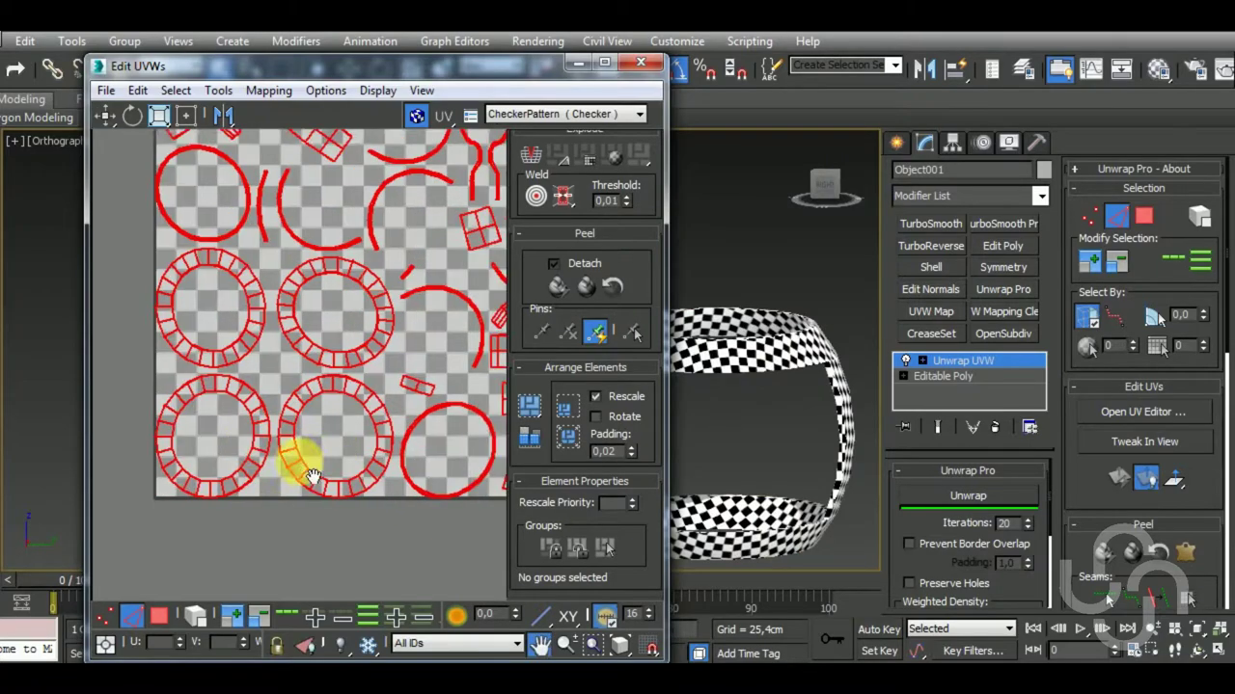
{"action": "left_click", "coordinate": [160, 615]}
{"action": "left_click", "coordinate": [198, 613]}
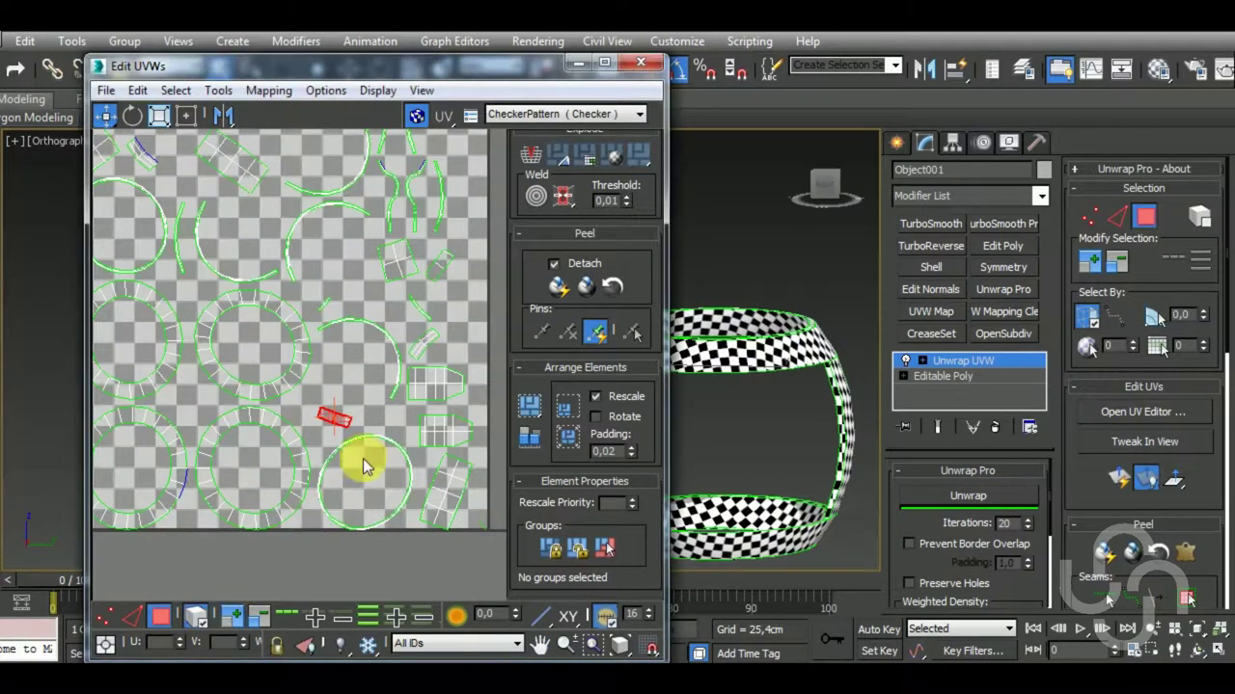
{"action": "left_click", "coordinate": [338, 415]}
{"action": "scroll", "coordinate": [730, 427], "scroll_direction": "down", "scroll_amount": 5}
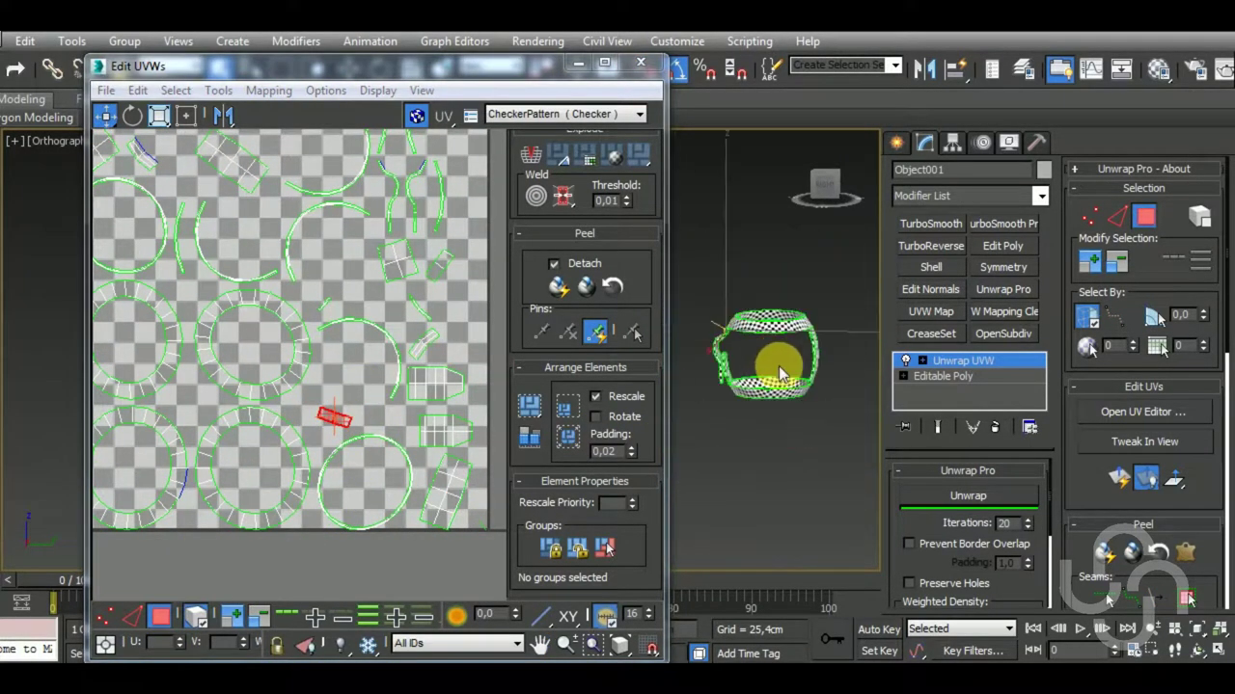
{"action": "scroll", "coordinate": [348, 458], "scroll_direction": "down", "scroll_amount": 2}
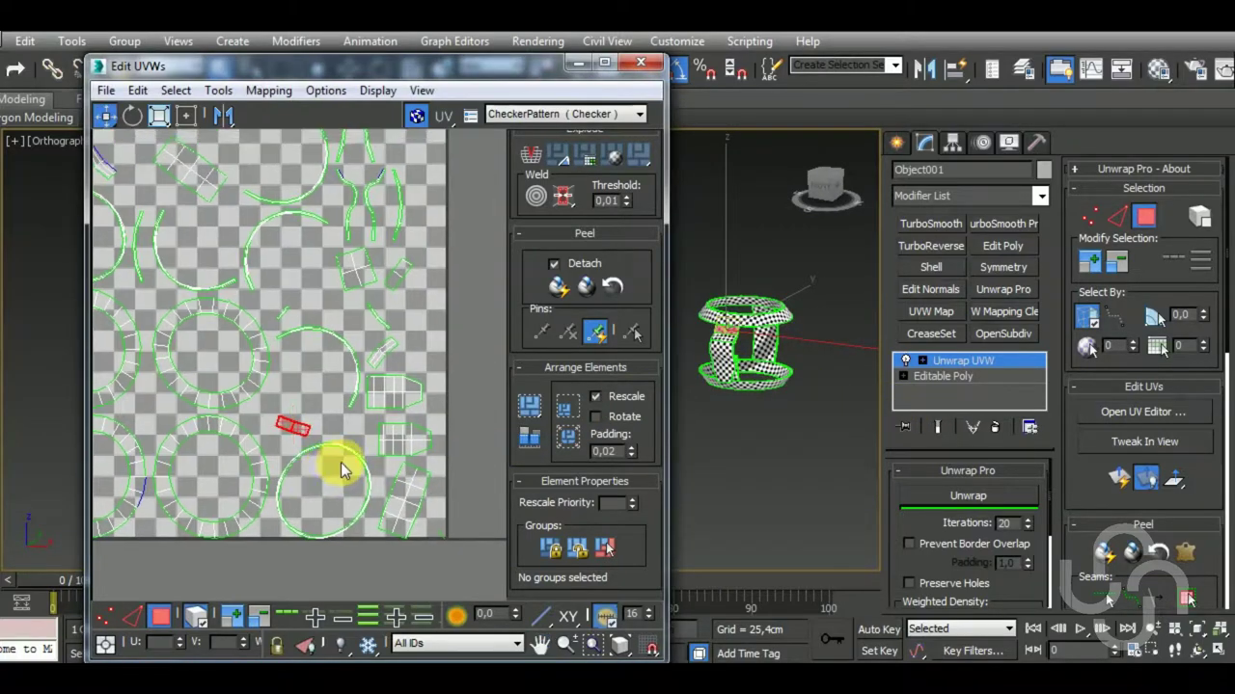
{"action": "scroll", "coordinate": [357, 475], "scroll_direction": "down", "scroll_amount": 2}
Select all UV edges with Ctrl+A to review seams, then clear the selection.
{"action": "left_click", "coordinate": [132, 615]}
{"action": "key", "text": "ctrl+a"}
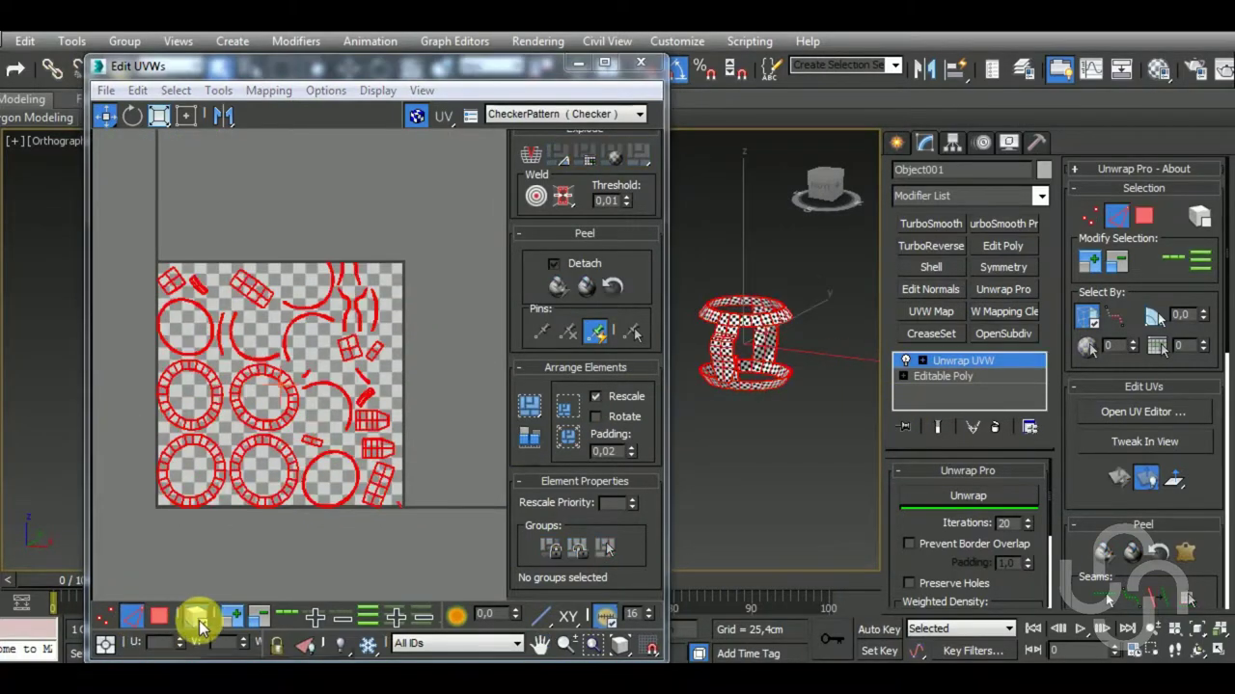
{"action": "middle_click_drag", "start_coordinate": [254, 412], "coordinate": [296, 546]}
{"action": "scroll", "coordinate": [258, 429], "scroll_direction": "up", "scroll_amount": 3}
{"action": "left_click", "coordinate": [242, 298]}
Stitch the small shell's selected seam edge, undoing the second stitch.
{"action": "scroll", "coordinate": [215, 391], "scroll_direction": "up", "scroll_amount": 3}
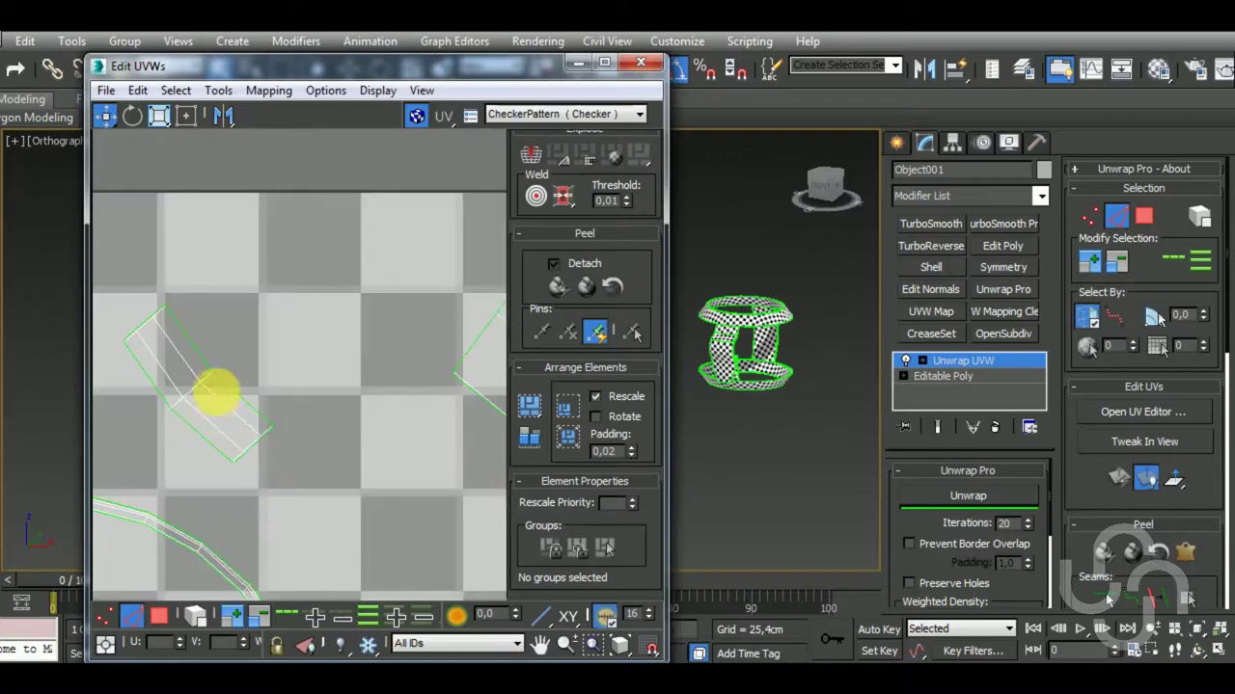
{"action": "key", "text": "shift+s"}
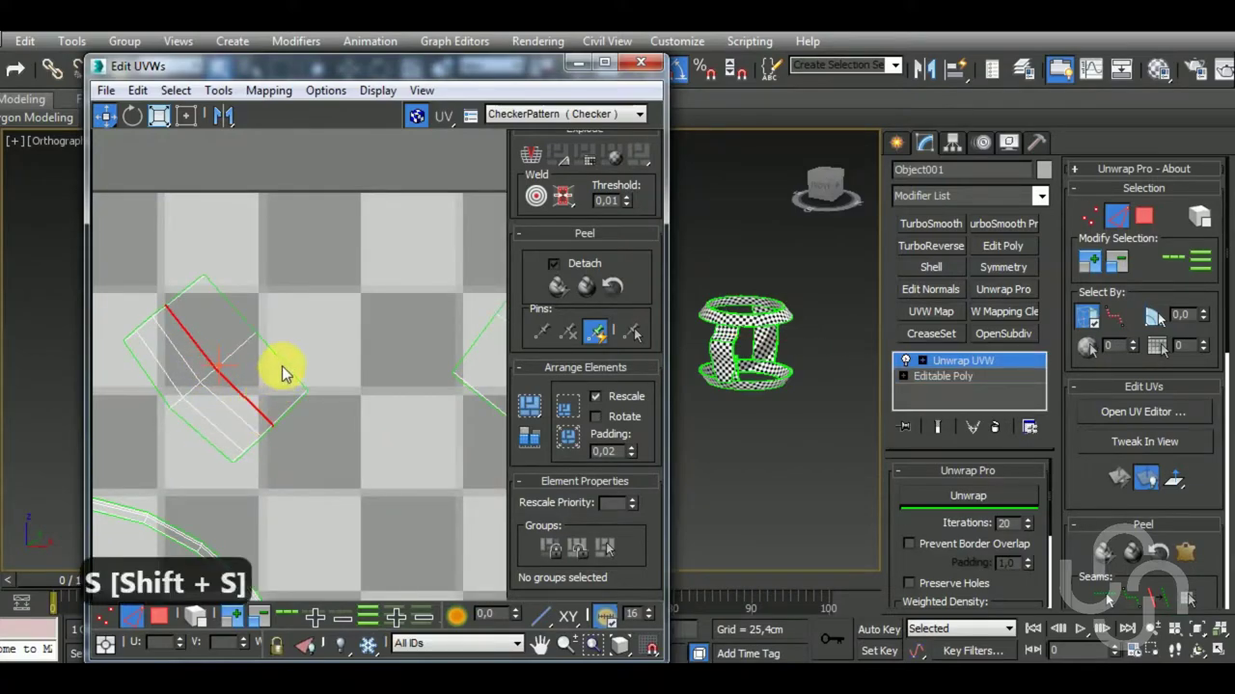
{"action": "key", "text": "shift+s"}
{"action": "scroll", "coordinate": [294, 371], "scroll_direction": "down", "scroll_amount": 3}
{"action": "scroll", "coordinate": [311, 381], "scroll_direction": "down", "scroll_amount": 3}
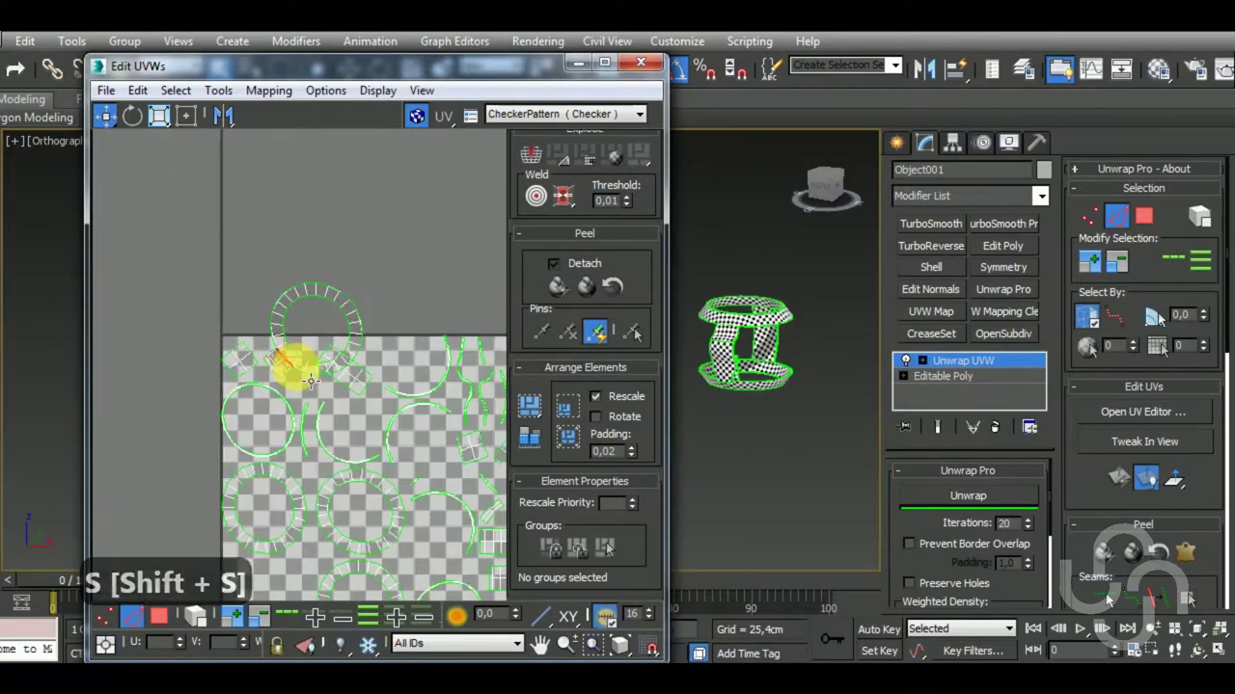
{"action": "key", "text": "ctrl+z"}
{"action": "scroll", "coordinate": [278, 368], "scroll_direction": "up", "scroll_amount": 3}
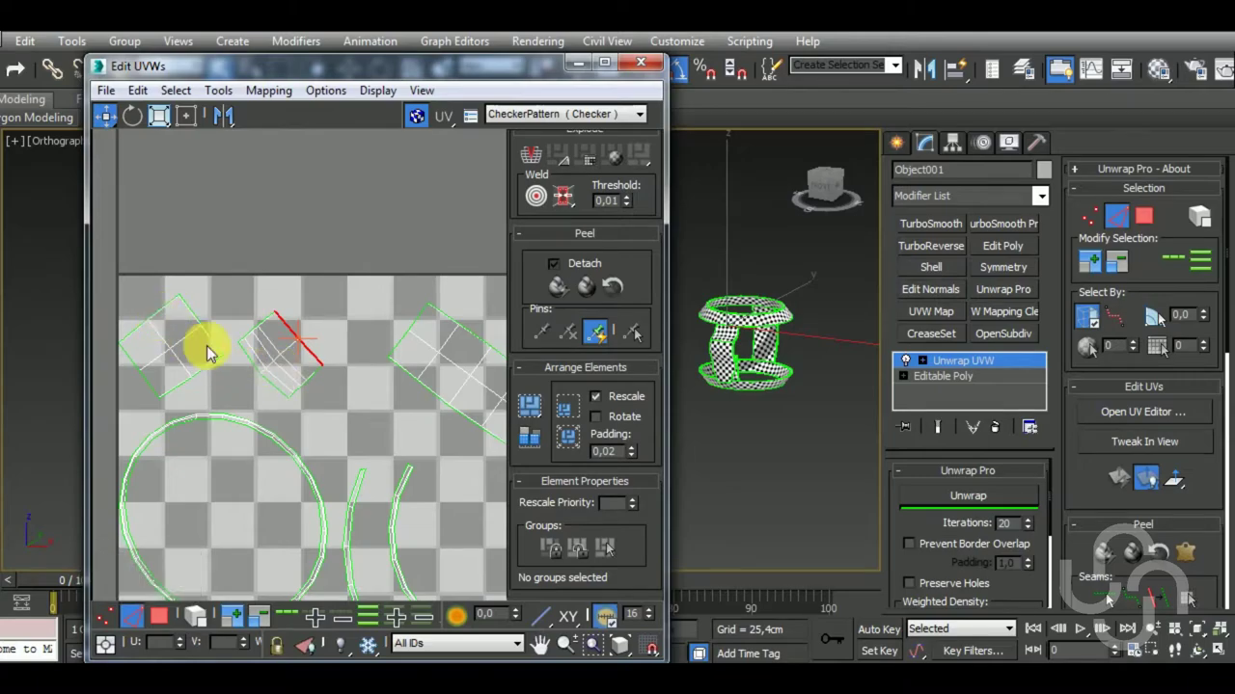
{"action": "scroll", "coordinate": [209, 353], "scroll_direction": "up", "scroll_amount": 3}
{"action": "scroll", "coordinate": [224, 325], "scroll_direction": "down", "scroll_amount": 3}
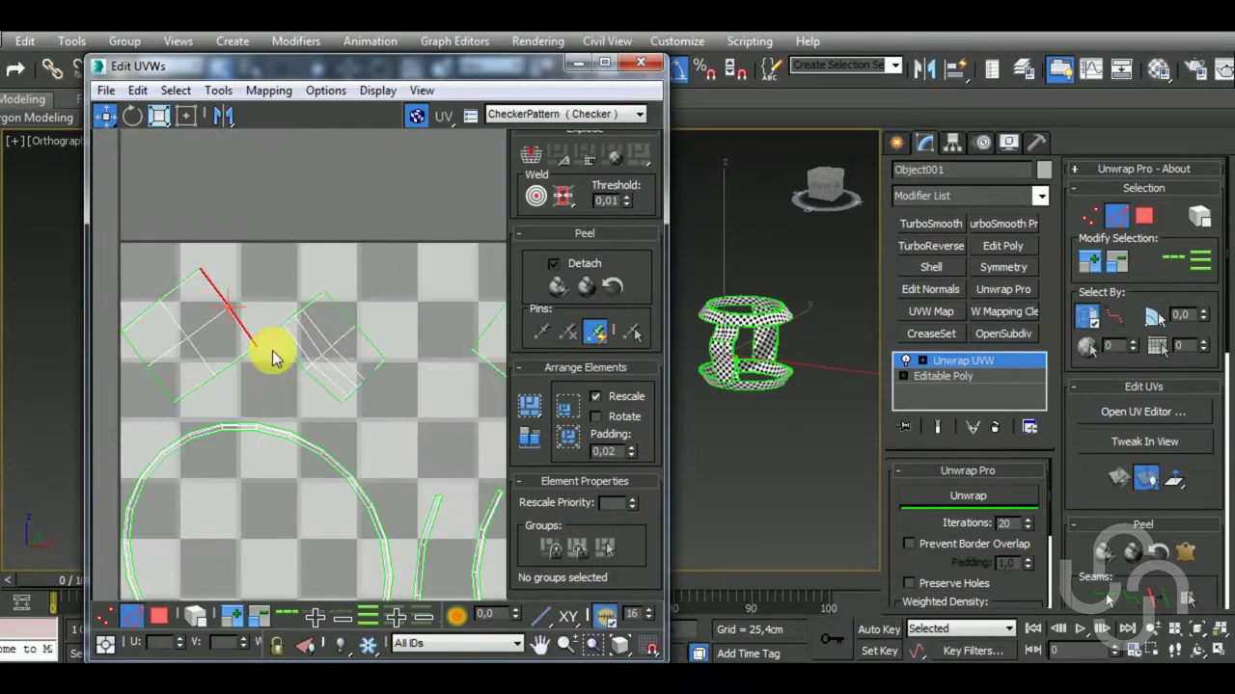
Stitch the red seam edges, undoing both attempts to stitch the ring shell on.
{"action": "key", "text": "shift+s"}
{"action": "scroll", "coordinate": [279, 349], "scroll_direction": "up", "scroll_amount": 3}
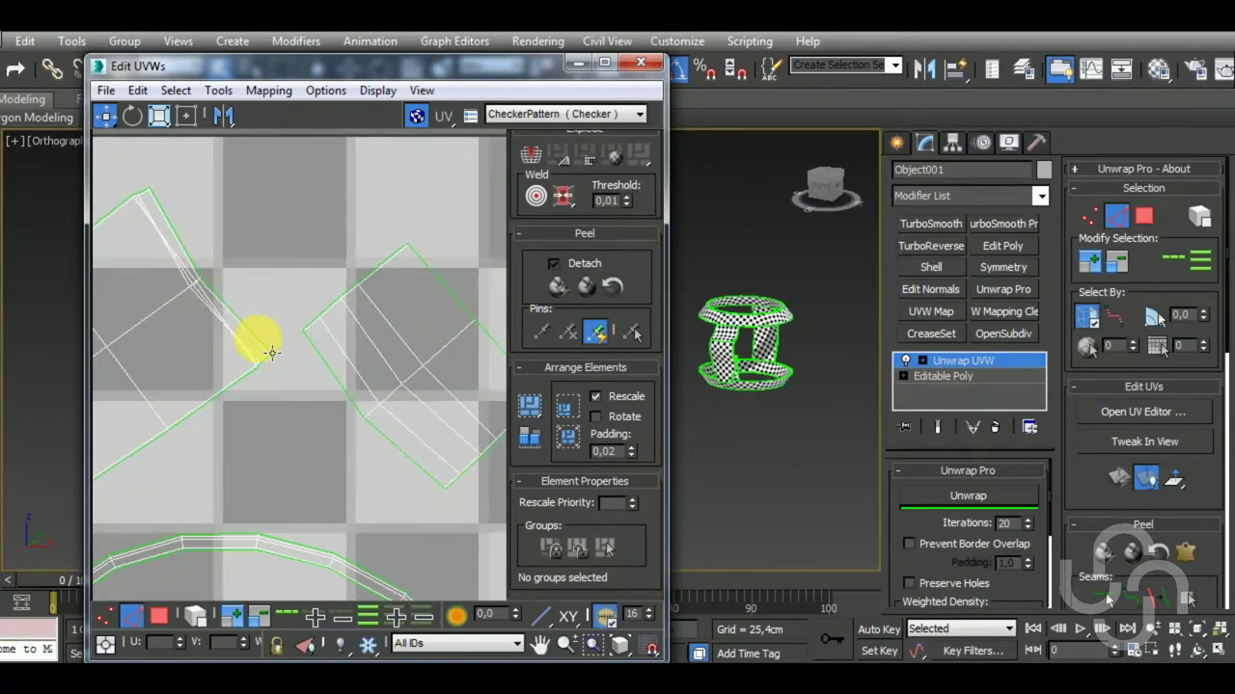
{"action": "key", "text": "shift+s"}
{"action": "scroll", "coordinate": [276, 338], "scroll_direction": "down", "scroll_amount": 3}
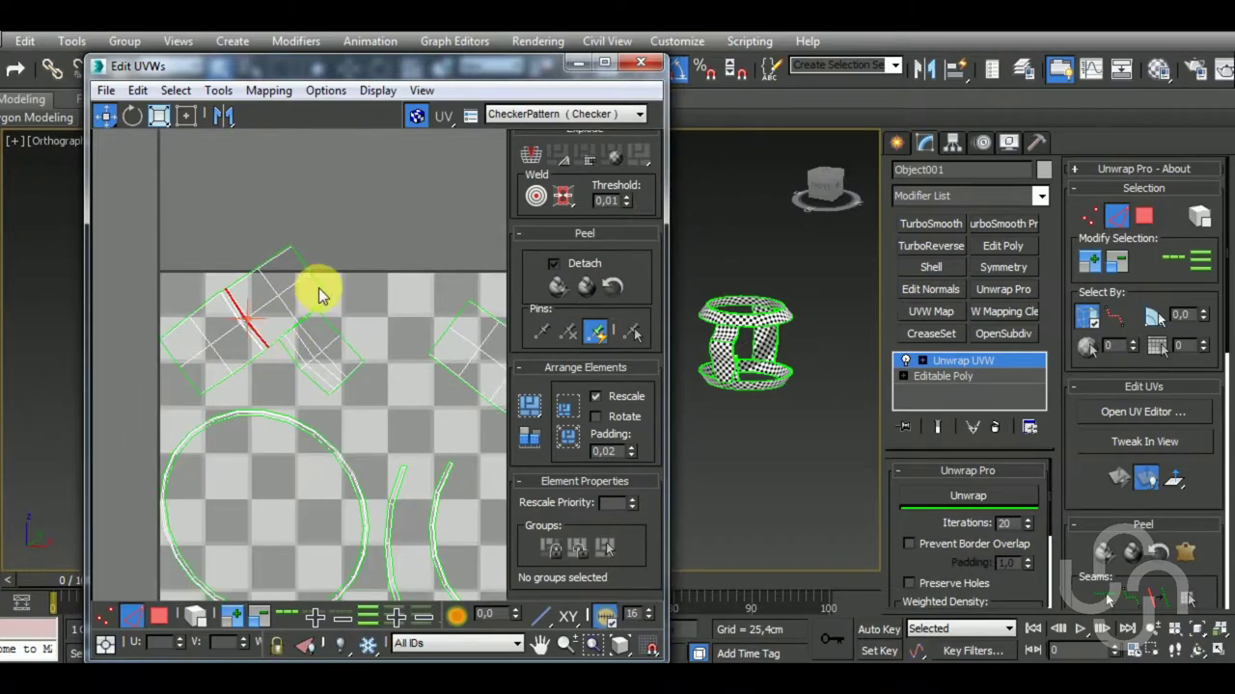
{"action": "key", "text": "shift+s"}
{"action": "key", "text": "ctrl+z"}
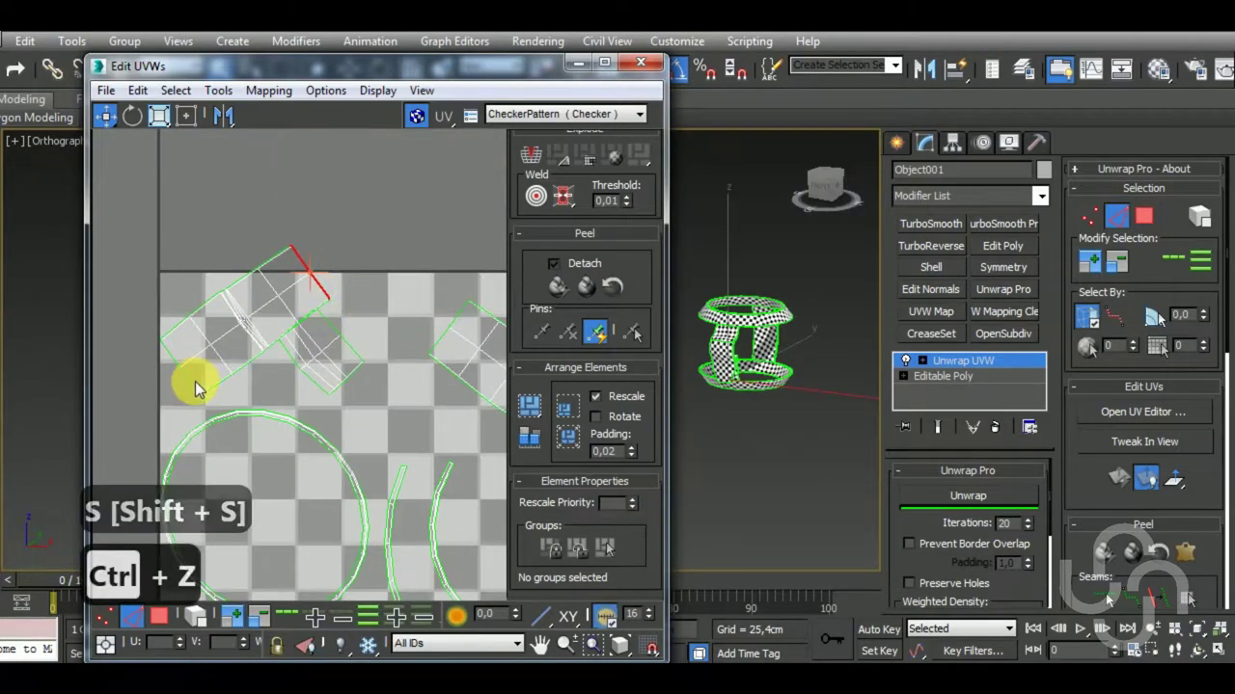
{"action": "key", "text": "shift+s"}
{"action": "key", "text": "ctrl+z"}
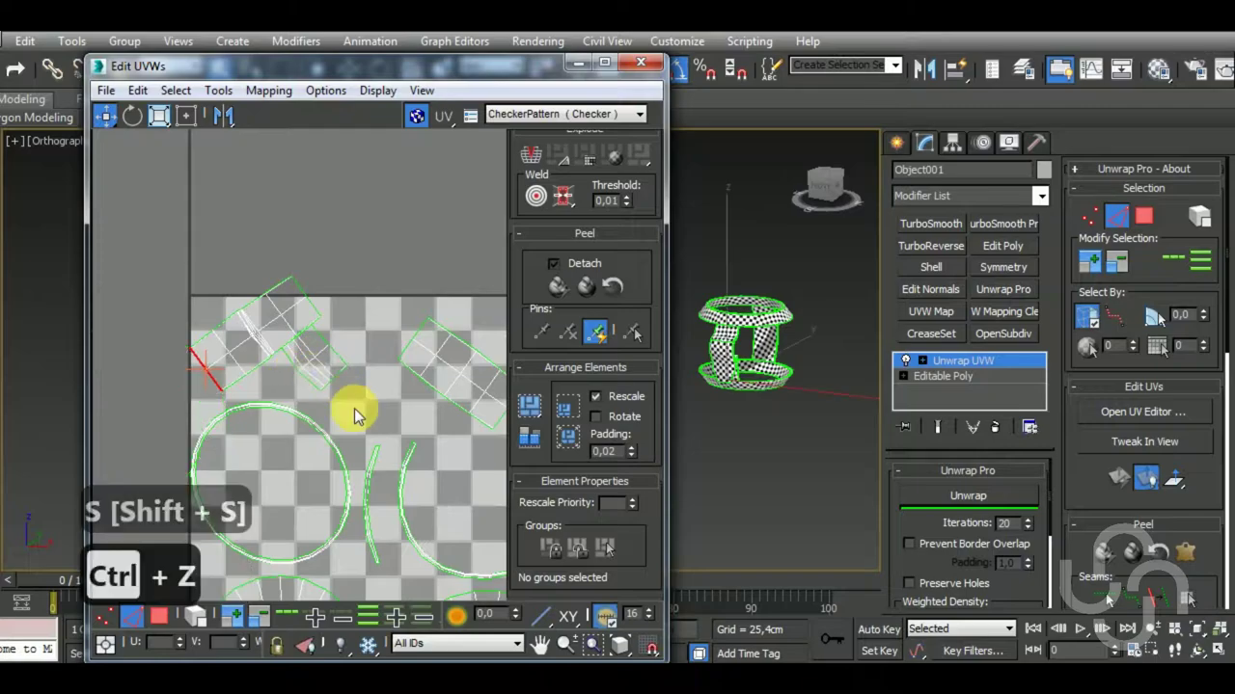
{"action": "scroll", "coordinate": [307, 357], "scroll_direction": "down", "scroll_amount": 2}
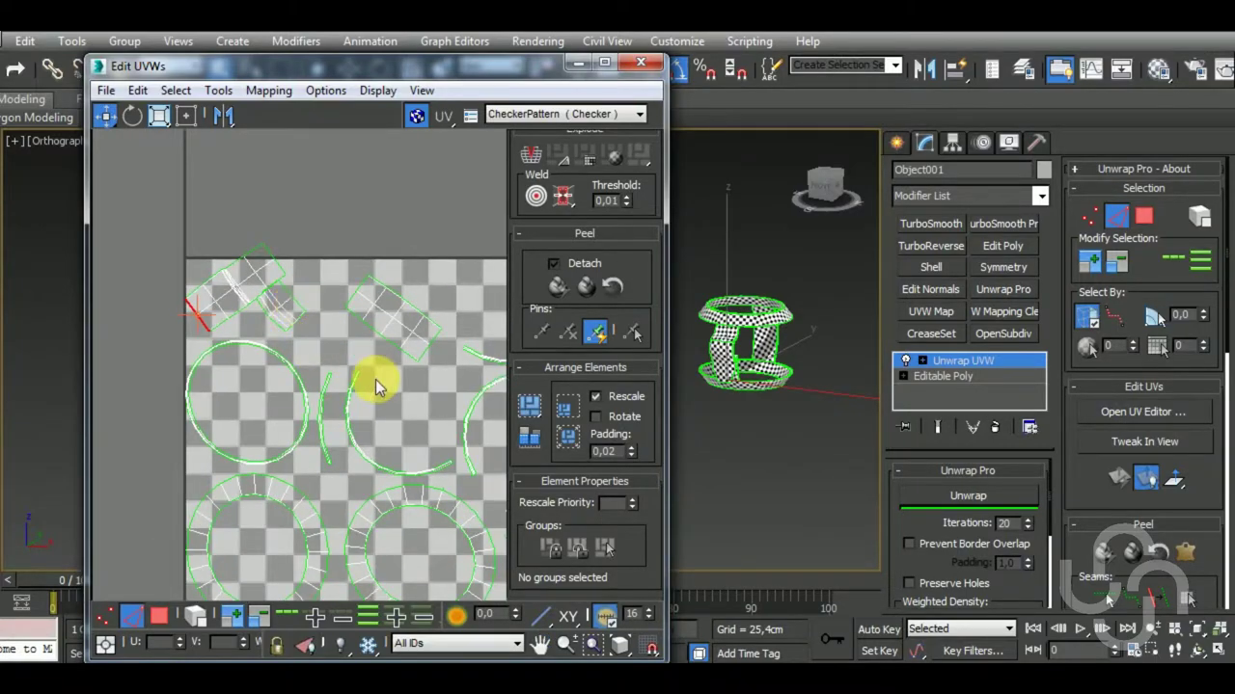
Try stitching the upper shells along their selected edge, then undo it.
{"action": "middle_click_drag", "start_coordinate": [376, 386], "coordinate": [347, 332]}
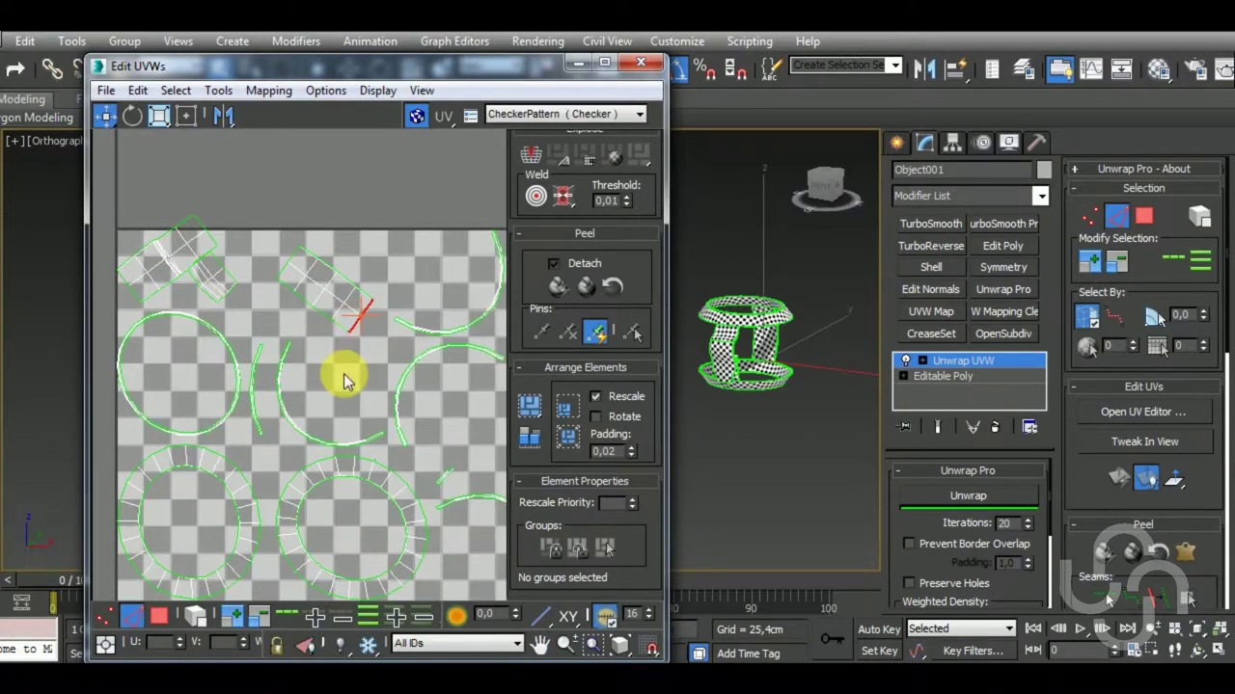
{"action": "key", "text": "shift+s"}
{"action": "key", "text": "ctrl+z"}
{"action": "scroll", "coordinate": [323, 371], "scroll_direction": "down", "scroll_amount": 2}
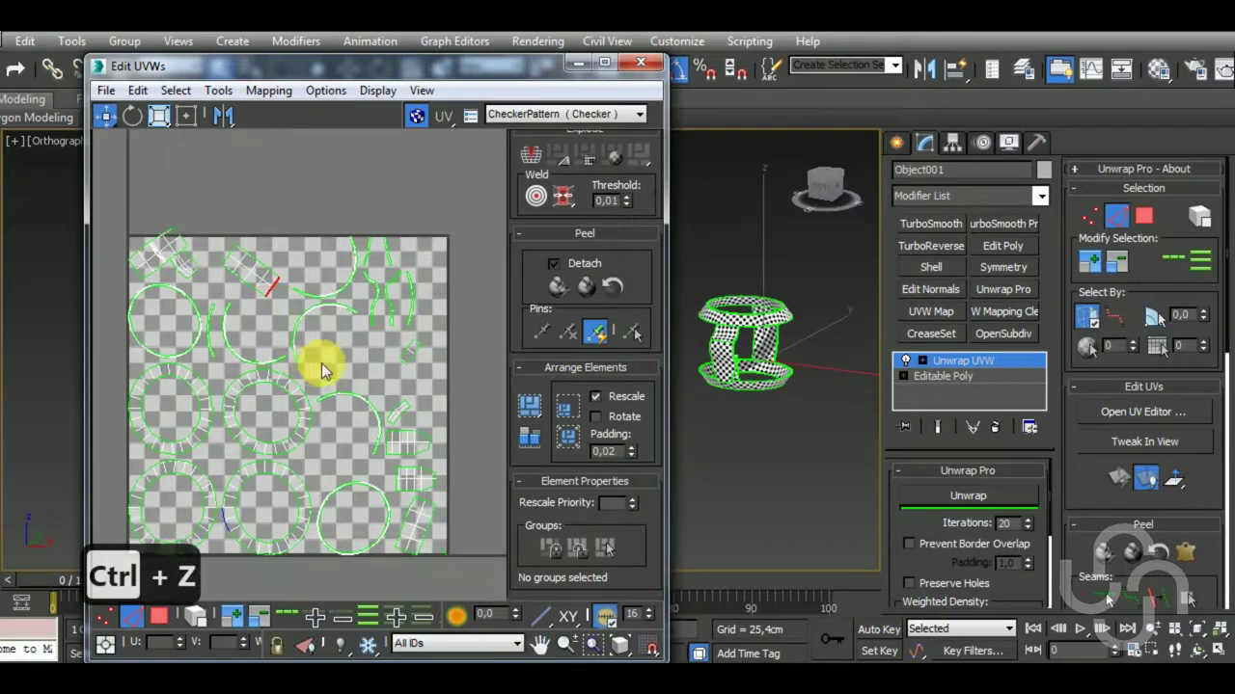
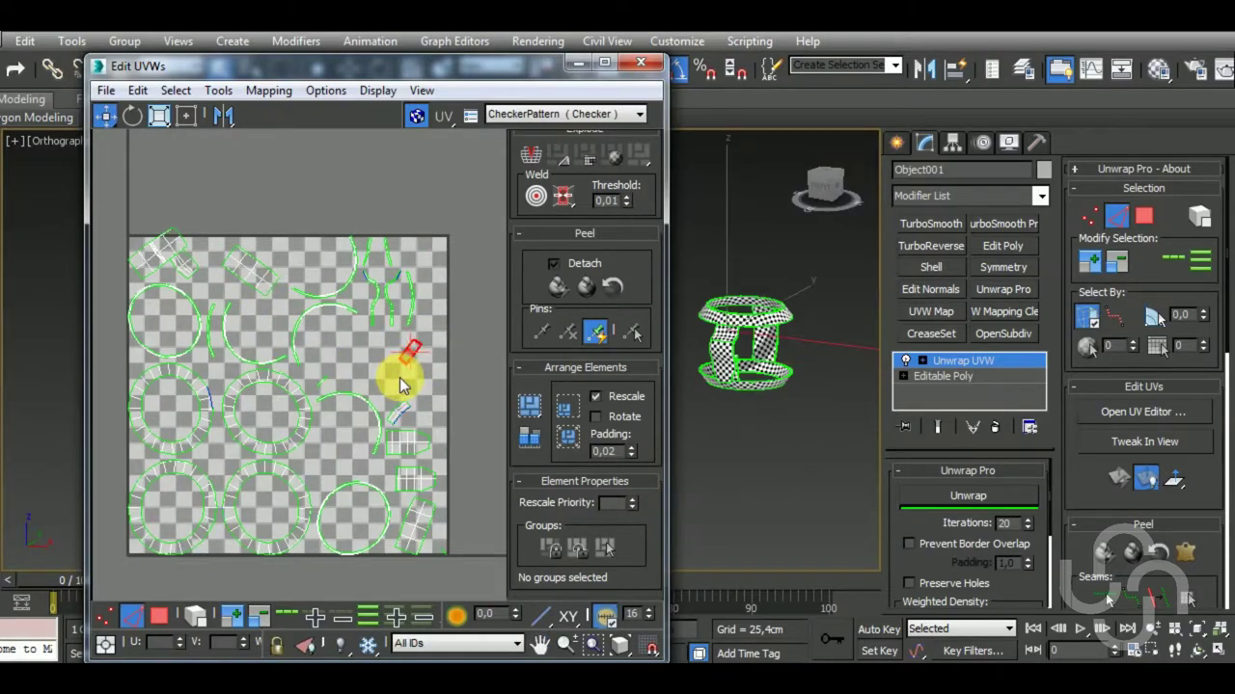
Stitch the first small cap-rib shells, including the small top shell, onto their neighbouring shells.
{"action": "scroll", "coordinate": [401, 384], "scroll_direction": "up", "scroll_amount": 3}
{"action": "key", "text": "shift+s"}
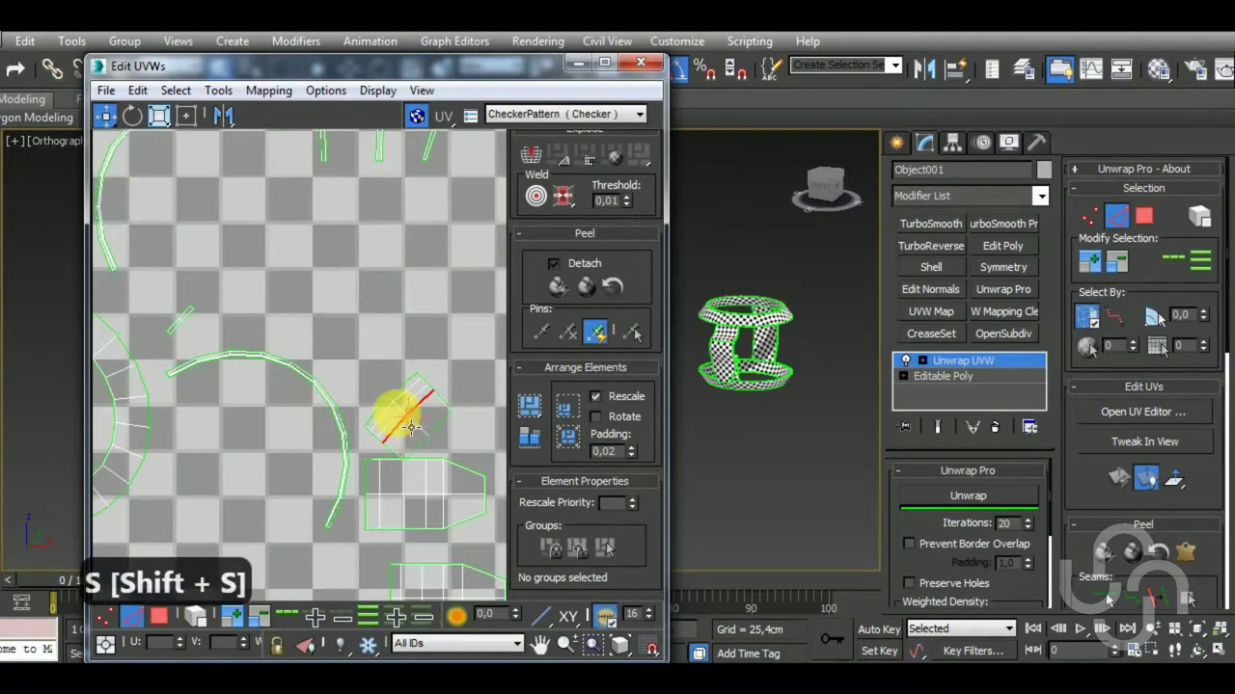
{"action": "middle_click_drag", "start_coordinate": [420, 446], "coordinate": [393, 433]}
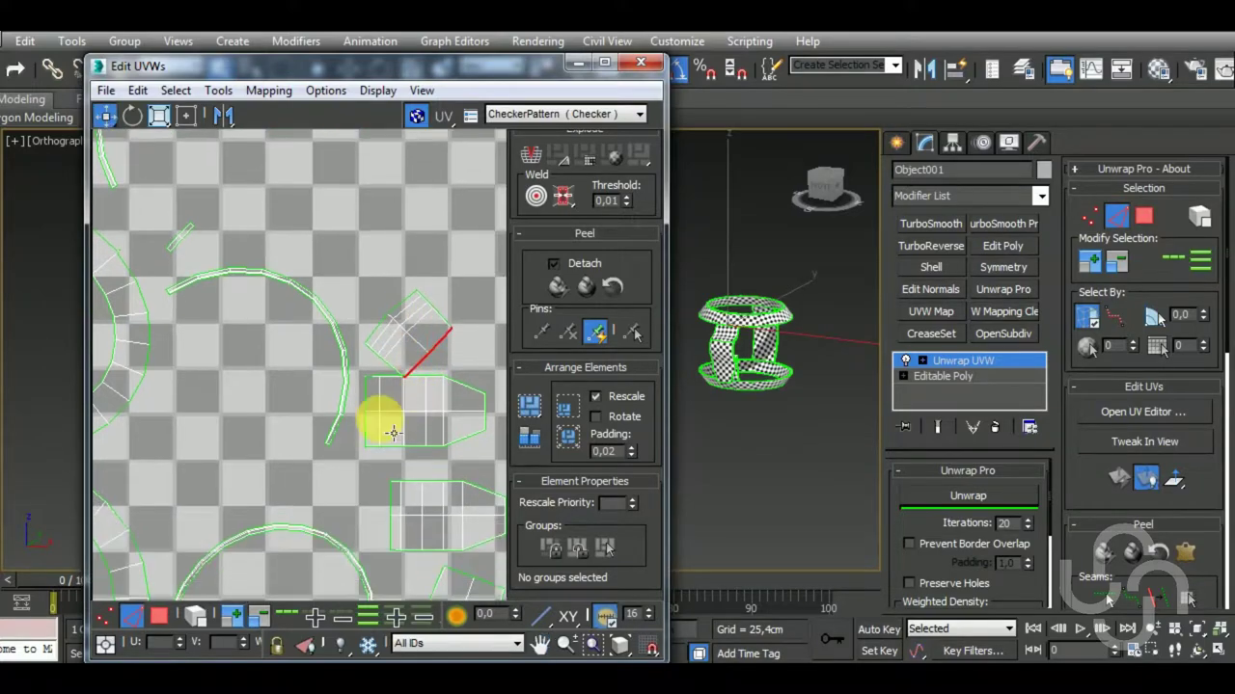
{"action": "scroll", "coordinate": [367, 439], "scroll_direction": "down", "scroll_amount": 5}
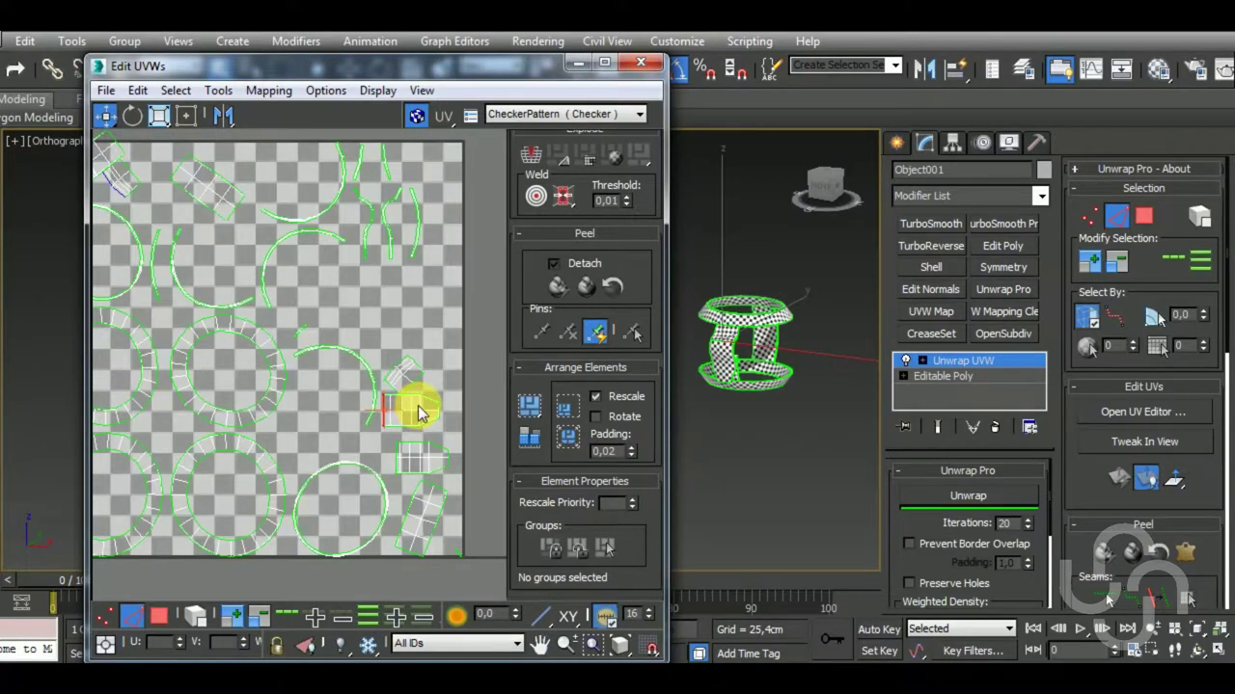
{"action": "key", "text": "shift+s"}
{"action": "scroll", "coordinate": [376, 417], "scroll_direction": "up", "scroll_amount": 3}
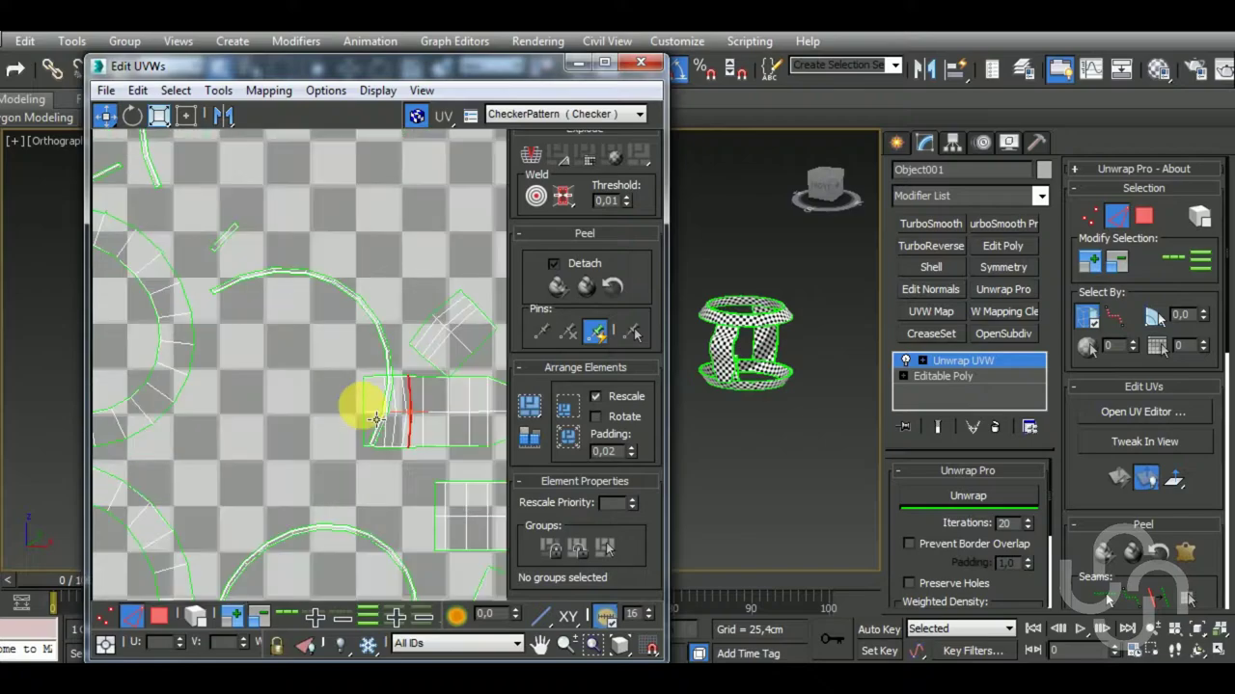
{"action": "scroll", "coordinate": [365, 397], "scroll_direction": "down", "scroll_amount": 2}
{"action": "scroll", "coordinate": [373, 399], "scroll_direction": "down", "scroll_amount": 2}
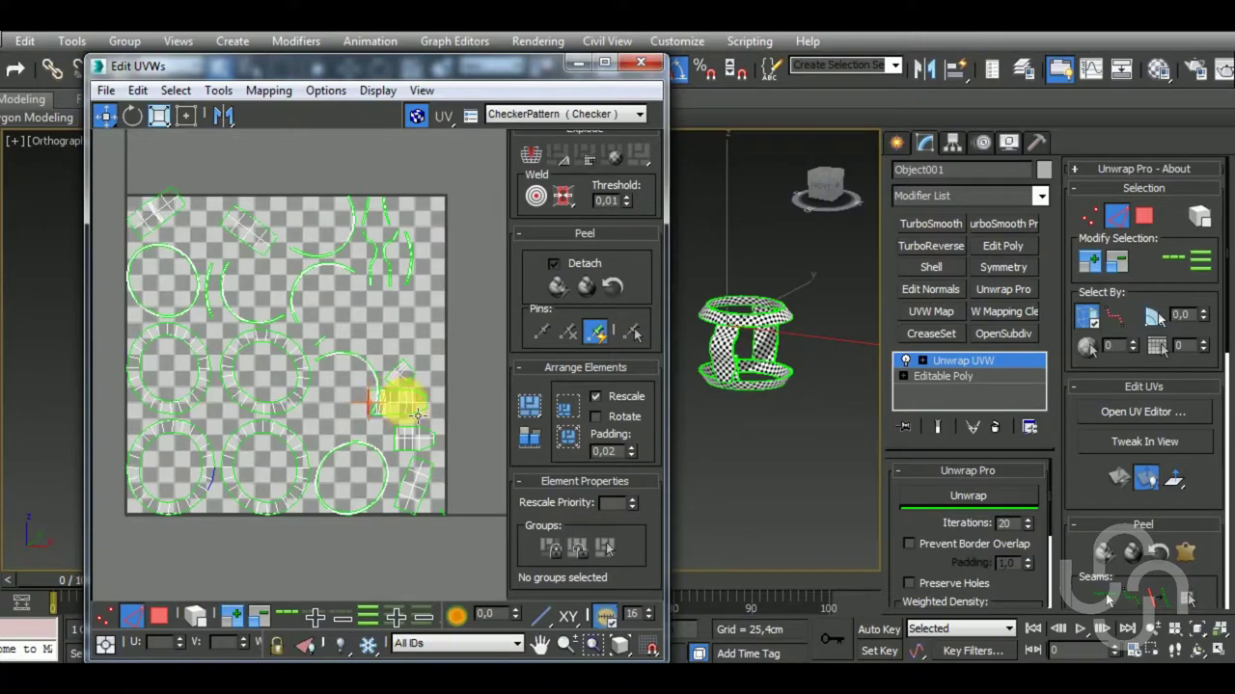
{"action": "scroll", "coordinate": [415, 453], "scroll_direction": "up", "scroll_amount": 4}
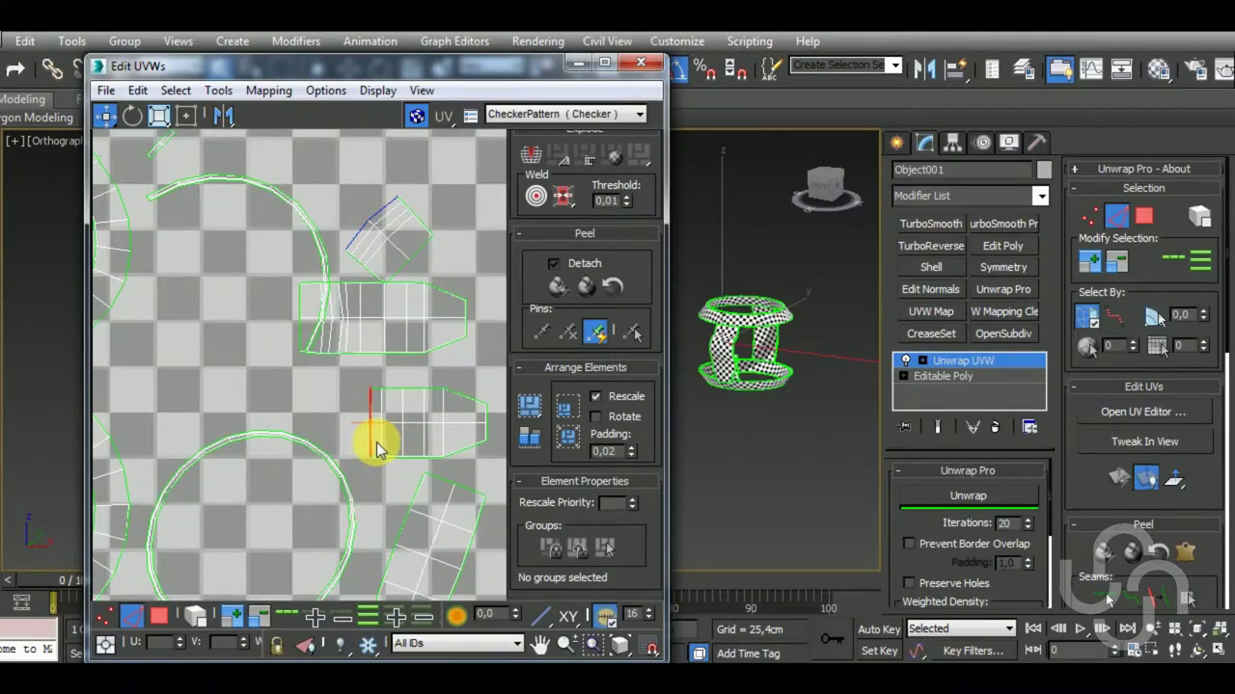
{"action": "key", "text": "shift+s"}
Stitch the remaining selected rib edges to their counterpart shells.
{"action": "middle_click_drag", "start_coordinate": [455, 485], "coordinate": [442, 403]}
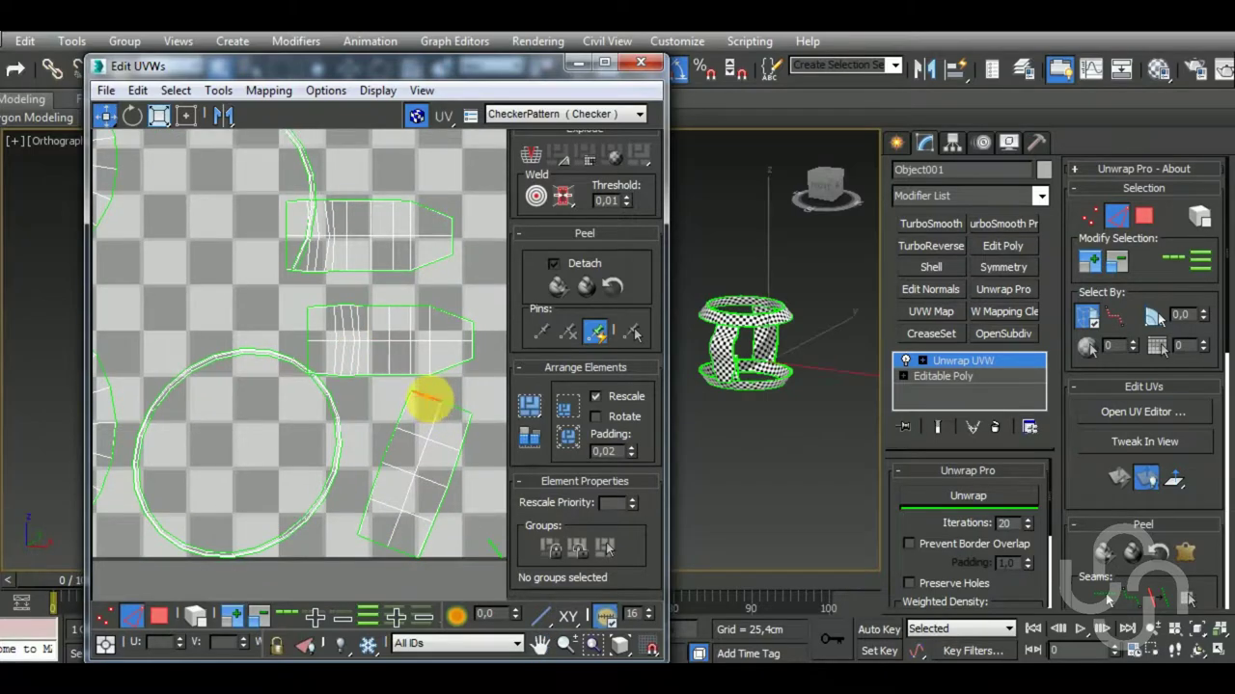
{"action": "scroll", "coordinate": [430, 407], "scroll_direction": "down", "scroll_amount": 5}
{"action": "scroll", "coordinate": [437, 469], "scroll_direction": "up", "scroll_amount": 5}
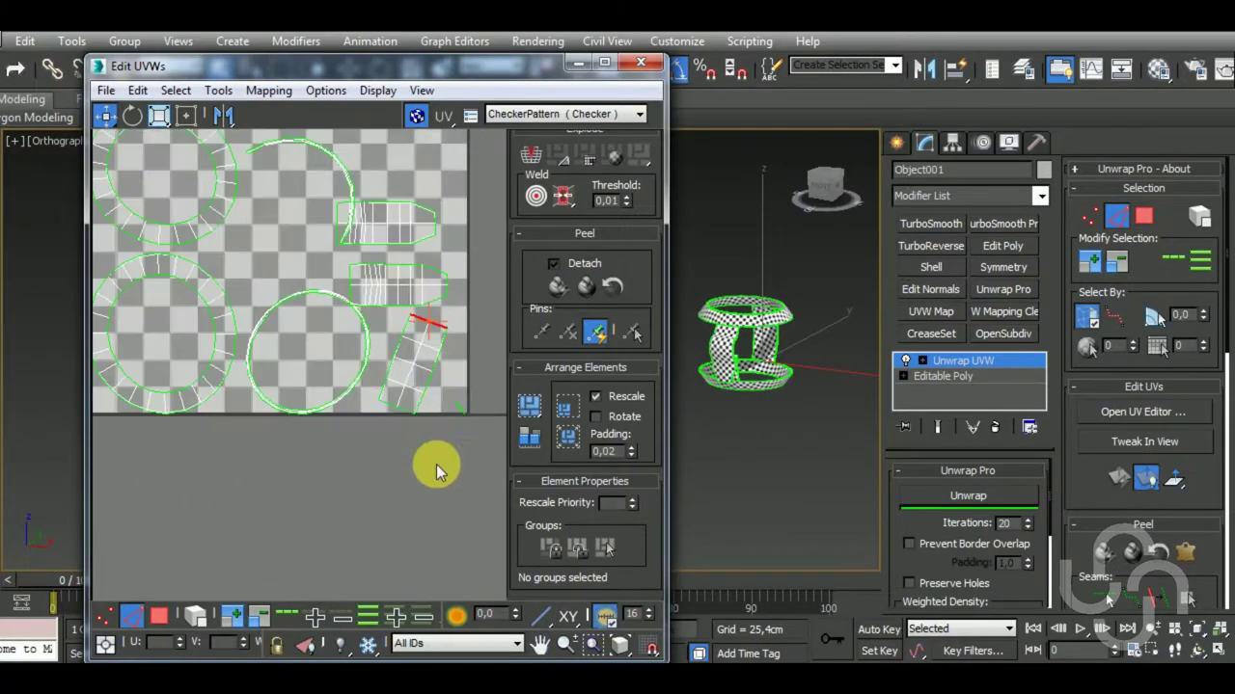
{"action": "scroll", "coordinate": [426, 468], "scroll_direction": "down", "scroll_amount": 3}
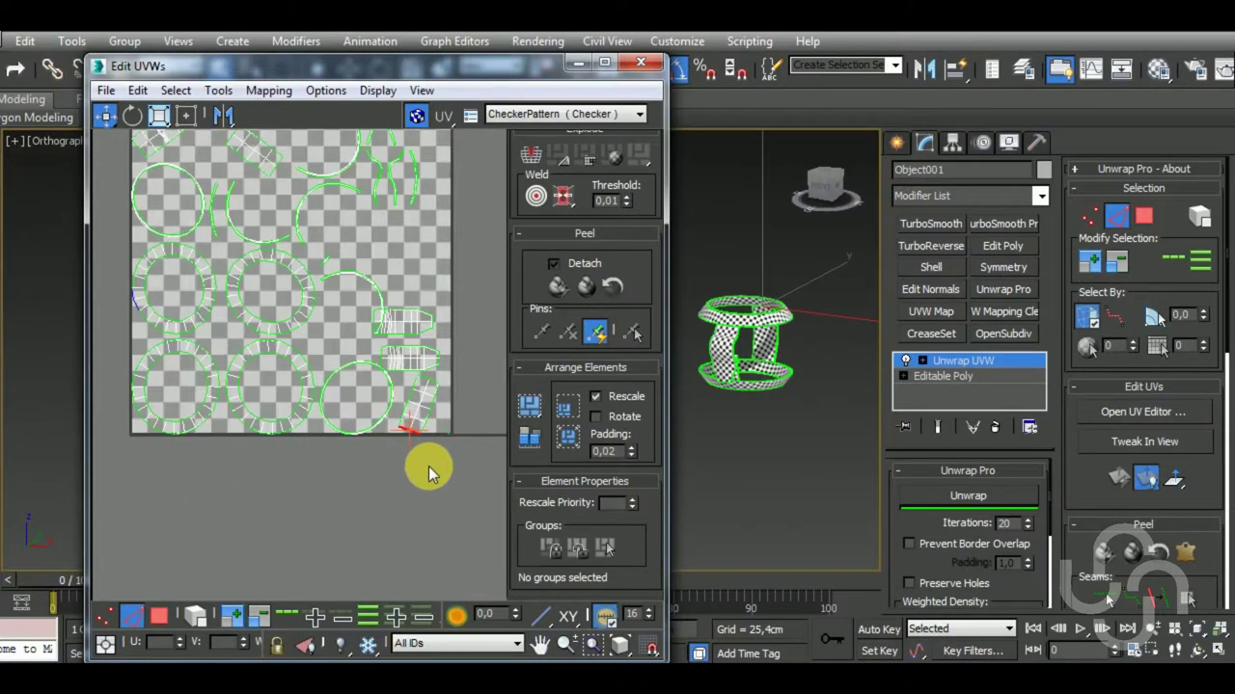
{"action": "scroll", "coordinate": [429, 471], "scroll_direction": "down", "scroll_amount": 3}
{"action": "scroll", "coordinate": [449, 458], "scroll_direction": "up", "scroll_amount": 5}
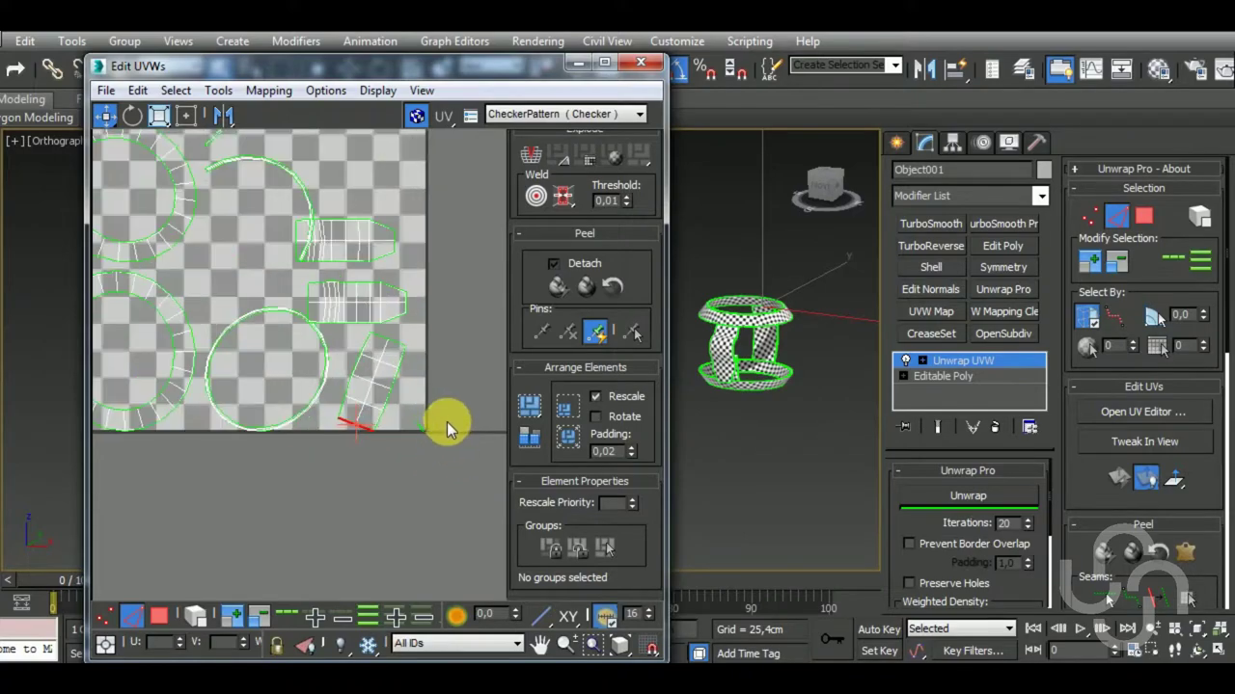
{"action": "scroll", "coordinate": [357, 399], "scroll_direction": "up", "scroll_amount": 2}
{"action": "scroll", "coordinate": [372, 441], "scroll_direction": "down", "scroll_amount": 2}
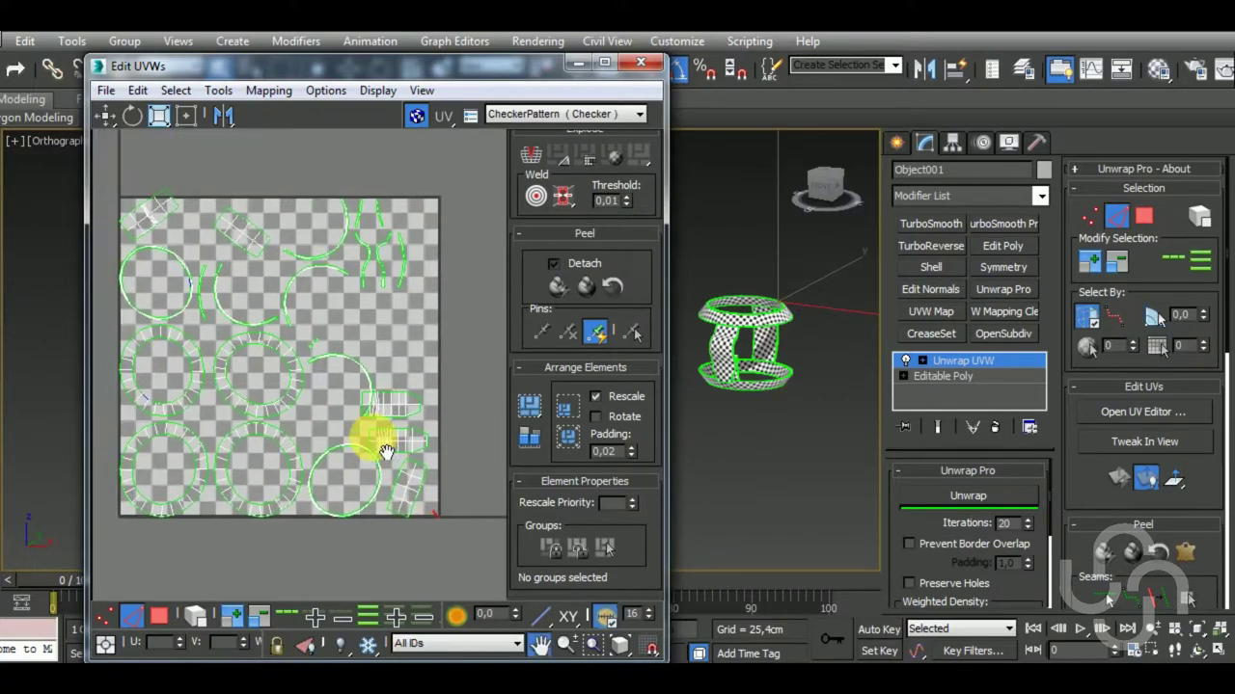
{"action": "scroll", "coordinate": [123, 405], "scroll_direction": "up", "scroll_amount": 4}
{"action": "scroll", "coordinate": [331, 455], "scroll_direction": "up", "scroll_amount": 5}
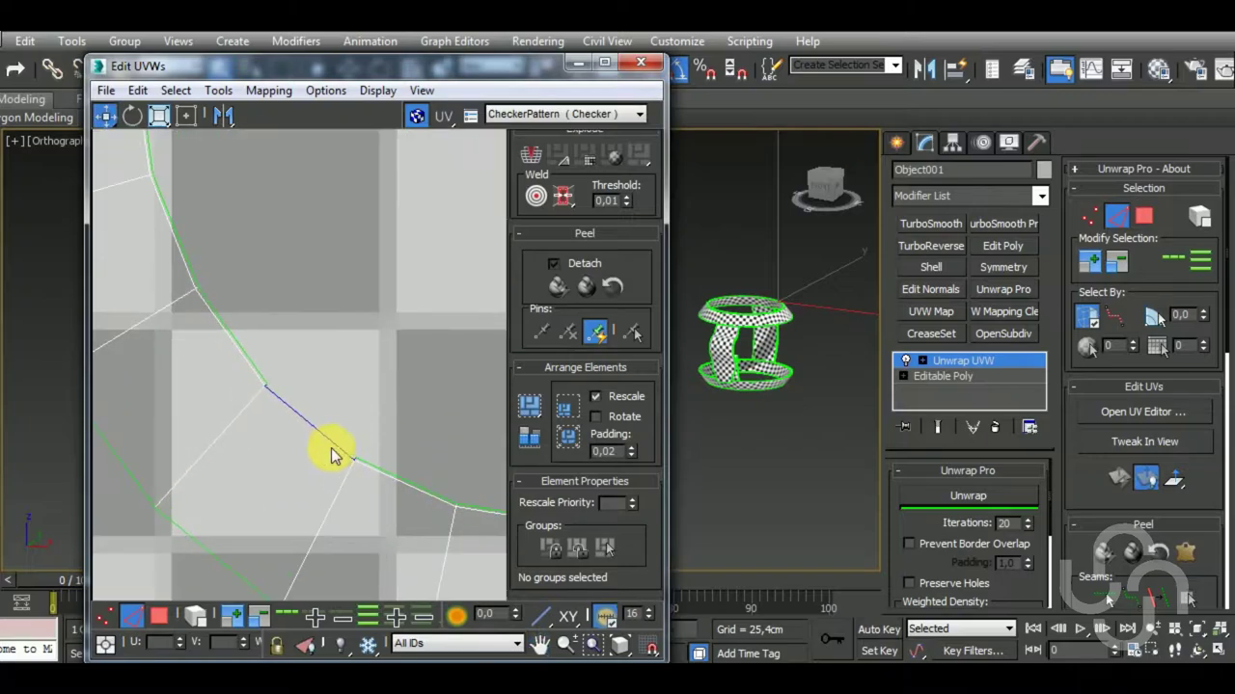
{"action": "key", "text": "s"}
{"action": "scroll", "coordinate": [344, 448], "scroll_direction": "up", "scroll_amount": 1}
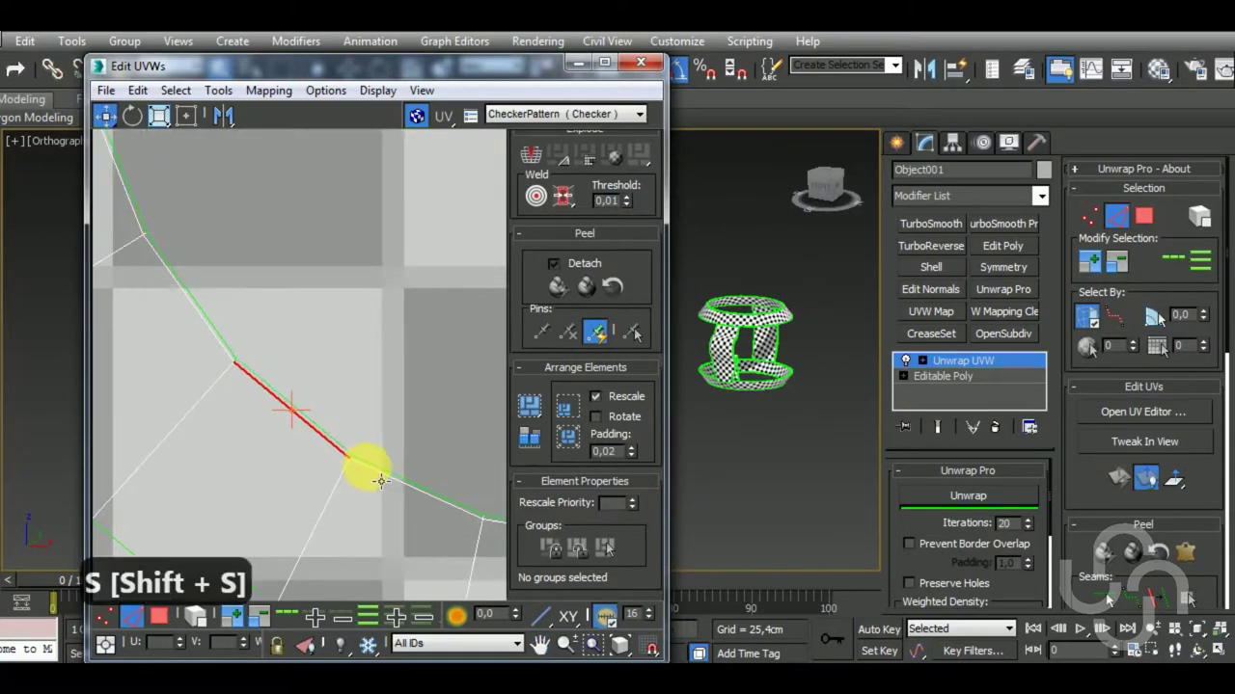
{"action": "scroll", "coordinate": [338, 448], "scroll_direction": "up", "scroll_amount": 3}
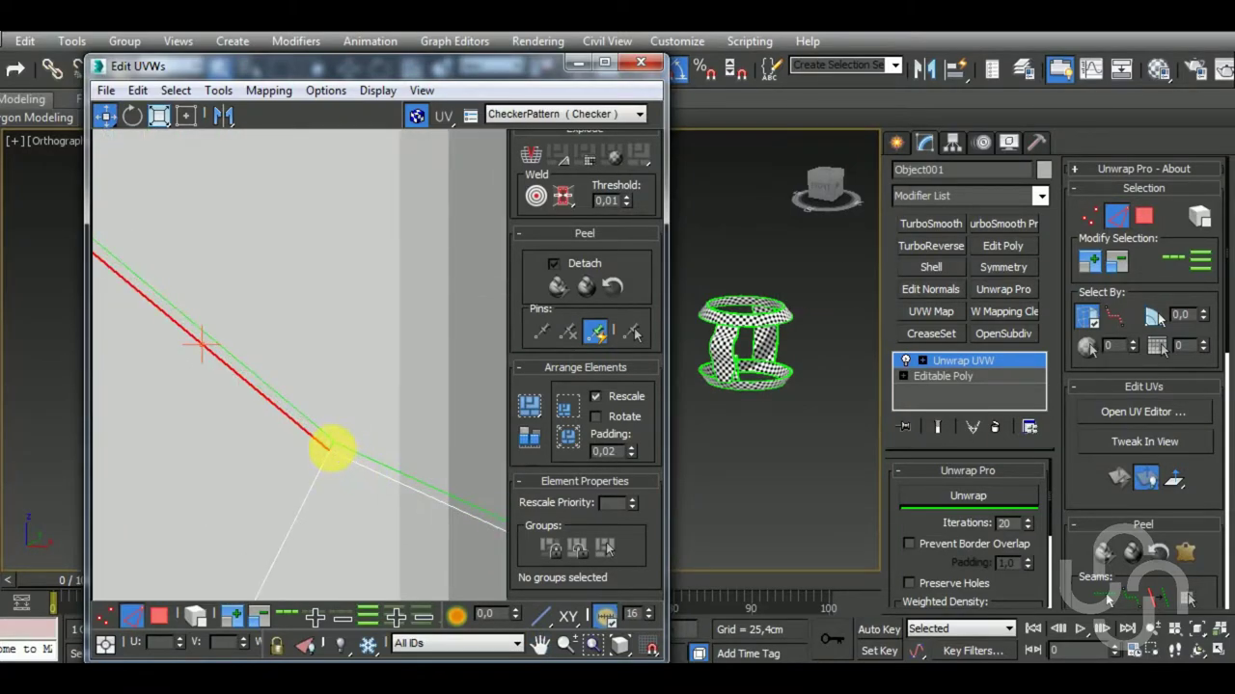
{"action": "scroll", "coordinate": [371, 434], "scroll_direction": "up", "scroll_amount": 1}
{"action": "scroll", "coordinate": [317, 454], "scroll_direction": "up", "scroll_amount": 2}
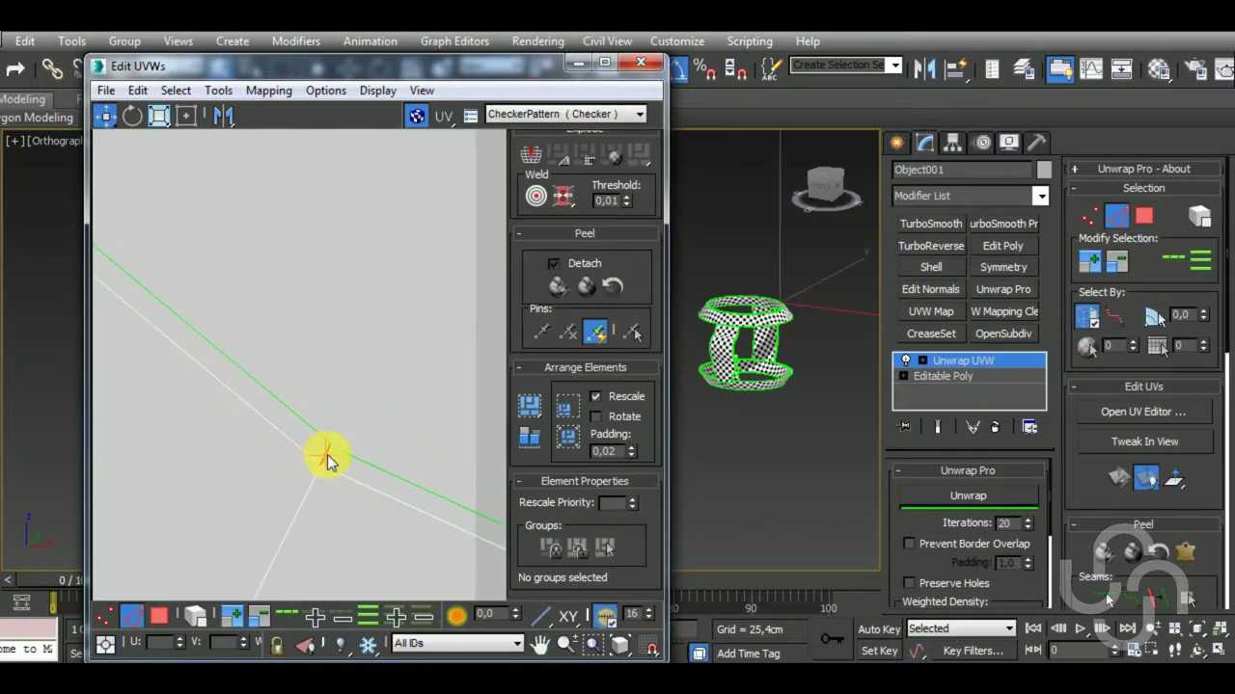
{"action": "key", "text": "s"}
{"action": "scroll", "coordinate": [259, 351], "scroll_direction": "down", "scroll_amount": 2}
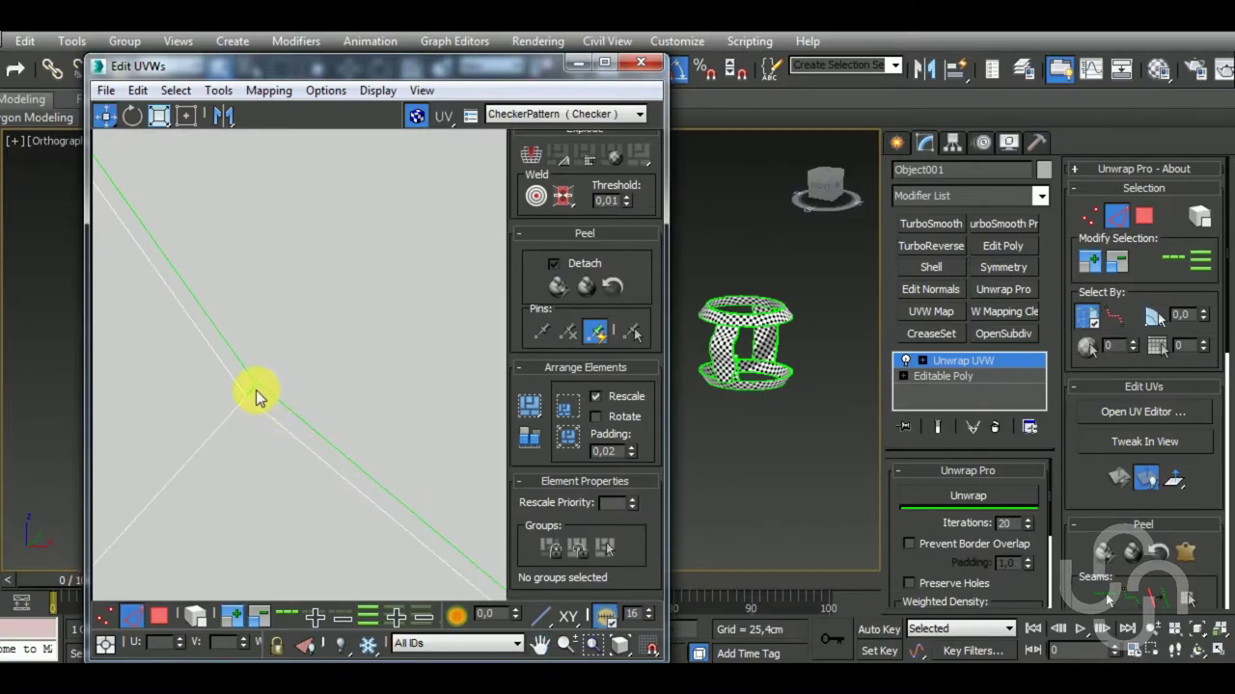
{"action": "key", "text": "shift+s"}
{"action": "scroll", "coordinate": [318, 405], "scroll_direction": "down", "scroll_amount": 5}
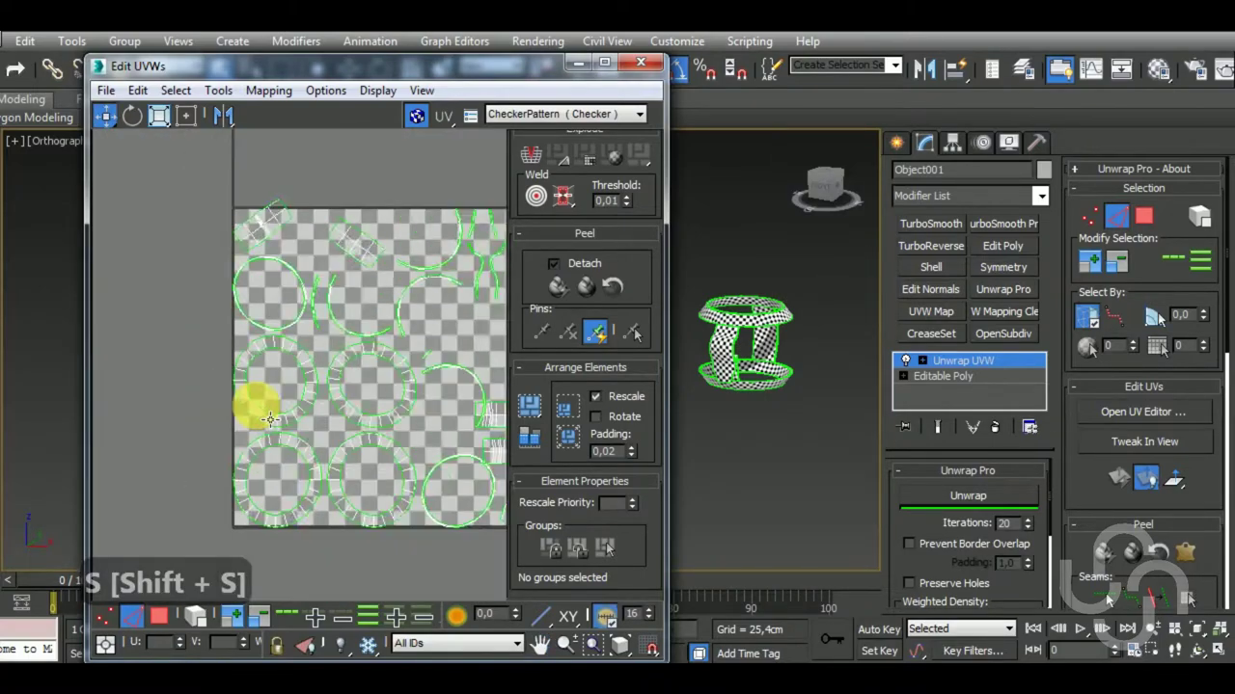
Recentre the UV tile and move the small arc shell to a free spot.
{"action": "middle_click_drag", "start_coordinate": [404, 364], "coordinate": [392, 360]}
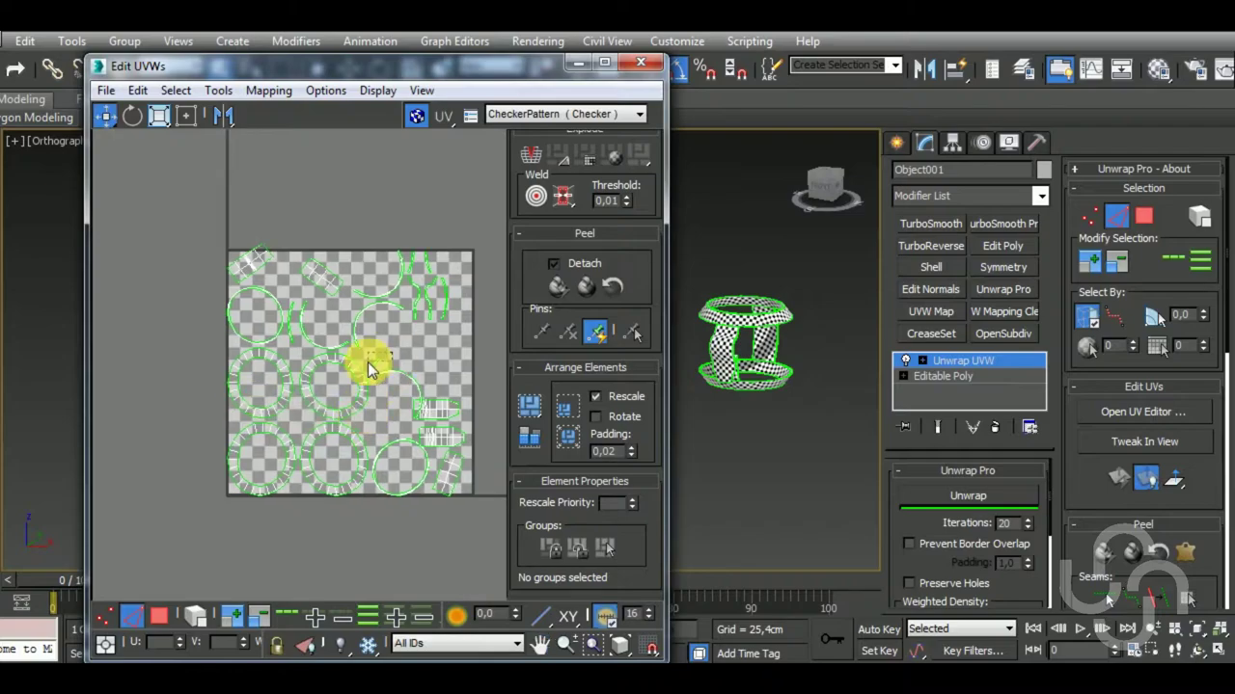
{"action": "scroll", "coordinate": [450, 427], "scroll_direction": "up", "scroll_amount": 2}
{"action": "scroll", "coordinate": [476, 441], "scroll_direction": "up", "scroll_amount": 4}
{"action": "scroll", "coordinate": [424, 434], "scroll_direction": "up", "scroll_amount": 3}
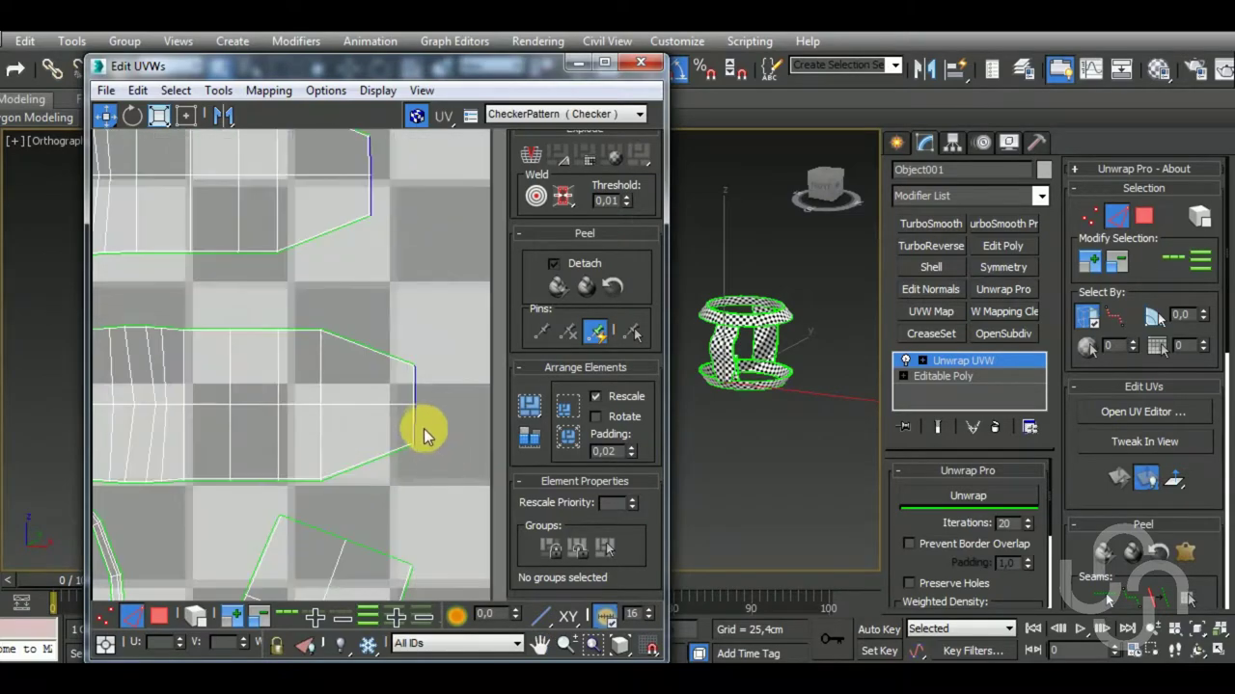
{"action": "scroll", "coordinate": [424, 435], "scroll_direction": "down", "scroll_amount": 5}
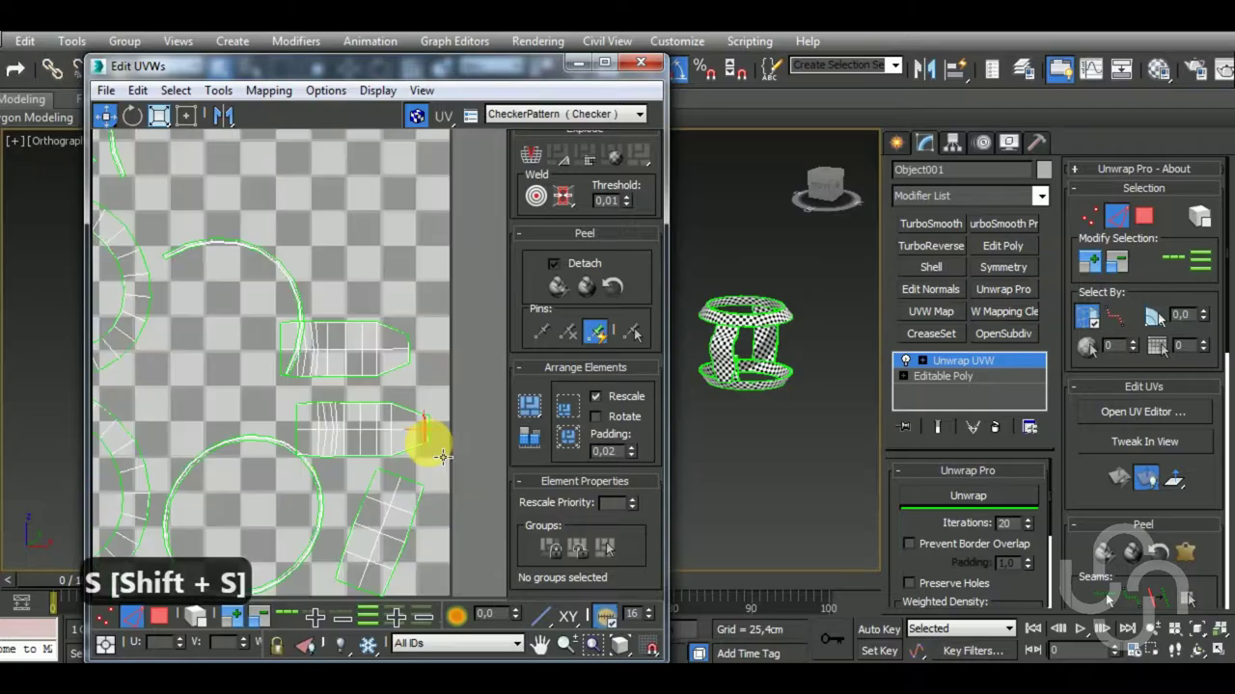
{"action": "scroll", "coordinate": [424, 436], "scroll_direction": "down", "scroll_amount": 3}
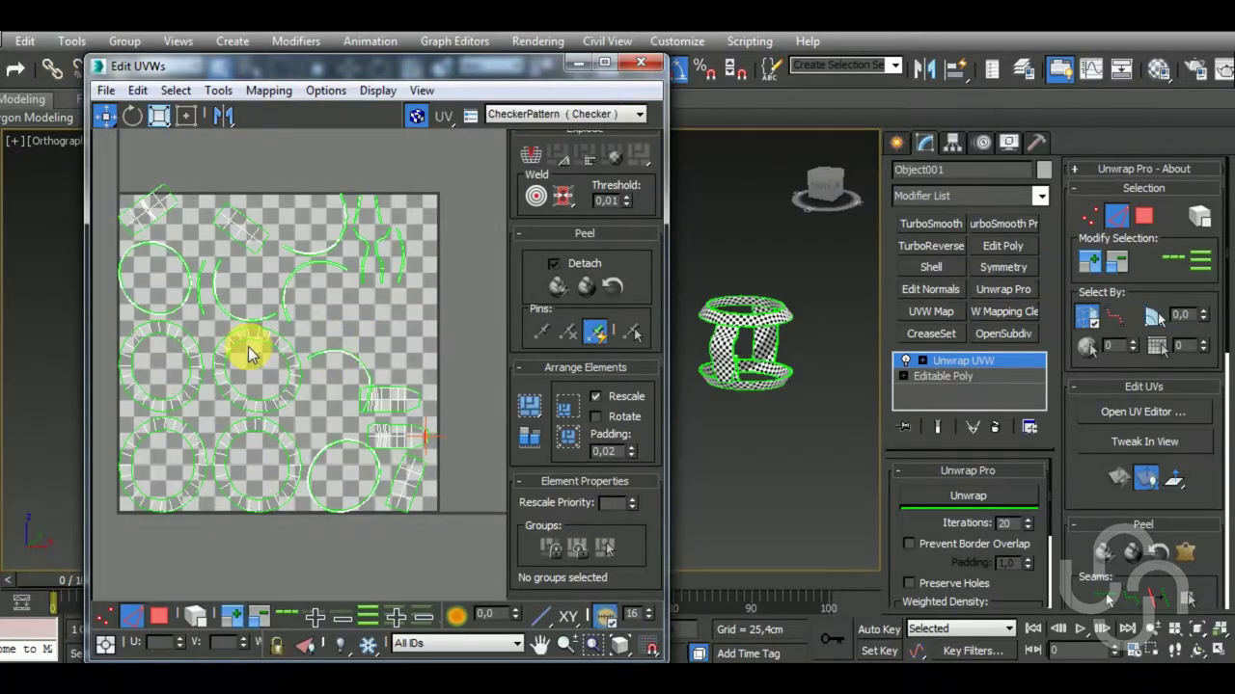
{"action": "left_click_drag", "start_coordinate": [248, 346], "coordinate": [315, 346]}
{"action": "scroll", "coordinate": [395, 372], "scroll_direction": "up", "scroll_amount": 2}
{"action": "scroll", "coordinate": [358, 337], "scroll_direction": "up", "scroll_amount": 2}
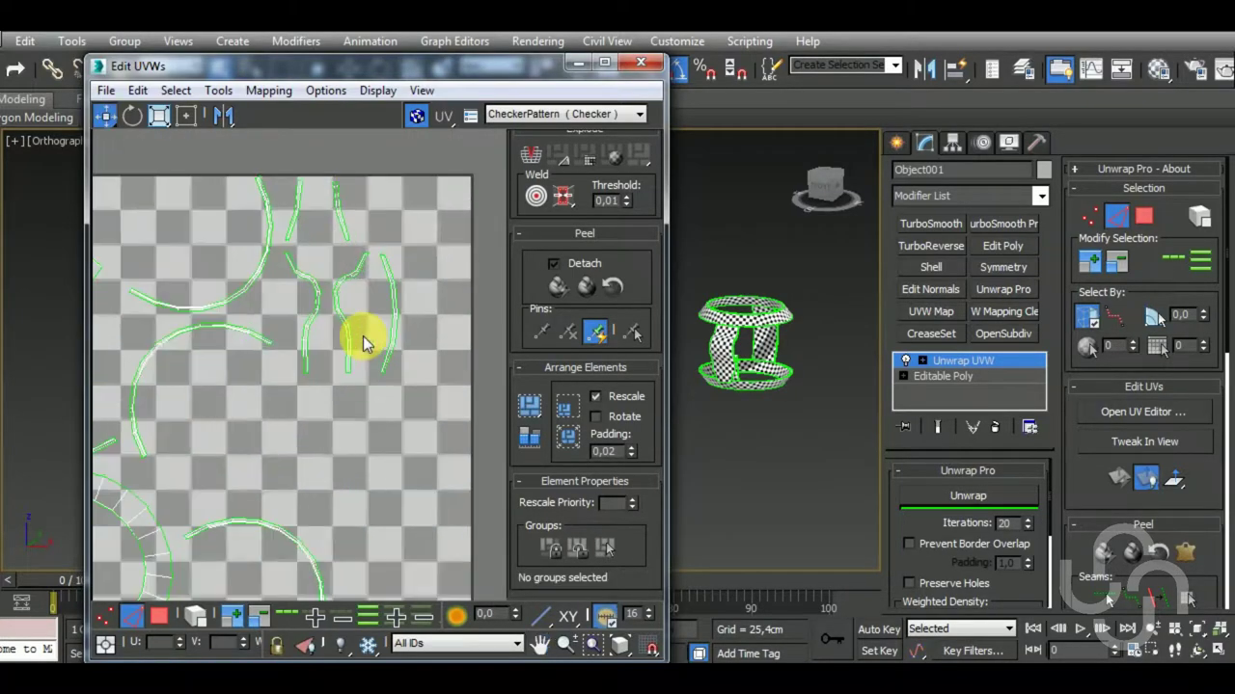
{"action": "scroll", "coordinate": [380, 377], "scroll_direction": "up", "scroll_amount": 2}
{"action": "scroll", "coordinate": [404, 408], "scroll_direction": "up", "scroll_amount": 2}
{"action": "scroll", "coordinate": [404, 408], "scroll_direction": "up", "scroll_amount": 1}
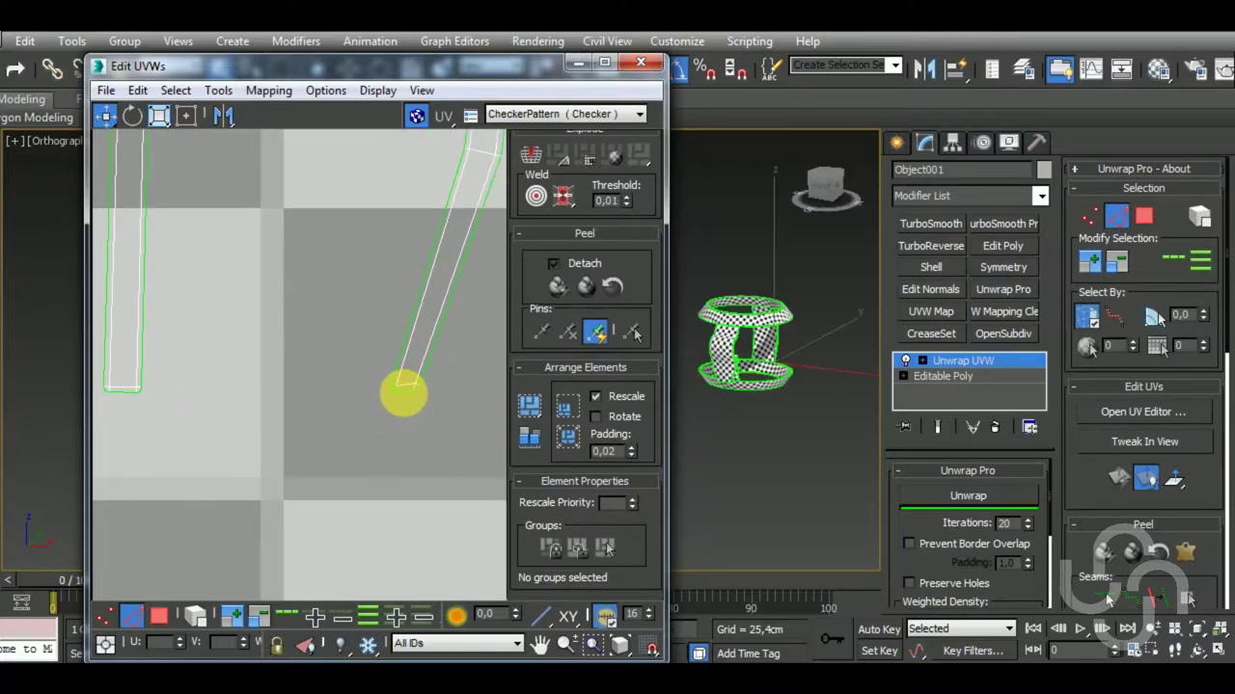
{"action": "left_click", "coordinate": [405, 385]}
{"action": "key", "text": "shift+s"}
{"action": "scroll", "coordinate": [403, 433], "scroll_direction": "down", "scroll_amount": 4}
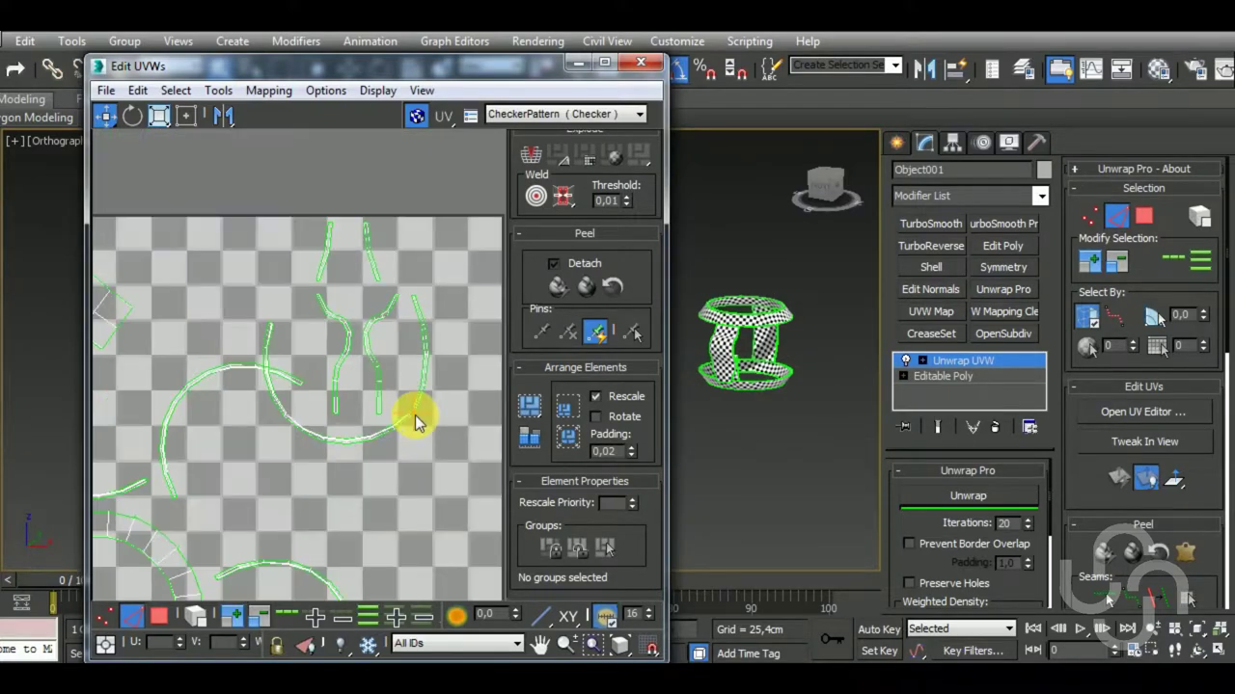
{"action": "scroll", "coordinate": [415, 414], "scroll_direction": "up", "scroll_amount": 2}
{"action": "scroll", "coordinate": [414, 415], "scroll_direction": "up", "scroll_amount": 3}
{"action": "scroll", "coordinate": [386, 448], "scroll_direction": "up", "scroll_amount": 2}
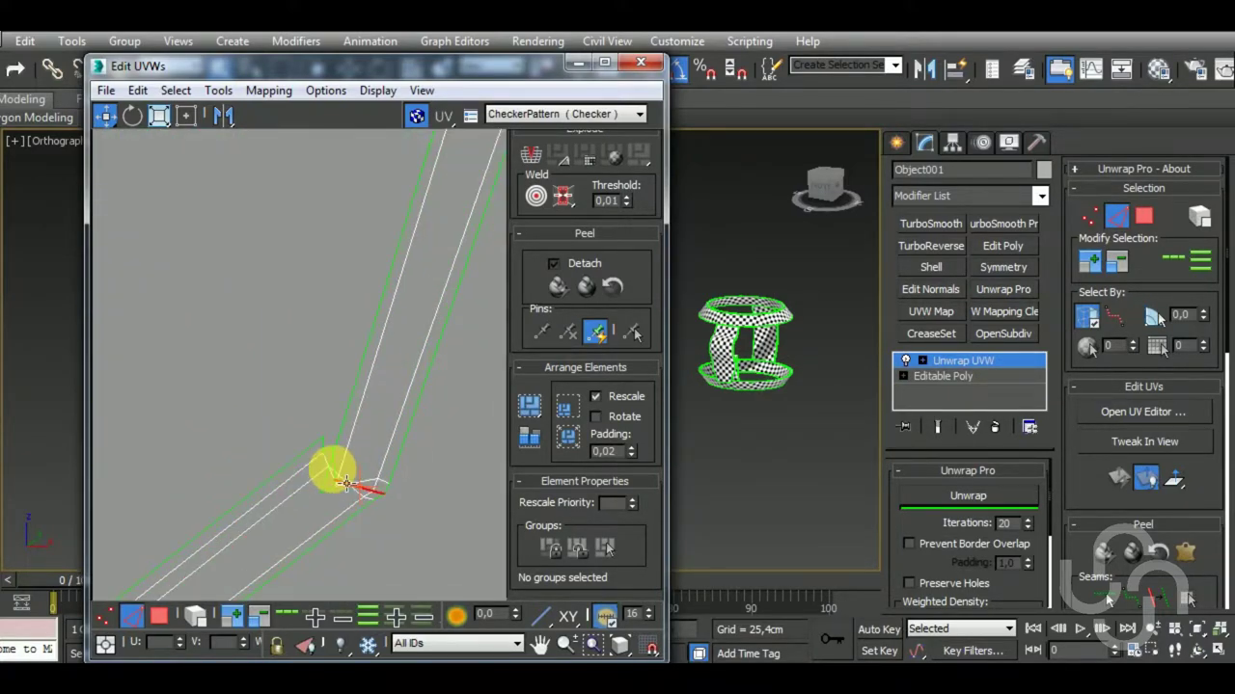
{"action": "left_click", "coordinate": [340, 482]}
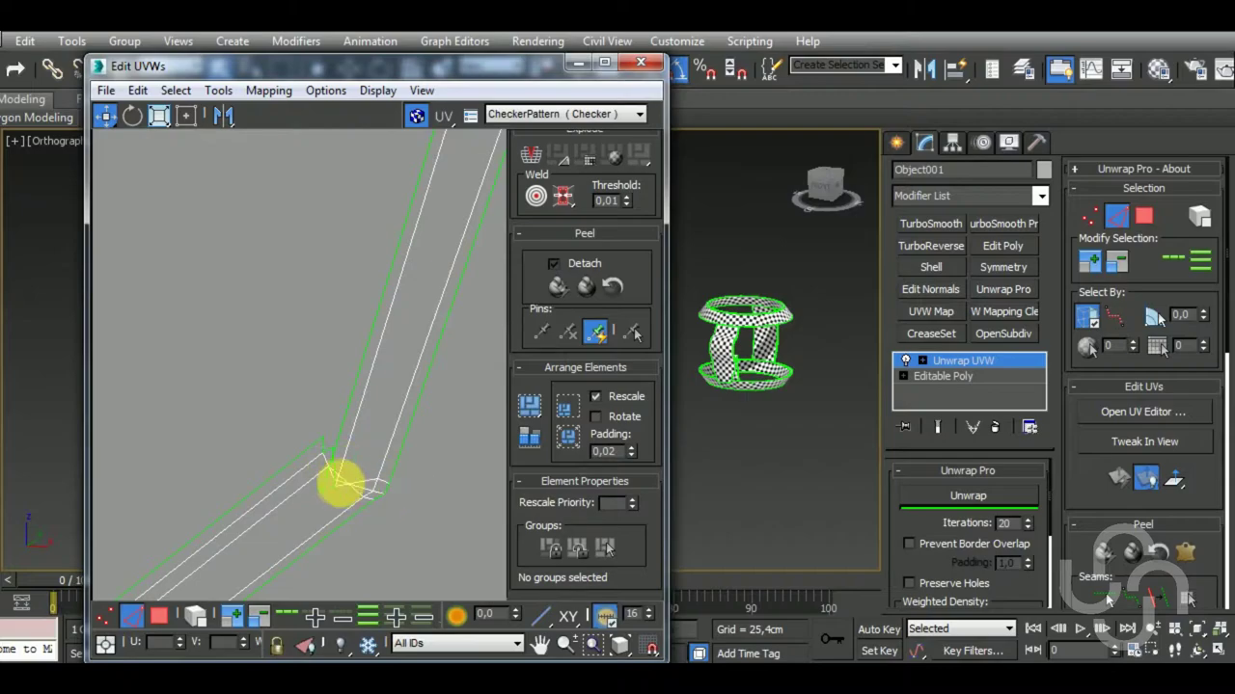
{"action": "key", "text": "shift+s"}
{"action": "scroll", "coordinate": [403, 463], "scroll_direction": "down", "scroll_amount": 2}
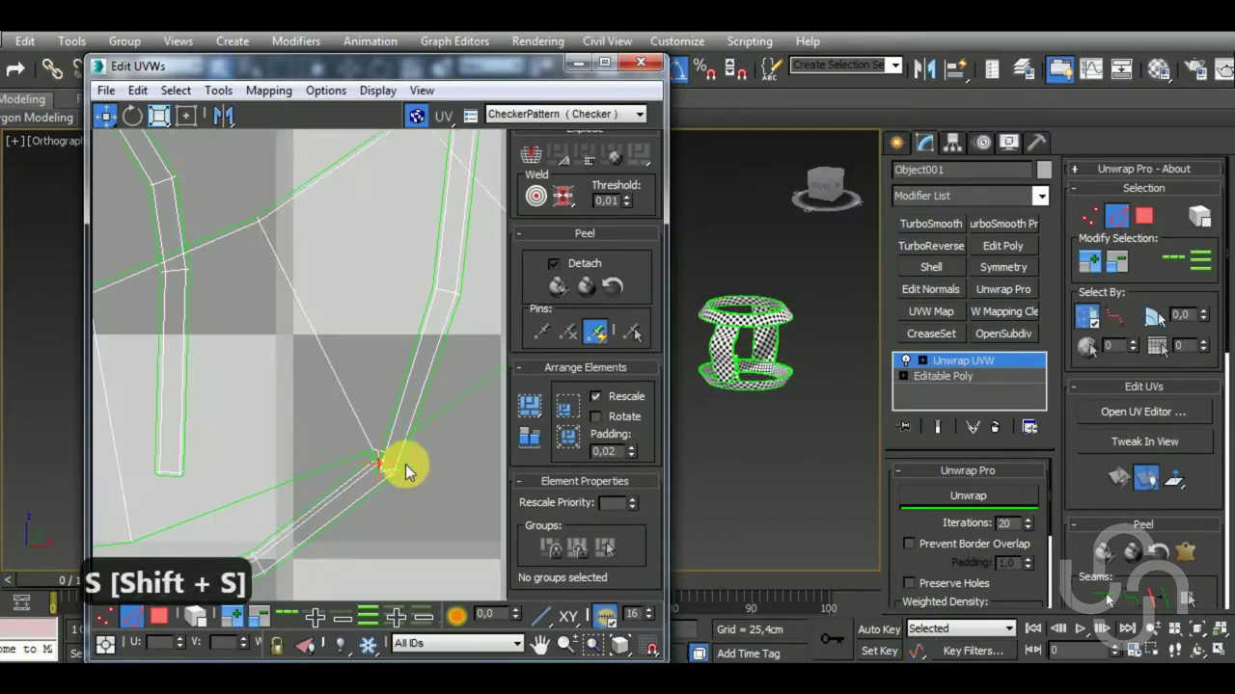
{"action": "scroll", "coordinate": [405, 469], "scroll_direction": "down", "scroll_amount": 2}
{"action": "key", "text": "ctrl+z"}
{"action": "scroll", "coordinate": [402, 386], "scroll_direction": "down", "scroll_amount": 2}
{"action": "scroll", "coordinate": [403, 357], "scroll_direction": "up", "scroll_amount": 4}
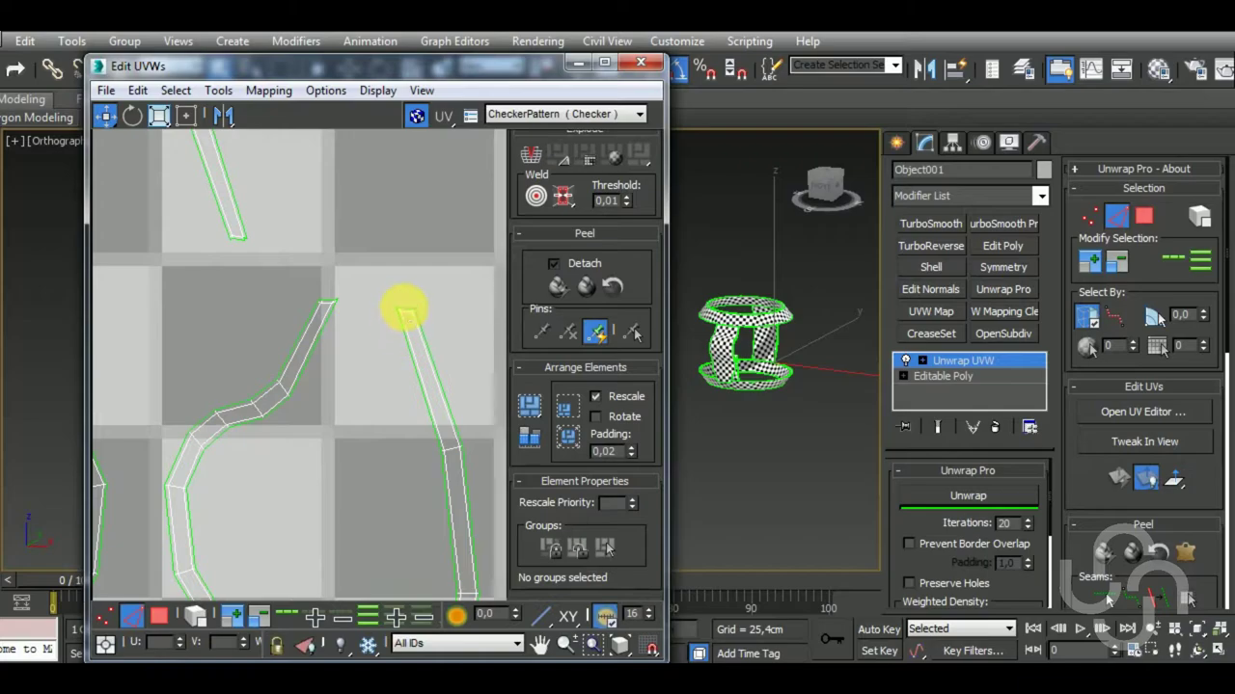
{"action": "scroll", "coordinate": [439, 357], "scroll_direction": "down", "scroll_amount": 2}
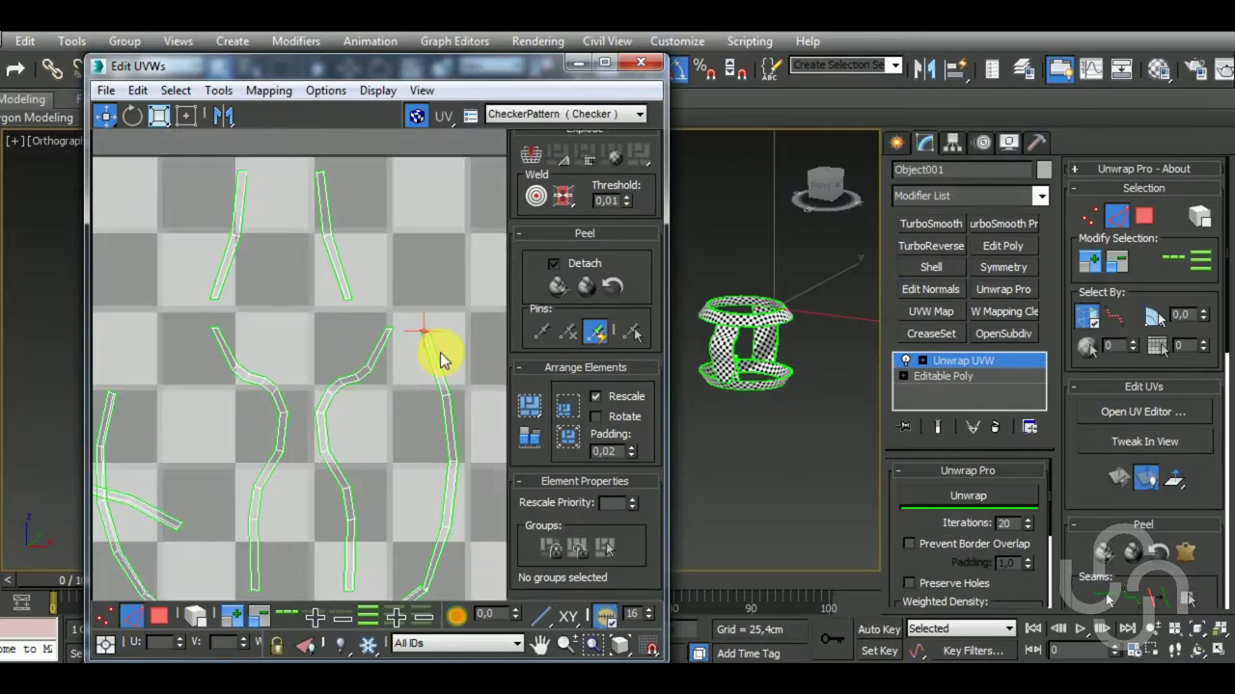
{"action": "key", "text": "shift+s"}
{"action": "scroll", "coordinate": [317, 377], "scroll_direction": "up", "scroll_amount": 2}
{"action": "scroll", "coordinate": [284, 350], "scroll_direction": "up", "scroll_amount": 3}
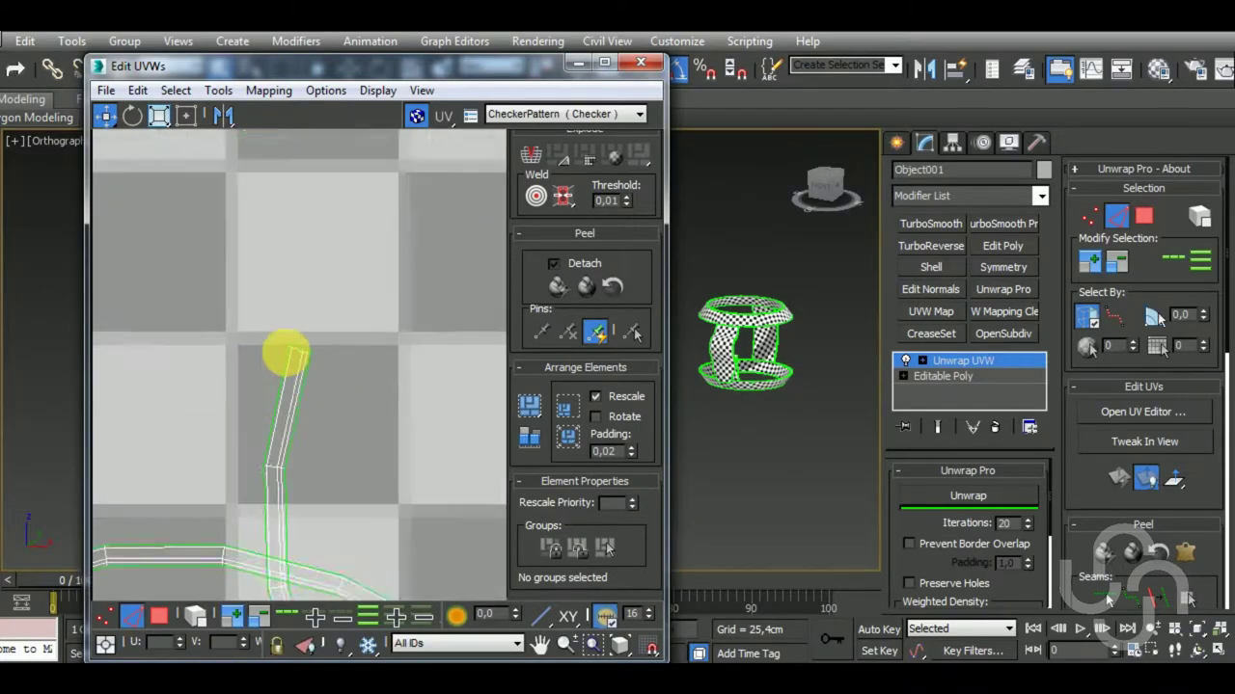
{"action": "scroll", "coordinate": [302, 352], "scroll_direction": "up", "scroll_amount": 2}
{"action": "scroll", "coordinate": [325, 391], "scroll_direction": "down", "scroll_amount": 2}
{"action": "key", "text": "shift+s"}
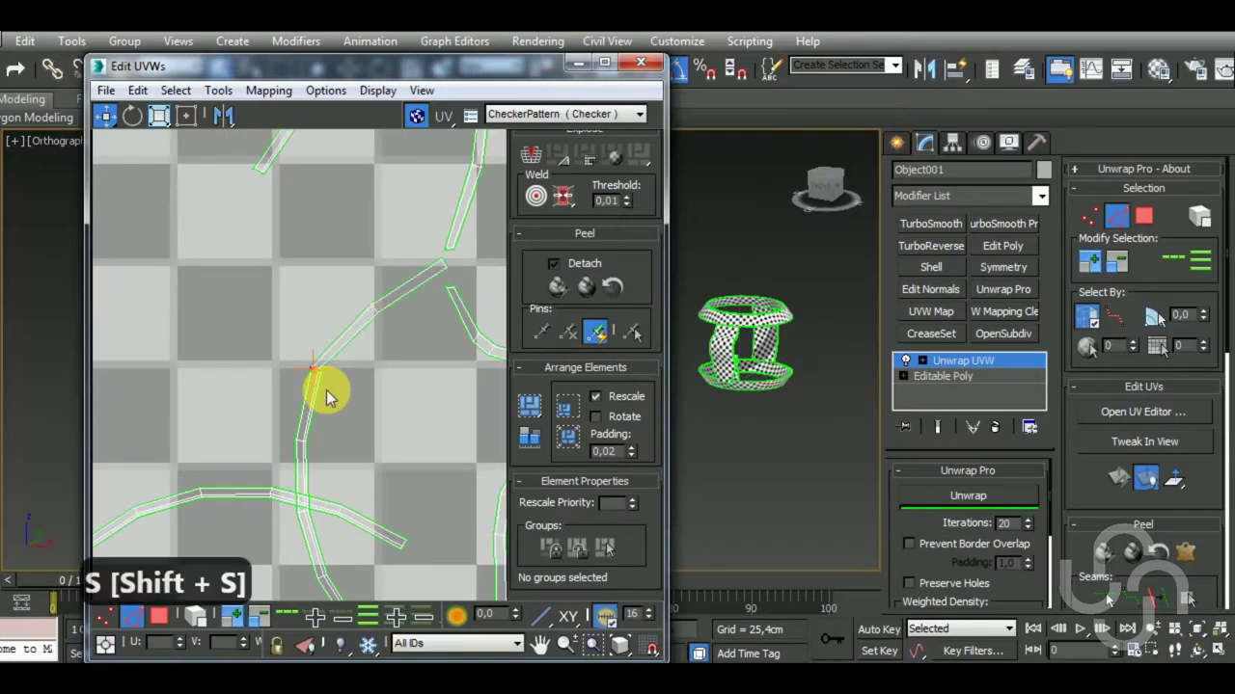
{"action": "scroll", "coordinate": [444, 279], "scroll_direction": "up", "scroll_amount": 3}
{"action": "scroll", "coordinate": [446, 268], "scroll_direction": "down", "scroll_amount": 3}
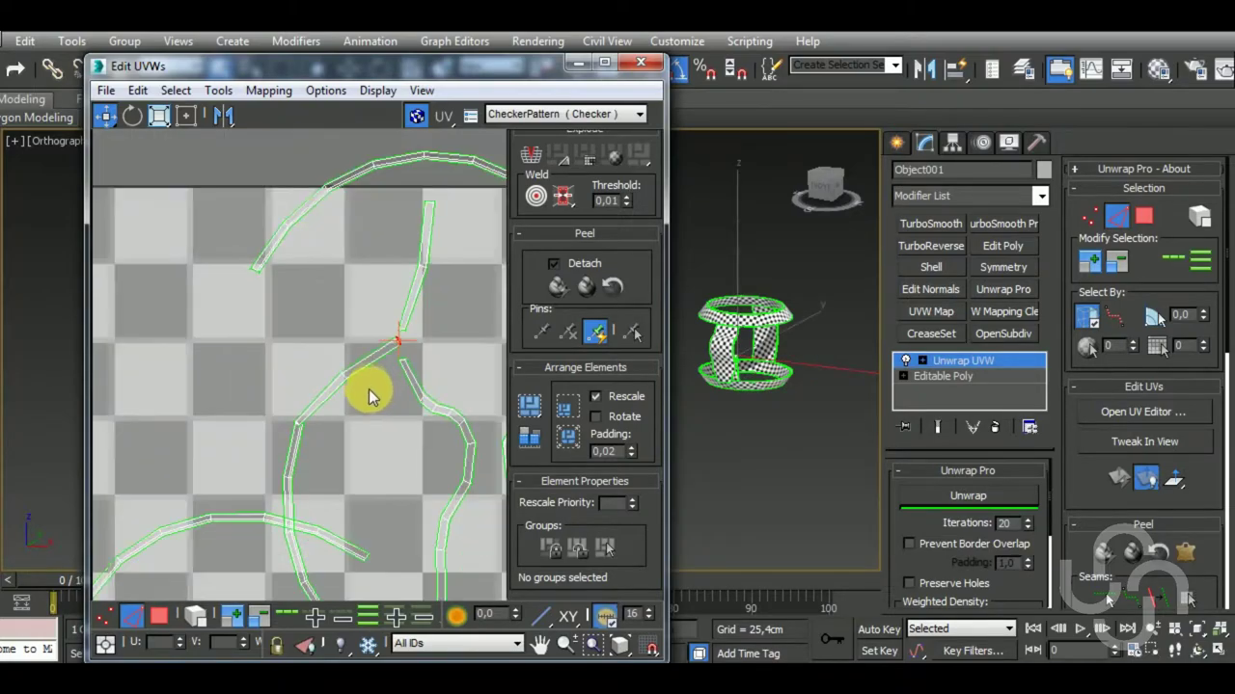
{"action": "key", "text": "shift+s"}
{"action": "key", "text": "ctrl+z"}
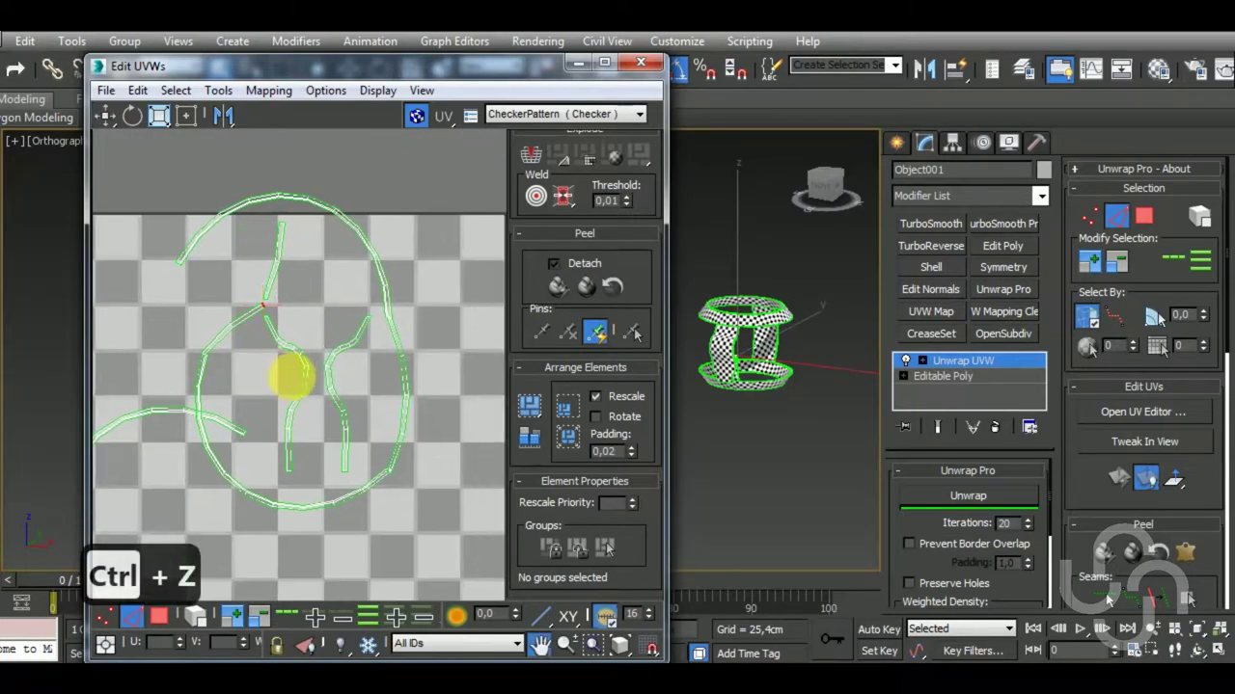
{"action": "scroll", "coordinate": [351, 461], "scroll_direction": "up", "scroll_amount": 3}
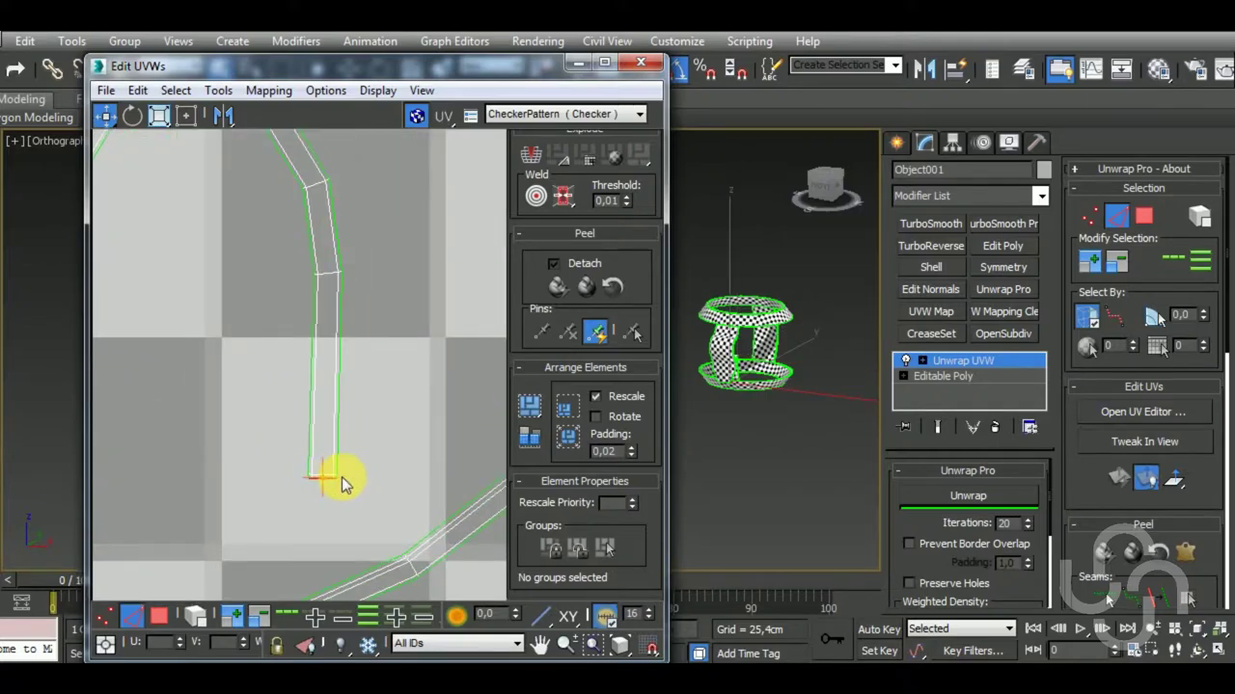
{"action": "key", "text": "shift+s"}
{"action": "scroll", "coordinate": [357, 453], "scroll_direction": "down", "scroll_amount": 4}
{"action": "key", "text": "ctrl+z"}
{"action": "scroll", "coordinate": [328, 405], "scroll_direction": "up", "scroll_amount": 3}
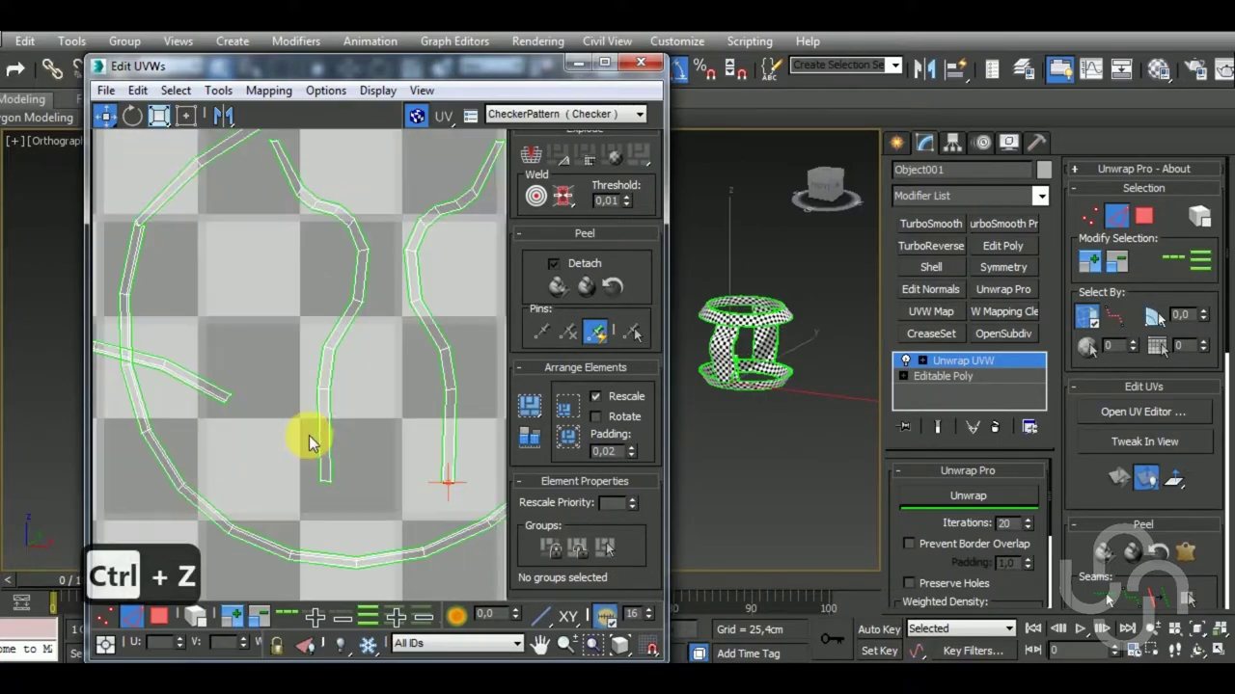
{"action": "scroll", "coordinate": [337, 418], "scroll_direction": "up", "scroll_amount": 3}
{"action": "scroll", "coordinate": [324, 343], "scroll_direction": "up", "scroll_amount": 2}
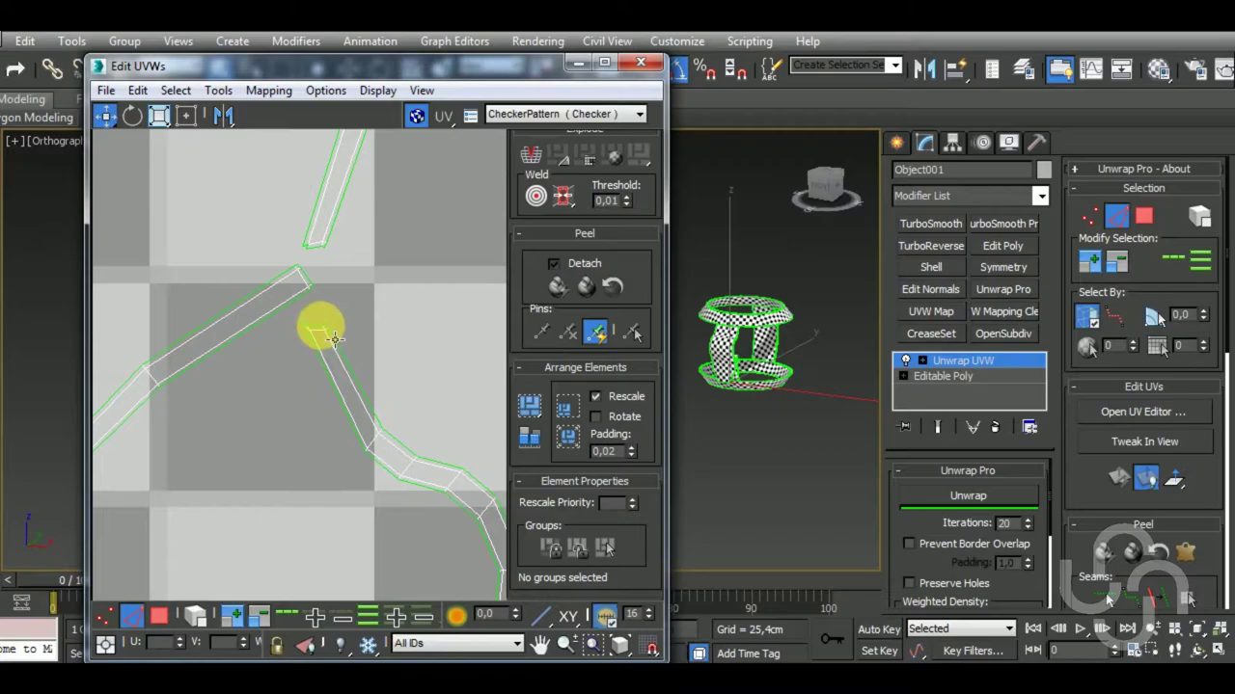
{"action": "key", "text": "shift+s"}
{"action": "scroll", "coordinate": [353, 403], "scroll_direction": "down", "scroll_amount": 4}
{"action": "scroll", "coordinate": [356, 408], "scroll_direction": "down", "scroll_amount": 2}
{"action": "scroll", "coordinate": [361, 414], "scroll_direction": "down", "scroll_amount": 2}
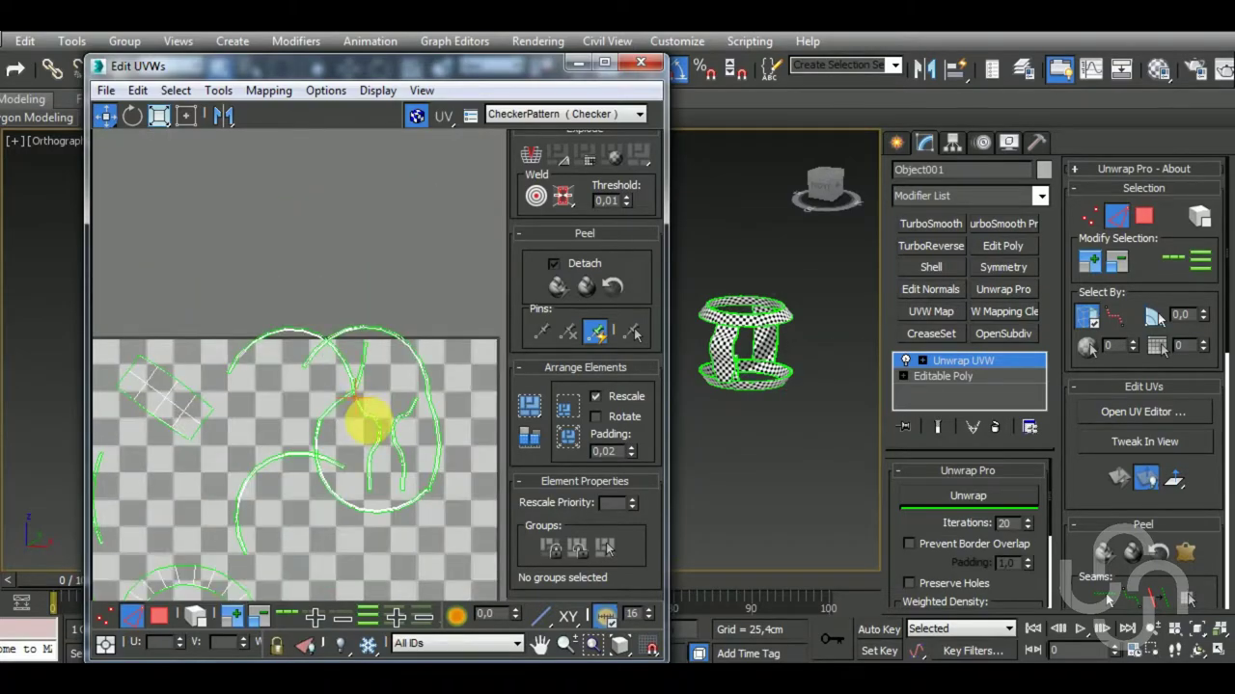
{"action": "scroll", "coordinate": [225, 384], "scroll_direction": "up", "scroll_amount": 5}
{"action": "scroll", "coordinate": [241, 386], "scroll_direction": "up", "scroll_amount": 2}
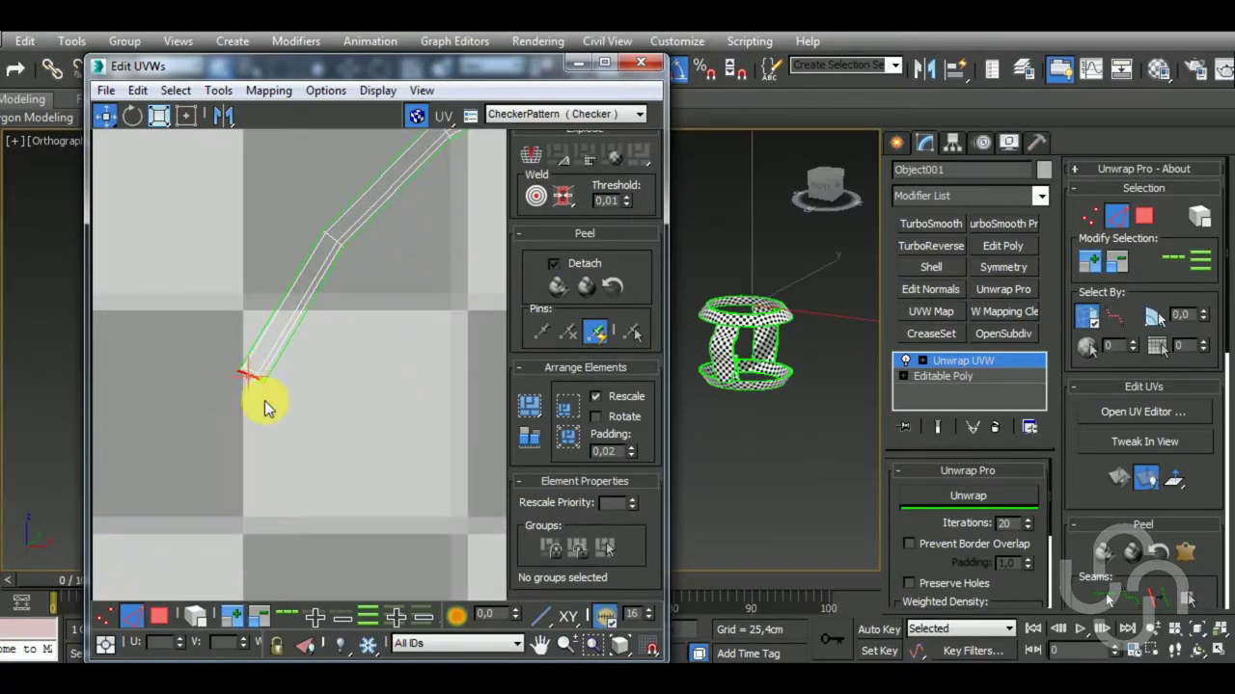
{"action": "key", "text": "shift+s"}
{"action": "scroll", "coordinate": [275, 395], "scroll_direction": "down", "scroll_amount": 3}
{"action": "scroll", "coordinate": [287, 390], "scroll_direction": "down", "scroll_amount": 2}
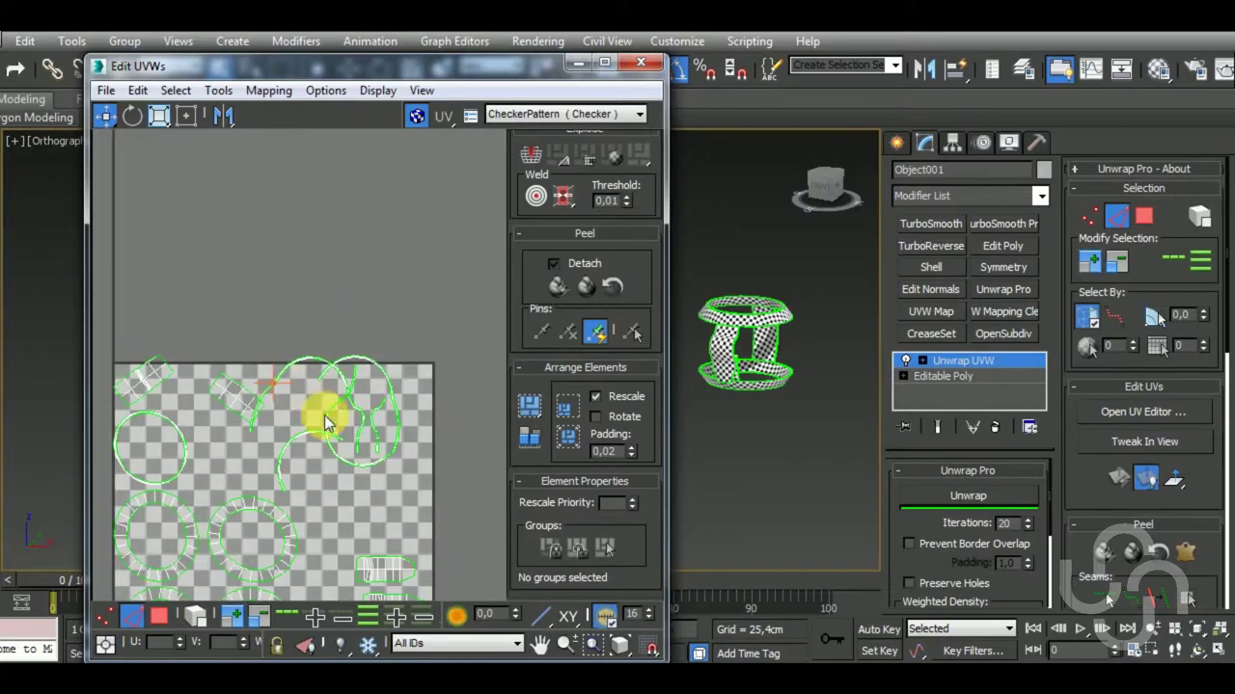
Select the cap strip's element and unwrap it with Prevent Border Overlap enabled.
{"action": "left_click", "coordinate": [160, 616]}
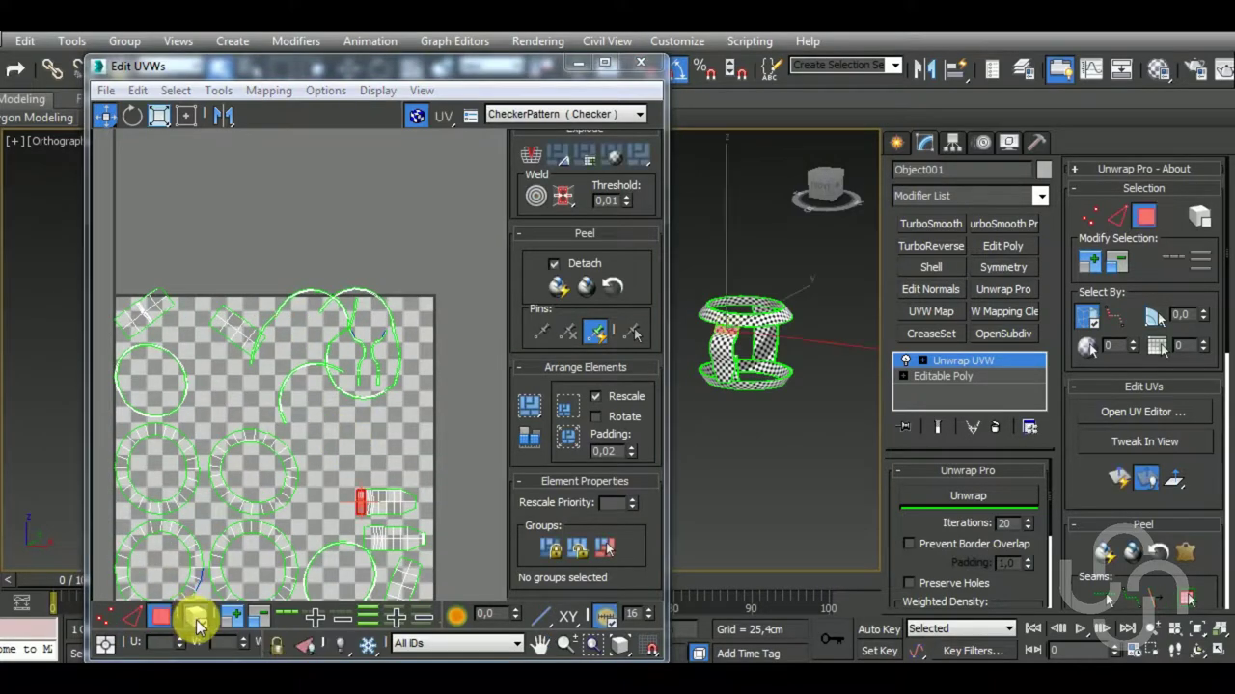
{"action": "left_click", "coordinate": [195, 618]}
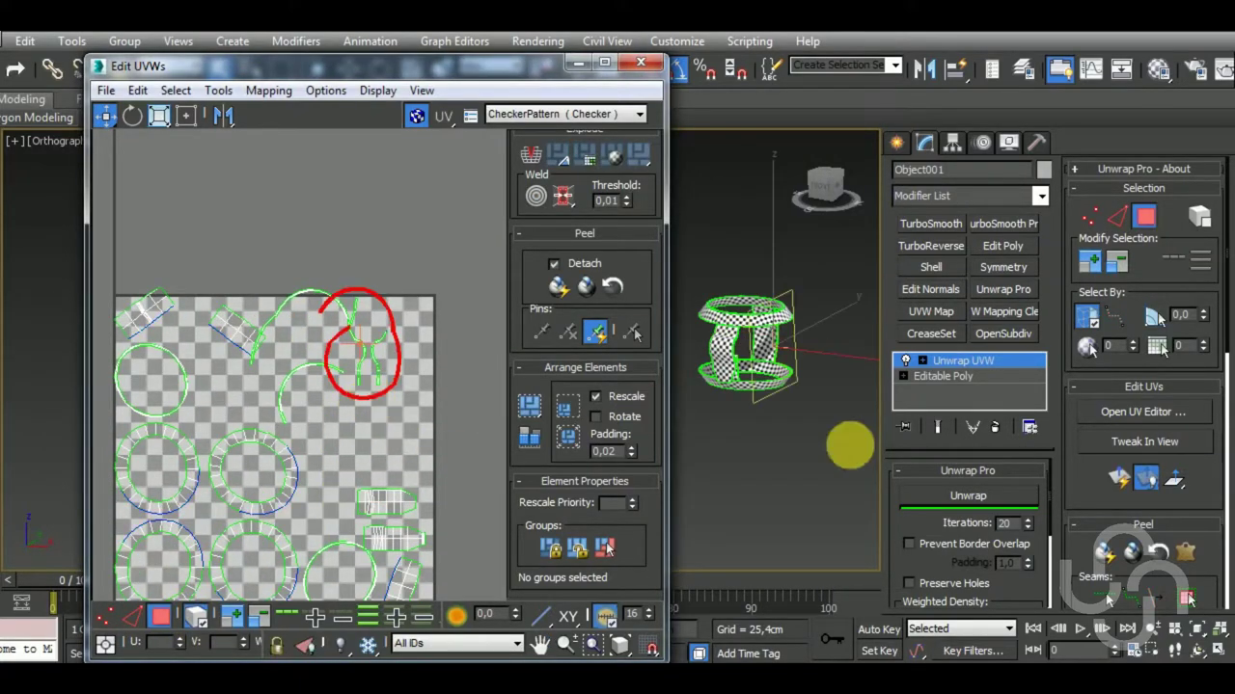
{"action": "left_click", "coordinate": [954, 496]}
{"action": "left_click", "coordinate": [911, 546]}
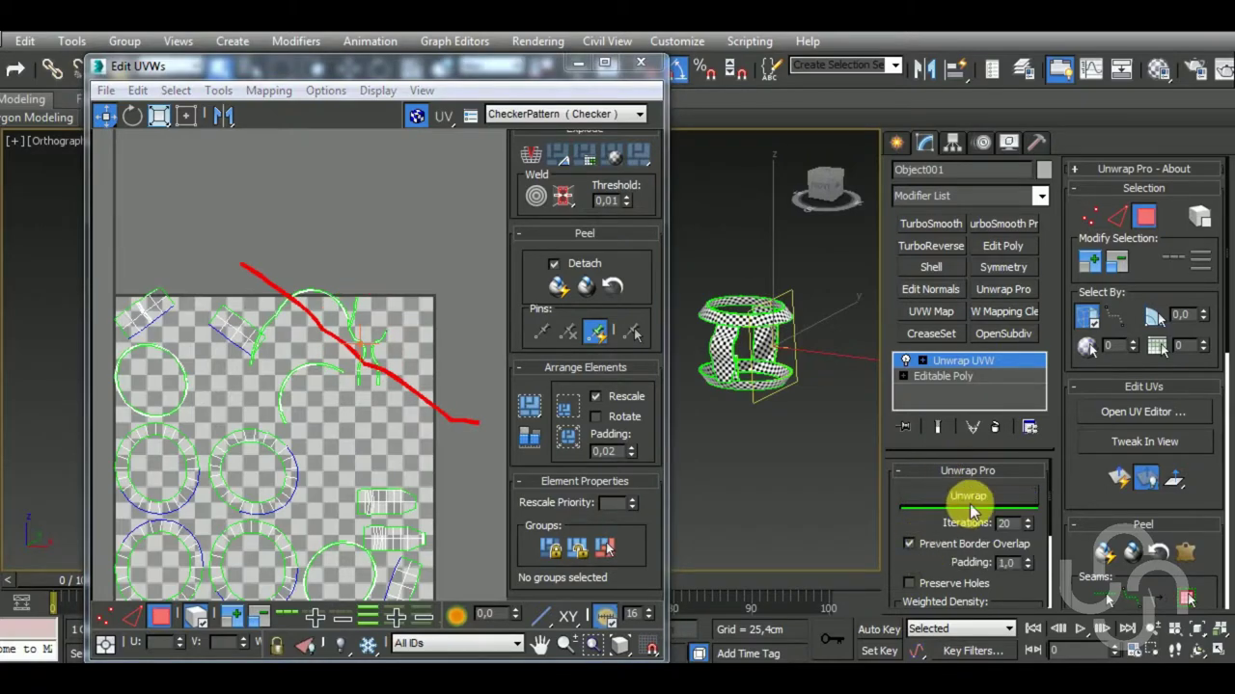
{"action": "left_click", "coordinate": [981, 506]}
{"action": "middle_click_drag", "start_coordinate": [433, 460], "coordinate": [353, 419]}
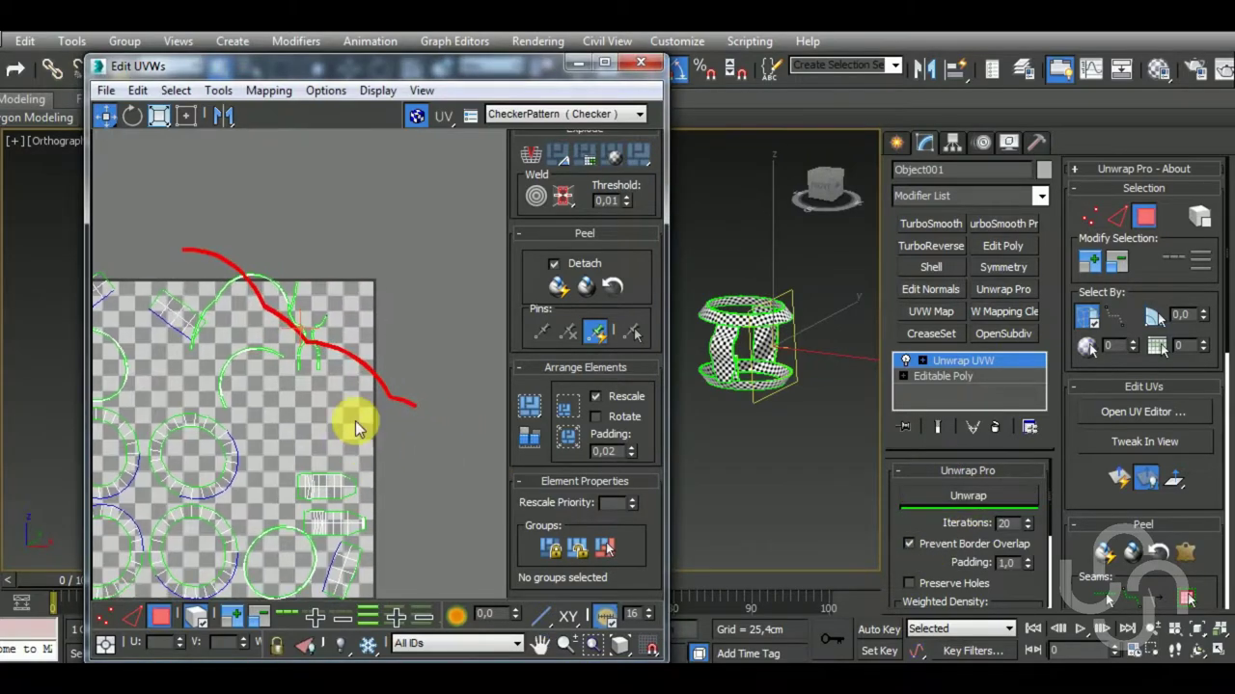
{"action": "left_click", "coordinate": [132, 116]}
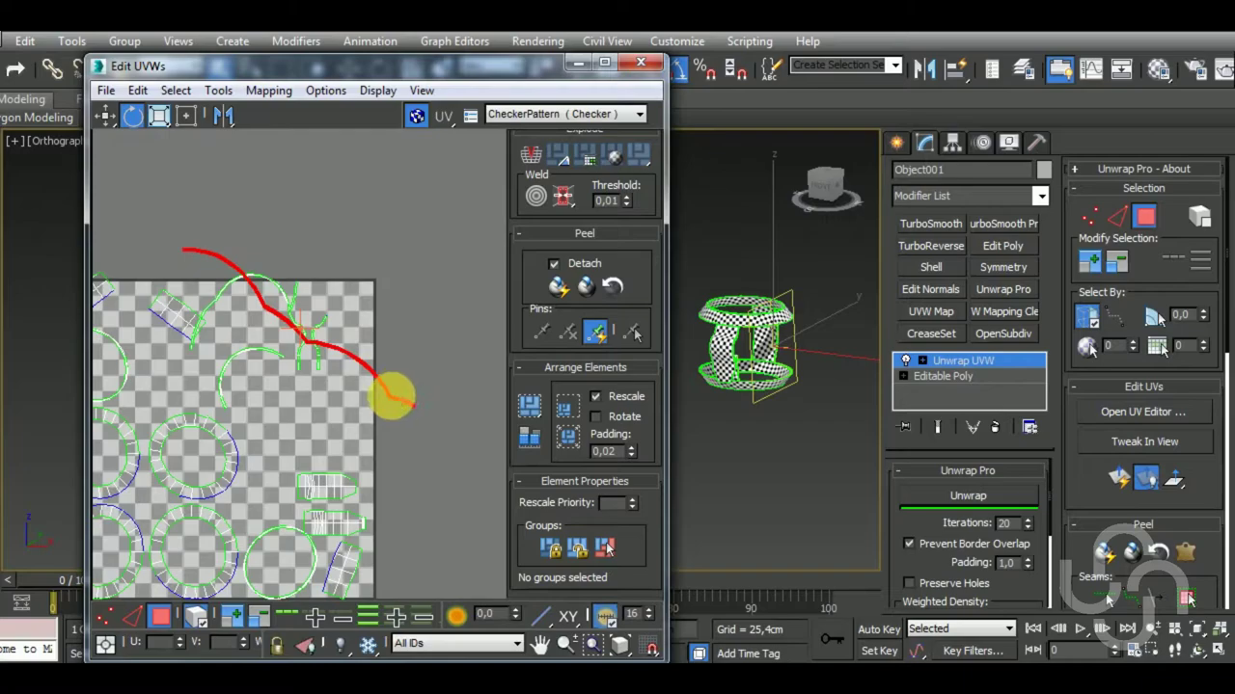
{"action": "left_click_drag", "start_coordinate": [410, 403], "coordinate": [375, 359]}
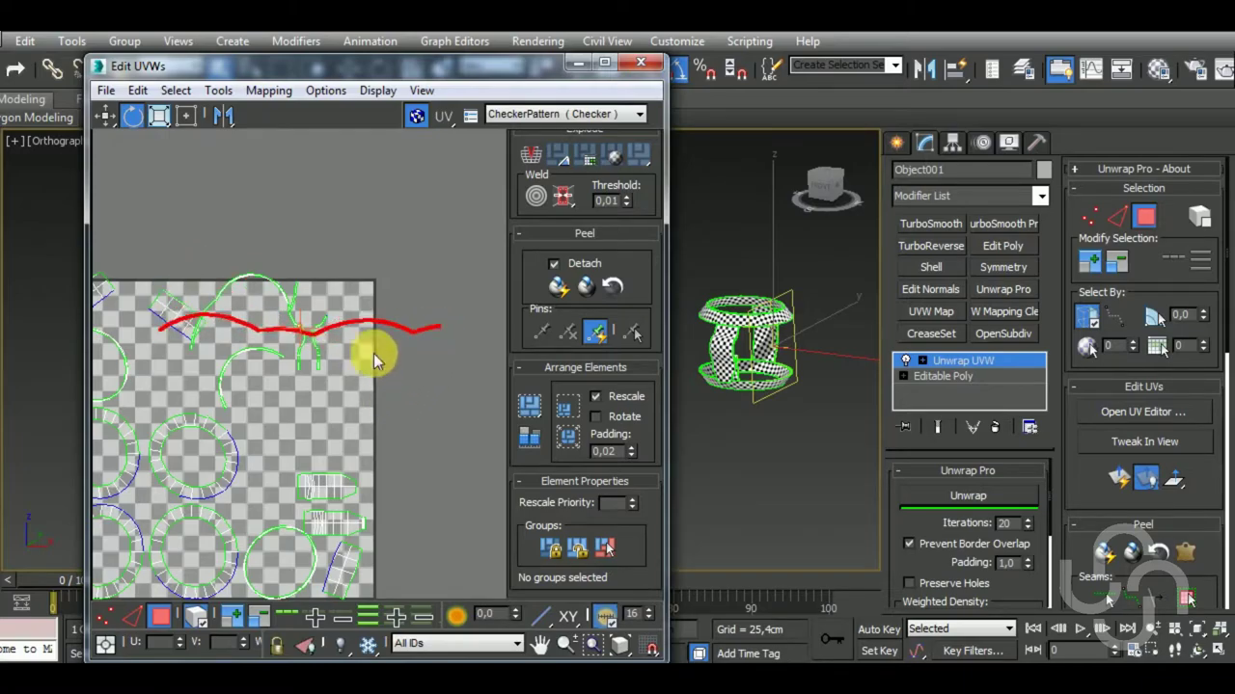
Reselect the strip's edge chain and unwrap it again from those edges.
{"action": "left_click", "coordinate": [285, 311]}
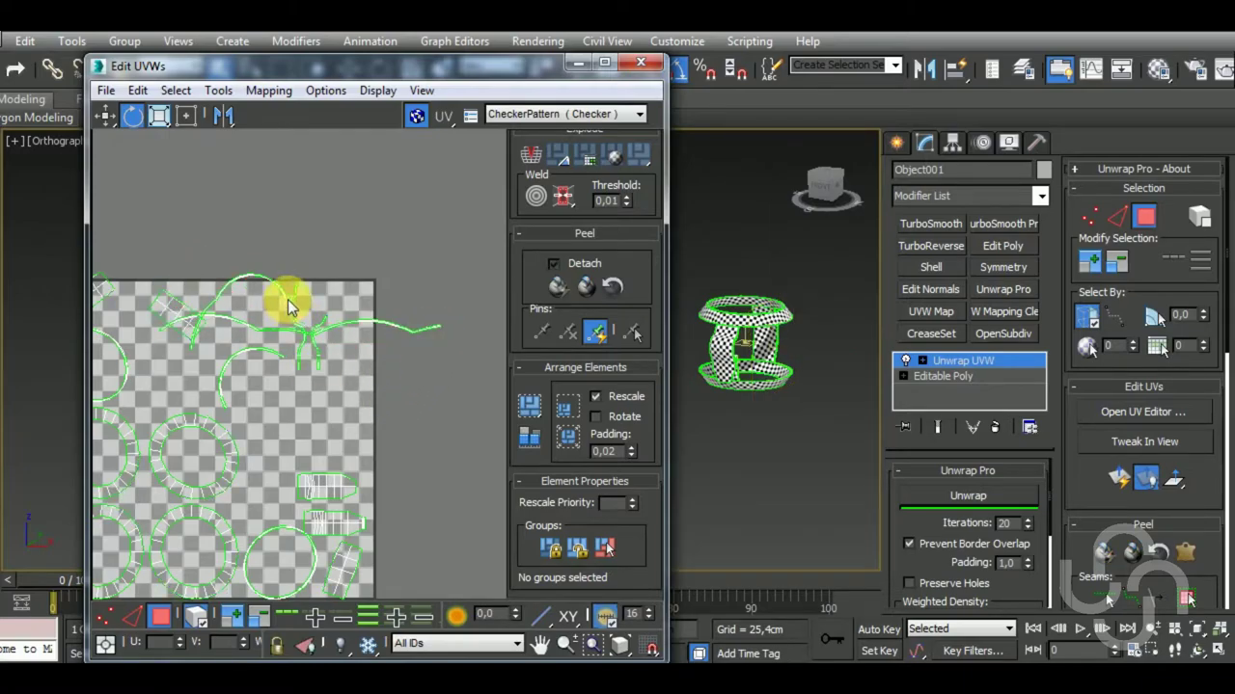
{"action": "left_click", "coordinate": [247, 280]}
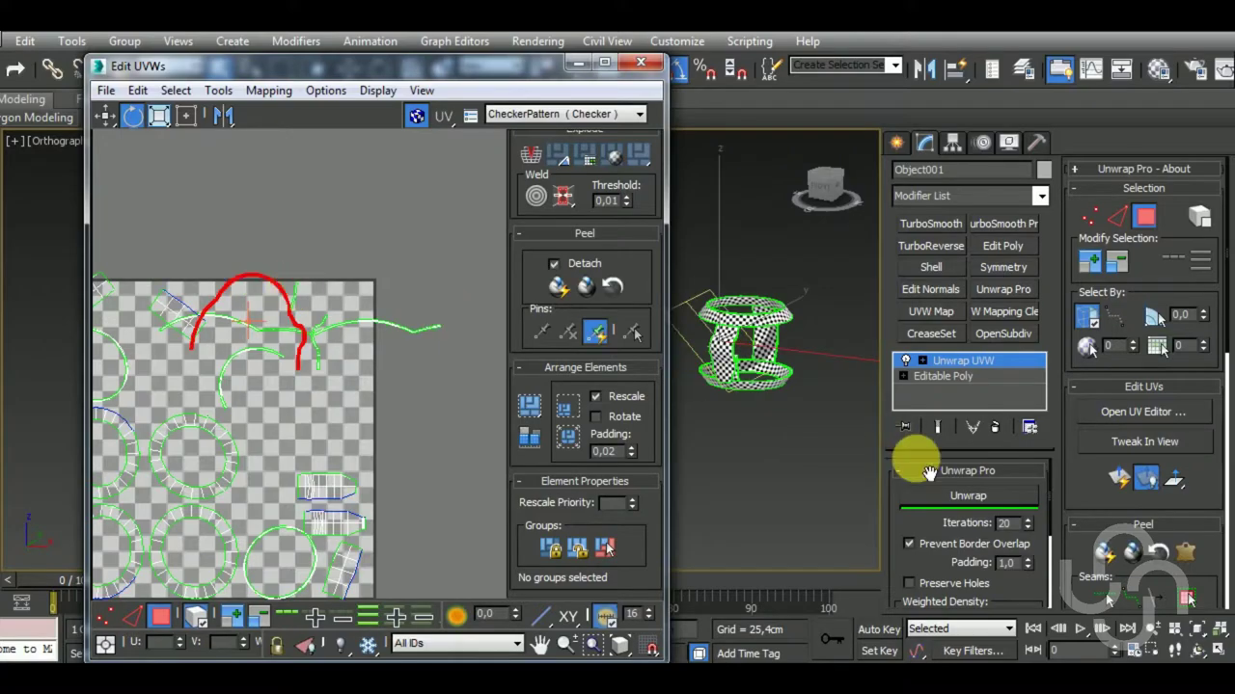
{"action": "left_click", "coordinate": [953, 498]}
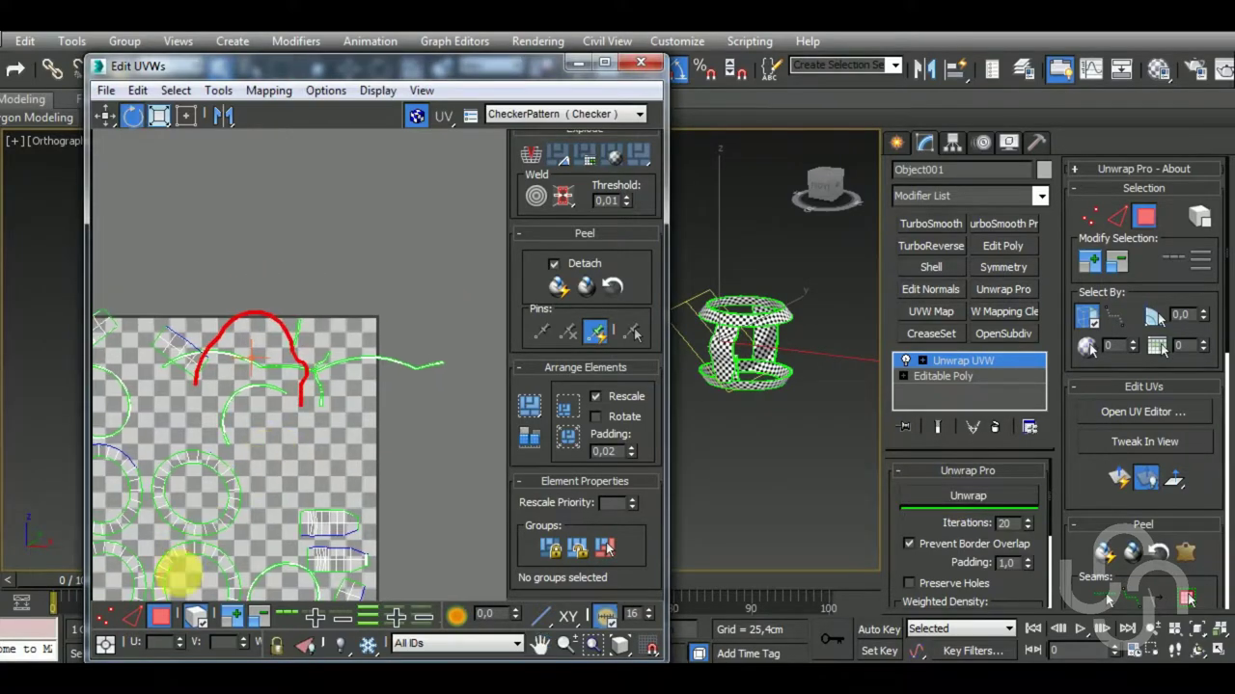
{"action": "left_click", "coordinate": [132, 615]}
{"action": "scroll", "coordinate": [318, 440], "scroll_direction": "up", "scroll_amount": 4}
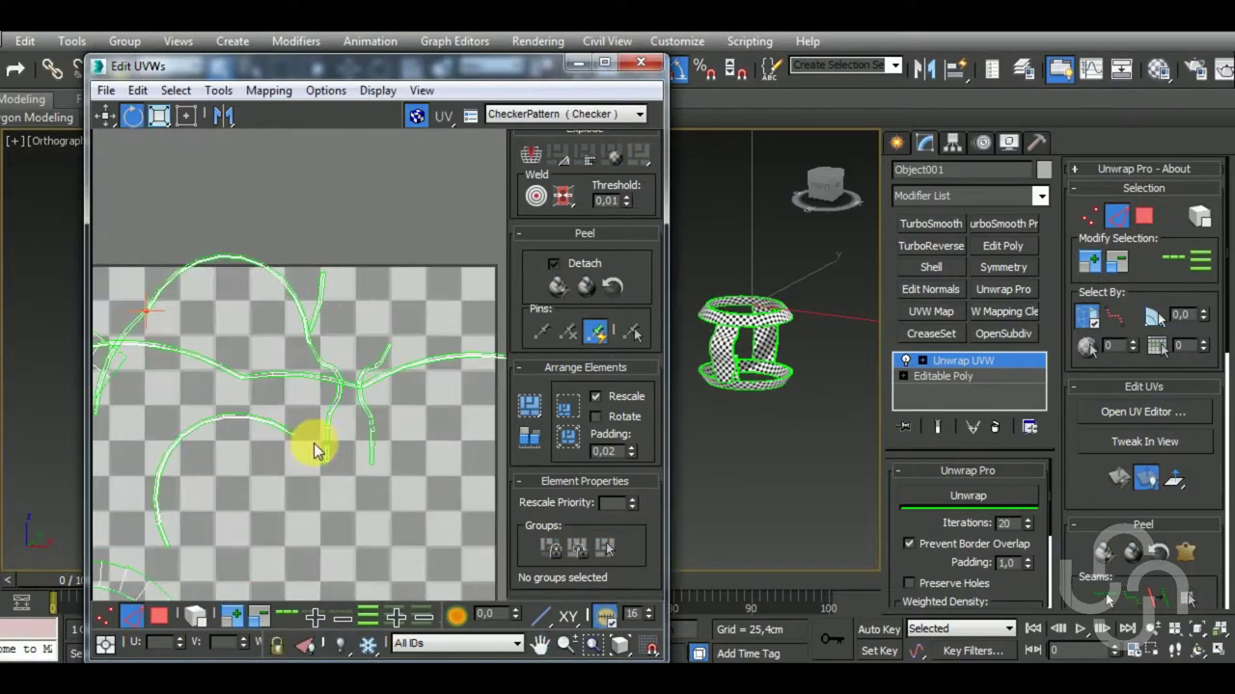
{"action": "scroll", "coordinate": [323, 473], "scroll_direction": "up", "scroll_amount": 4}
{"action": "scroll", "coordinate": [333, 482], "scroll_direction": "up", "scroll_amount": 1}
{"action": "scroll", "coordinate": [333, 465], "scroll_direction": "down", "scroll_amount": 3}
{"action": "scroll", "coordinate": [279, 352], "scroll_direction": "up", "scroll_amount": 4}
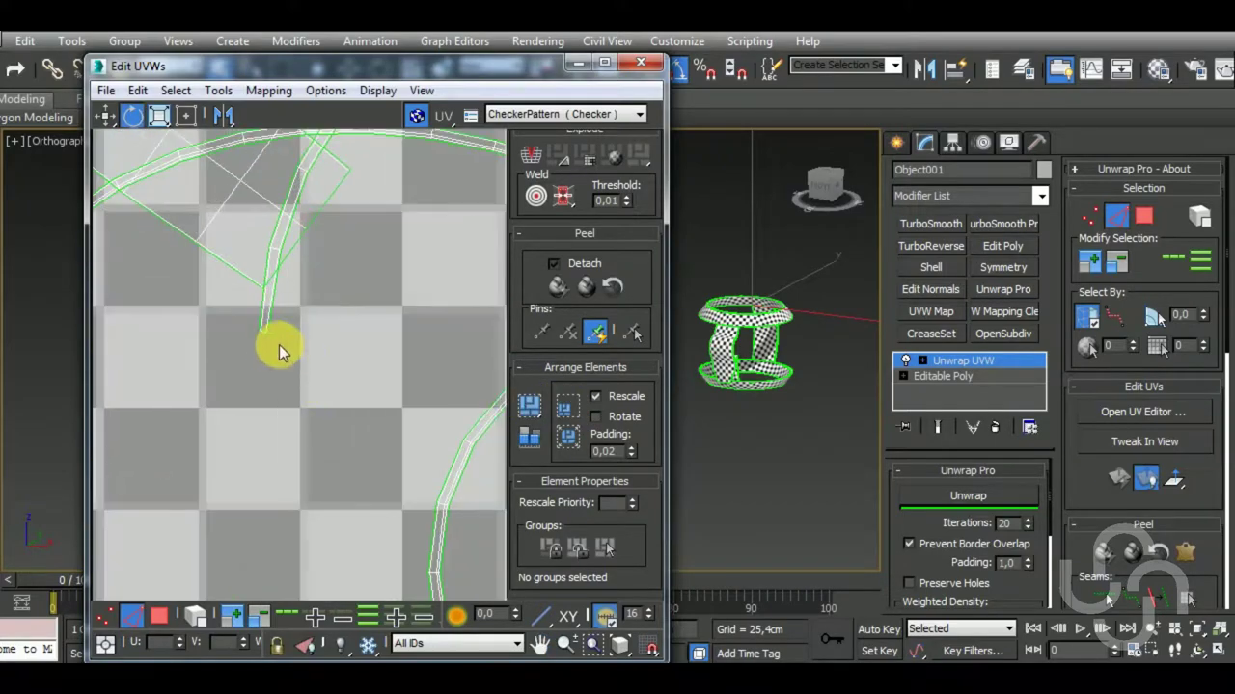
{"action": "scroll", "coordinate": [267, 343], "scroll_direction": "up", "scroll_amount": 3}
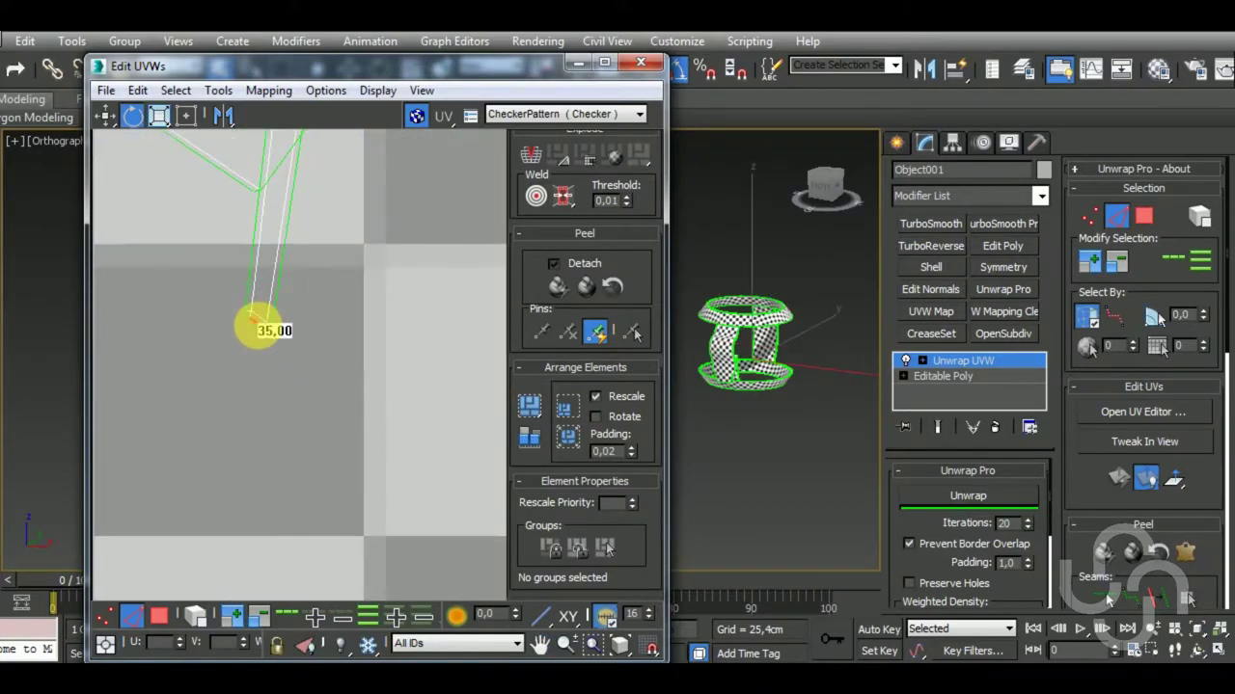
{"action": "scroll", "coordinate": [289, 371], "scroll_direction": "down", "scroll_amount": 3}
{"action": "scroll", "coordinate": [309, 381], "scroll_direction": "down", "scroll_amount": 2}
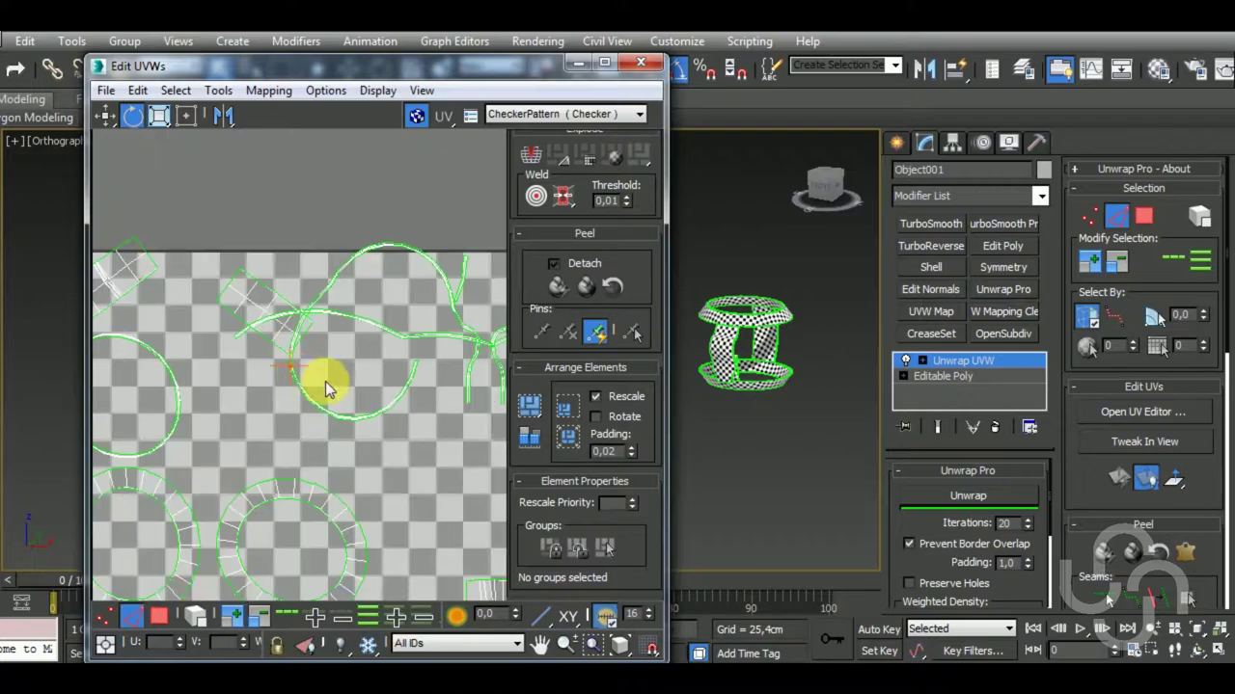
{"action": "left_click", "coordinate": [159, 615]}
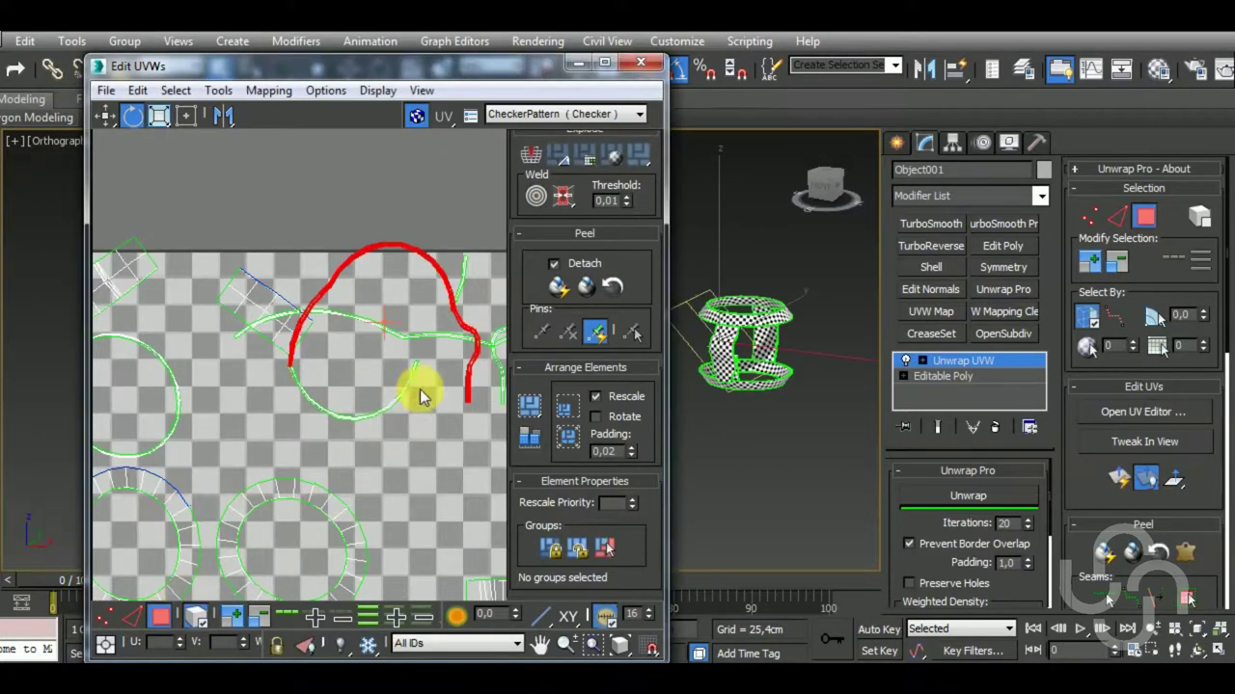
Unwrap the strip again, rotate it -15° to lie horizontal, and pack the islands.
{"action": "left_click", "coordinate": [940, 497]}
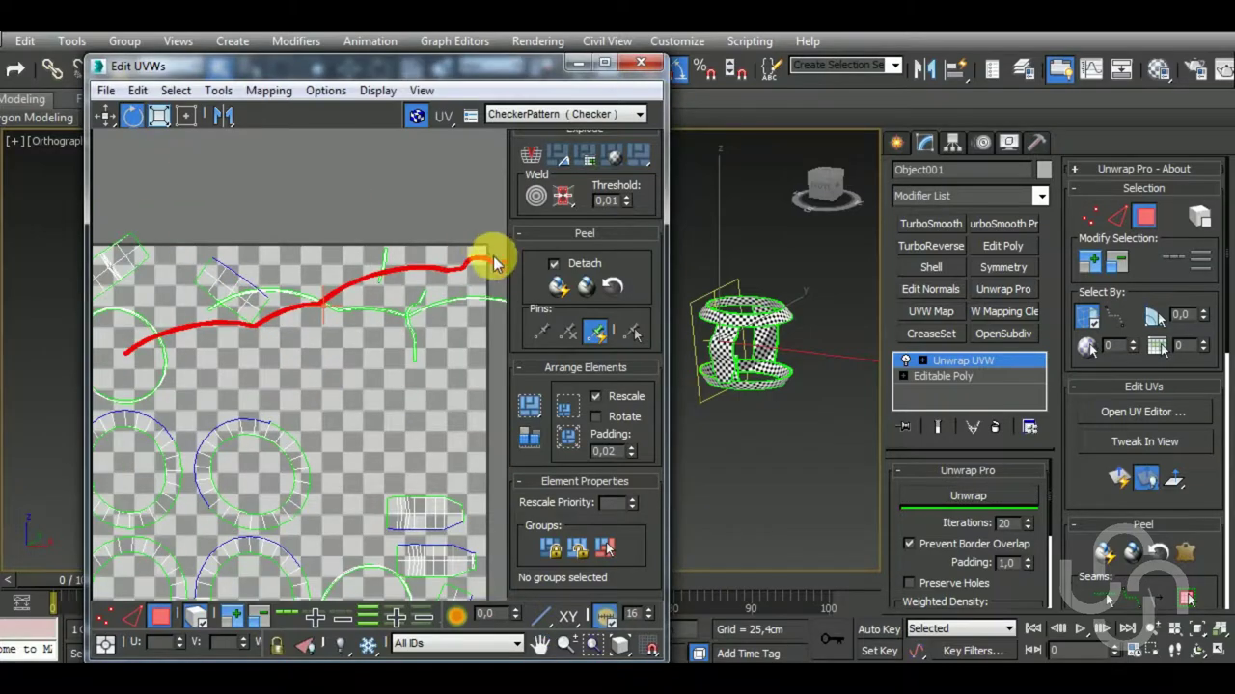
{"action": "left_click_drag", "start_coordinate": [502, 277], "coordinate": [498, 302]}
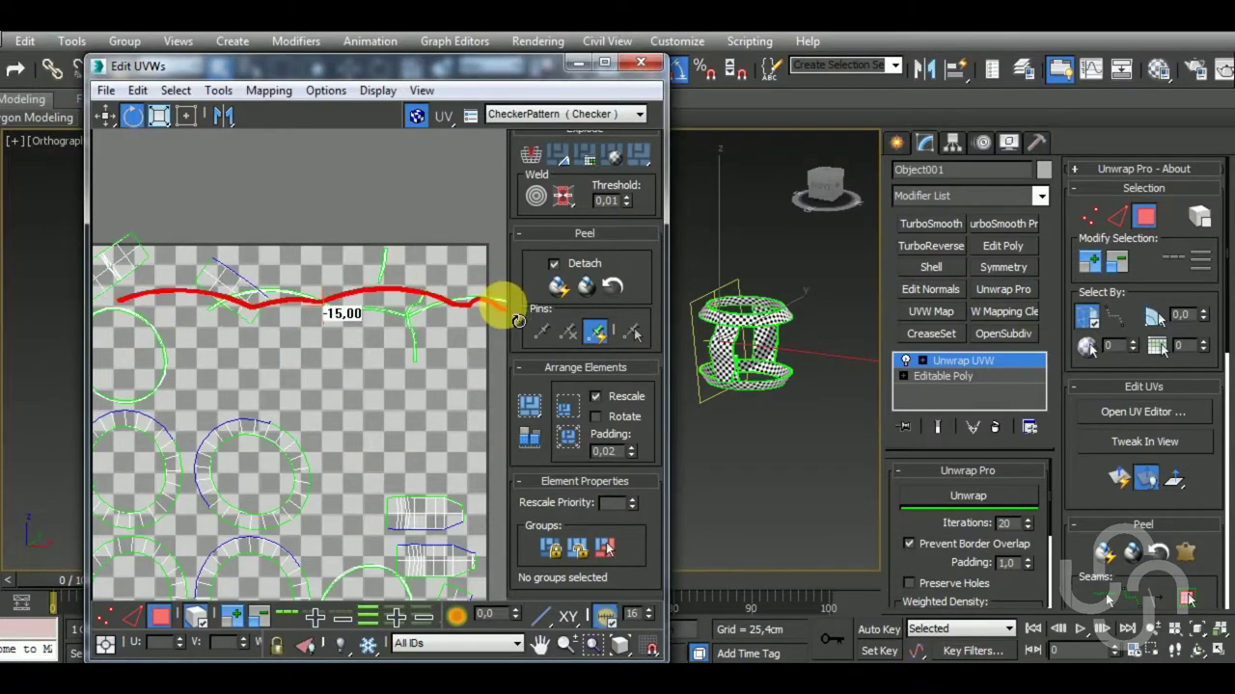
{"action": "left_click", "coordinate": [362, 297]}
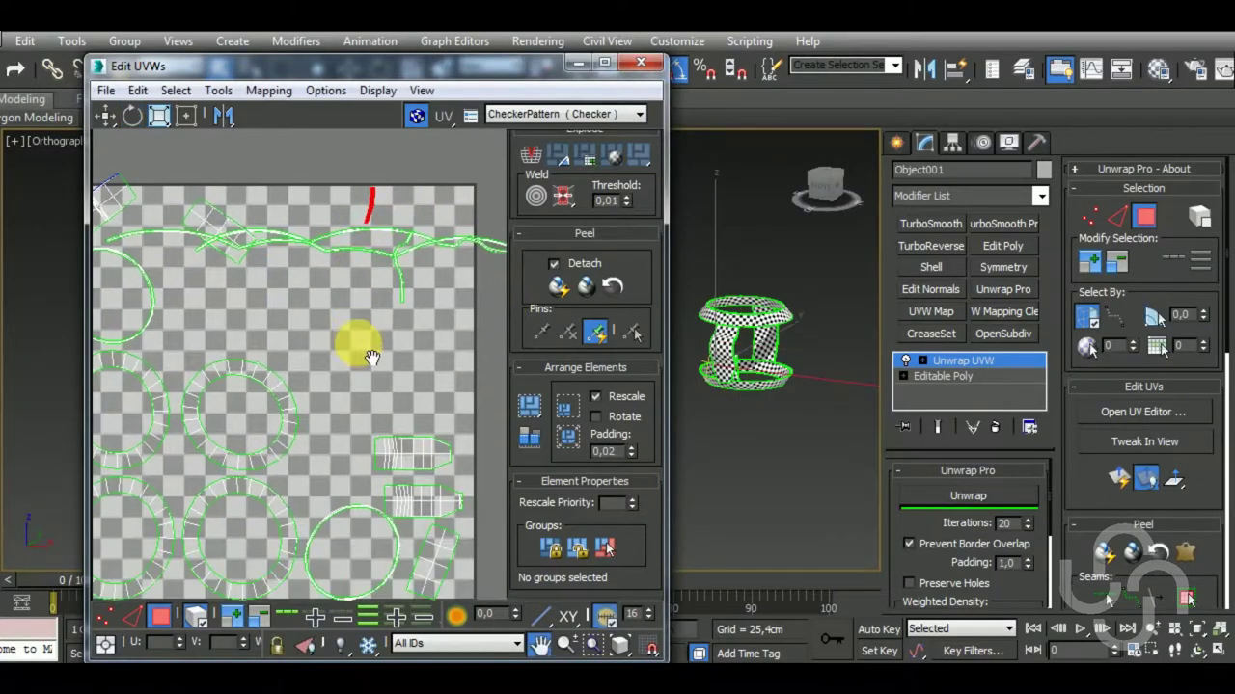
{"action": "scroll", "coordinate": [158, 271], "scroll_direction": "up", "scroll_amount": 5}
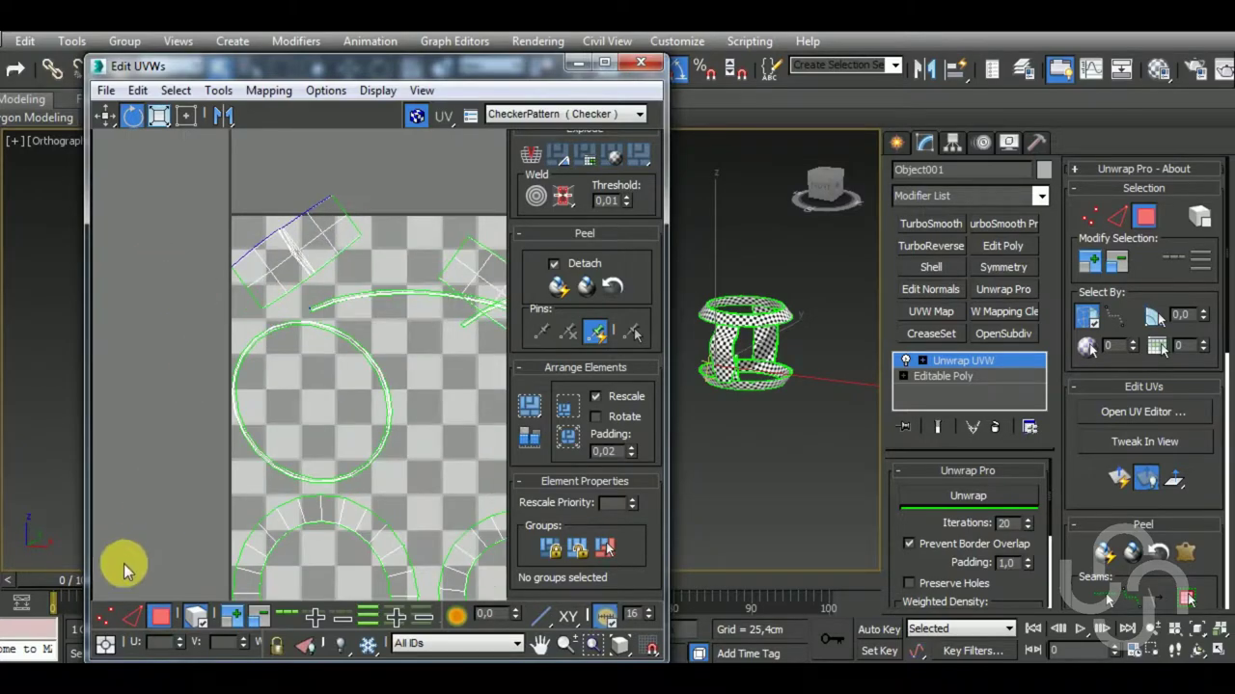
Switch to UV edge selection and zoom out to see the whole UV square.
{"action": "left_click", "coordinate": [132, 617]}
{"action": "scroll", "coordinate": [289, 267], "scroll_direction": "up", "scroll_amount": 1}
{"action": "scroll", "coordinate": [282, 364], "scroll_direction": "up", "scroll_amount": 3}
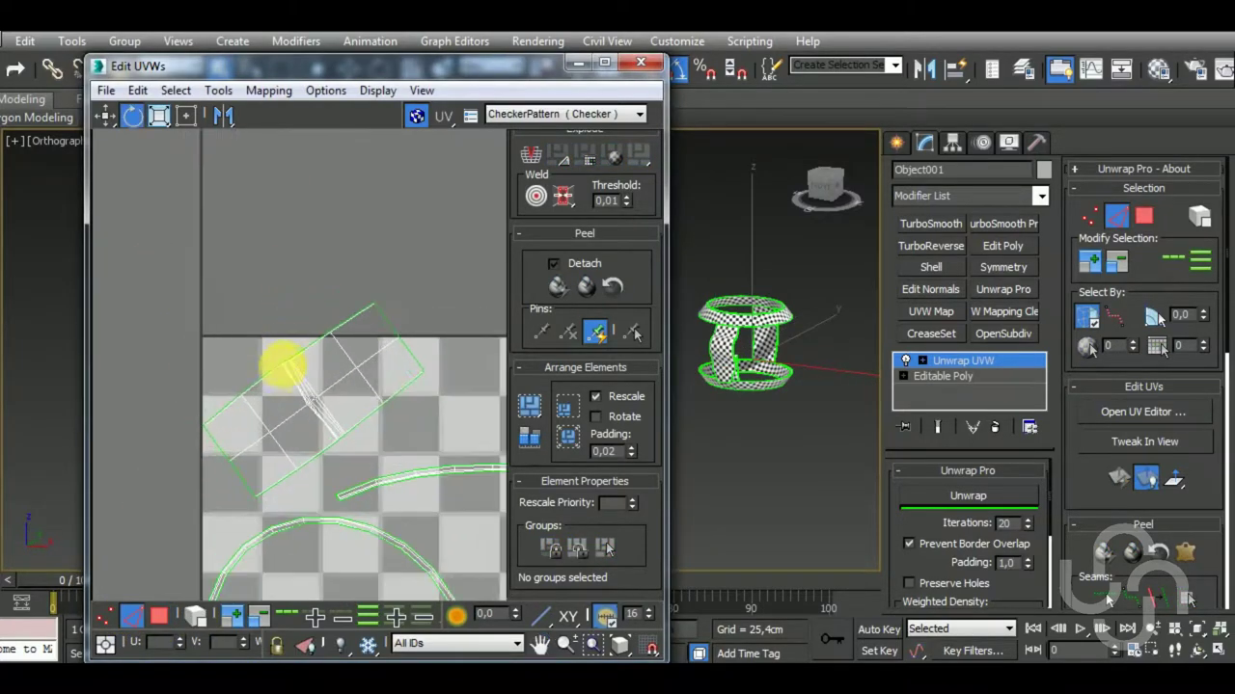
{"action": "scroll", "coordinate": [281, 366], "scroll_direction": "up", "scroll_amount": 2}
{"action": "scroll", "coordinate": [277, 376], "scroll_direction": "down", "scroll_amount": 2}
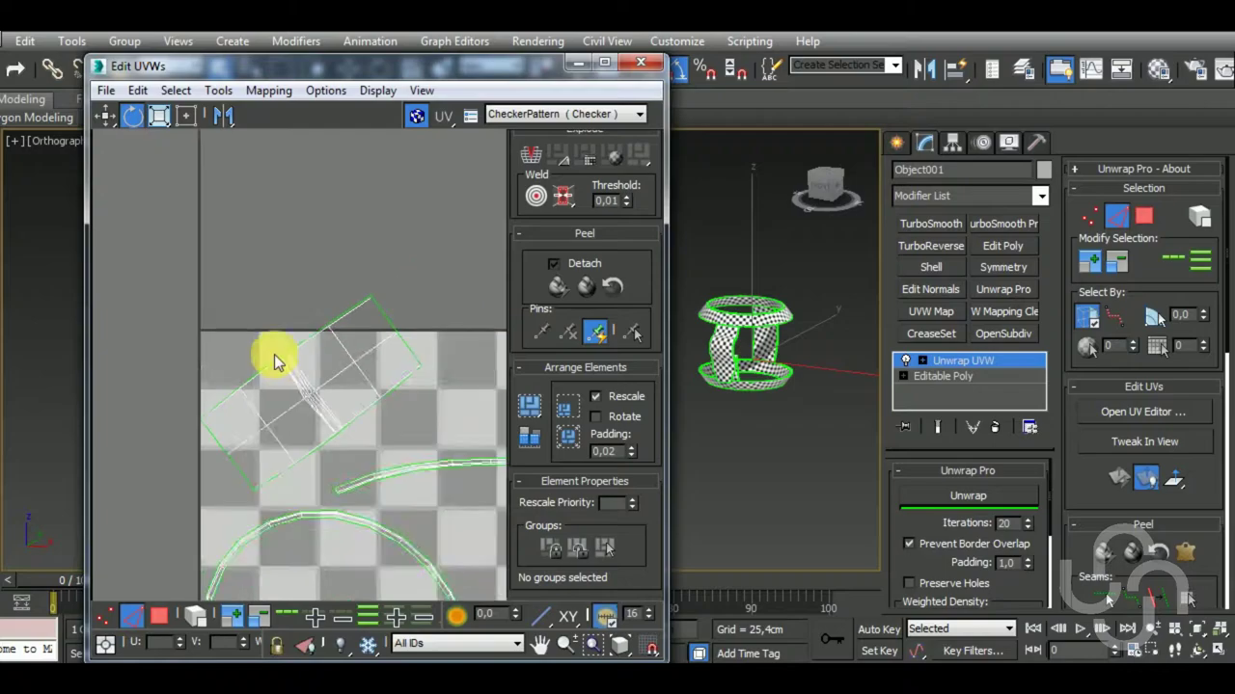
{"action": "scroll", "coordinate": [318, 365], "scroll_direction": "down", "scroll_amount": 3}
{"action": "scroll", "coordinate": [353, 348], "scroll_direction": "down", "scroll_amount": 3}
{"action": "scroll", "coordinate": [355, 328], "scroll_direction": "down", "scroll_amount": 1}
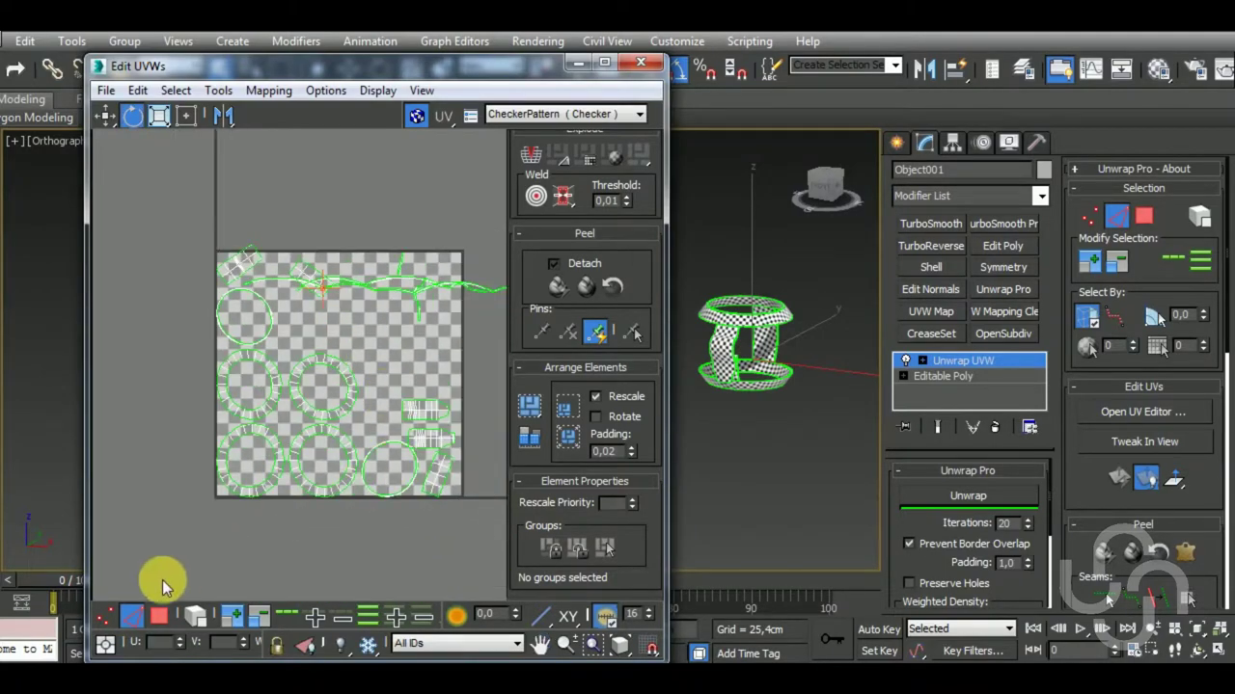
Rotate the small tilted island and the top-left island to lie horizontally.
{"action": "left_click", "coordinate": [160, 616]}
{"action": "scroll", "coordinate": [303, 408], "scroll_direction": "up", "scroll_amount": 1}
{"action": "scroll", "coordinate": [228, 311], "scroll_direction": "up", "scroll_amount": 2}
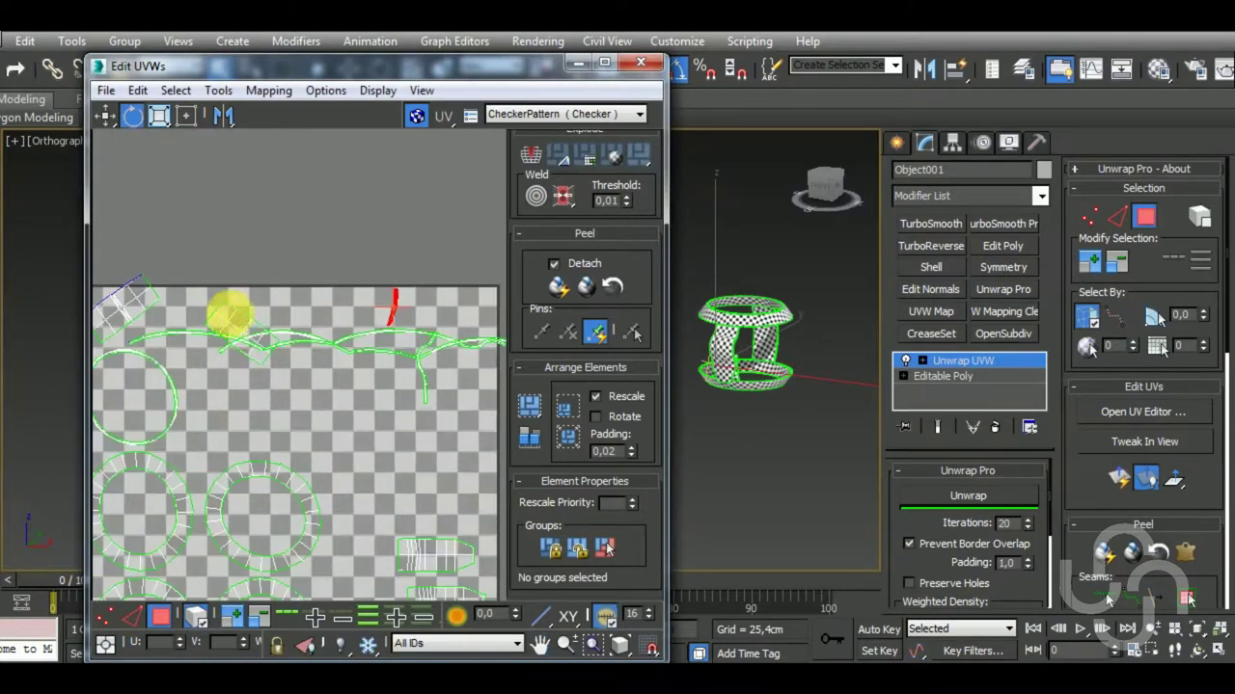
{"action": "left_click", "coordinate": [273, 340]}
{"action": "left_click_drag", "start_coordinate": [273, 333], "coordinate": [276, 303]}
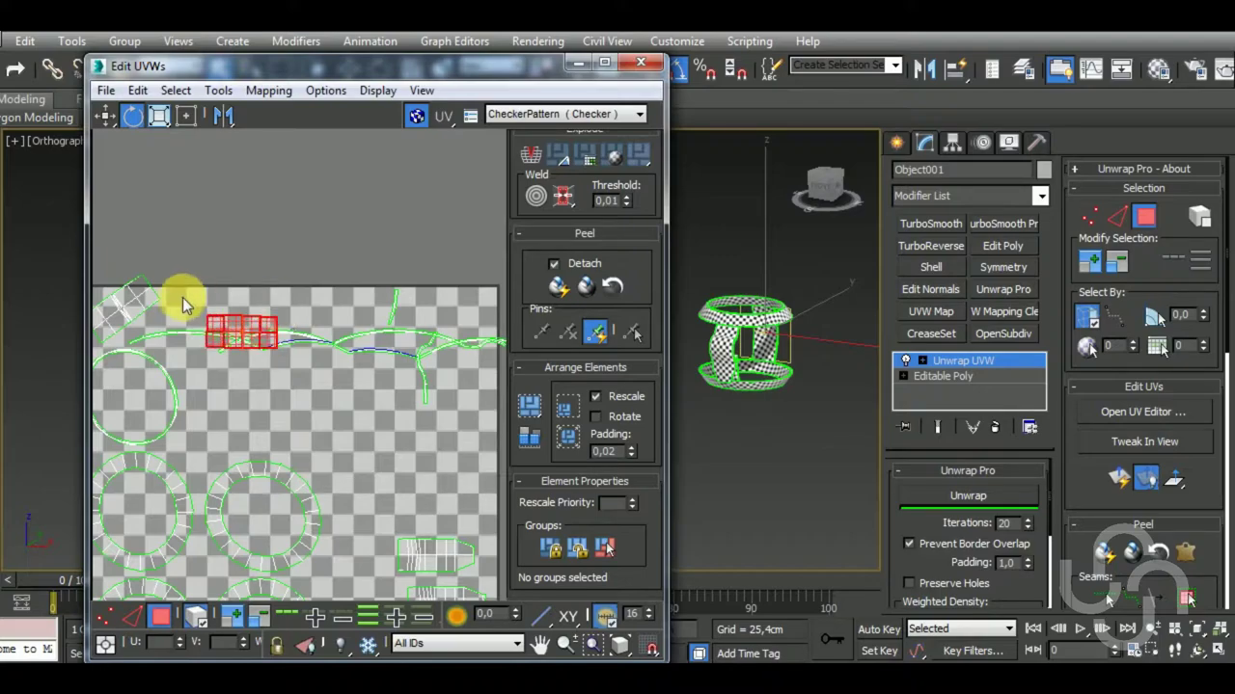
{"action": "left_click_drag", "start_coordinate": [169, 309], "coordinate": [180, 332]}
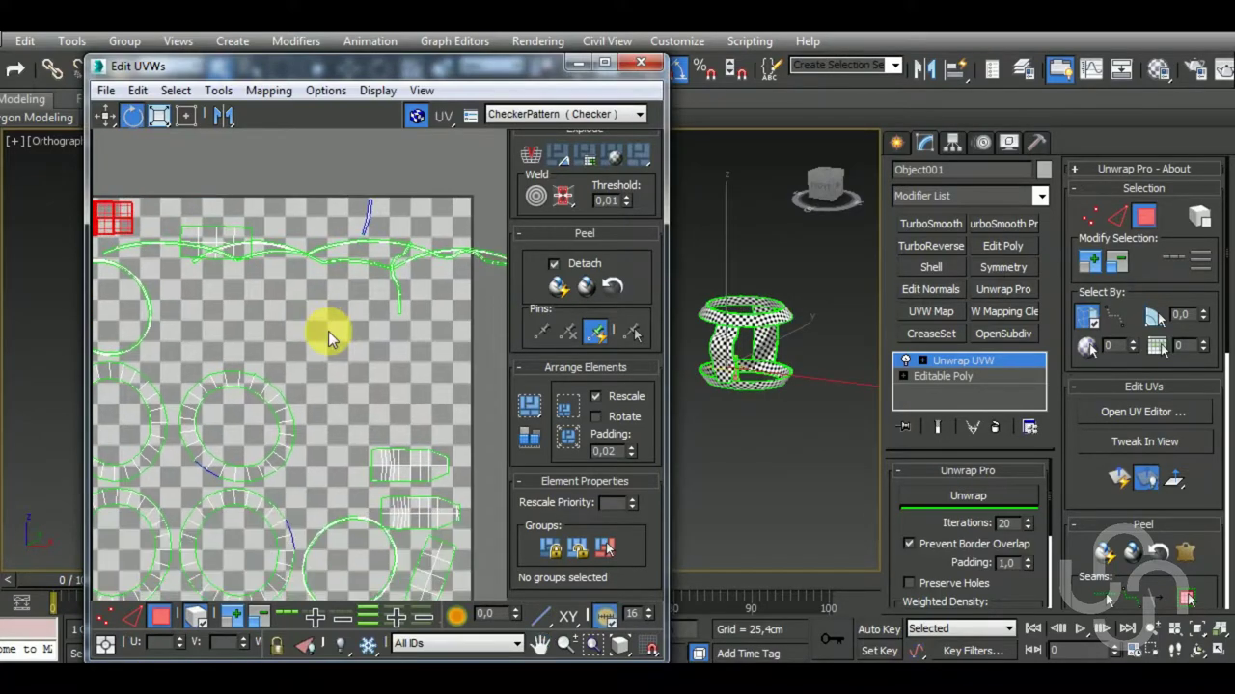
Turn the lower-right island by 90 degrees, then box-select every UV island.
{"action": "scroll", "coordinate": [328, 331], "scroll_direction": "down", "scroll_amount": 3}
{"action": "left_click_drag", "start_coordinate": [389, 449], "coordinate": [429, 499]}
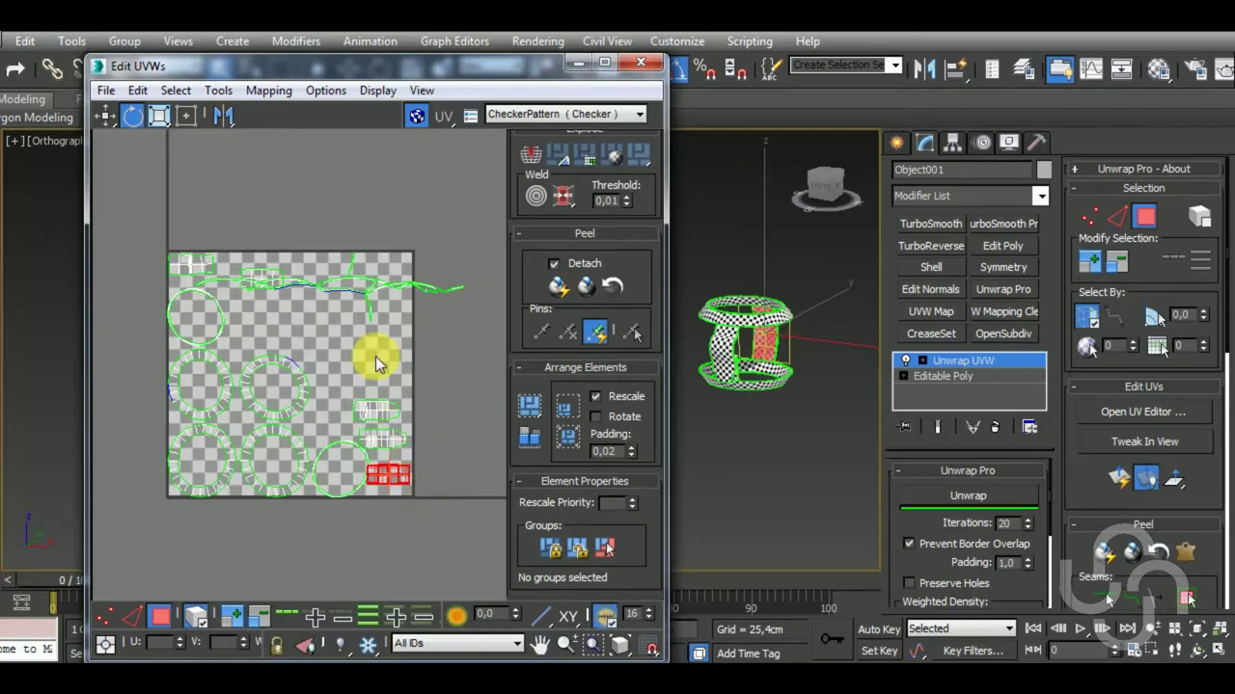
{"action": "left_click", "coordinate": [364, 299]}
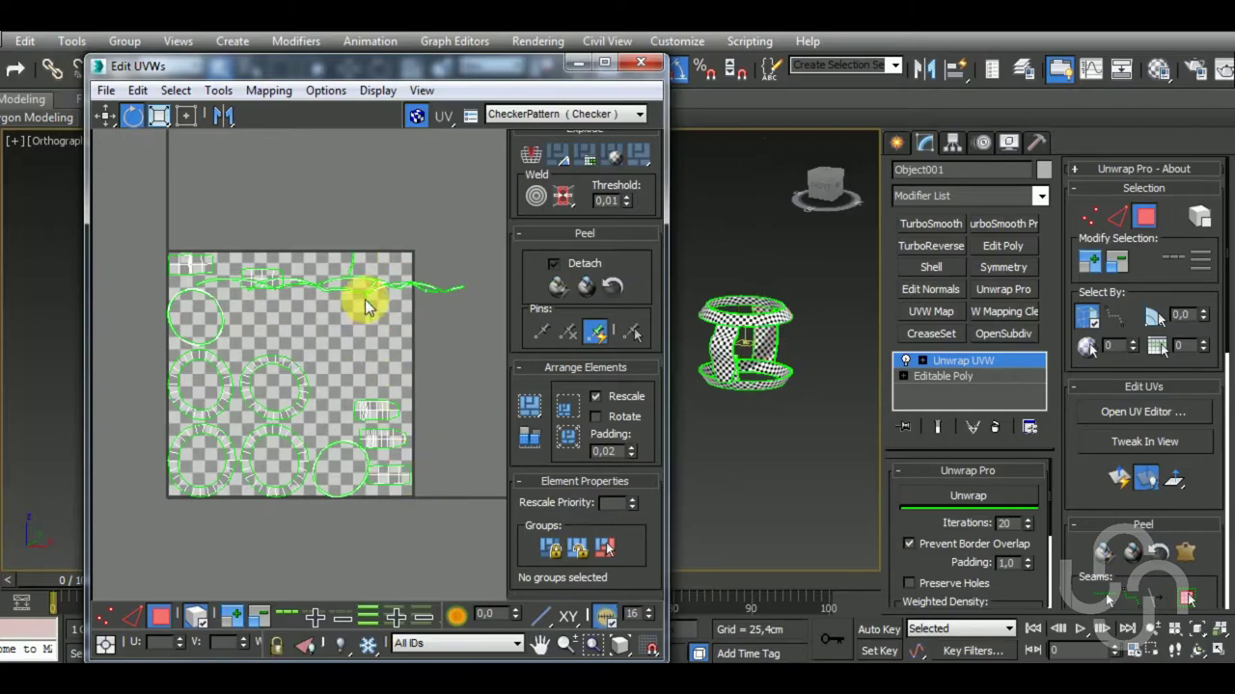
{"action": "left_click_drag", "start_coordinate": [133, 245], "coordinate": [475, 531]}
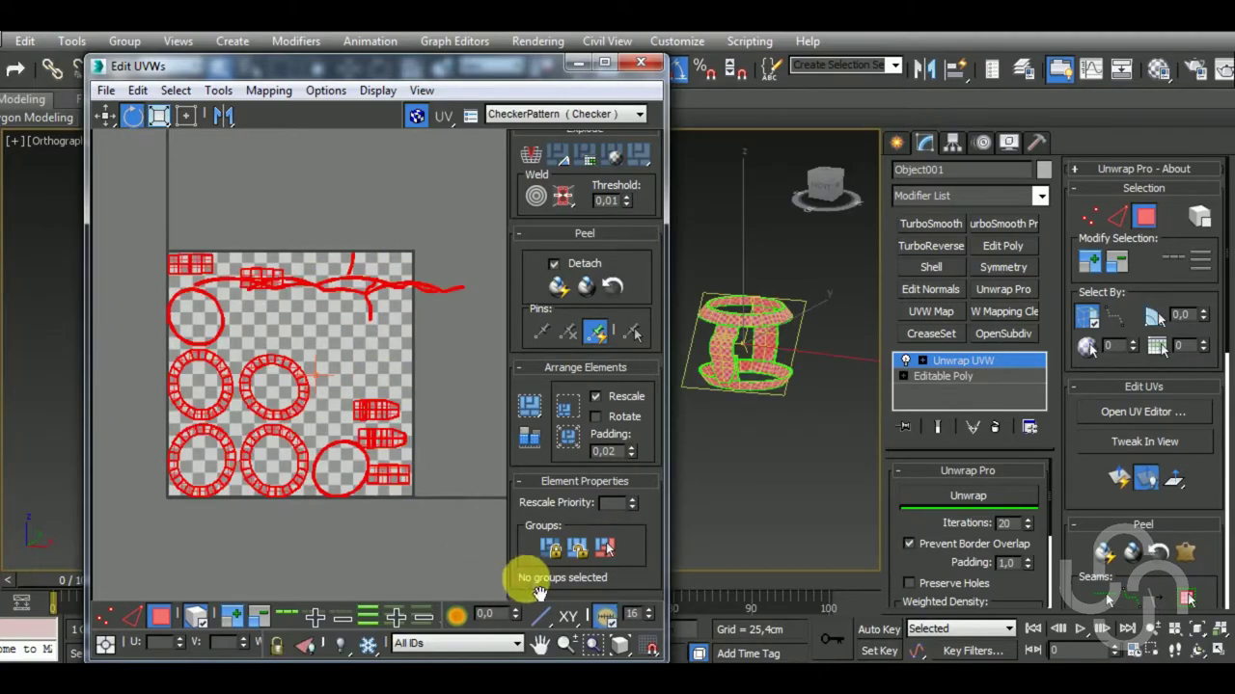
Pack Normalize all islands into the checker tile and clear the selection.
{"action": "left_click", "coordinate": [530, 406]}
{"action": "scroll", "coordinate": [396, 506], "scroll_direction": "up", "scroll_amount": 2}
{"action": "scroll", "coordinate": [381, 521], "scroll_direction": "up", "scroll_amount": 1}
{"action": "scroll", "coordinate": [425, 448], "scroll_direction": "up", "scroll_amount": 2}
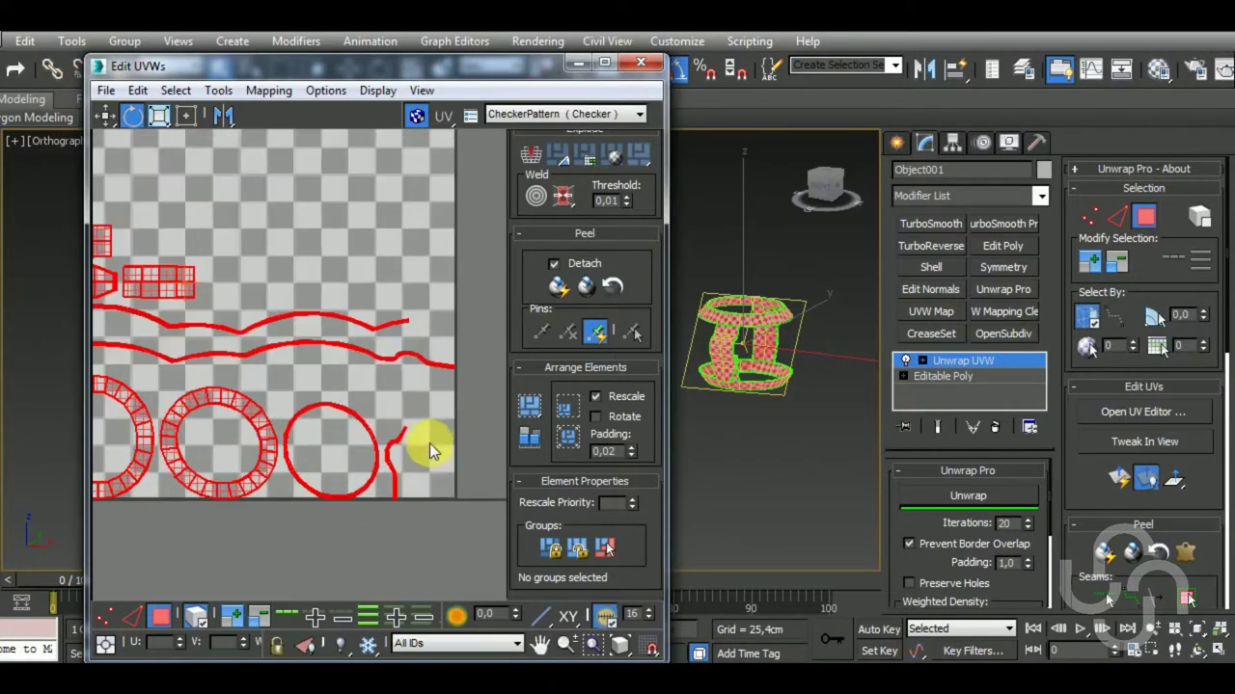
{"action": "left_click", "coordinate": [389, 524]}
{"action": "scroll", "coordinate": [434, 543], "scroll_direction": "down", "scroll_amount": 3}
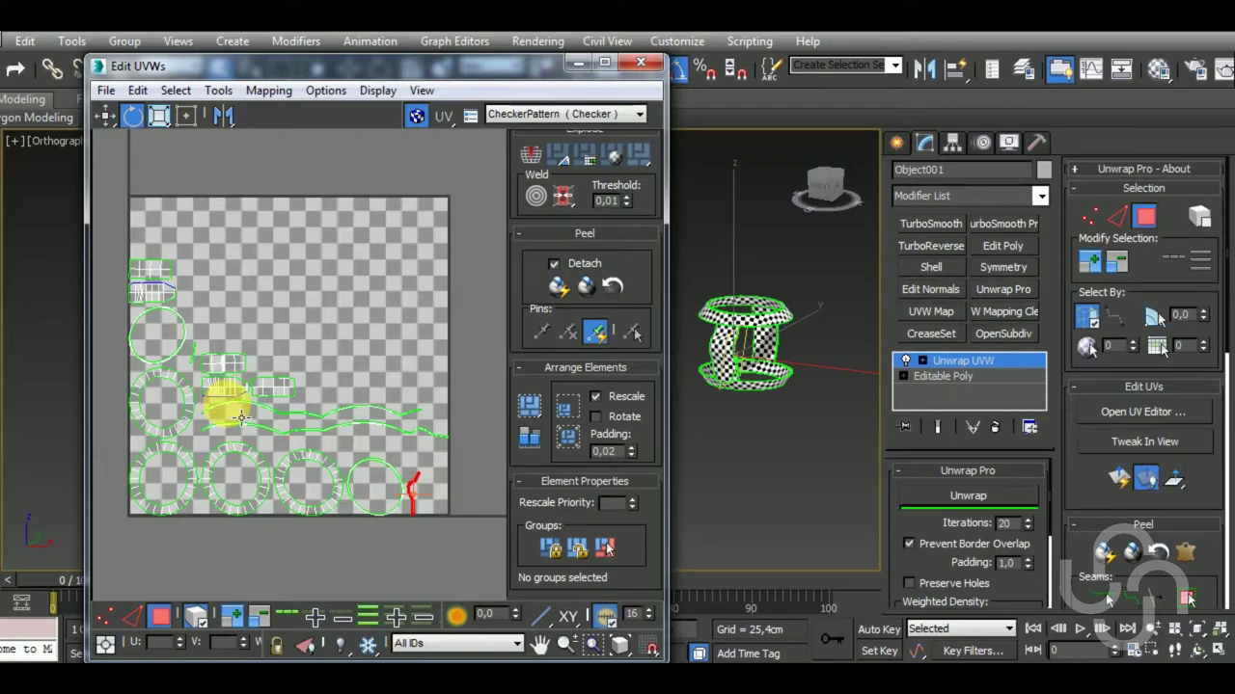
Try stitching a seam edge in edge mode, then undo the wrong stitch.
{"action": "left_click", "coordinate": [137, 614]}
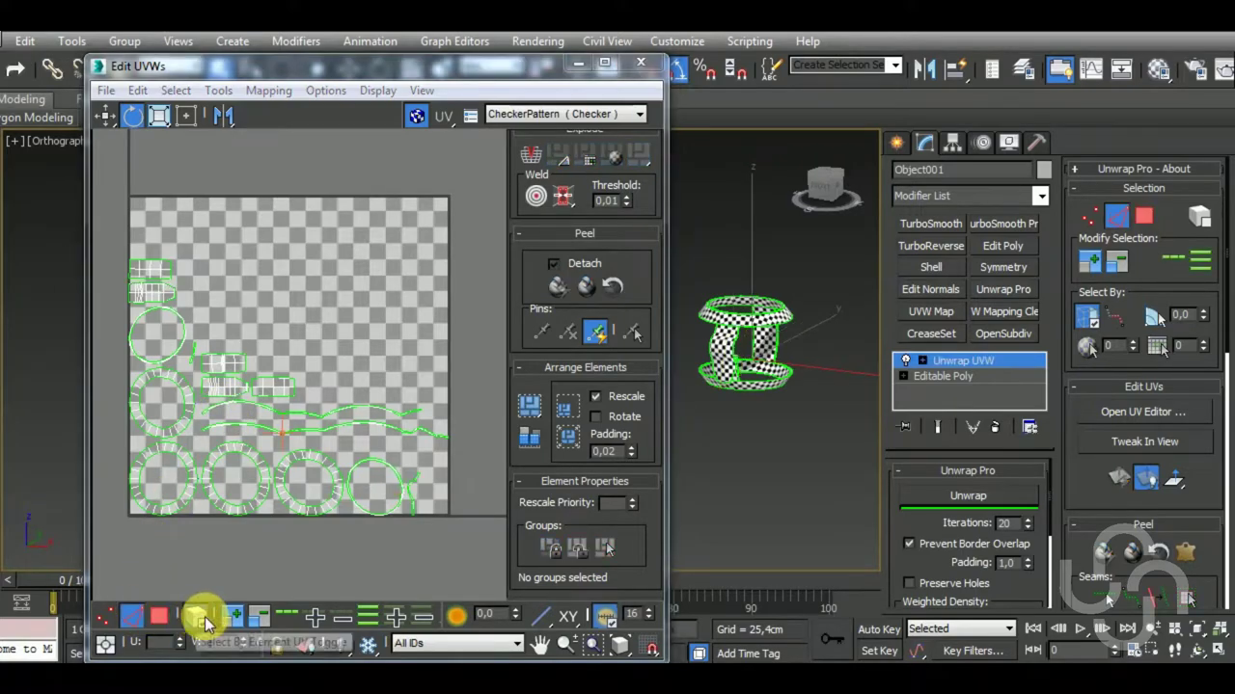
{"action": "scroll", "coordinate": [267, 449], "scroll_direction": "up", "scroll_amount": 2}
{"action": "scroll", "coordinate": [277, 415], "scroll_direction": "up", "scroll_amount": 3}
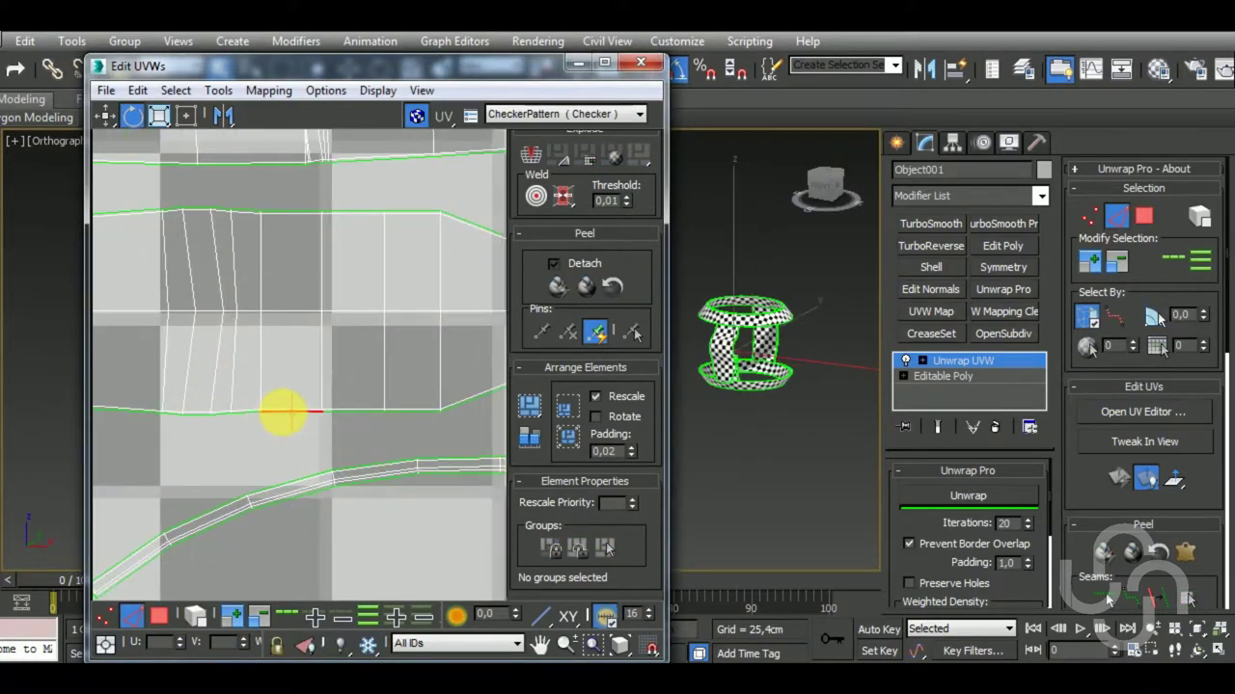
{"action": "key", "text": "shift+s"}
{"action": "scroll", "coordinate": [325, 418], "scroll_direction": "down", "scroll_amount": 3}
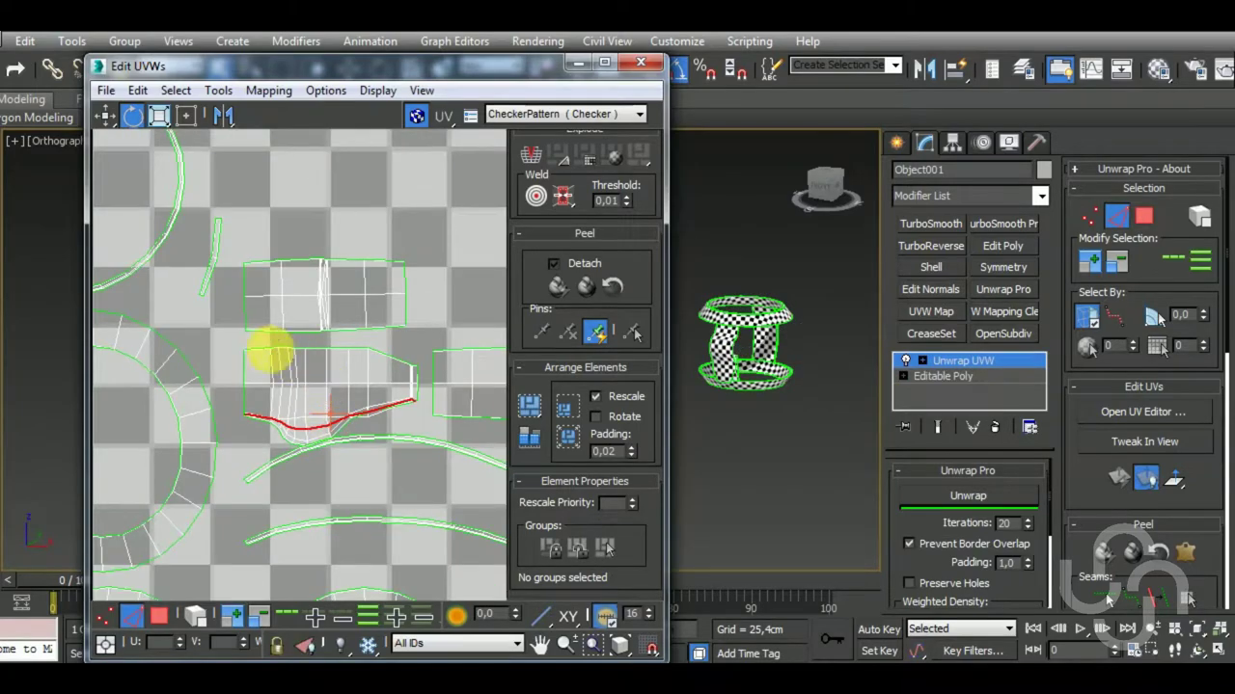
{"action": "scroll", "coordinate": [309, 405], "scroll_direction": "up", "scroll_amount": 2}
{"action": "scroll", "coordinate": [328, 424], "scroll_direction": "up", "scroll_amount": 4}
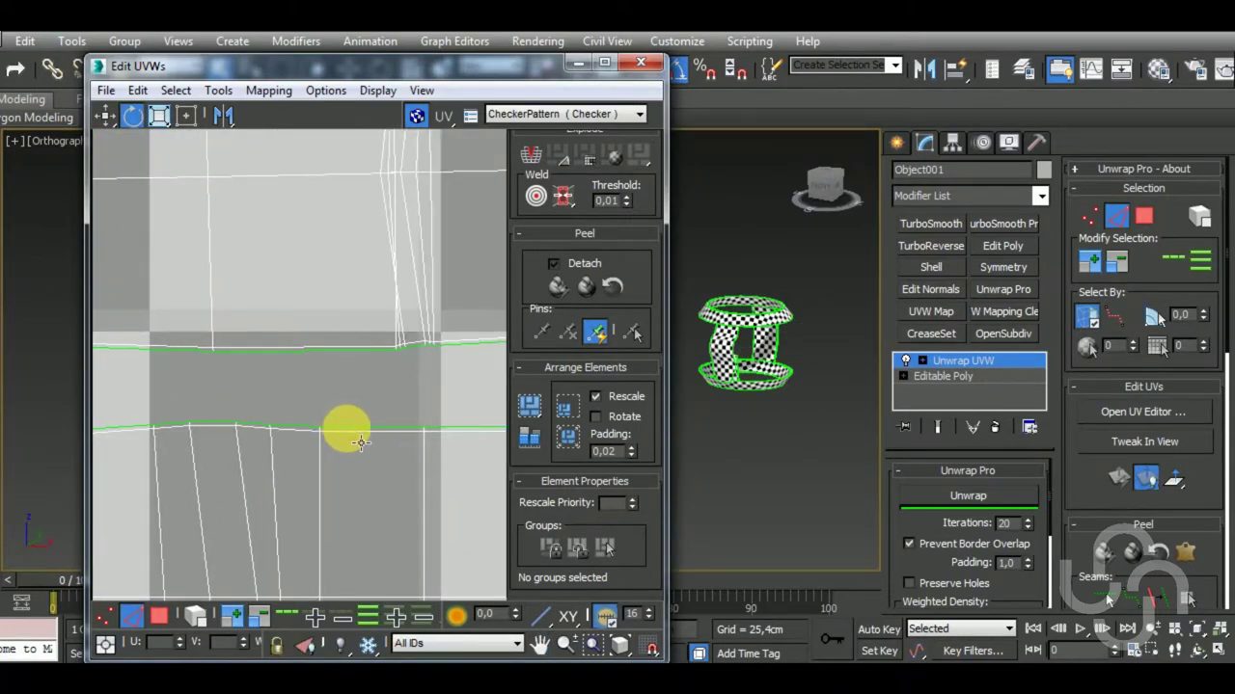
{"action": "scroll", "coordinate": [336, 423], "scroll_direction": "down", "scroll_amount": 4}
{"action": "key", "text": "ctrl+z"}
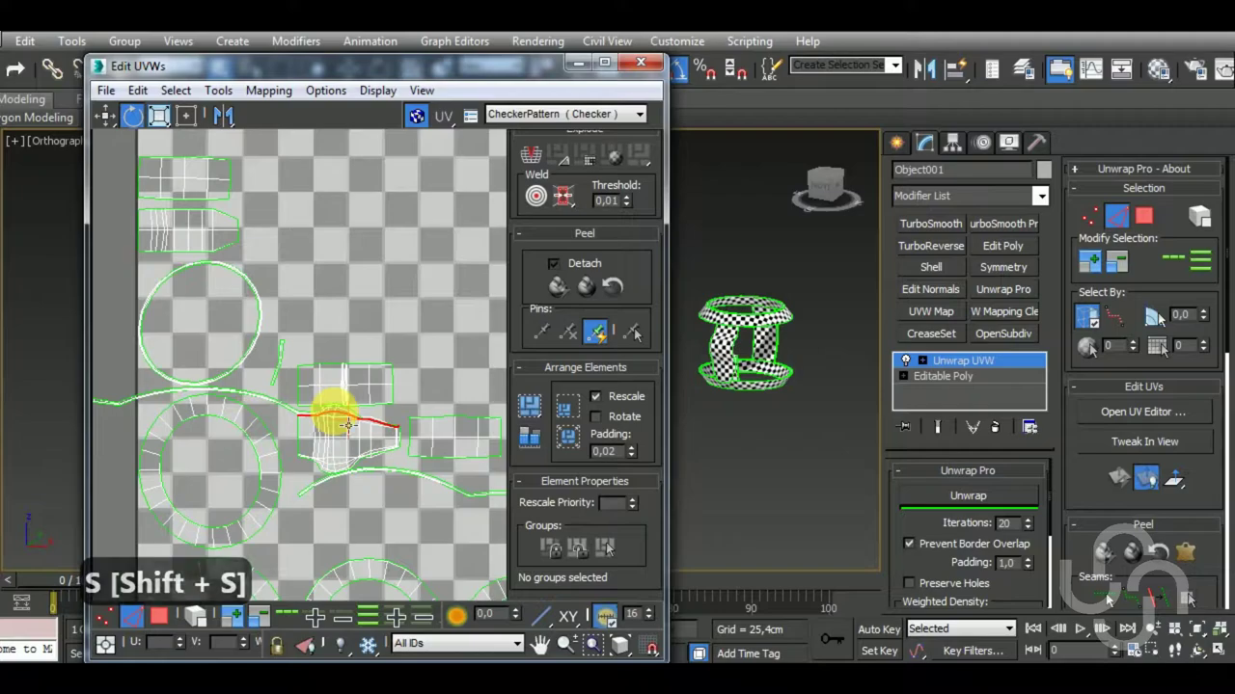
Stitch the two half shells together along the half shell's top edge.
{"action": "scroll", "coordinate": [311, 378], "scroll_direction": "up", "scroll_amount": 3}
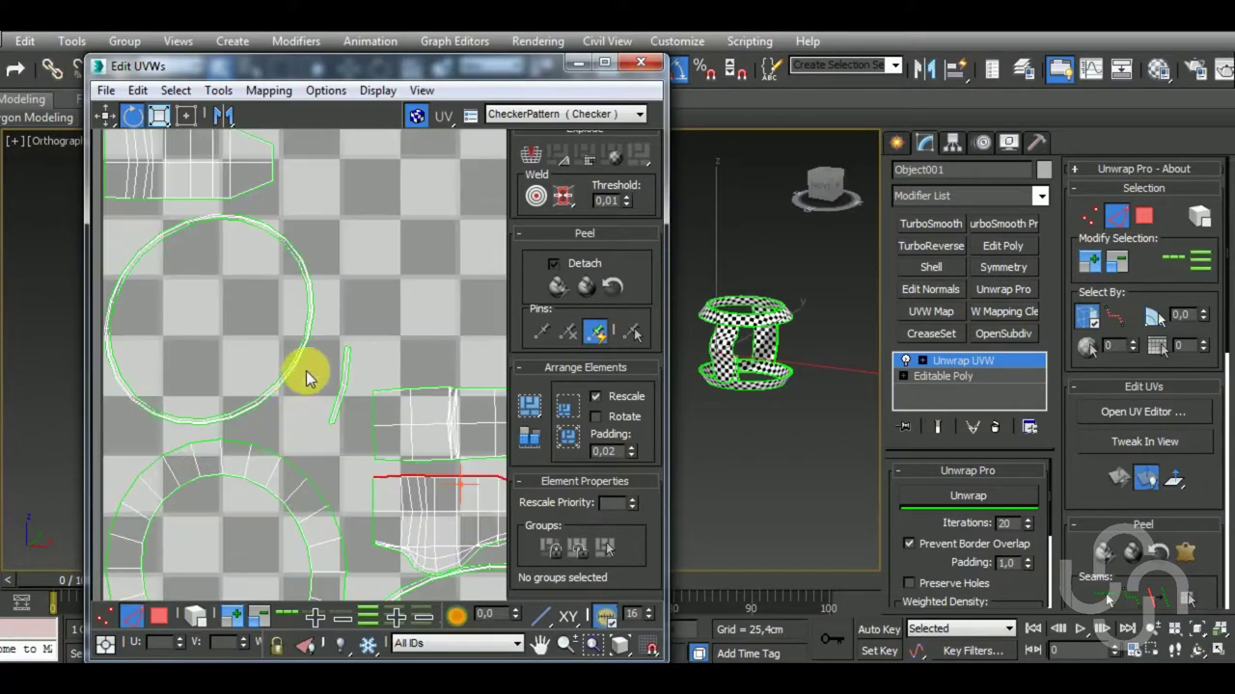
{"action": "left_click", "coordinate": [344, 397]}
{"action": "scroll", "coordinate": [377, 422], "scroll_direction": "up", "scroll_amount": 2}
{"action": "scroll", "coordinate": [439, 395], "scroll_direction": "up", "scroll_amount": 2}
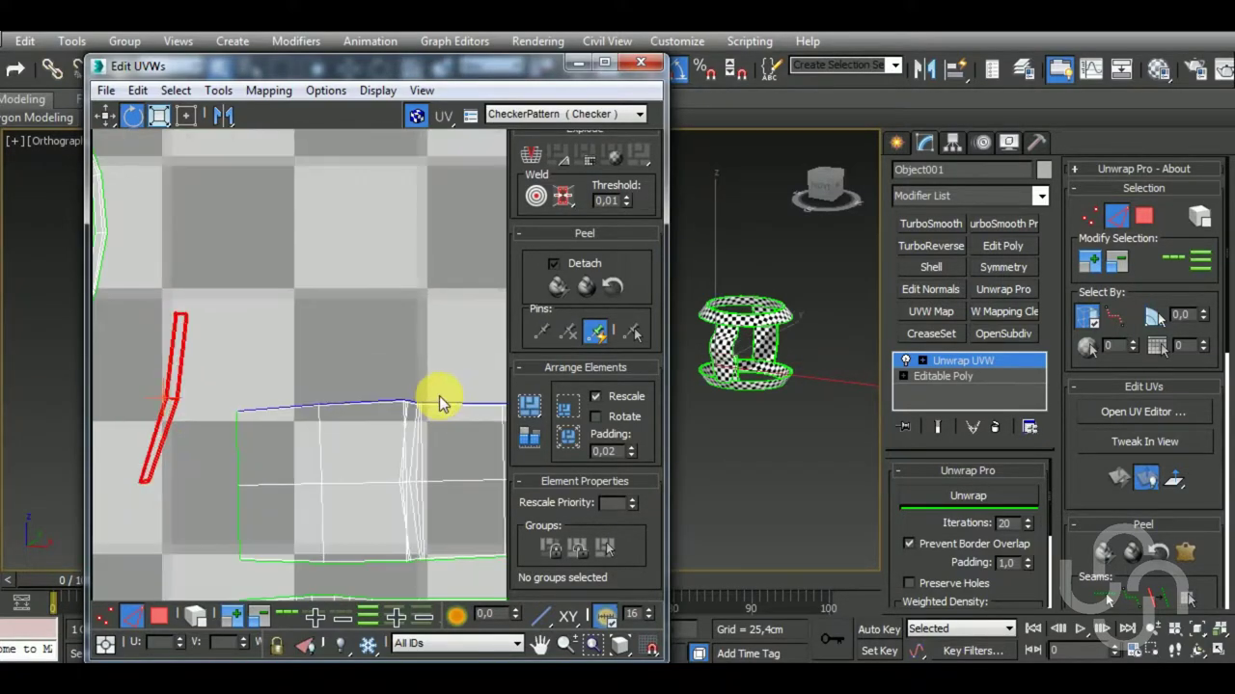
{"action": "left_click", "coordinate": [451, 404]}
{"action": "key", "text": "shift+s"}
{"action": "scroll", "coordinate": [331, 422], "scroll_direction": "down", "scroll_amount": 2}
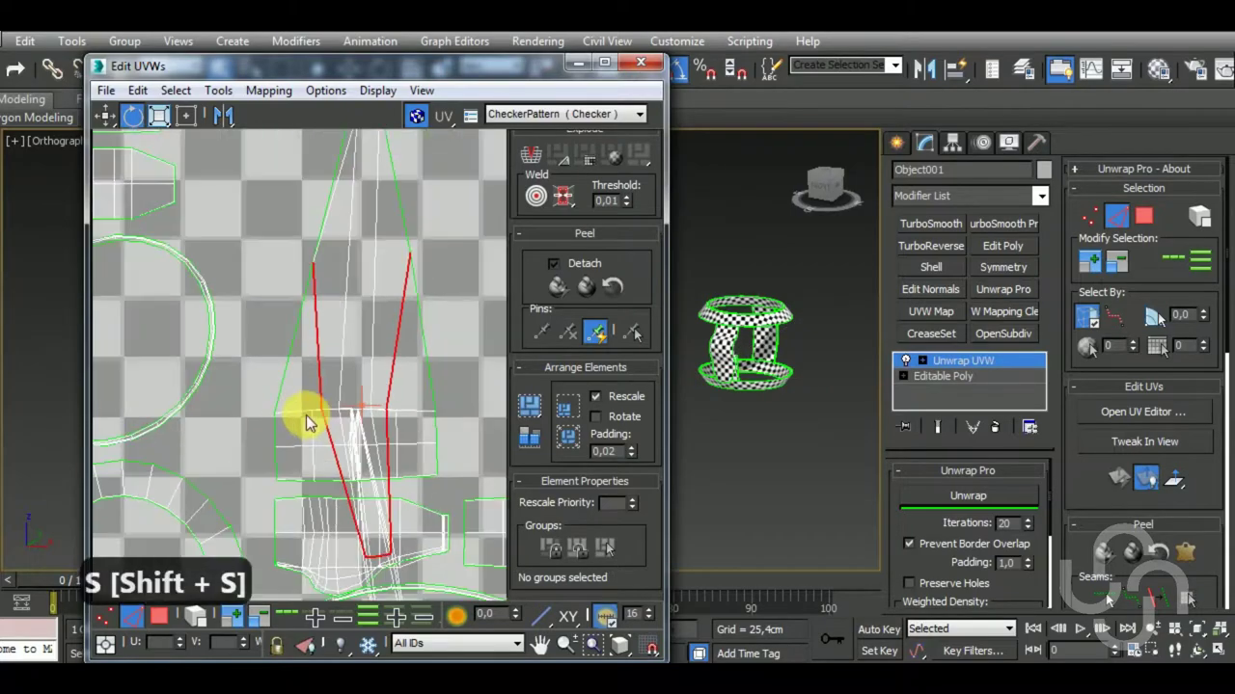
{"action": "scroll", "coordinate": [306, 415], "scroll_direction": "down", "scroll_amount": 2}
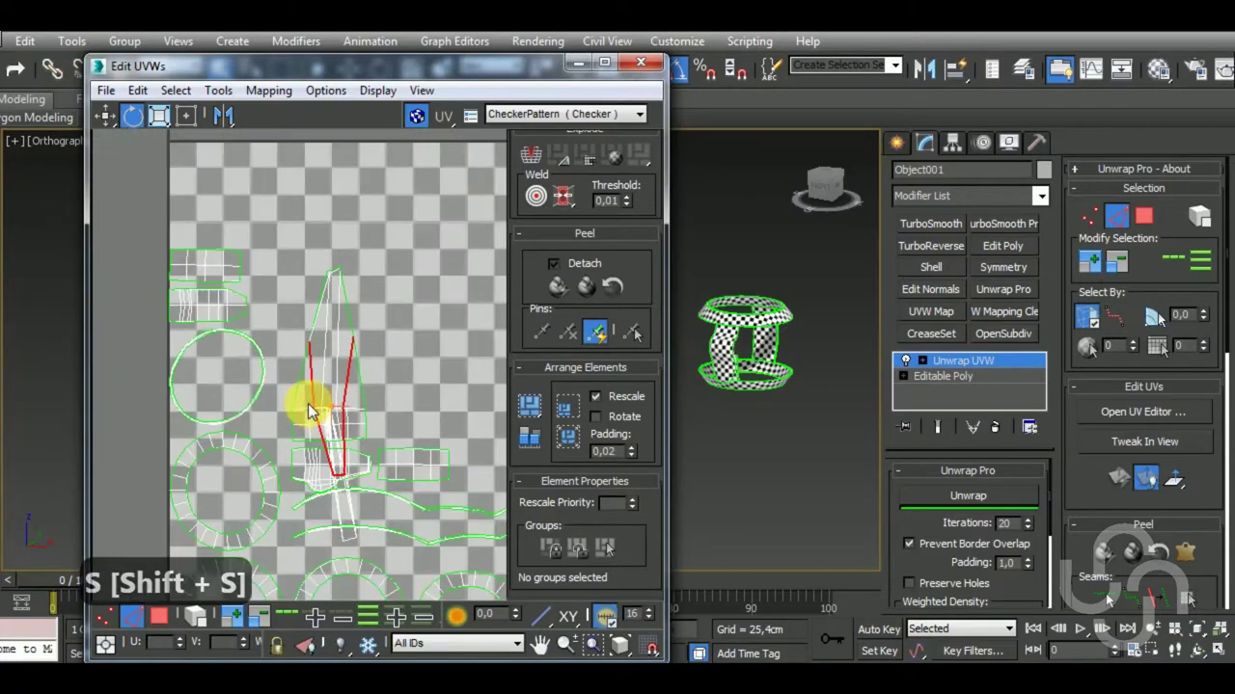
Unwrap the stitched strip element flat with Unwrap Pro and rotate it horizontal.
{"action": "left_click", "coordinate": [164, 617]}
{"action": "left_click", "coordinate": [358, 414]}
{"action": "left_click", "coordinate": [974, 497]}
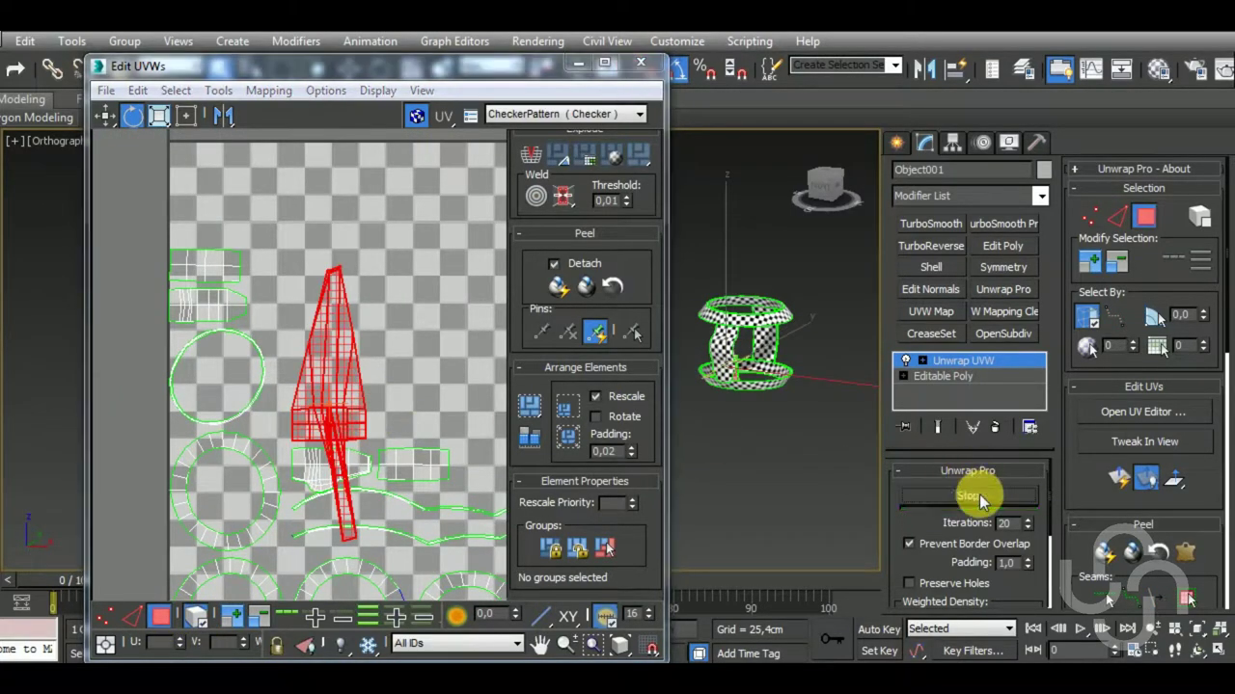
{"action": "key", "text": "ctrl+z"}
{"action": "key", "text": "ctrl+z"}
{"action": "key", "text": "ctrl+z"}
{"action": "key", "text": "ctrl+z"}
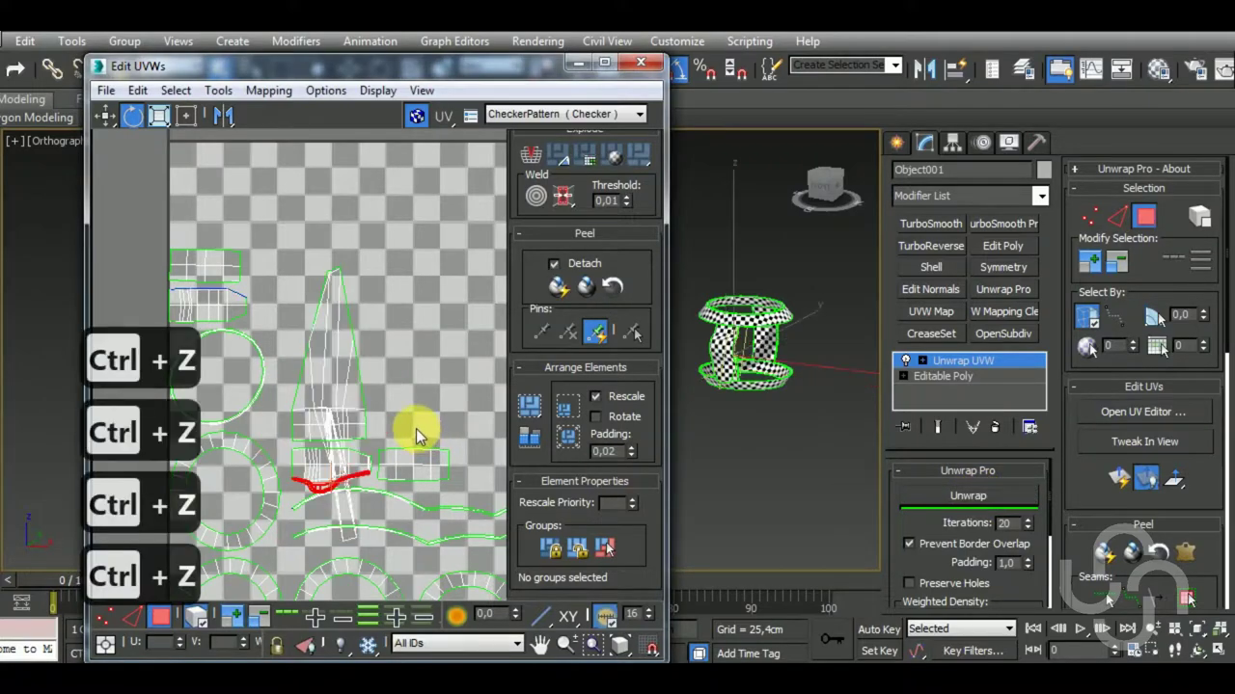
{"action": "middle_click_drag", "start_coordinate": [405, 426], "coordinate": [408, 397]}
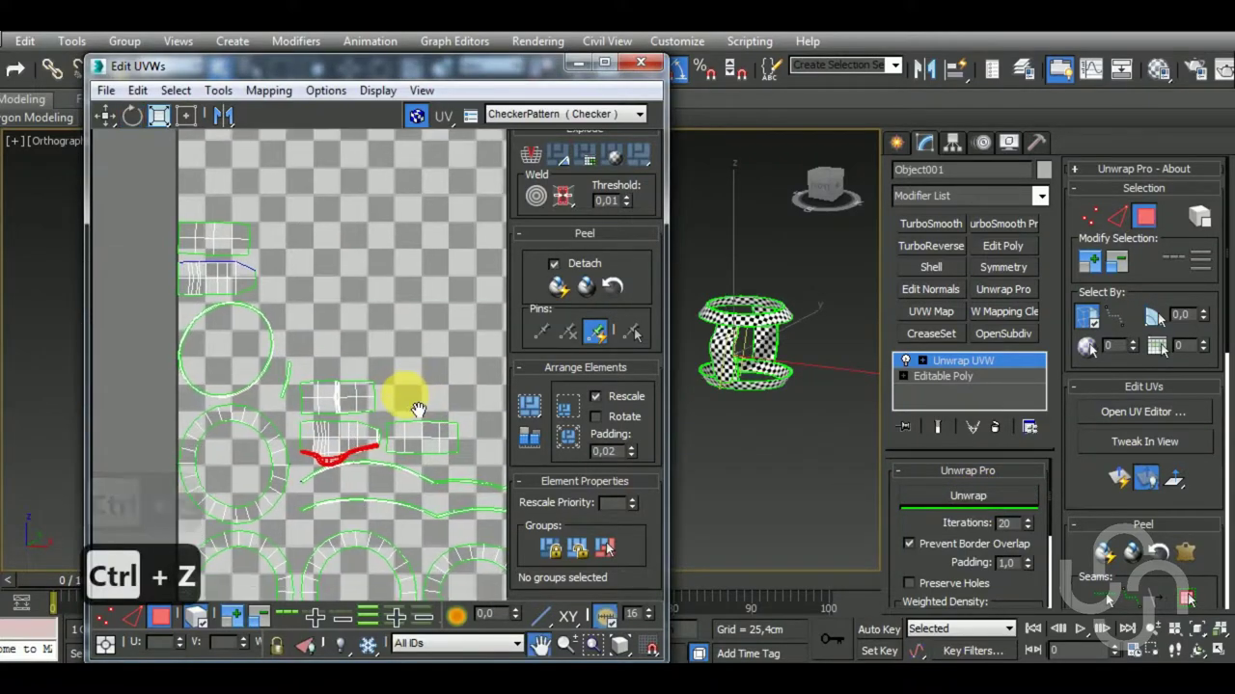
{"action": "left_click", "coordinate": [931, 494]}
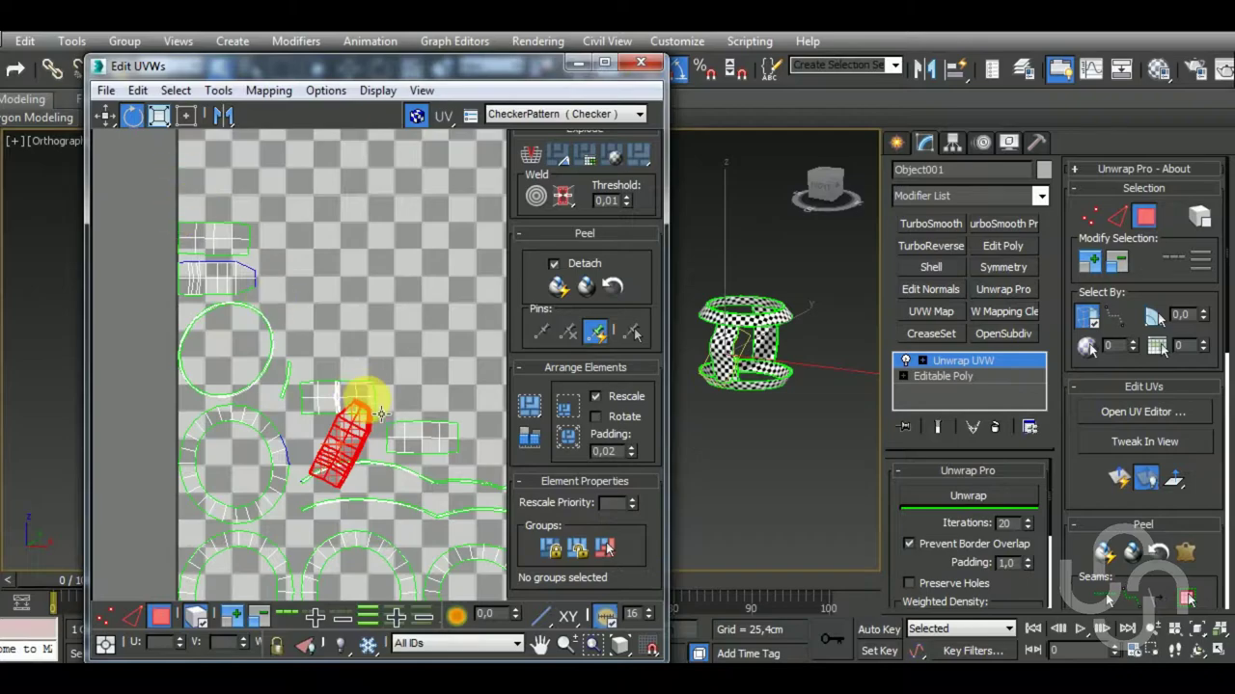
{"action": "mouse_move", "coordinate": [387, 431]}
{"action": "left_mouse_down"}
{"action": "mouse_move", "coordinate": [397, 464]}
{"action": "mouse_move", "coordinate": [308, 413]}
{"action": "left_mouse_up"}
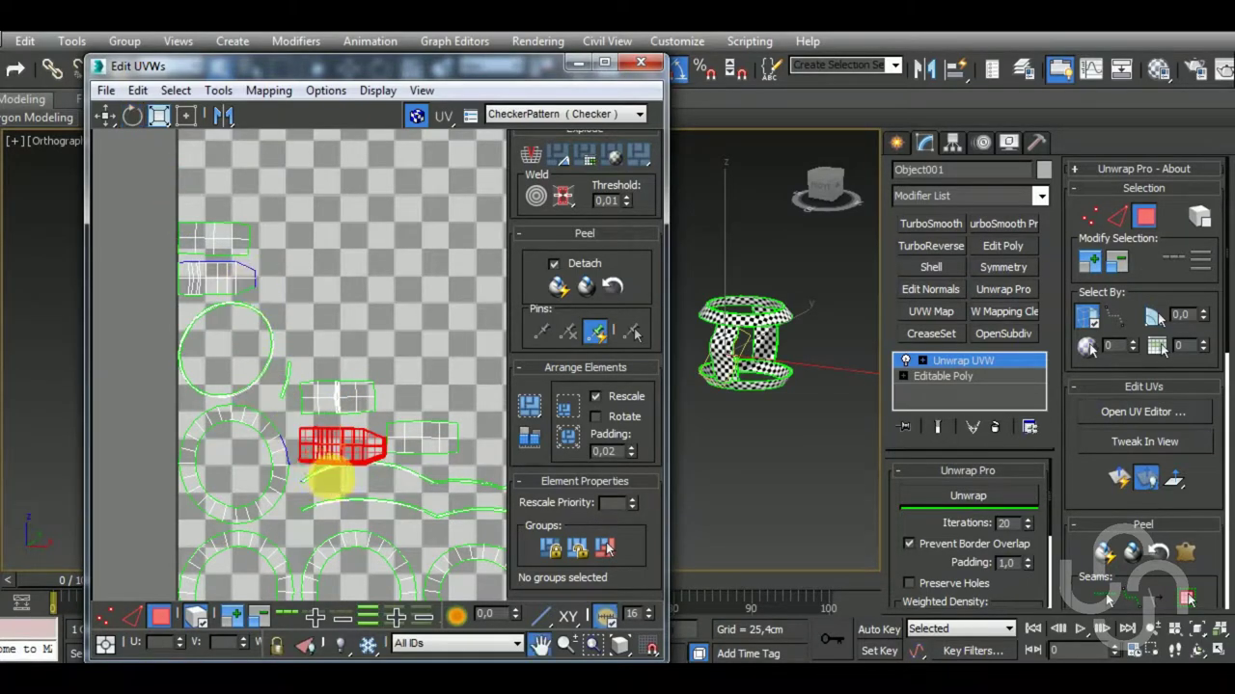
{"action": "scroll", "coordinate": [265, 391], "scroll_direction": "down", "scroll_amount": 3}
Move the two top-left UV elements toward the middle strip.
{"action": "left_click", "coordinate": [114, 118]}
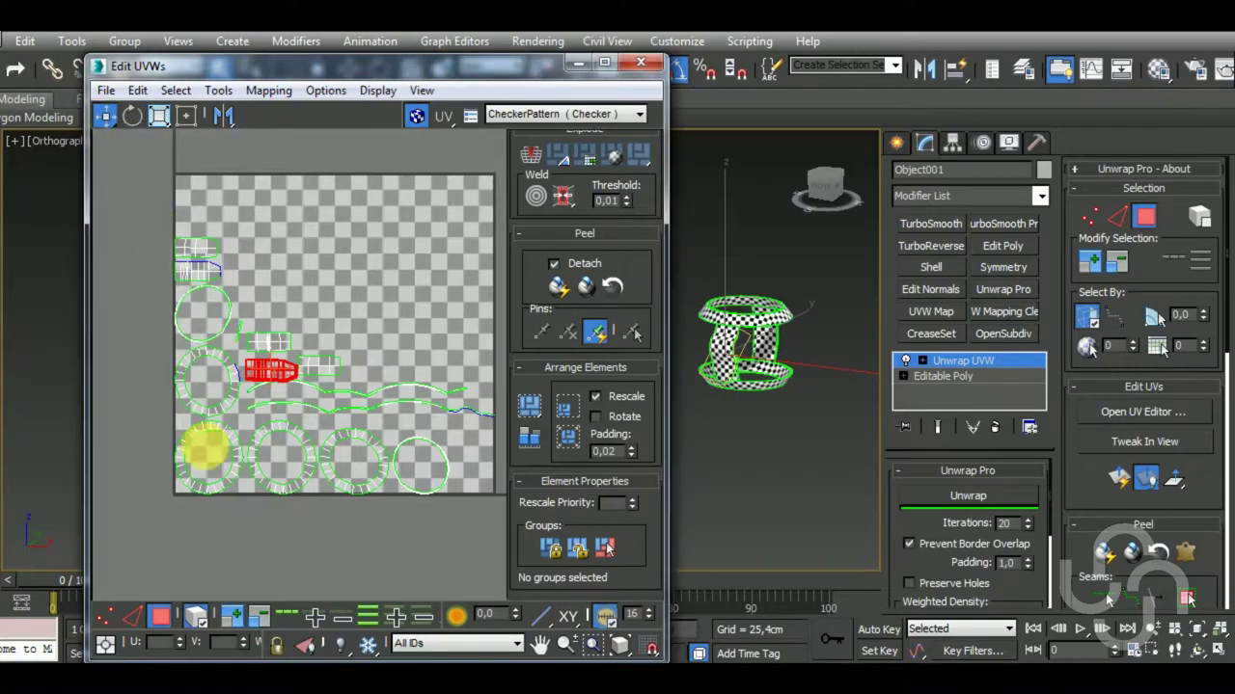
{"action": "scroll", "coordinate": [261, 331], "scroll_direction": "up", "scroll_amount": 2}
{"action": "left_click", "coordinate": [171, 226]}
{"action": "left_click", "coordinate": [178, 197], "text": "ctrl"}
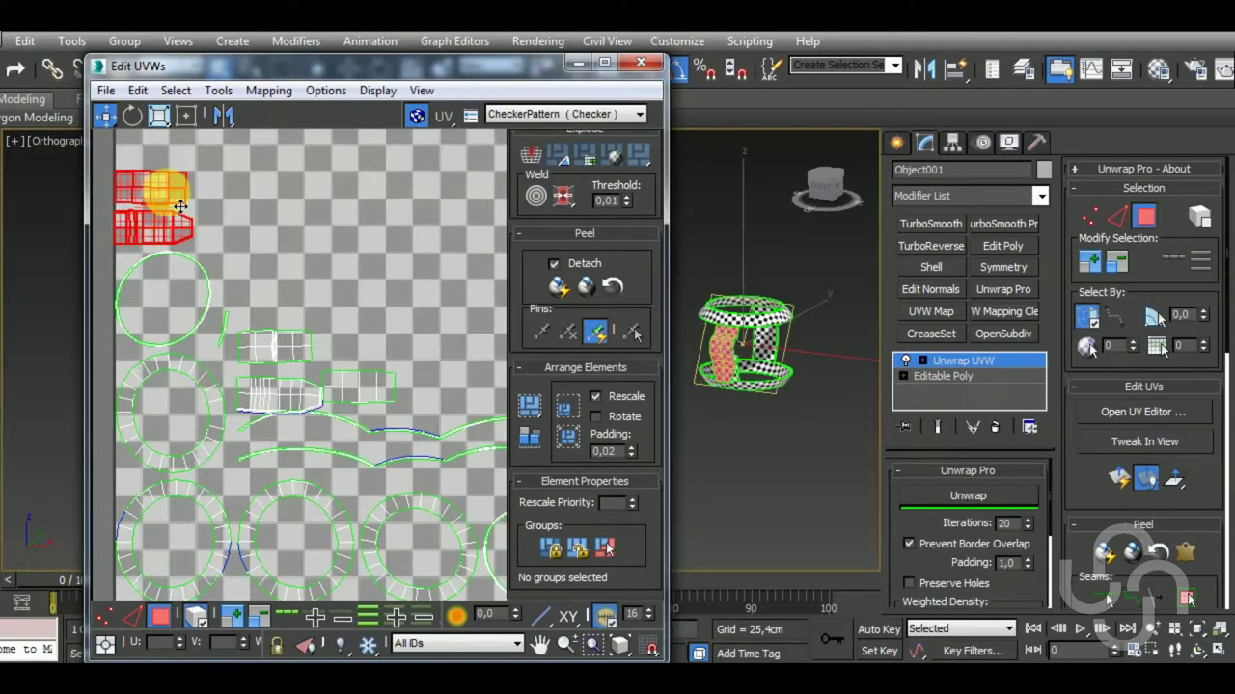
{"action": "mouse_move", "coordinate": [178, 197]}
{"action": "left_mouse_down"}
{"action": "mouse_move", "coordinate": [494, 376]}
{"action": "mouse_move", "coordinate": [455, 345]}
{"action": "mouse_move", "coordinate": [361, 345]}
{"action": "left_mouse_up"}
{"action": "left_click", "coordinate": [424, 344]}
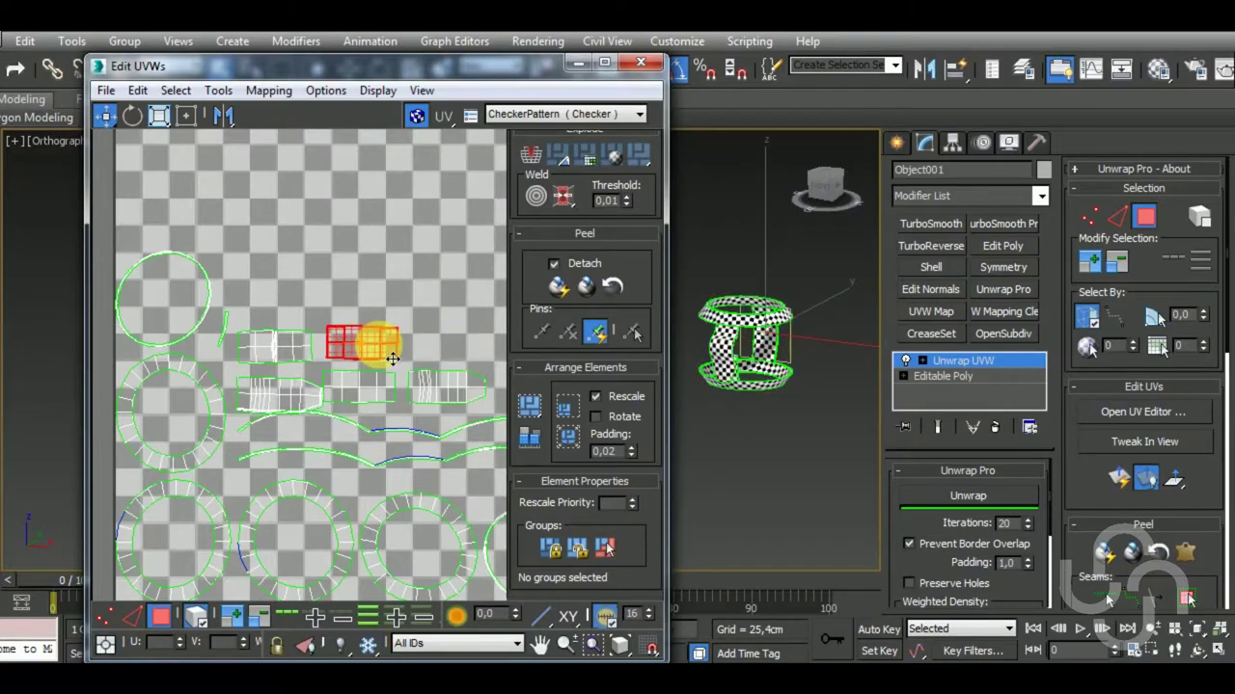
{"action": "scroll", "coordinate": [320, 428], "scroll_direction": "up", "scroll_amount": 3}
Rotate the tapered element beside them slightly.
{"action": "left_click", "coordinate": [270, 352]}
{"action": "left_click", "coordinate": [132, 115]}
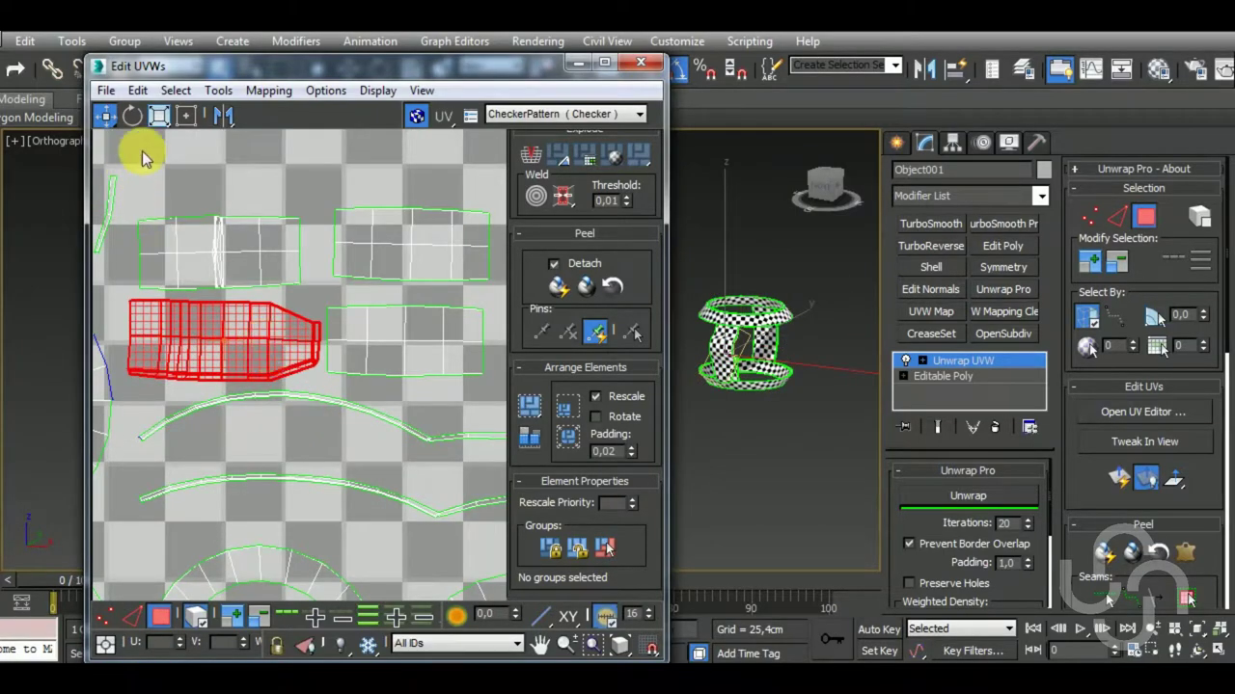
{"action": "mouse_move", "coordinate": [294, 324]}
{"action": "left_mouse_down"}
{"action": "mouse_move", "coordinate": [342, 362]}
{"action": "mouse_move", "coordinate": [334, 326]}
{"action": "left_mouse_up"}
{"action": "scroll", "coordinate": [317, 377], "scroll_direction": "down", "scroll_amount": 2}
{"action": "scroll", "coordinate": [296, 356], "scroll_direction": "down", "scroll_amount": 2}
{"action": "scroll", "coordinate": [299, 355], "scroll_direction": "down", "scroll_amount": 2}
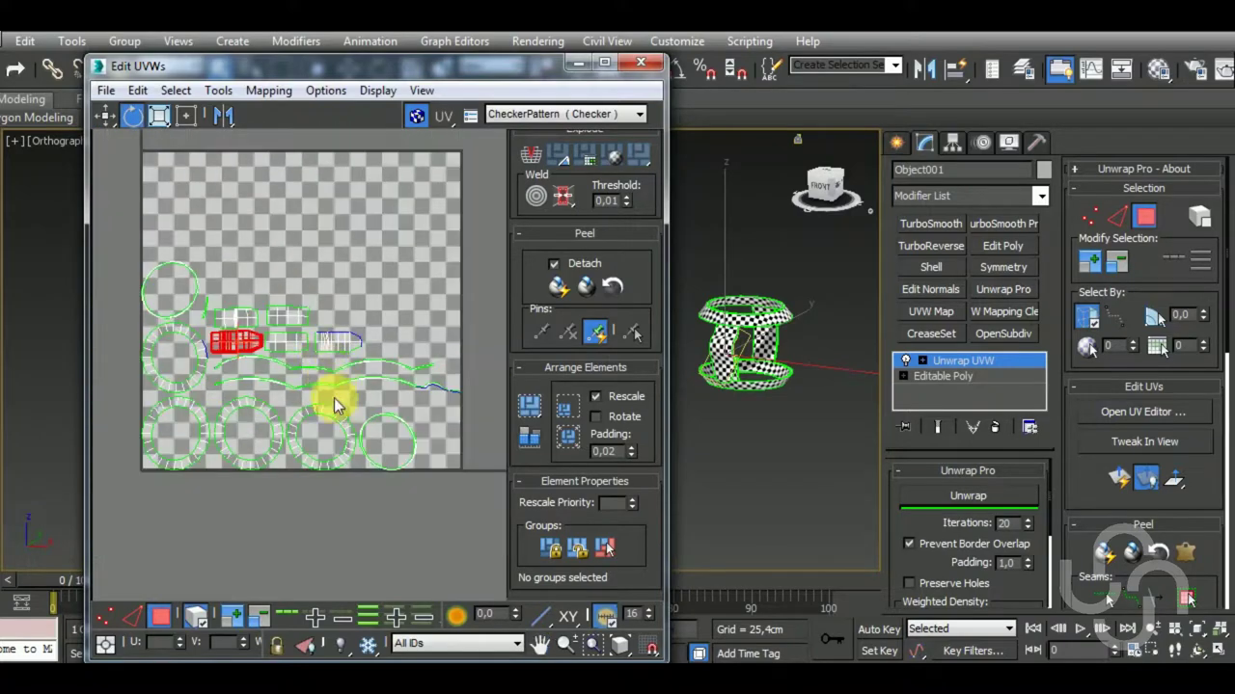
Select all shells to fit them in view, then deselect and pick the circular shell.
{"action": "left_click", "coordinate": [429, 388]}
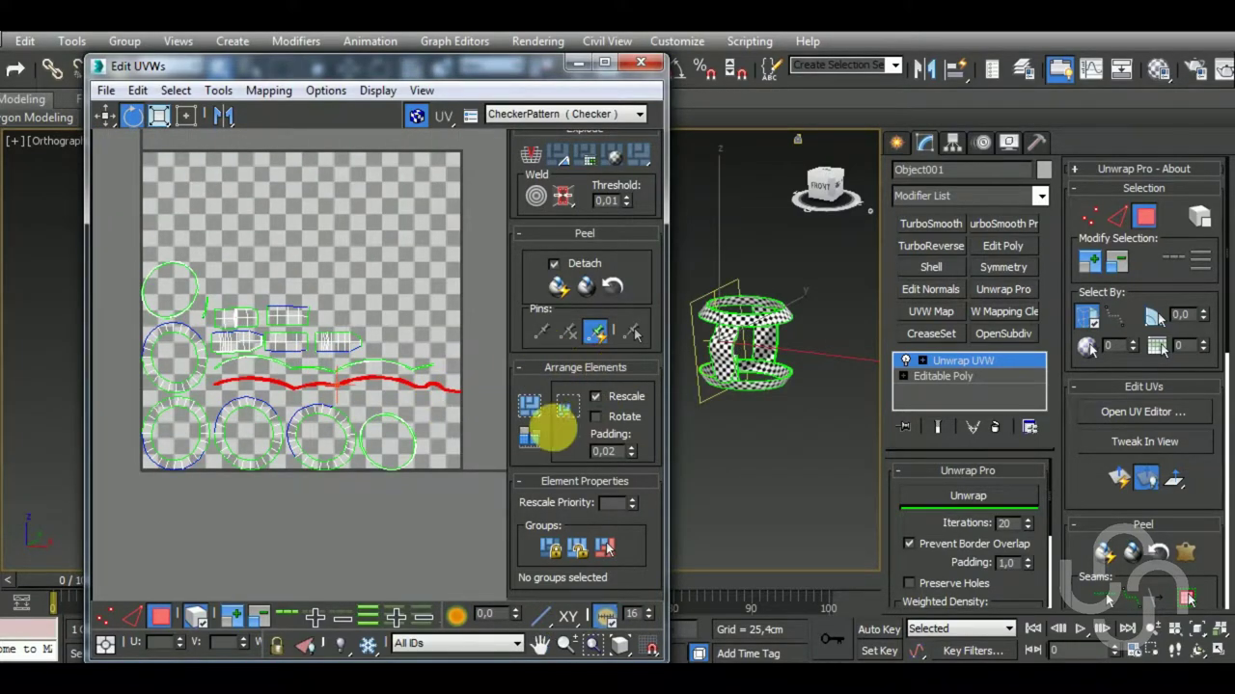
{"action": "scroll", "coordinate": [270, 379], "scroll_direction": "down", "scroll_amount": 2}
{"action": "key", "text": "ctrl+a"}
{"action": "scroll", "coordinate": [382, 476], "scroll_direction": "up", "scroll_amount": 3}
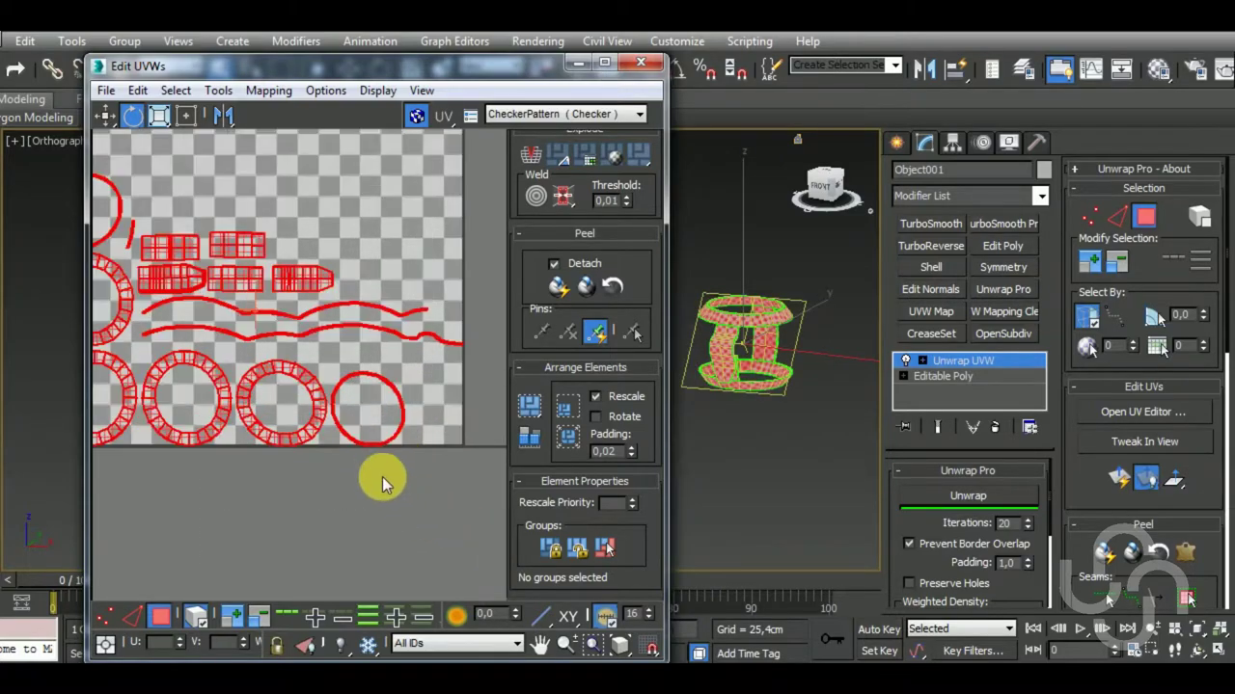
{"action": "left_click", "coordinate": [367, 504]}
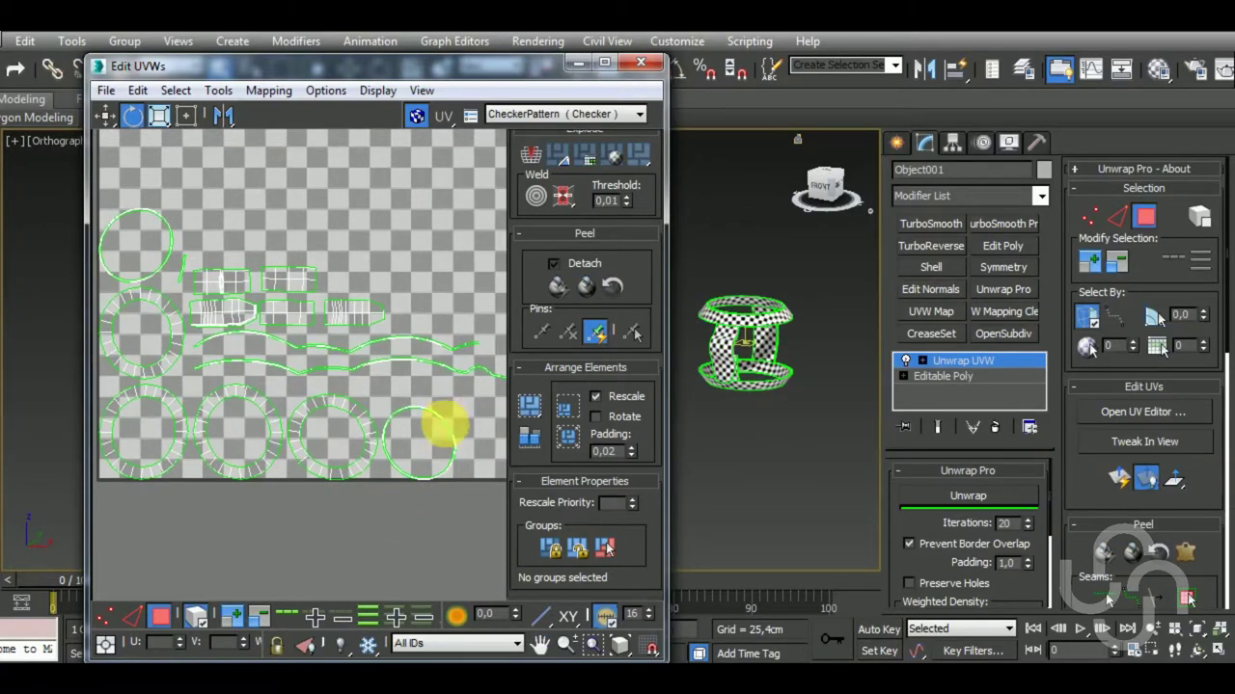
{"action": "left_click", "coordinate": [456, 434]}
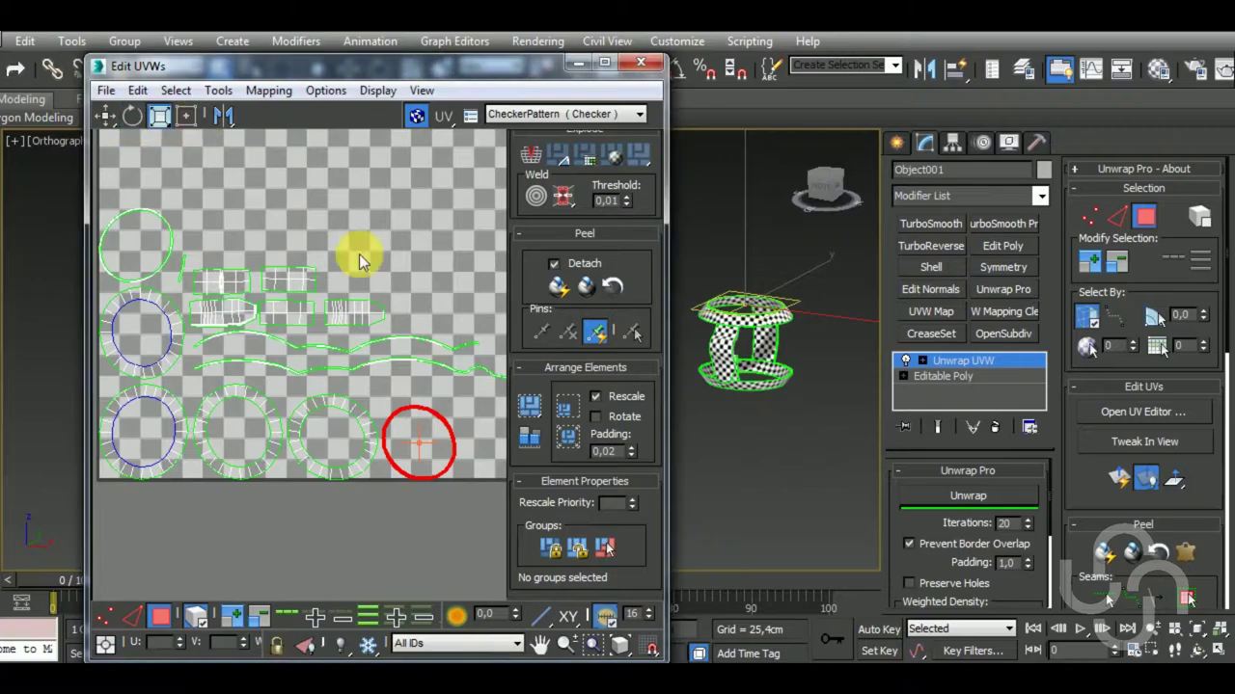
Shrink the bottom-right circle shell, then move, scale and rotate it to fit inside its ring.
{"action": "left_click_drag", "start_coordinate": [457, 433], "coordinate": [466, 467]}
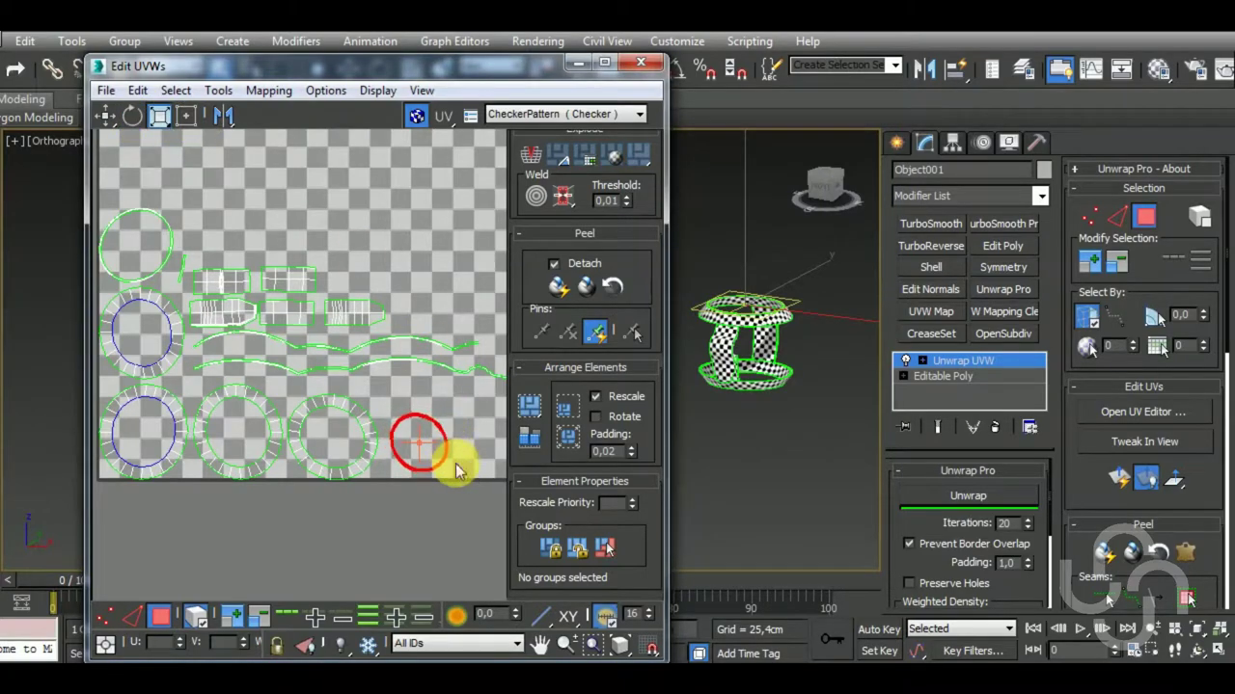
{"action": "left_click", "coordinate": [105, 116]}
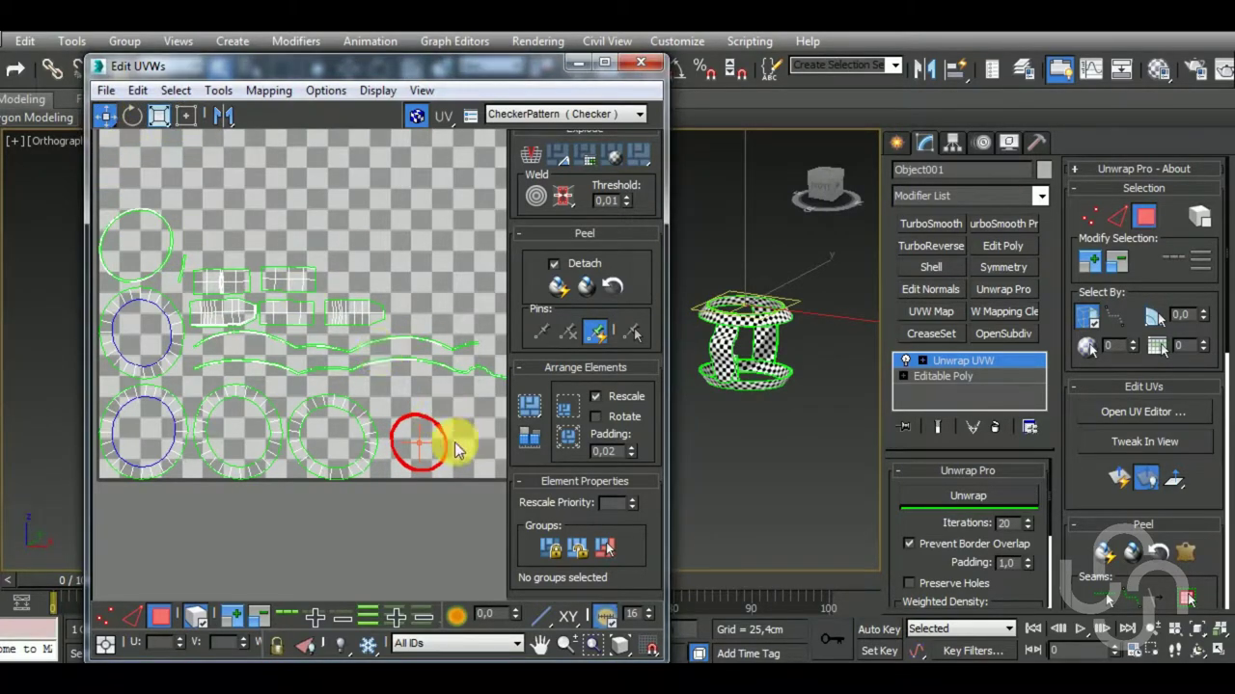
{"action": "left_click_drag", "start_coordinate": [445, 446], "coordinate": [194, 433]}
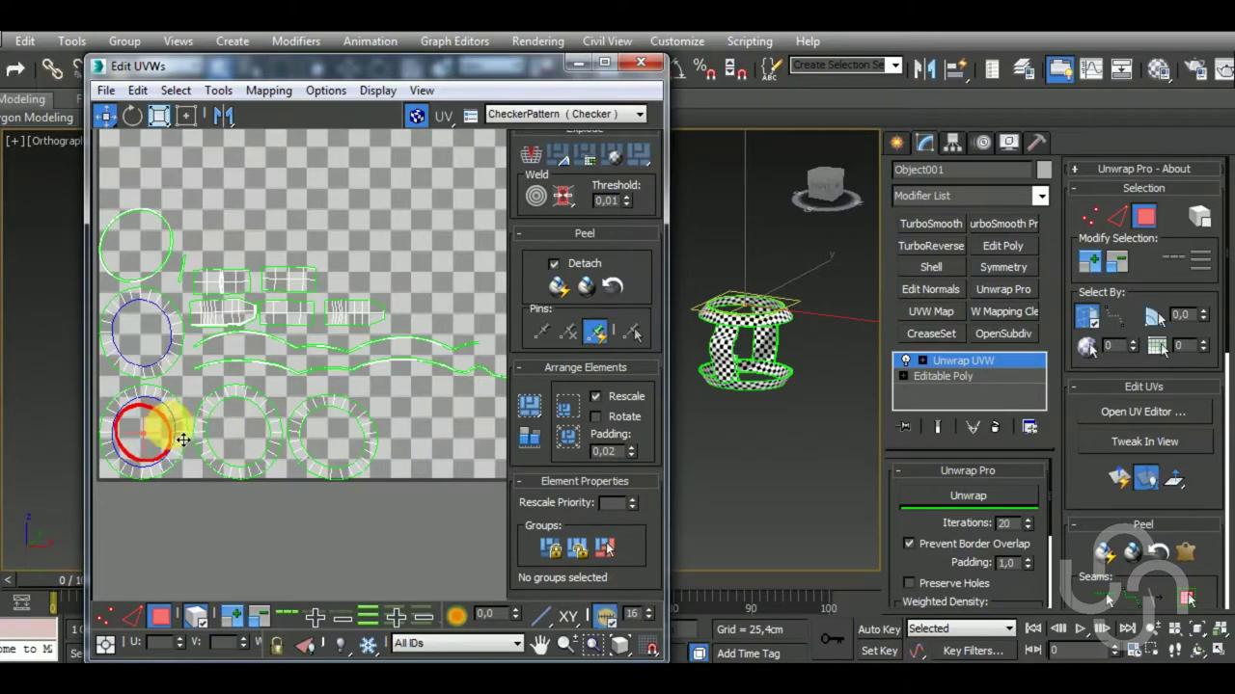
{"action": "middle_click_drag", "start_coordinate": [182, 440], "coordinate": [316, 413]}
{"action": "scroll", "coordinate": [289, 396], "scroll_direction": "up", "scroll_amount": 5}
{"action": "left_click", "coordinate": [151, 116]}
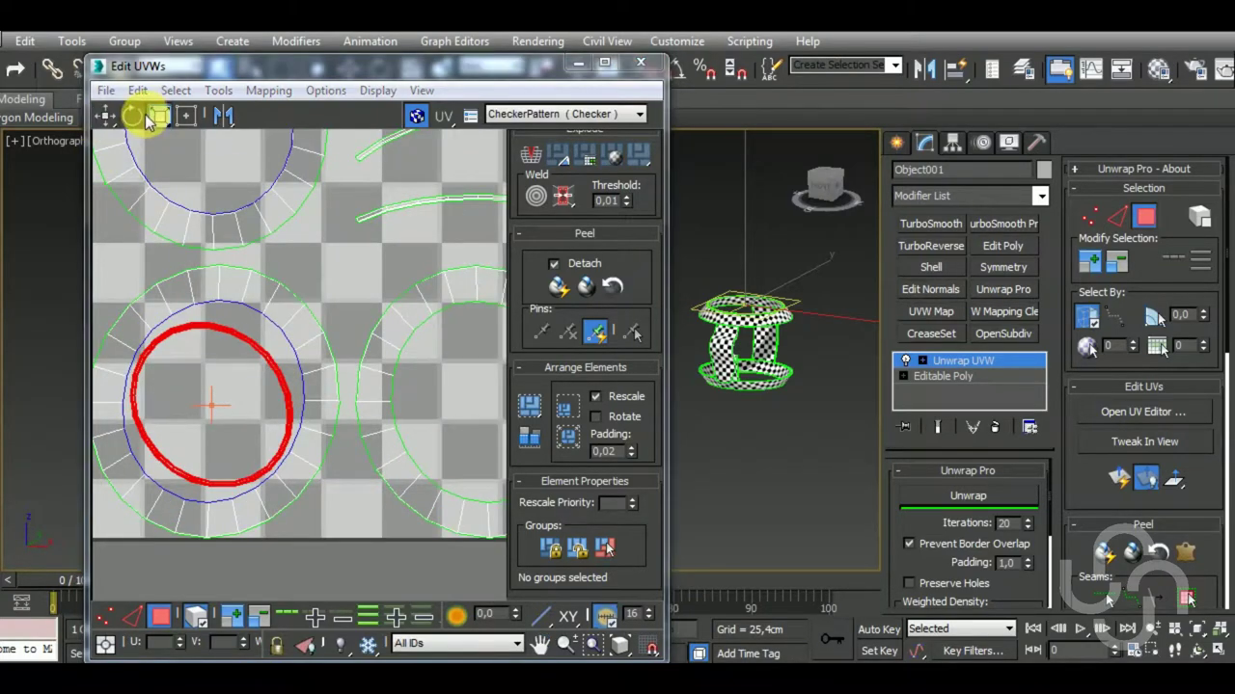
{"action": "left_click_drag", "start_coordinate": [246, 346], "coordinate": [259, 355]}
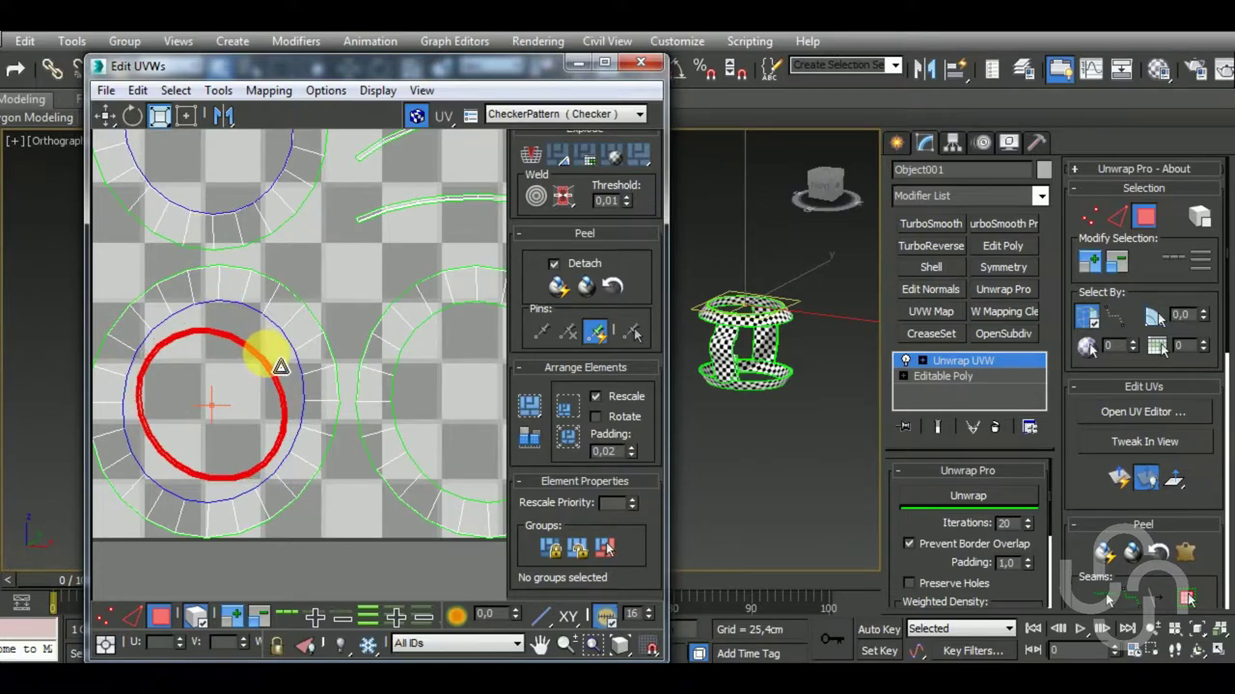
{"action": "left_click", "coordinate": [133, 116]}
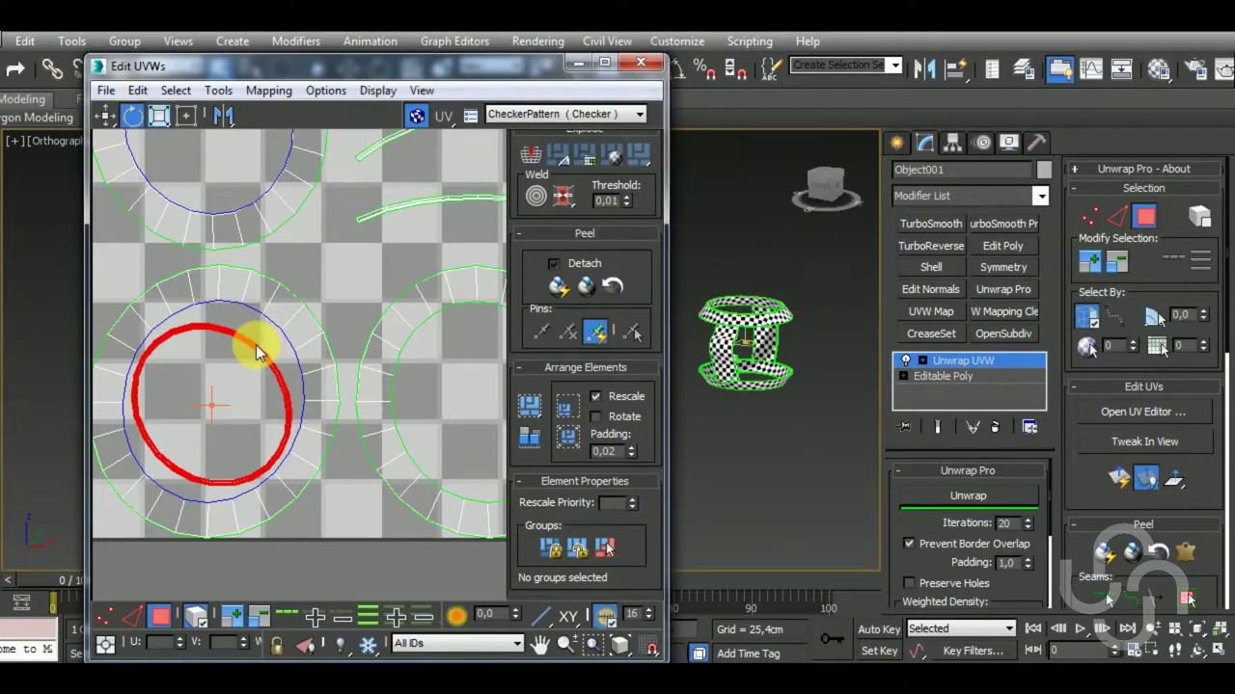
{"action": "left_click_drag", "start_coordinate": [257, 353], "coordinate": [55, 235]}
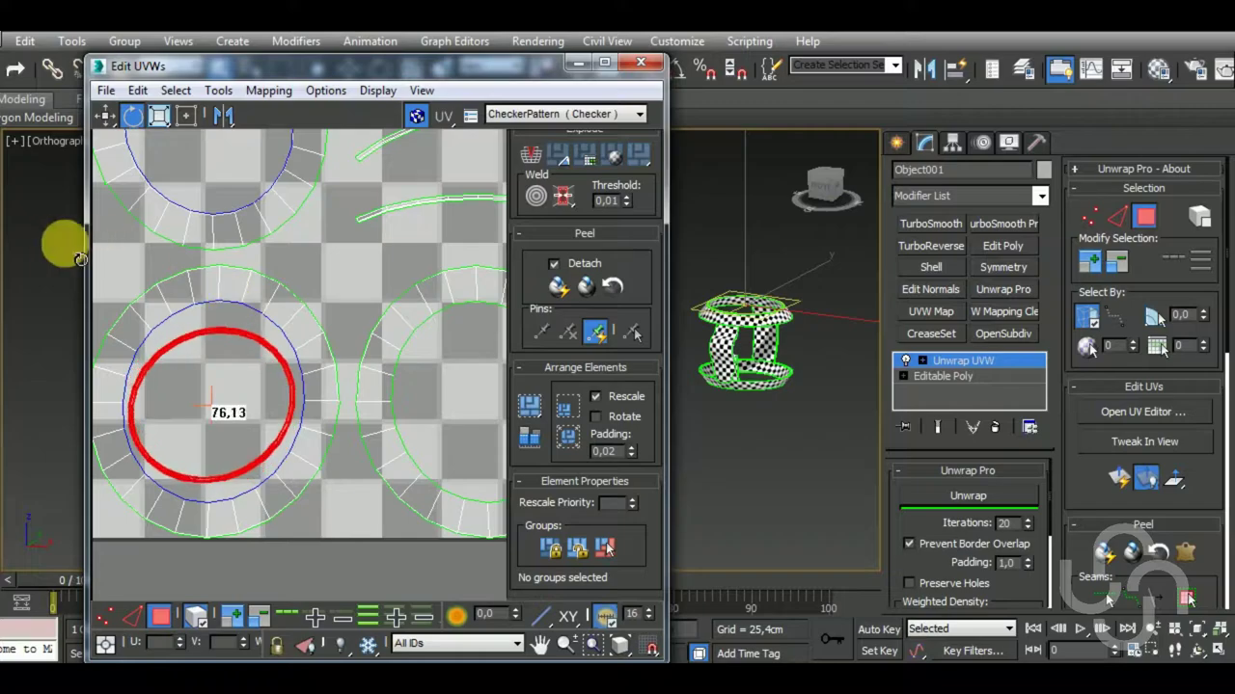
Move the upper circle shell down, then scale and rotate it into the middle ring shell.
{"action": "middle_click_drag", "start_coordinate": [289, 408], "coordinate": [334, 492]}
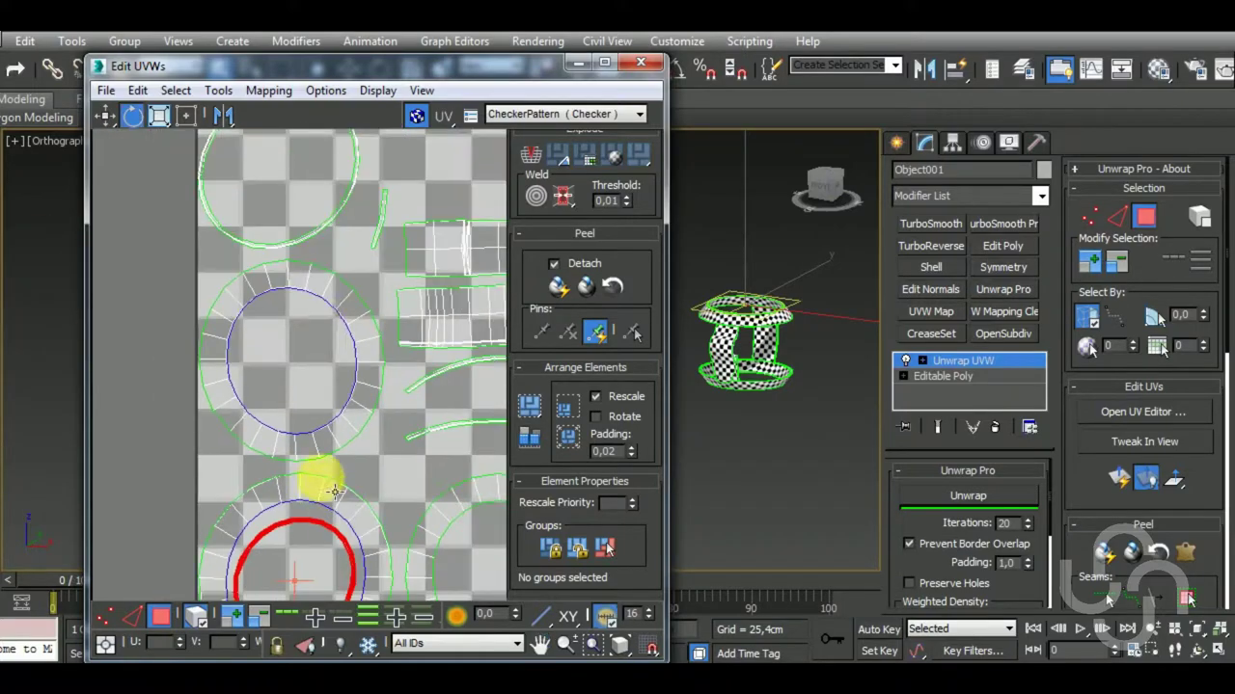
{"action": "left_click", "coordinate": [311, 245]}
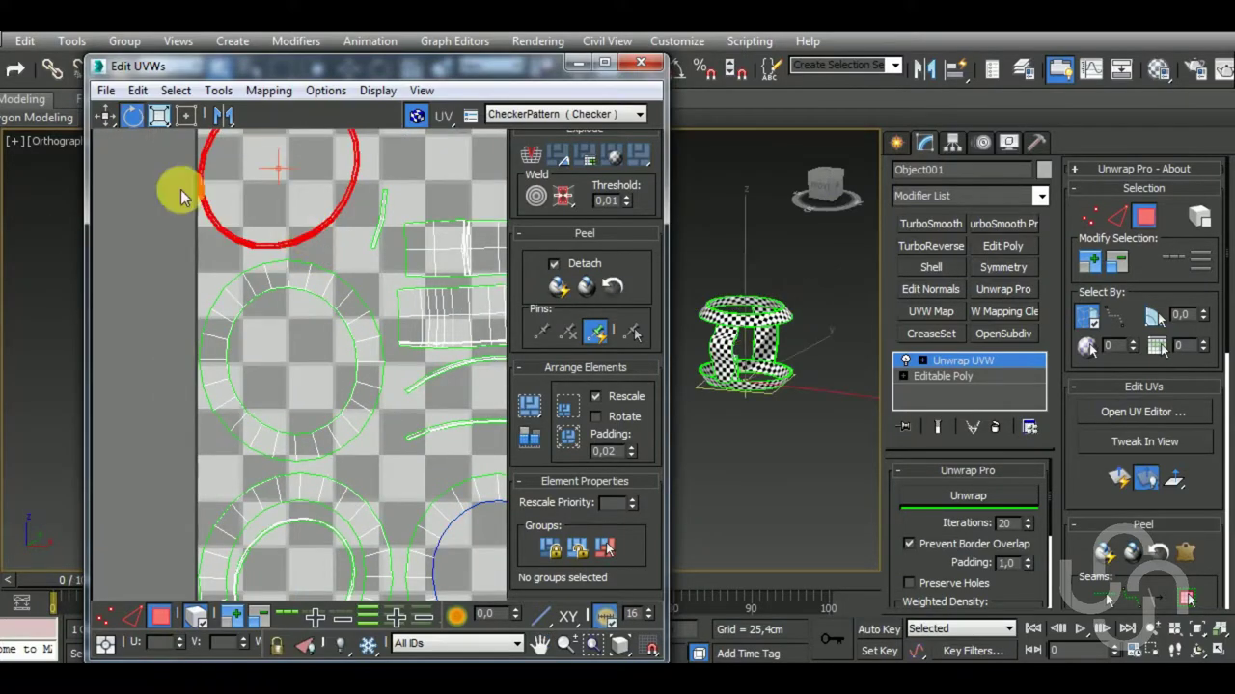
{"action": "left_click", "coordinate": [105, 116]}
{"action": "left_click_drag", "start_coordinate": [343, 234], "coordinate": [427, 502]}
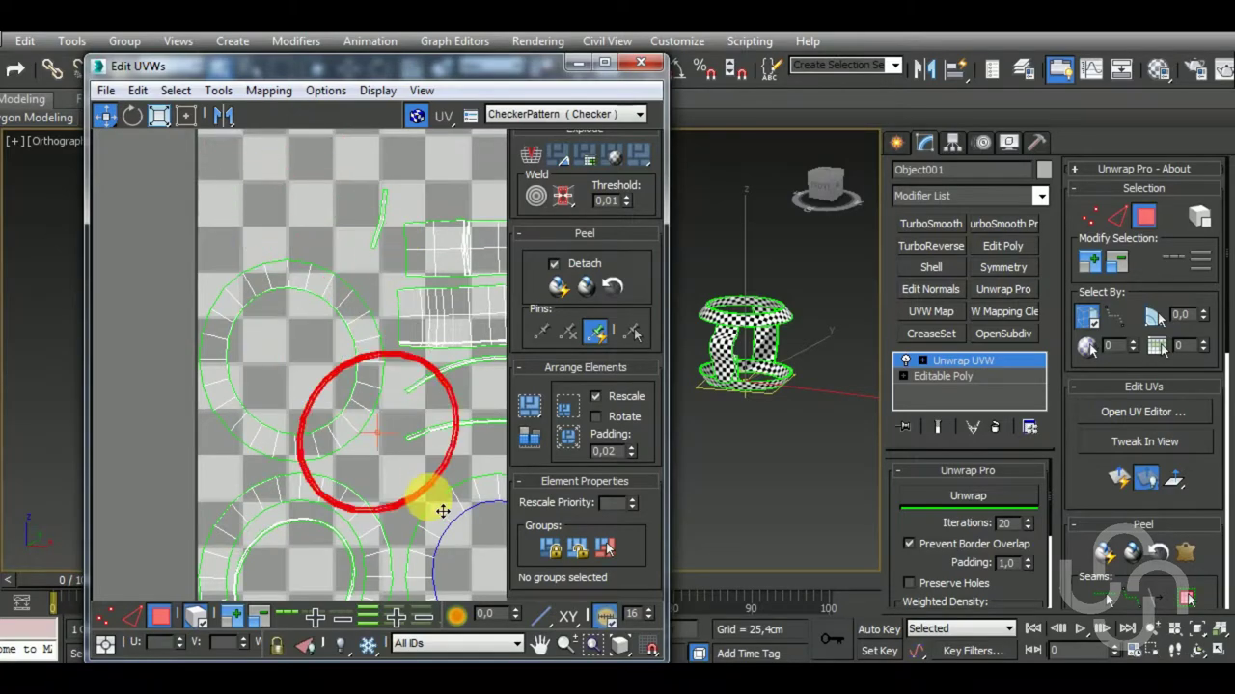
{"action": "middle_click_drag", "start_coordinate": [427, 502], "coordinate": [179, 399]}
{"action": "left_click", "coordinate": [160, 115]}
{"action": "left_click_drag", "start_coordinate": [207, 284], "coordinate": [196, 288]}
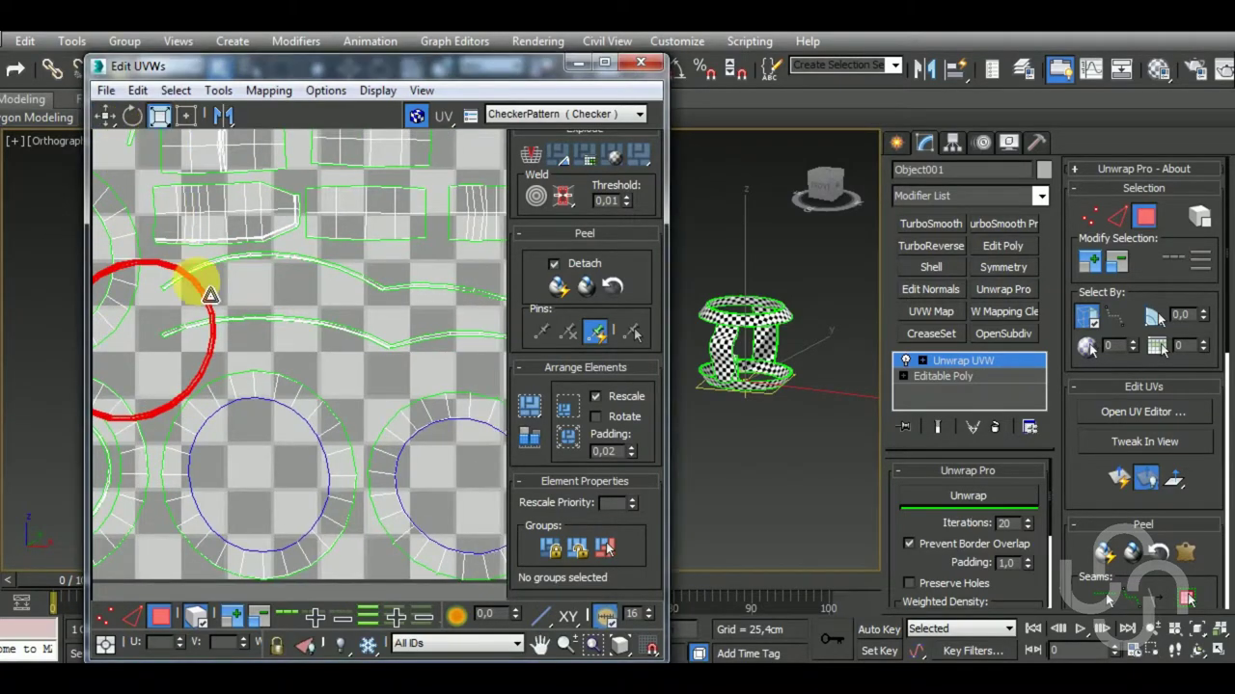
{"action": "left_click", "coordinate": [132, 116]}
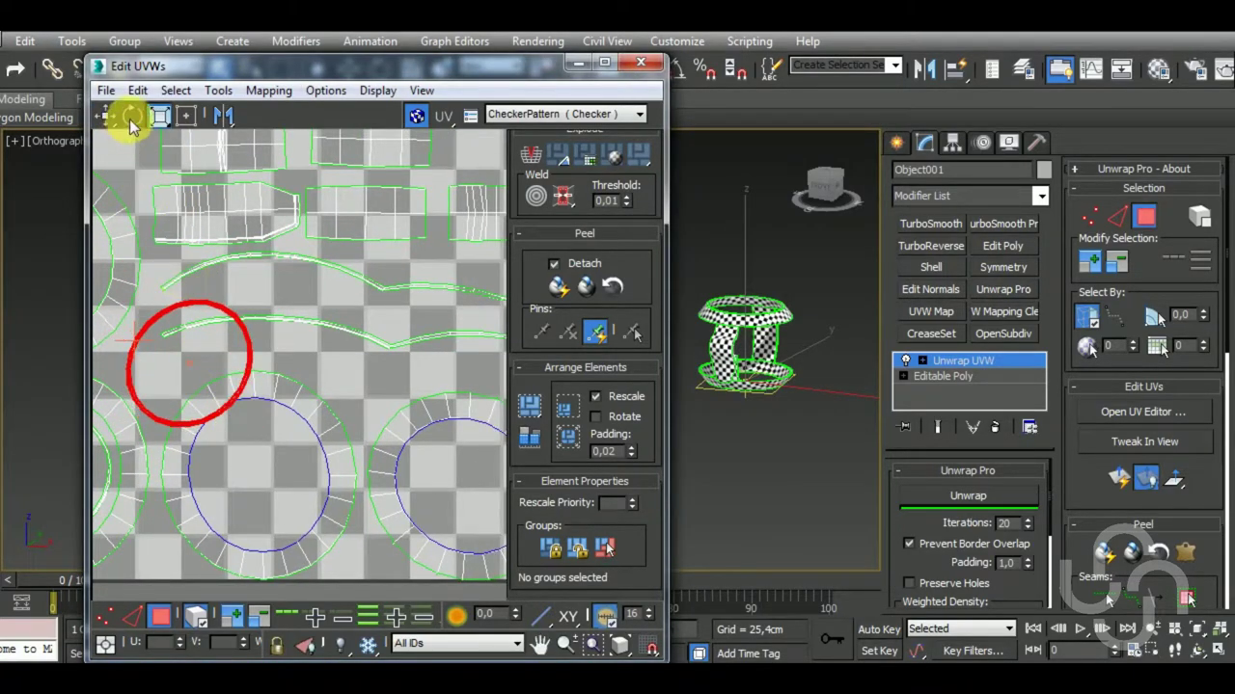
{"action": "left_click_drag", "start_coordinate": [241, 333], "coordinate": [179, 256]}
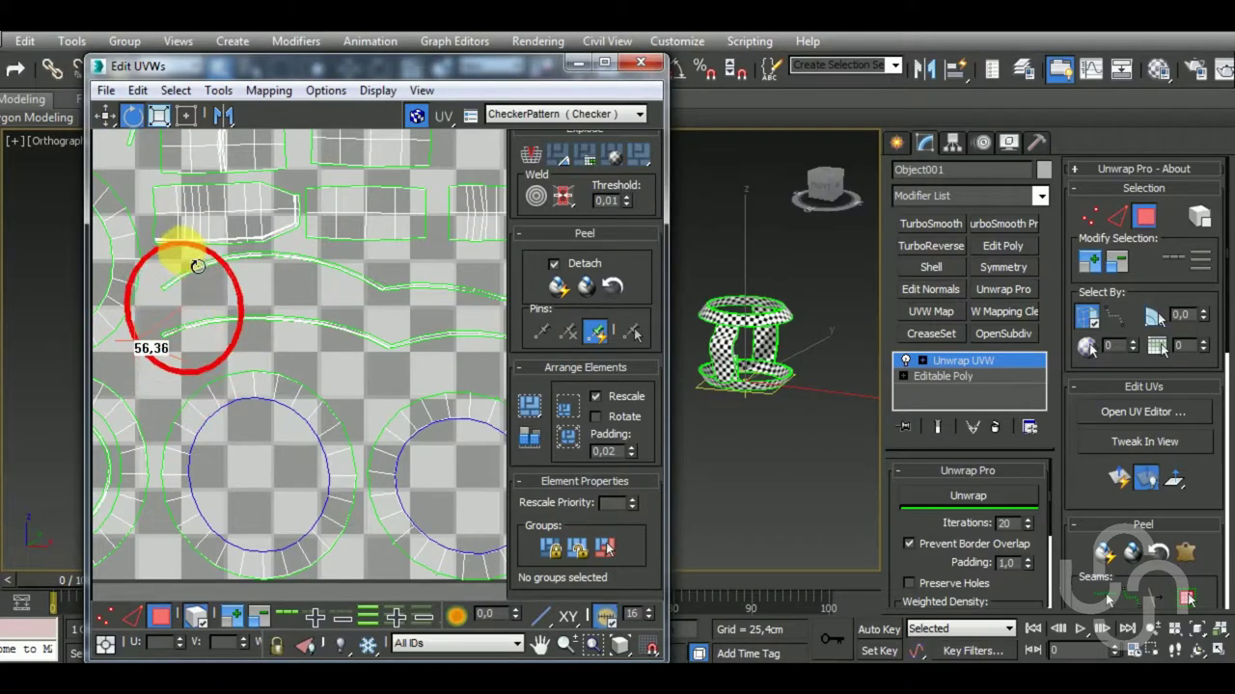
{"action": "left_click", "coordinate": [109, 116]}
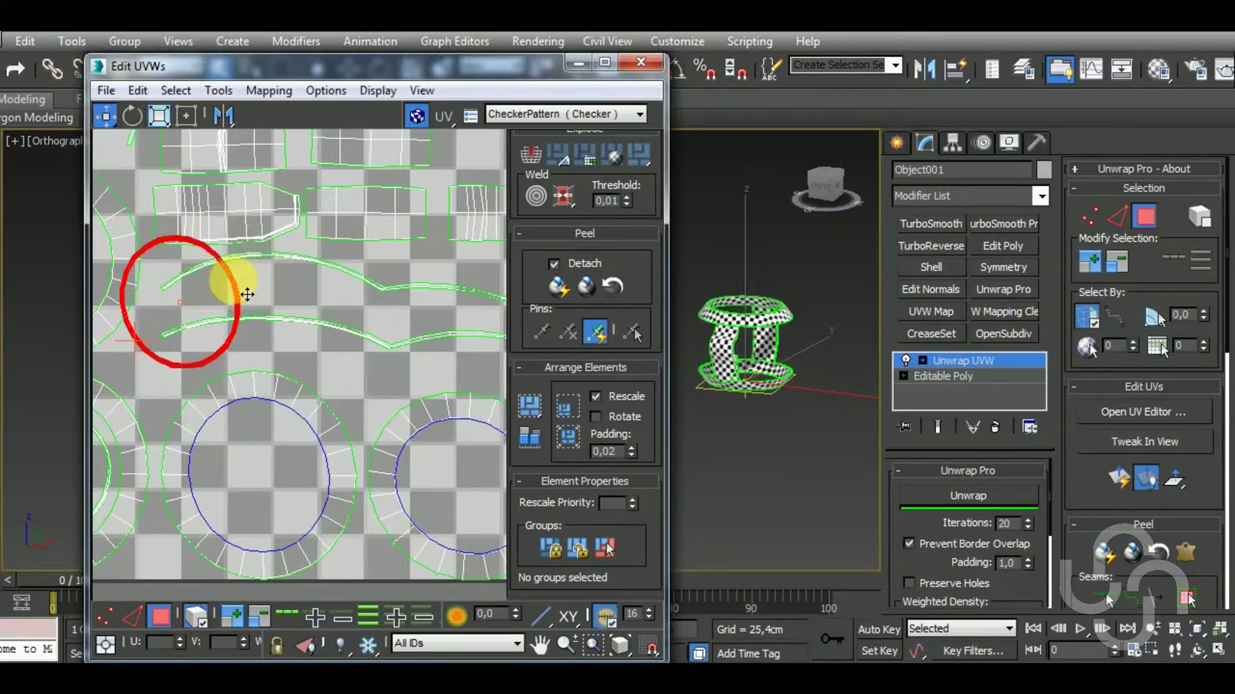
{"action": "left_click_drag", "start_coordinate": [246, 294], "coordinate": [324, 469]}
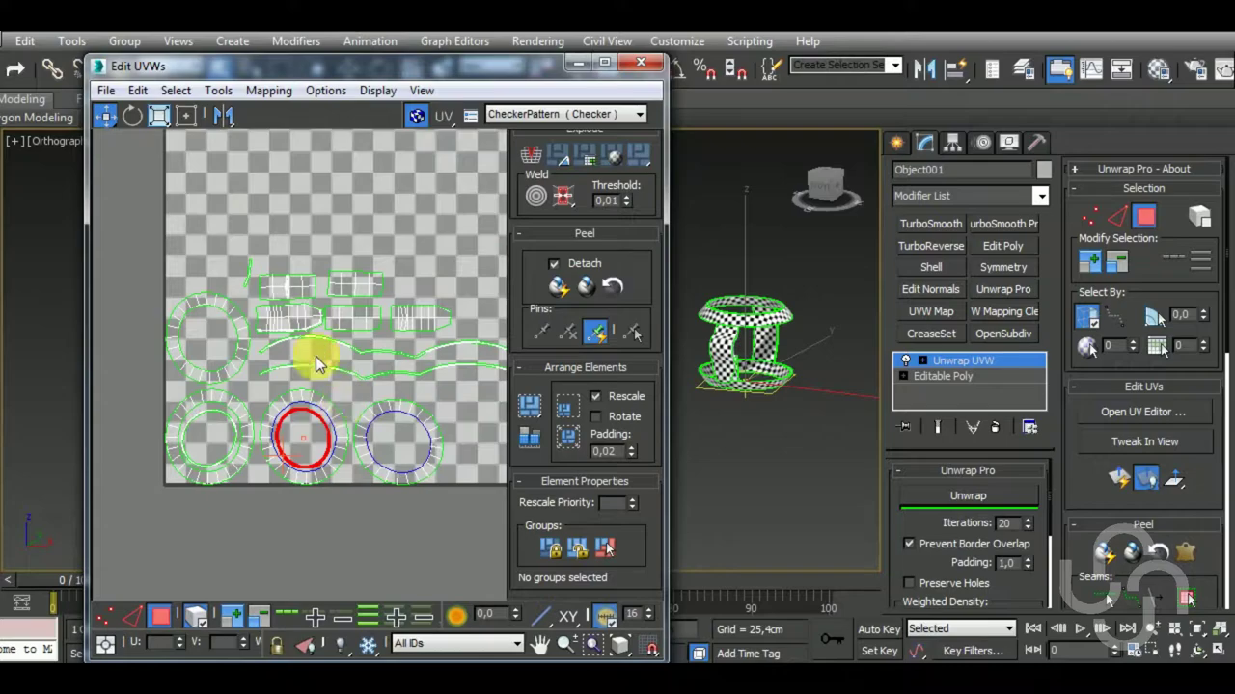
Marquee-select the edge at the strip's end for stitching.
{"action": "scroll", "coordinate": [236, 258], "scroll_direction": "up", "scroll_amount": 2}
{"action": "left_click_drag", "start_coordinate": [249, 290], "coordinate": [247, 302]}
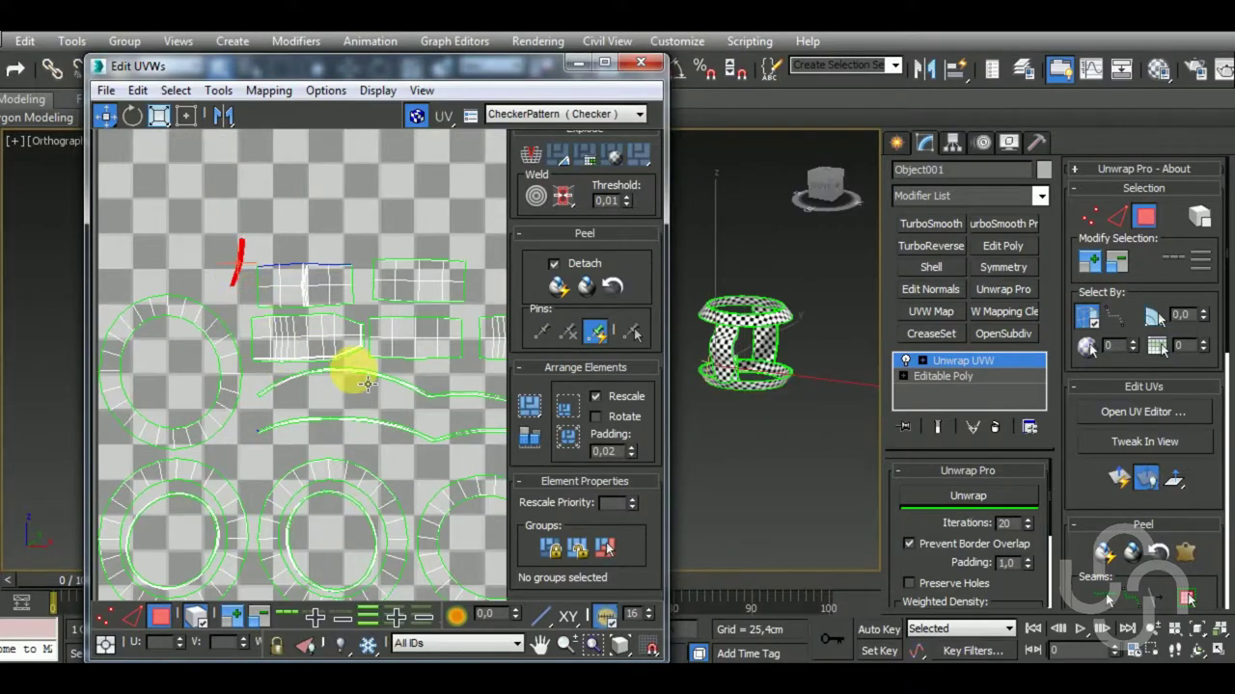
{"action": "middle_click_drag", "start_coordinate": [366, 384], "coordinate": [280, 395]}
In Edge mode, stitch the large shell onto the short strip's end edge with Shift+S.
{"action": "left_click", "coordinate": [132, 616]}
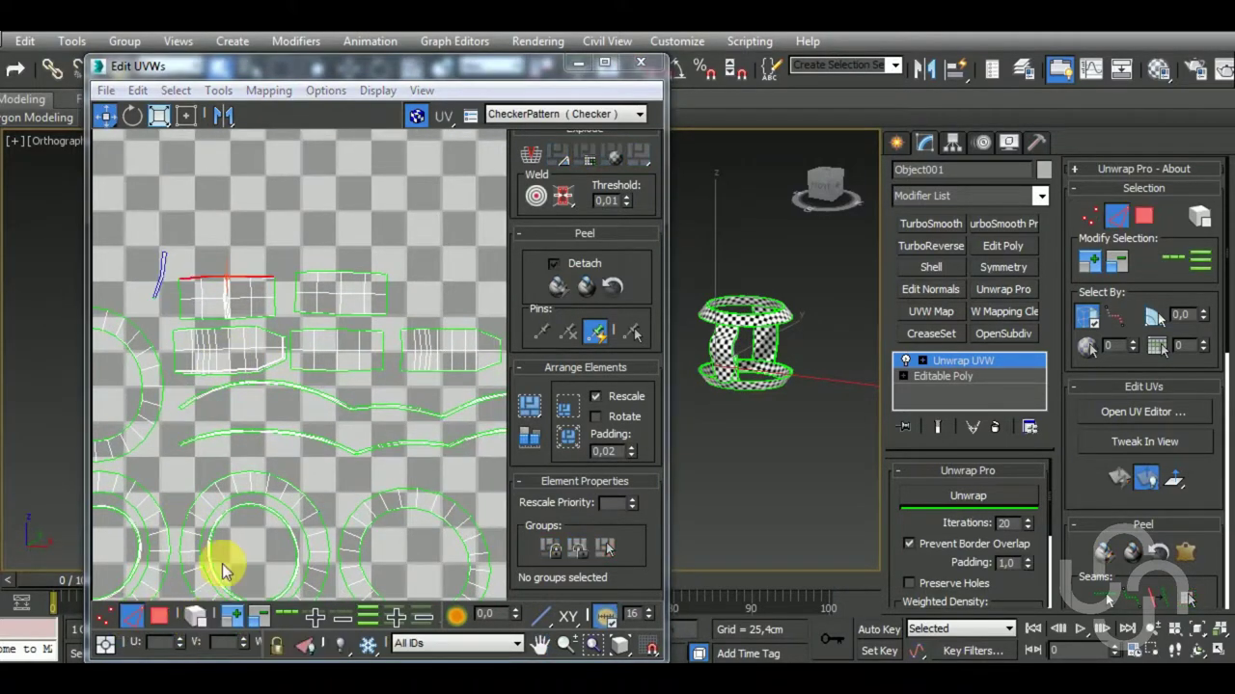
{"action": "scroll", "coordinate": [222, 569], "scroll_direction": "down", "scroll_amount": 1}
{"action": "scroll", "coordinate": [276, 469], "scroll_direction": "up", "scroll_amount": 3}
{"action": "scroll", "coordinate": [276, 334], "scroll_direction": "up", "scroll_amount": 3}
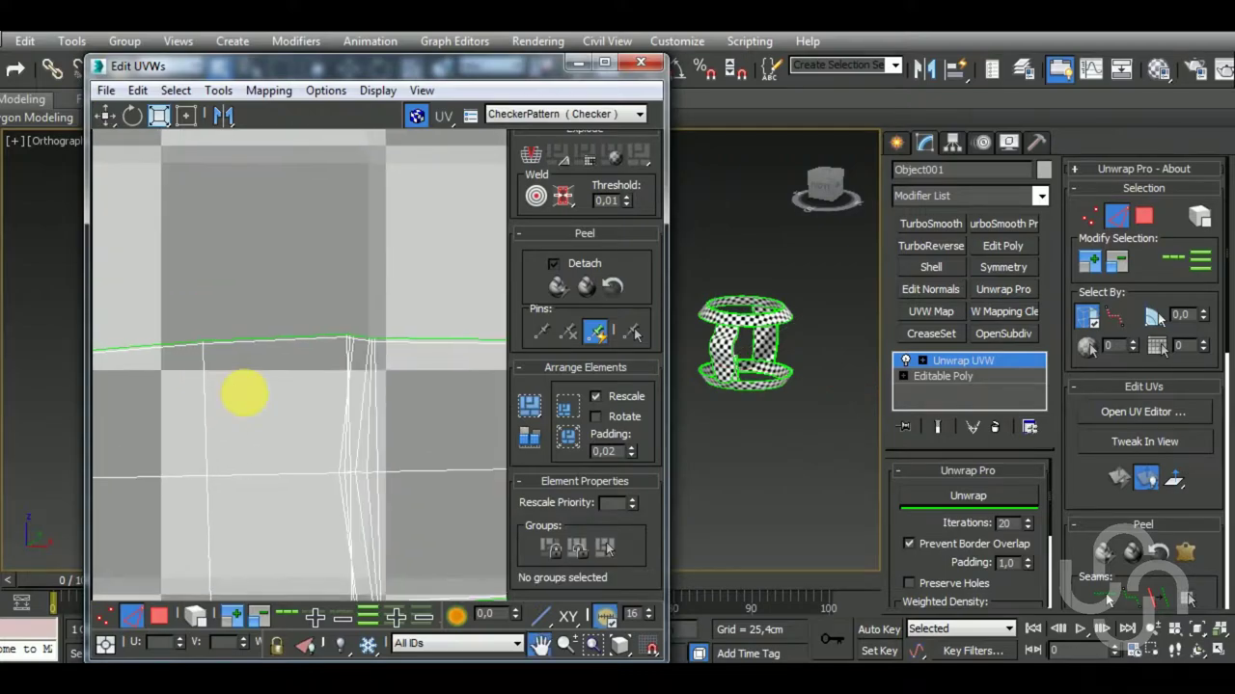
{"action": "middle_click_drag", "start_coordinate": [244, 394], "coordinate": [297, 373]}
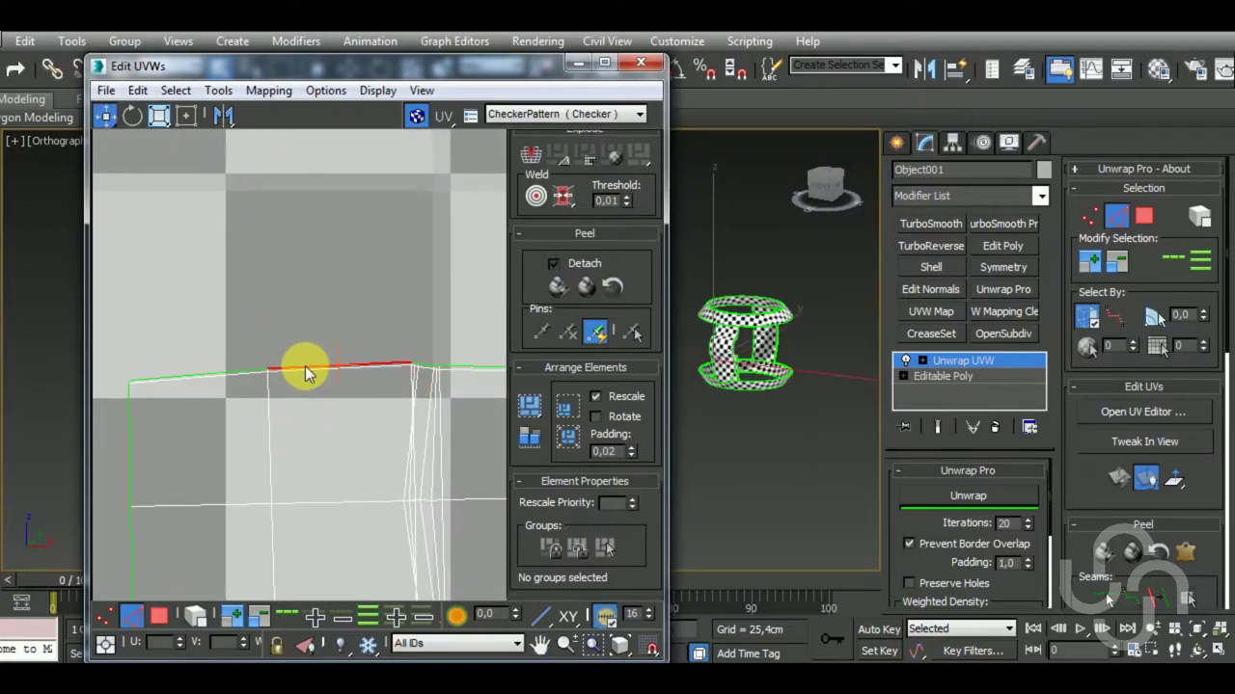
{"action": "scroll", "coordinate": [305, 365], "scroll_direction": "down", "scroll_amount": 5}
{"action": "key", "text": "shift+s"}
{"action": "scroll", "coordinate": [307, 369], "scroll_direction": "down", "scroll_amount": 1}
{"action": "key", "text": "ctrl+z"}
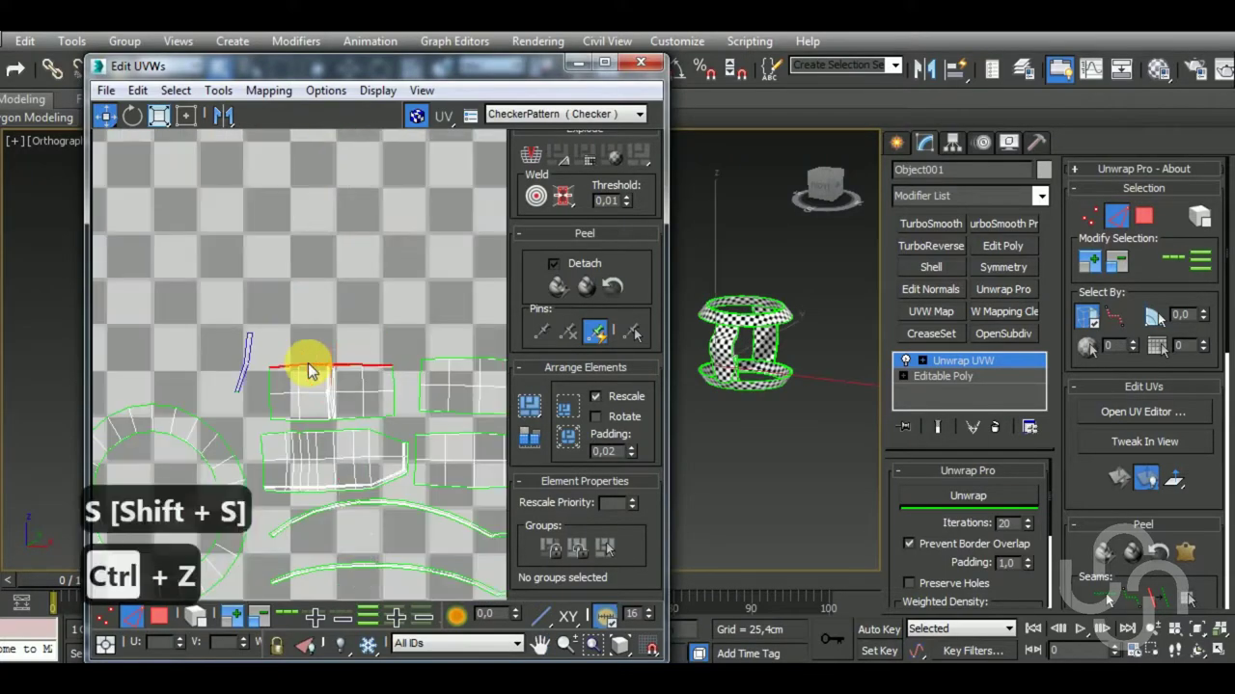
{"action": "scroll", "coordinate": [311, 372], "scroll_direction": "up", "scroll_amount": 5}
{"action": "left_click", "coordinate": [214, 380]}
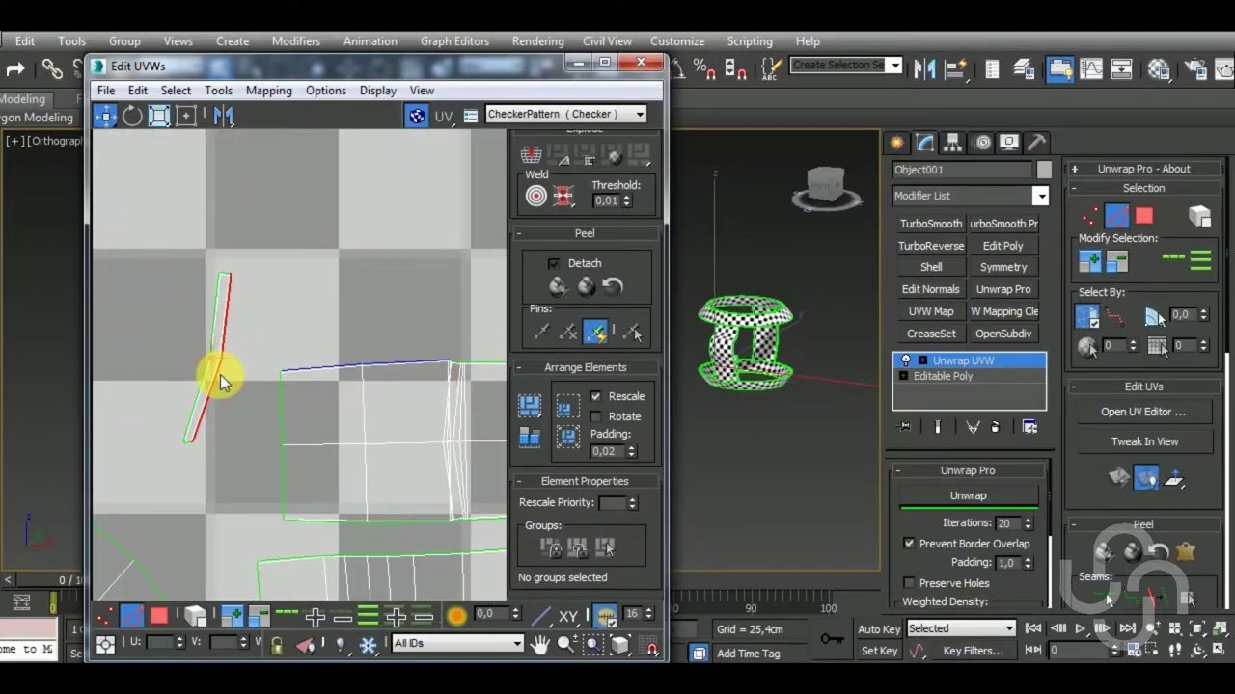
{"action": "key", "text": "shift+s"}
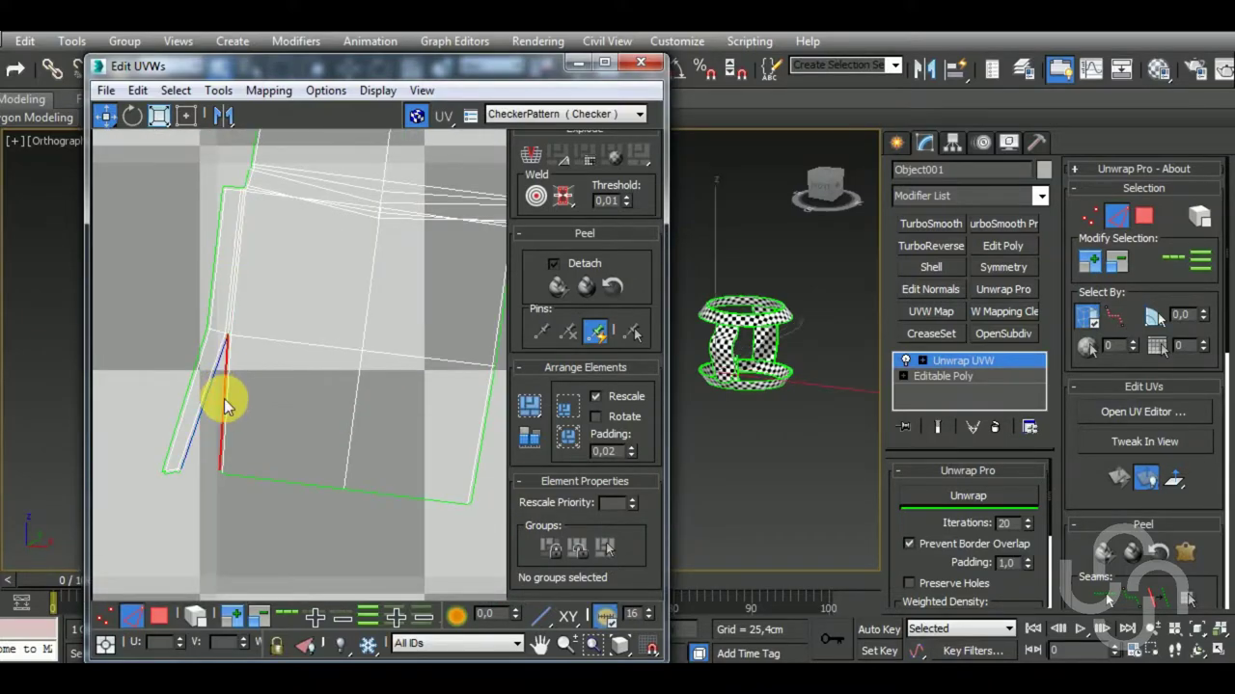
Unwrap the stitched strip, rotate it horizontal, and move the small red island down-right.
{"action": "scroll", "coordinate": [246, 394], "scroll_direction": "down", "scroll_amount": 3}
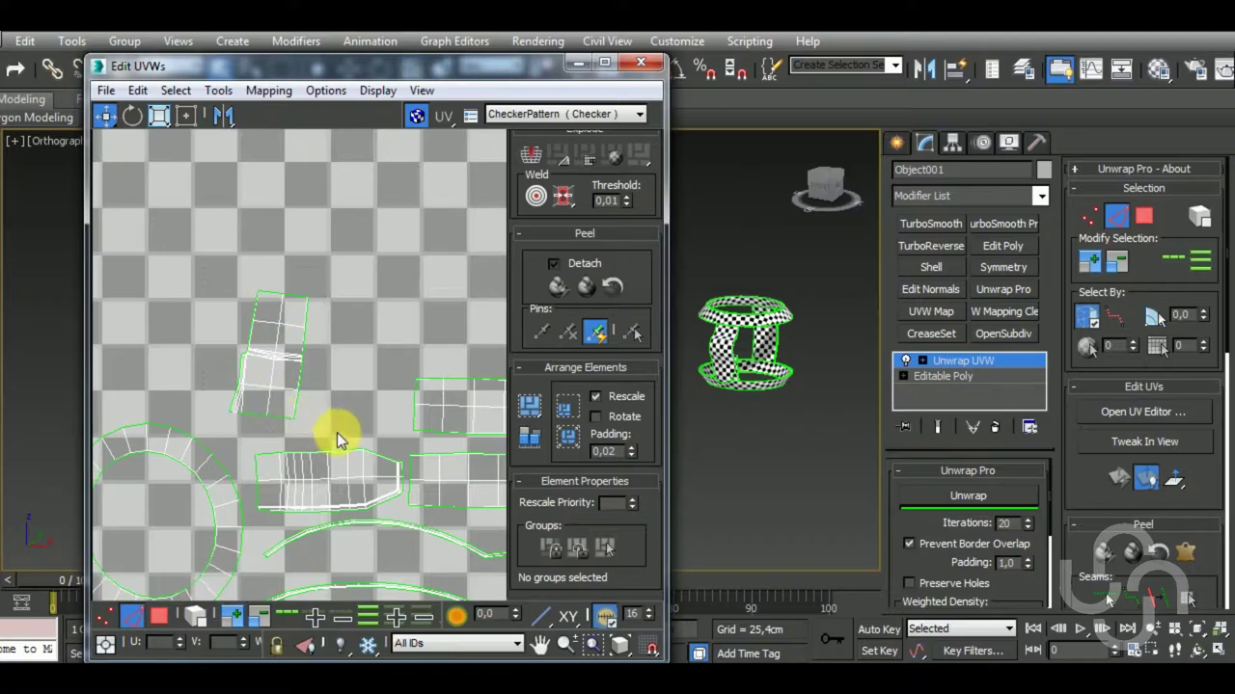
{"action": "left_click", "coordinate": [1001, 494]}
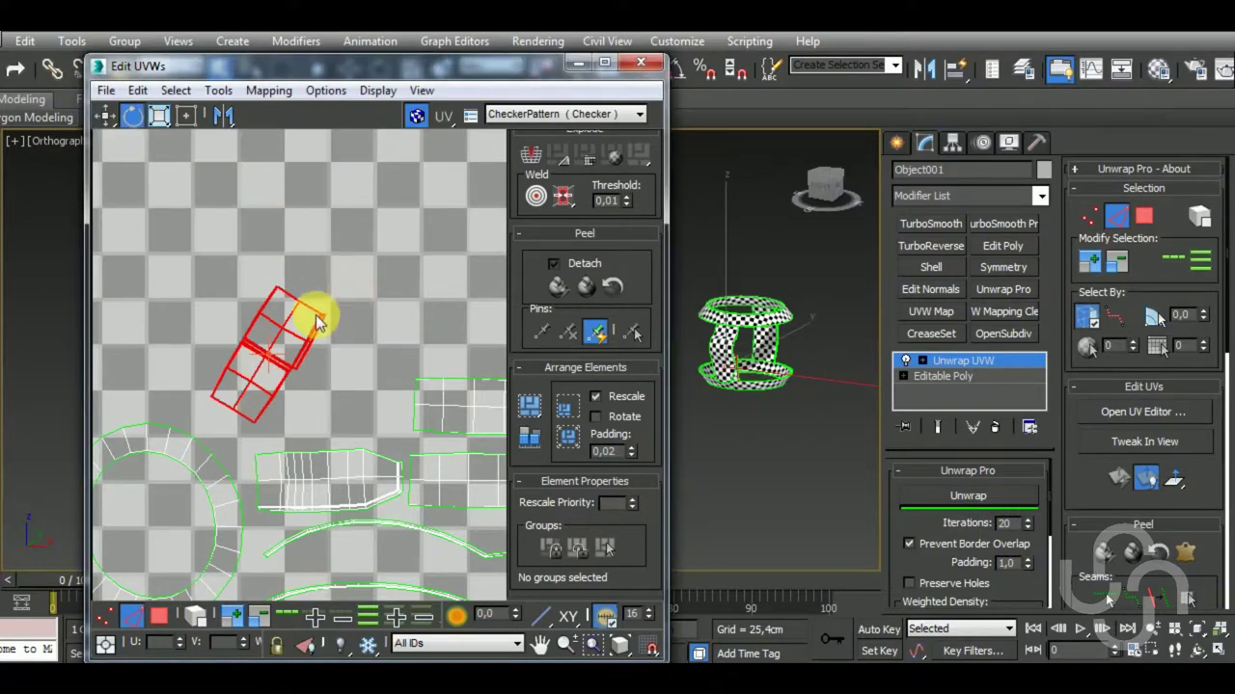
{"action": "mouse_move", "coordinate": [323, 315]}
{"action": "left_mouse_down"}
{"action": "mouse_move", "coordinate": [325, 364]}
{"action": "mouse_move", "coordinate": [353, 400]}
{"action": "left_mouse_up"}
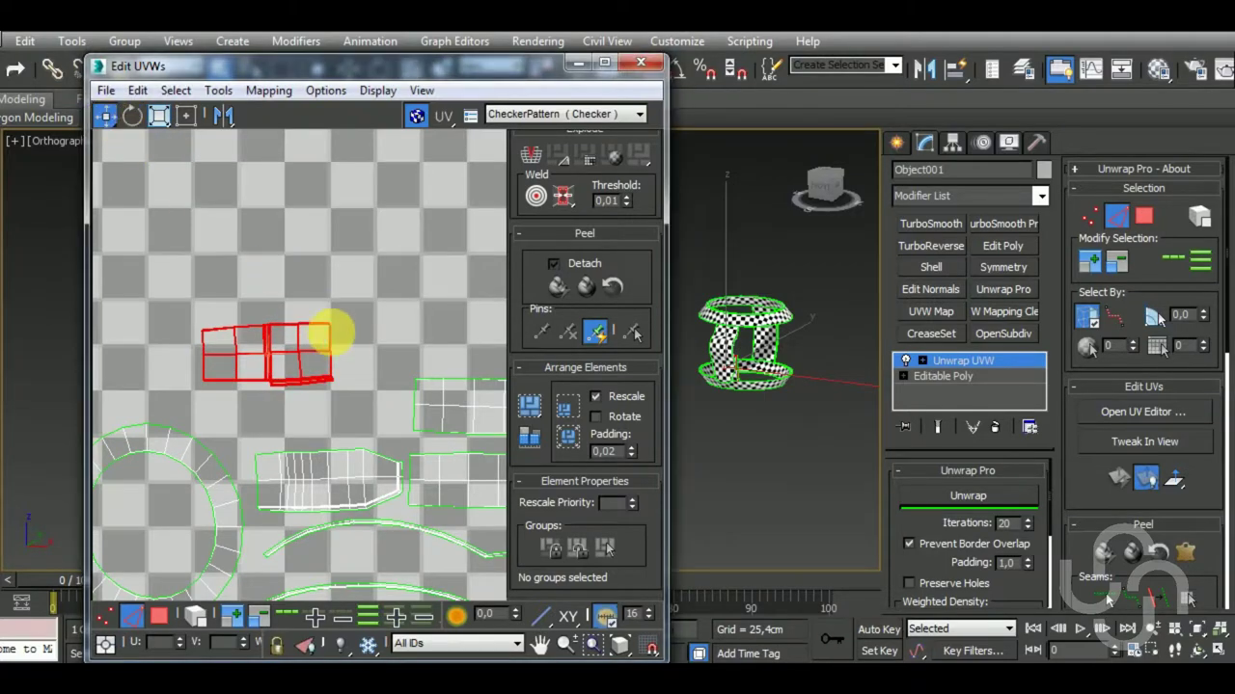
{"action": "mouse_move", "coordinate": [342, 342]}
{"action": "left_mouse_down"}
{"action": "mouse_move", "coordinate": [360, 383]}
{"action": "mouse_move", "coordinate": [386, 395]}
{"action": "left_mouse_up"}
In Element mode, select the two long UV strips and move them below the tile.
{"action": "scroll", "coordinate": [386, 394], "scroll_direction": "down", "scroll_amount": 3}
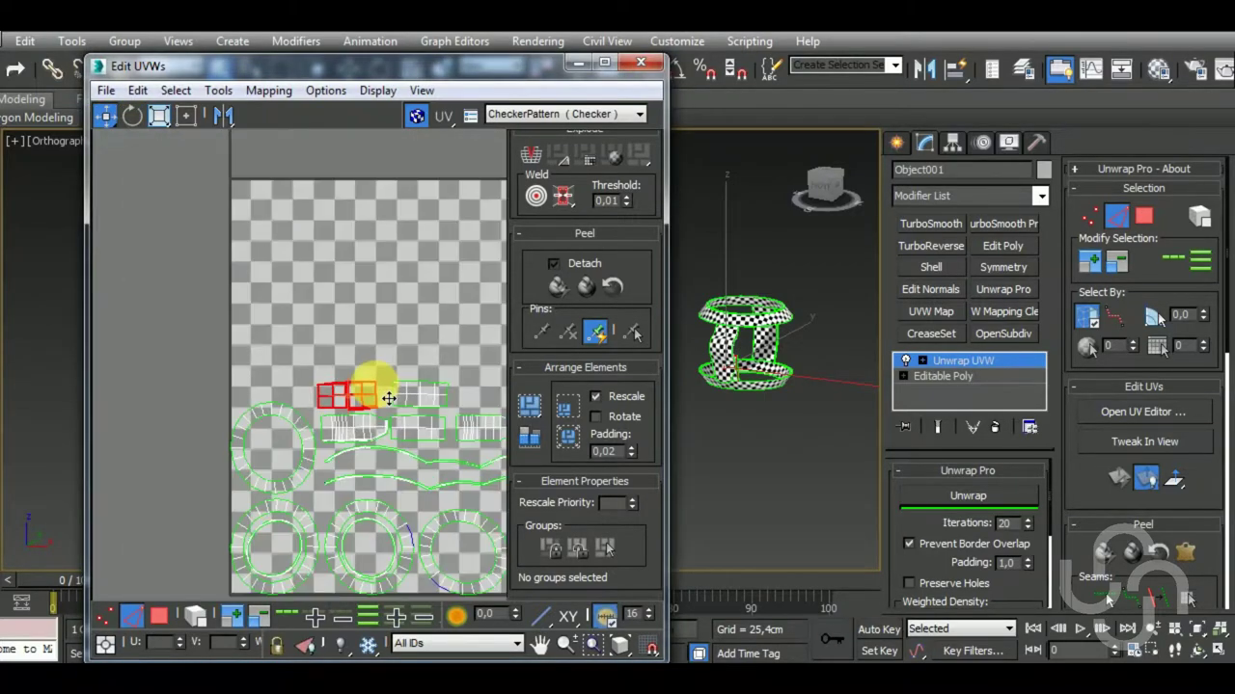
{"action": "scroll", "coordinate": [395, 434], "scroll_direction": "down", "scroll_amount": 3}
{"action": "middle_click_drag", "start_coordinate": [396, 434], "coordinate": [352, 410]}
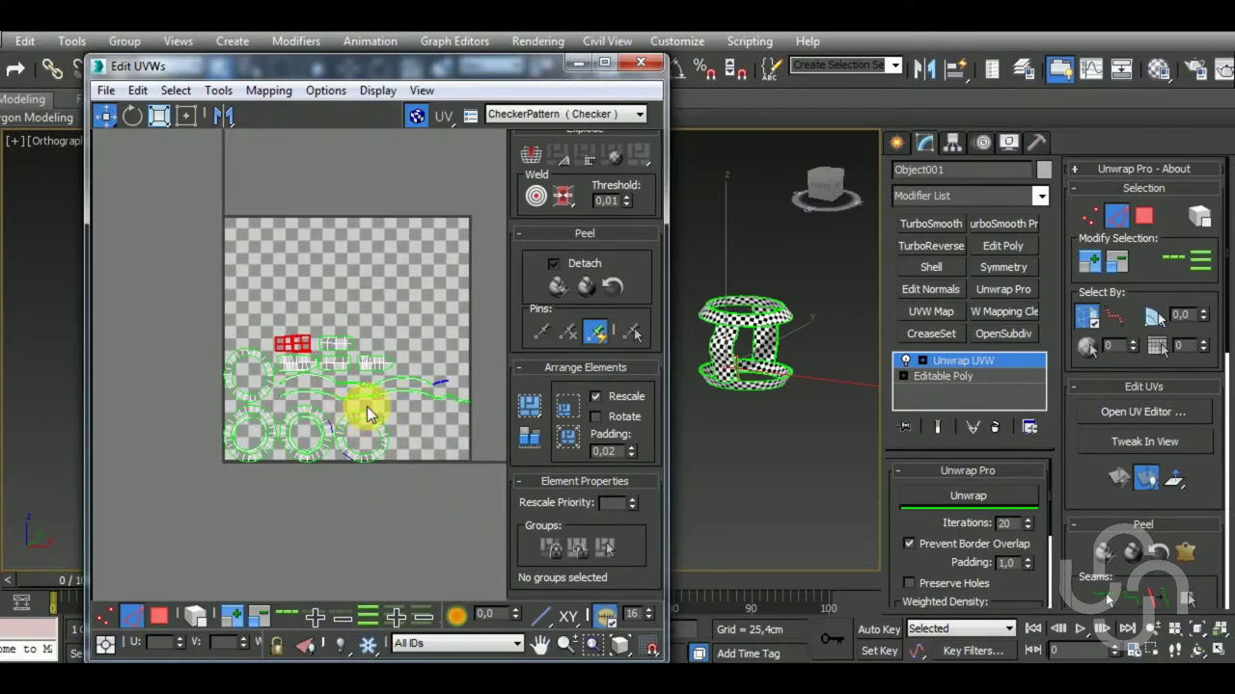
{"action": "left_click_drag", "start_coordinate": [232, 312], "coordinate": [491, 531]}
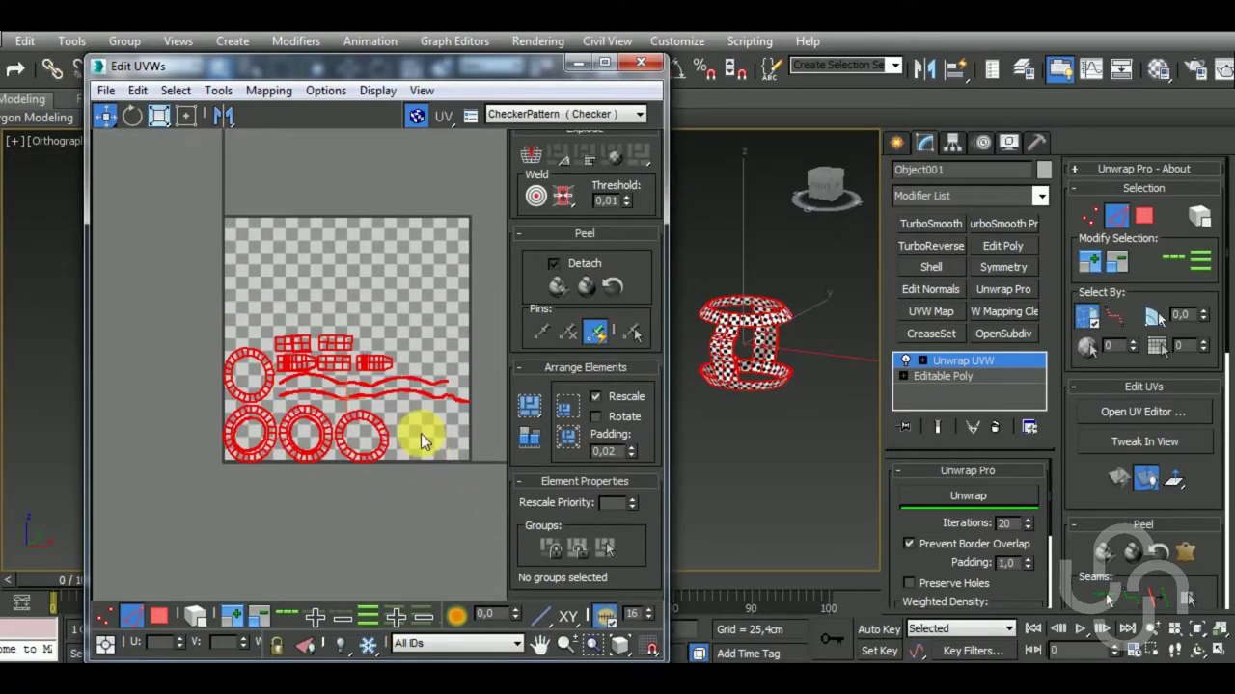
{"action": "left_click", "coordinate": [429, 394]}
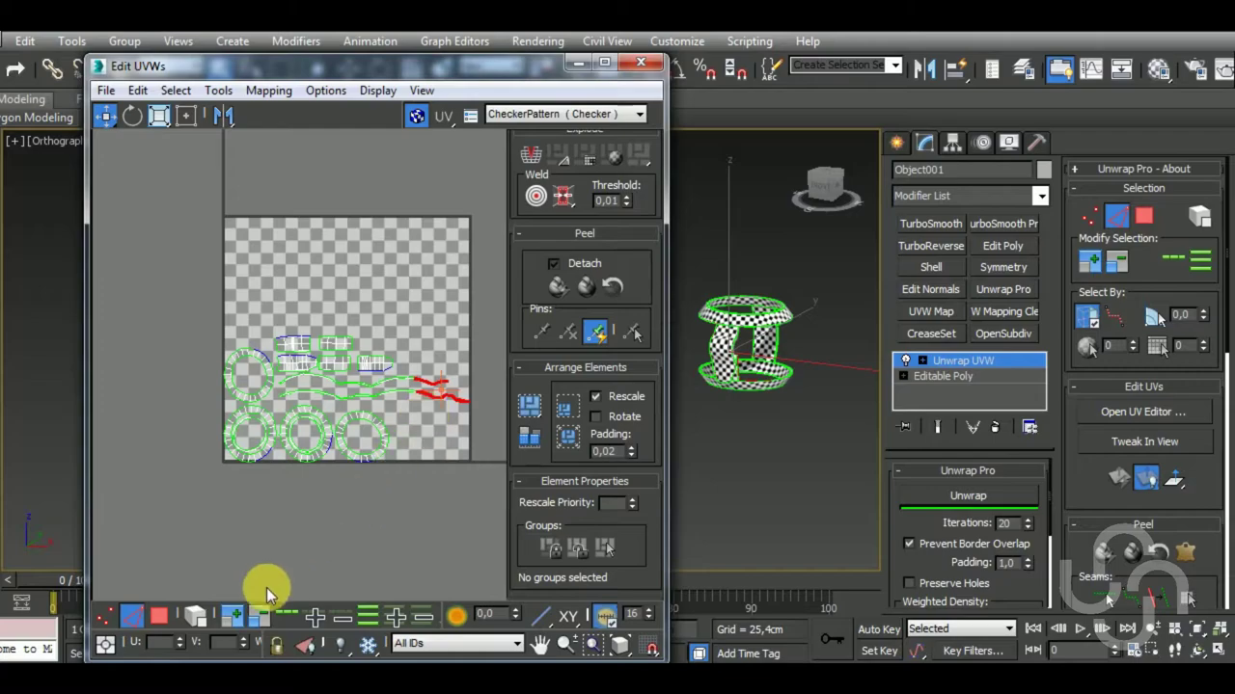
{"action": "left_click", "coordinate": [196, 615]}
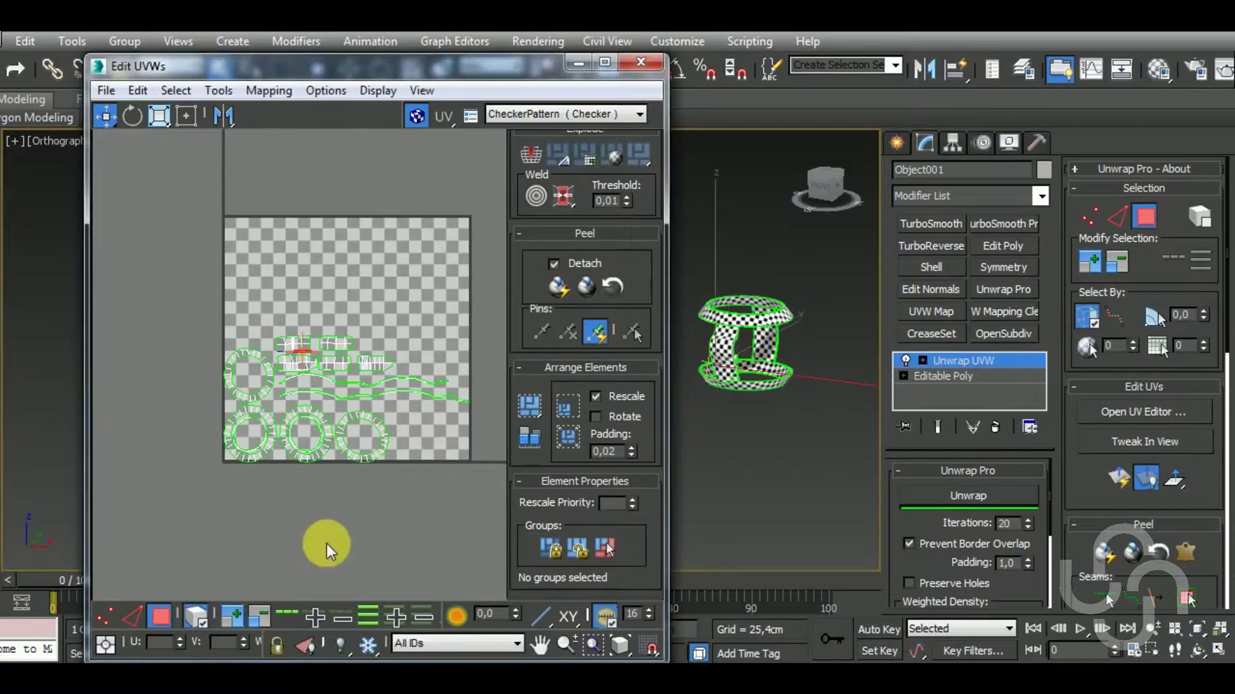
{"action": "left_click", "coordinate": [417, 417]}
{"action": "left_click", "coordinate": [965, 496]}
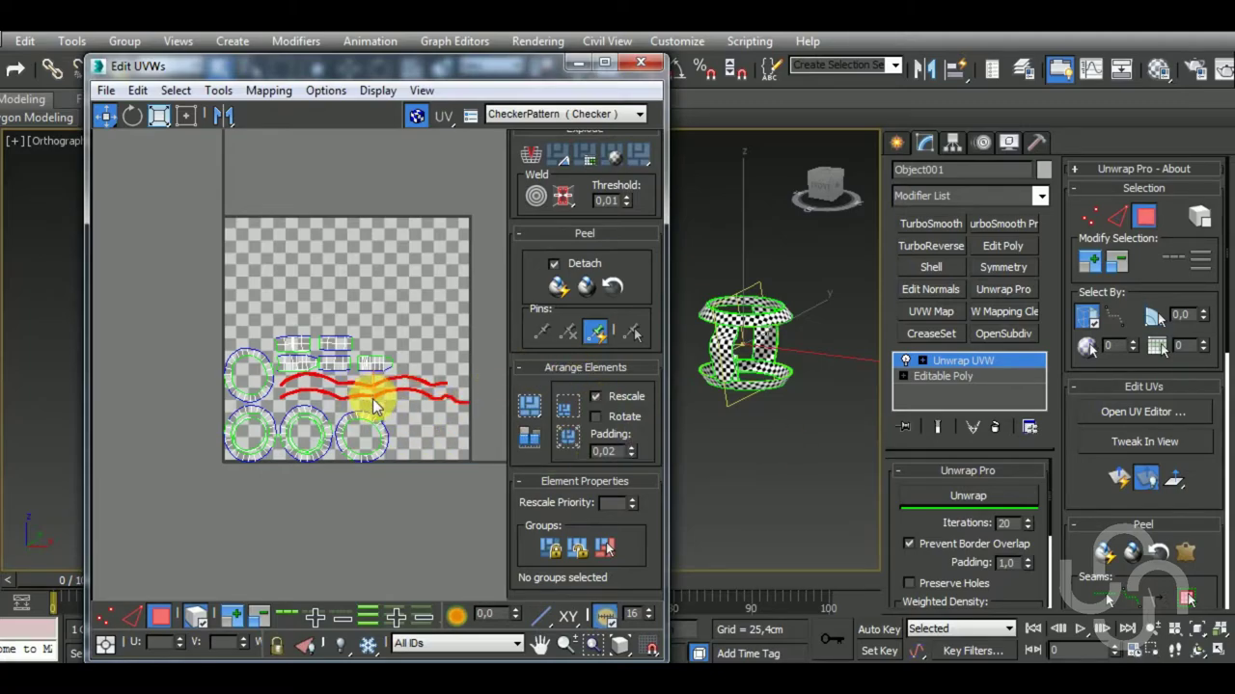
{"action": "left_click_drag", "start_coordinate": [397, 407], "coordinate": [336, 497]}
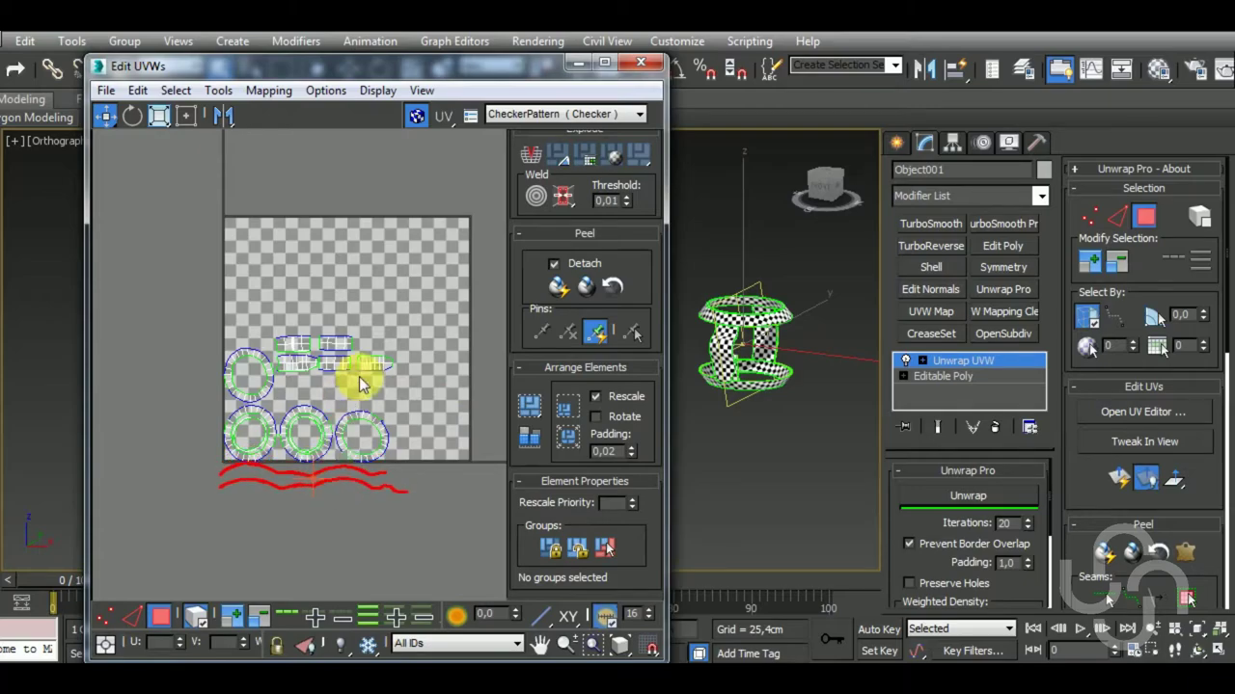
{"action": "mouse_move", "coordinate": [358, 372]}
{"action": "left_mouse_down"}
{"action": "mouse_move", "coordinate": [276, 382]}
{"action": "mouse_move", "coordinate": [319, 398]}
{"action": "left_mouse_up"}
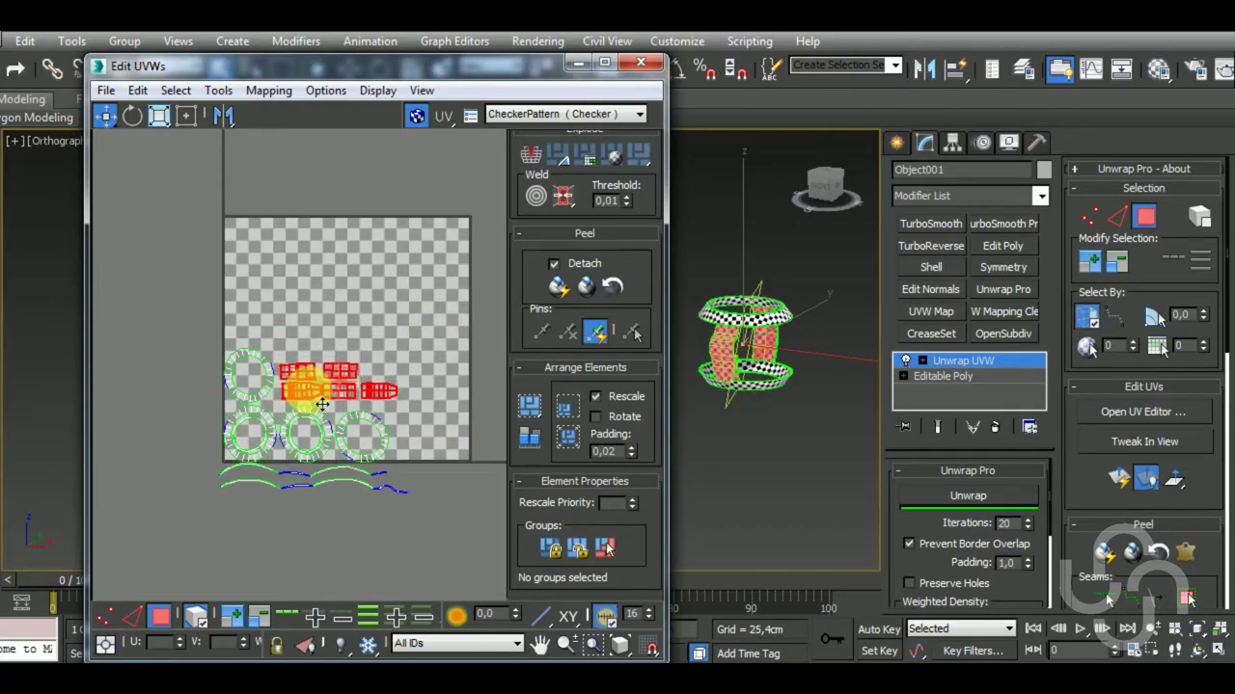
Select all UV elements and scale them down into a small cluster.
{"action": "key", "text": "ctrl+a"}
{"action": "left_click", "coordinate": [159, 116]}
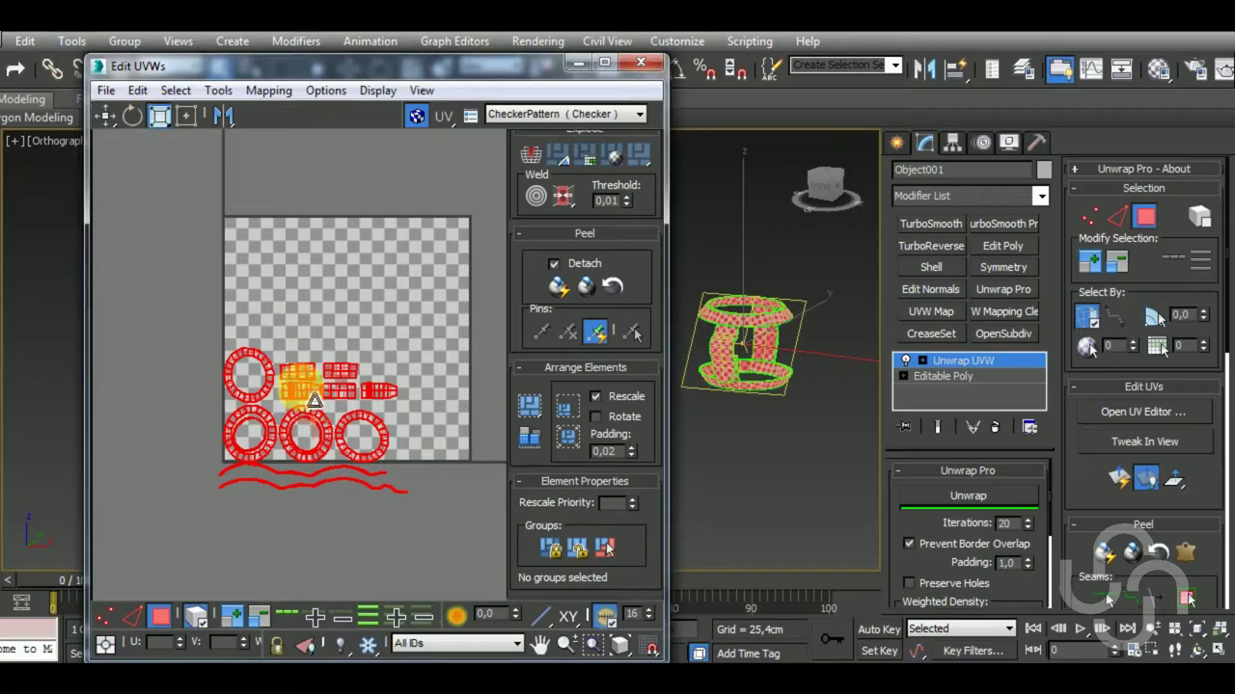
{"action": "left_click_drag", "start_coordinate": [277, 397], "coordinate": [317, 518]}
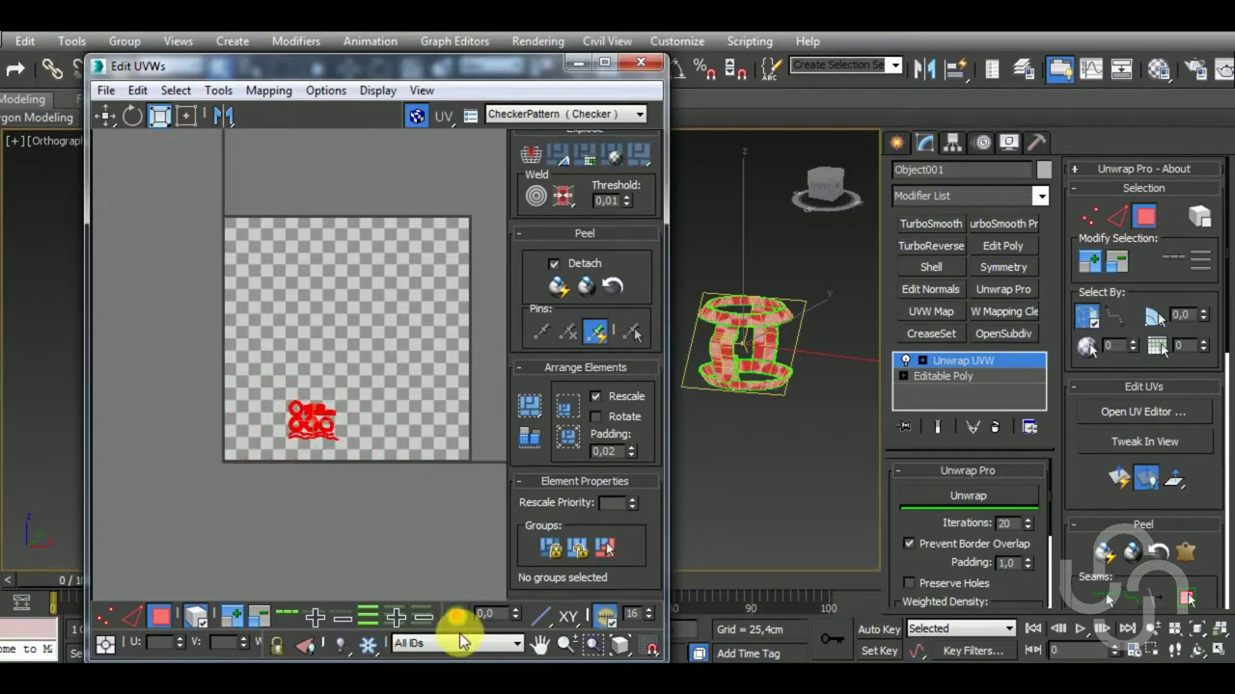
{"action": "left_click_drag", "start_coordinate": [461, 63], "coordinate": [430, 21]}
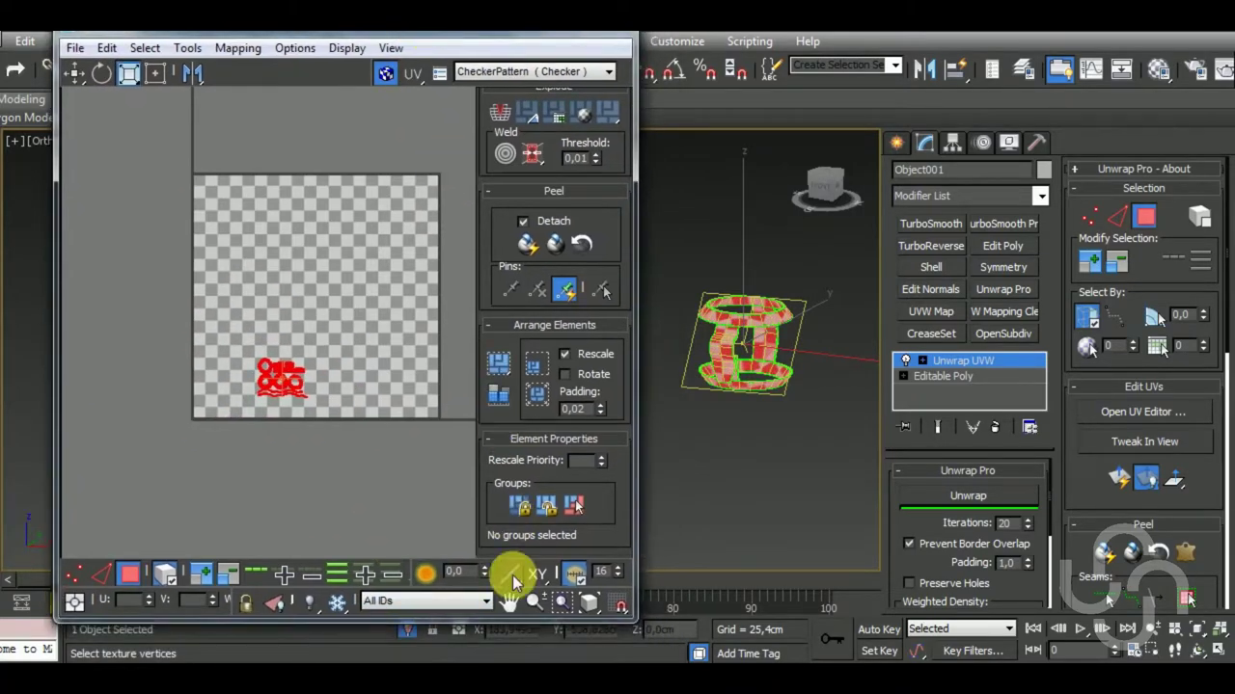
{"action": "left_click_drag", "start_coordinate": [516, 634], "coordinate": [516, 544]}
{"action": "scroll", "coordinate": [684, 441], "scroll_direction": "up", "scroll_amount": 5}
{"action": "scroll", "coordinate": [871, 441], "scroll_direction": "up", "scroll_amount": 5}
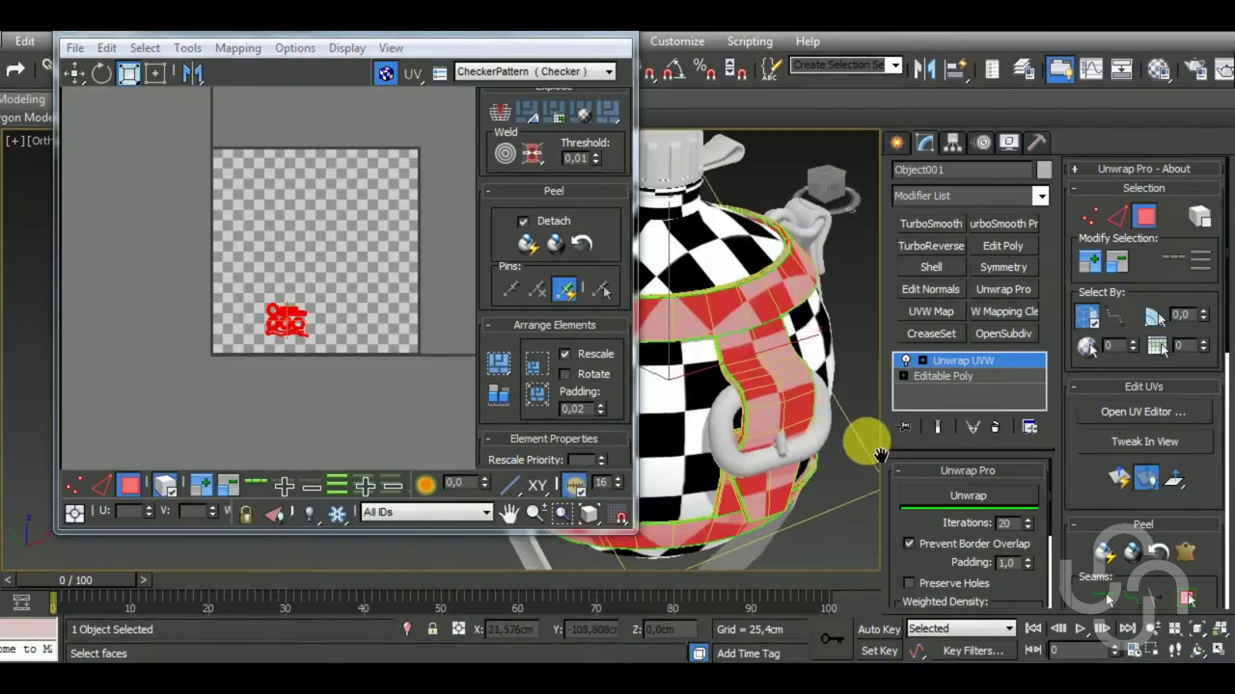
{"action": "scroll", "coordinate": [749, 447], "scroll_direction": "down", "scroll_amount": 8}
{"action": "scroll", "coordinate": [771, 473], "scroll_direction": "down", "scroll_amount": 3}
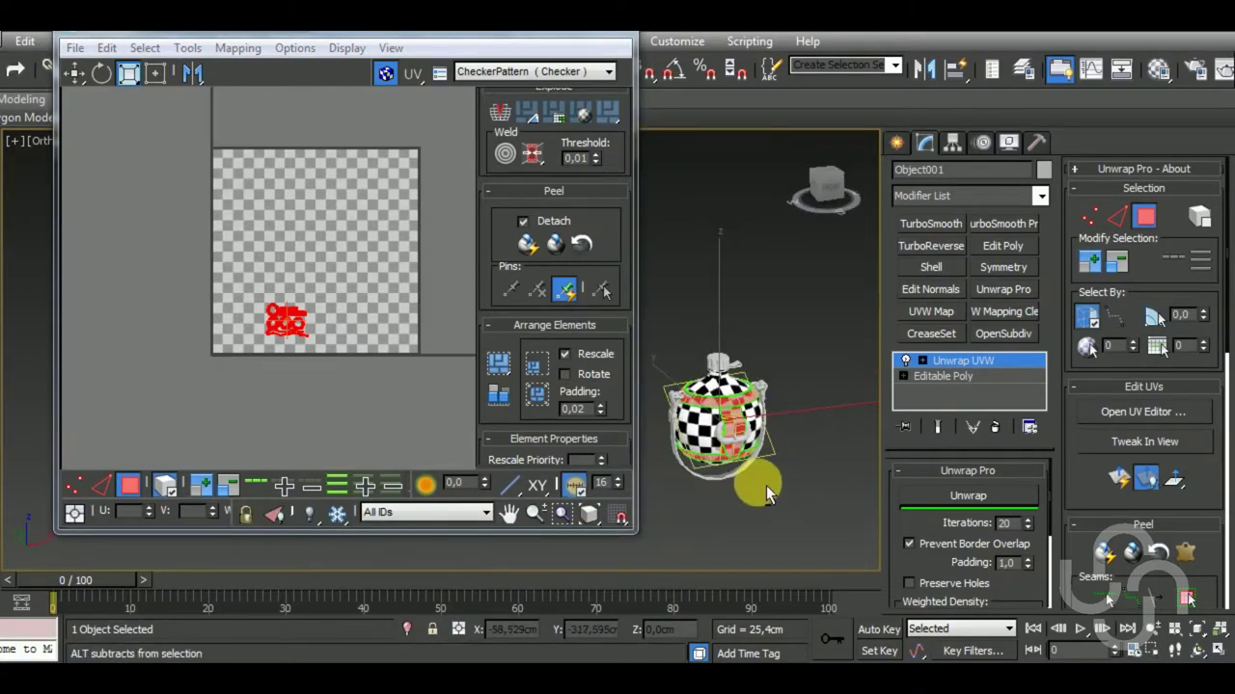
Move the UV cluster outside the tile's upper-left corner and close the Edit UVWs window.
{"action": "left_click", "coordinate": [74, 73]}
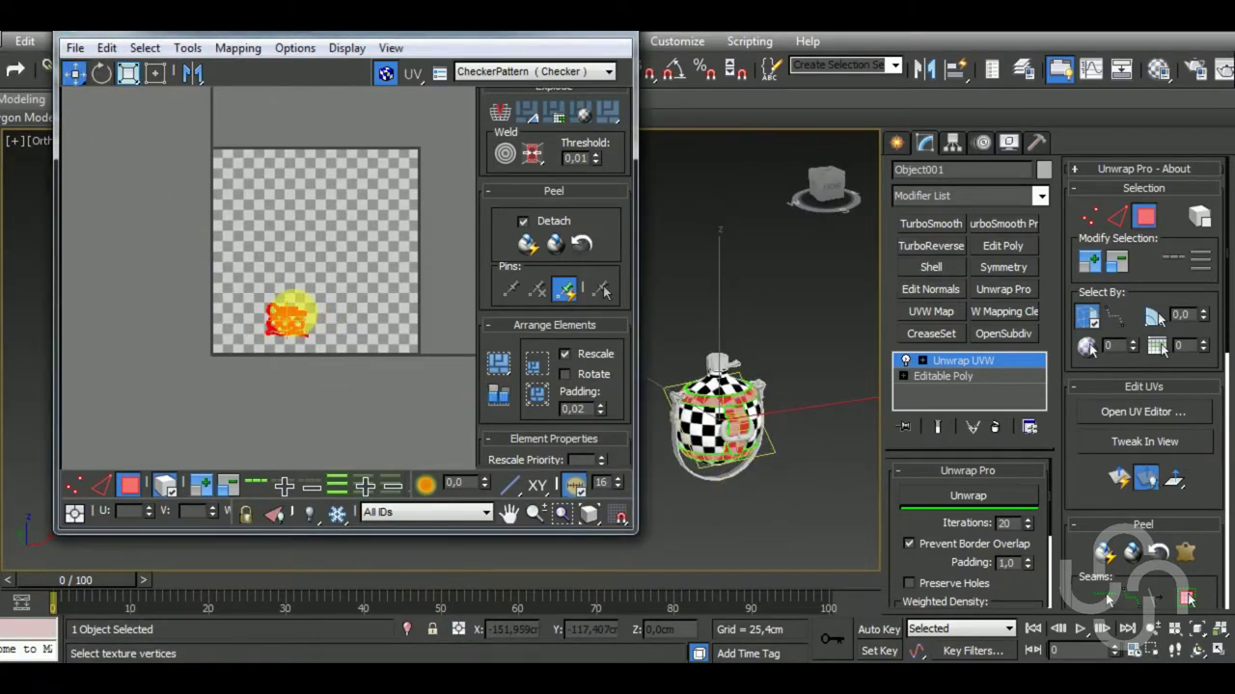
{"action": "left_click_drag", "start_coordinate": [294, 321], "coordinate": [182, 168]}
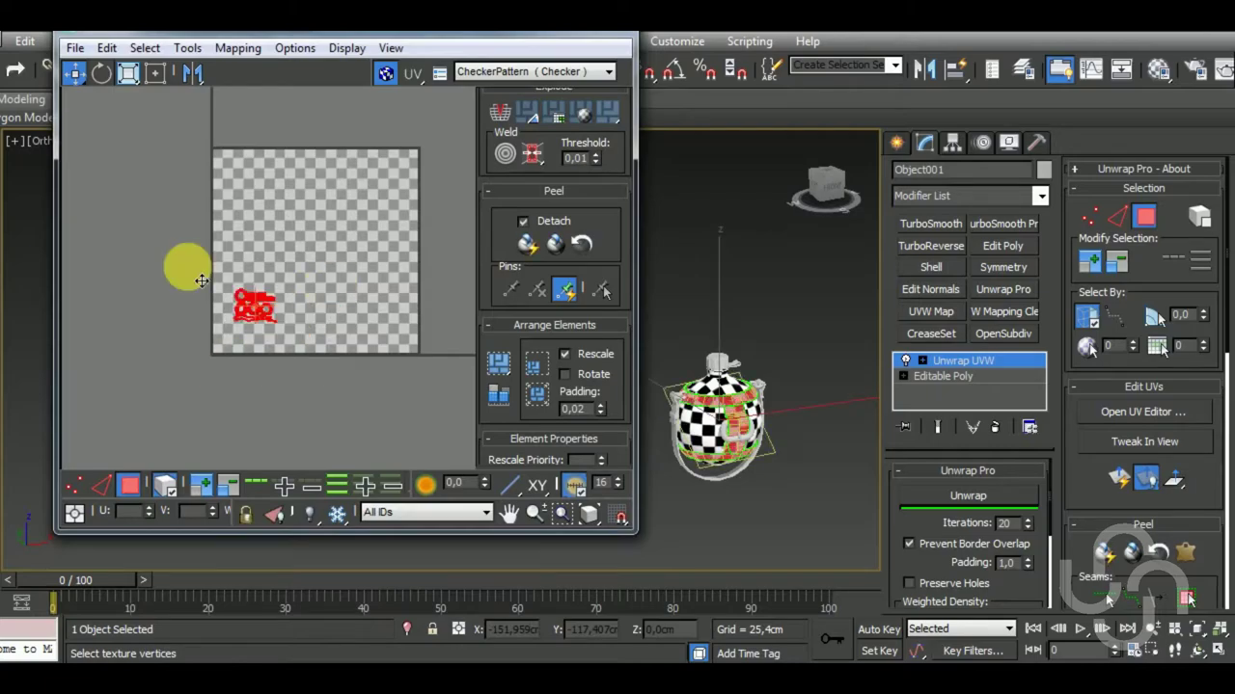
{"action": "left_click", "coordinate": [129, 482]}
{"action": "left_click", "coordinate": [618, 34]}
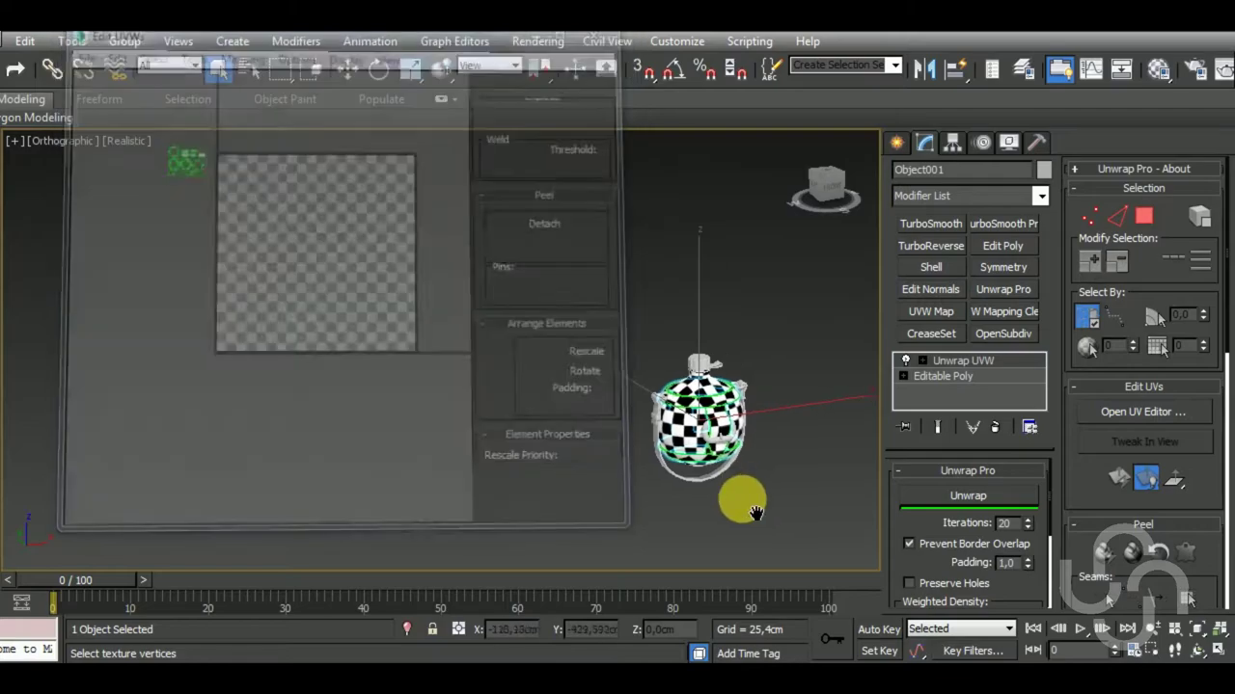
Isolate Cylinder001 and select its bottom cap polygons, growing the selection one ring.
{"action": "scroll", "coordinate": [742, 499], "scroll_direction": "up", "scroll_amount": 1}
{"action": "scroll", "coordinate": [675, 482], "scroll_direction": "up", "scroll_amount": 3}
{"action": "left_click", "coordinate": [642, 340]}
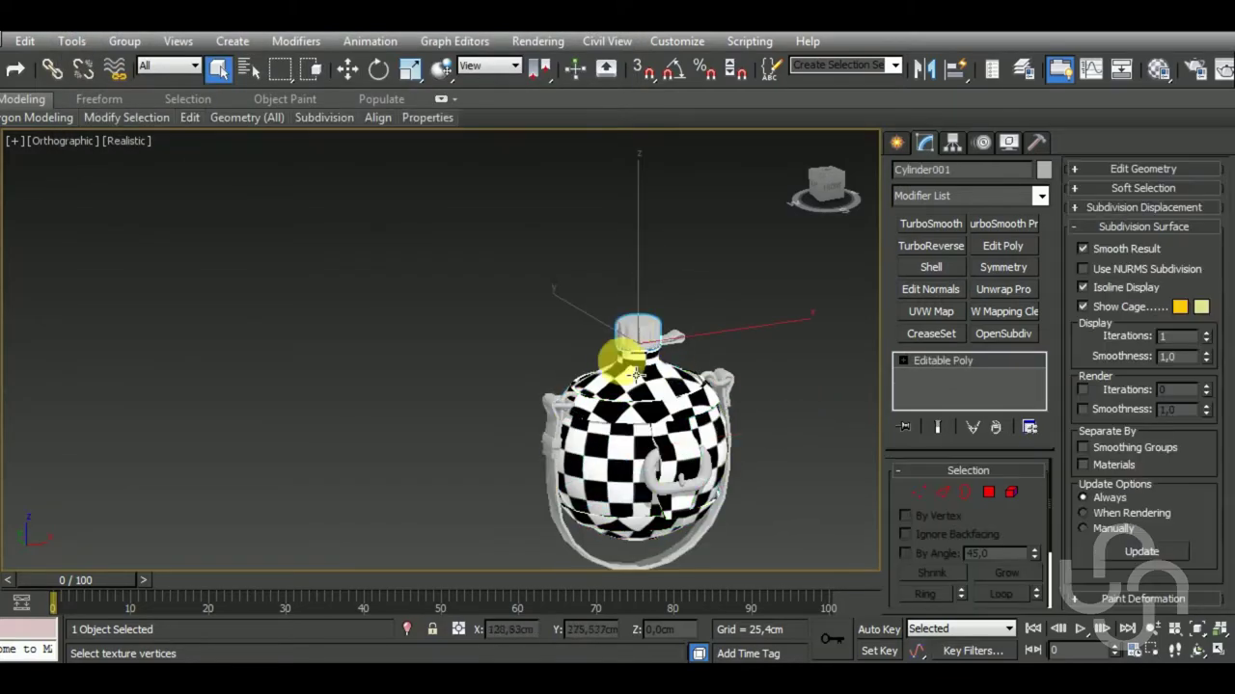
{"action": "left_click", "coordinate": [407, 632]}
{"action": "mouse_move", "coordinate": [579, 506]}
{"action": "middle_mouse_down", "text": "alt"}
{"action": "mouse_move", "coordinate": [680, 479]}
{"action": "mouse_move", "coordinate": [690, 400]}
{"action": "middle_mouse_up", "text": "alt"}
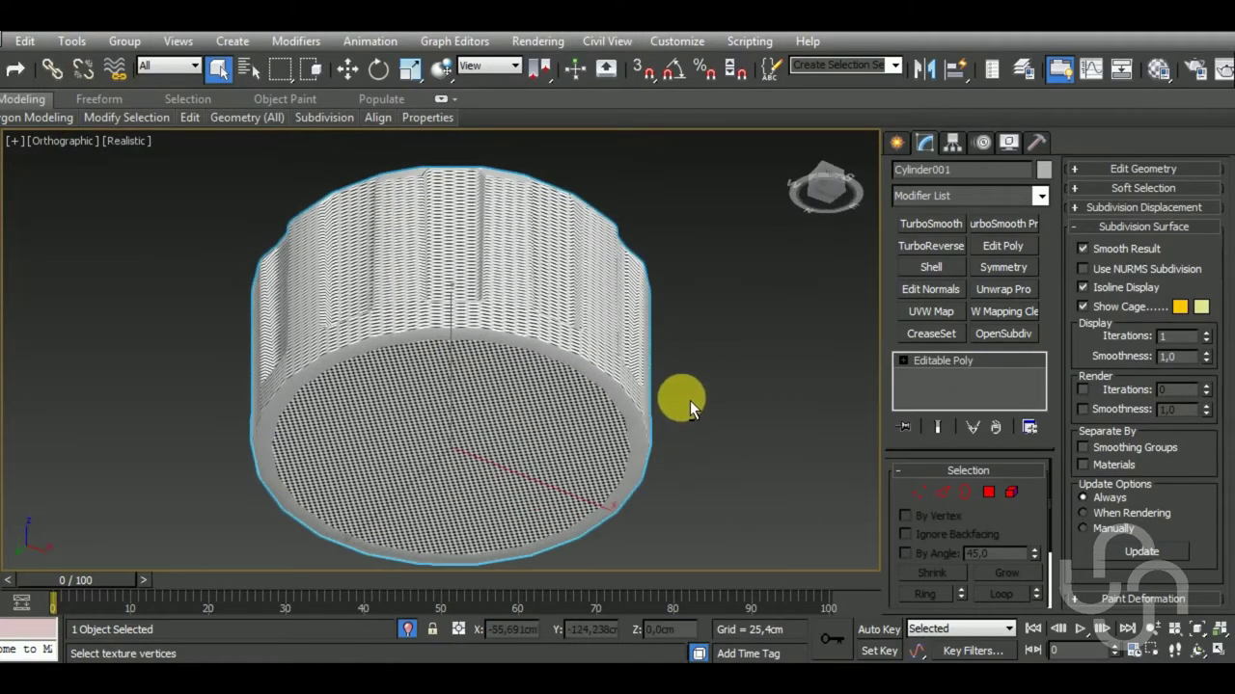
{"action": "left_click", "coordinate": [987, 492]}
{"action": "left_click", "coordinate": [550, 460]}
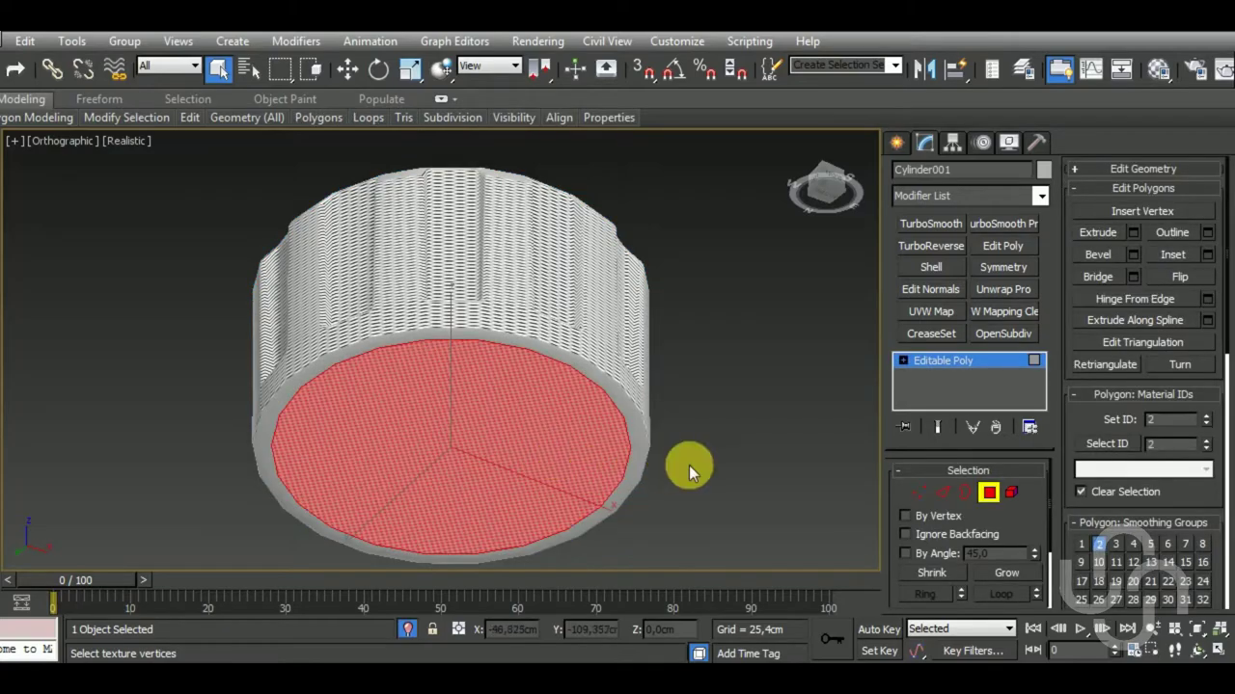
{"action": "left_click", "coordinate": [1005, 572]}
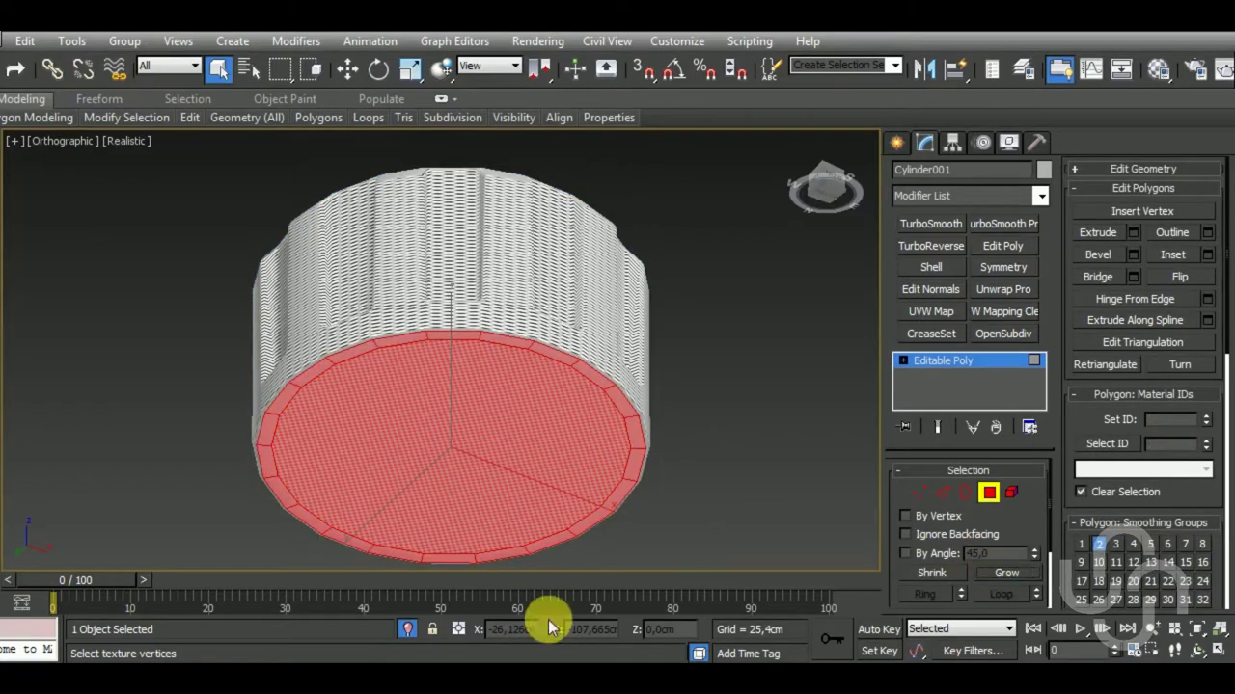
Delete the selected bottom cap faces and leave Polygon mode.
{"action": "left_click", "coordinate": [409, 632]}
{"action": "scroll", "coordinate": [550, 482], "scroll_direction": "up", "scroll_amount": 2}
{"action": "scroll", "coordinate": [578, 425], "scroll_direction": "up", "scroll_amount": 2}
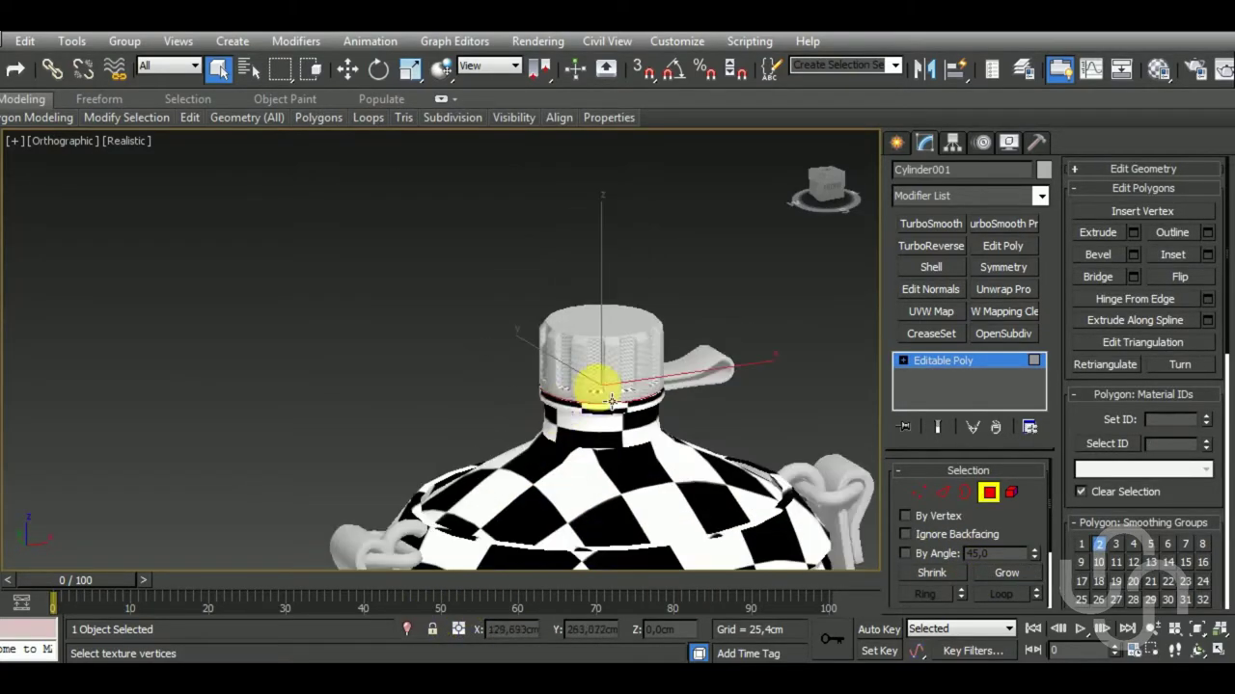
{"action": "scroll", "coordinate": [608, 406], "scroll_direction": "up", "scroll_amount": 2}
{"action": "mouse_move", "coordinate": [615, 416]}
{"action": "middle_mouse_down", "text": "alt"}
{"action": "mouse_move", "coordinate": [670, 405]}
{"action": "mouse_move", "coordinate": [670, 365]}
{"action": "middle_mouse_up", "text": "alt"}
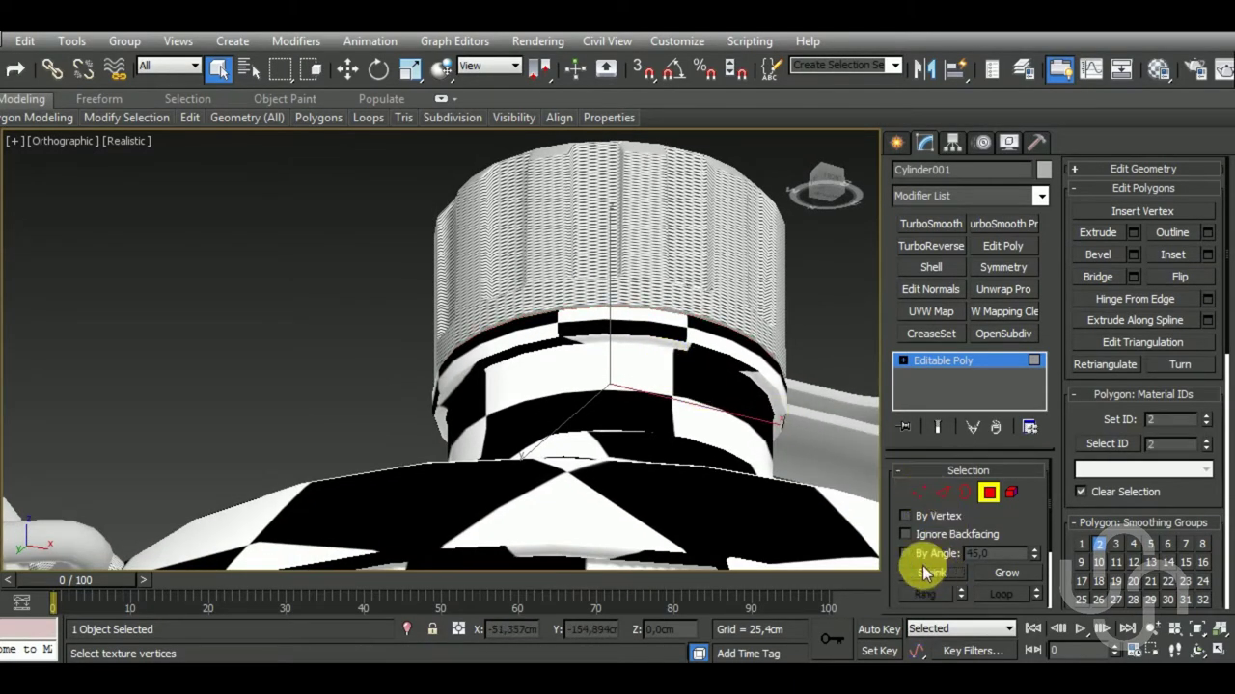
{"action": "key", "text": "Delete"}
{"action": "left_click", "coordinate": [989, 493]}
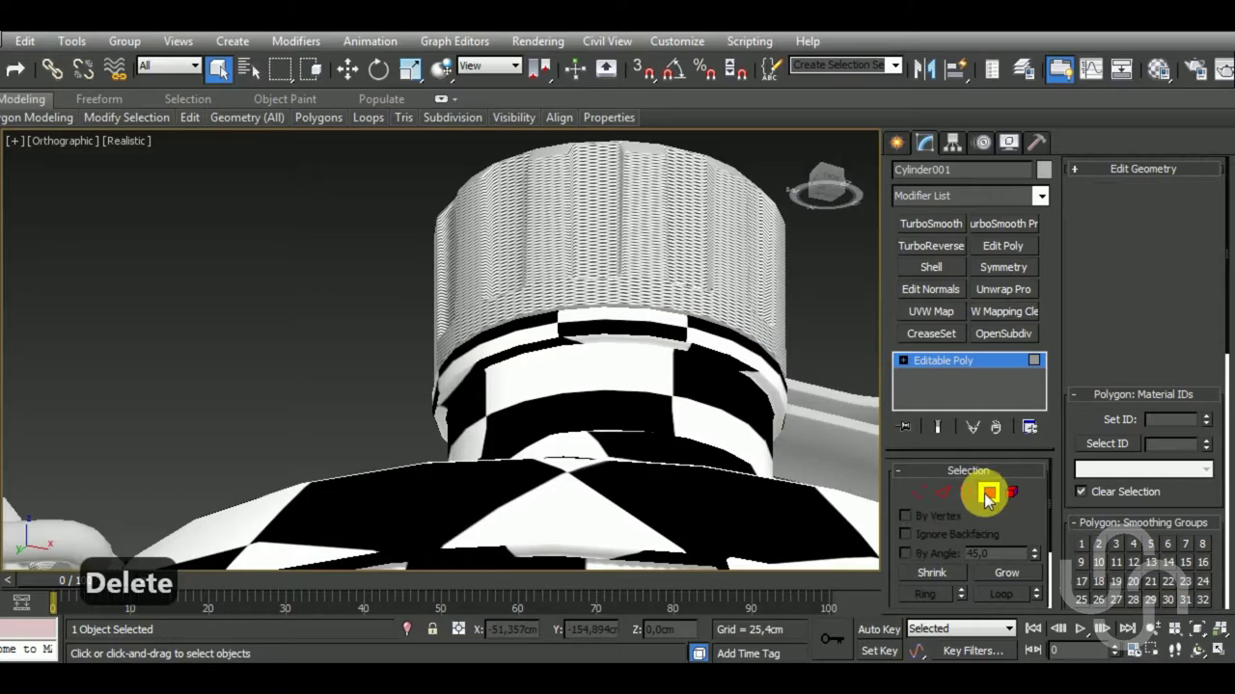
{"action": "left_click", "coordinate": [407, 629]}
{"action": "mouse_move", "coordinate": [656, 496]}
{"action": "middle_mouse_down", "text": "alt"}
{"action": "mouse_move", "coordinate": [672, 581]}
{"action": "mouse_move", "coordinate": [810, 548]}
{"action": "middle_mouse_up", "text": "alt"}
Add an Unwrap UVW modifier to the lid and select all its UV faces in the editor.
{"action": "left_click", "coordinate": [1003, 289]}
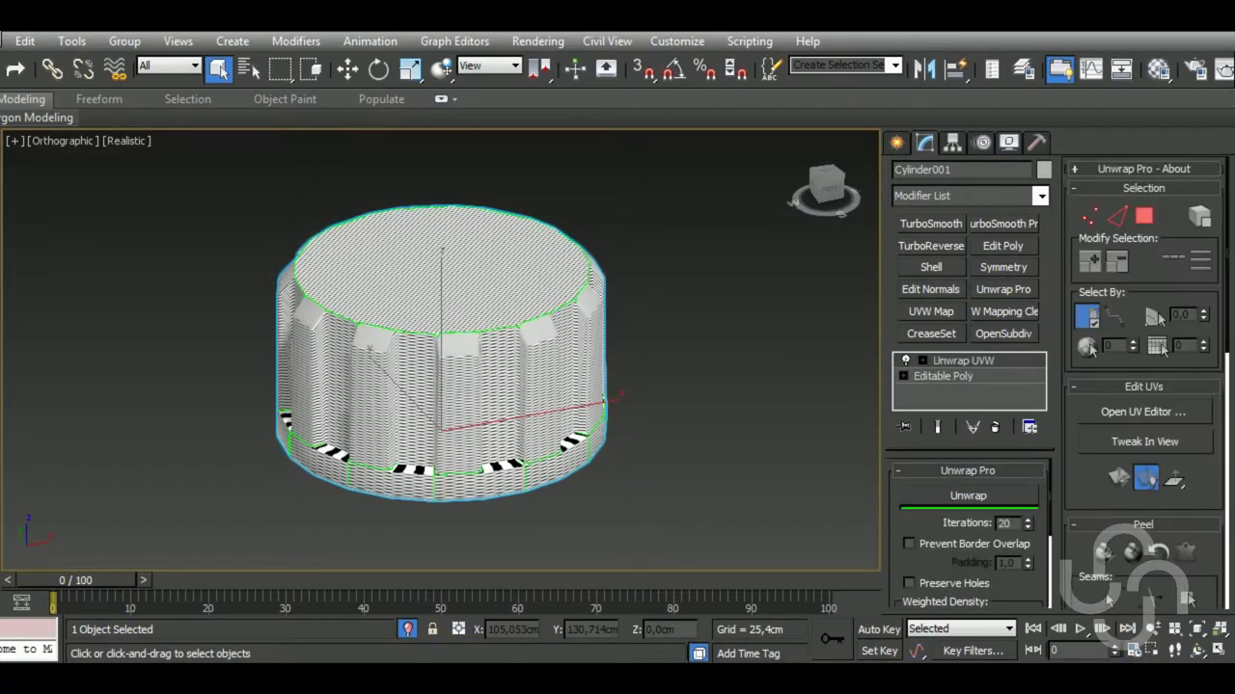
{"action": "left_click", "coordinate": [1191, 412]}
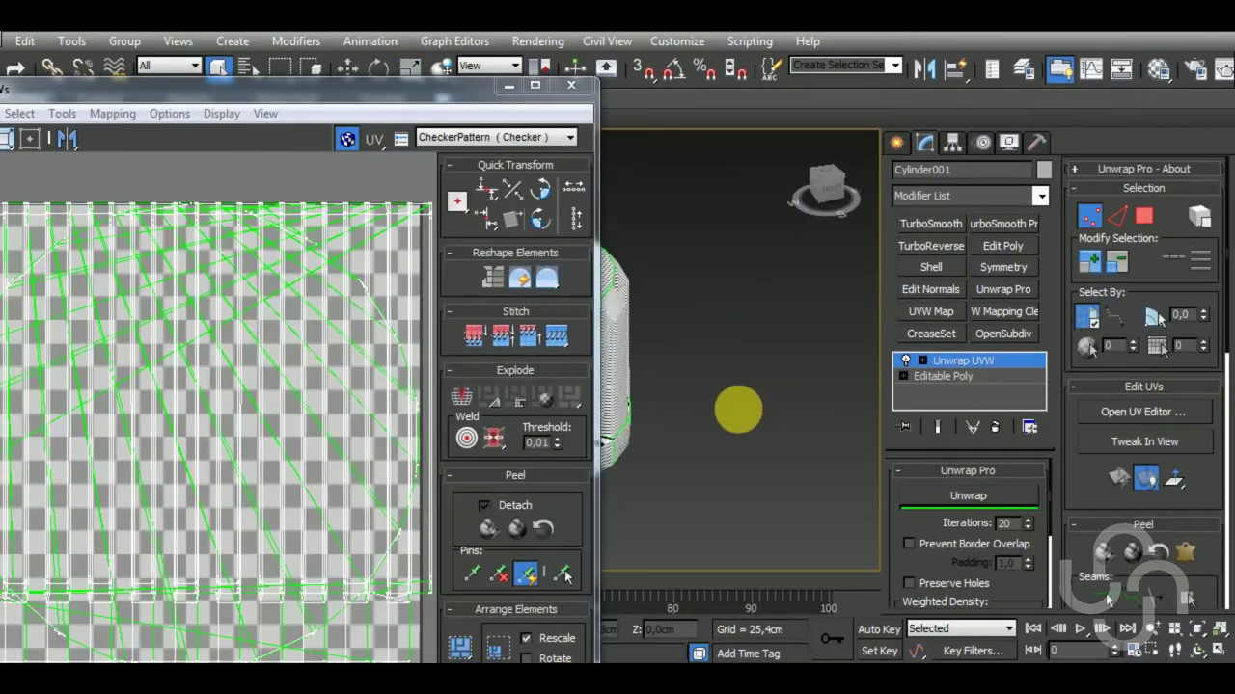
{"action": "left_click_drag", "start_coordinate": [374, 86], "coordinate": [442, 92]}
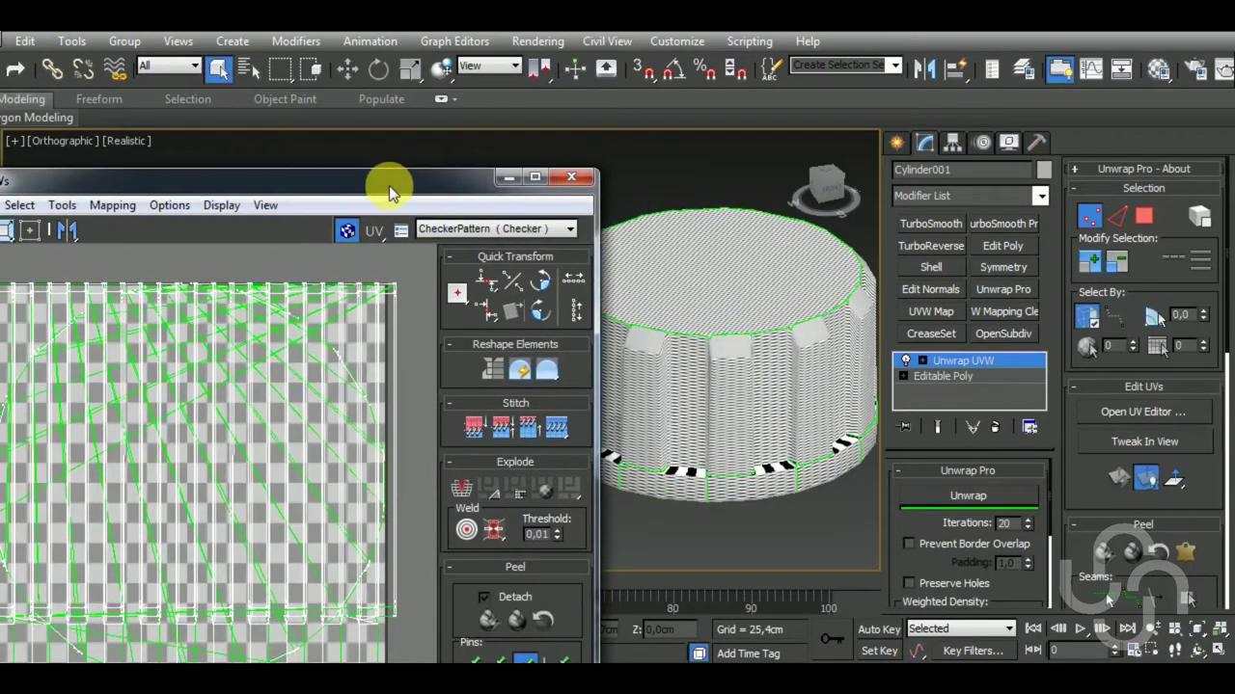
{"action": "scroll", "coordinate": [317, 375], "scroll_direction": "down", "scroll_amount": 5}
{"action": "left_click", "coordinate": [72, 627]}
{"action": "left_click_drag", "start_coordinate": [151, 267], "coordinate": [414, 546]}
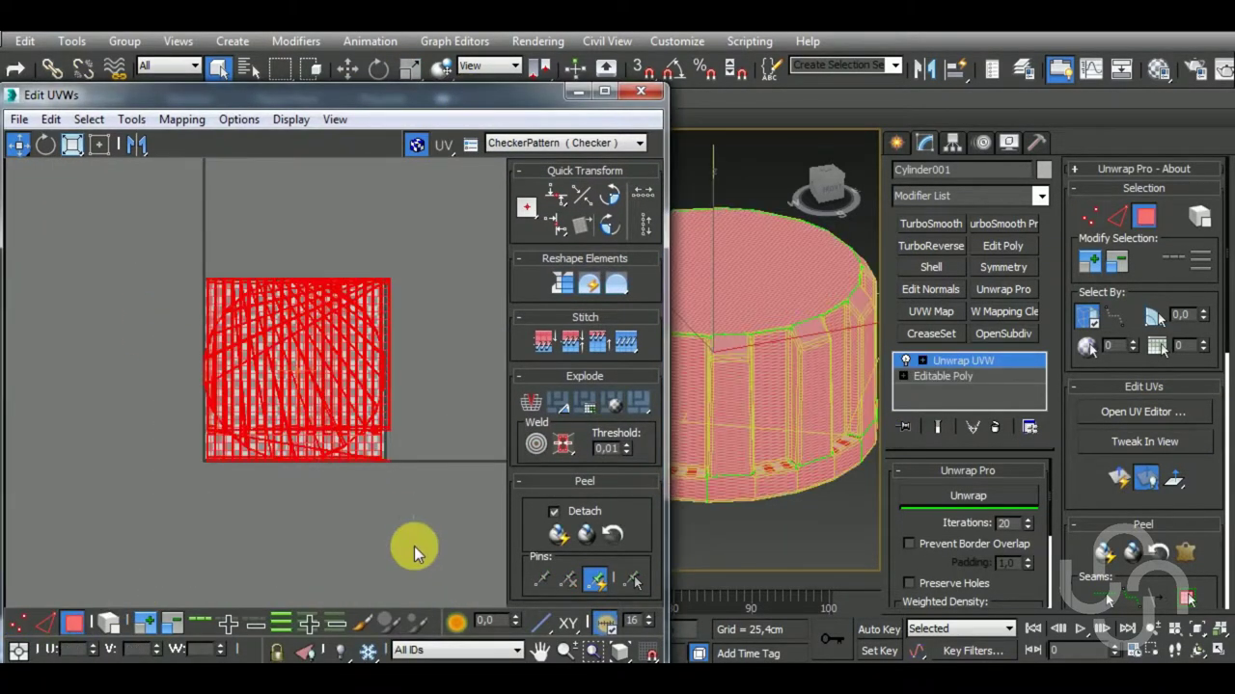
Apply Normal Mapping with the Box Mapping type to the lid's UVs.
{"action": "left_click", "coordinate": [187, 120]}
{"action": "left_click", "coordinate": [202, 168]}
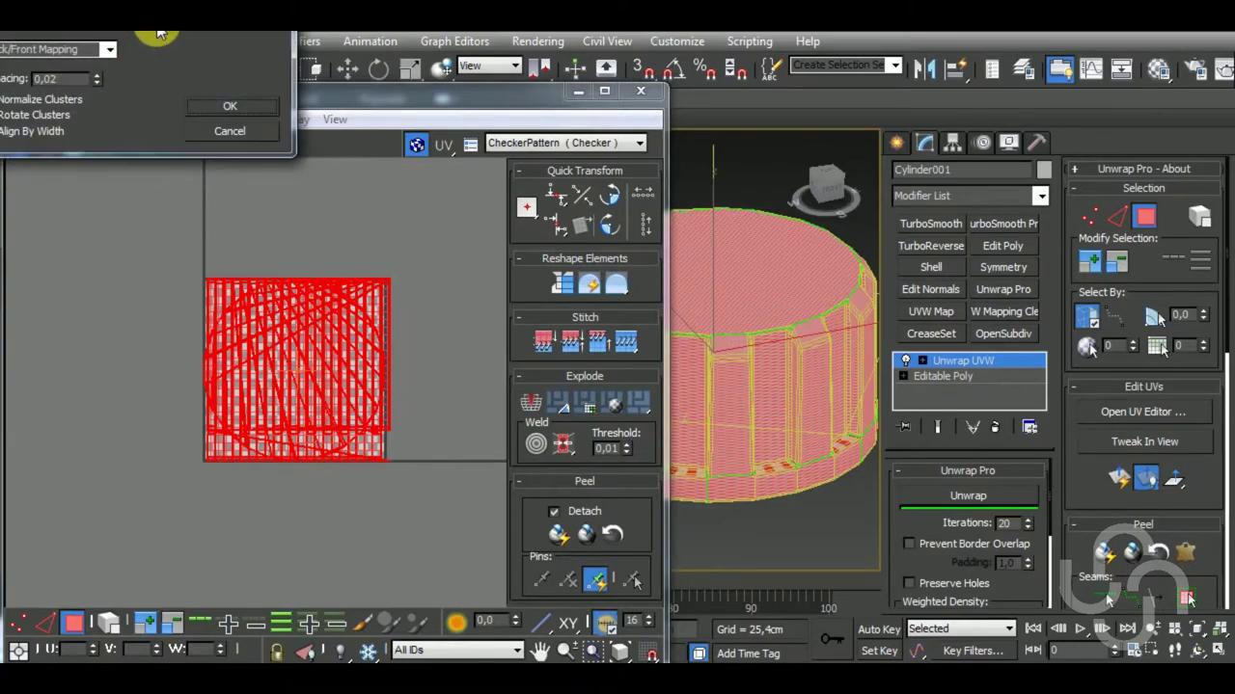
{"action": "left_click_drag", "start_coordinate": [133, 33], "coordinate": [165, 106]}
{"action": "left_click", "coordinate": [138, 124]}
{"action": "left_click", "coordinate": [97, 192]}
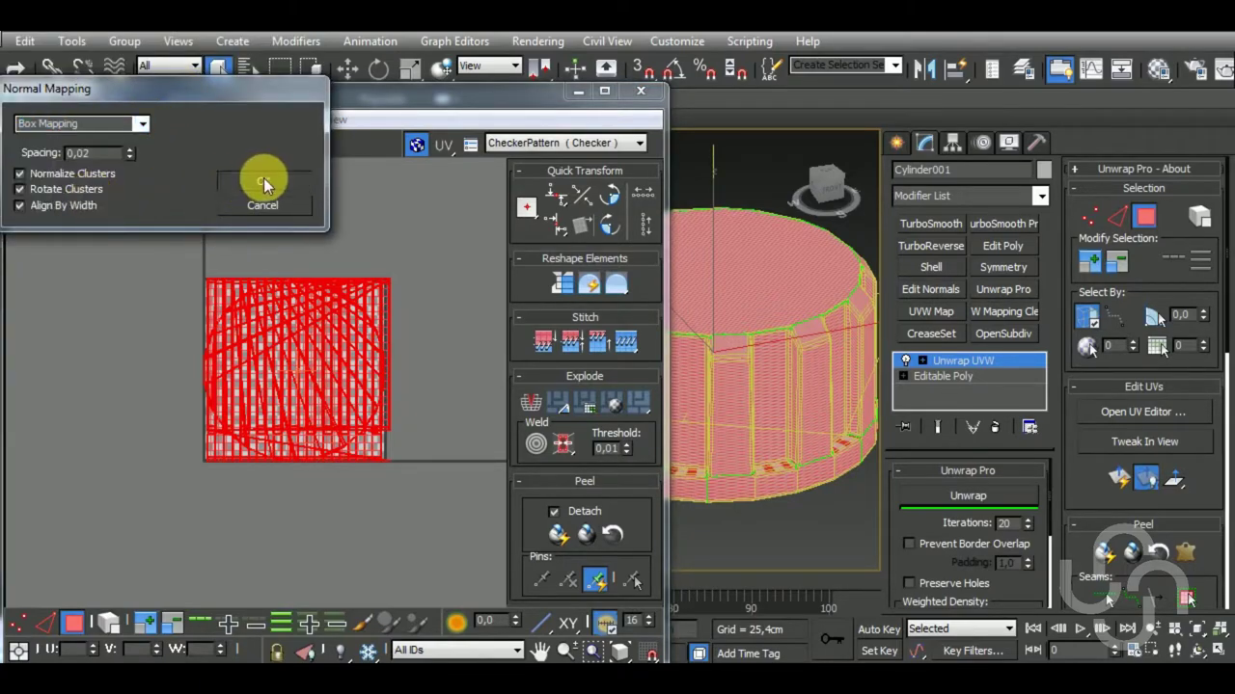
{"action": "left_click", "coordinate": [263, 180]}
{"action": "scroll", "coordinate": [533, 412], "scroll_direction": "down", "scroll_amount": 5}
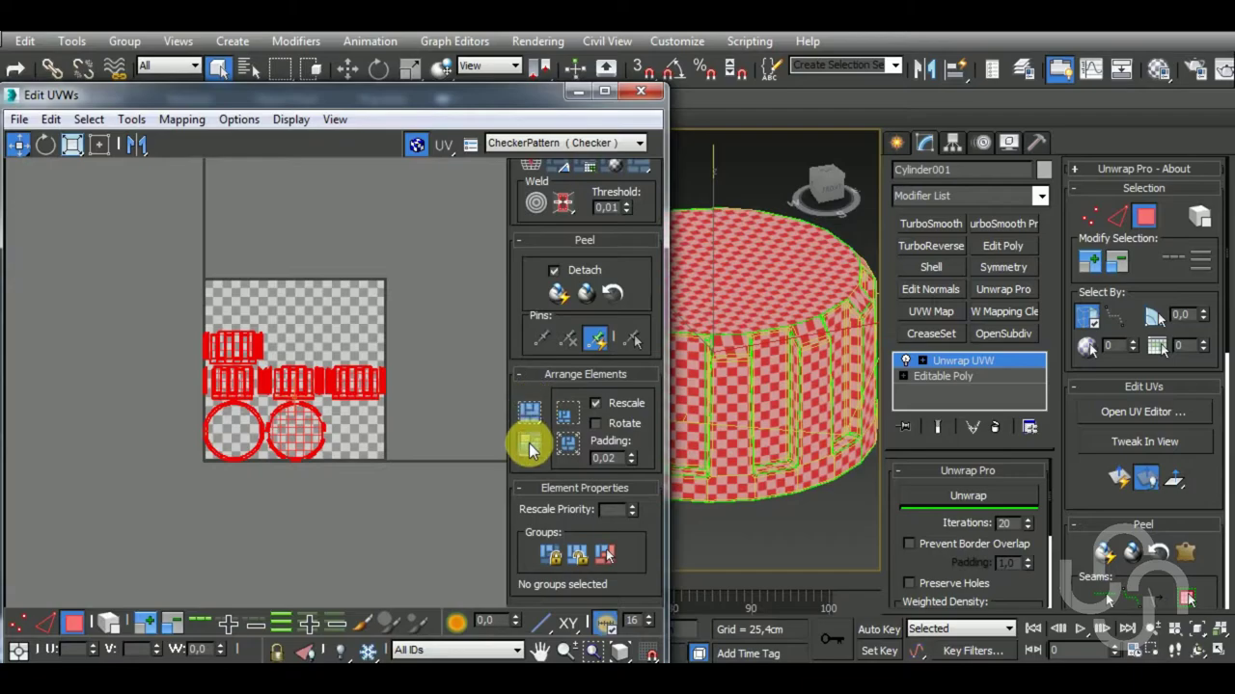
Pack Normalize the cap's UV shells, then move the ribbed strip shell below the square.
{"action": "left_click", "coordinate": [529, 444]}
{"action": "middle_click_drag", "start_coordinate": [403, 491], "coordinate": [393, 495]}
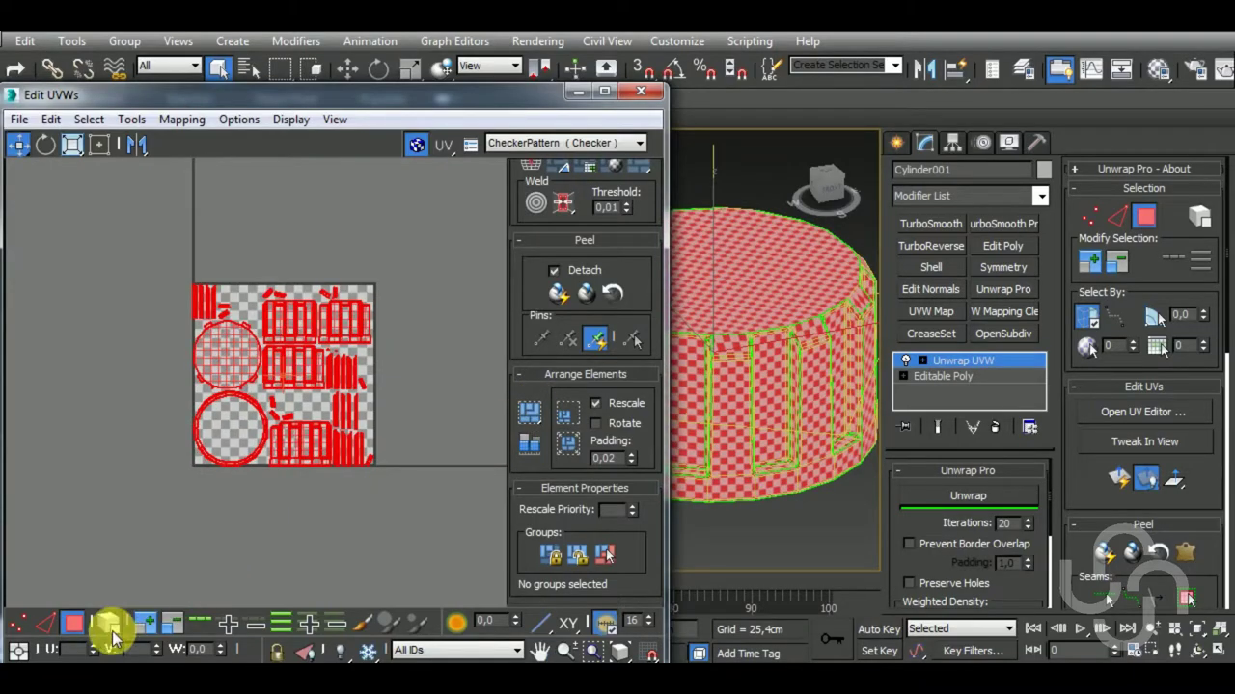
{"action": "left_click", "coordinate": [306, 532]}
{"action": "left_click", "coordinate": [301, 441]}
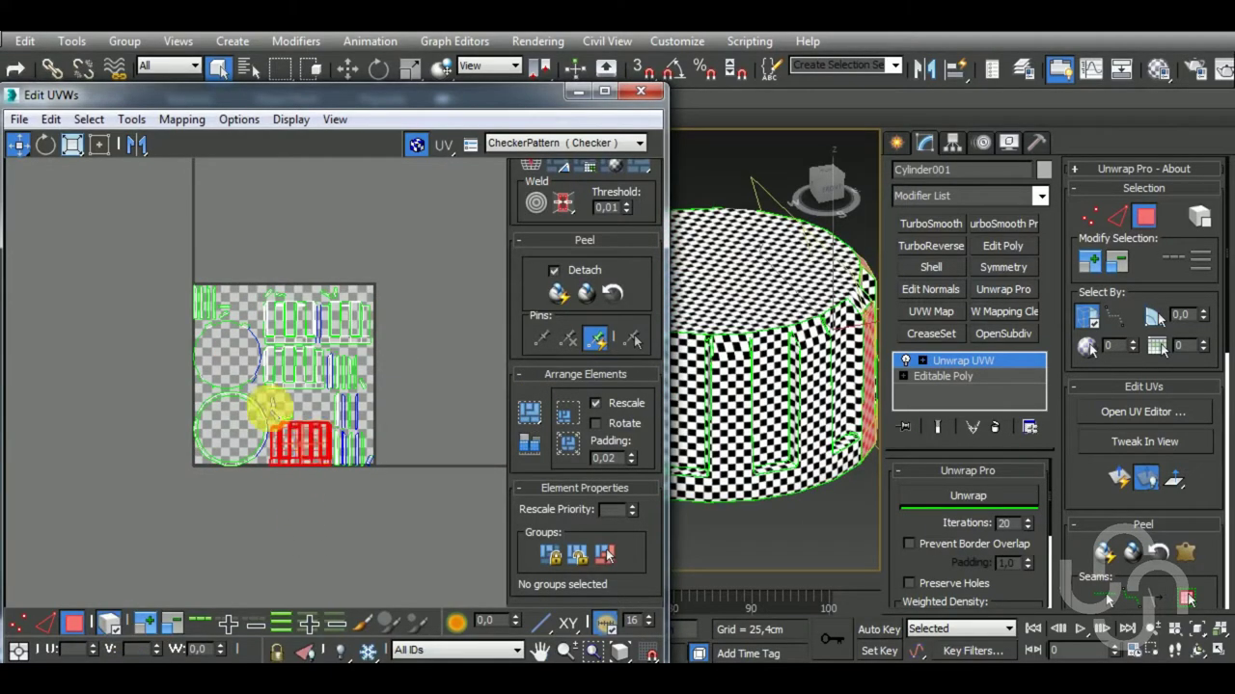
{"action": "left_click_drag", "start_coordinate": [272, 407], "coordinate": [257, 469]}
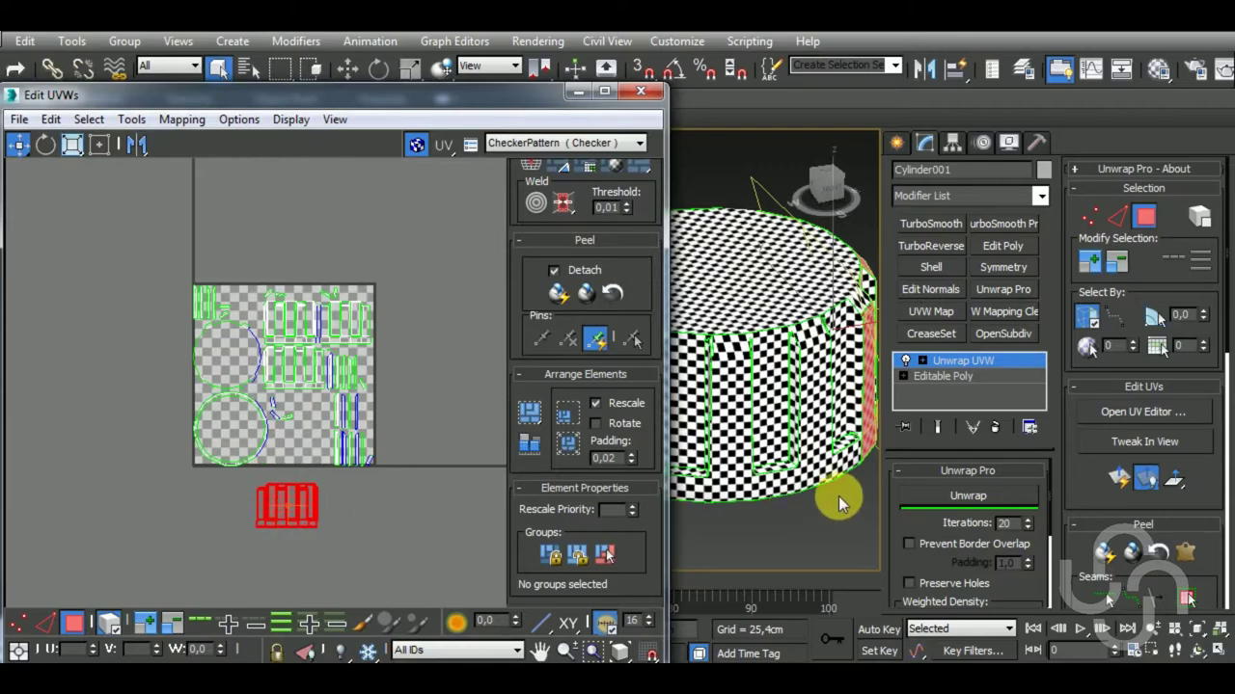
Unwrap the strip shell flat with Unwrap Pro, then select all UV shells.
{"action": "mouse_move", "coordinate": [839, 489]}
{"action": "middle_mouse_down", "text": "alt"}
{"action": "mouse_move", "coordinate": [607, 440]}
{"action": "mouse_move", "coordinate": [717, 454]}
{"action": "middle_mouse_up", "text": "alt"}
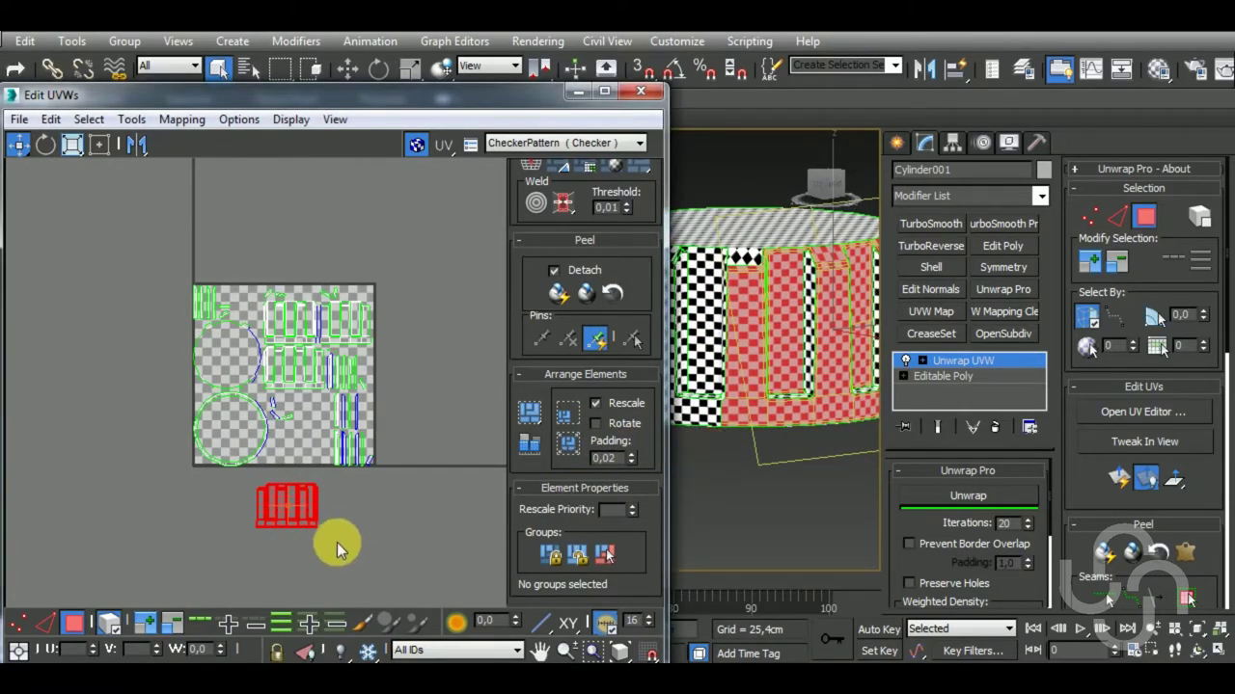
{"action": "middle_click_drag", "start_coordinate": [336, 543], "coordinate": [321, 531]}
{"action": "left_click", "coordinate": [969, 496]}
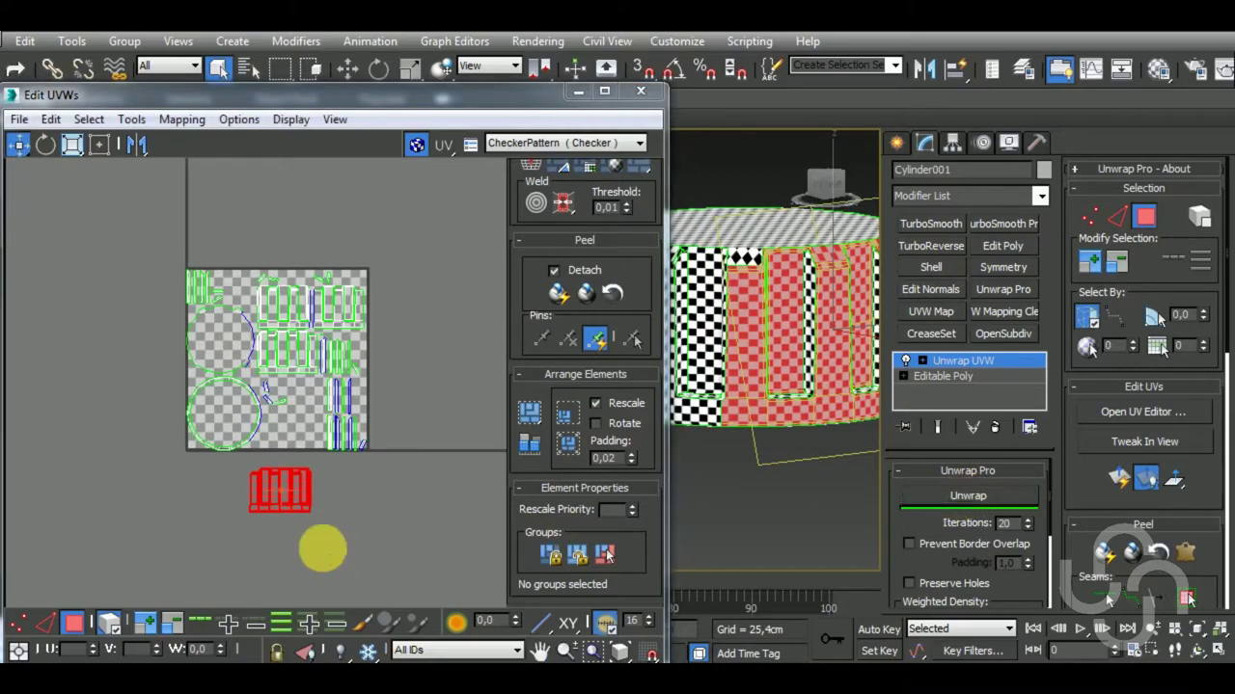
{"action": "scroll", "coordinate": [319, 538], "scroll_direction": "up", "scroll_amount": 4}
{"action": "scroll", "coordinate": [252, 489], "scroll_direction": "up", "scroll_amount": 2}
{"action": "left_click", "coordinate": [276, 469]}
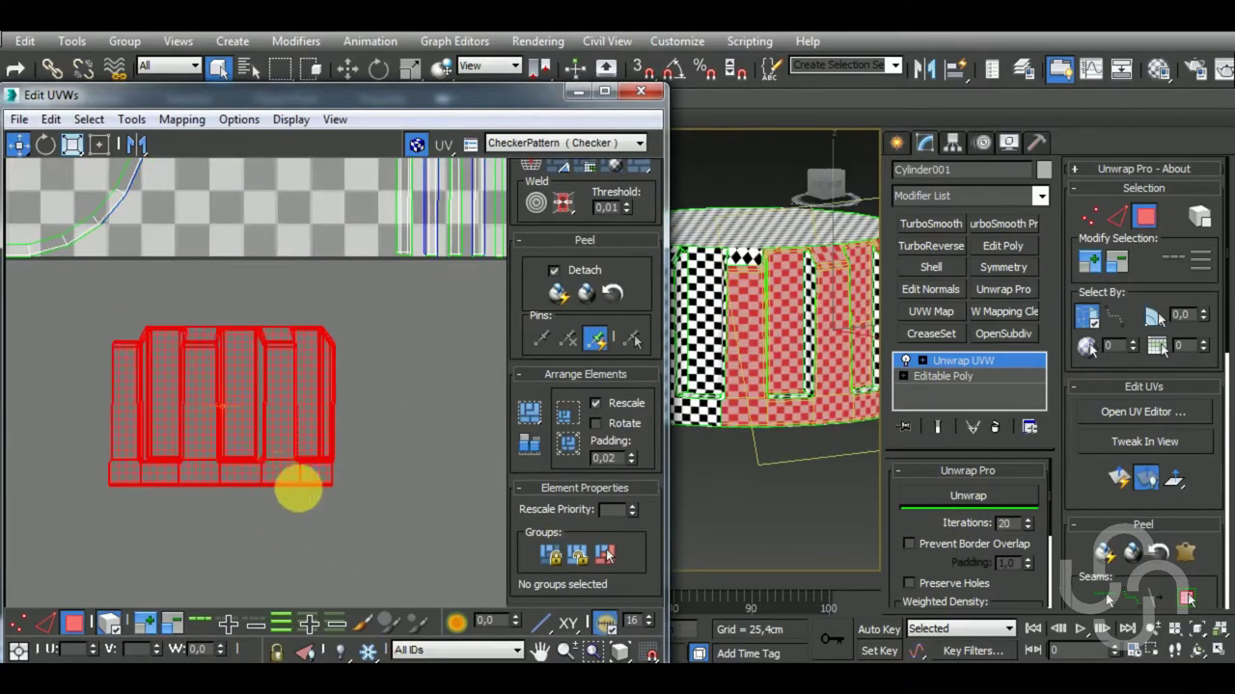
{"action": "scroll", "coordinate": [299, 488], "scroll_direction": "down", "scroll_amount": 5}
{"action": "left_click_drag", "start_coordinate": [165, 257], "coordinate": [433, 574]}
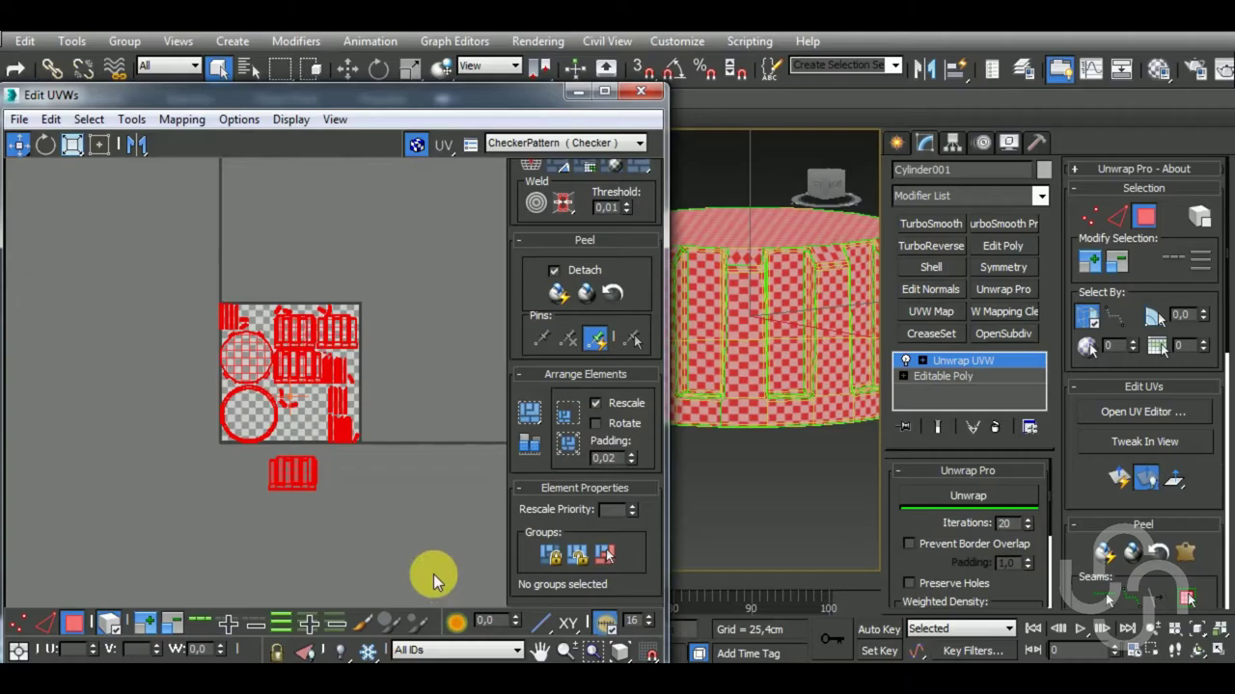
Apply Flatten Mapping to all the cap's UVs with default settings.
{"action": "left_click", "coordinate": [182, 118]}
{"action": "left_click", "coordinate": [228, 141]}
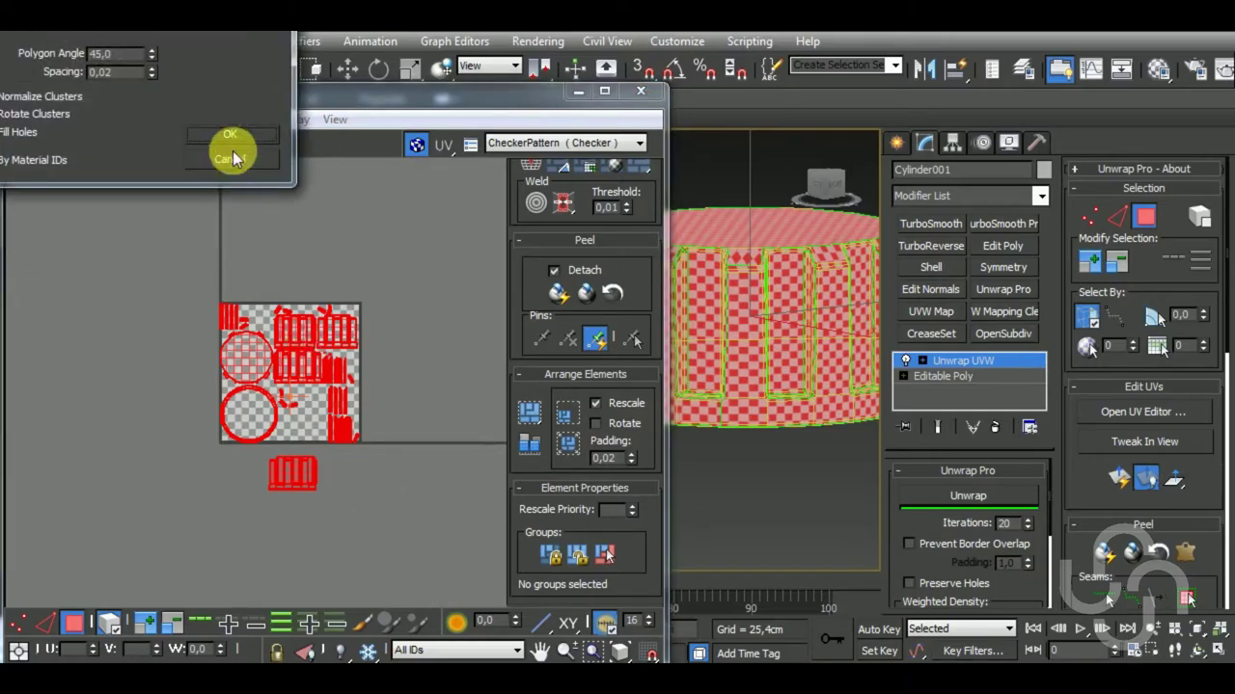
{"action": "left_click", "coordinate": [248, 135]}
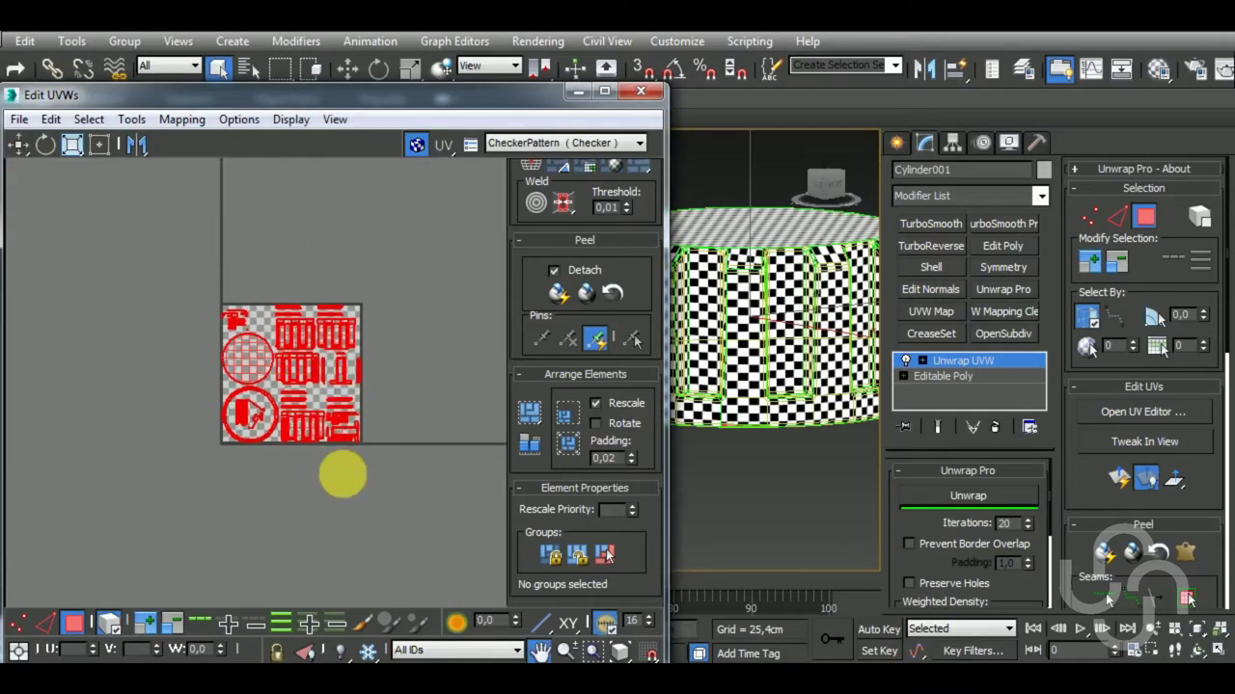
Re-pack the shells so the ribbed strip fits inside the square, then select all with Ctrl+A.
{"action": "left_click", "coordinate": [526, 448]}
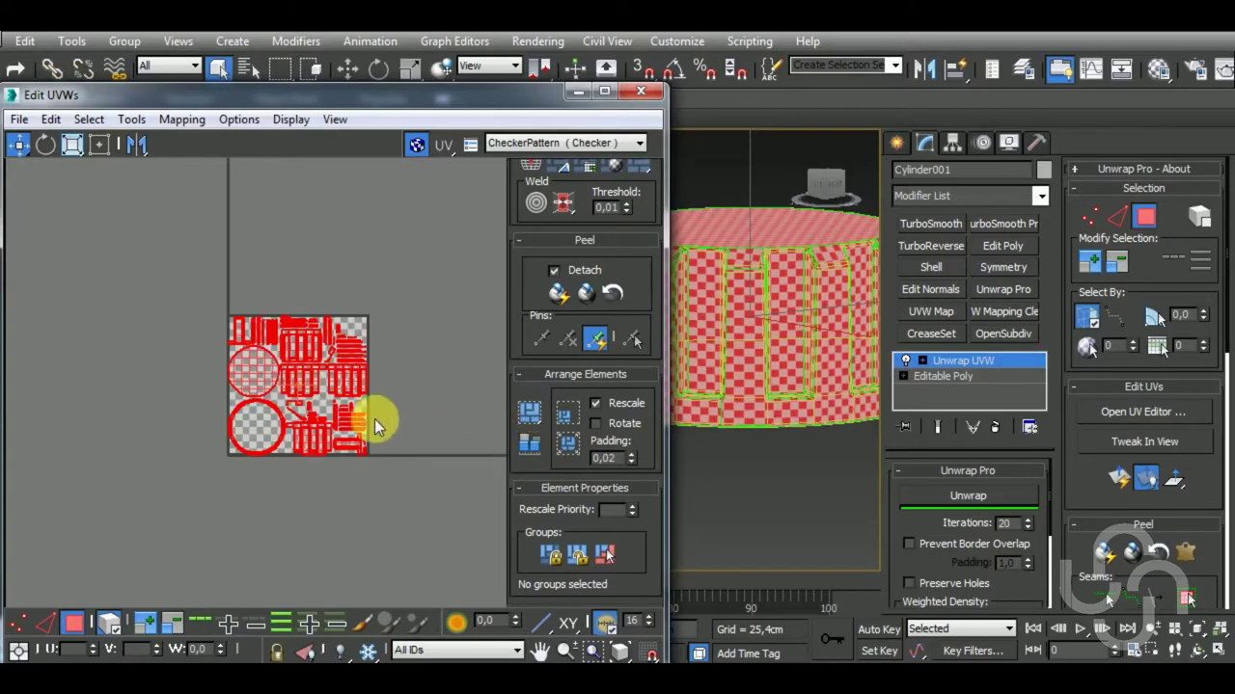
{"action": "scroll", "coordinate": [375, 419], "scroll_direction": "up", "scroll_amount": 3}
{"action": "left_click", "coordinate": [262, 498]}
{"action": "scroll", "coordinate": [262, 498], "scroll_direction": "up", "scroll_amount": 3}
{"action": "left_click", "coordinate": [286, 502]}
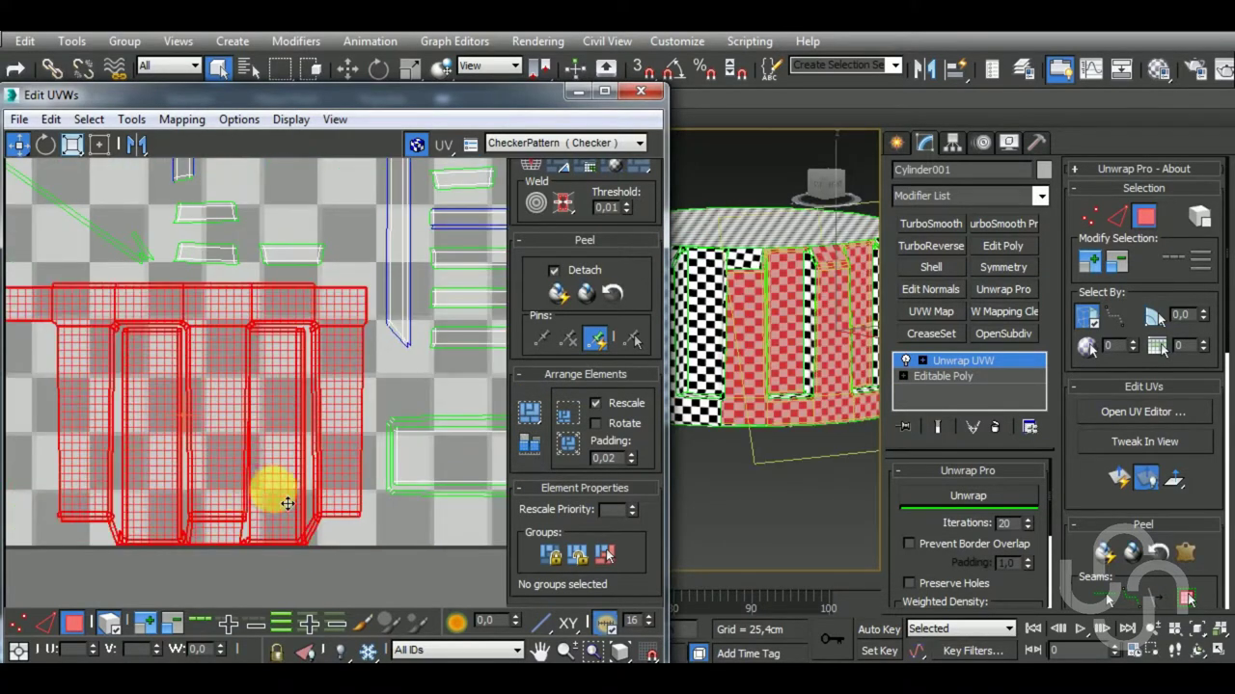
{"action": "scroll", "coordinate": [286, 503], "scroll_direction": "down", "scroll_amount": 3}
{"action": "scroll", "coordinate": [285, 500], "scroll_direction": "down", "scroll_amount": 2}
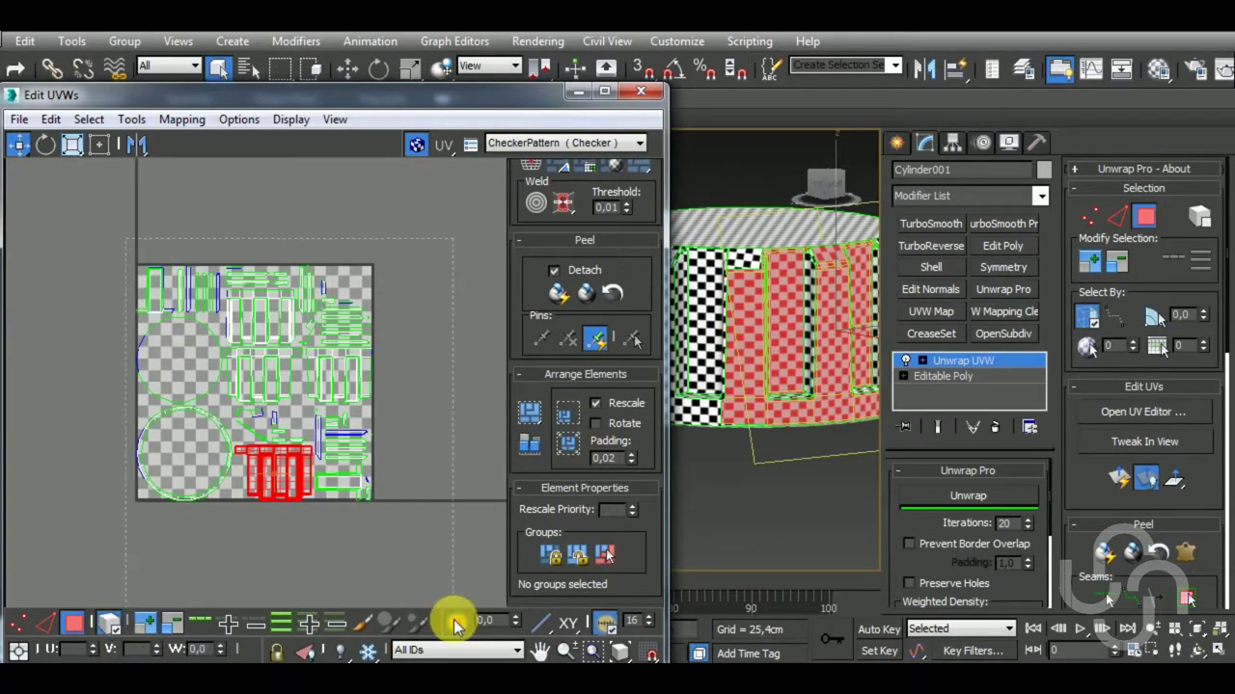
{"action": "key", "text": "ctrl+a"}
{"action": "left_click_drag", "start_coordinate": [647, 199], "coordinate": [628, 593]}
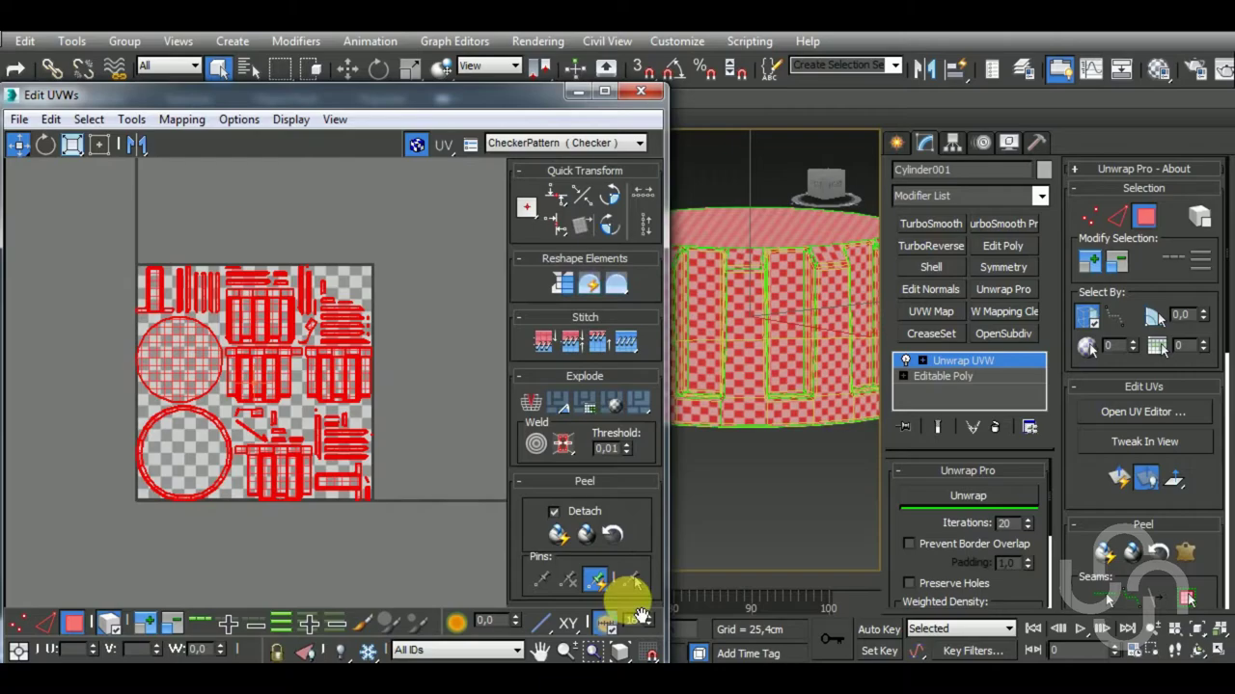
Rotate the UV layout 90 degrees and stitch the first lower-row shells onto the pillar seam edges.
{"action": "left_click", "coordinate": [607, 200]}
{"action": "left_click", "coordinate": [325, 528]}
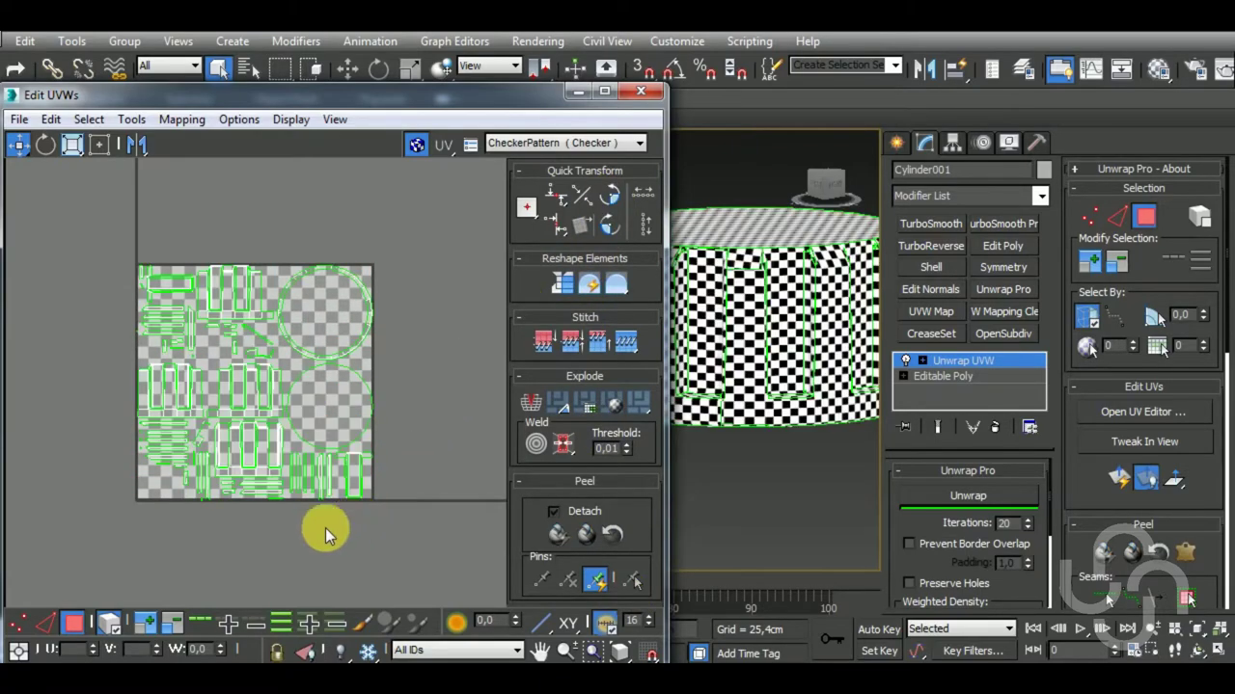
{"action": "left_click", "coordinate": [45, 622]}
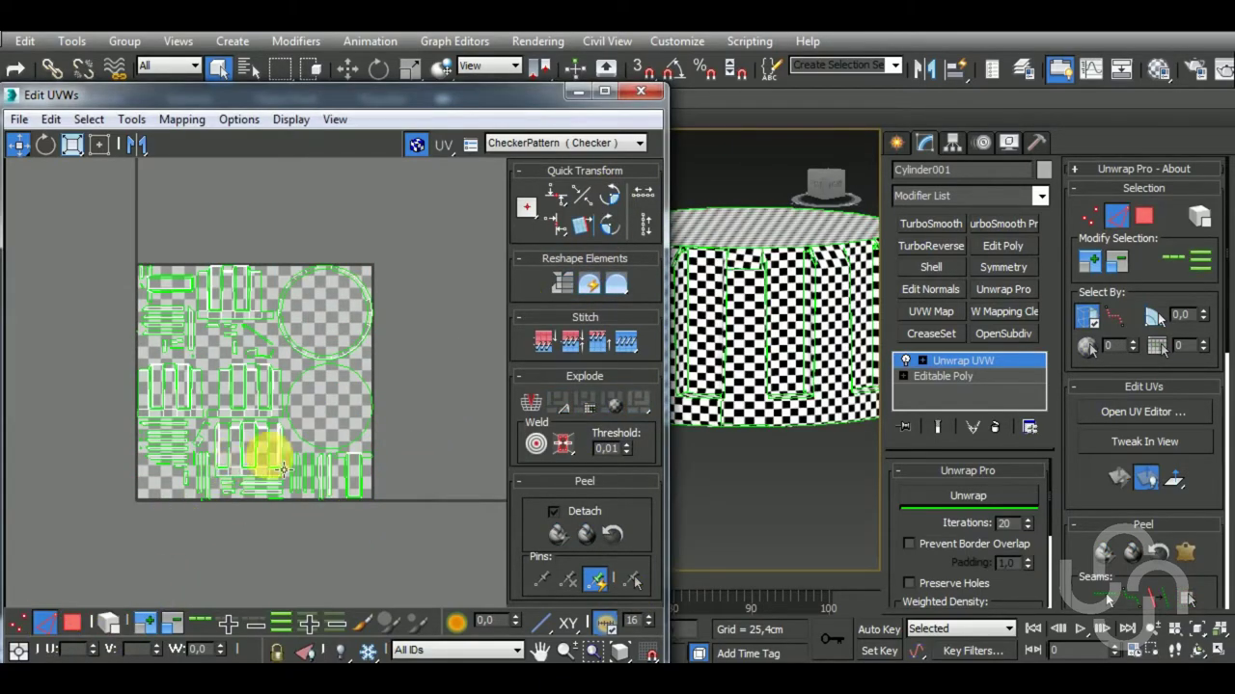
{"action": "scroll", "coordinate": [282, 469], "scroll_direction": "up", "scroll_amount": 5}
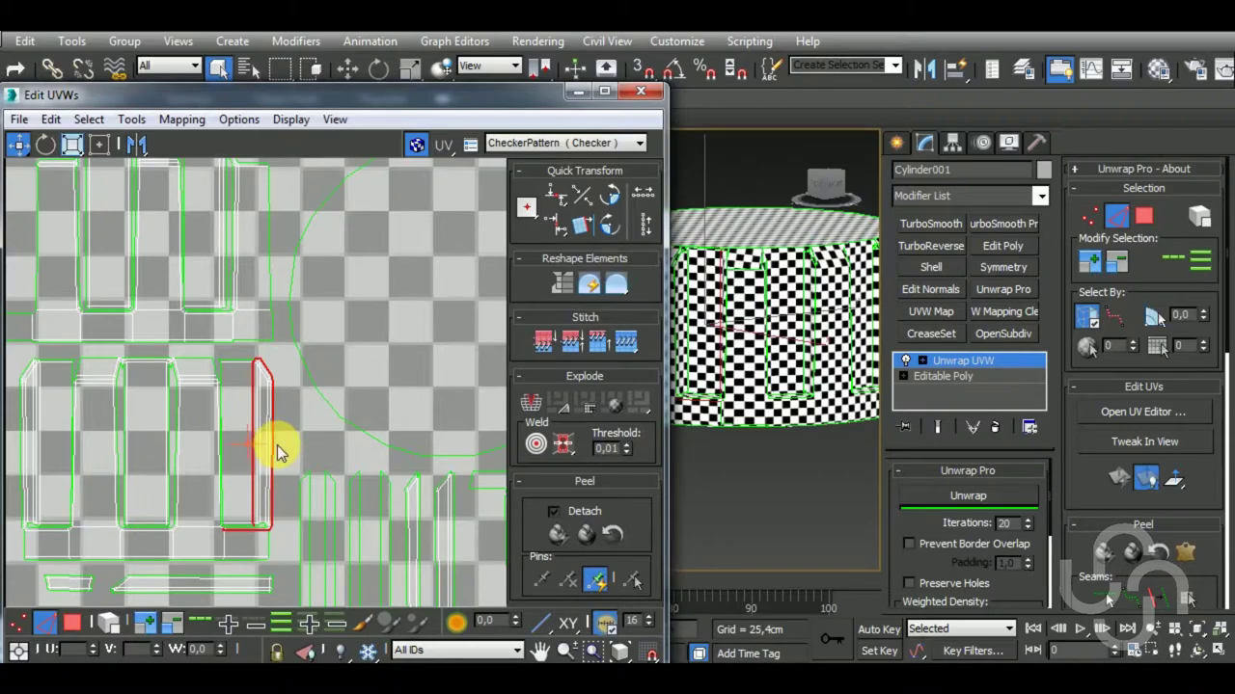
{"action": "key", "text": "shift+s"}
{"action": "scroll", "coordinate": [330, 473], "scroll_direction": "down", "scroll_amount": 3}
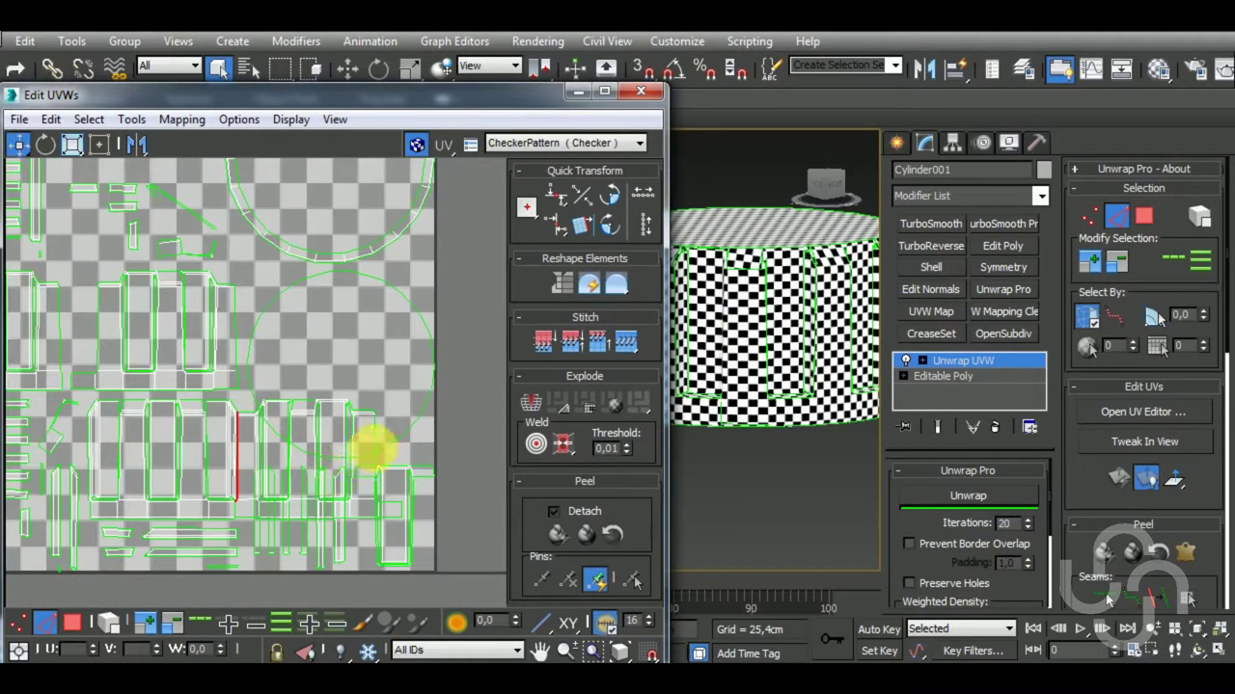
{"action": "key", "text": "shift+s"}
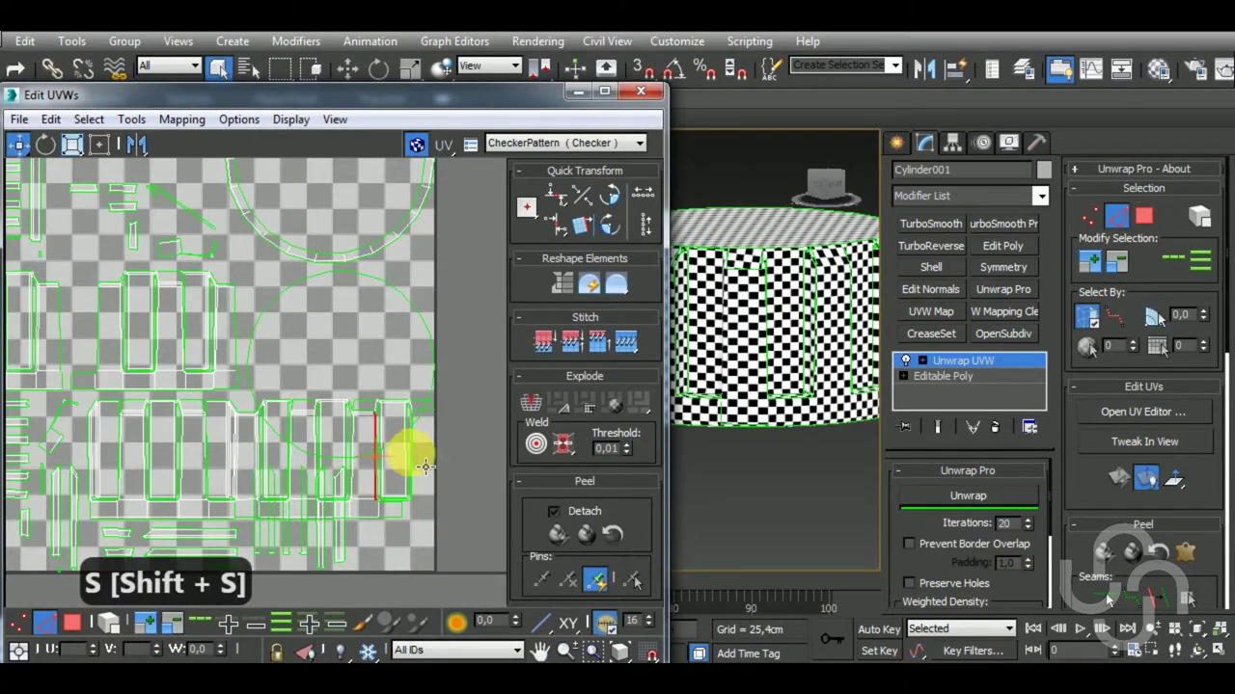
{"action": "key", "text": "shift+s"}
Stitch more shells onto the strip at the next seam edges, undoing the last stitch.
{"action": "middle_click_drag", "start_coordinate": [427, 472], "coordinate": [331, 472]}
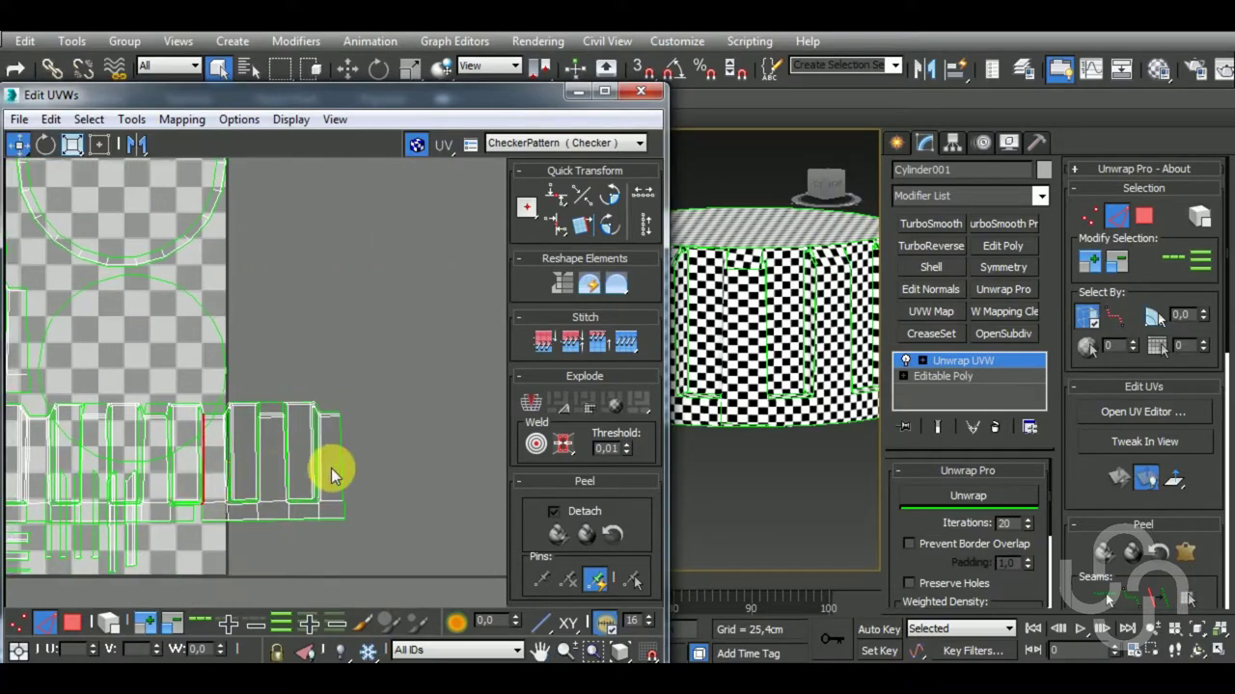
{"action": "key", "text": "shift+s"}
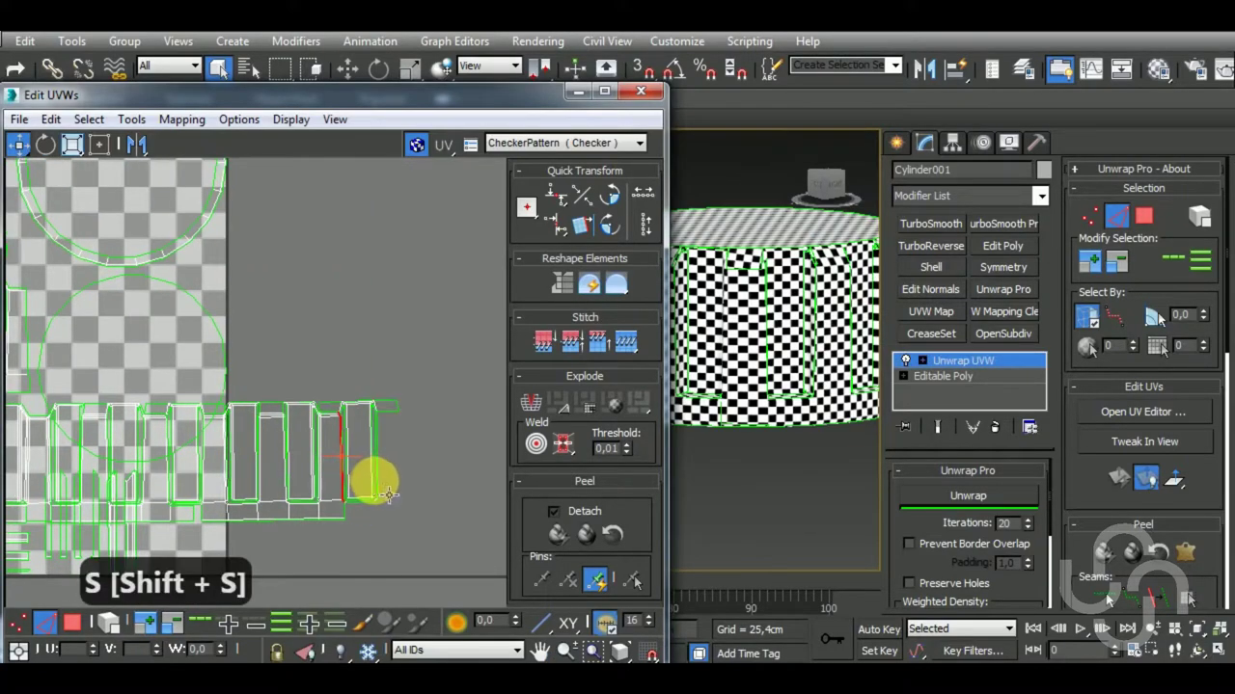
{"action": "left_click", "coordinate": [376, 473]}
{"action": "key", "text": "shift+s"}
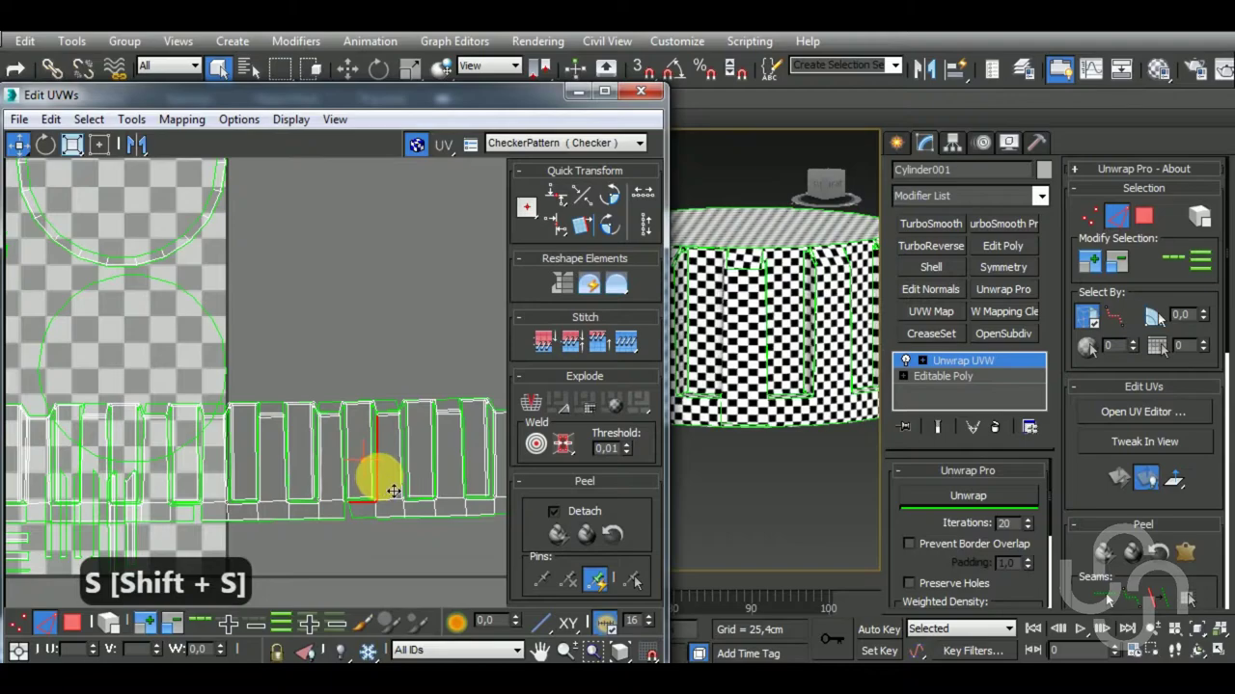
{"action": "key", "text": "shift+s"}
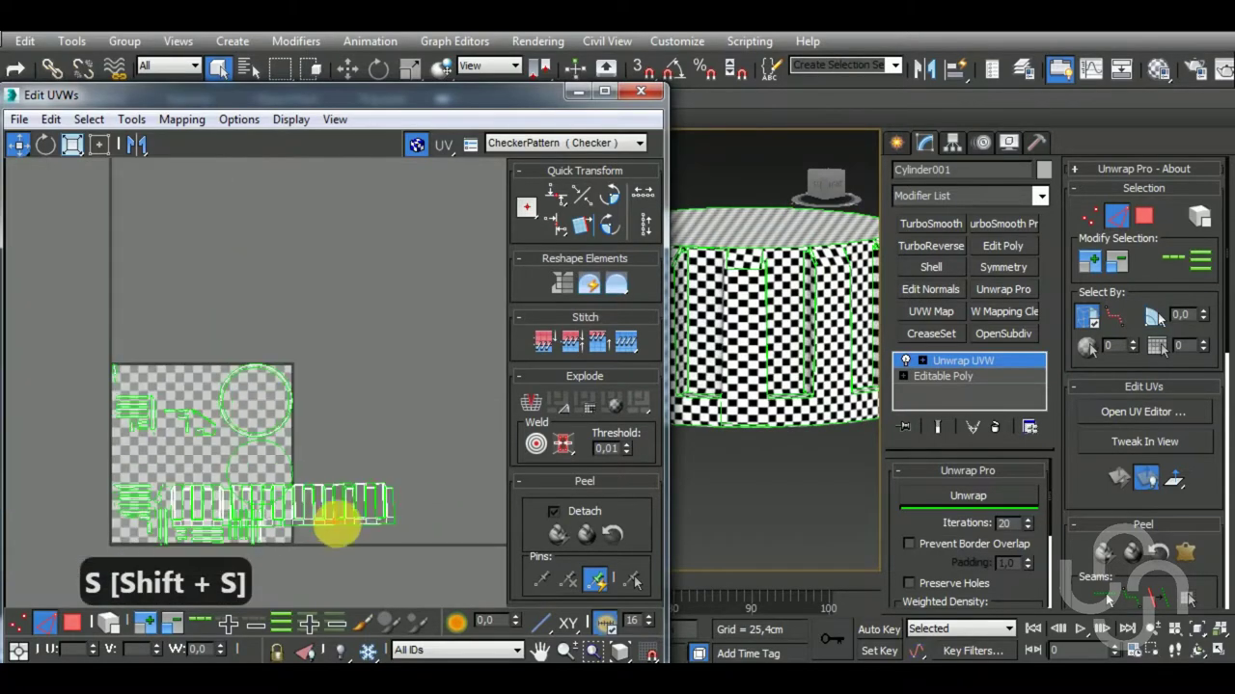
{"action": "key", "text": "shift+s"}
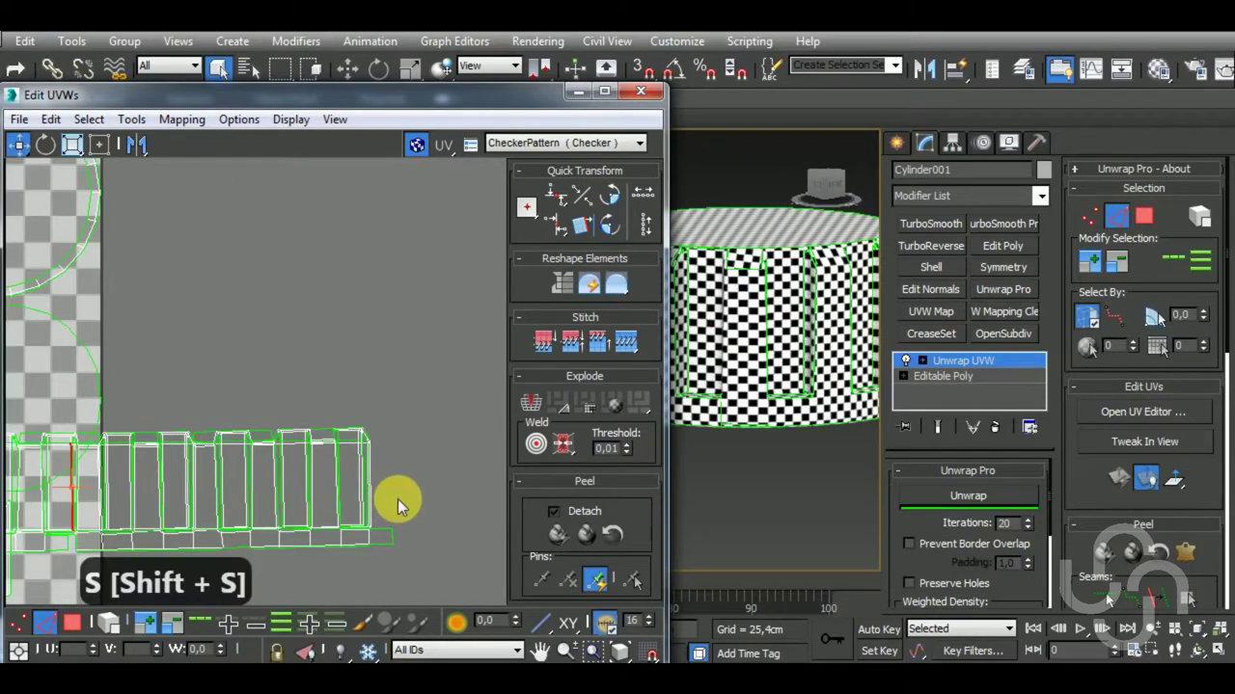
{"action": "key", "text": "ctrl+z"}
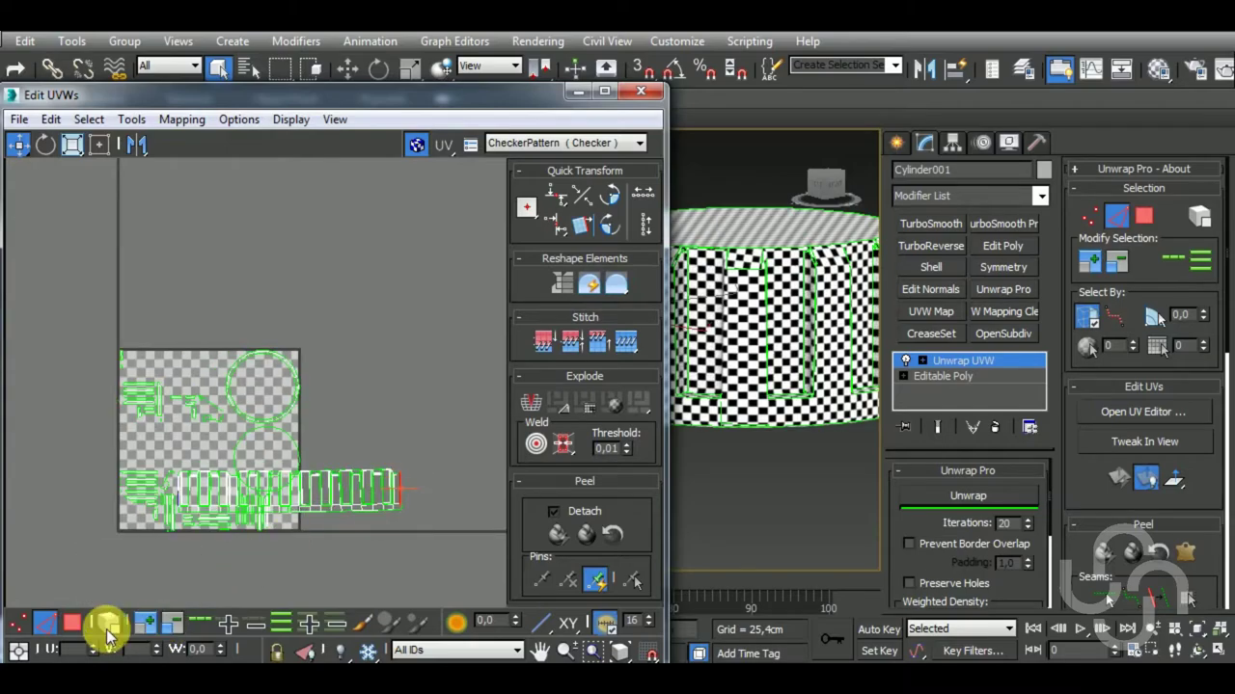
Select the long stitched strip shell in face mode and unwrap it to relax it.
{"action": "left_click", "coordinate": [73, 622]}
{"action": "left_click", "coordinate": [412, 487]}
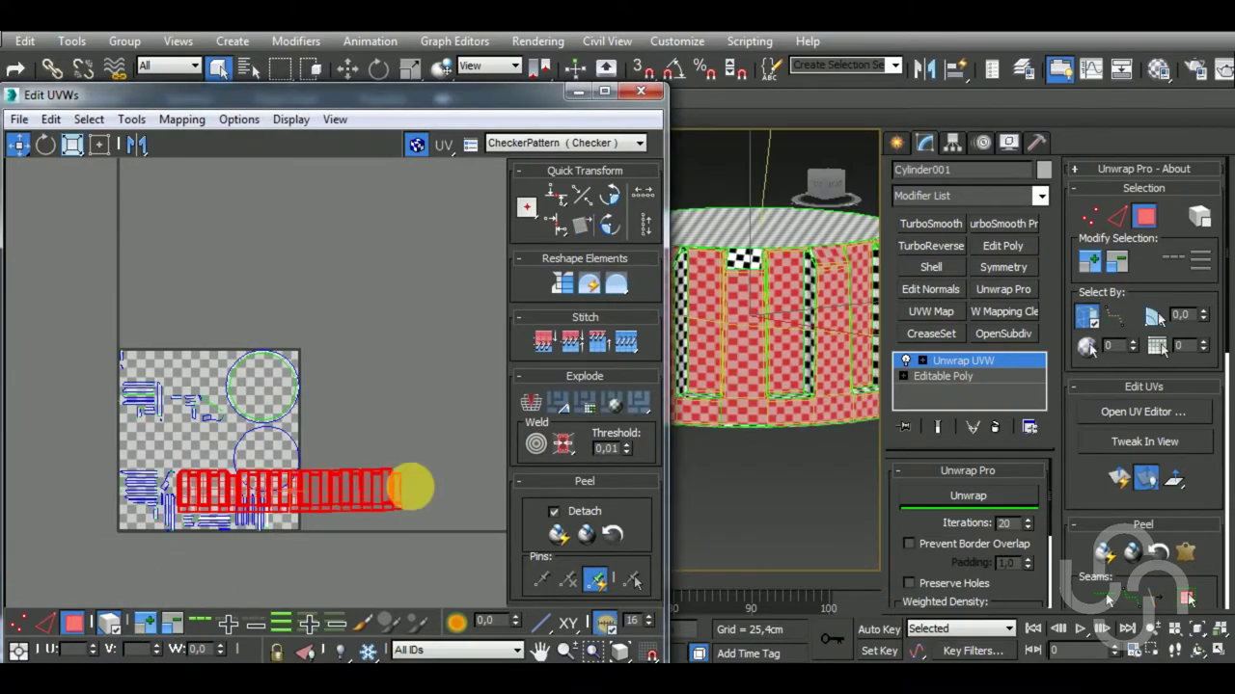
{"action": "left_click", "coordinate": [1013, 500]}
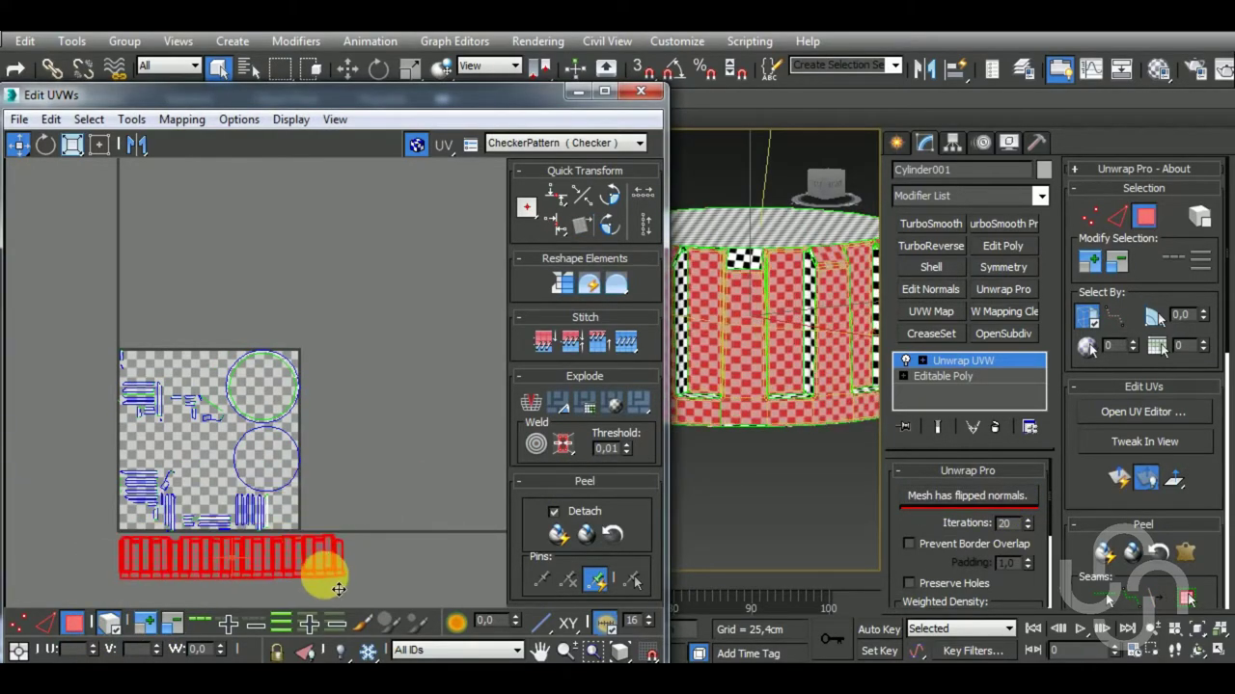
{"action": "scroll", "coordinate": [284, 494], "scroll_direction": "up", "scroll_amount": 3}
{"action": "scroll", "coordinate": [271, 497], "scroll_direction": "up", "scroll_amount": 3}
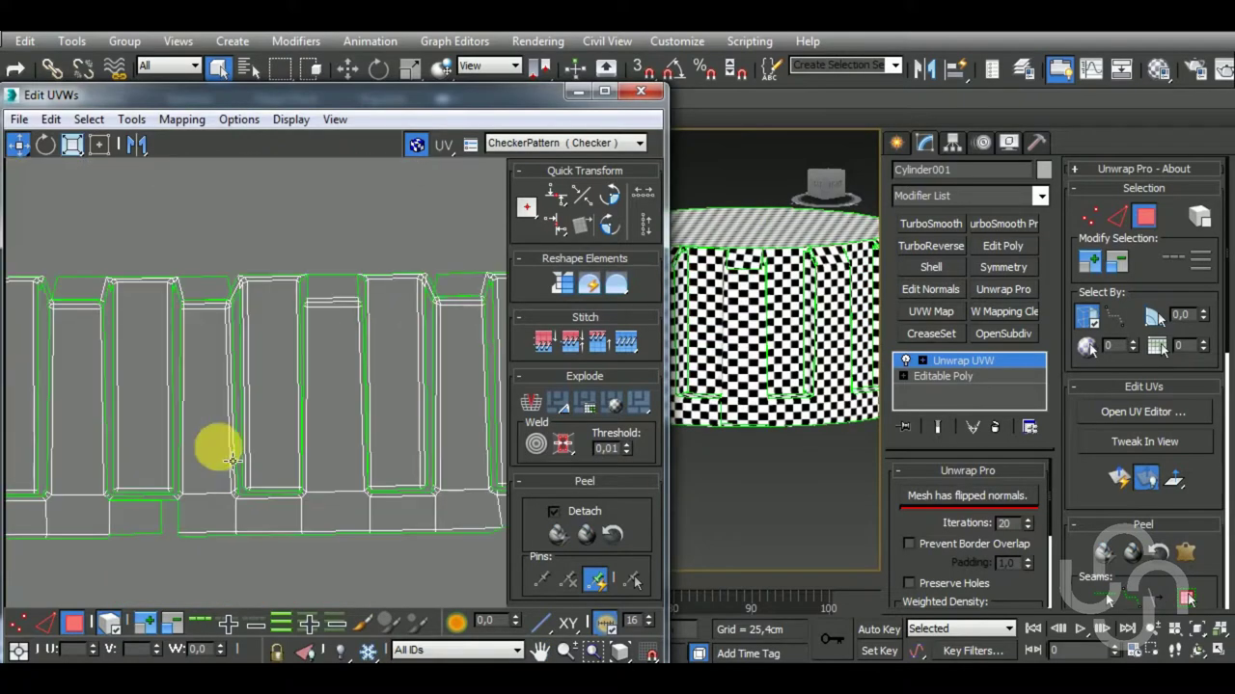
{"action": "scroll", "coordinate": [322, 496], "scroll_direction": "up", "scroll_amount": 2}
{"action": "scroll", "coordinate": [306, 538], "scroll_direction": "up", "scroll_amount": 2}
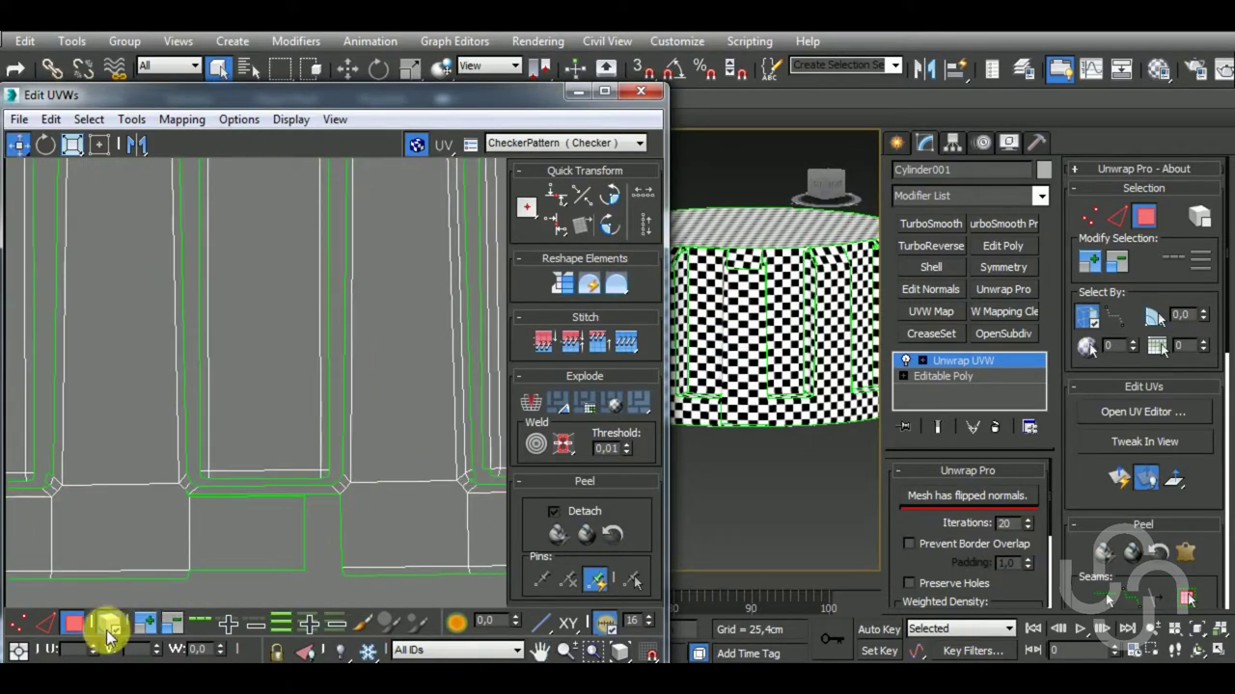
Stitch the chosen seam edges of the strip onto the upper shells.
{"action": "left_click", "coordinate": [45, 623]}
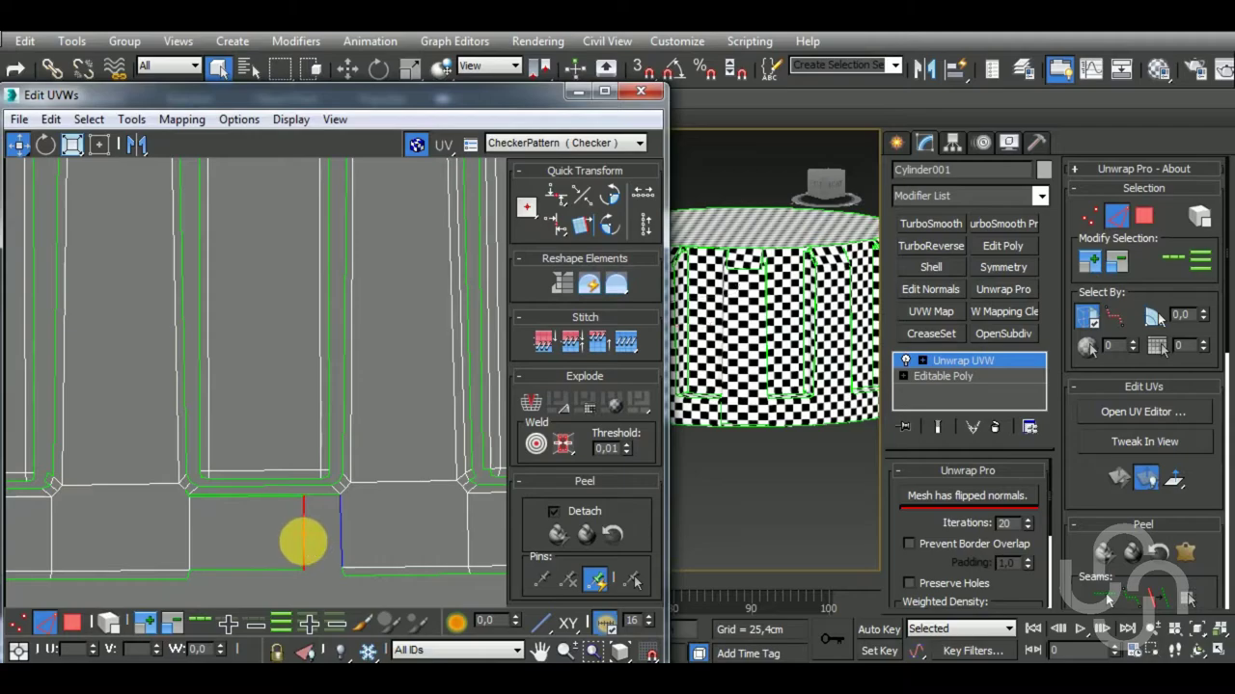
{"action": "key", "text": "shift+s"}
{"action": "left_click", "coordinate": [262, 497]}
{"action": "key", "text": "shift+s"}
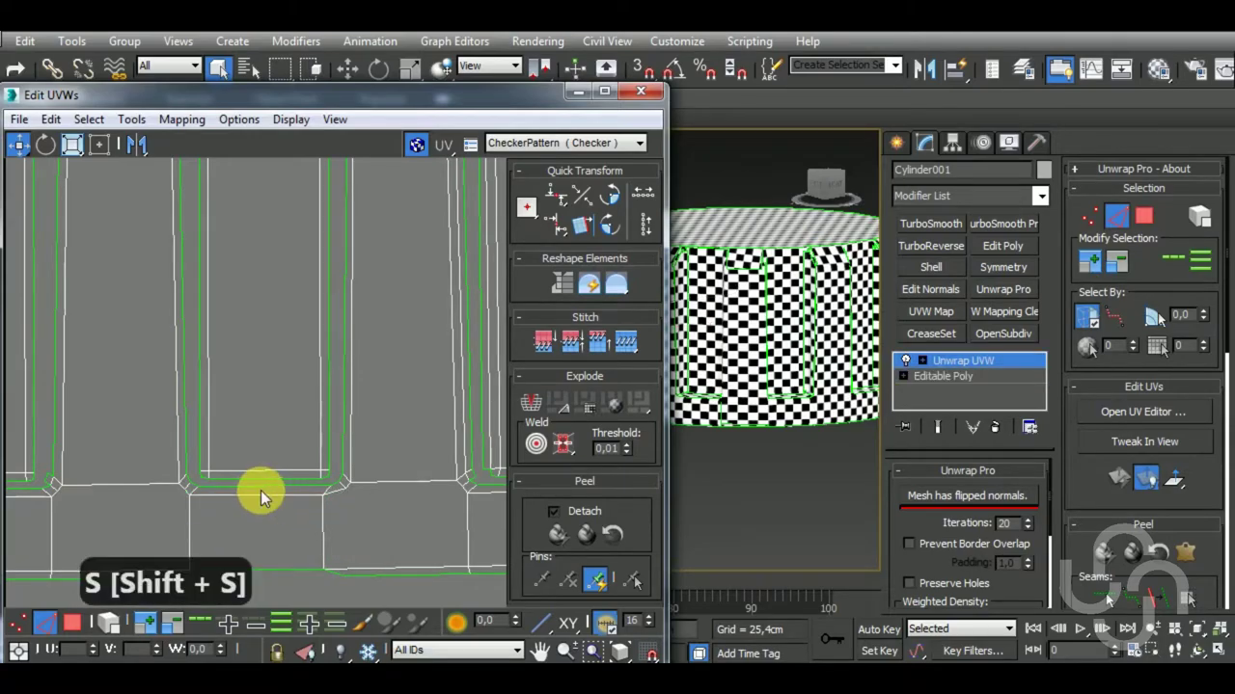
{"action": "scroll", "coordinate": [318, 511], "scroll_direction": "down", "scroll_amount": 2}
{"action": "middle_click_drag", "start_coordinate": [196, 554], "coordinate": [312, 558]}
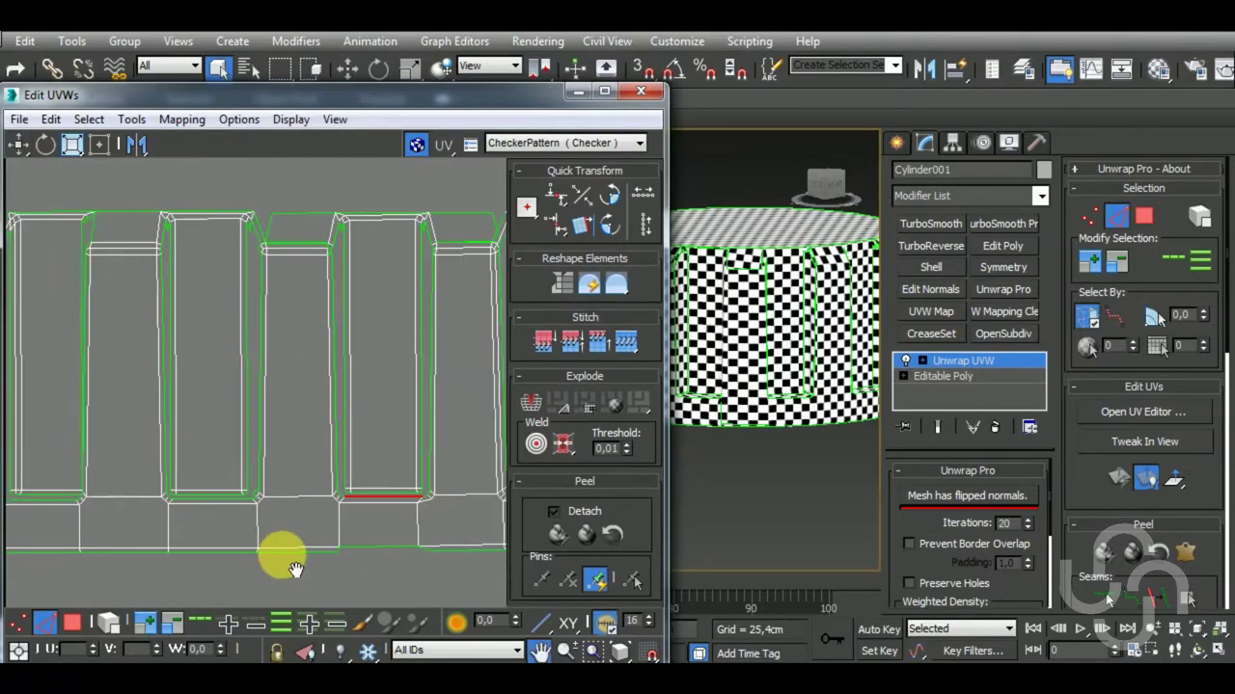
{"action": "key", "text": "shift+s"}
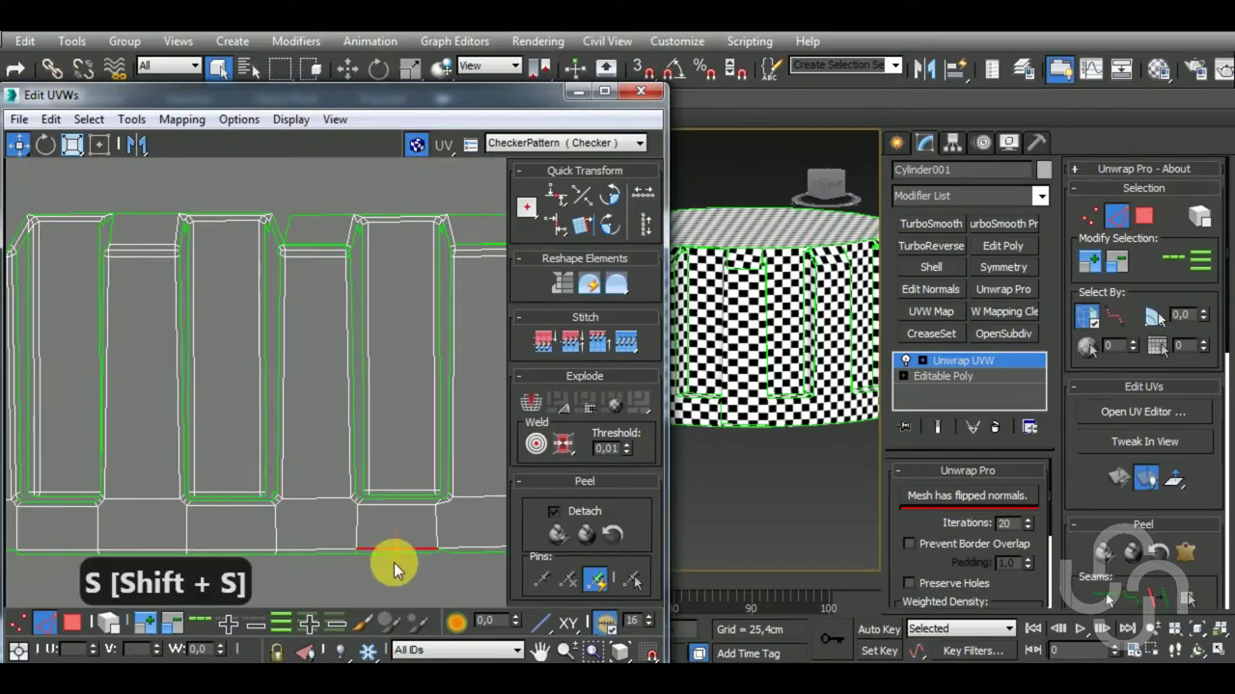
Stitch the next vertical seam edges along the strip.
{"action": "scroll", "coordinate": [433, 559], "scroll_direction": "up", "scroll_amount": 2}
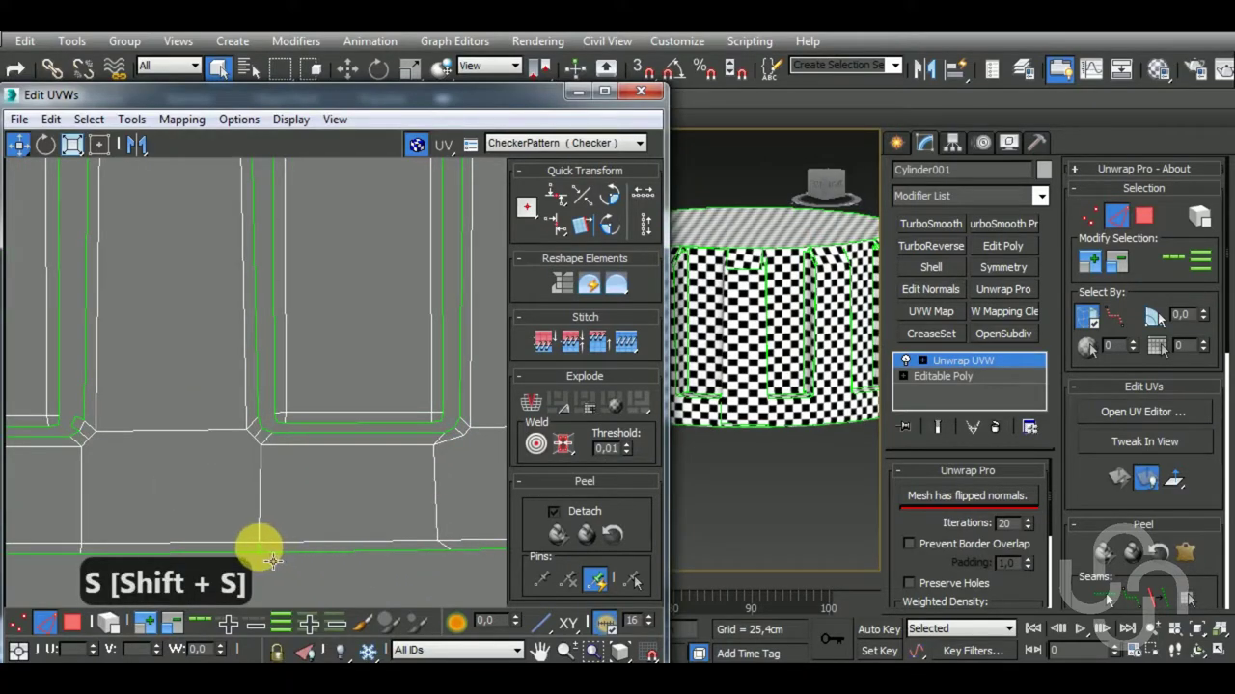
{"action": "scroll", "coordinate": [290, 551], "scroll_direction": "down", "scroll_amount": 2}
{"action": "scroll", "coordinate": [241, 535], "scroll_direction": "down", "scroll_amount": 2}
{"action": "middle_click_drag", "start_coordinate": [179, 524], "coordinate": [410, 478]}
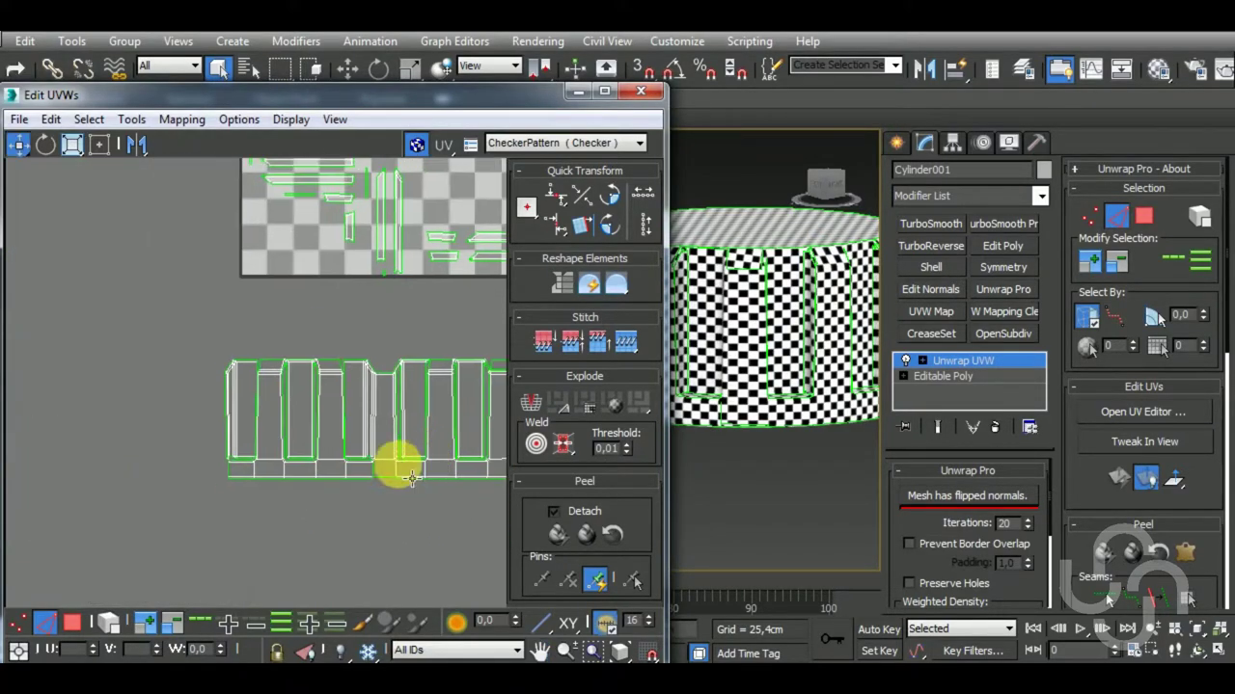
{"action": "scroll", "coordinate": [395, 478], "scroll_direction": "up", "scroll_amount": 2}
{"action": "key", "text": "shift+s"}
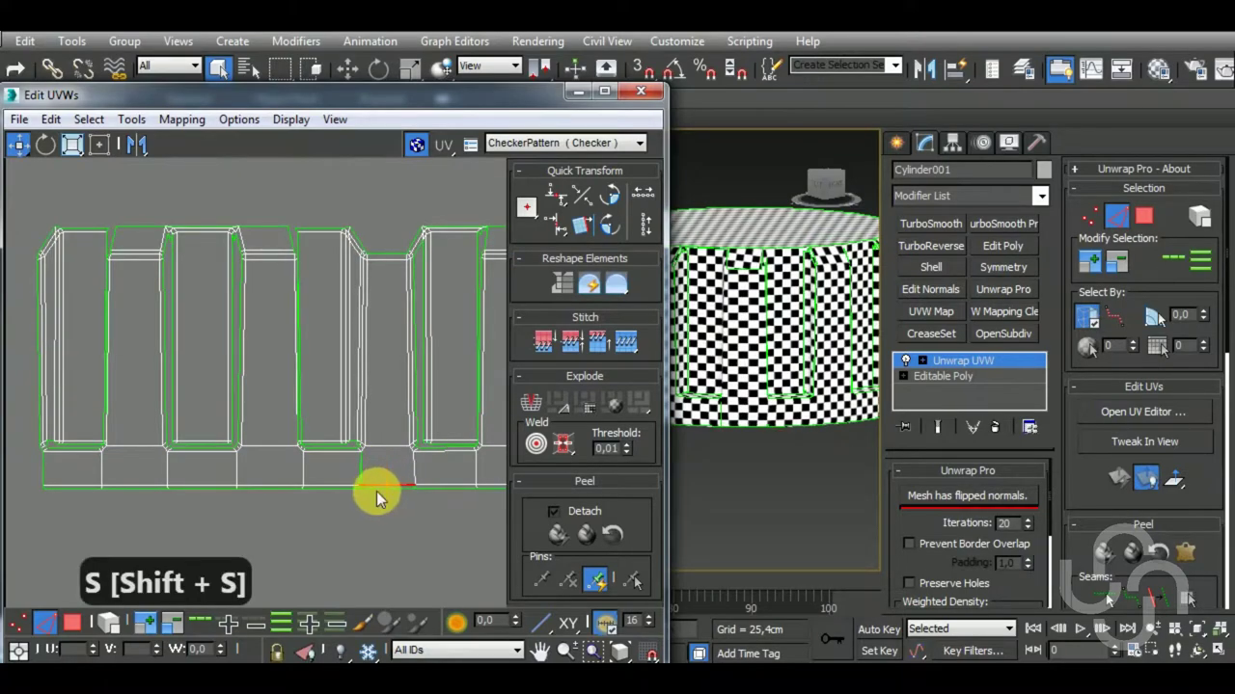
{"action": "scroll", "coordinate": [371, 489], "scroll_direction": "up", "scroll_amount": 2}
{"action": "left_click", "coordinate": [345, 453]}
{"action": "key", "text": "shift+s"}
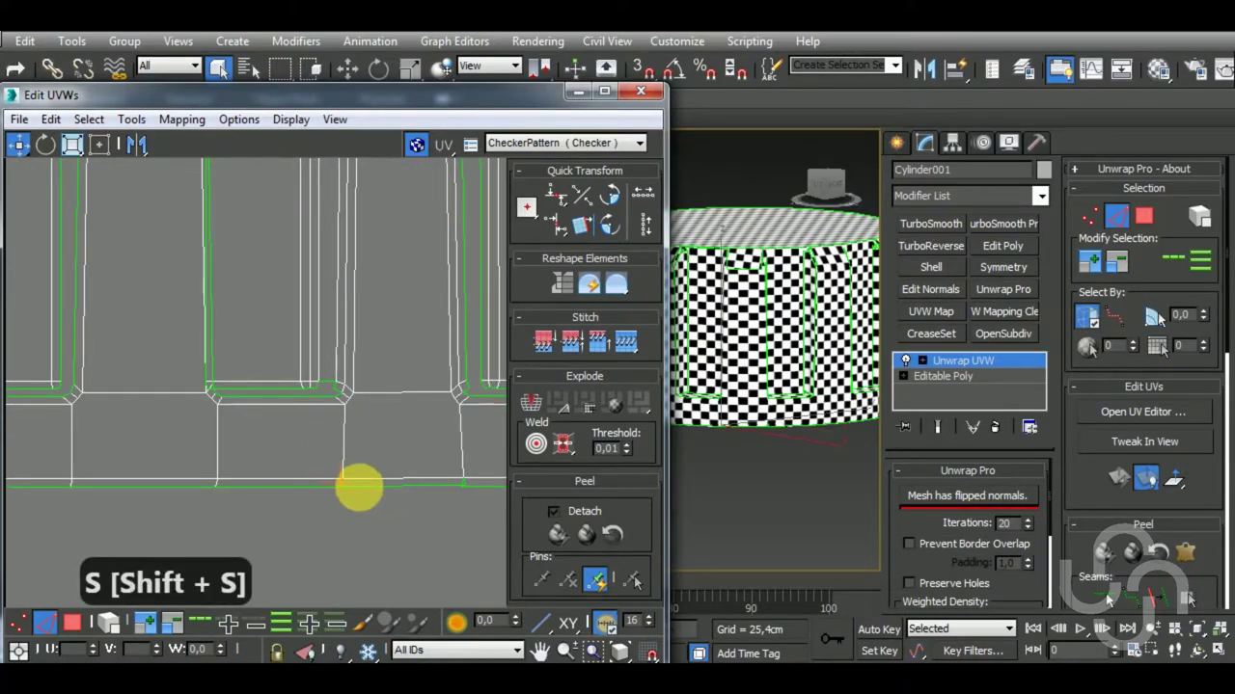
Stitch another seam, then try a short top edge and a vertical edge, undoing both stitches.
{"action": "scroll", "coordinate": [435, 524], "scroll_direction": "down", "scroll_amount": 2}
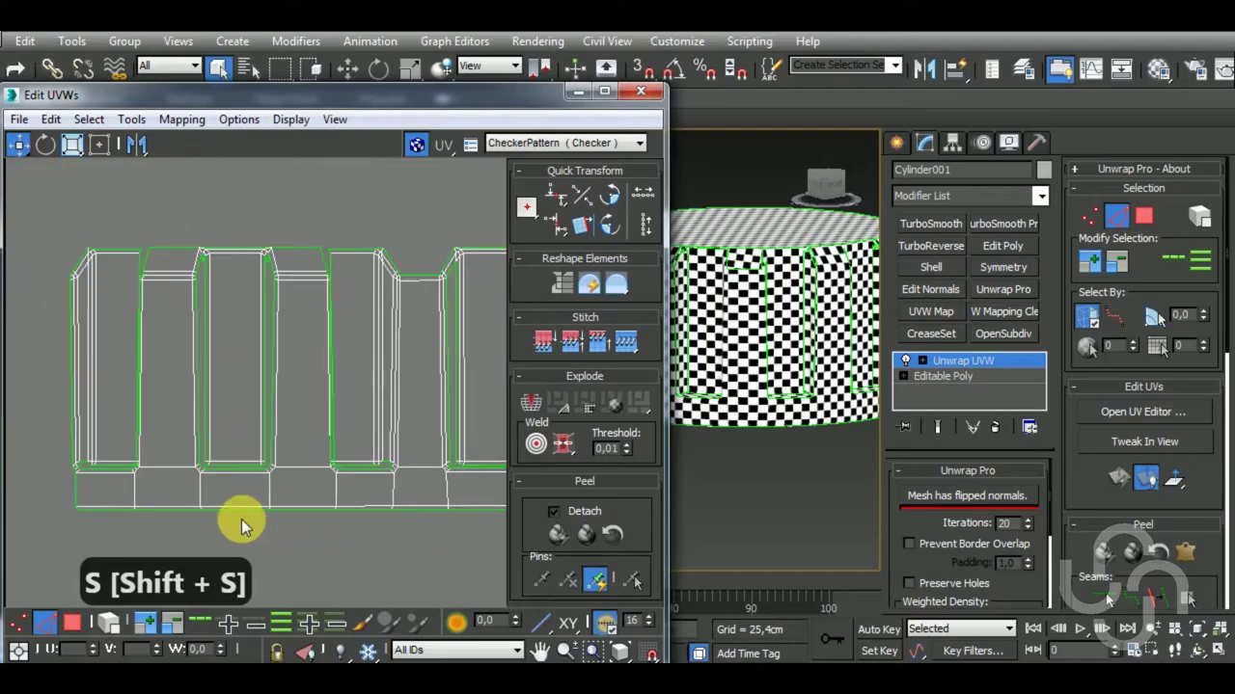
{"action": "middle_click_drag", "start_coordinate": [138, 496], "coordinate": [165, 504]}
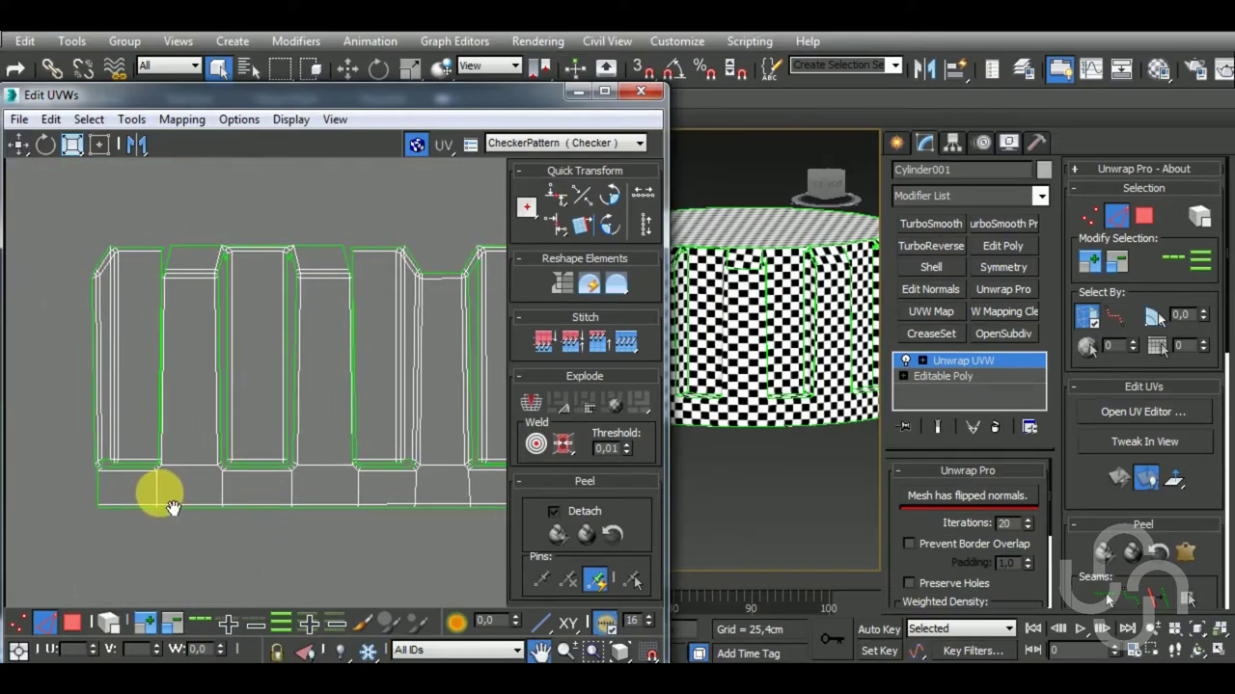
{"action": "key", "text": "shift+s"}
{"action": "scroll", "coordinate": [172, 280], "scroll_direction": "up", "scroll_amount": 3}
{"action": "left_click", "coordinate": [181, 262]}
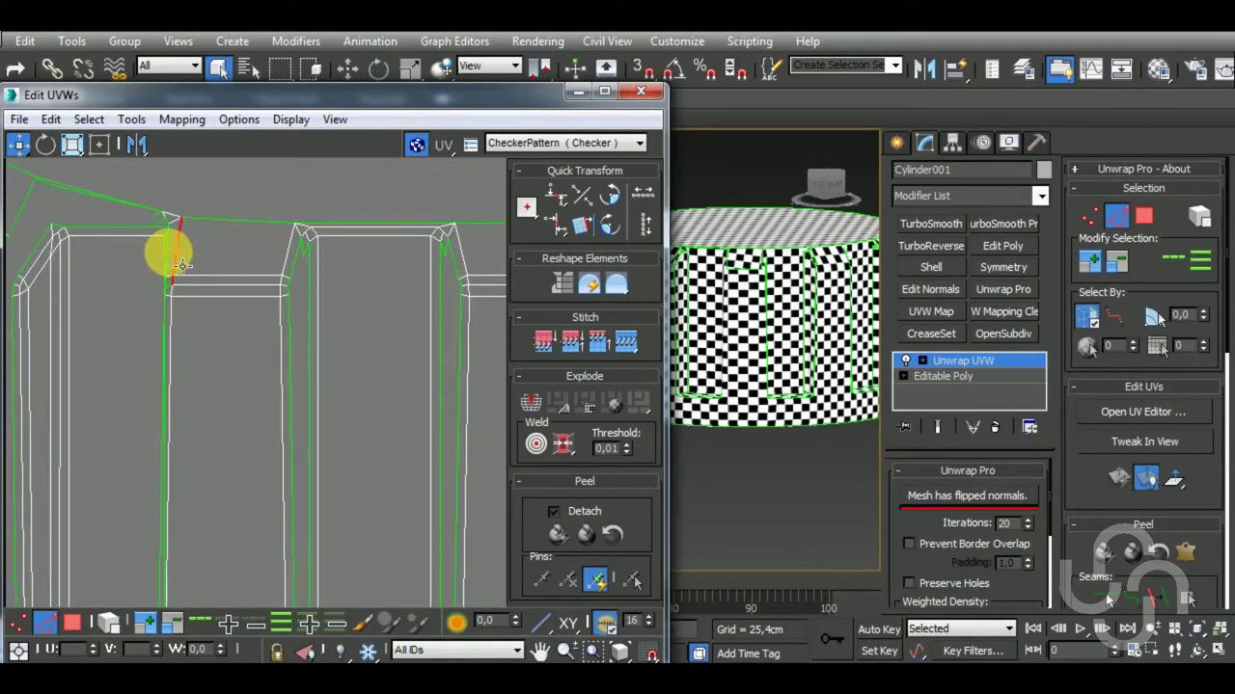
{"action": "key", "text": "shift+s"}
{"action": "key", "text": "ctrl+z"}
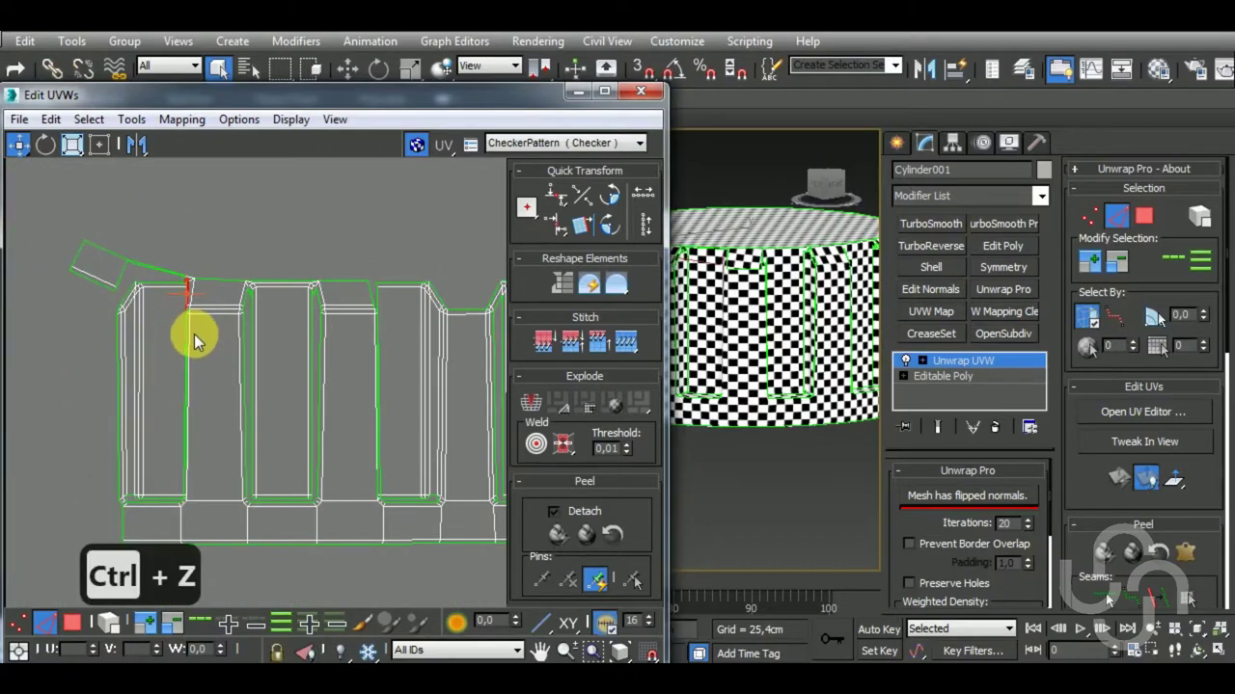
{"action": "left_click", "coordinate": [180, 343]}
{"action": "key", "text": "shift+s"}
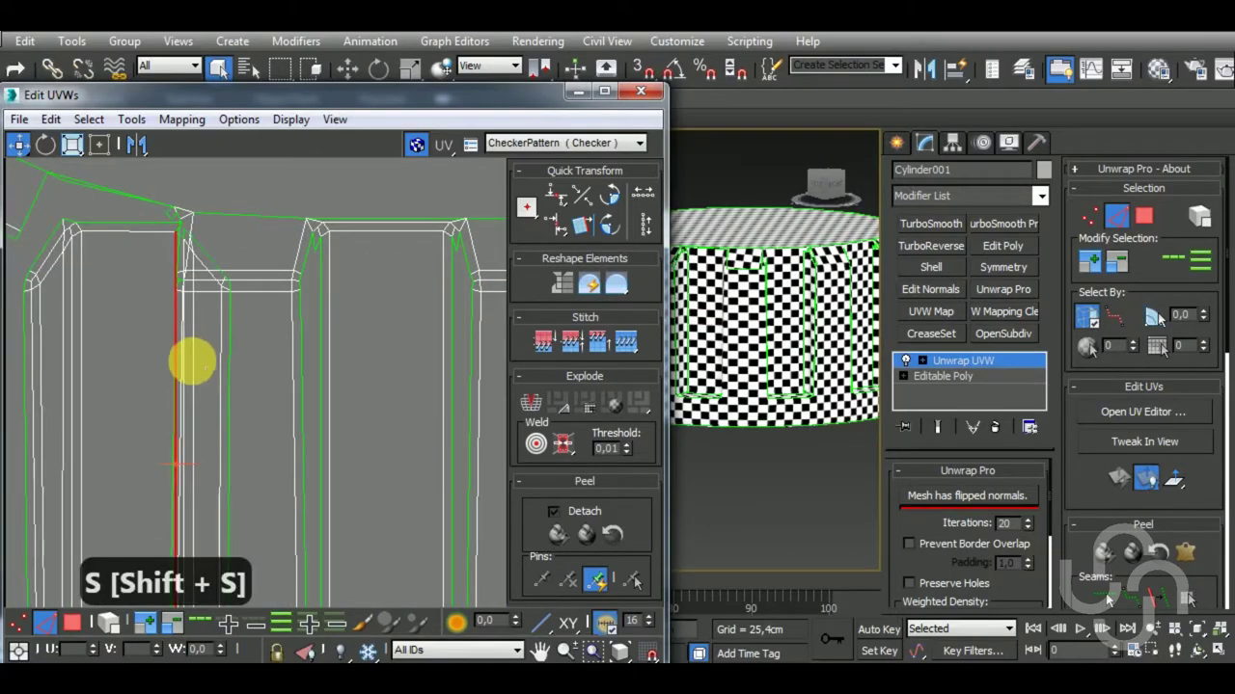
{"action": "scroll", "coordinate": [226, 344], "scroll_direction": "down", "scroll_amount": 2}
{"action": "scroll", "coordinate": [242, 342], "scroll_direction": "down", "scroll_amount": 2}
{"action": "key", "text": "ctrl+z"}
{"action": "key", "text": "ctrl+z"}
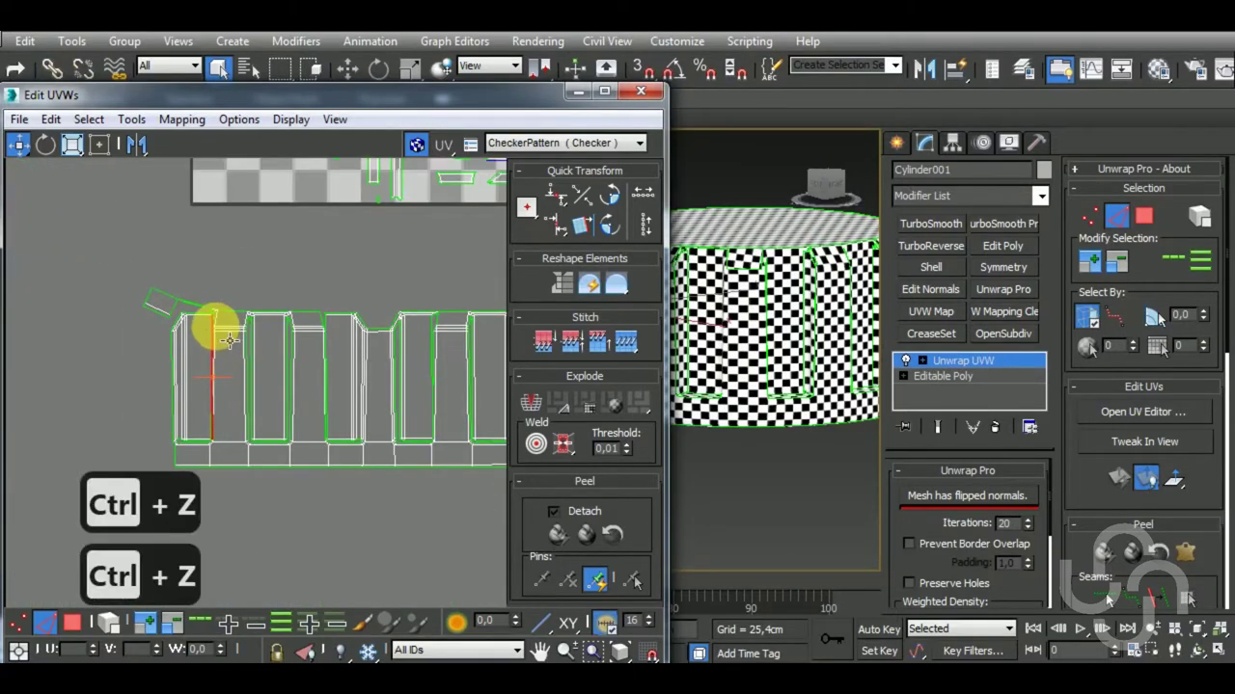
{"action": "key", "text": "ctrl+z"}
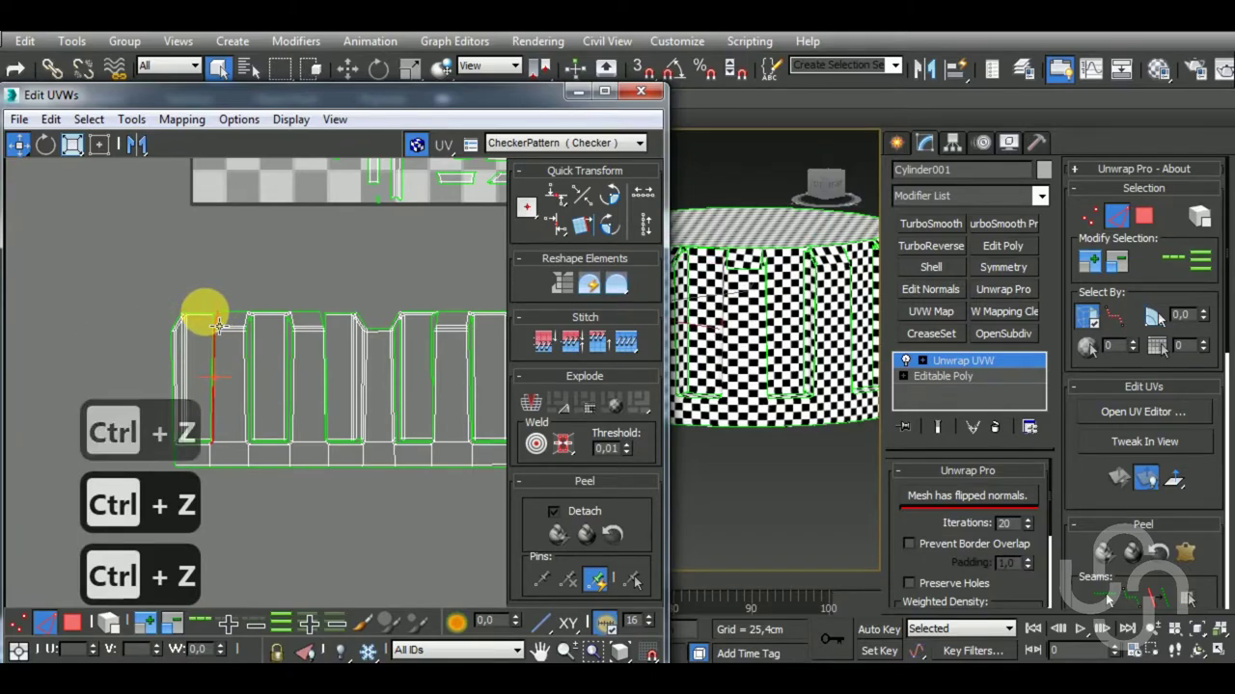
Try stitching another vertical pillar edge and undo the bad result.
{"action": "scroll", "coordinate": [256, 342], "scroll_direction": "up", "scroll_amount": 2}
{"action": "left_click", "coordinate": [231, 384]}
{"action": "scroll", "coordinate": [202, 367], "scroll_direction": "up", "scroll_amount": 3}
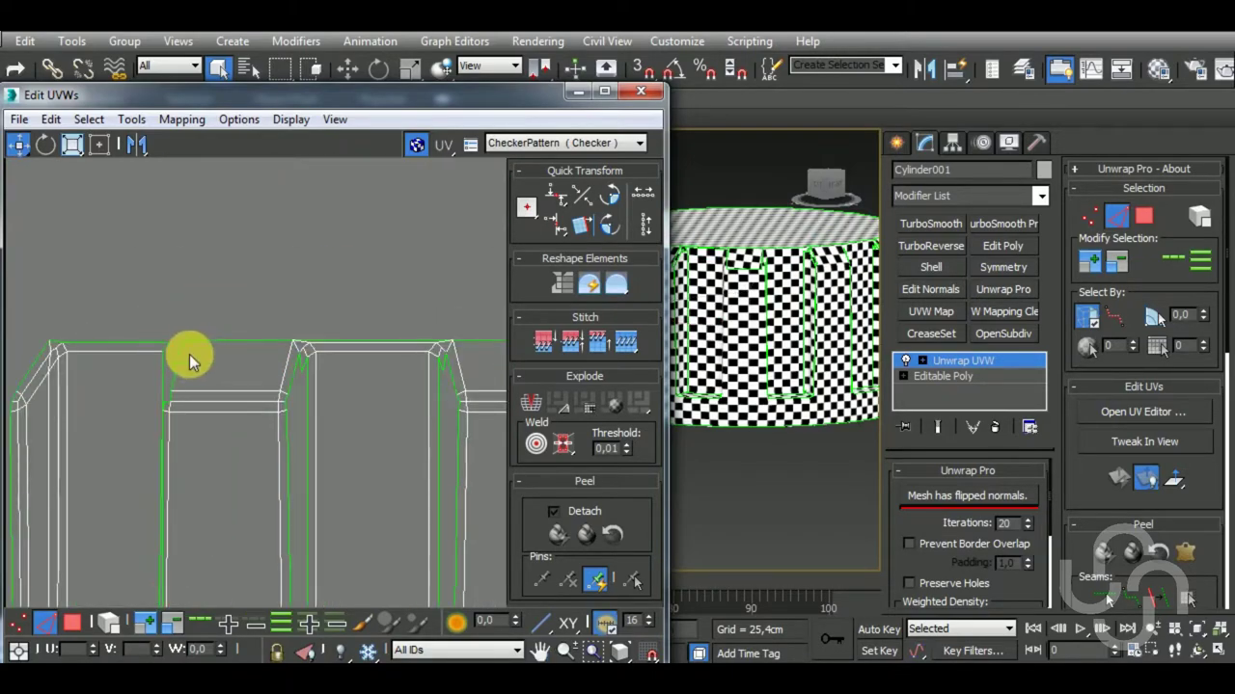
{"action": "scroll", "coordinate": [190, 358], "scroll_direction": "up", "scroll_amount": 2}
{"action": "key", "text": "shift+s"}
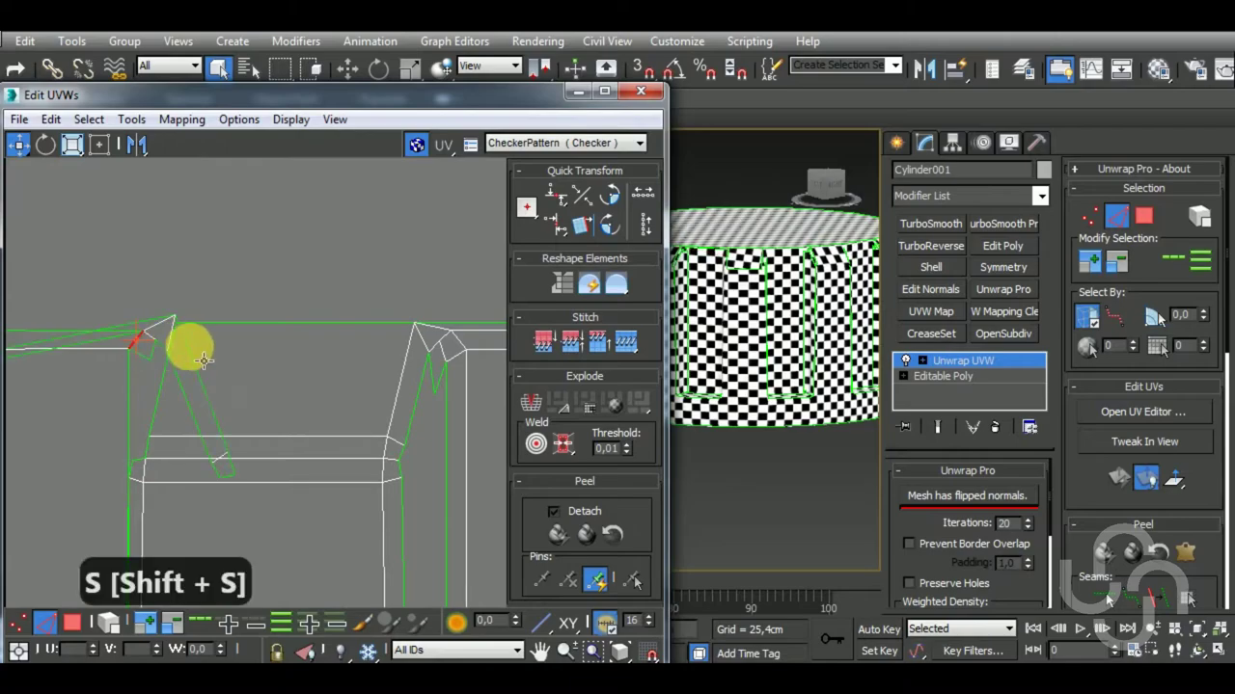
{"action": "scroll", "coordinate": [215, 336], "scroll_direction": "down", "scroll_amount": 3}
{"action": "key", "text": "ctrl+z"}
{"action": "scroll", "coordinate": [239, 346], "scroll_direction": "down", "scroll_amount": 2}
{"action": "scroll", "coordinate": [239, 345], "scroll_direction": "down", "scroll_amount": 1}
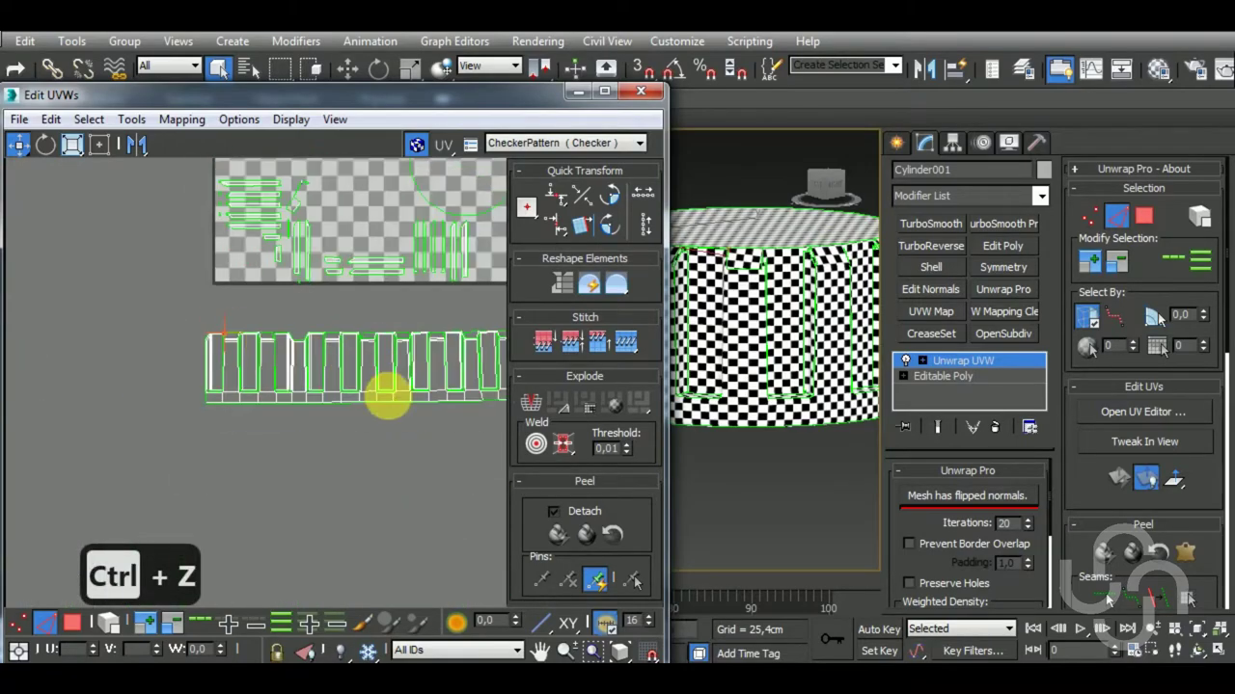
{"action": "scroll", "coordinate": [114, 413], "scroll_direction": "down", "scroll_amount": 2}
Select the pillar strip, orbit around the cap, enable Unwrap Pro's Prevent Border Overlap, and deselect.
{"action": "left_click_drag", "start_coordinate": [477, 501], "coordinate": [478, 503]}
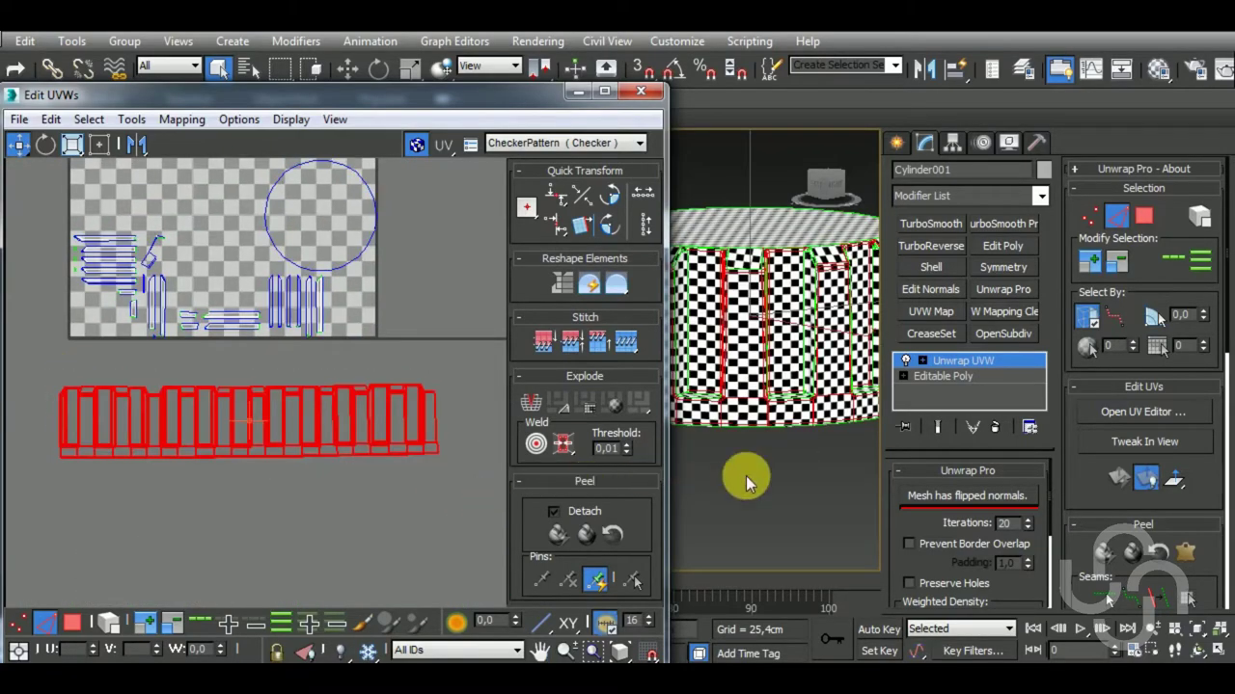
{"action": "left_click", "coordinate": [110, 624]}
{"action": "left_click", "coordinate": [72, 622]}
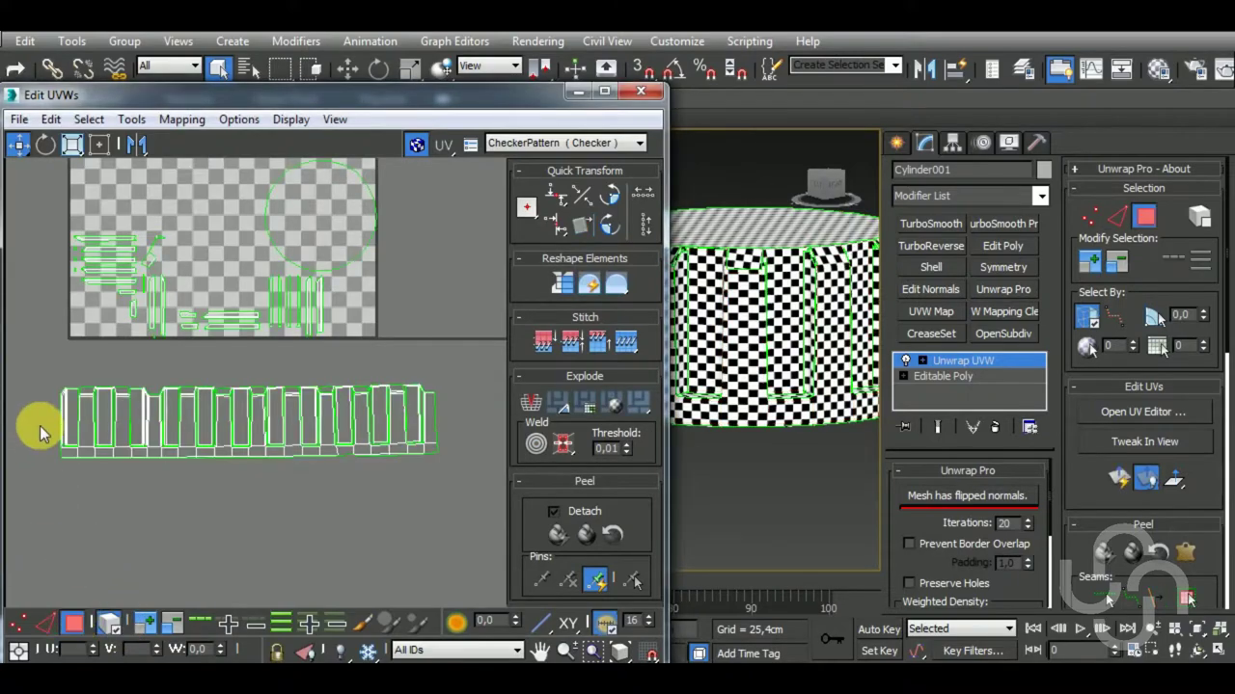
{"action": "middle_click_drag", "start_coordinate": [828, 469], "coordinate": [834, 504], "text": "alt"}
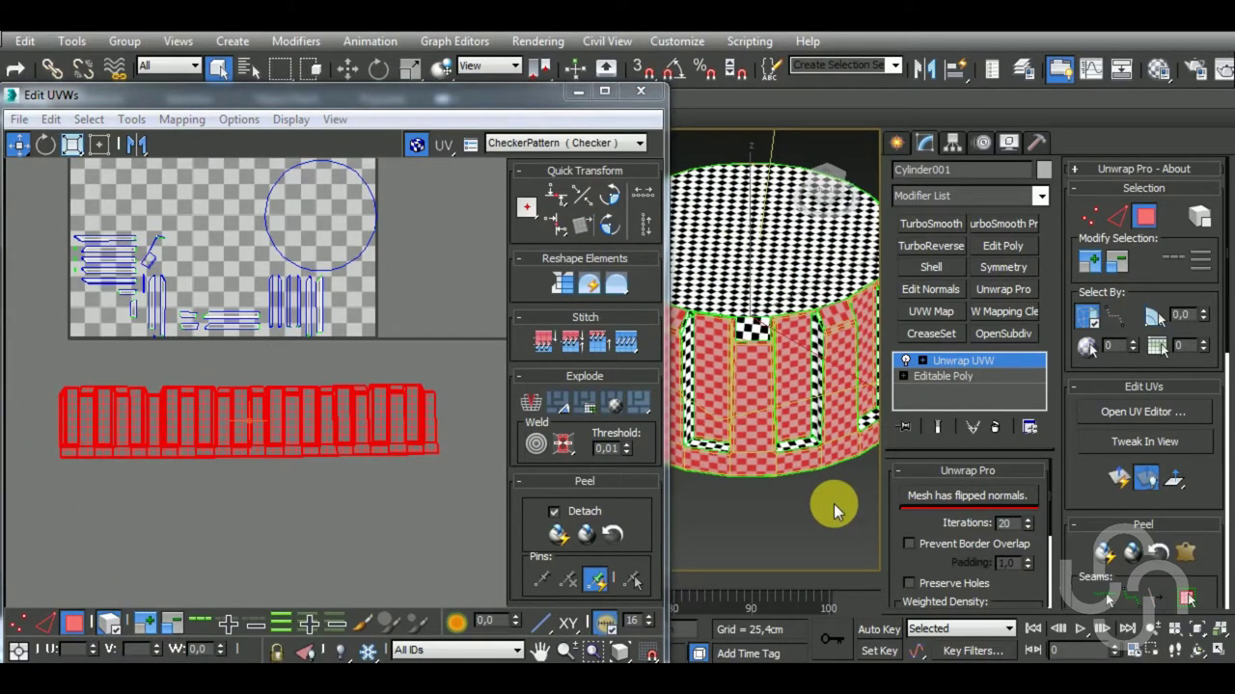
{"action": "mouse_move", "coordinate": [833, 503]}
{"action": "middle_mouse_down", "text": "alt"}
{"action": "mouse_move", "coordinate": [948, 473]}
{"action": "mouse_move", "coordinate": [1191, 482]}
{"action": "middle_mouse_up", "text": "alt"}
{"action": "mouse_move", "coordinate": [511, 519]}
{"action": "middle_mouse_down"}
{"action": "mouse_move", "coordinate": [383, 529]}
{"action": "mouse_move", "coordinate": [439, 529]}
{"action": "middle_mouse_up"}
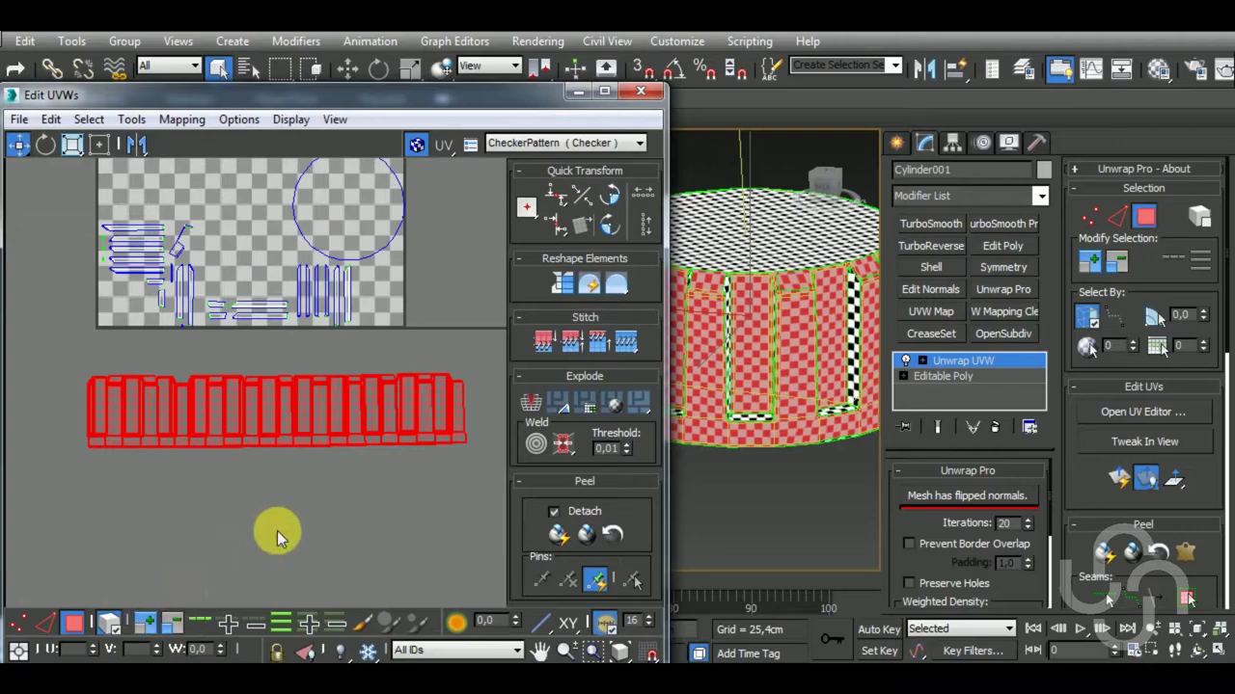
{"action": "left_click", "coordinate": [913, 546]}
{"action": "middle_click_drag", "start_coordinate": [403, 519], "coordinate": [373, 522]}
{"action": "left_click", "coordinate": [351, 505]}
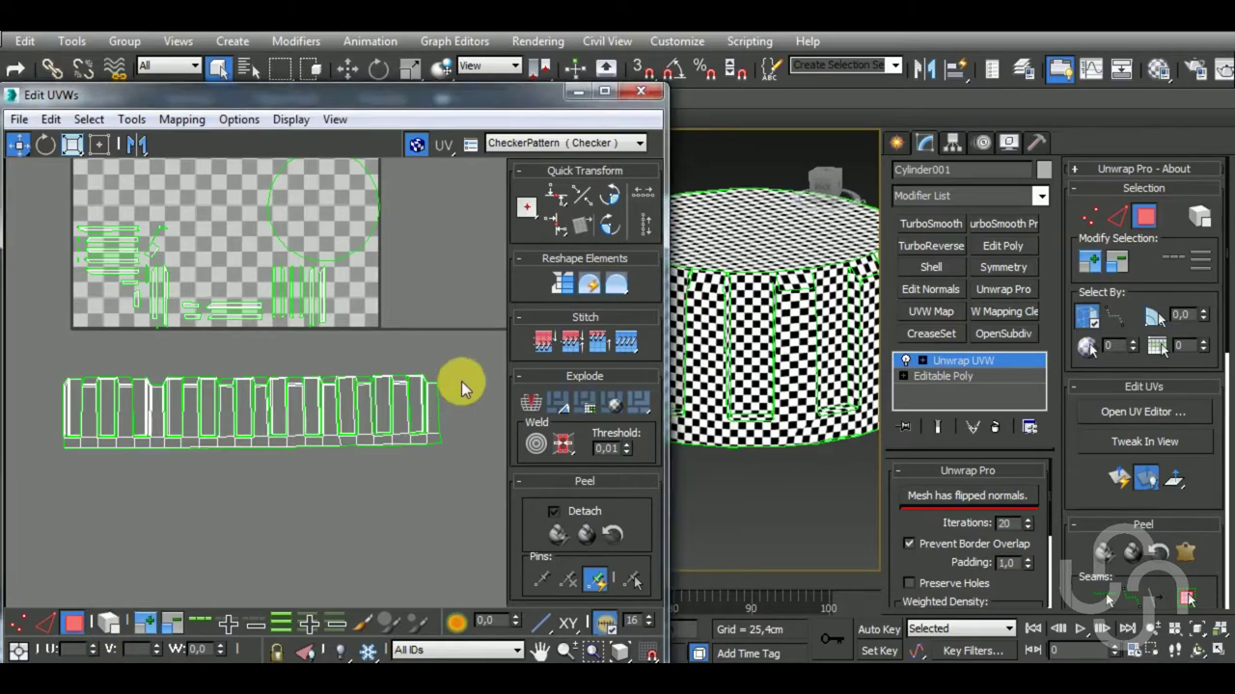
Select the right half of the pillar strip, re-run Unwrap Pro's Unwrap on it, then deselect.
{"action": "left_click_drag", "start_coordinate": [304, 470], "coordinate": [333, 439]}
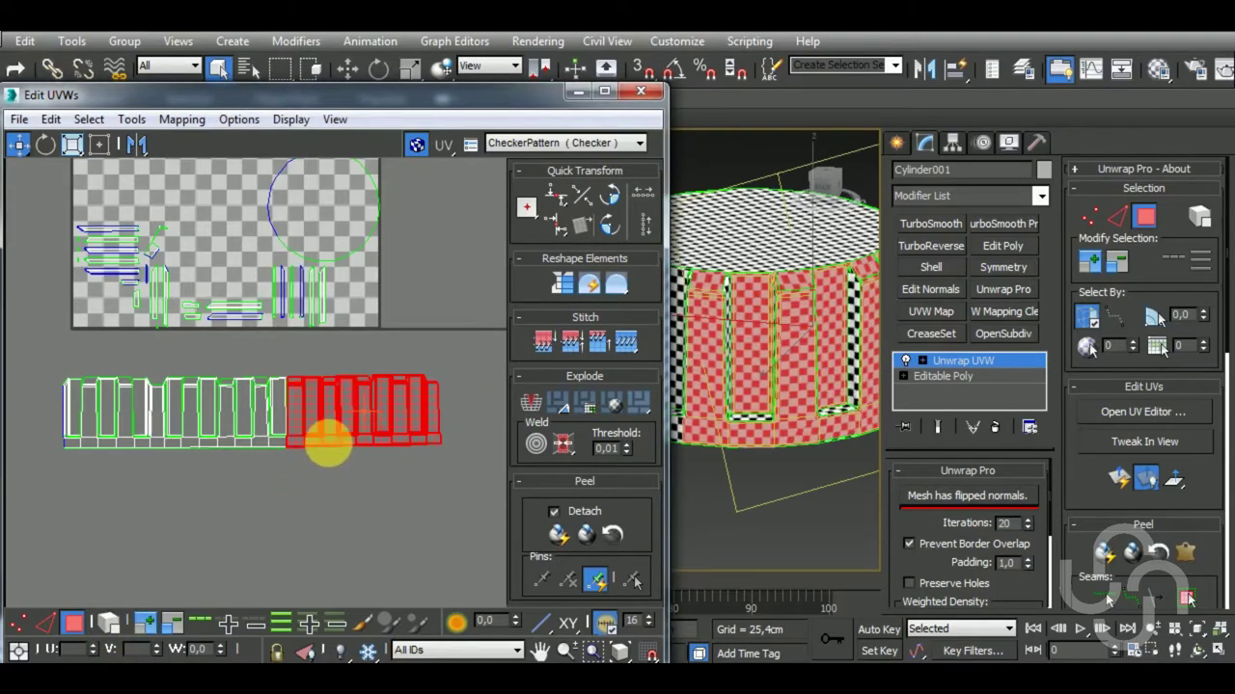
{"action": "scroll", "coordinate": [304, 415], "scroll_direction": "up", "scroll_amount": 3}
{"action": "scroll", "coordinate": [314, 400], "scroll_direction": "down", "scroll_amount": 2}
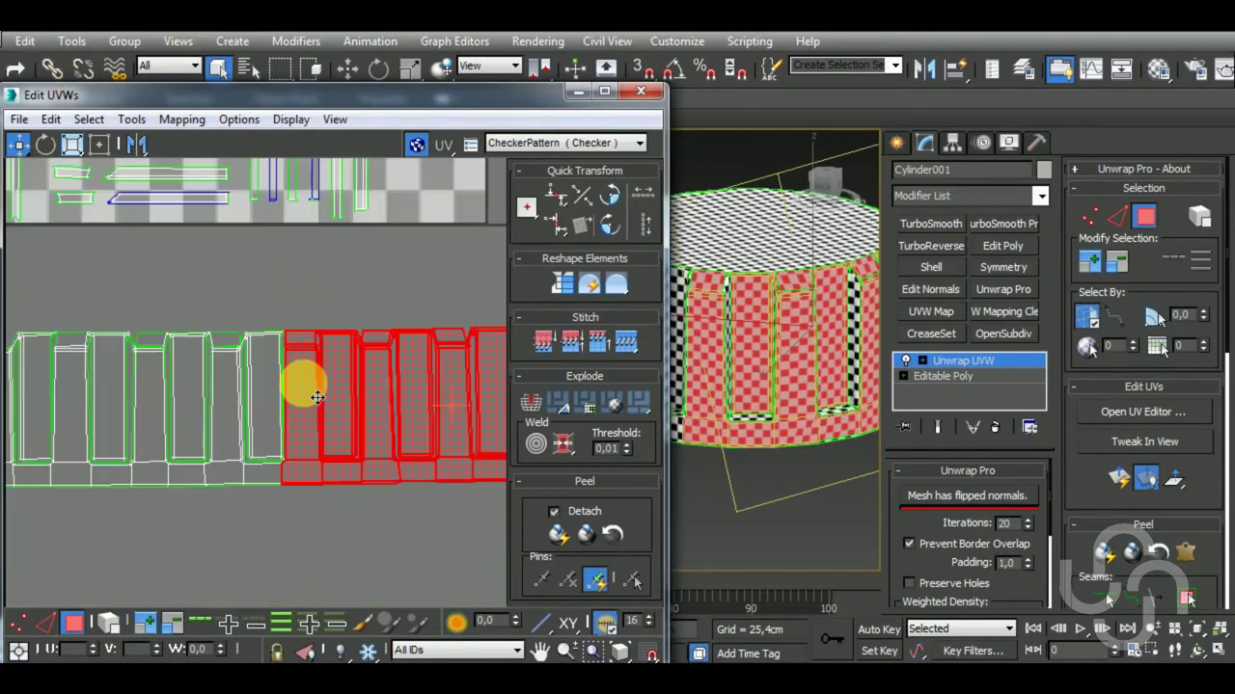
{"action": "scroll", "coordinate": [304, 391], "scroll_direction": "down", "scroll_amount": 1}
{"action": "scroll", "coordinate": [312, 391], "scroll_direction": "down", "scroll_amount": 1}
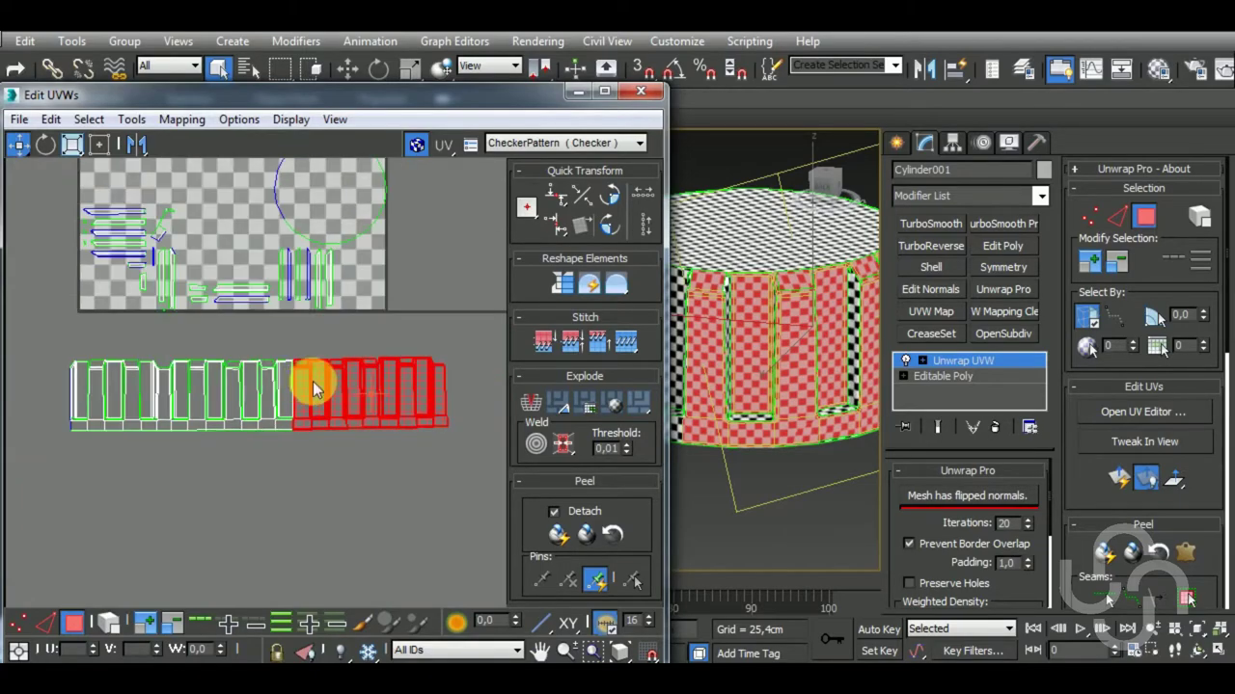
{"action": "right_click", "coordinate": [307, 425]}
{"action": "left_click", "coordinate": [328, 397]}
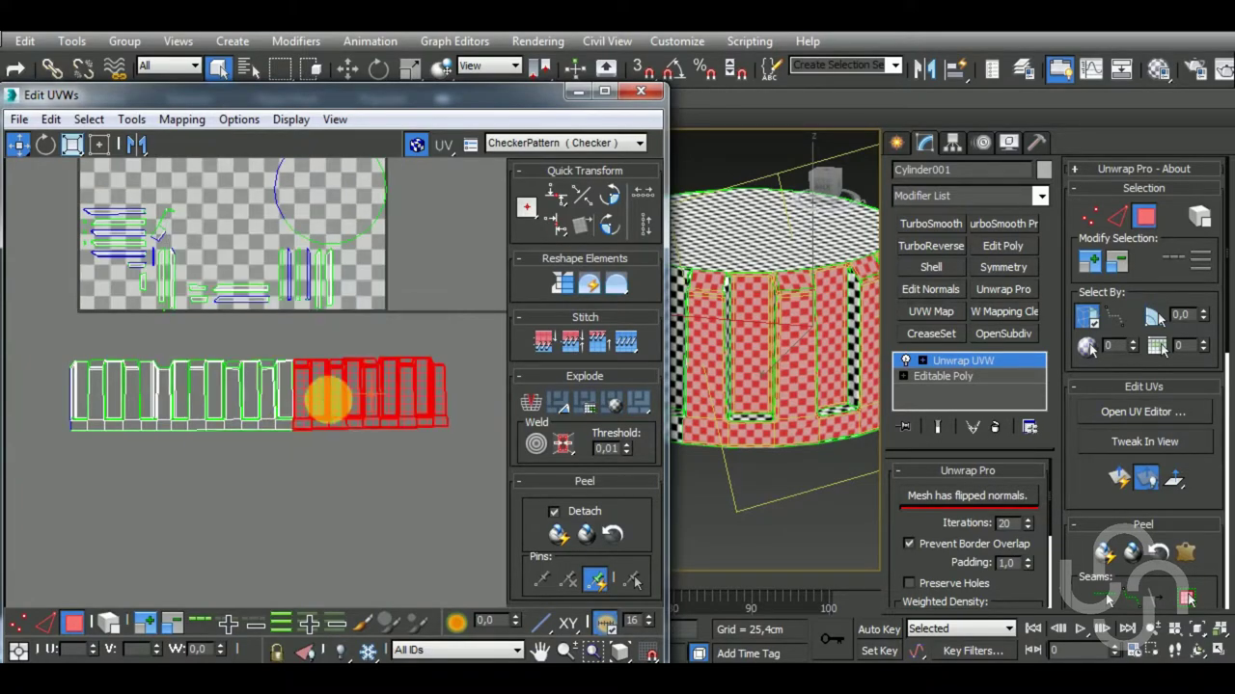
{"action": "left_click", "coordinate": [964, 496]}
{"action": "left_click", "coordinate": [958, 497]}
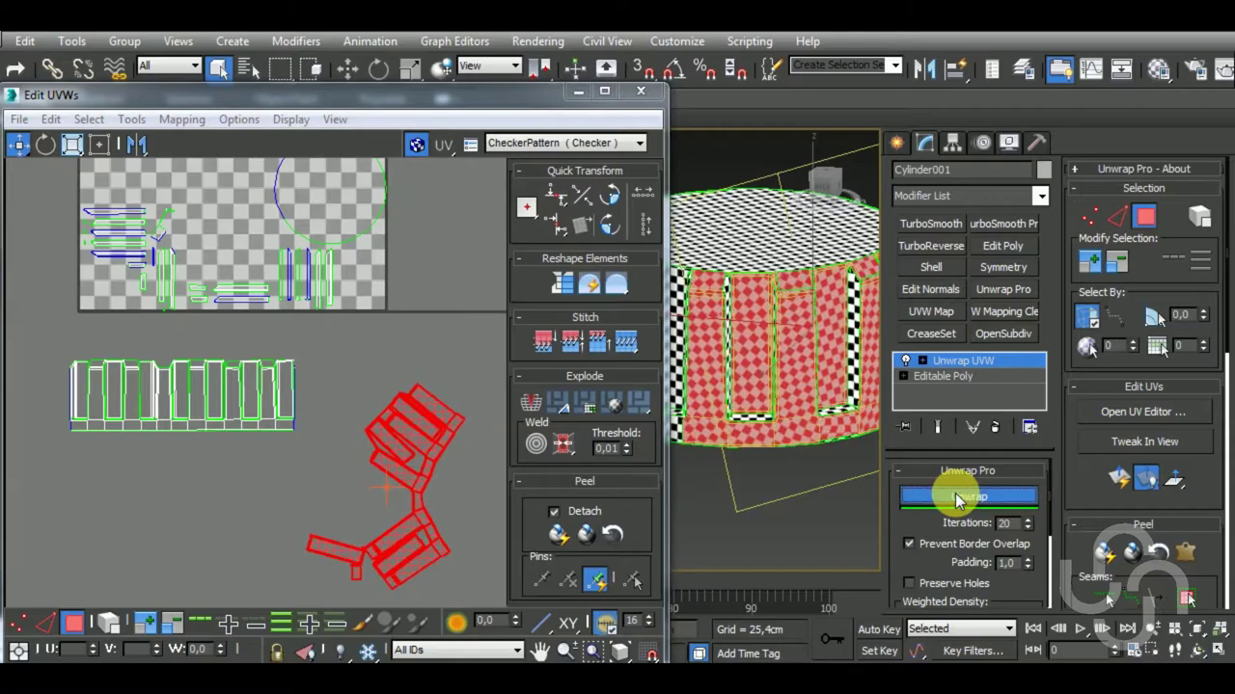
{"action": "left_click", "coordinate": [958, 497]}
{"action": "left_click", "coordinate": [463, 496]}
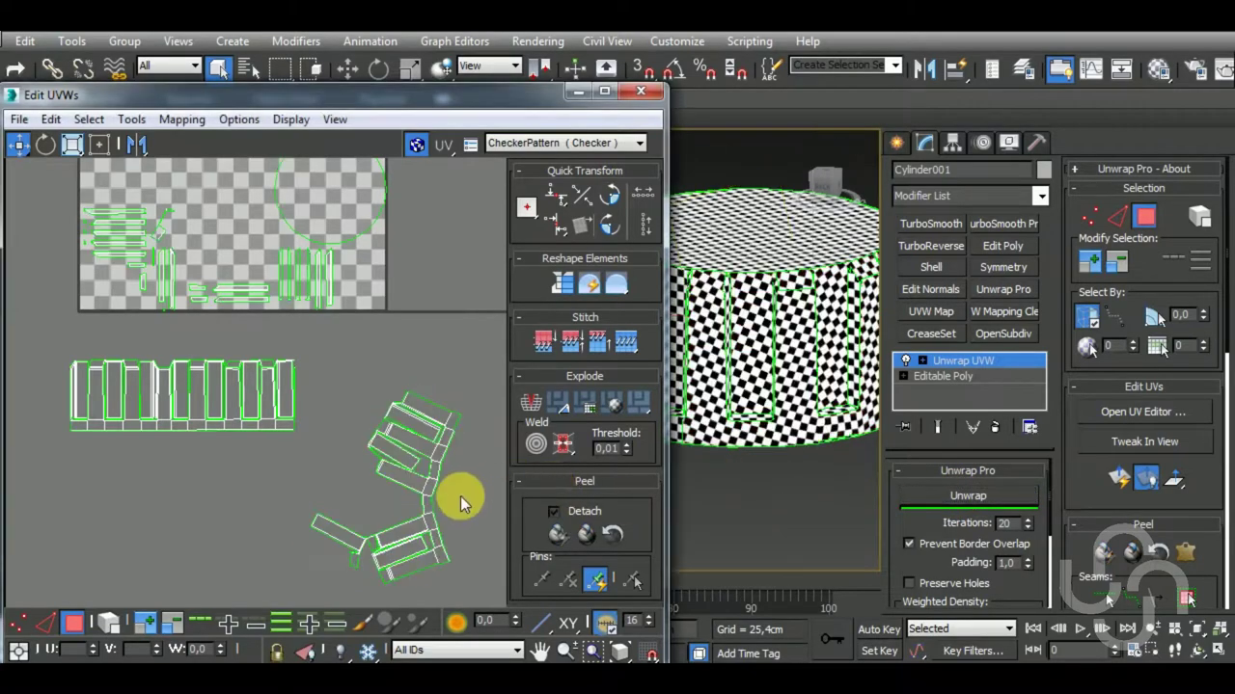
{"action": "scroll", "coordinate": [377, 454], "scroll_direction": "up", "scroll_amount": 1}
{"action": "scroll", "coordinate": [333, 502], "scroll_direction": "up", "scroll_amount": 3}
Stitch the first half-shell seam edges in Edge mode and relax the joined shells.
{"action": "left_click", "coordinate": [44, 623]}
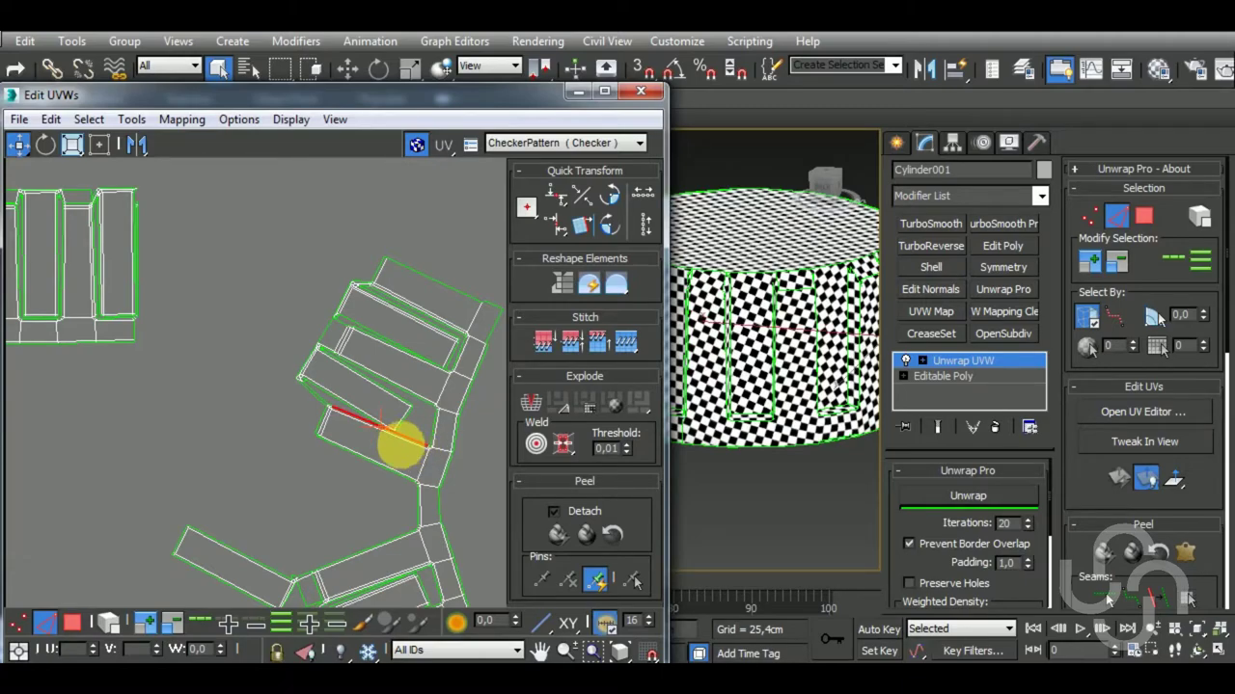
{"action": "key", "text": "shift+s"}
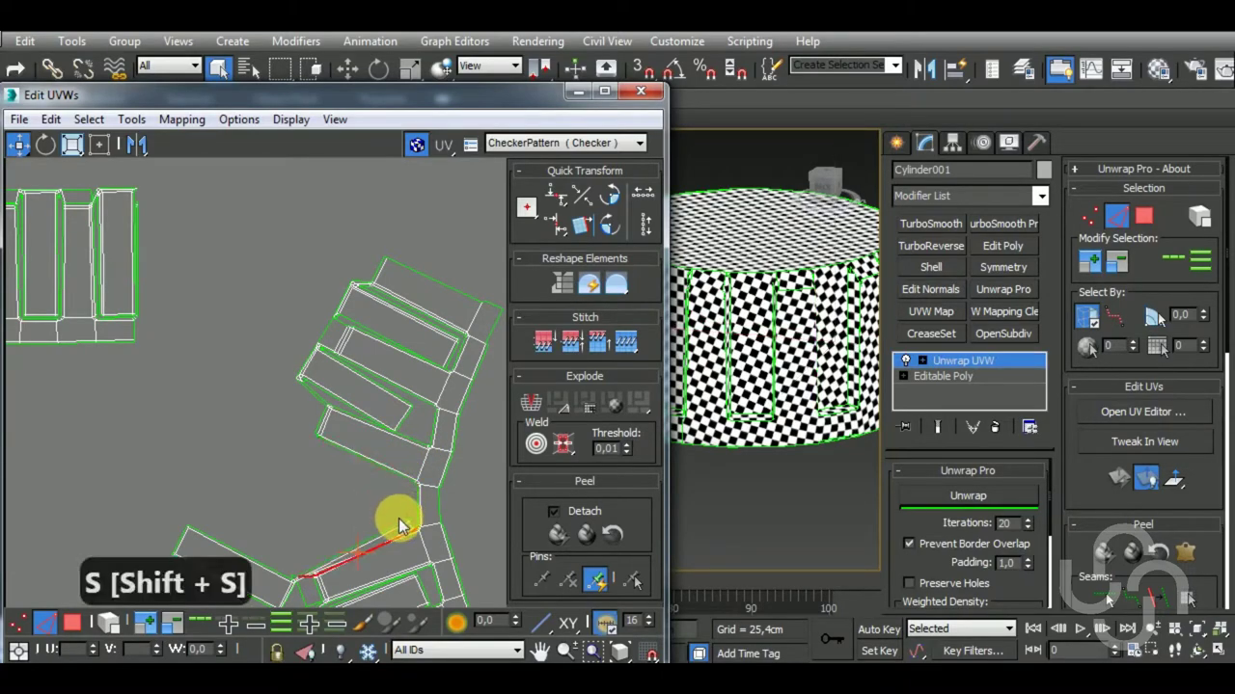
{"action": "key", "text": "shift+s"}
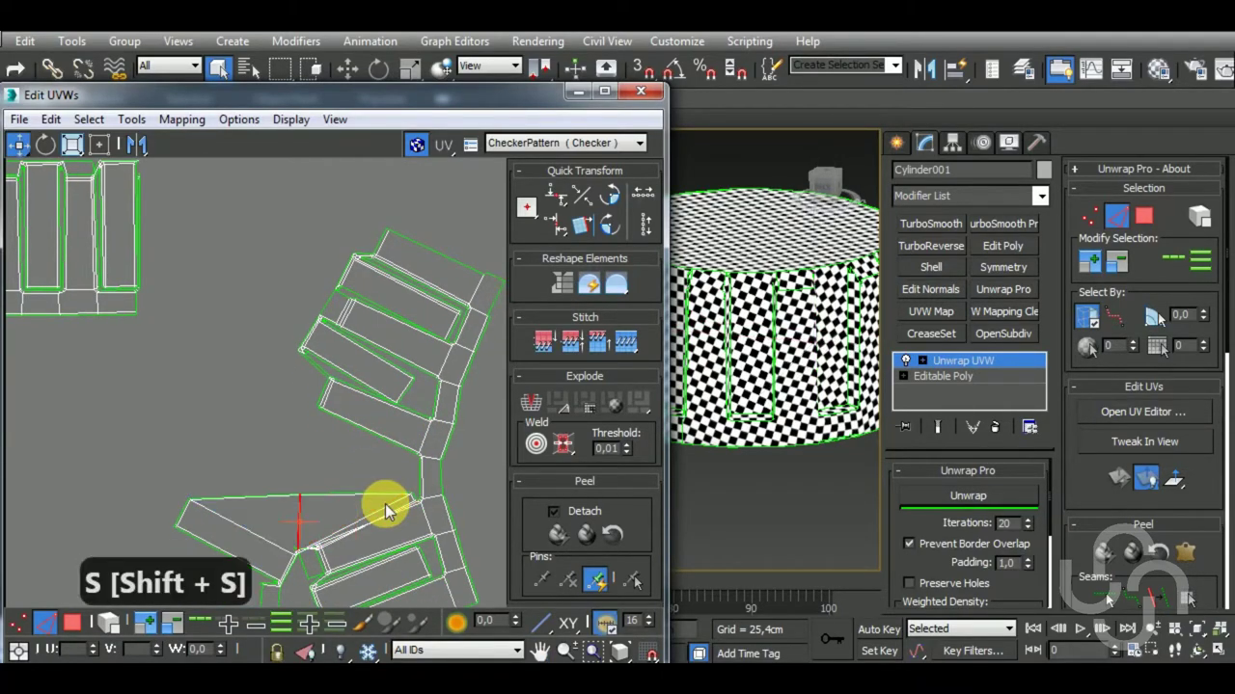
{"action": "left_click", "coordinate": [391, 491]}
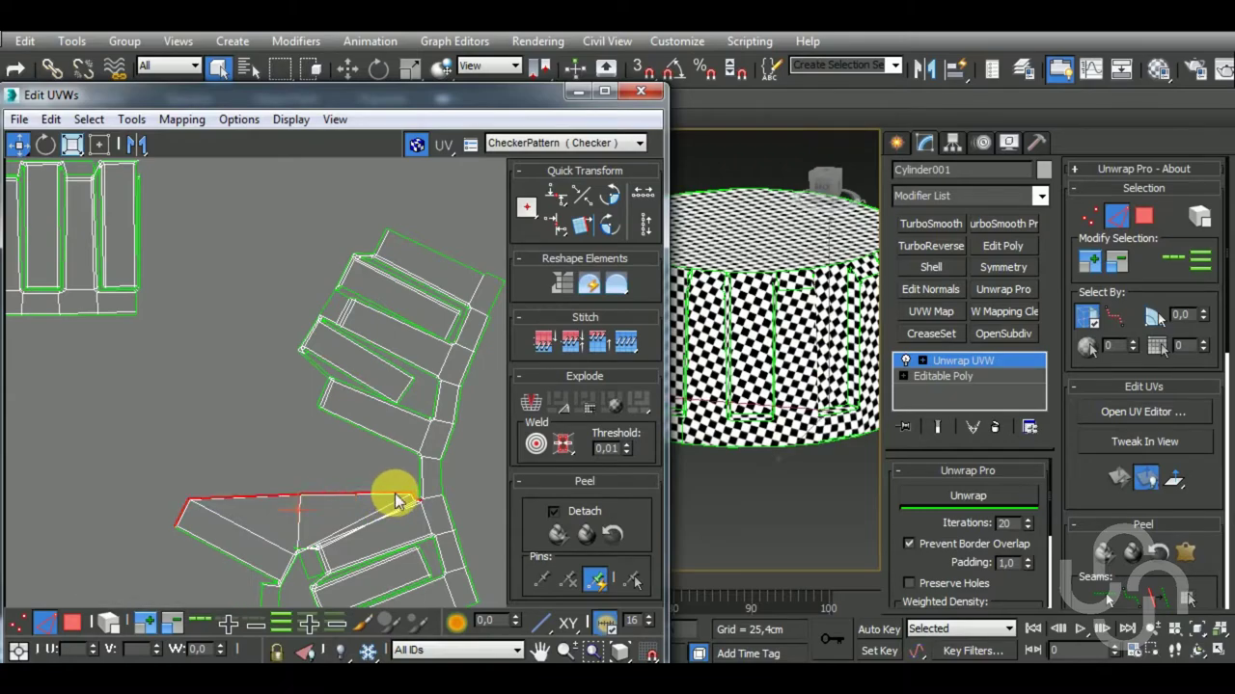
{"action": "key", "text": "shift+s"}
{"action": "scroll", "coordinate": [394, 493], "scroll_direction": "down", "scroll_amount": 3}
{"action": "scroll", "coordinate": [410, 461], "scroll_direction": "down", "scroll_amount": 2}
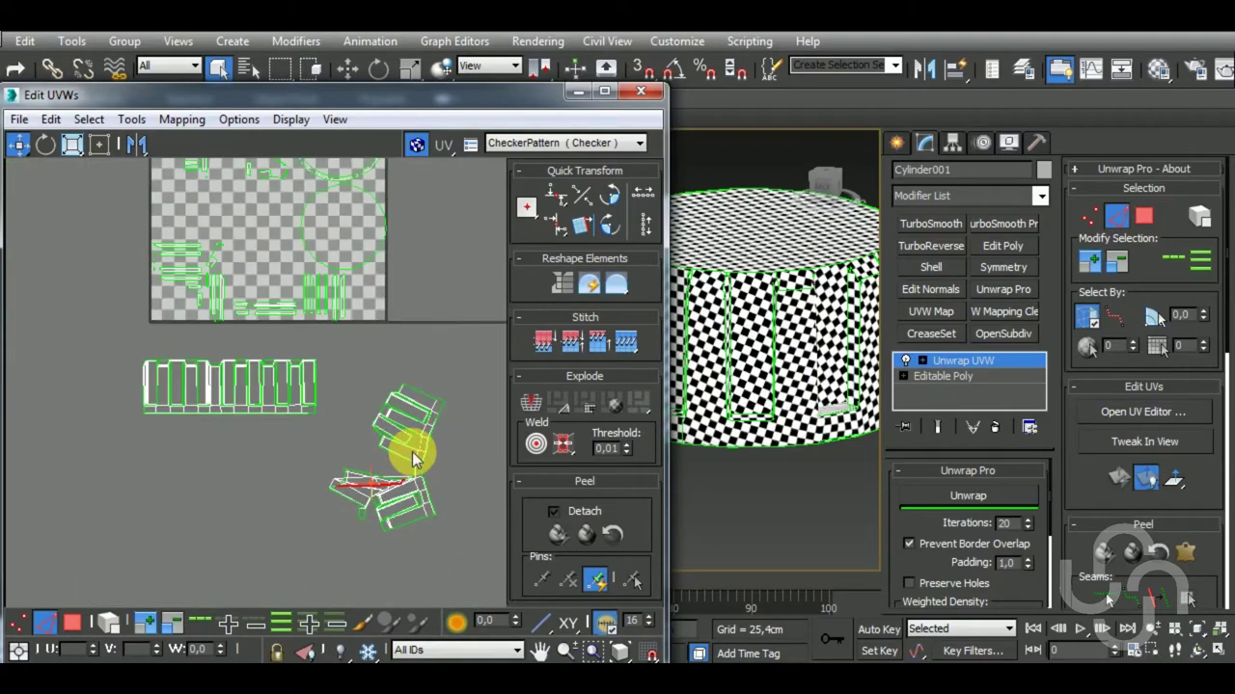
{"action": "left_click", "coordinate": [410, 492]}
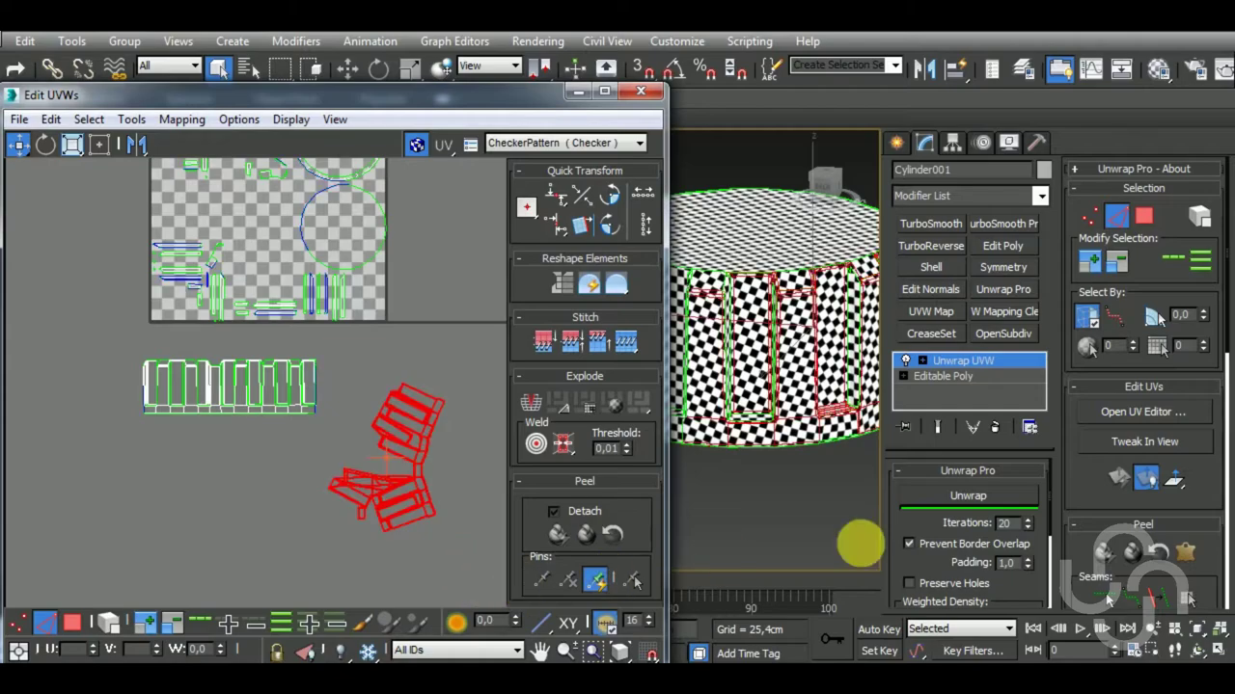
{"action": "left_click", "coordinate": [986, 496]}
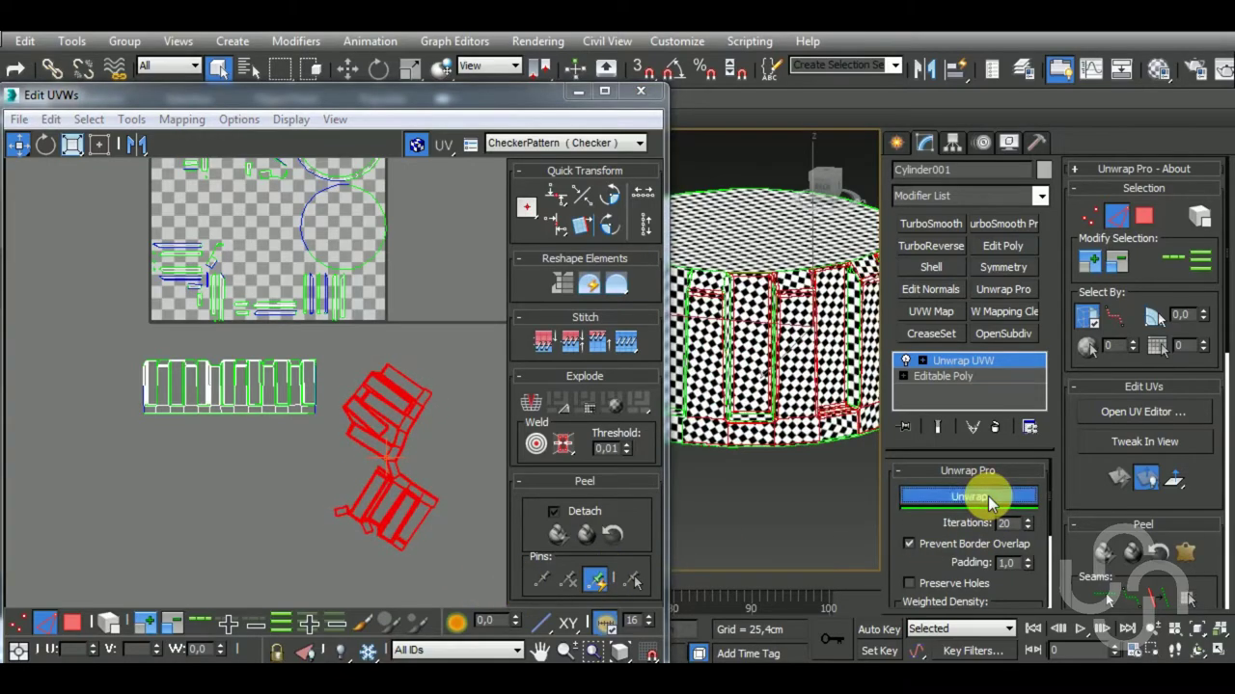
{"action": "scroll", "coordinate": [396, 444], "scroll_direction": "up", "scroll_amount": 3}
Stitch the middle shell's seam edges, including the short seams and the long diagonal edge.
{"action": "left_click", "coordinate": [400, 417]}
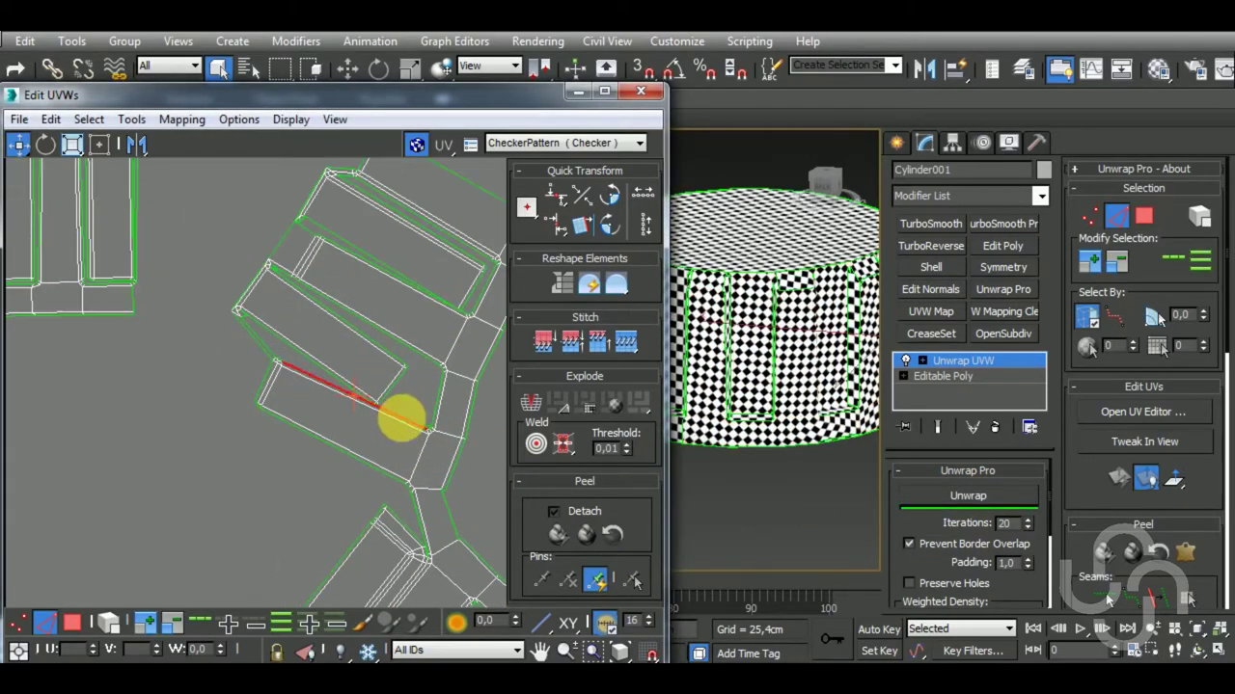
{"action": "key", "text": "shift+s"}
{"action": "left_click", "coordinate": [410, 404]}
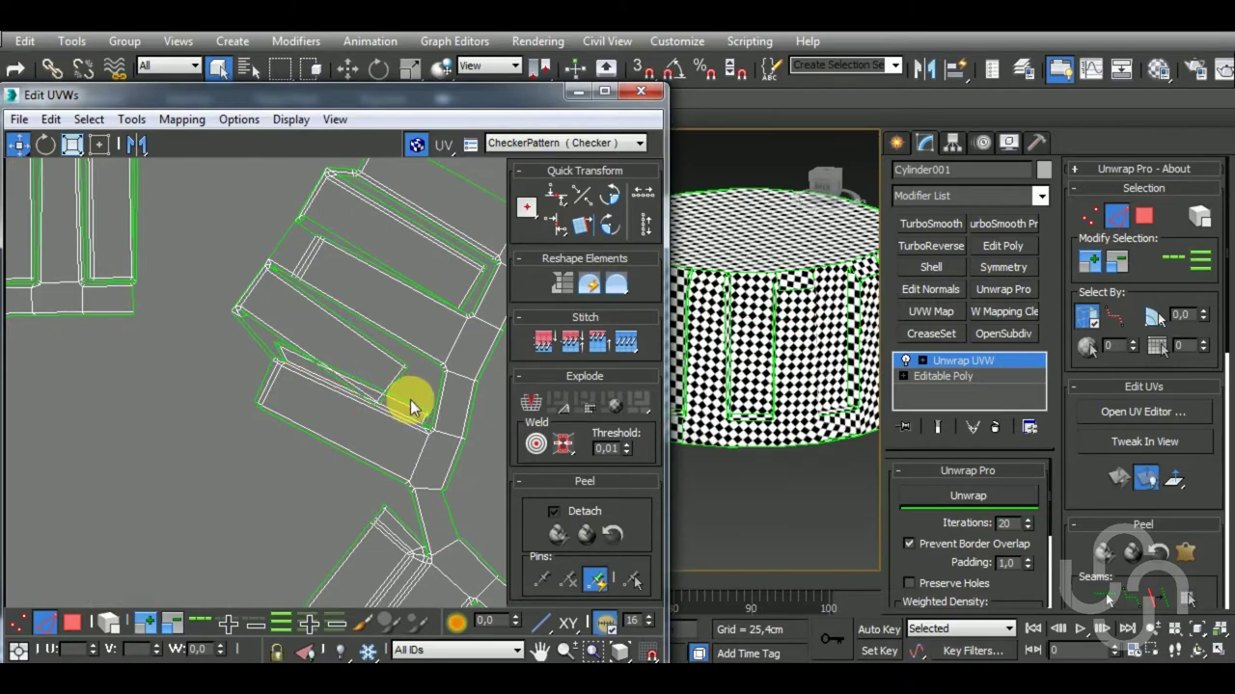
{"action": "left_click", "coordinate": [418, 408]}
{"action": "key", "text": "shift+s"}
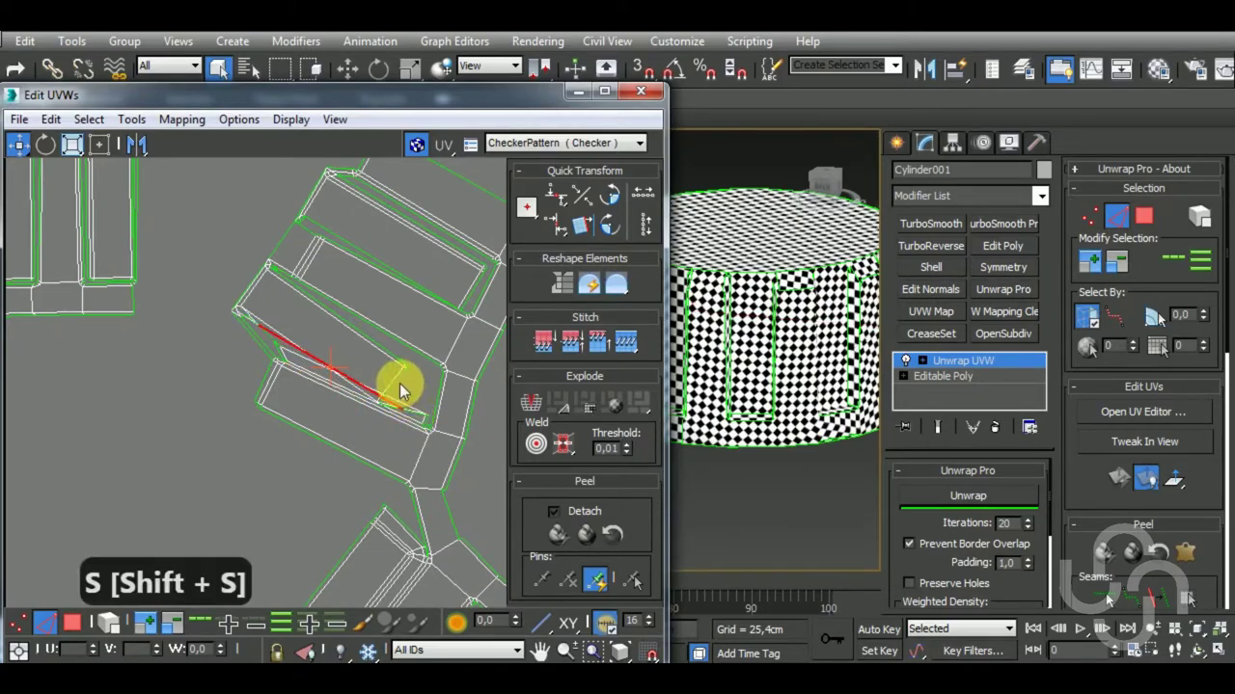
{"action": "key", "text": "shift+s"}
{"action": "left_click", "coordinate": [407, 365]}
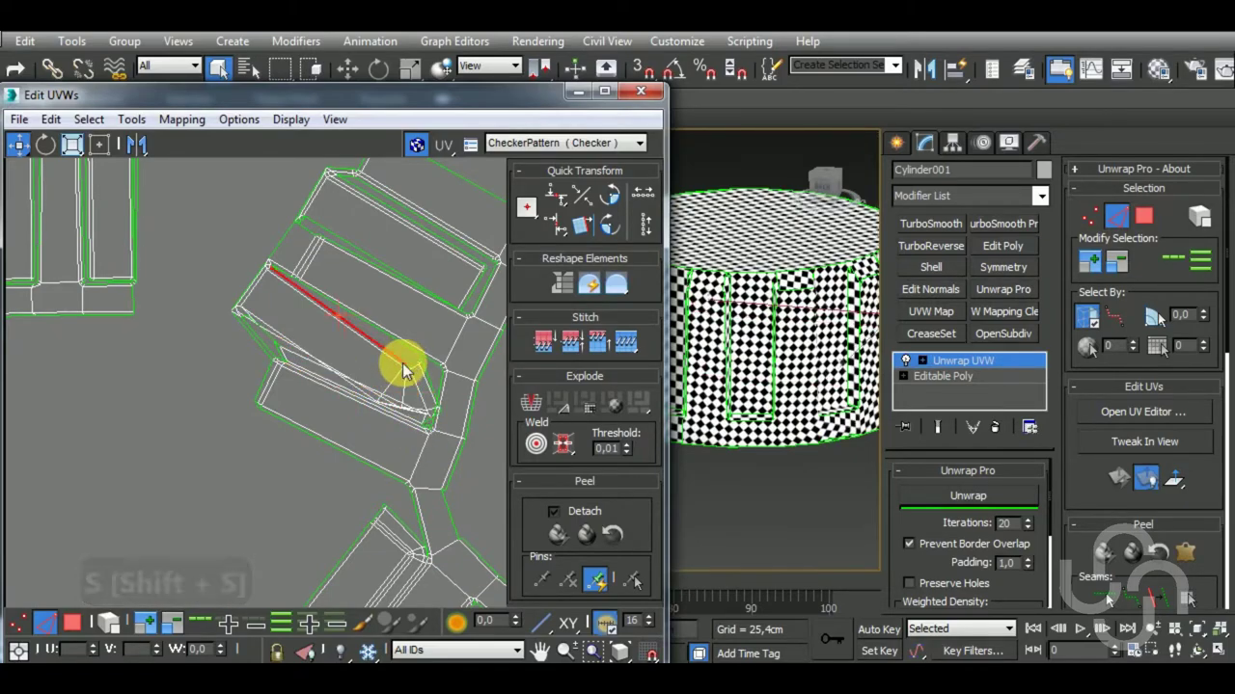
{"action": "key", "text": "shift+s"}
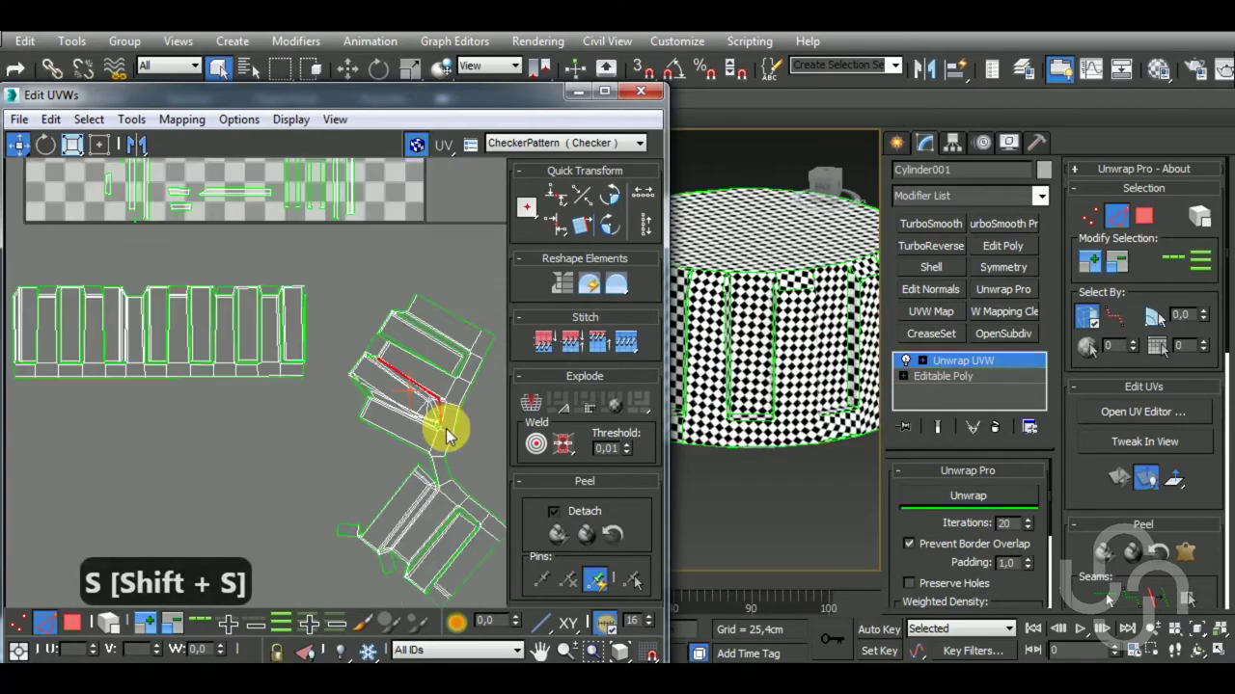
{"action": "scroll", "coordinate": [408, 380], "scroll_direction": "down", "scroll_amount": 2}
{"action": "scroll", "coordinate": [434, 494], "scroll_direction": "up", "scroll_amount": 2}
{"action": "scroll", "coordinate": [435, 494], "scroll_direction": "down", "scroll_amount": 2}
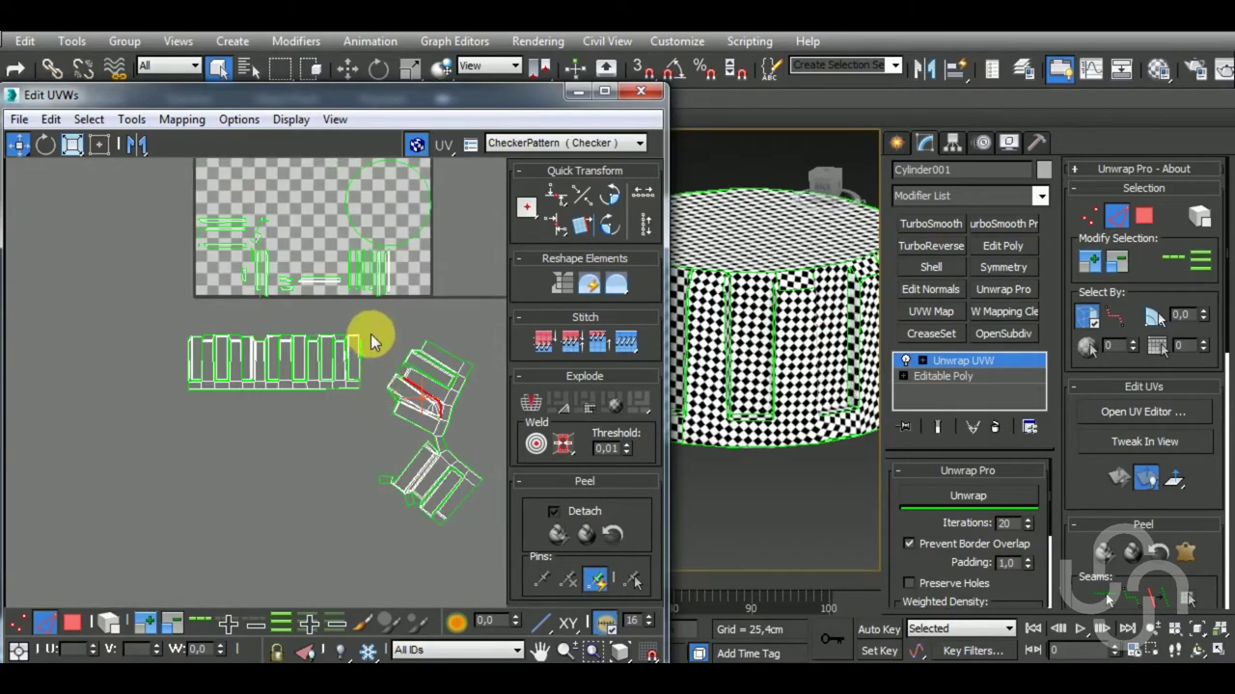
Marquee-select the two right-hand strip shells, re-unwrap them, and clear the selection.
{"action": "left_click_drag", "start_coordinate": [373, 337], "coordinate": [490, 556]}
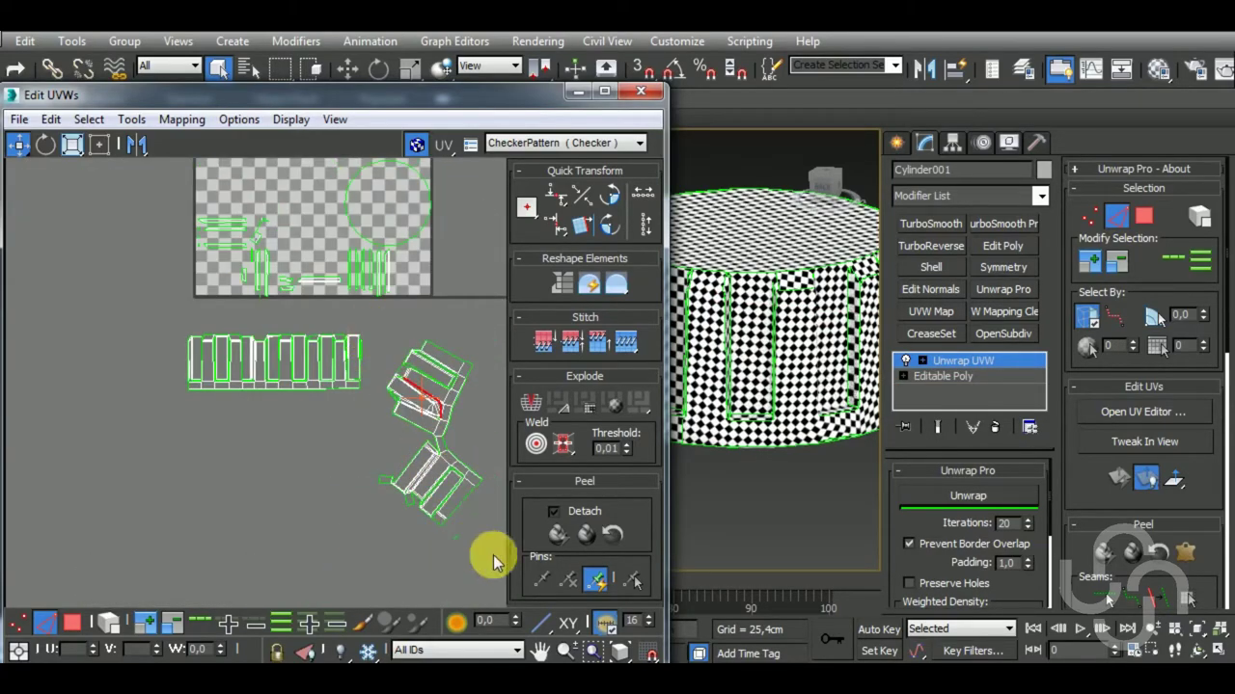
{"action": "left_click", "coordinate": [1002, 497]}
{"action": "left_click", "coordinate": [449, 439]}
{"action": "scroll", "coordinate": [436, 434], "scroll_direction": "up", "scroll_amount": 3}
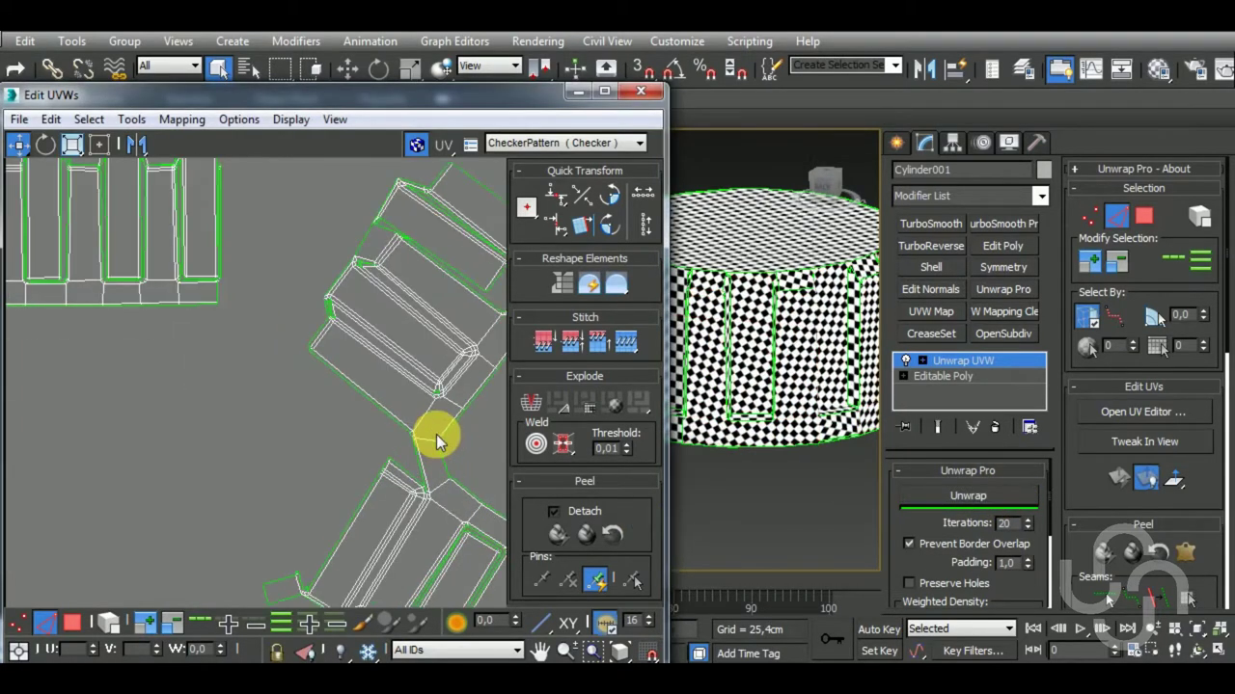
{"action": "scroll", "coordinate": [326, 518], "scroll_direction": "up", "scroll_amount": 2}
{"action": "scroll", "coordinate": [355, 377], "scroll_direction": "up", "scroll_amount": 2}
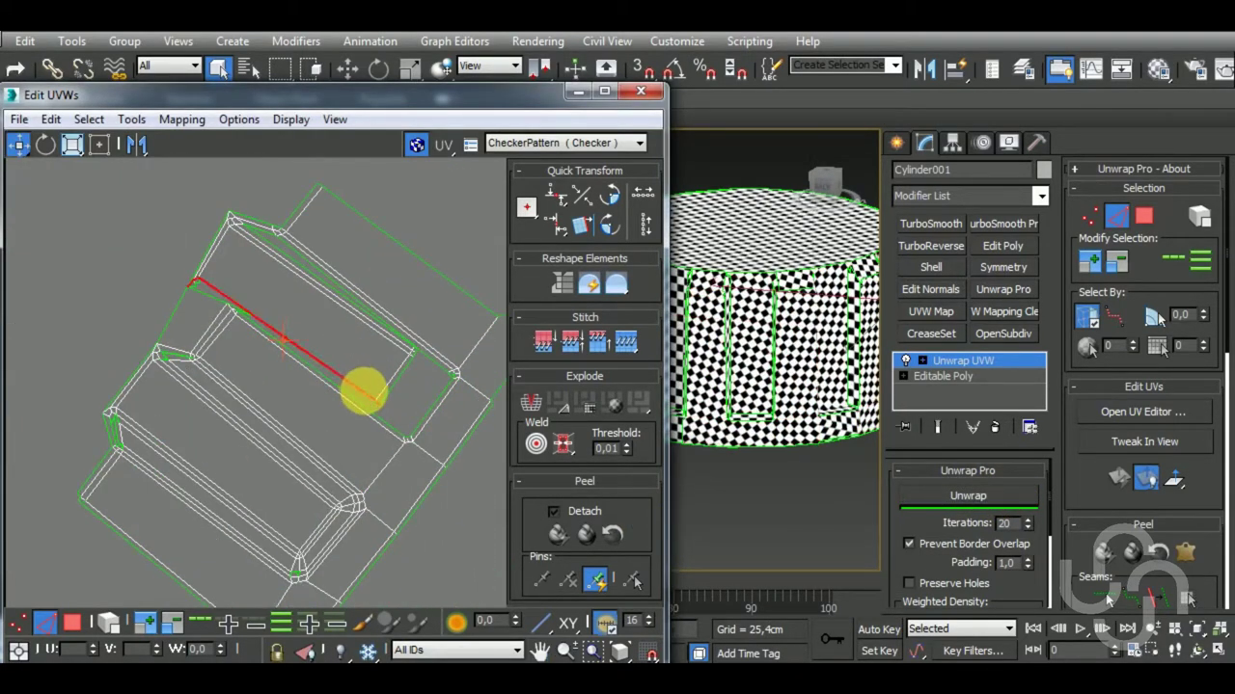
Stitch the remaining long and short seam edges, undoing one wrong stitch.
{"action": "key", "text": "shift+s"}
{"action": "left_click", "coordinate": [395, 384]}
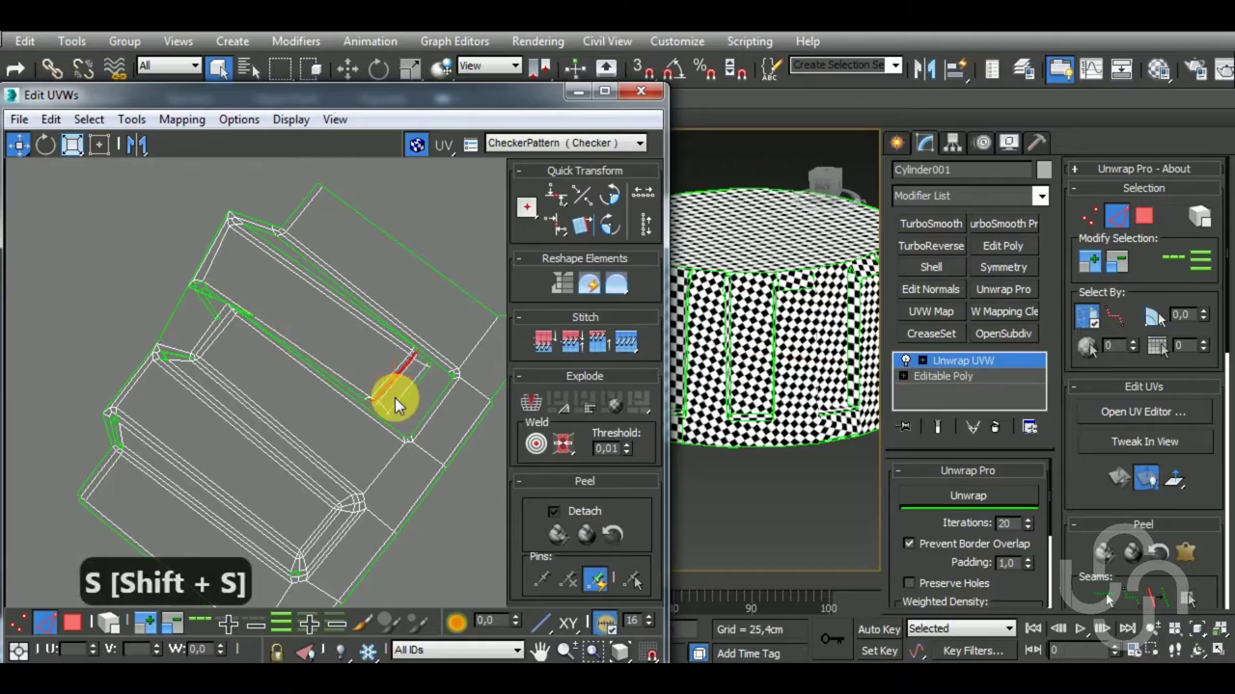
{"action": "left_click", "coordinate": [401, 401]}
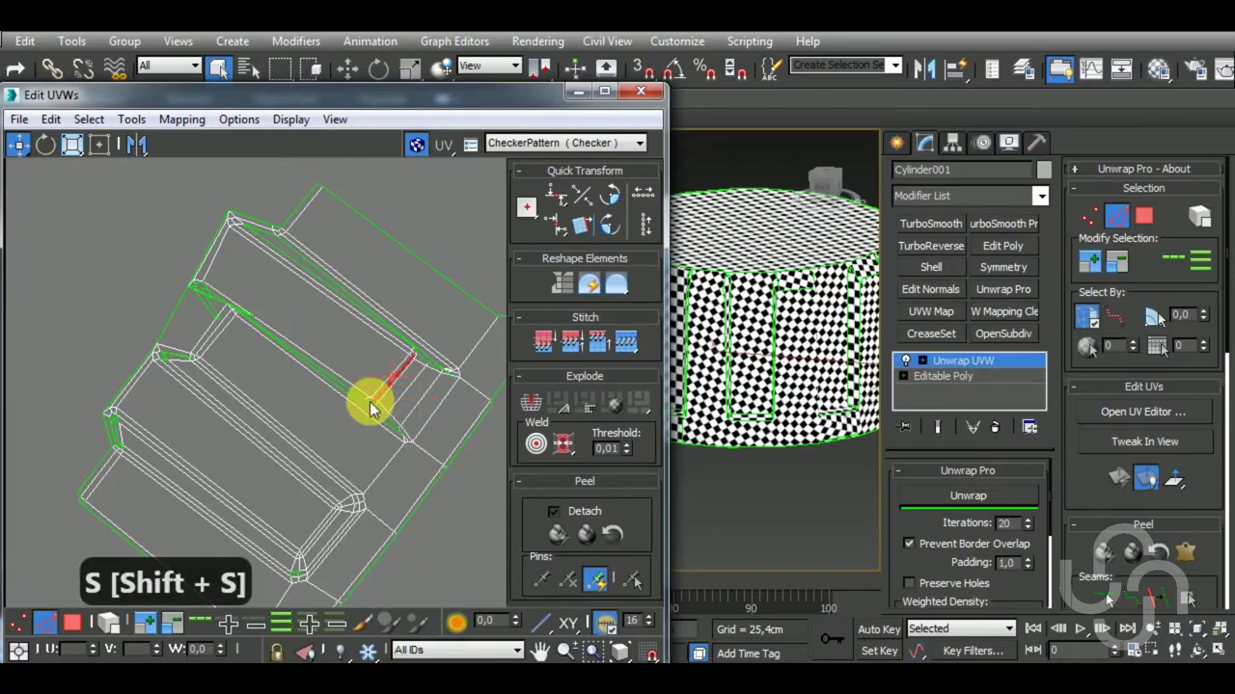
{"action": "left_click", "coordinate": [364, 396]}
{"action": "key", "text": "shift+s"}
{"action": "left_click", "coordinate": [429, 354]}
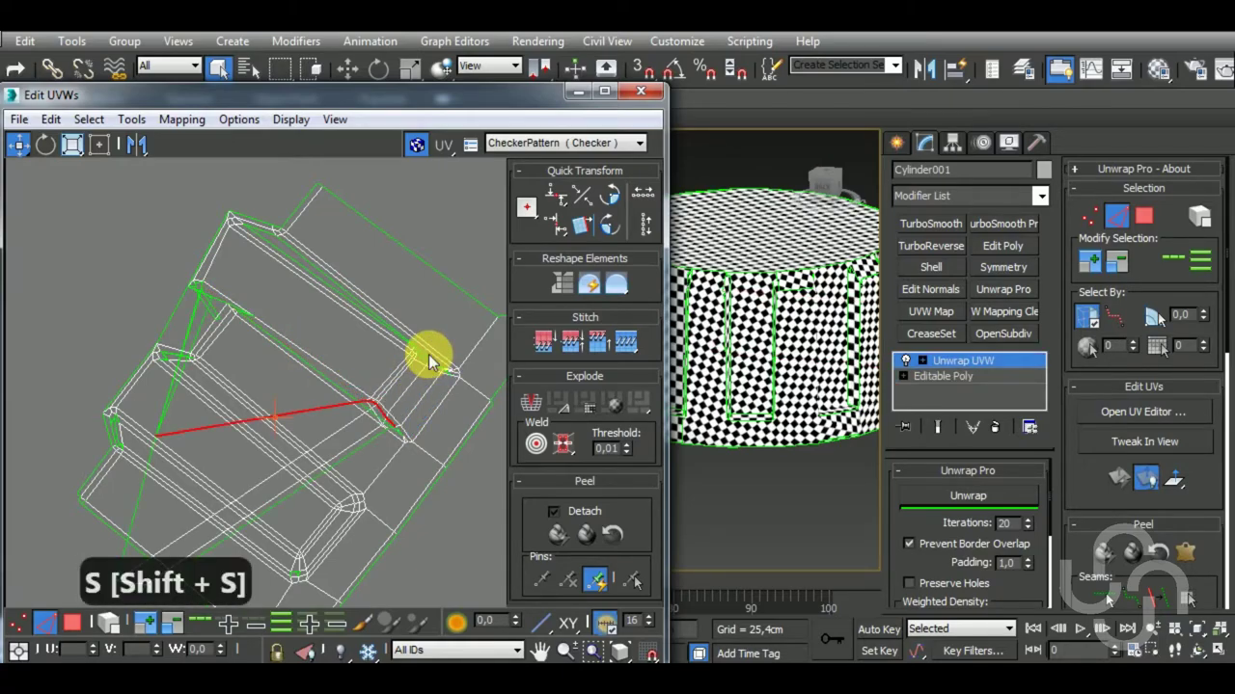
{"action": "key", "text": "ctrl+z"}
{"action": "left_click", "coordinate": [380, 415]}
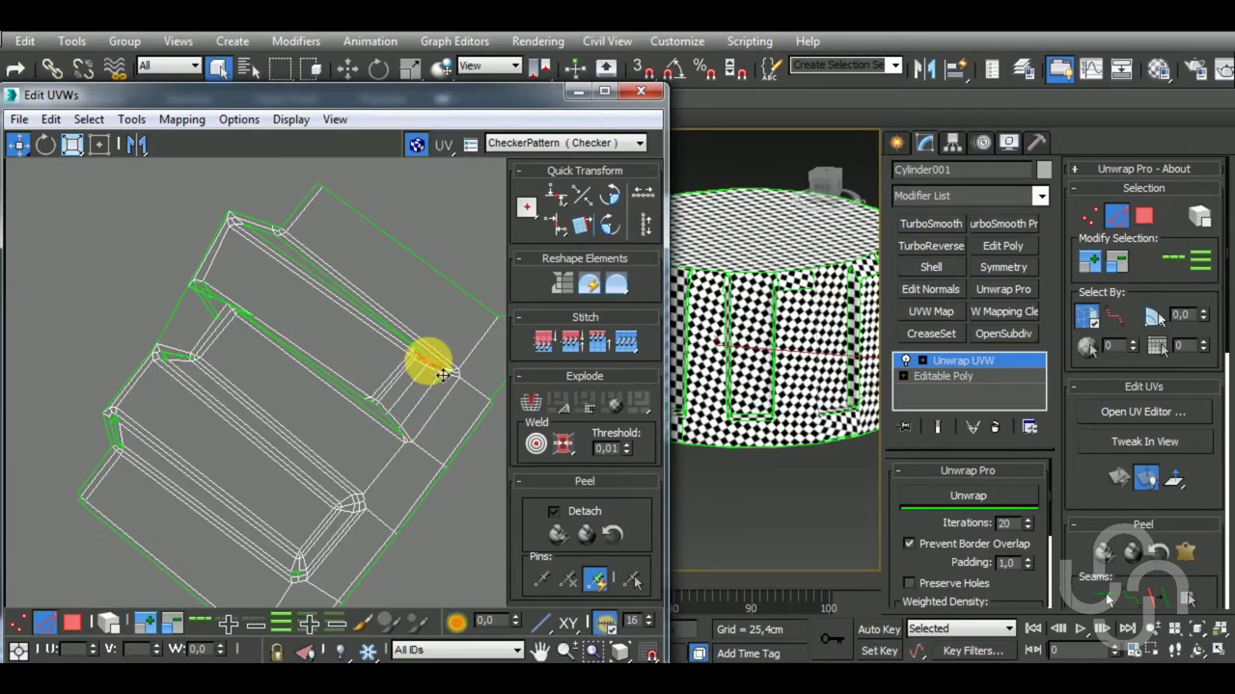
{"action": "key", "text": "shift+s"}
Select all the cap strip shells and relax them with Unwrap Pro's Unwrap.
{"action": "scroll", "coordinate": [441, 427], "scroll_direction": "down", "scroll_amount": 3}
{"action": "scroll", "coordinate": [414, 378], "scroll_direction": "up", "scroll_amount": 3}
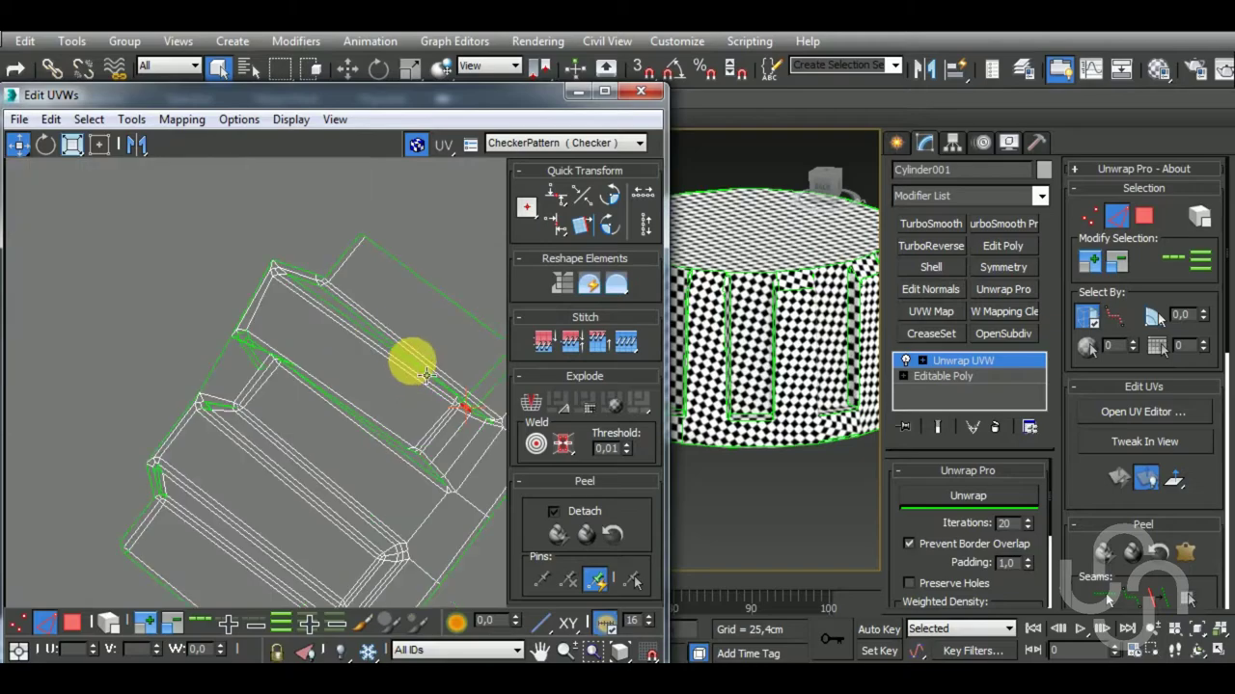
{"action": "scroll", "coordinate": [428, 408], "scroll_direction": "down", "scroll_amount": 5}
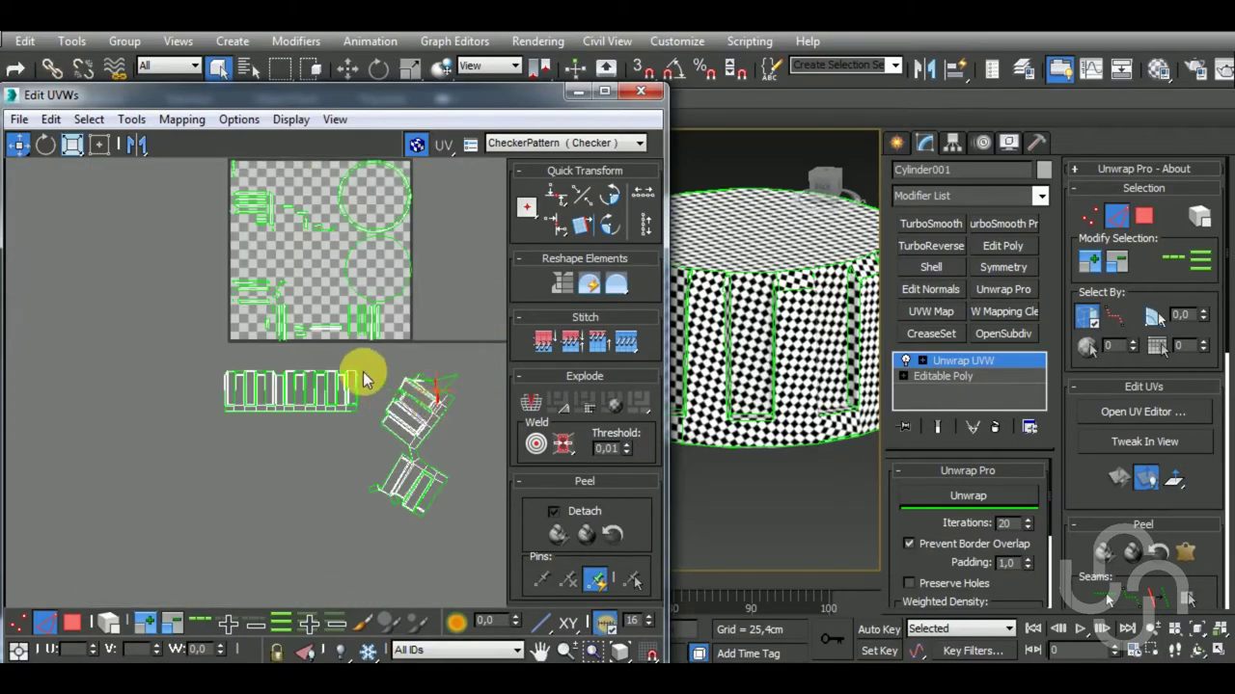
{"action": "left_click_drag", "start_coordinate": [523, 579], "coordinate": [524, 578]}
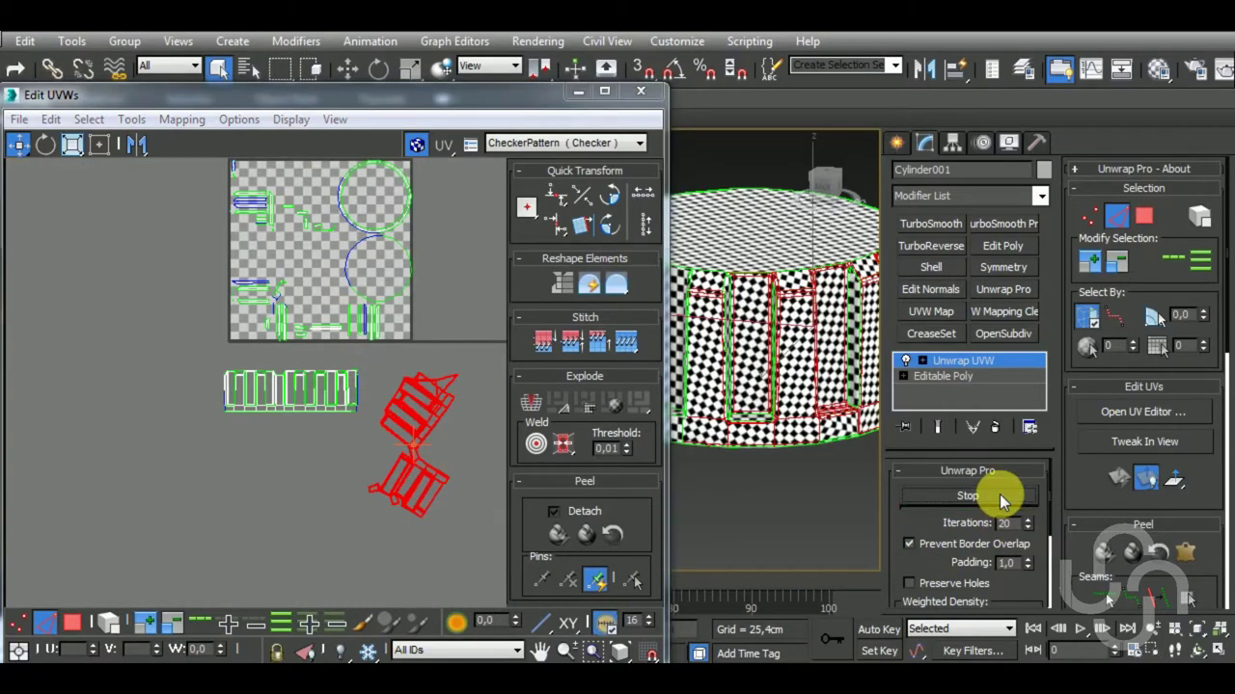
{"action": "left_click", "coordinate": [999, 495]}
Stitch the first few split seam edges on the cap strip's half shells with Shift+S.
{"action": "scroll", "coordinate": [434, 410], "scroll_direction": "up", "scroll_amount": 5}
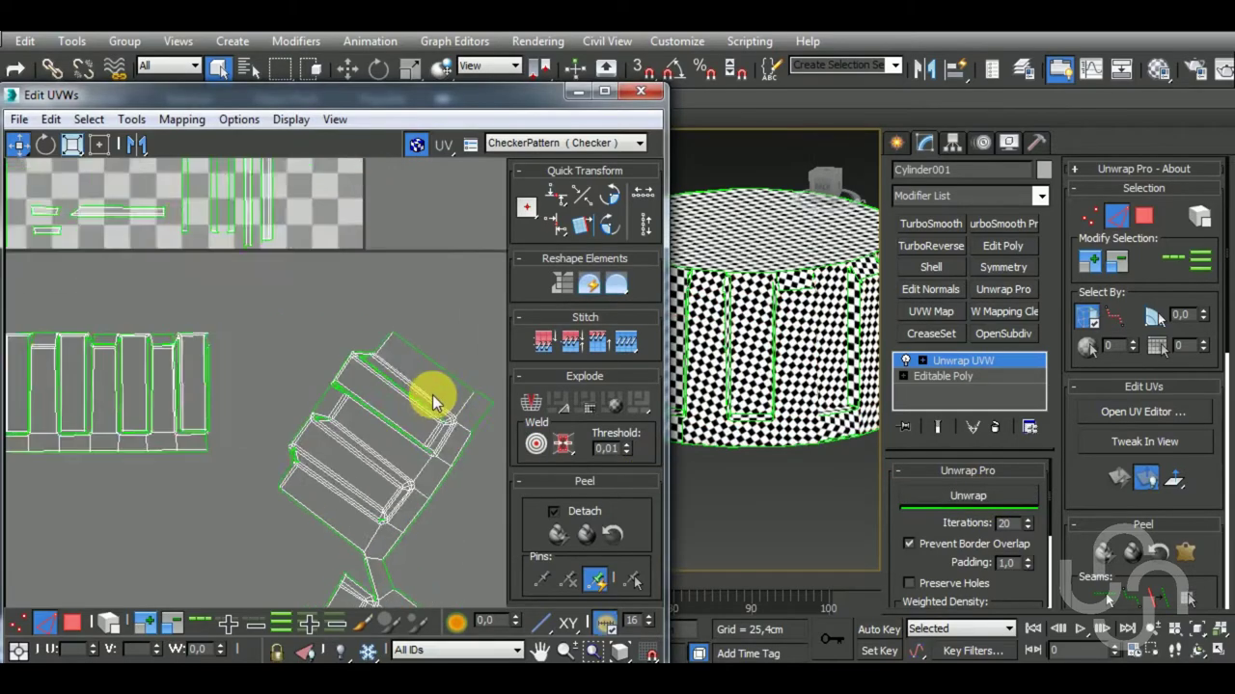
{"action": "left_click", "coordinate": [425, 423]}
{"action": "key", "text": "shift+s"}
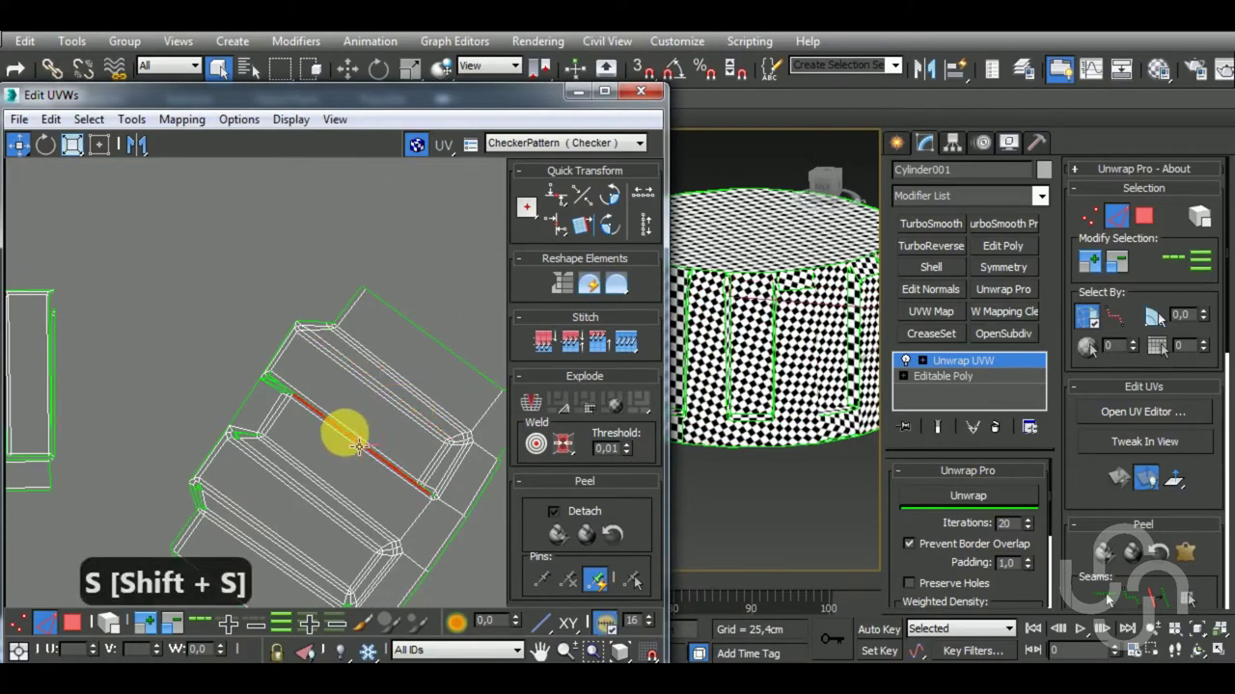
{"action": "scroll", "coordinate": [278, 403], "scroll_direction": "up", "scroll_amount": 2}
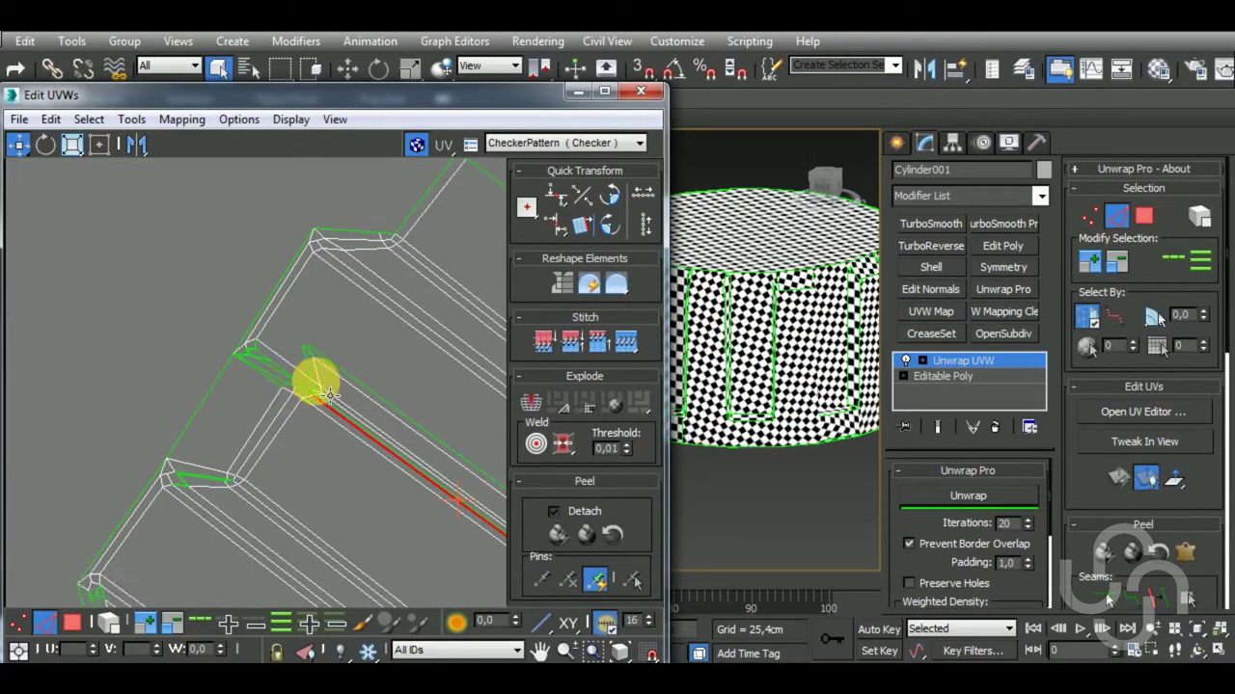
{"action": "key", "text": "shift+s"}
{"action": "scroll", "coordinate": [333, 414], "scroll_direction": "up", "scroll_amount": 2}
{"action": "scroll", "coordinate": [318, 400], "scroll_direction": "down", "scroll_amount": 2}
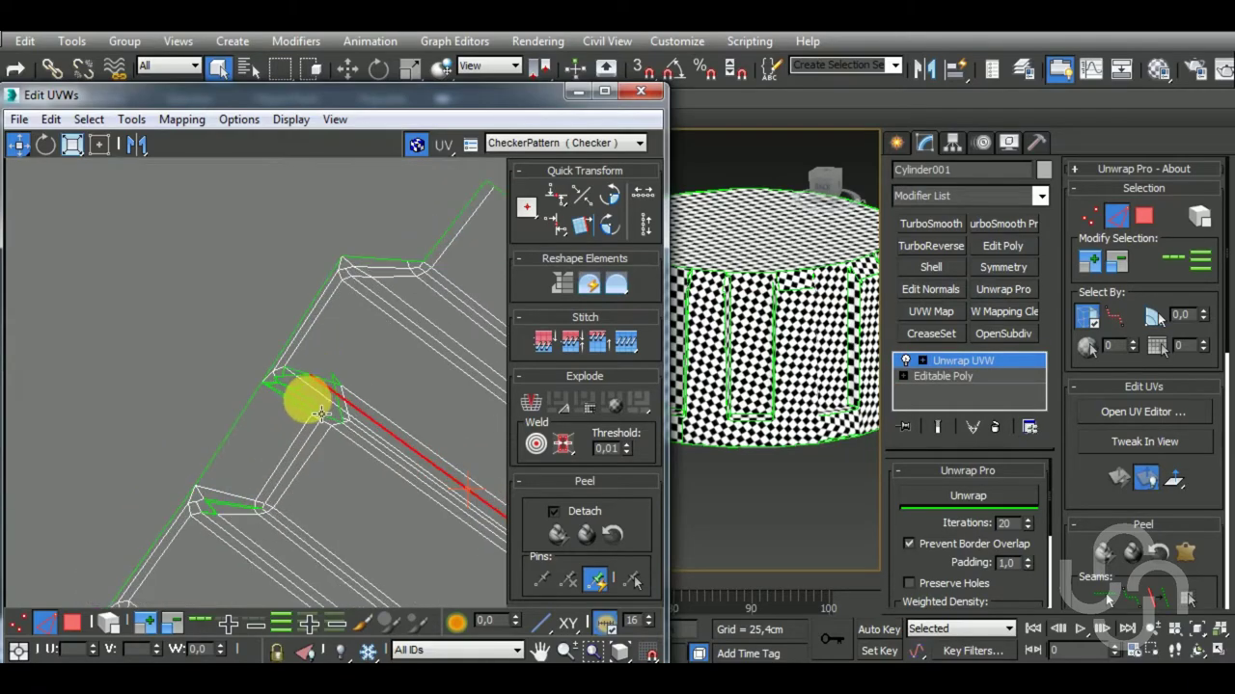
{"action": "key", "text": "shift+s"}
{"action": "key", "text": "shift+s"}
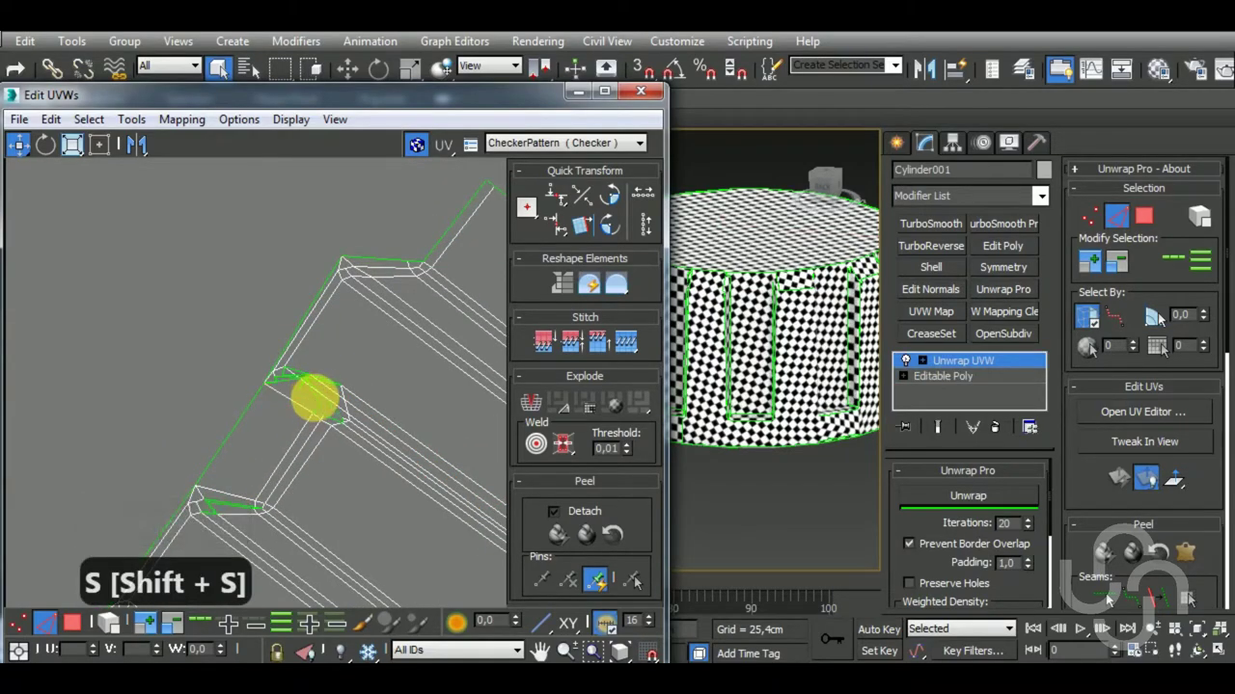
Stitch the open edges running along the rib of the cap strip shell.
{"action": "left_click", "coordinate": [308, 404]}
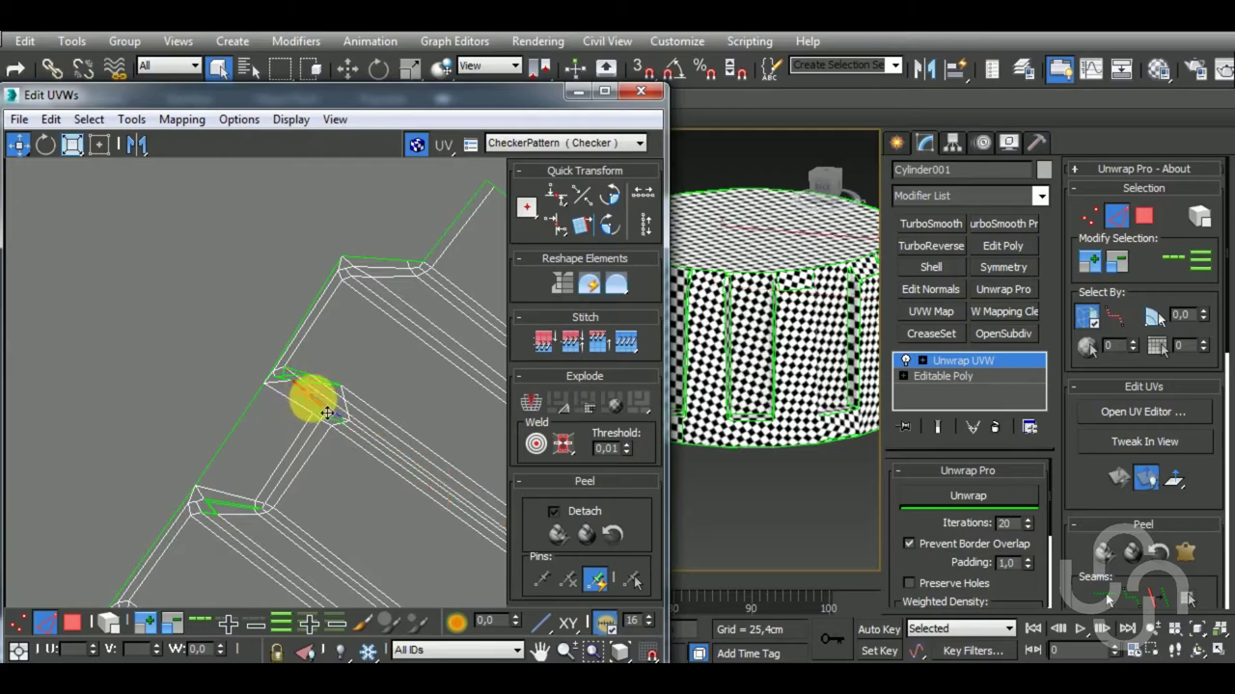
{"action": "key", "text": "shift+s"}
{"action": "key", "text": "shift+s"}
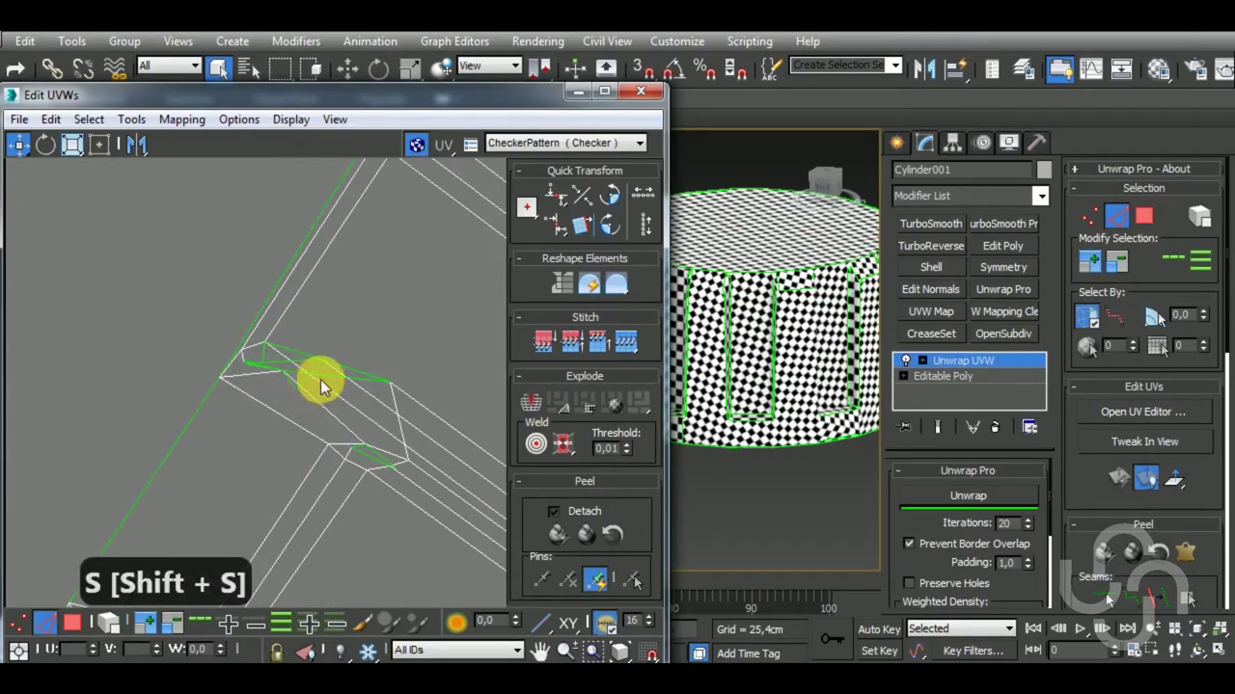
{"action": "left_click", "coordinate": [337, 379]}
{"action": "key", "text": "shift+s"}
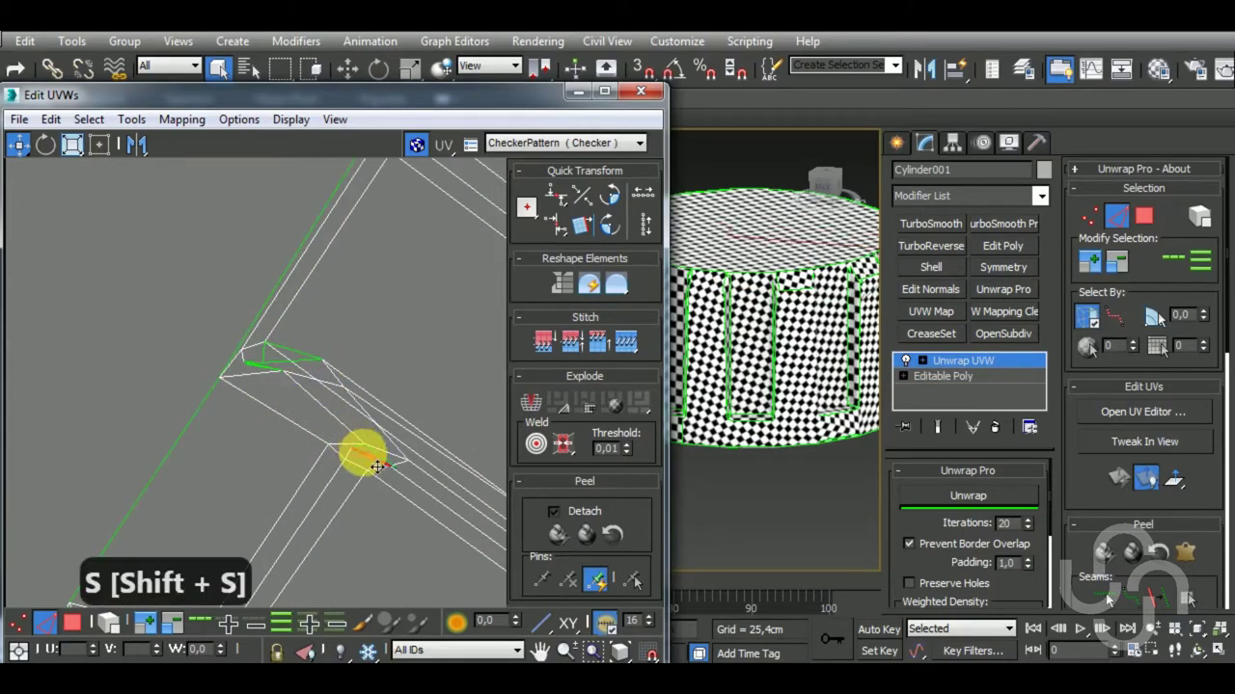
{"action": "left_click", "coordinate": [287, 362]}
{"action": "key", "text": "shift+s"}
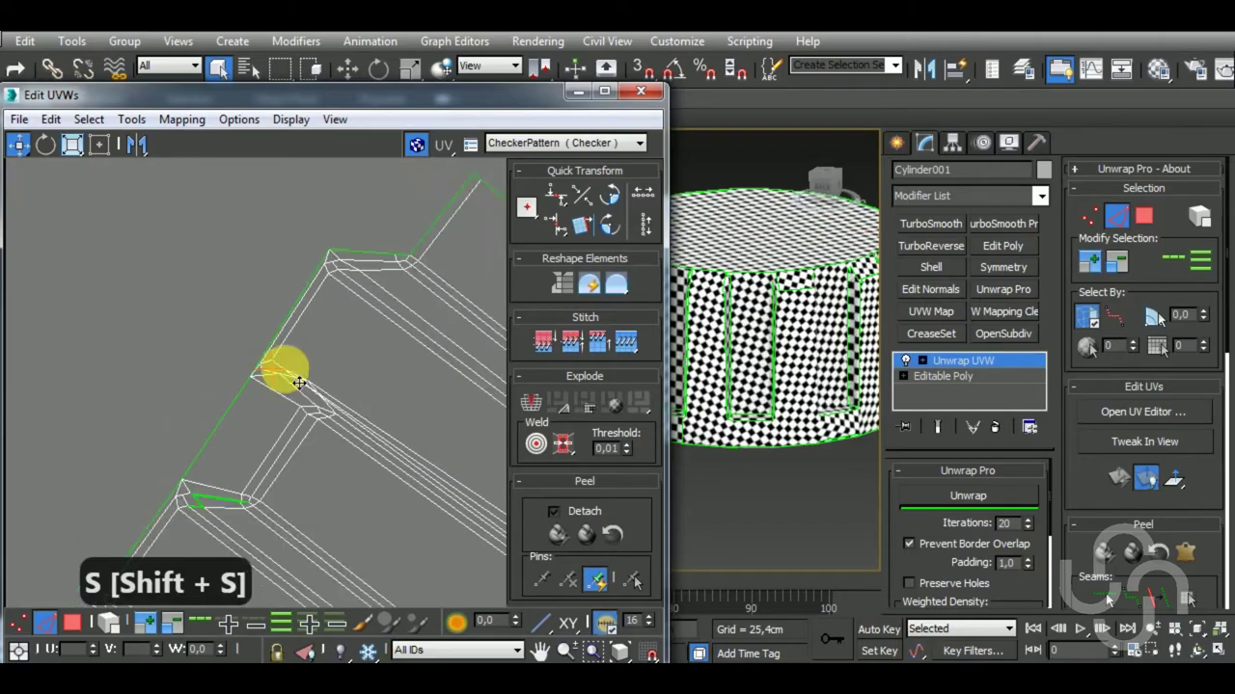
{"action": "left_click", "coordinate": [268, 417]}
{"action": "key", "text": "shift+s"}
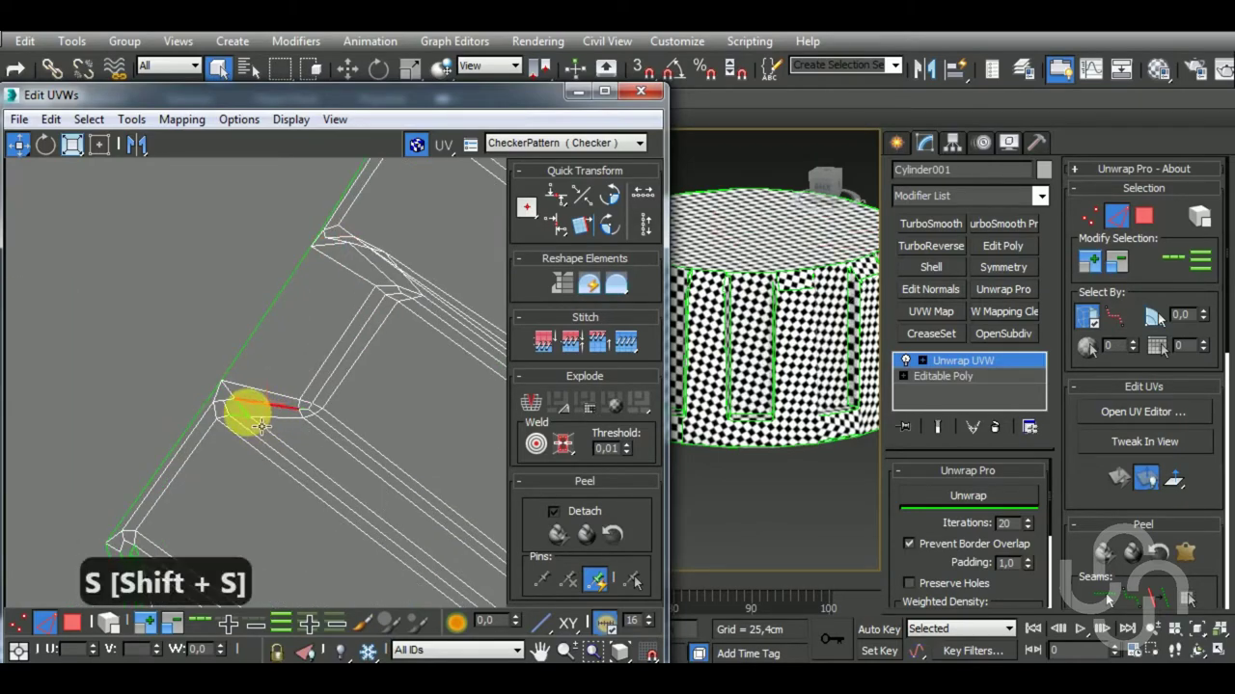
{"action": "key", "text": "shift+s"}
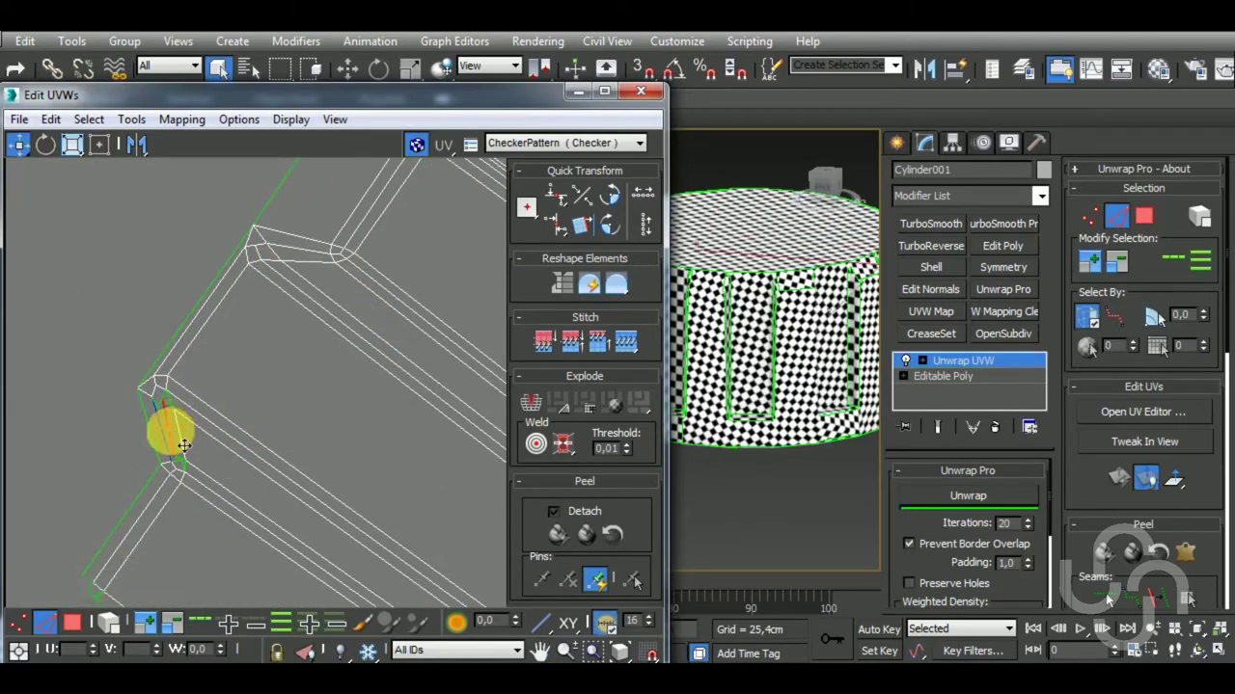
Stitch the remaining rib corner, rib end and lower-corner edges closed.
{"action": "left_click", "coordinate": [168, 436]}
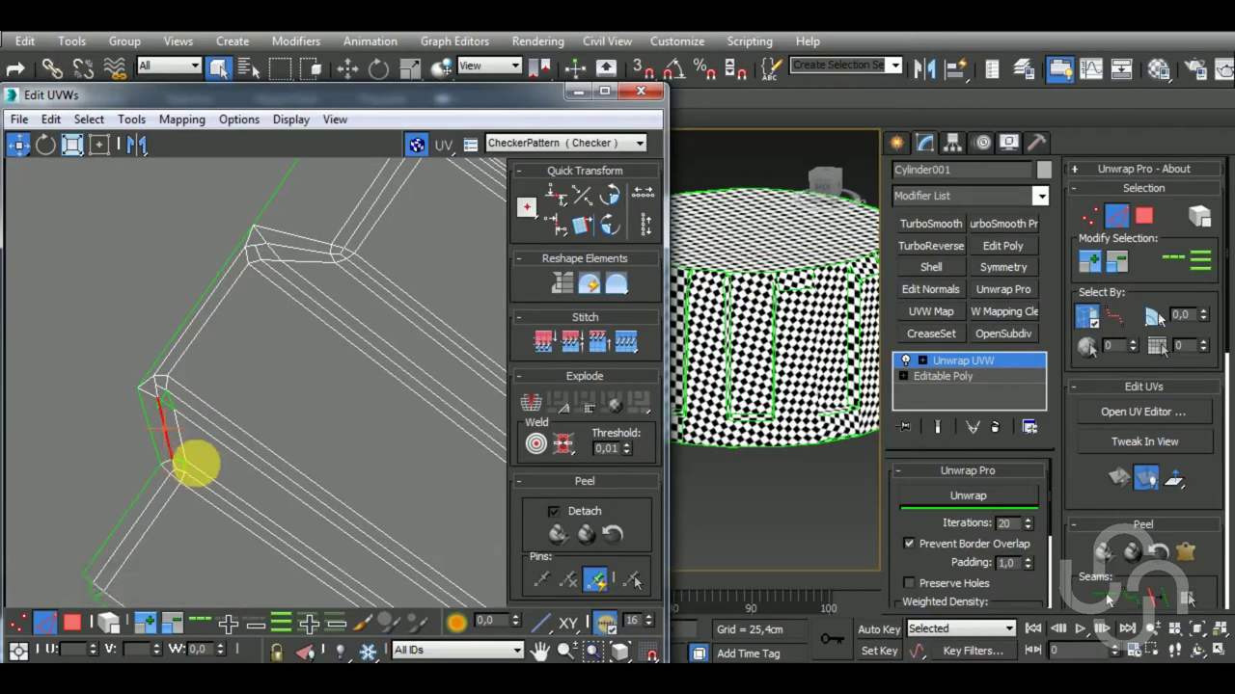
{"action": "key", "text": "shift+s"}
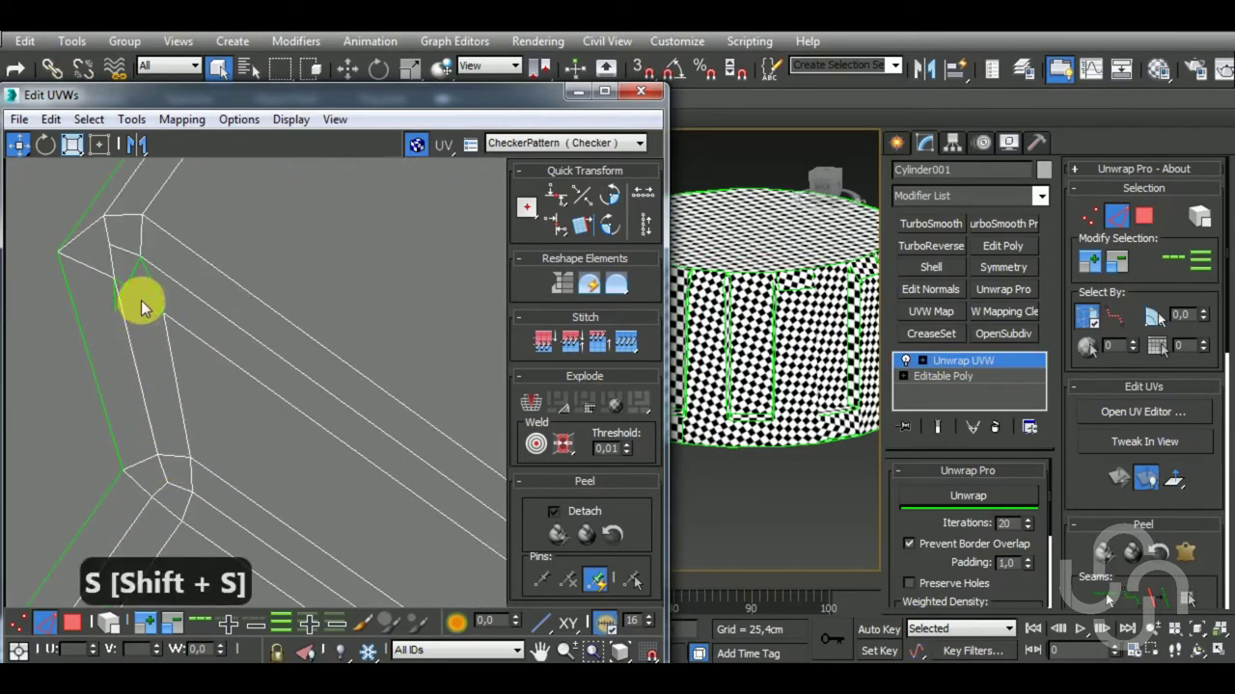
{"action": "left_click", "coordinate": [154, 309]}
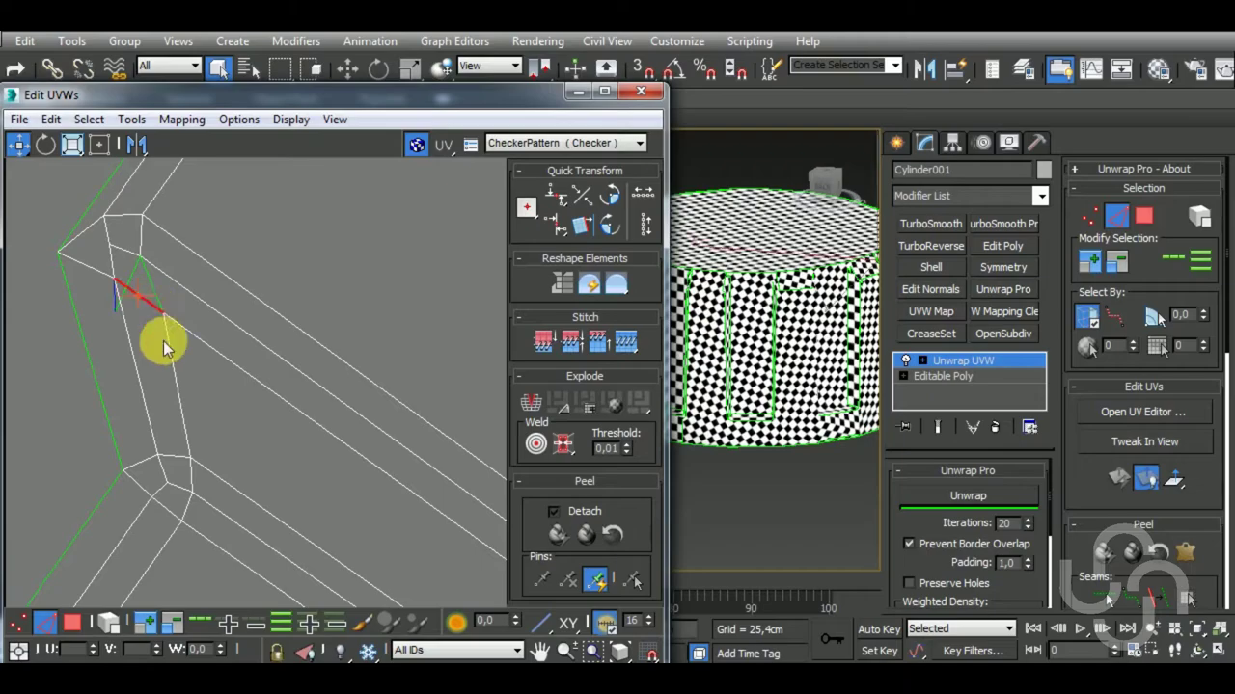
{"action": "key", "text": "shift+s"}
{"action": "middle_click_drag", "start_coordinate": [261, 408], "coordinate": [395, 487]}
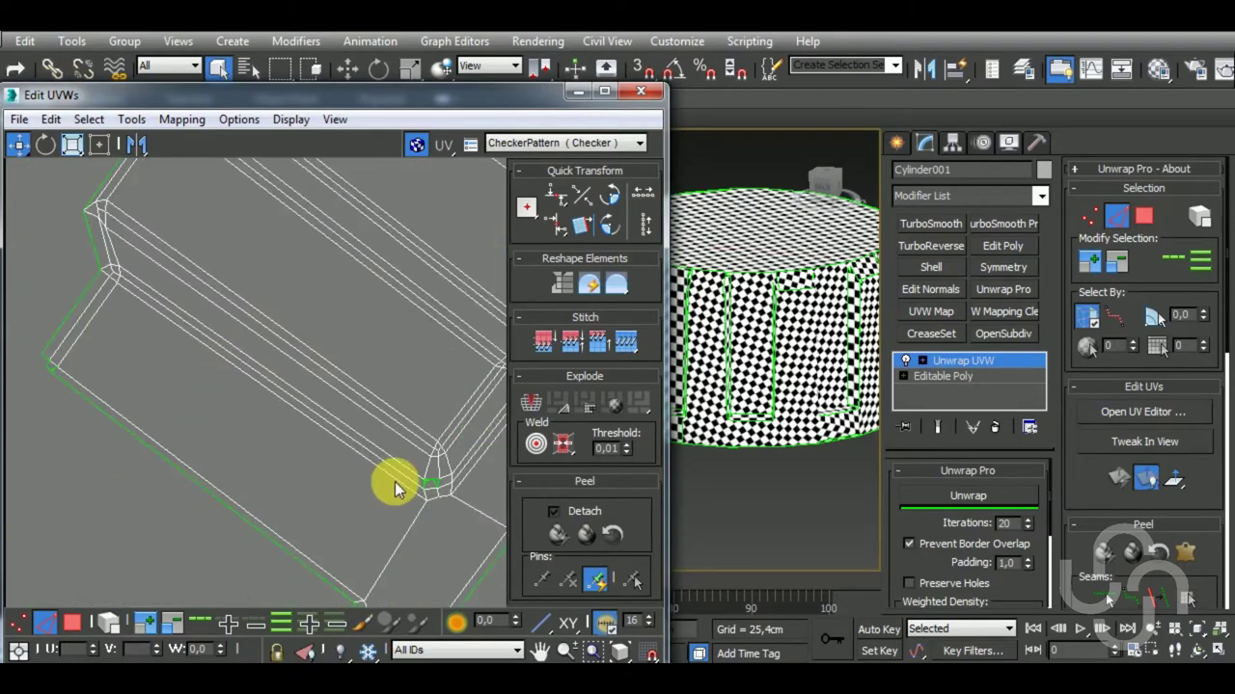
{"action": "left_click", "coordinate": [439, 480]}
{"action": "key", "text": "shift+s"}
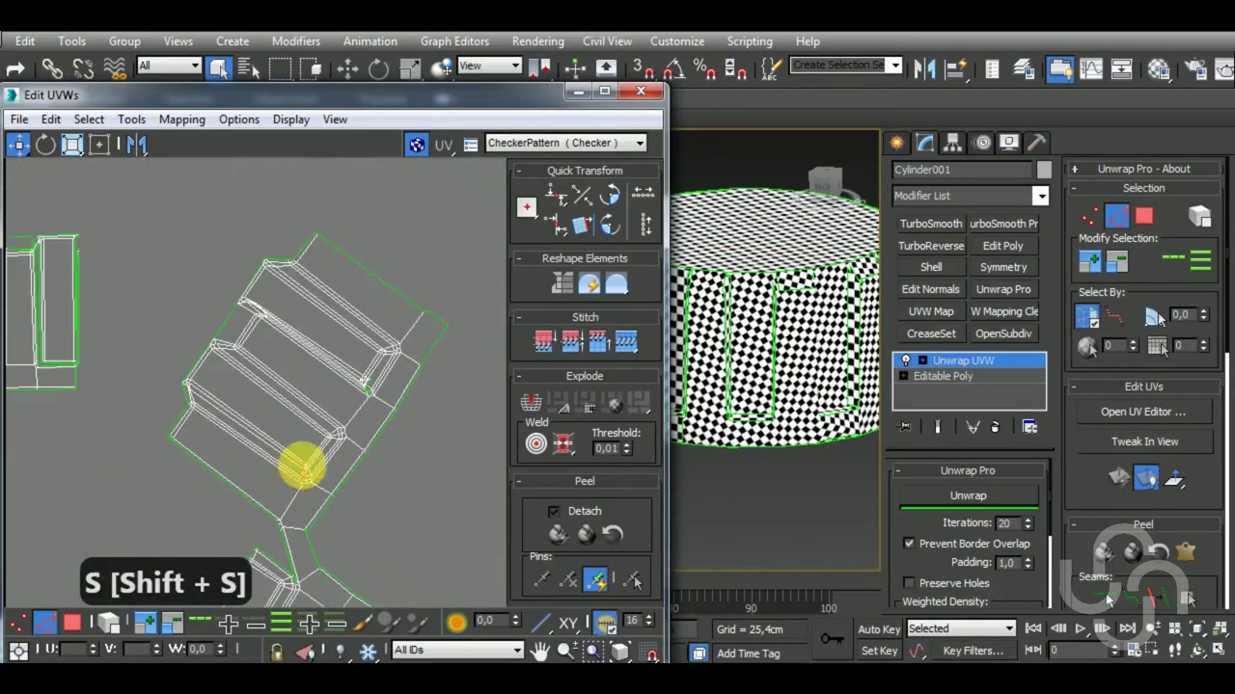
{"action": "scroll", "coordinate": [302, 466], "scroll_direction": "up", "scroll_amount": 5}
{"action": "scroll", "coordinate": [380, 394], "scroll_direction": "up", "scroll_amount": 2}
{"action": "key", "text": "shift+s"}
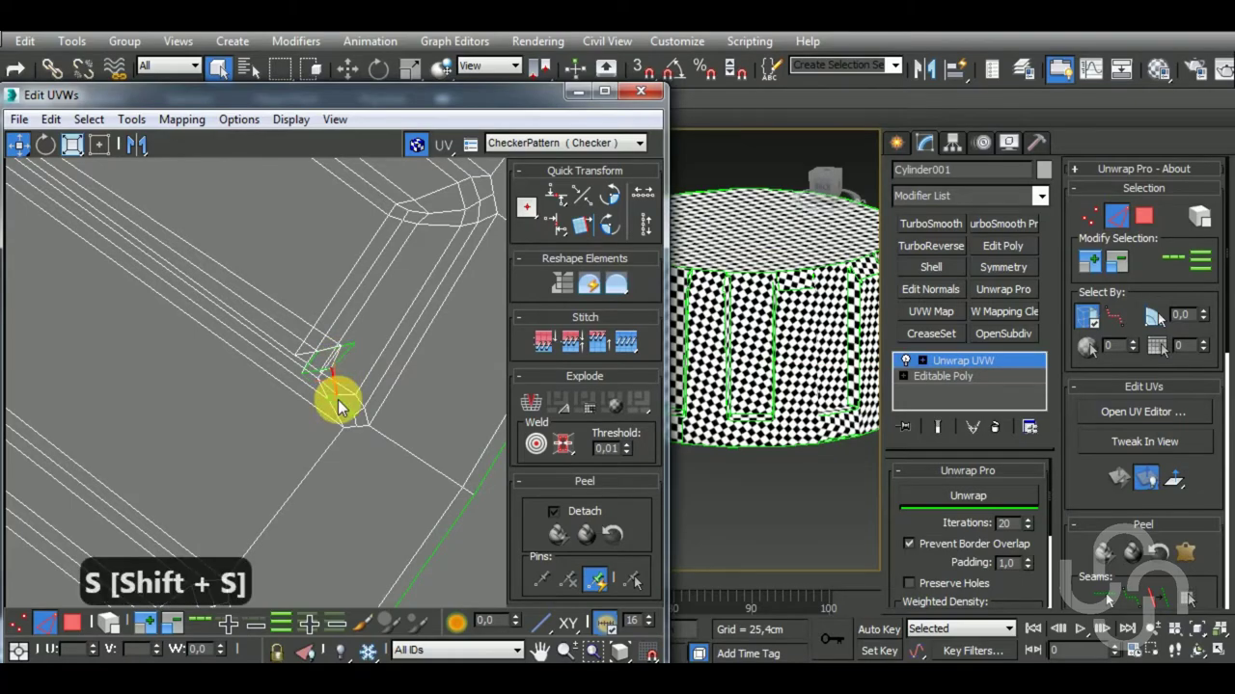
{"action": "left_click", "coordinate": [339, 352]}
{"action": "key", "text": "shift+s"}
{"action": "scroll", "coordinate": [366, 394], "scroll_direction": "down", "scroll_amount": 3}
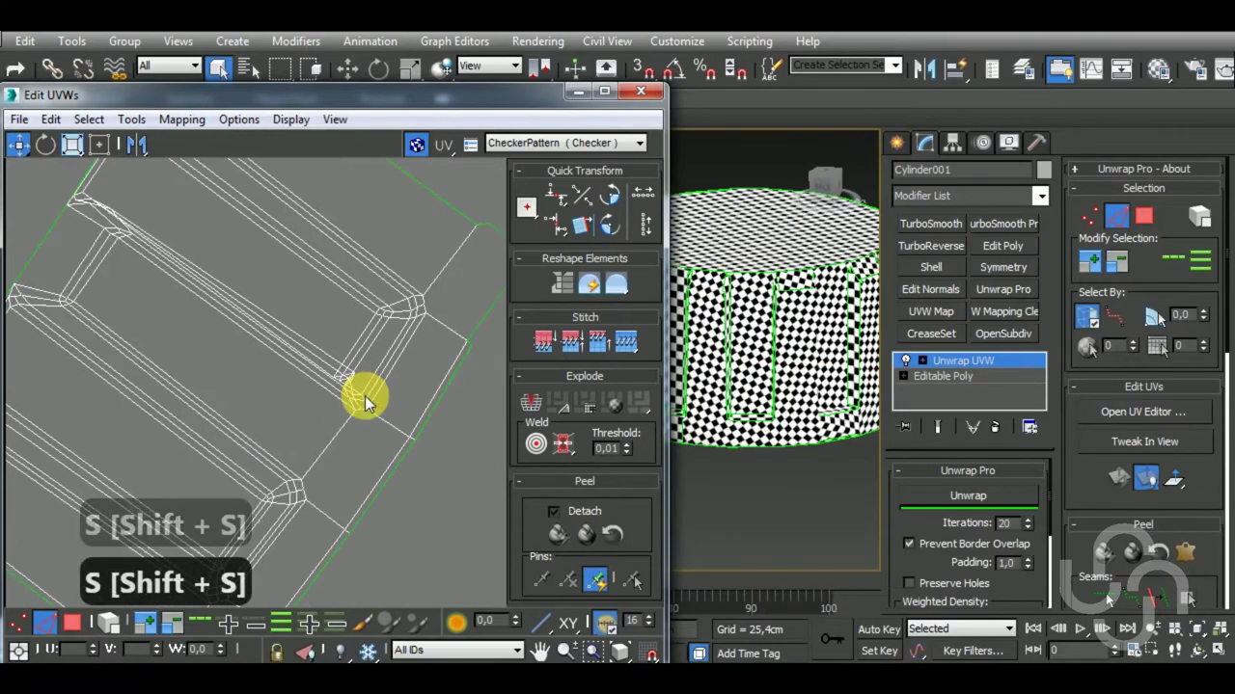
{"action": "scroll", "coordinate": [394, 394], "scroll_direction": "down", "scroll_amount": 5}
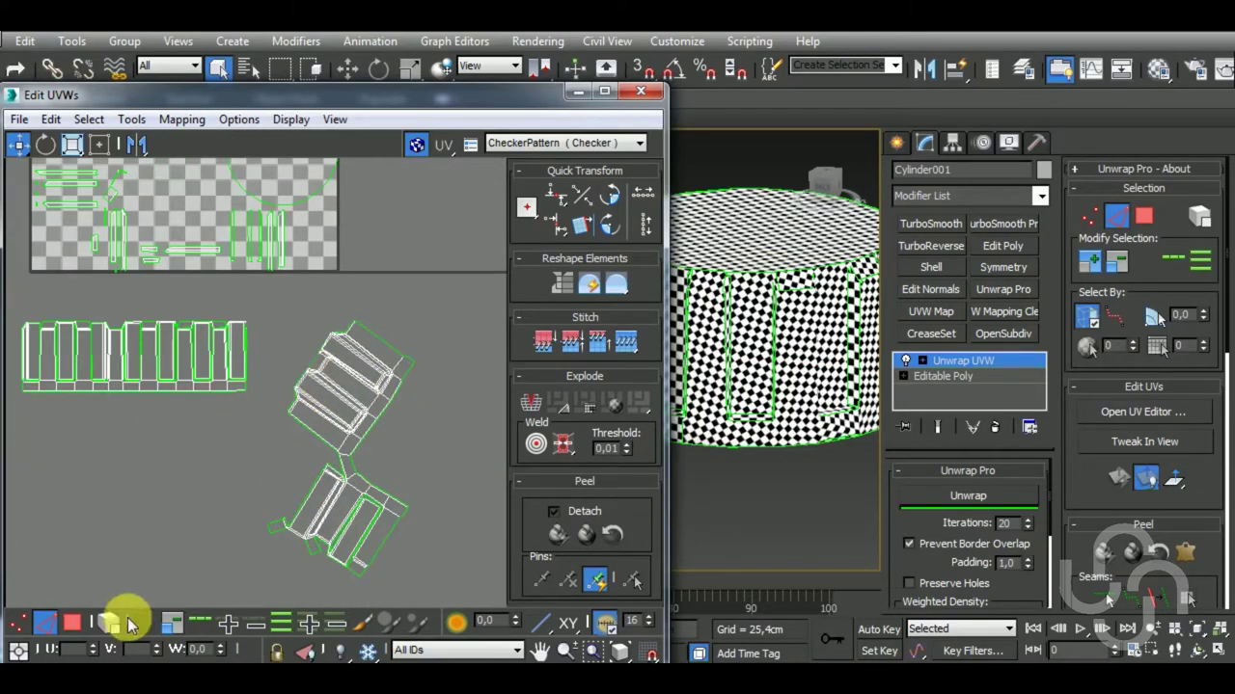
Relax both cap strip half shells with Unwrap Pro in Polygon mode, stopping once they settle.
{"action": "left_click", "coordinate": [74, 623]}
{"action": "left_click", "coordinate": [345, 399]}
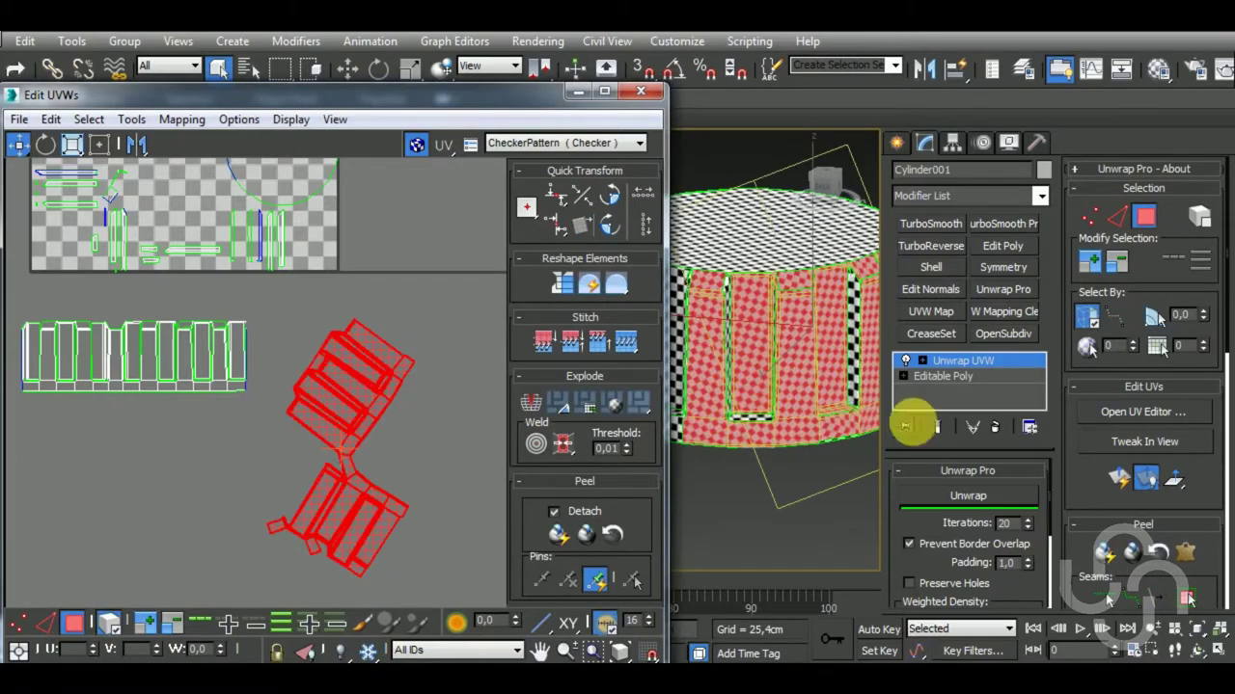
{"action": "left_click", "coordinate": [984, 495]}
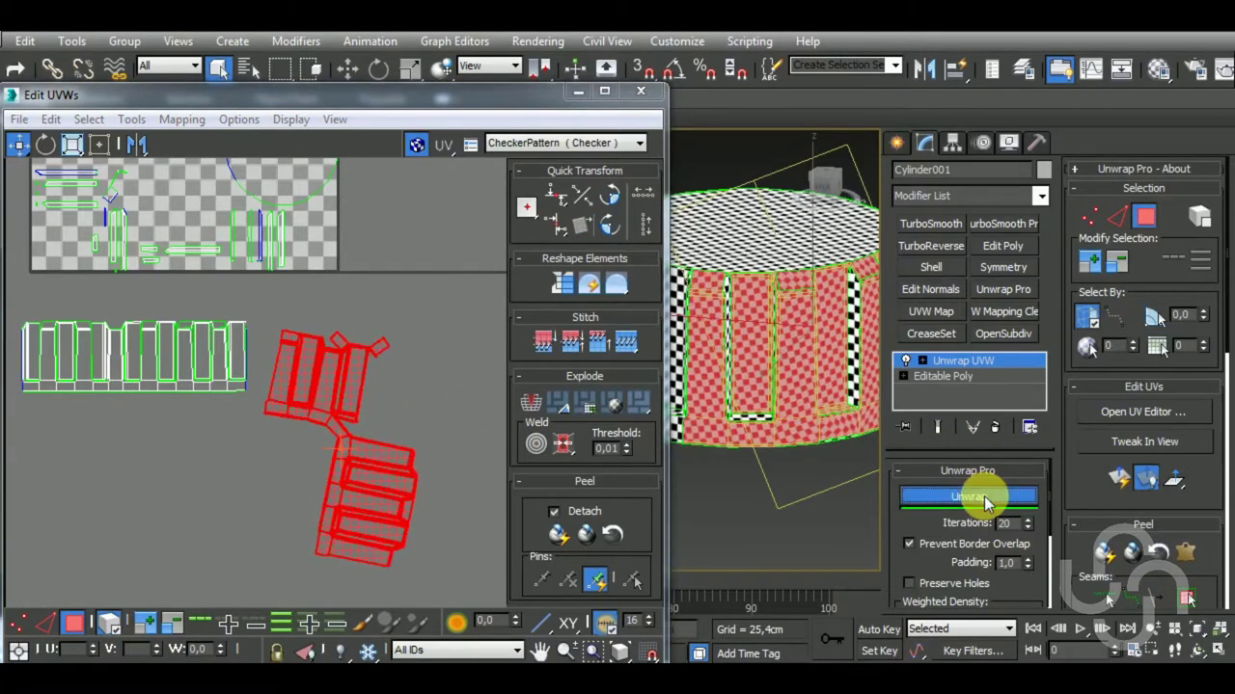
{"action": "left_click", "coordinate": [386, 441]}
{"action": "scroll", "coordinate": [389, 507], "scroll_direction": "up", "scroll_amount": 4}
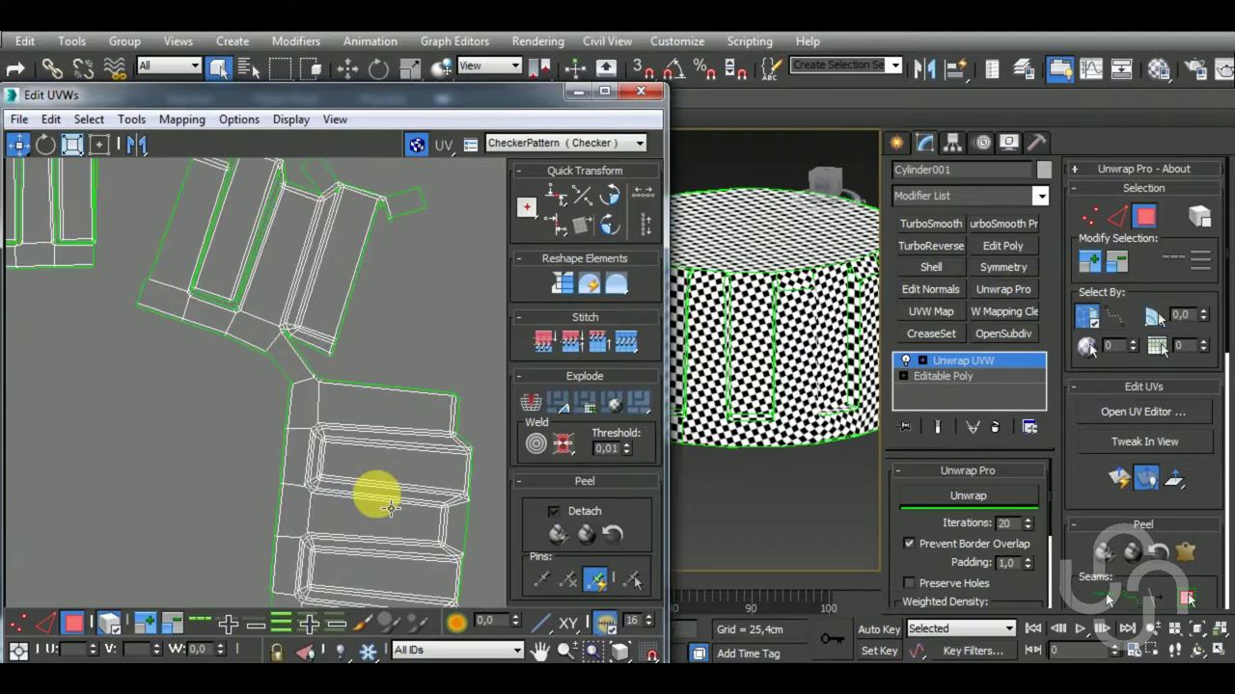
Back in Edge mode, stitch the long split edge between the two shells.
{"action": "left_click", "coordinate": [45, 623]}
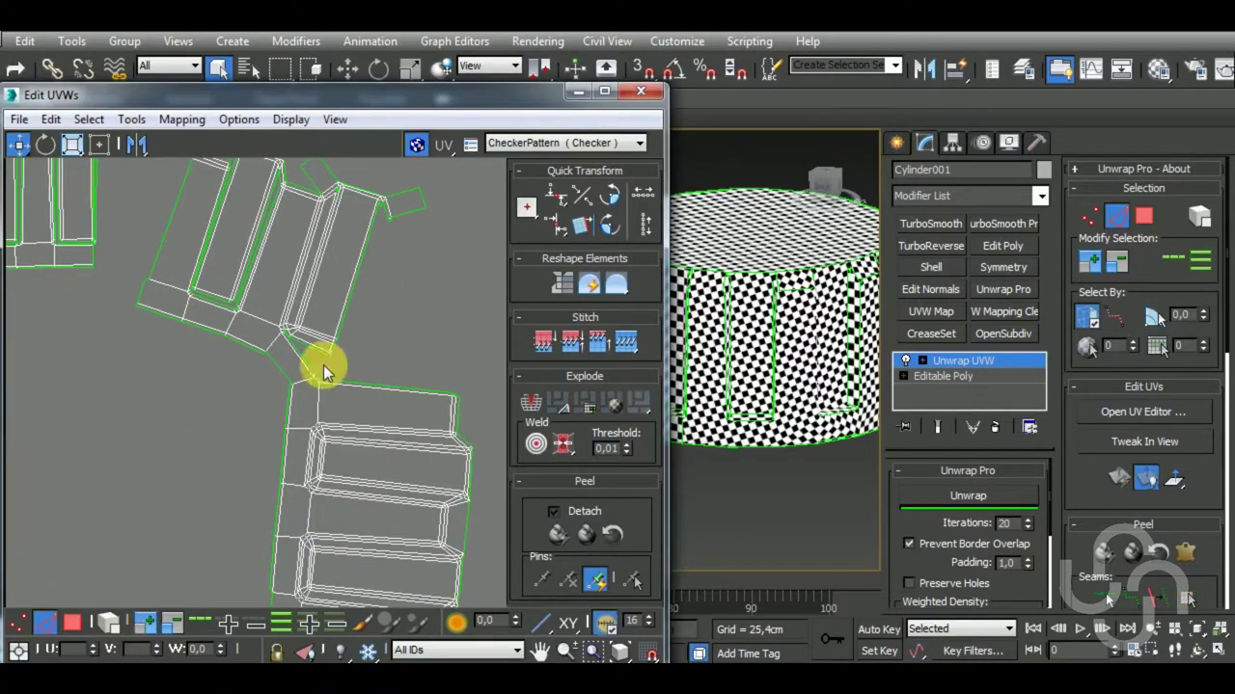
{"action": "middle_click_drag", "start_coordinate": [323, 361], "coordinate": [311, 430]}
{"action": "scroll", "coordinate": [311, 430], "scroll_direction": "up", "scroll_amount": 2}
{"action": "left_click", "coordinate": [301, 438]}
{"action": "key", "text": "shift+s"}
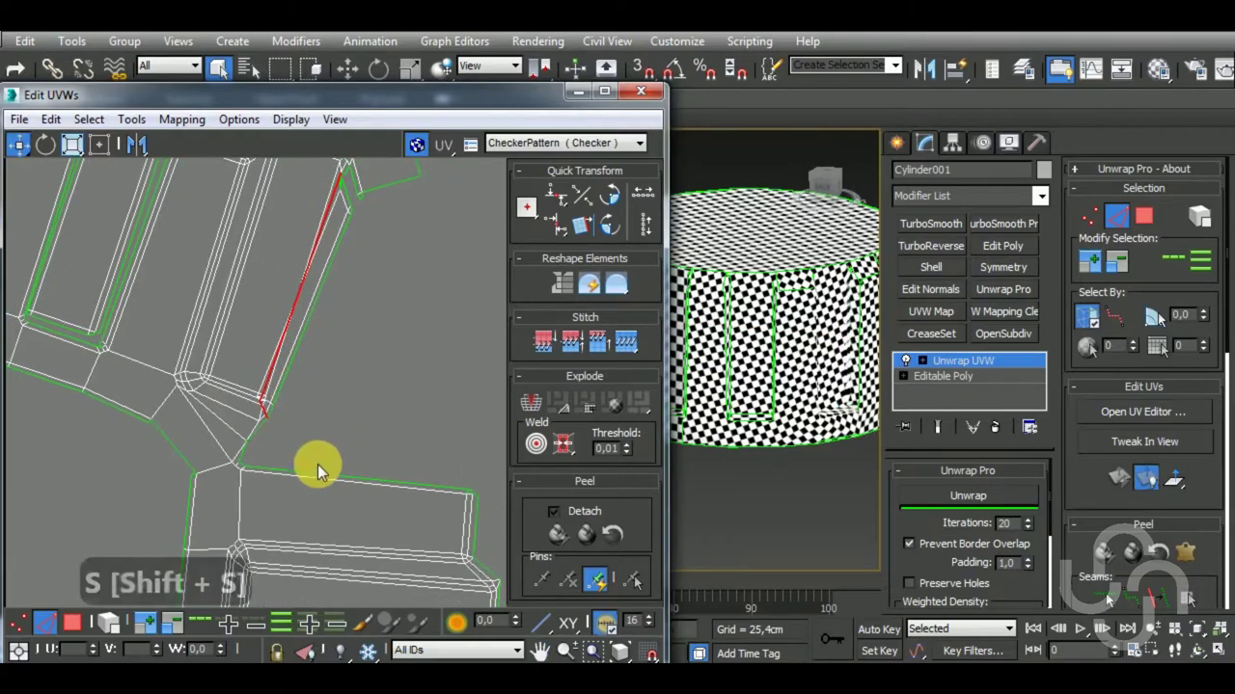
{"action": "scroll", "coordinate": [360, 461], "scroll_direction": "up", "scroll_amount": 3}
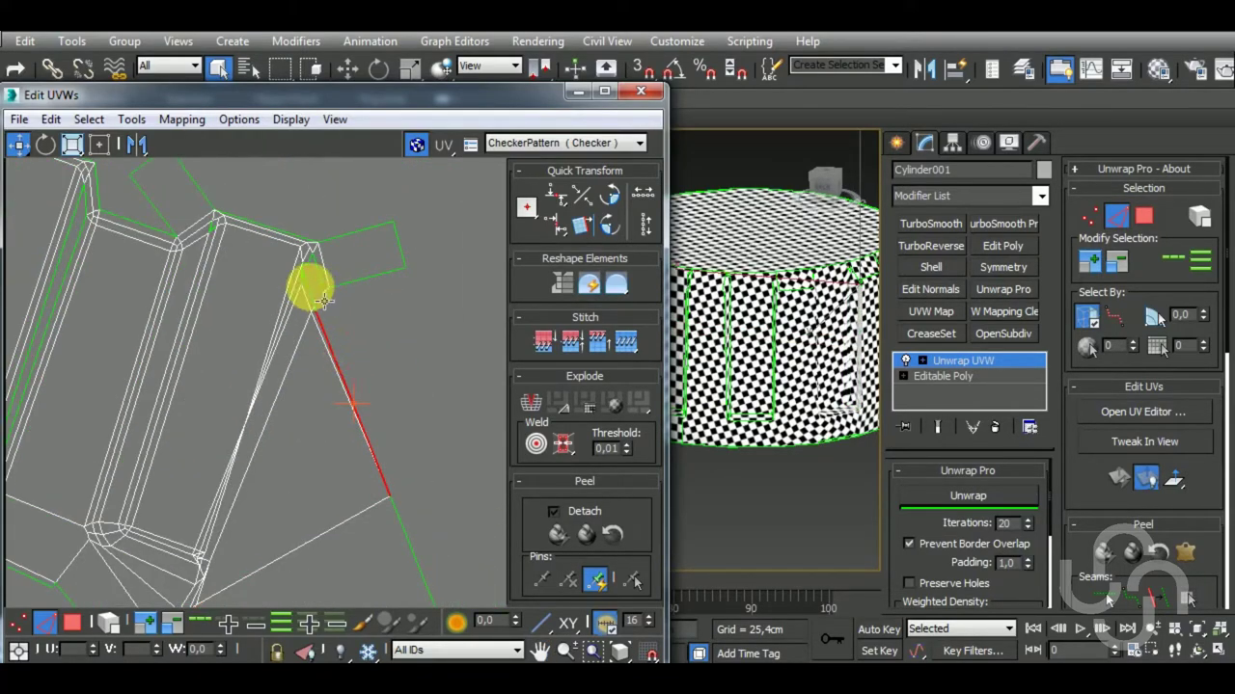
{"action": "key", "text": "shift+s"}
Stitch the leftover short corner edges and seam edges along the rib.
{"action": "scroll", "coordinate": [435, 306], "scroll_direction": "down", "scroll_amount": 3}
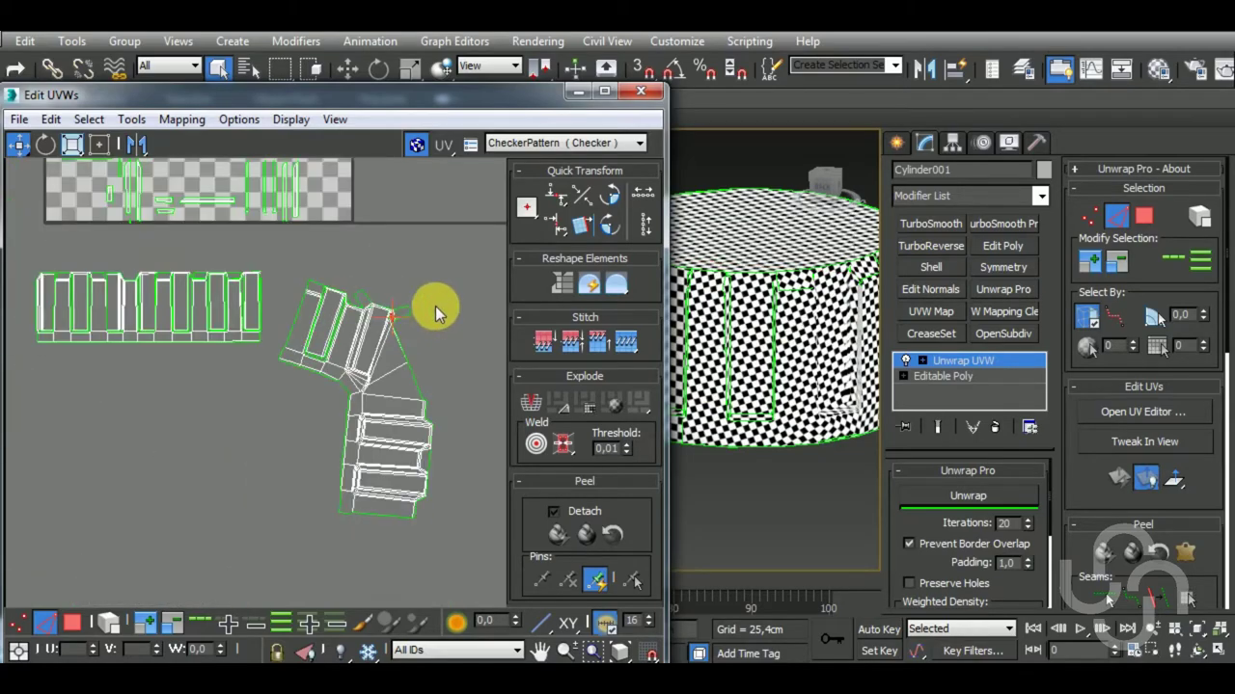
{"action": "scroll", "coordinate": [328, 332], "scroll_direction": "up", "scroll_amount": 4}
{"action": "key", "text": "shift+s"}
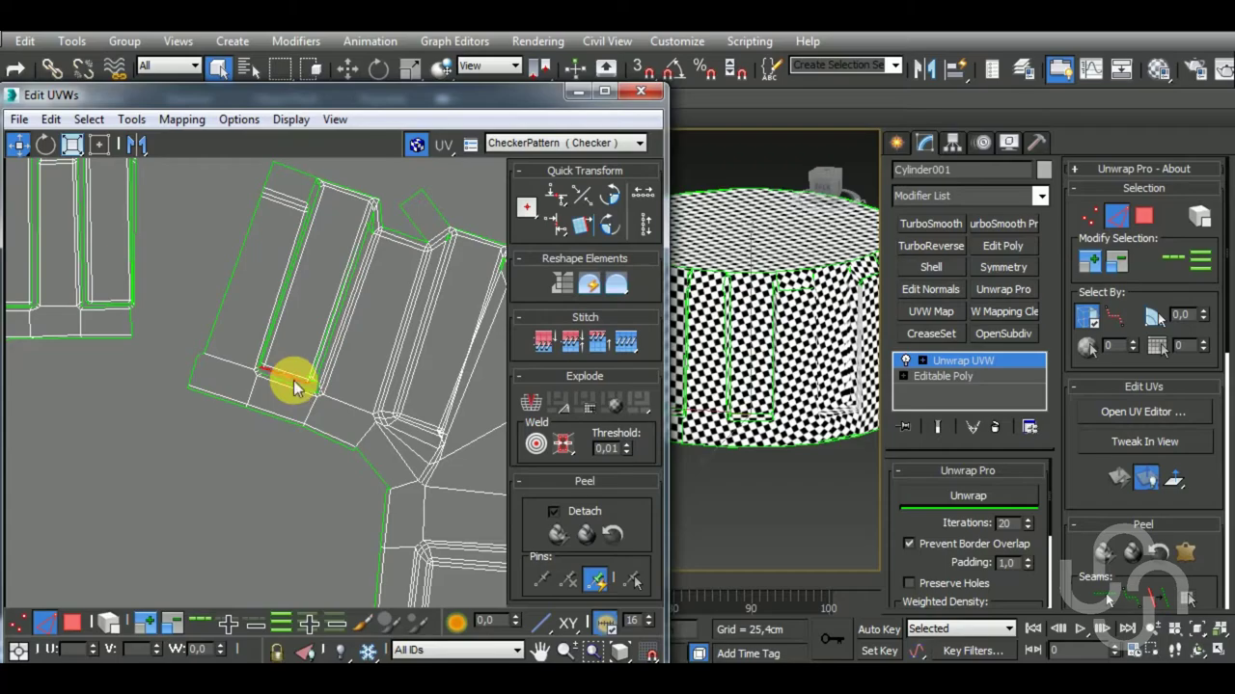
{"action": "key", "text": "shift+s"}
{"action": "scroll", "coordinate": [309, 386], "scroll_direction": "up", "scroll_amount": 2}
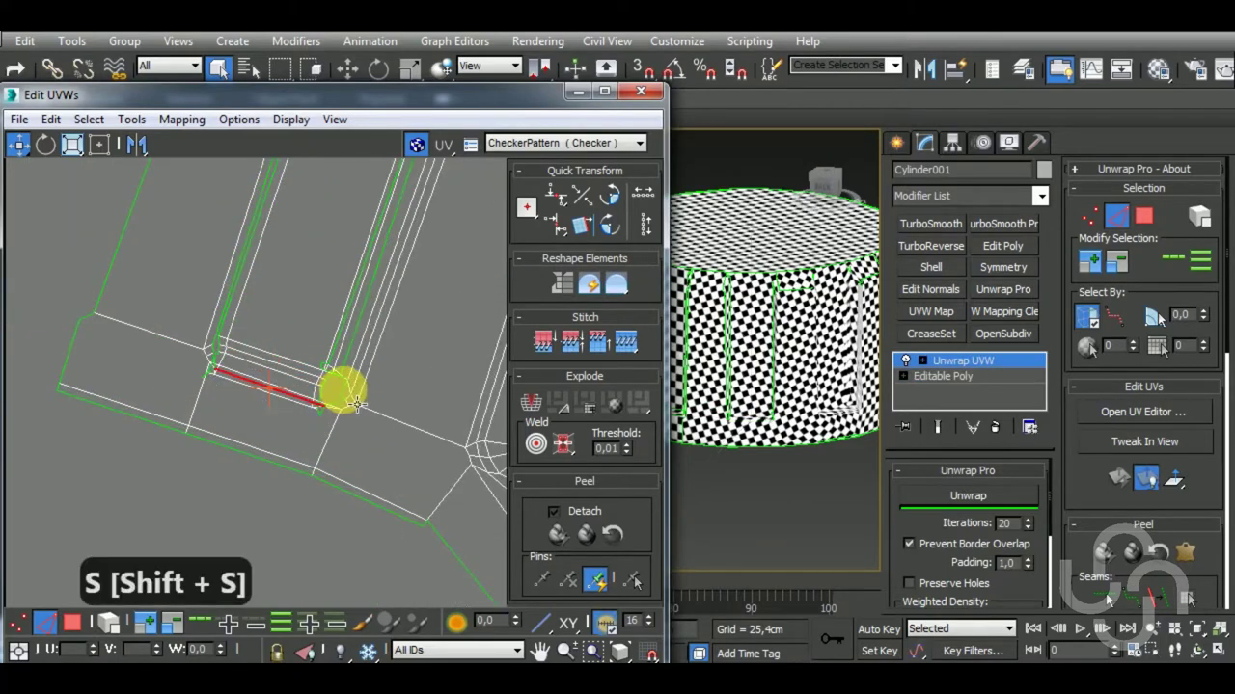
{"action": "key", "text": "shift+s"}
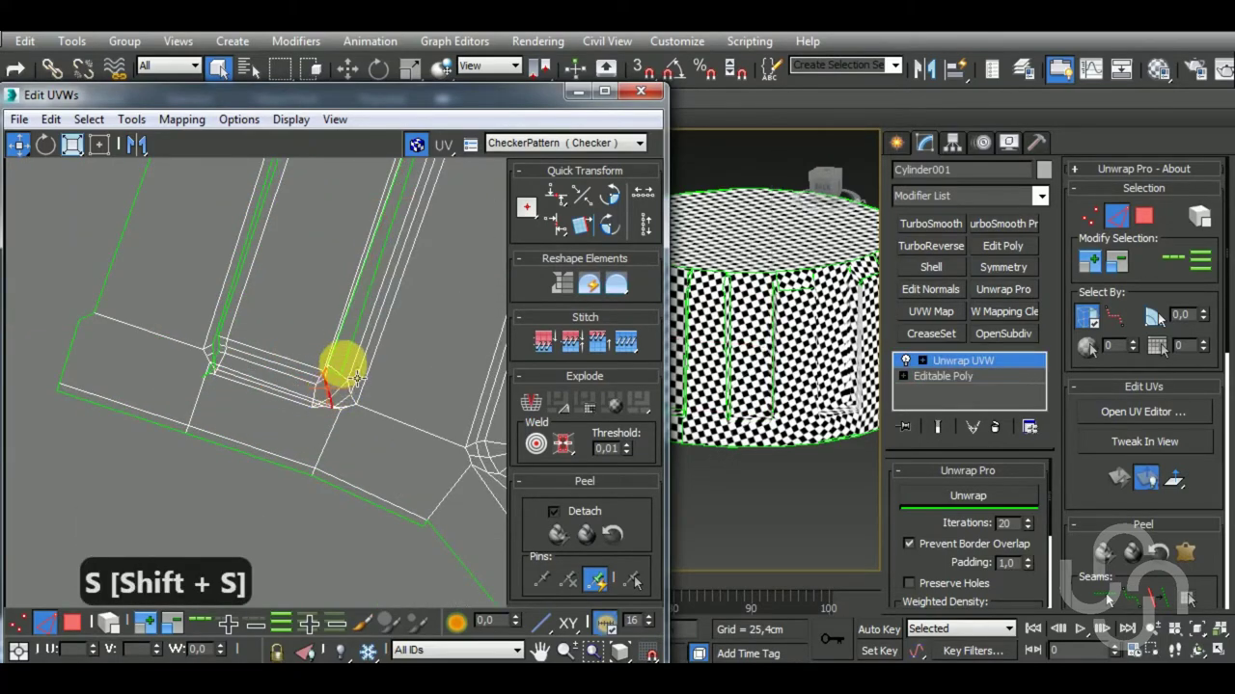
{"action": "key", "text": "shift+s"}
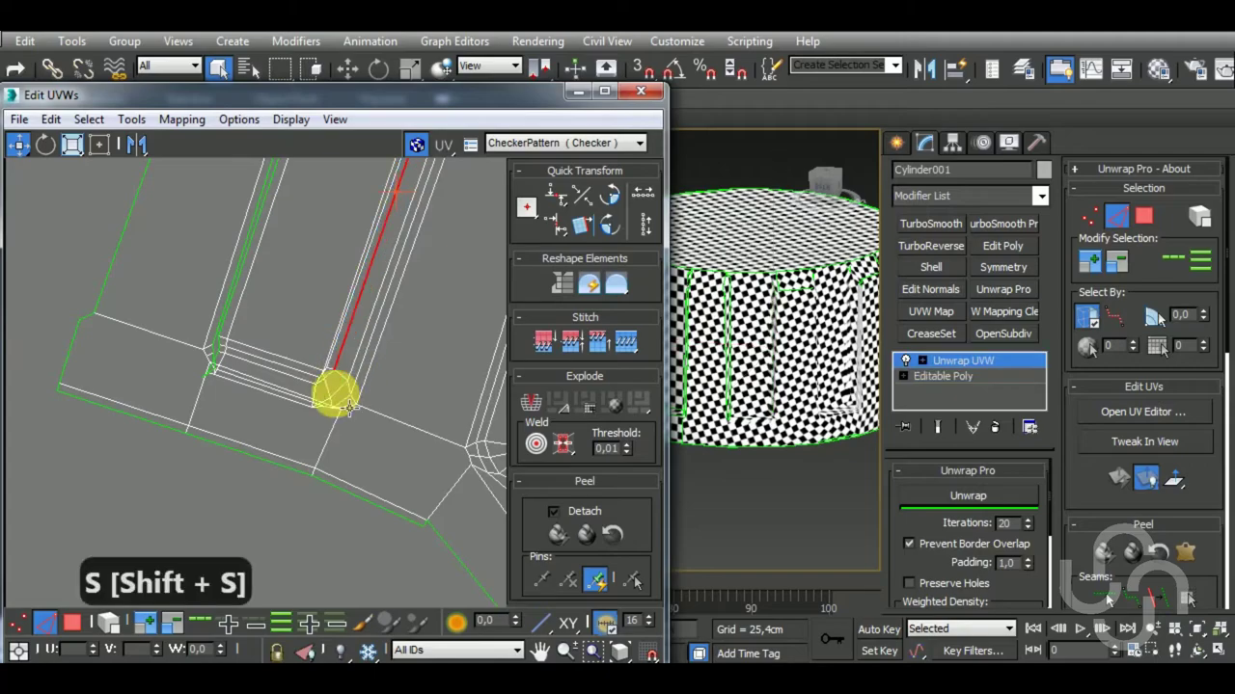
{"action": "middle_click_drag", "start_coordinate": [331, 393], "coordinate": [367, 504]}
{"action": "key", "text": "shift+s"}
{"action": "scroll", "coordinate": [270, 444], "scroll_direction": "up", "scroll_amount": 3}
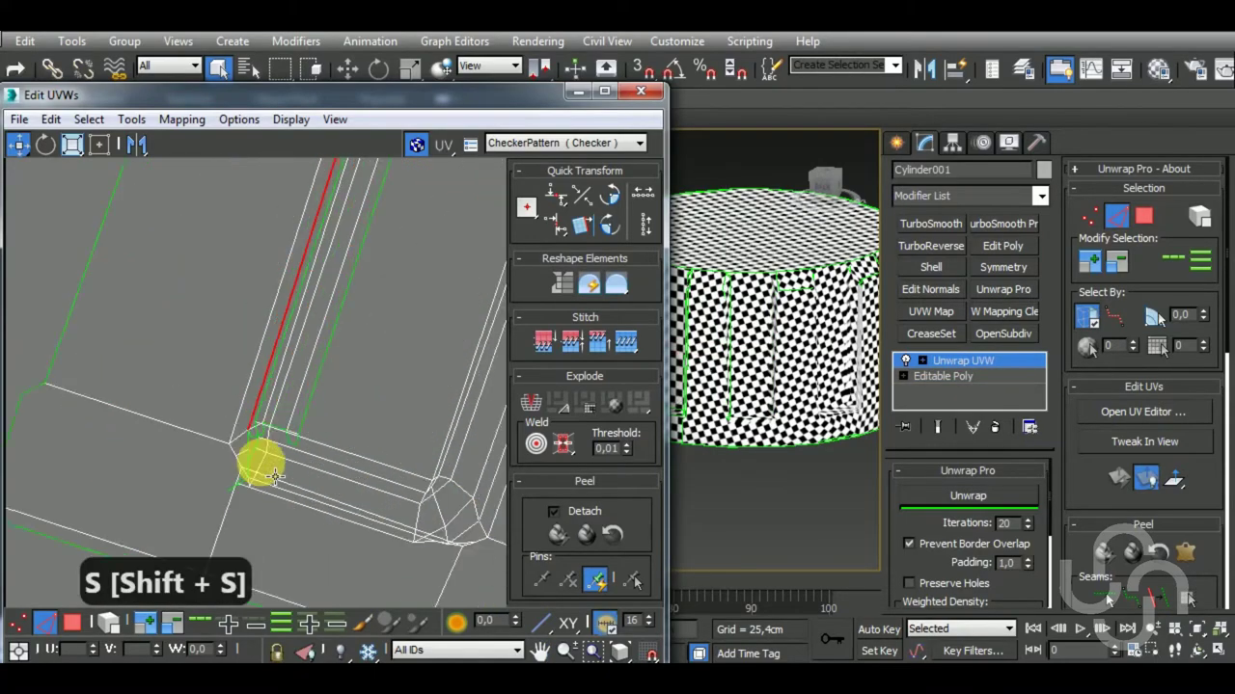
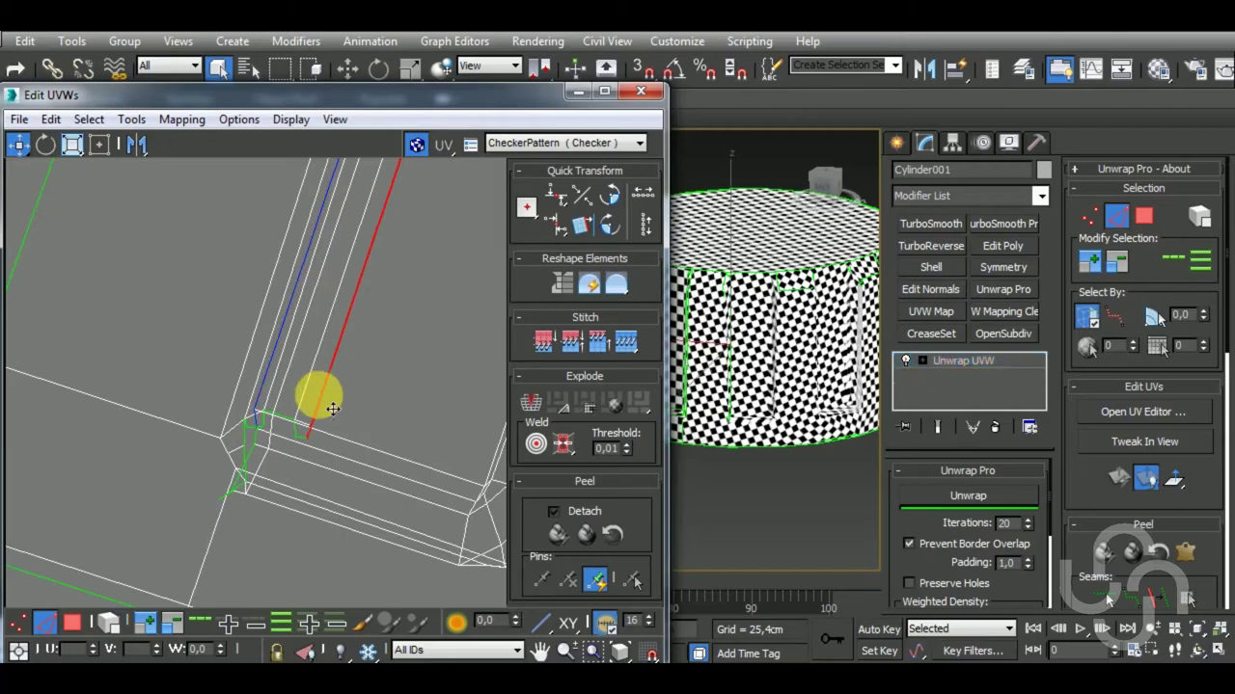
Trace point-to-point seams along the corners and edges of the stepped side band.
{"action": "key", "text": "shift+s"}
{"action": "key", "text": "shift+s"}
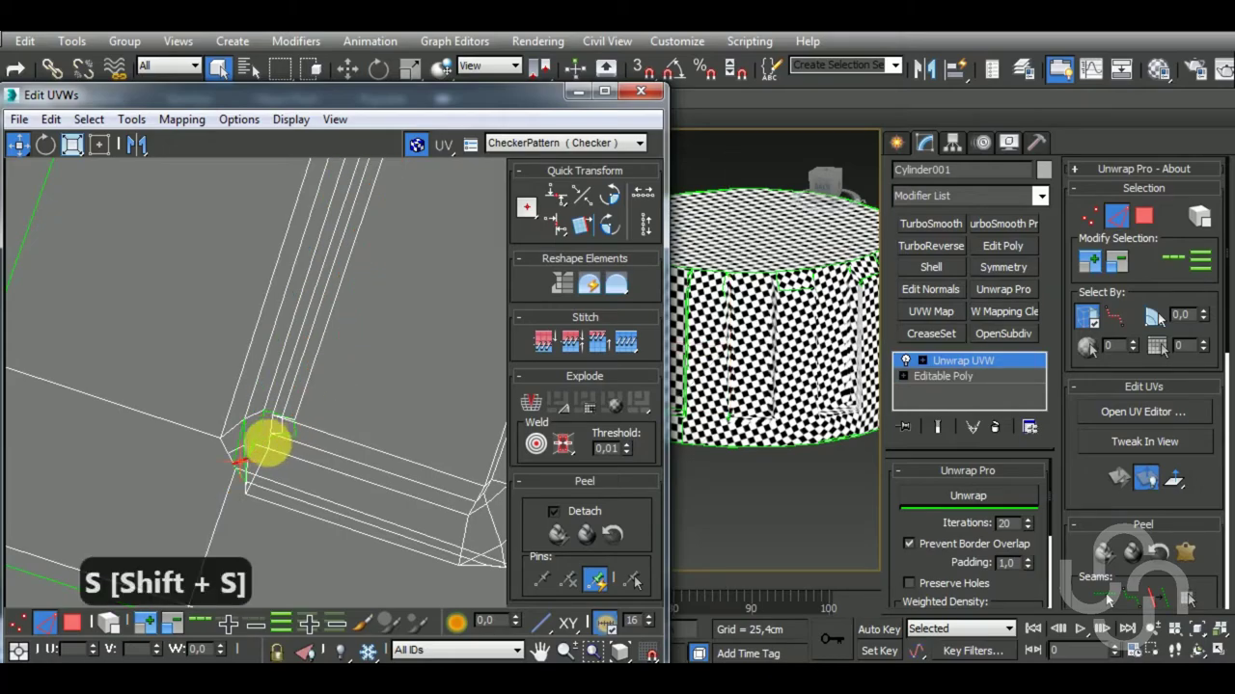
{"action": "key", "text": "shift+s"}
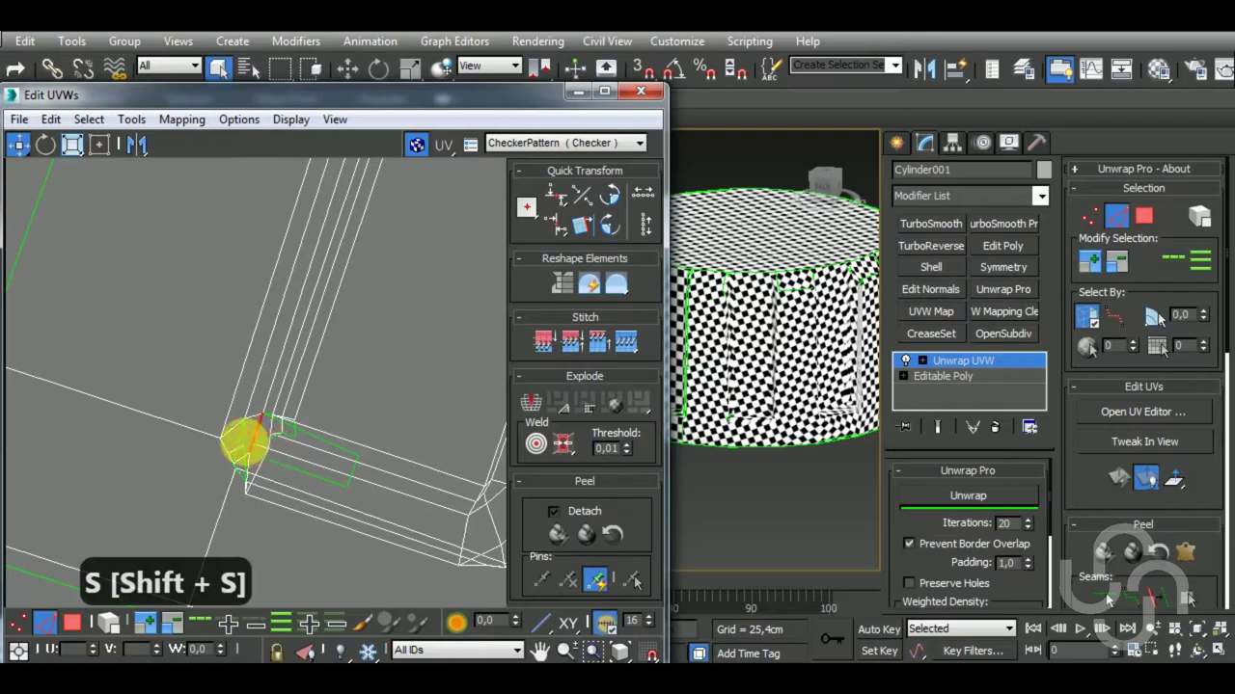
{"action": "key", "text": "shift+s"}
{"action": "left_click", "coordinate": [294, 434]}
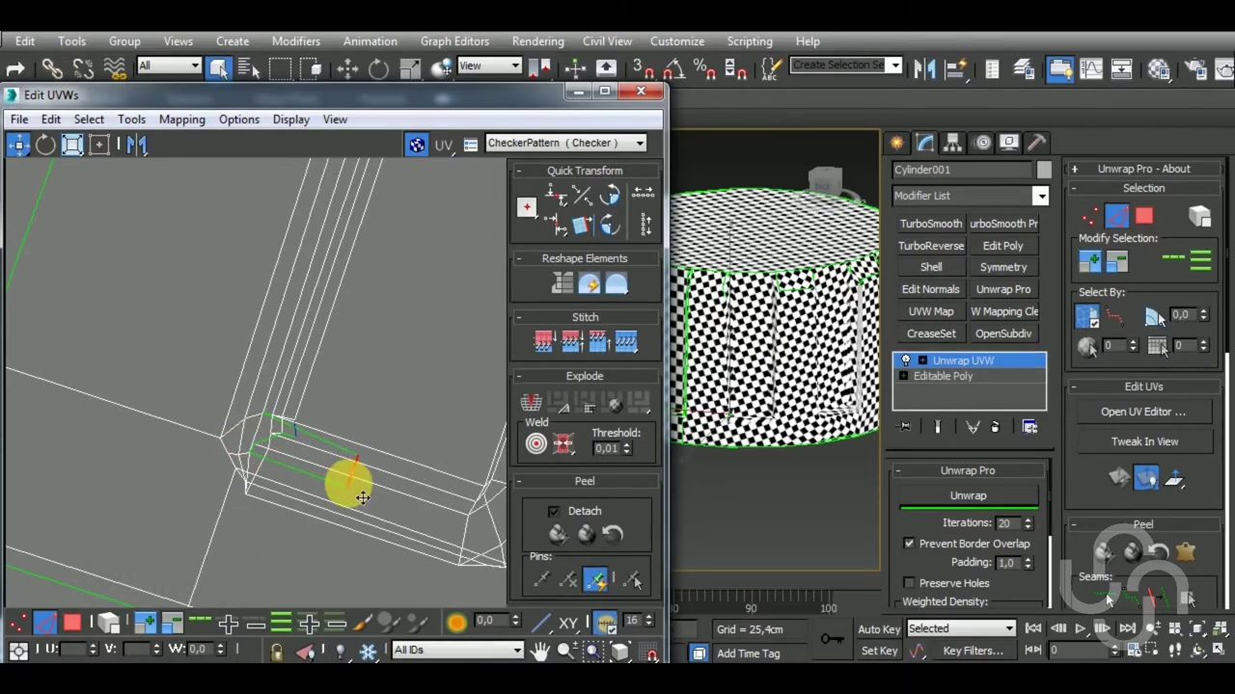
{"action": "key", "text": "shift+s"}
{"action": "left_click", "coordinate": [289, 438]}
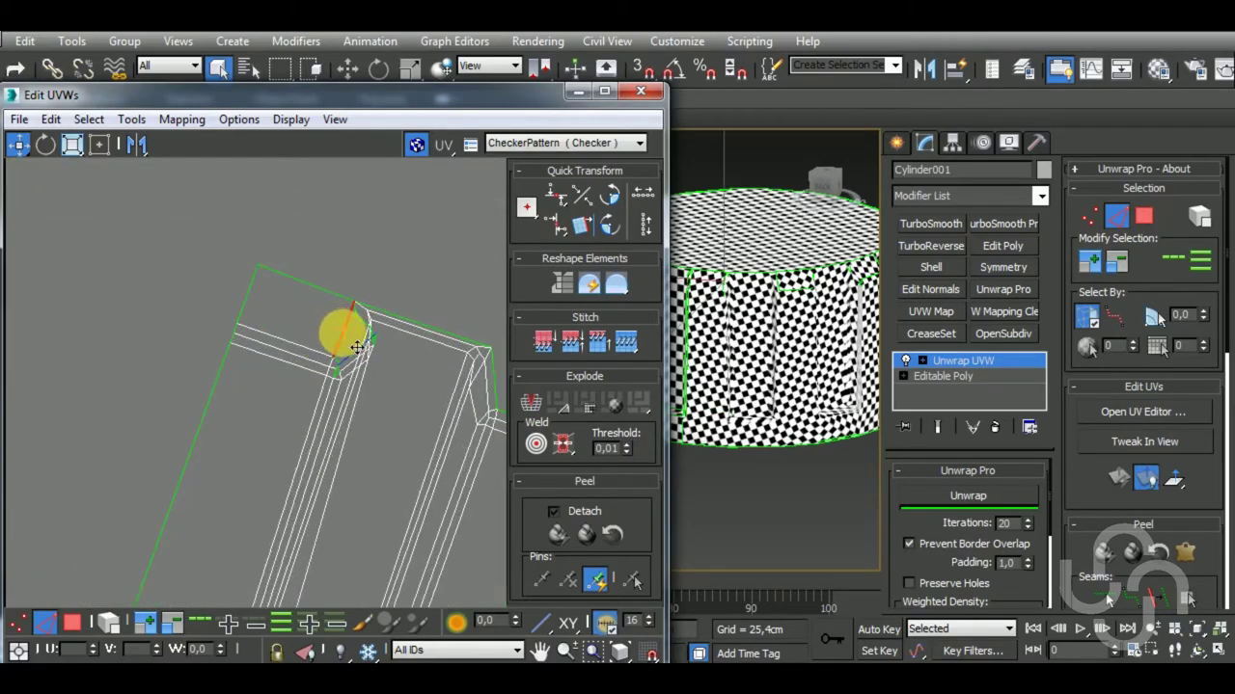
{"action": "key", "text": "shift+s"}
{"action": "left_click", "coordinate": [363, 323]}
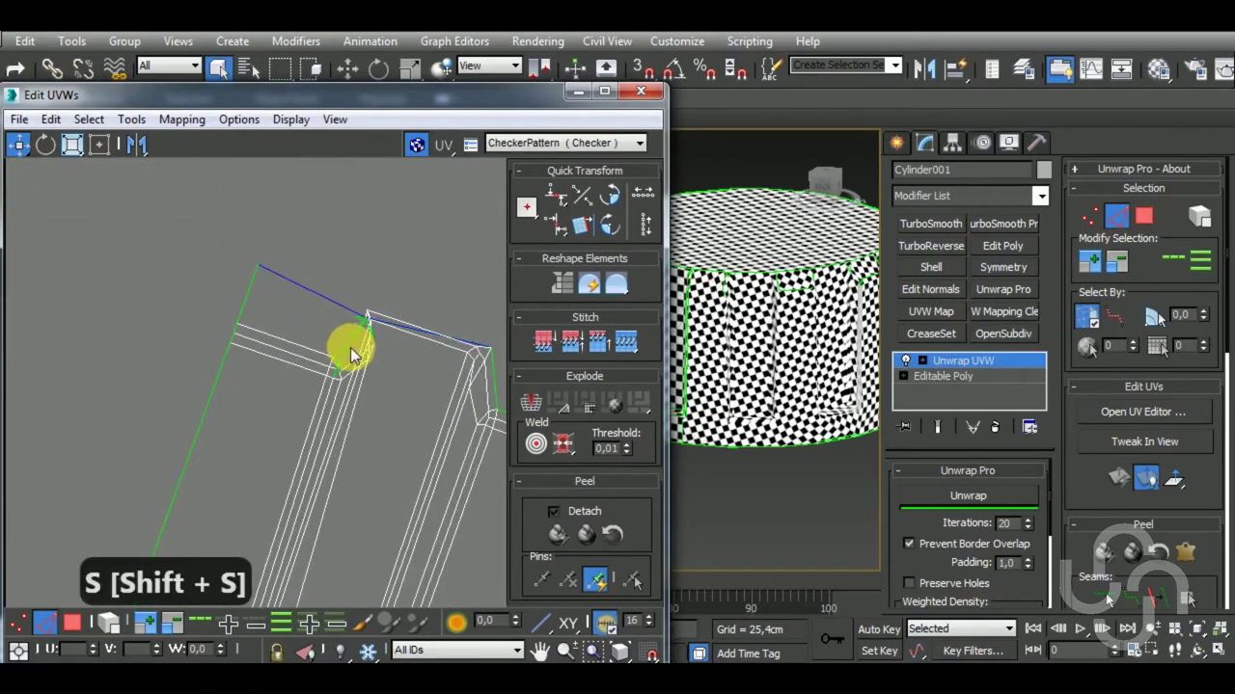
{"action": "left_click", "coordinate": [343, 361]}
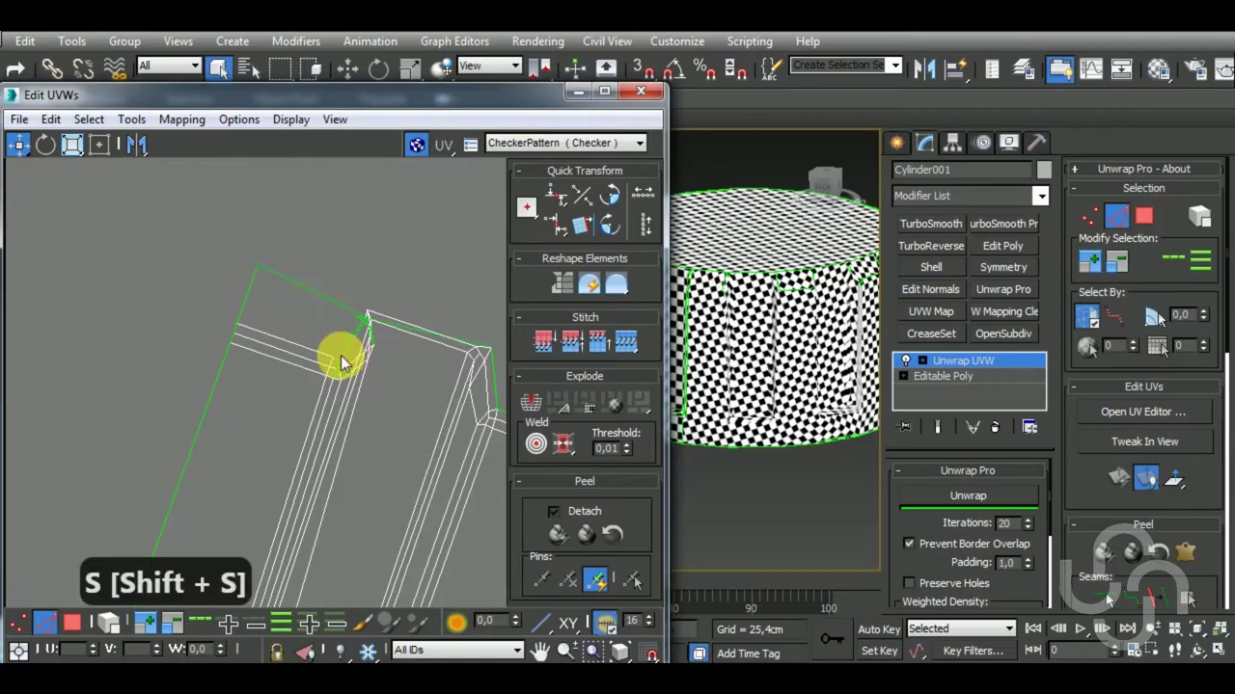
Add one more corner seam, then select the stepped shell and unwrap it.
{"action": "scroll", "coordinate": [339, 362], "scroll_direction": "up", "scroll_amount": 3}
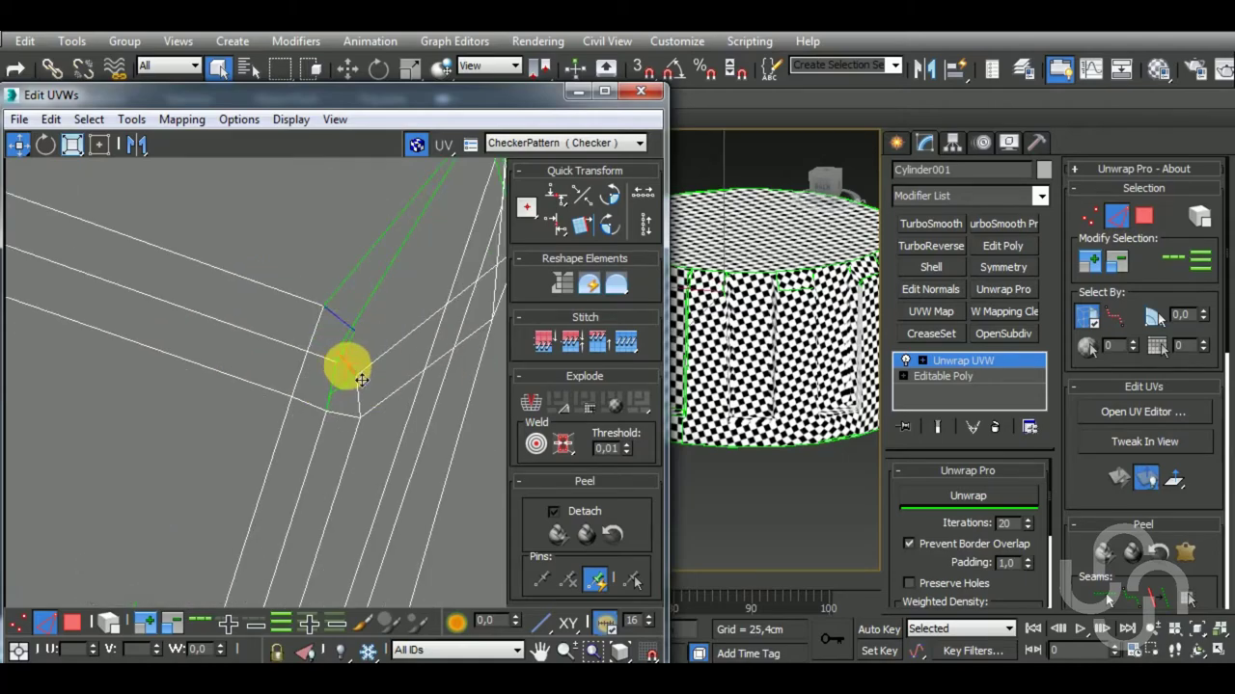
{"action": "key", "text": "shift+s"}
{"action": "key", "text": "shift+s"}
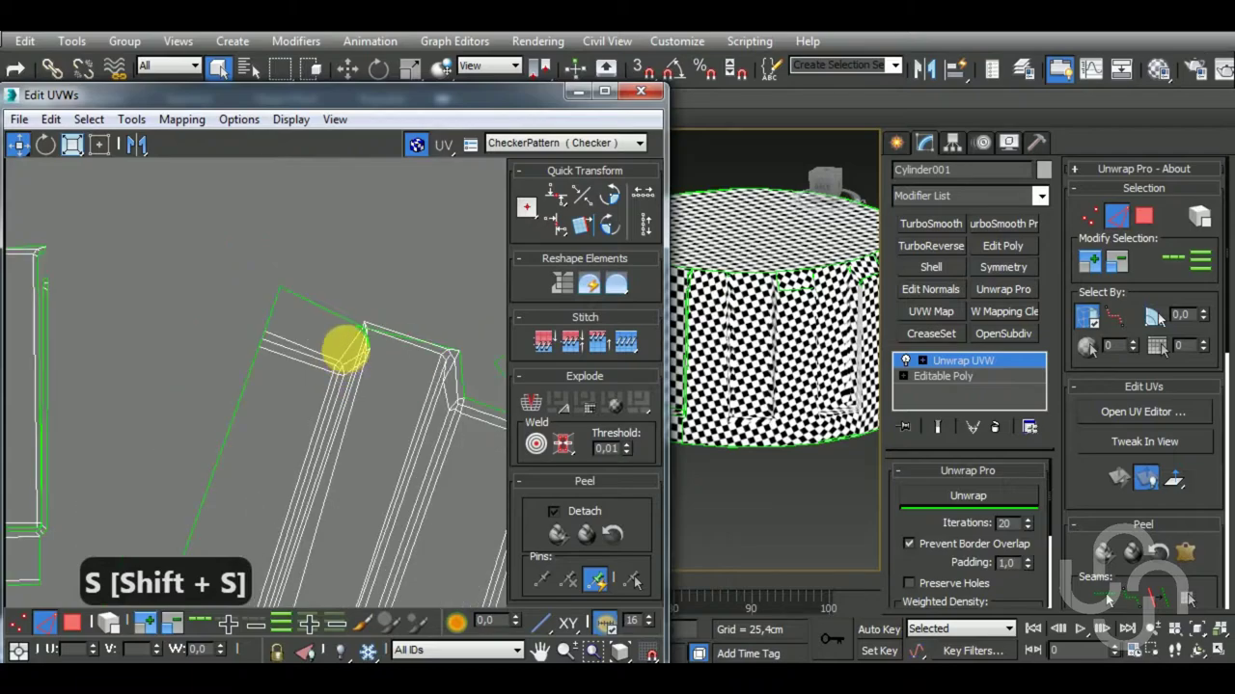
{"action": "scroll", "coordinate": [372, 278], "scroll_direction": "down", "scroll_amount": 5}
{"action": "left_click", "coordinate": [409, 443]}
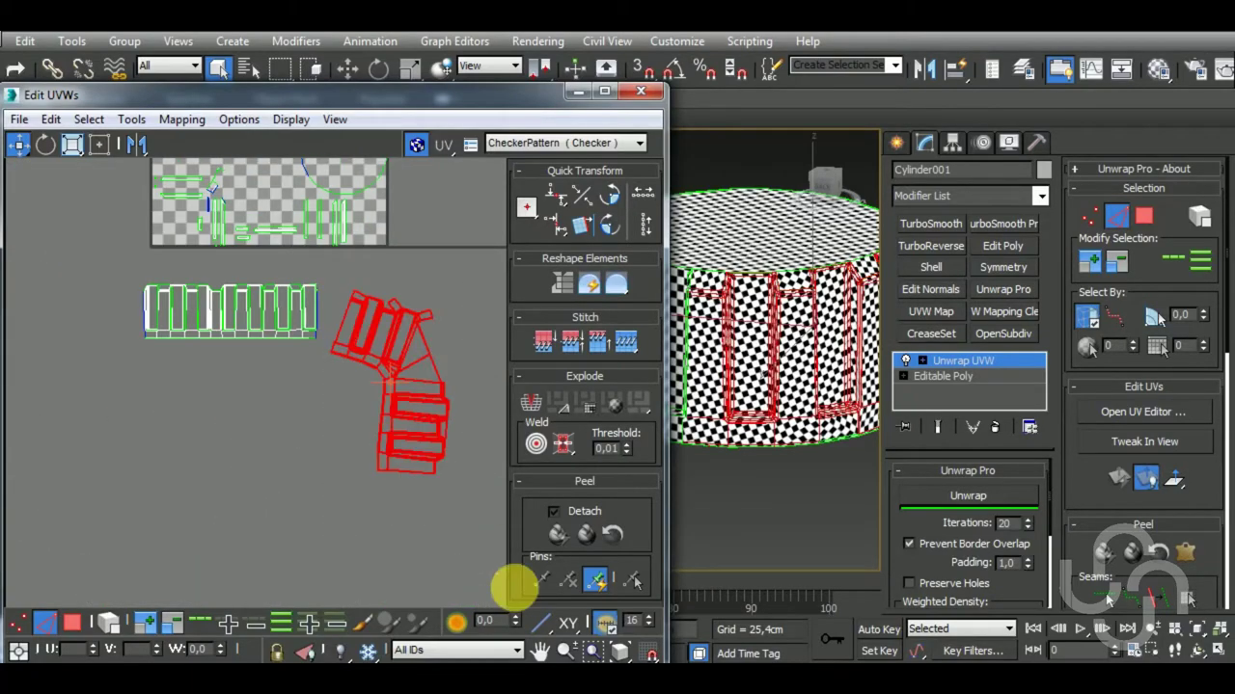
{"action": "left_click", "coordinate": [975, 497]}
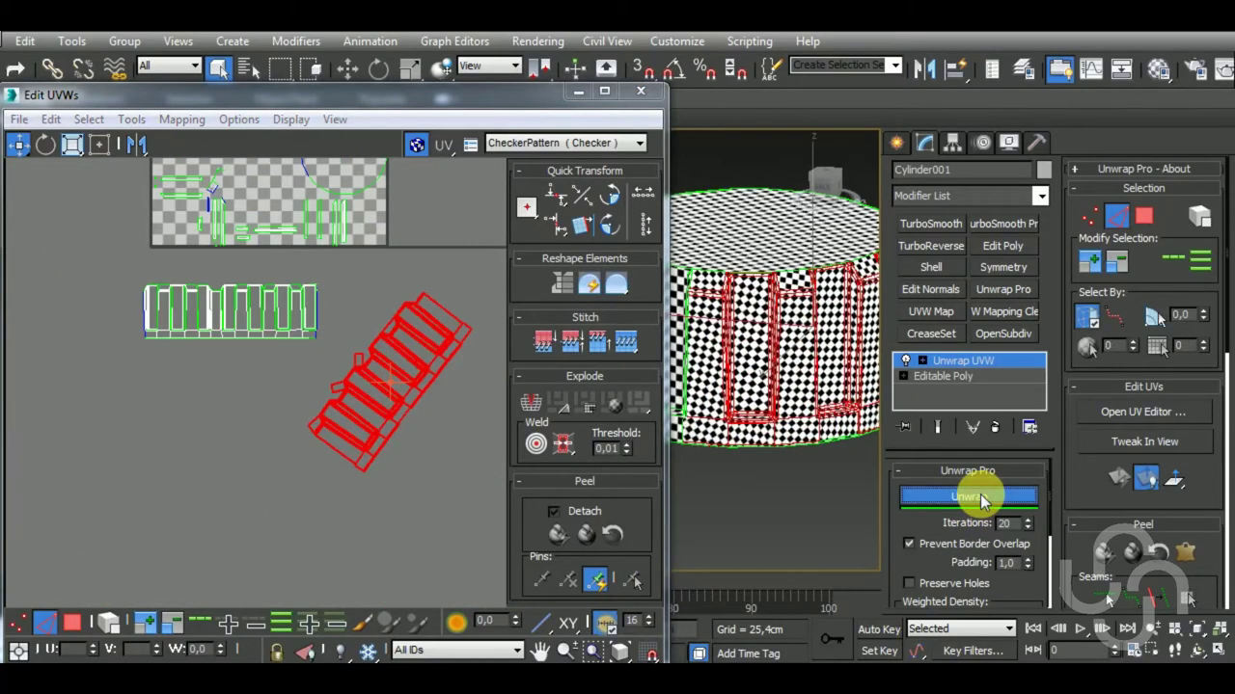
Stitch the first open corner edges of the stepped UV strip closed.
{"action": "left_click", "coordinate": [416, 421]}
{"action": "scroll", "coordinate": [414, 413], "scroll_direction": "up", "scroll_amount": 5}
{"action": "scroll", "coordinate": [414, 413], "scroll_direction": "up", "scroll_amount": 1}
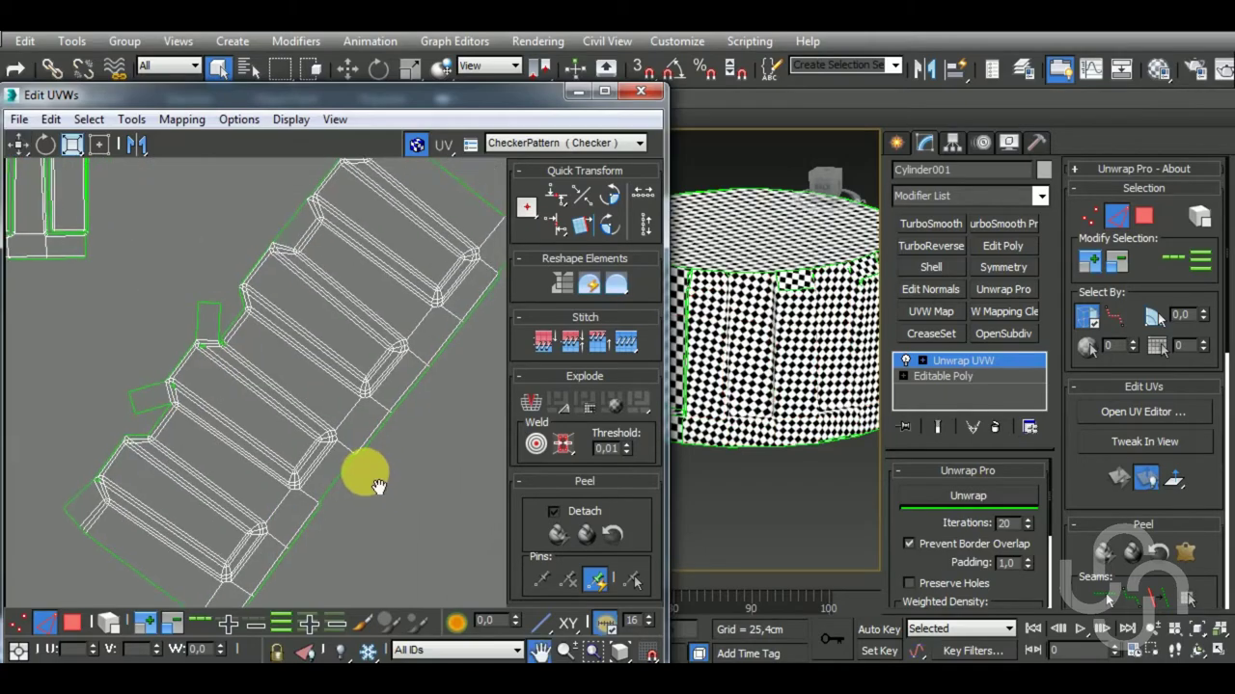
{"action": "scroll", "coordinate": [242, 443], "scroll_direction": "up", "scroll_amount": 2}
{"action": "scroll", "coordinate": [278, 480], "scroll_direction": "up", "scroll_amount": 2}
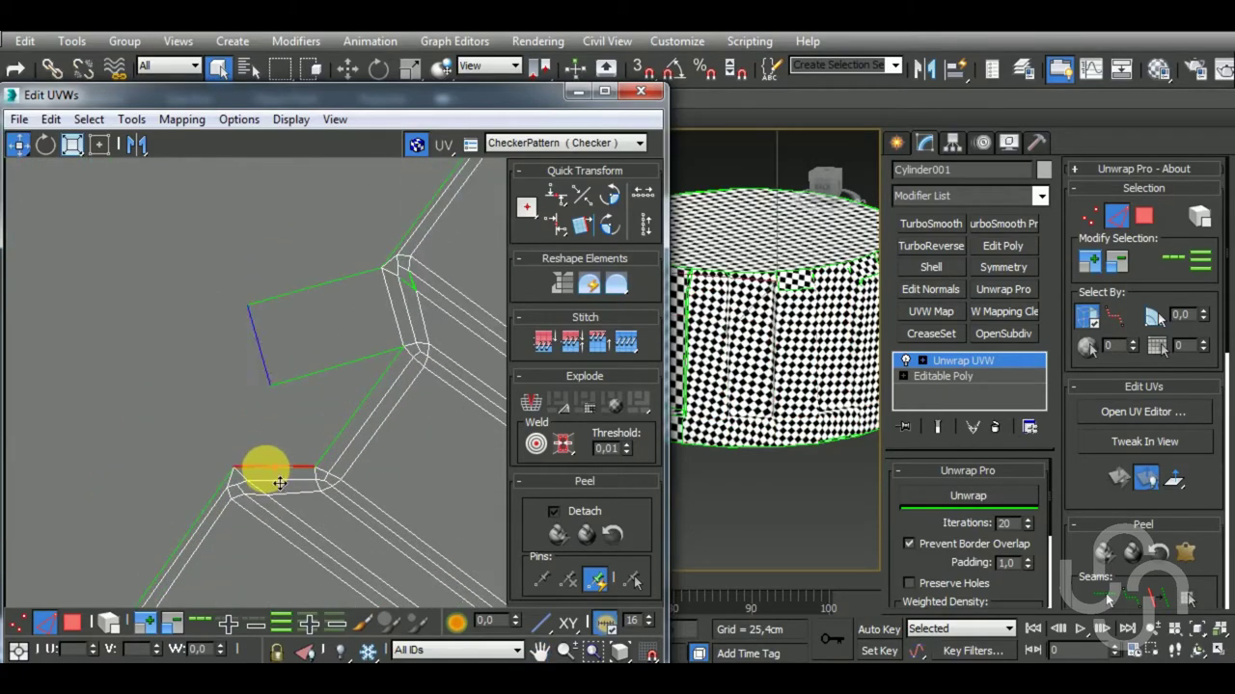
{"action": "key", "text": "shift+s"}
{"action": "left_click", "coordinate": [419, 307]}
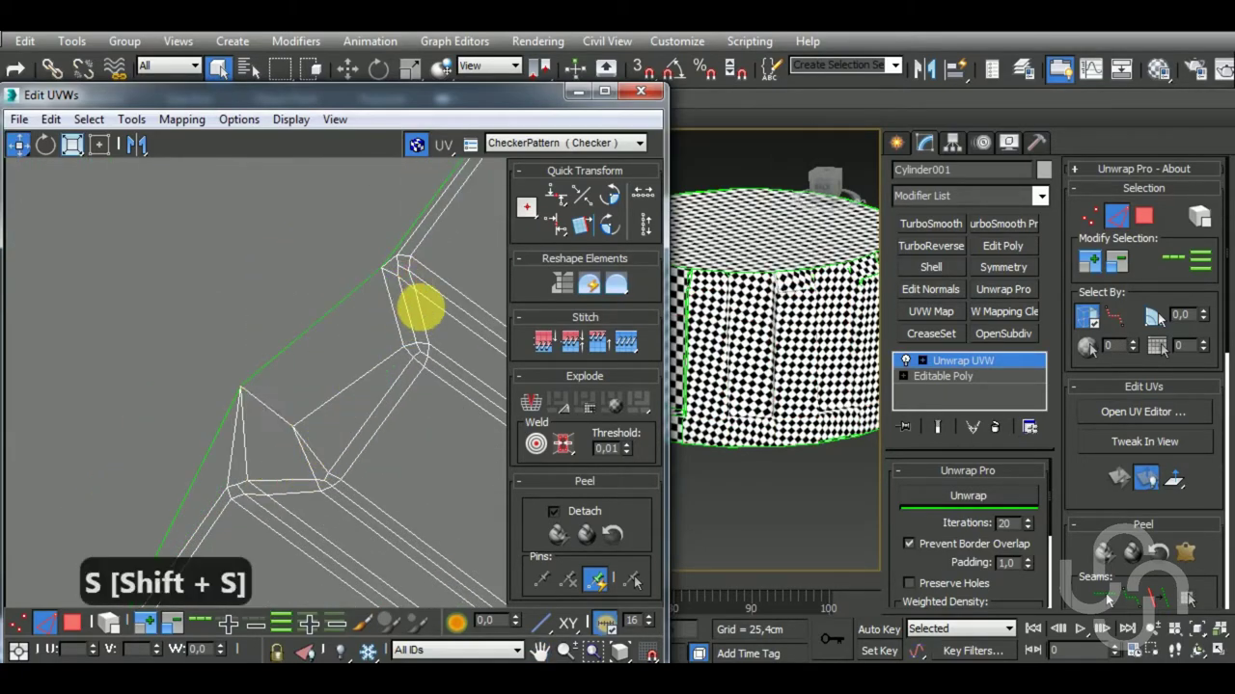
{"action": "middle_click_drag", "start_coordinate": [420, 307], "coordinate": [105, 530]}
{"action": "left_click", "coordinate": [280, 347]}
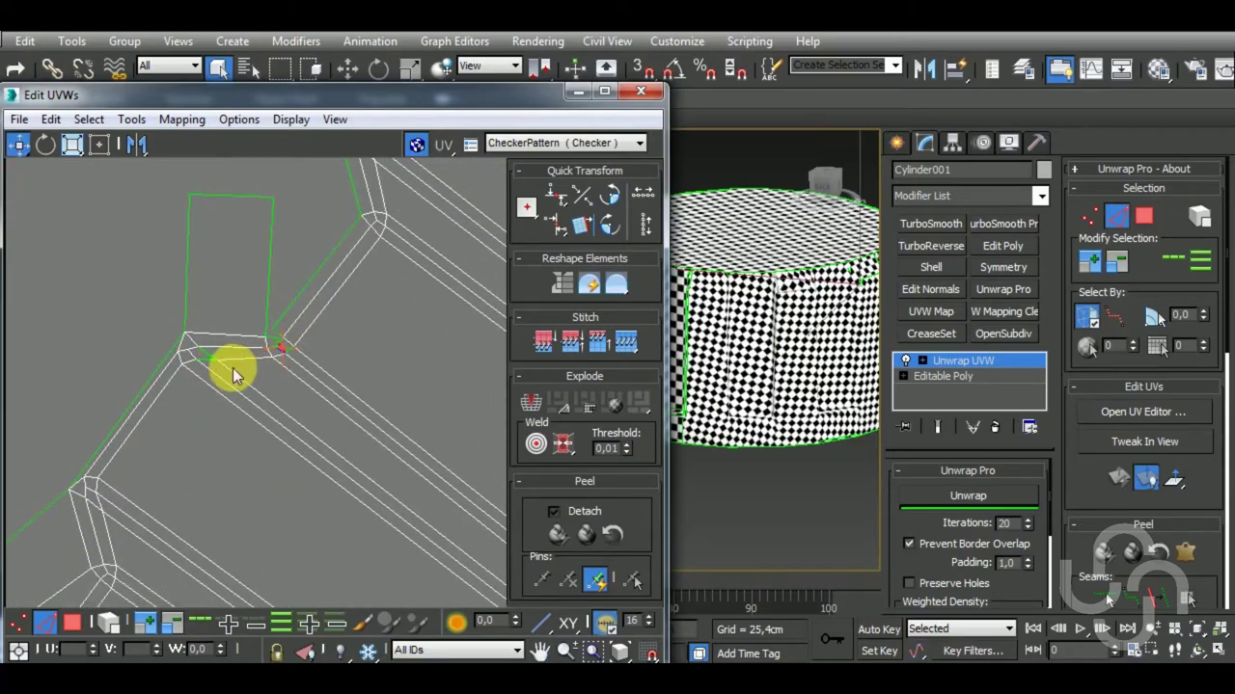
{"action": "key", "text": "shift+s"}
Stitch the last open corner edge, then switch to face selection for the strip.
{"action": "mouse_move", "coordinate": [235, 350]}
{"action": "middle_mouse_down"}
{"action": "mouse_move", "coordinate": [311, 422]}
{"action": "mouse_move", "coordinate": [321, 335]}
{"action": "middle_mouse_up"}
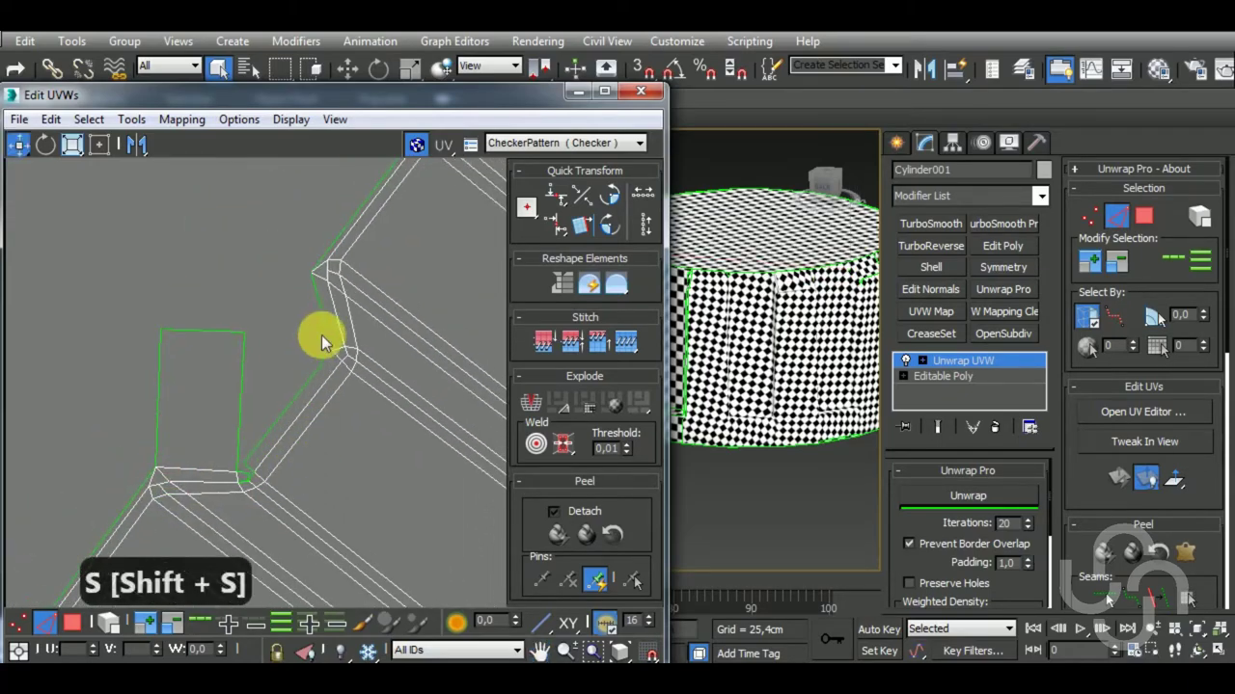
{"action": "left_click", "coordinate": [323, 332]}
{"action": "key", "text": "shift+s"}
{"action": "scroll", "coordinate": [265, 483], "scroll_direction": "up", "scroll_amount": 3}
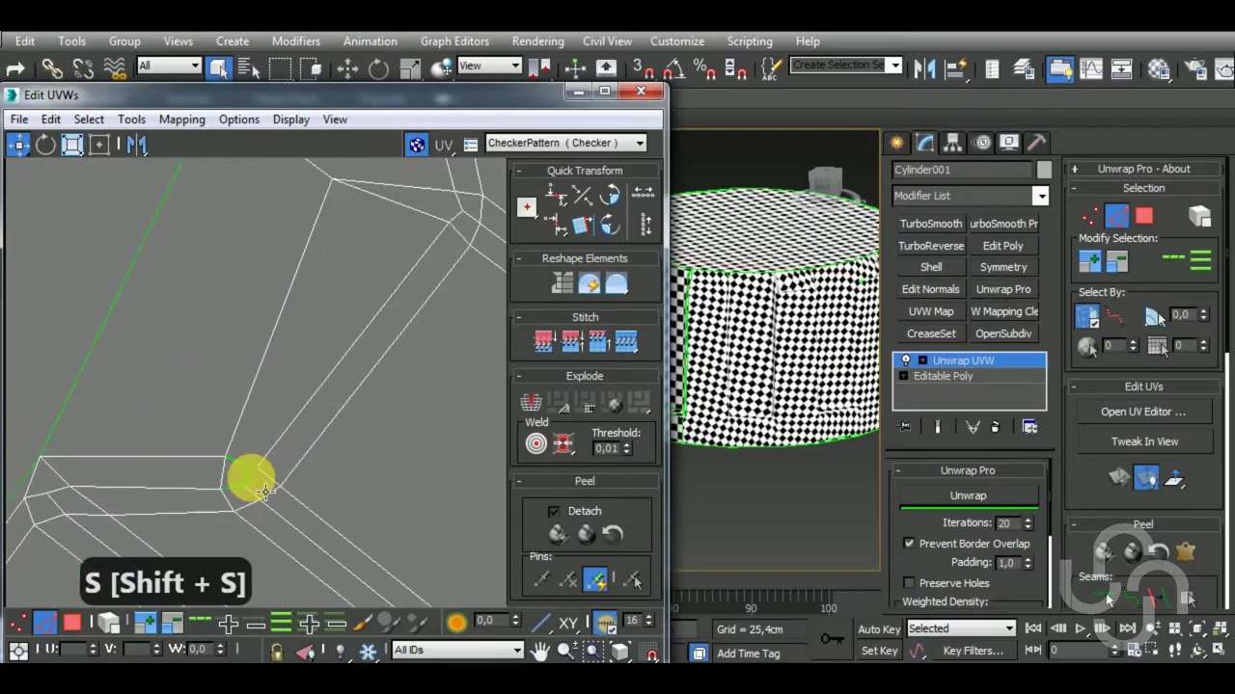
{"action": "scroll", "coordinate": [261, 488], "scroll_direction": "down", "scroll_amount": 1}
{"action": "scroll", "coordinate": [298, 485], "scroll_direction": "down", "scroll_amount": 2}
{"action": "scroll", "coordinate": [330, 422], "scroll_direction": "down", "scroll_amount": 2}
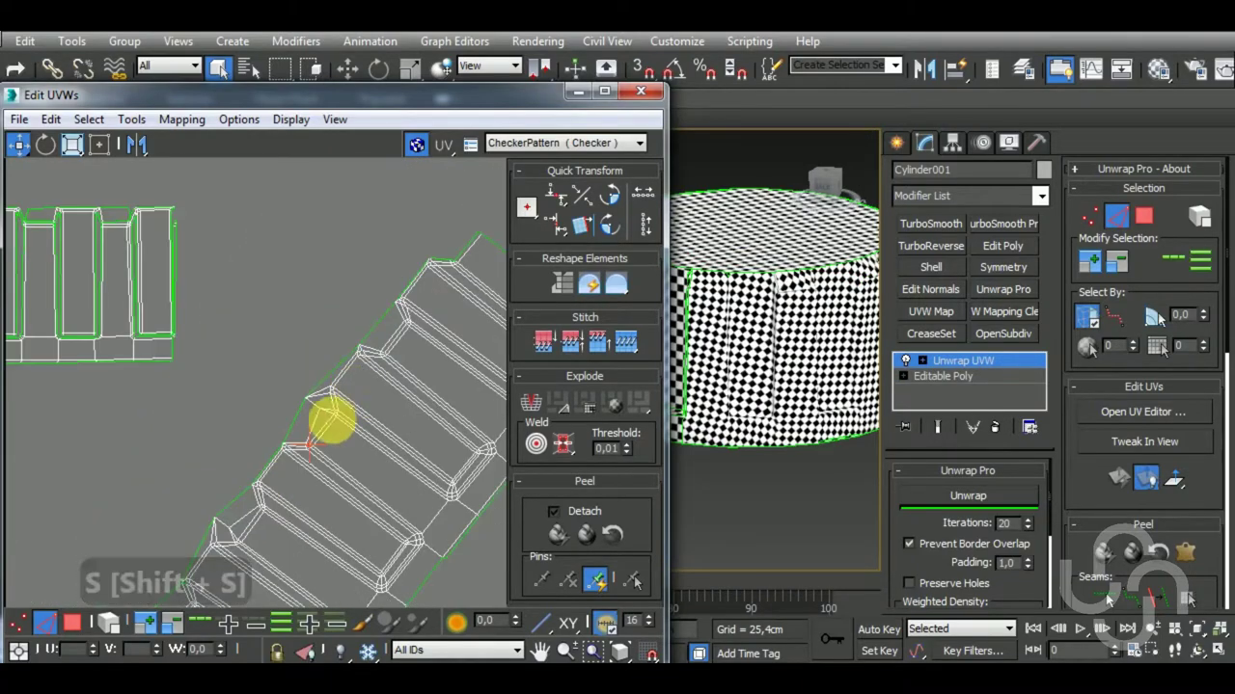
{"action": "middle_click_drag", "start_coordinate": [331, 422], "coordinate": [398, 342]}
{"action": "scroll", "coordinate": [319, 415], "scroll_direction": "down", "scroll_amount": 1}
{"action": "scroll", "coordinate": [325, 433], "scroll_direction": "down", "scroll_amount": 2}
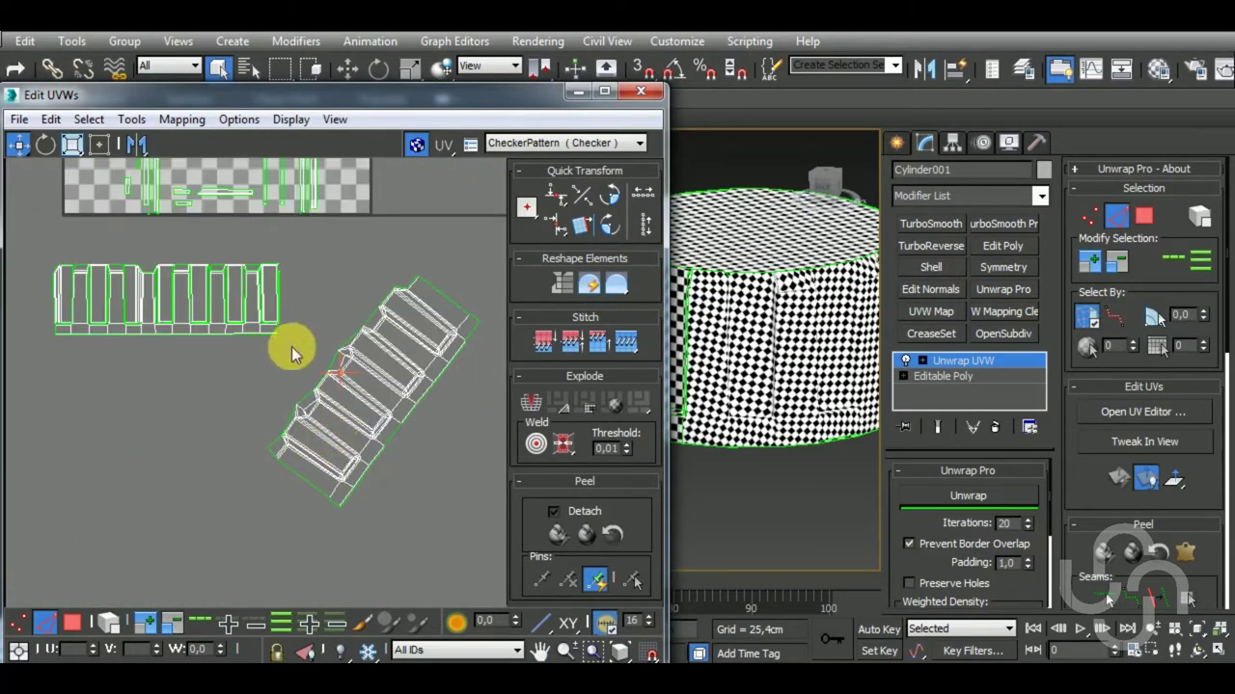
{"action": "left_click", "coordinate": [77, 623]}
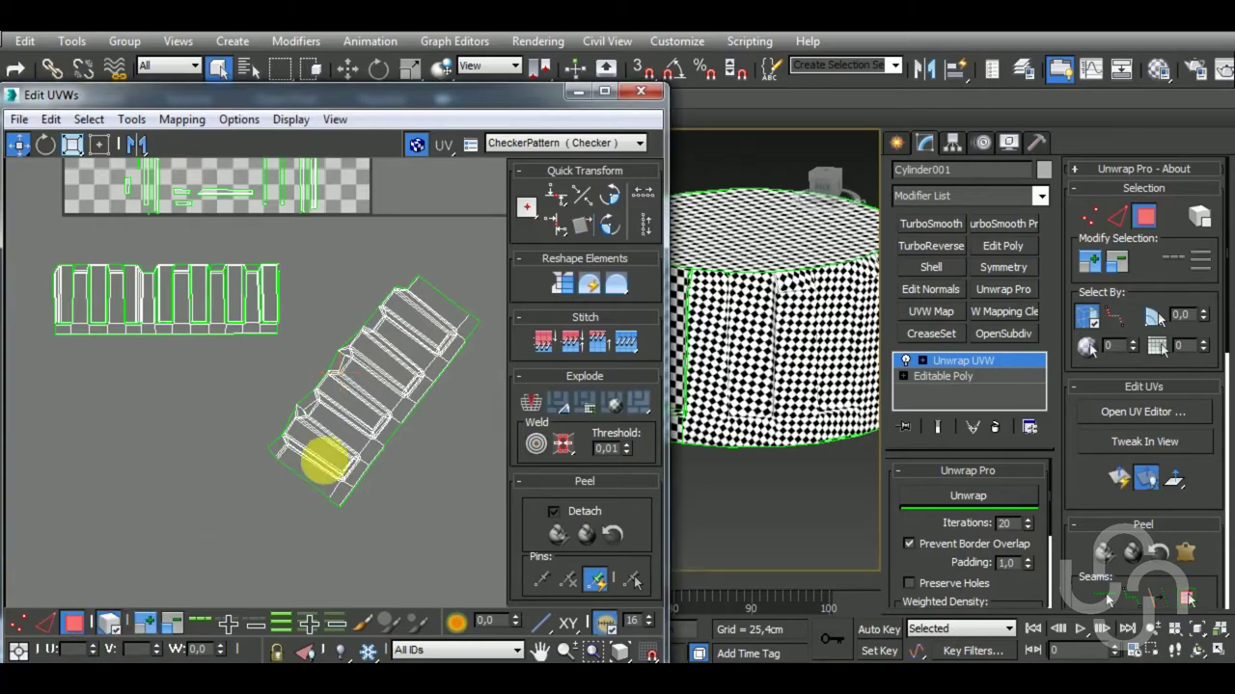
Unwrap the stepped shell again and rotate it to lie horizontally.
{"action": "left_click", "coordinate": [325, 463]}
{"action": "left_click", "coordinate": [961, 494]}
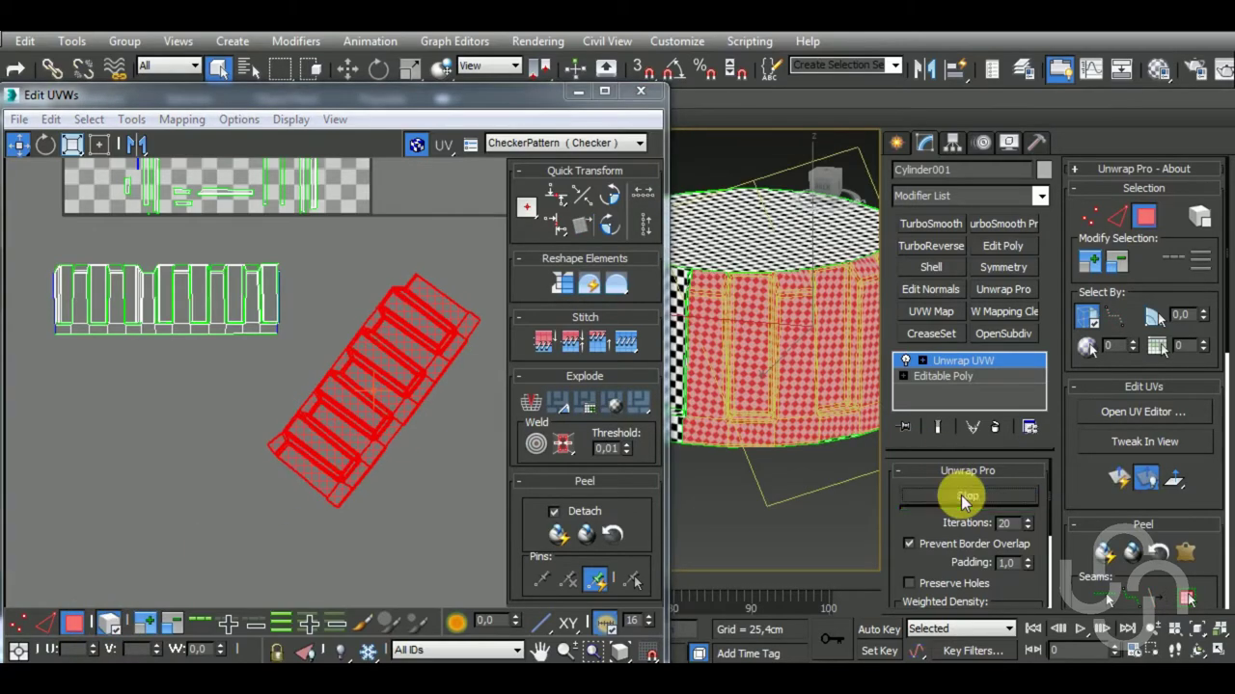
{"action": "left_click", "coordinate": [45, 144]}
{"action": "mouse_move", "coordinate": [433, 295]}
{"action": "left_mouse_down"}
{"action": "mouse_move", "coordinate": [494, 402]}
{"action": "mouse_move", "coordinate": [433, 394]}
{"action": "left_mouse_up"}
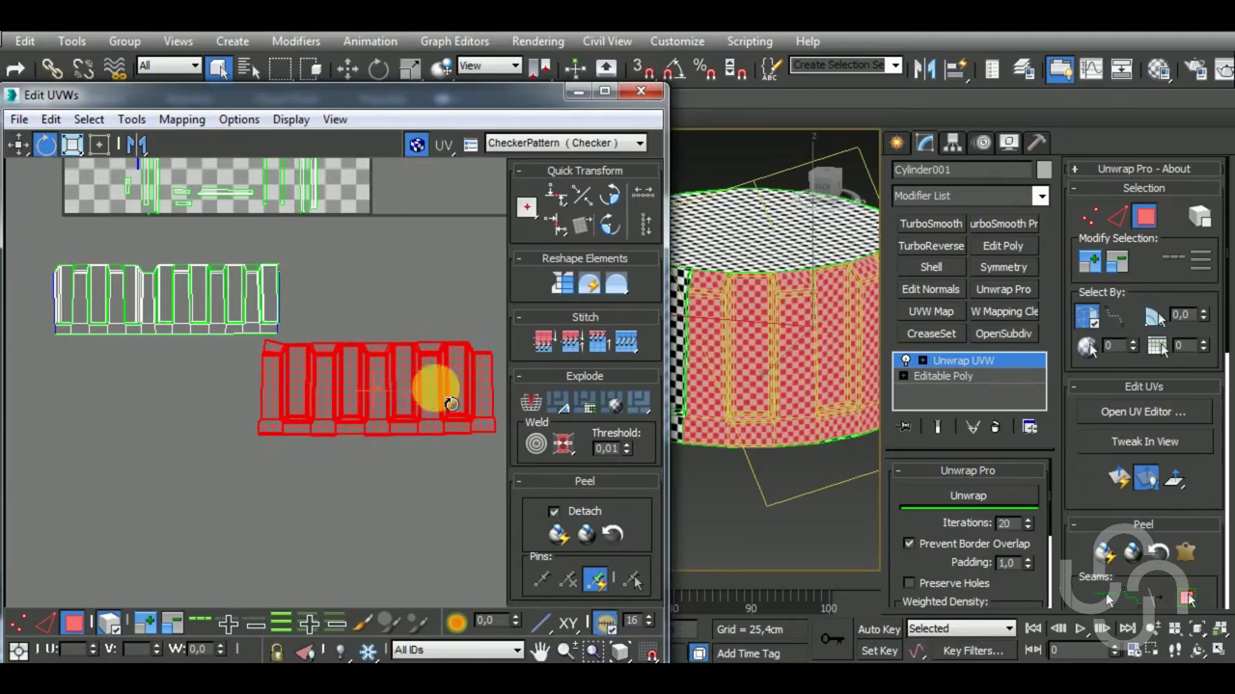
{"action": "left_click", "coordinate": [18, 143]}
{"action": "left_click", "coordinate": [384, 483]}
Select the upper-left UV strip and start stitching its edges in edge mode.
{"action": "middle_click_drag", "start_coordinate": [385, 483], "coordinate": [400, 505]}
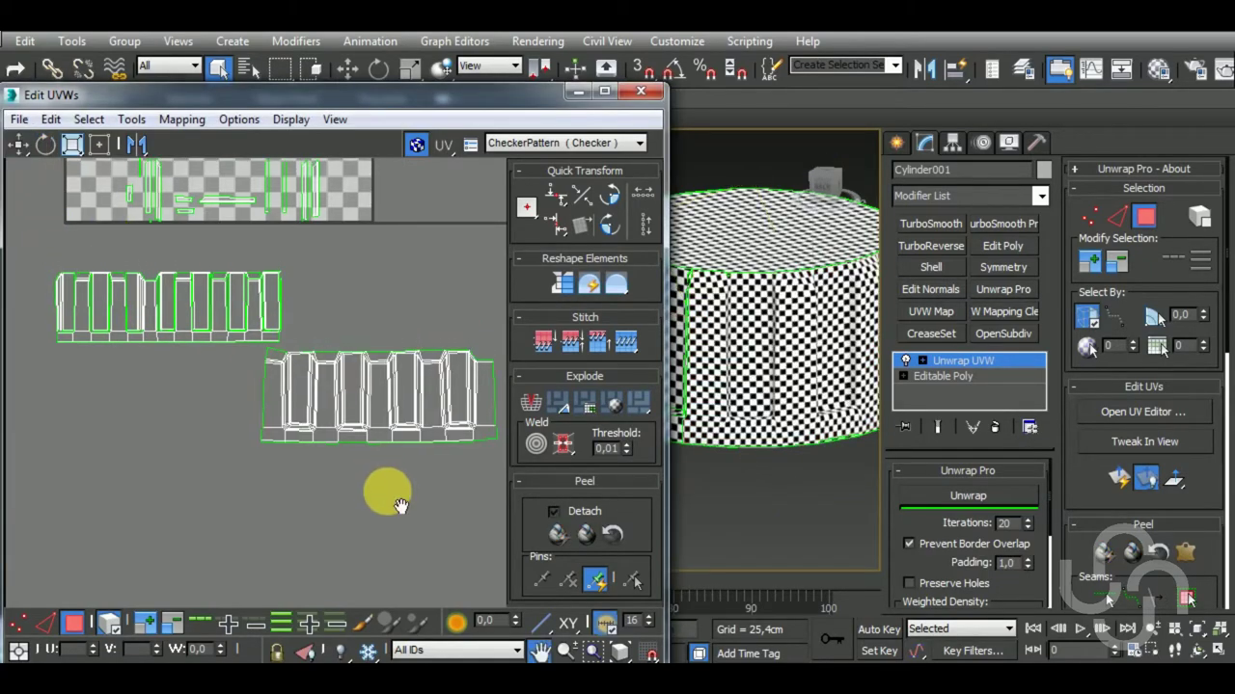
{"action": "middle_click_drag", "start_coordinate": [246, 442], "coordinate": [280, 478]}
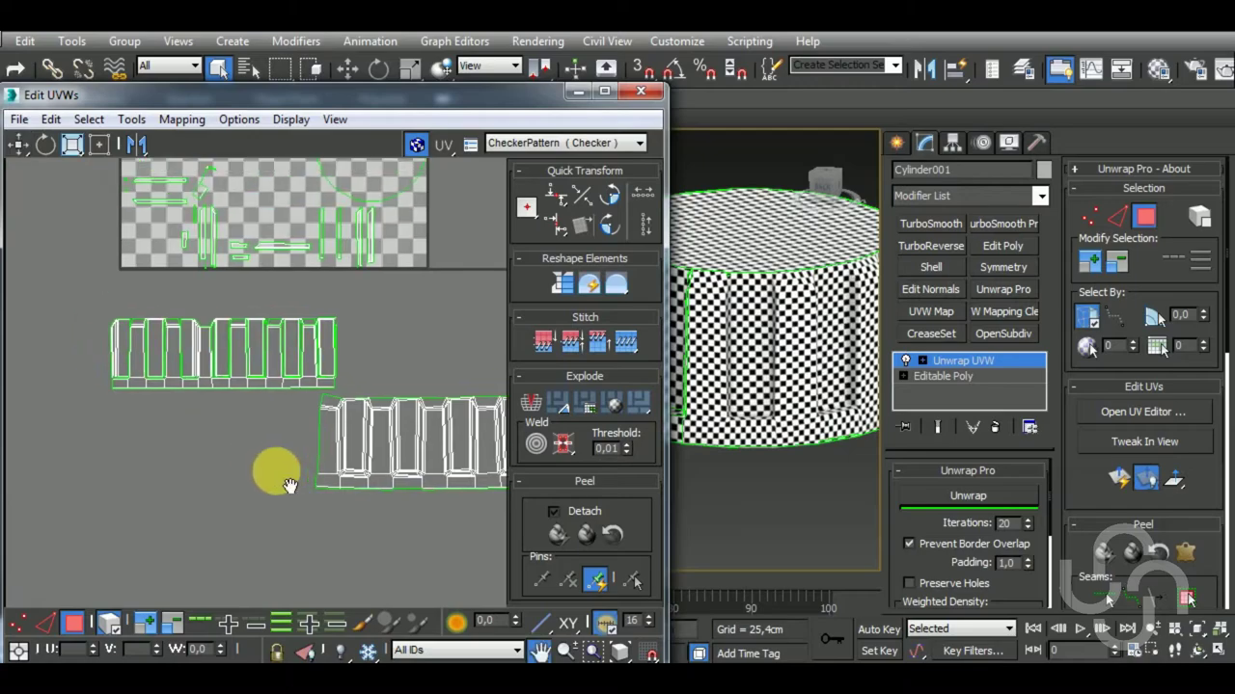
{"action": "left_click", "coordinate": [238, 359]}
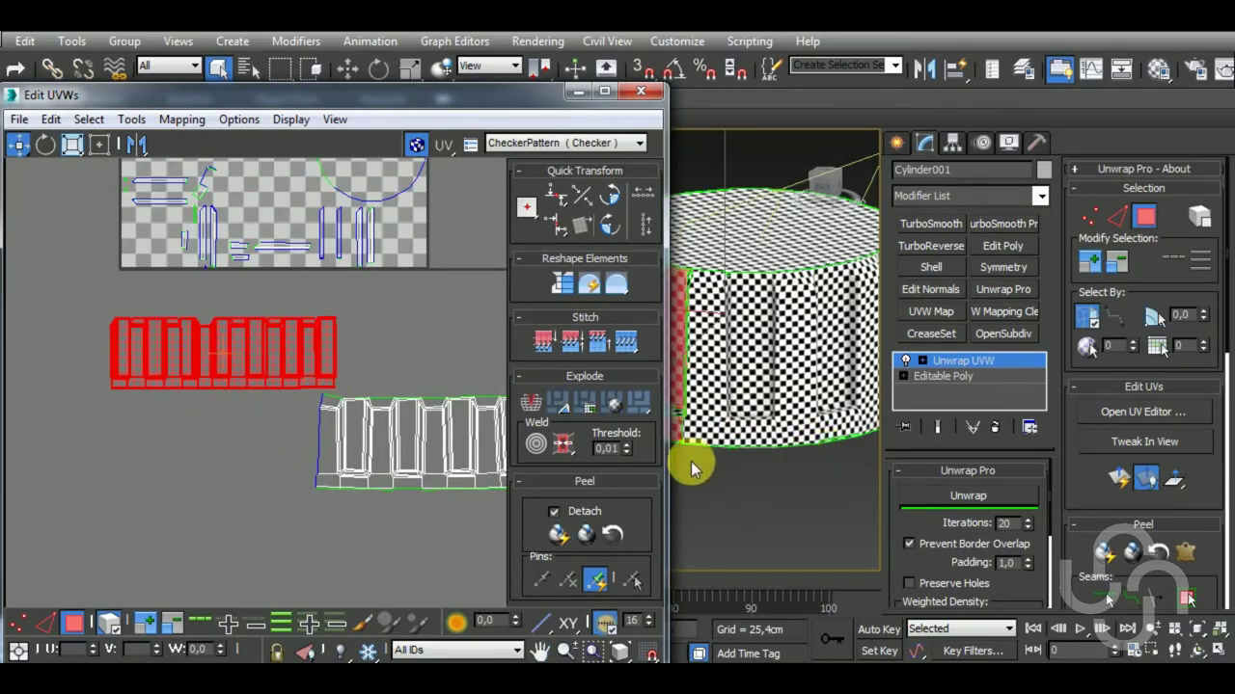
{"action": "left_click", "coordinate": [44, 622]}
{"action": "scroll", "coordinate": [261, 427], "scroll_direction": "up", "scroll_amount": 1}
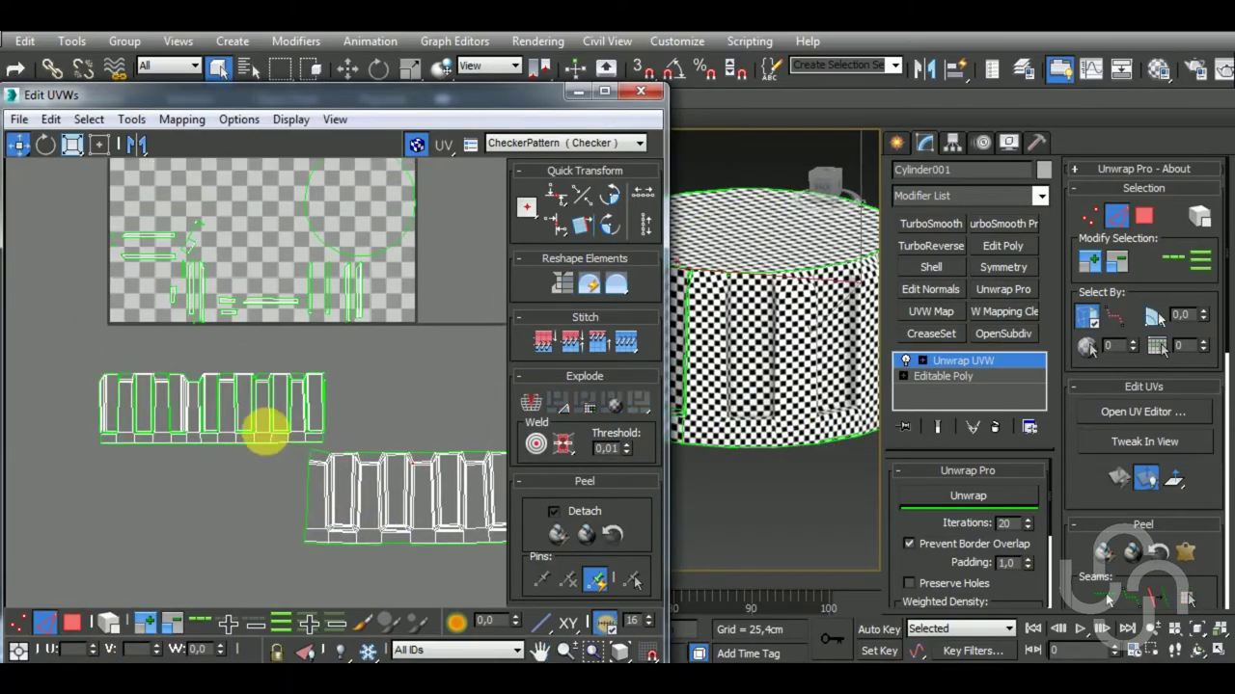
{"action": "scroll", "coordinate": [203, 400], "scroll_direction": "up", "scroll_amount": 3}
{"action": "scroll", "coordinate": [207, 412], "scroll_direction": "up", "scroll_amount": 2}
{"action": "scroll", "coordinate": [198, 408], "scroll_direction": "up", "scroll_amount": 2}
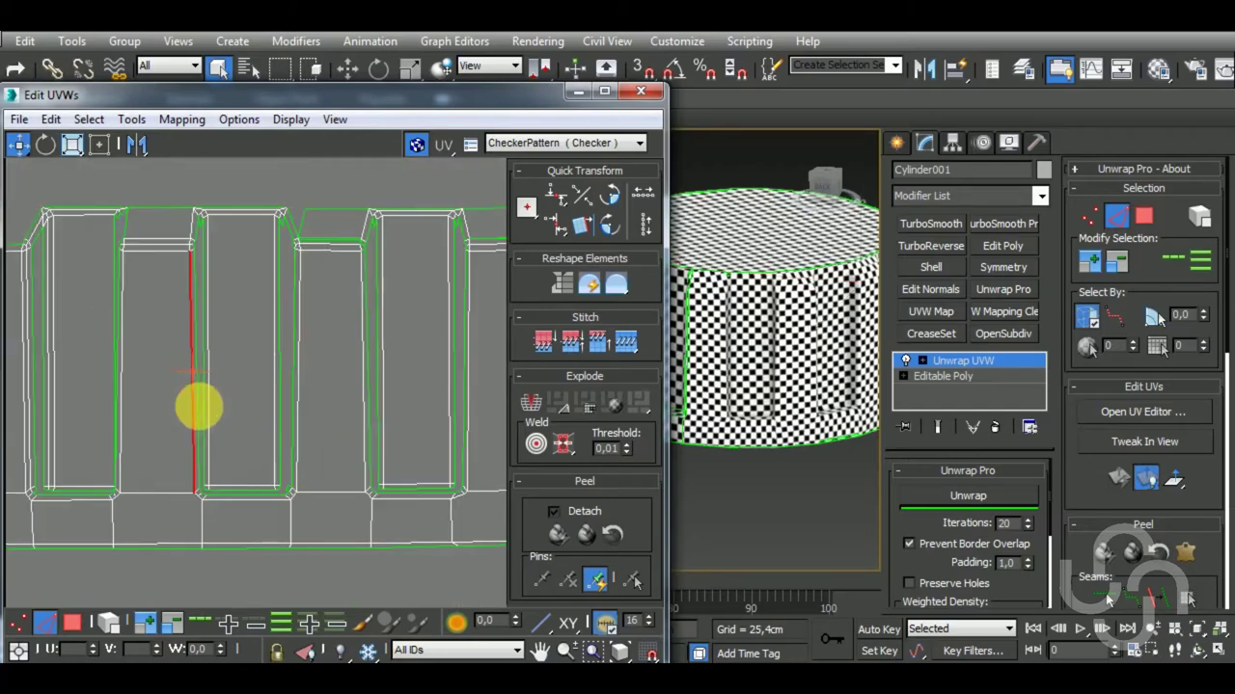
{"action": "key", "text": "shift+s"}
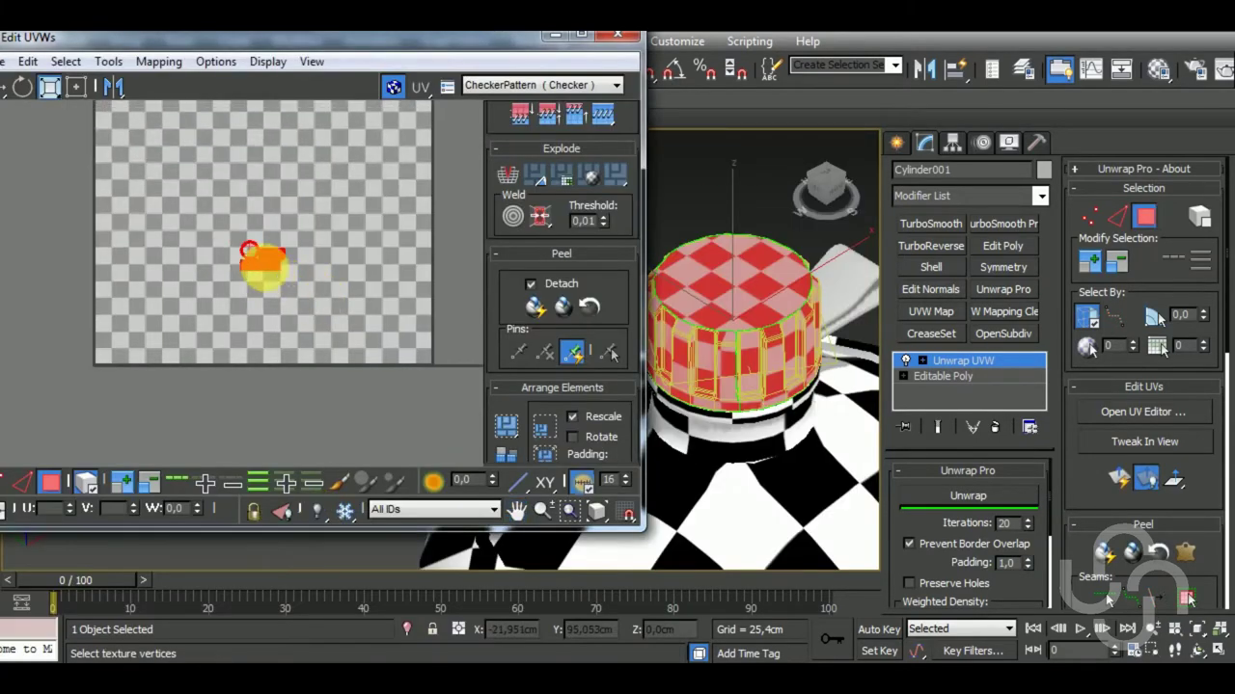
Shrink the knob's UV island, move it up, and close the UV editor.
{"action": "left_click_drag", "start_coordinate": [280, 268], "coordinate": [268, 308]}
{"action": "left_click", "coordinate": [46, 484]}
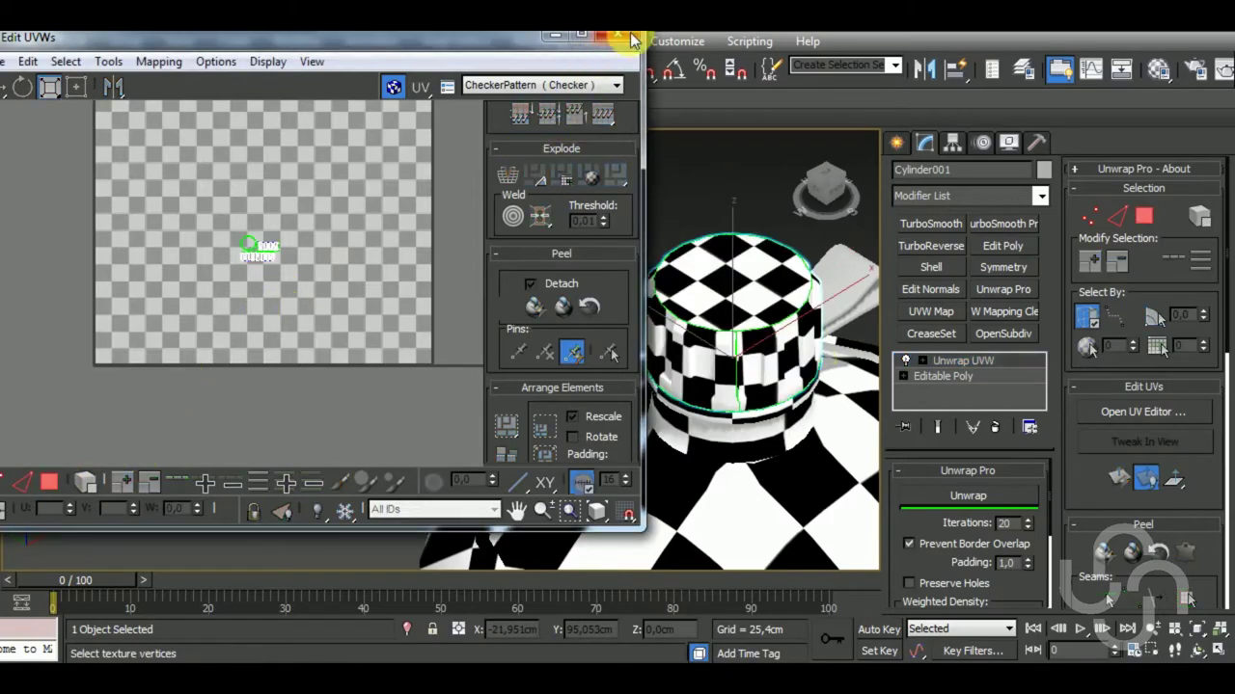
{"action": "left_click", "coordinate": [644, 313]}
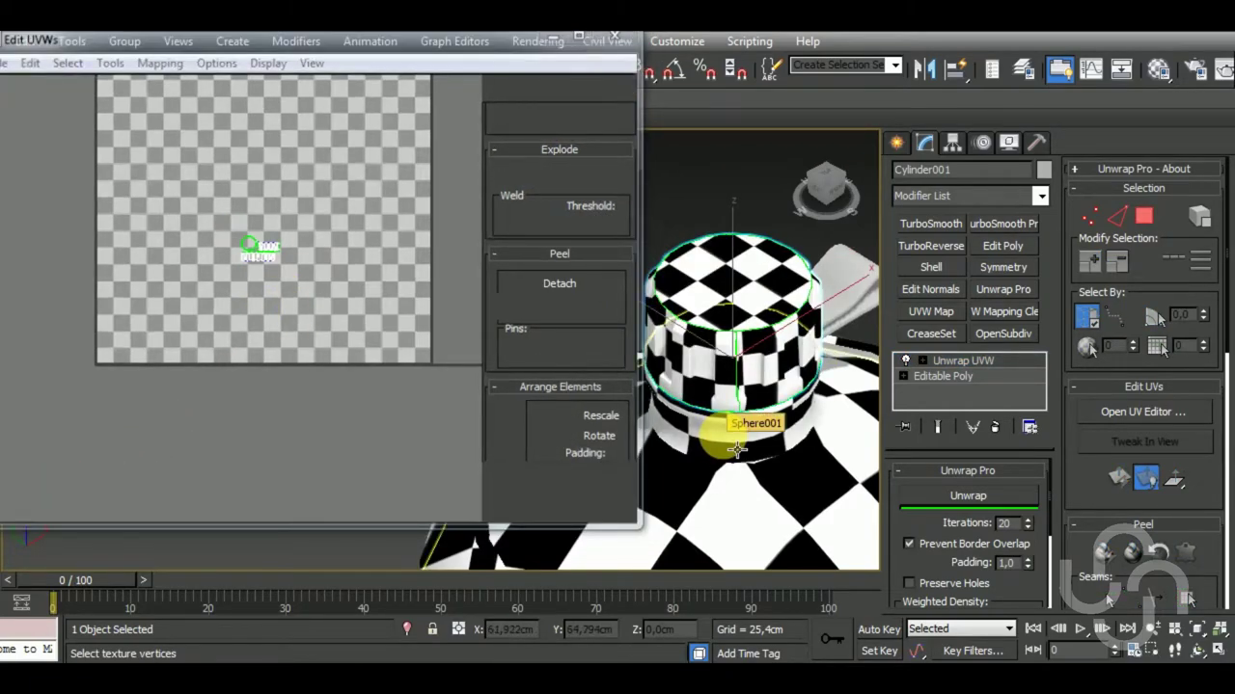
{"action": "scroll", "coordinate": [723, 463], "scroll_direction": "up", "scroll_amount": 3}
{"action": "scroll", "coordinate": [536, 246], "scroll_direction": "down", "scroll_amount": 5}
{"action": "scroll", "coordinate": [470, 399], "scroll_direction": "down", "scroll_amount": 2}
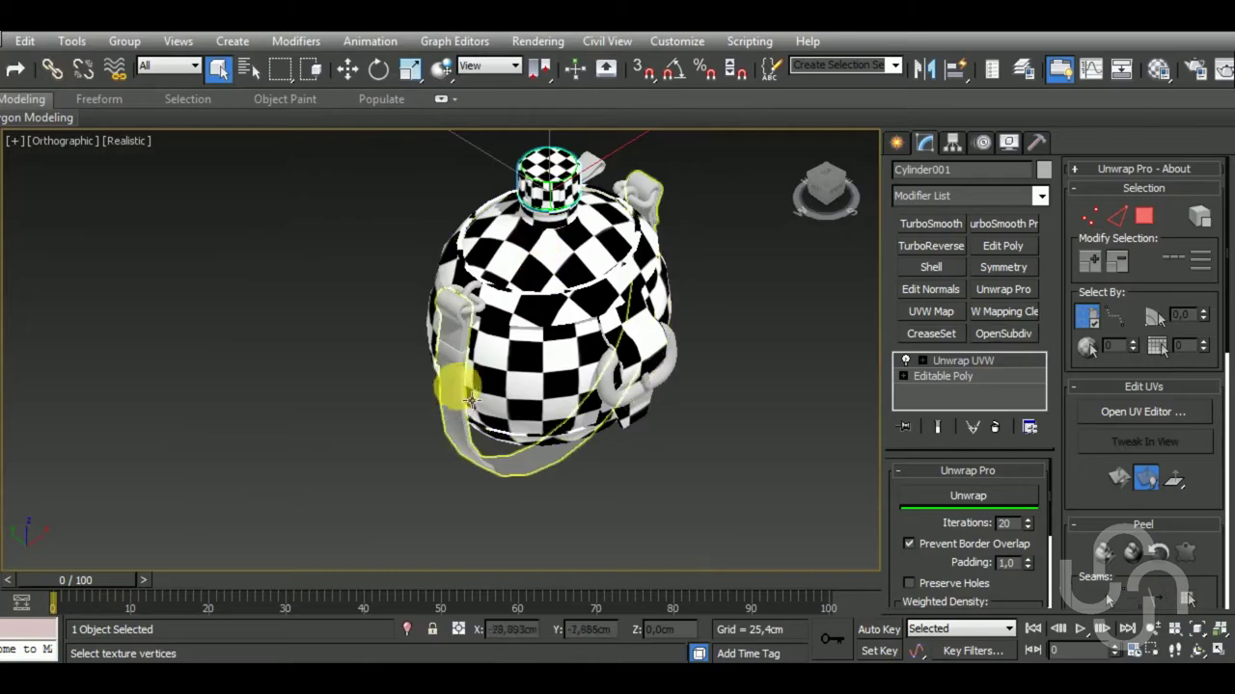
Isolate the strap Line003, add Unwrap UVW, and select all its UV faces.
{"action": "left_click", "coordinate": [469, 398]}
{"action": "left_click", "coordinate": [407, 629]}
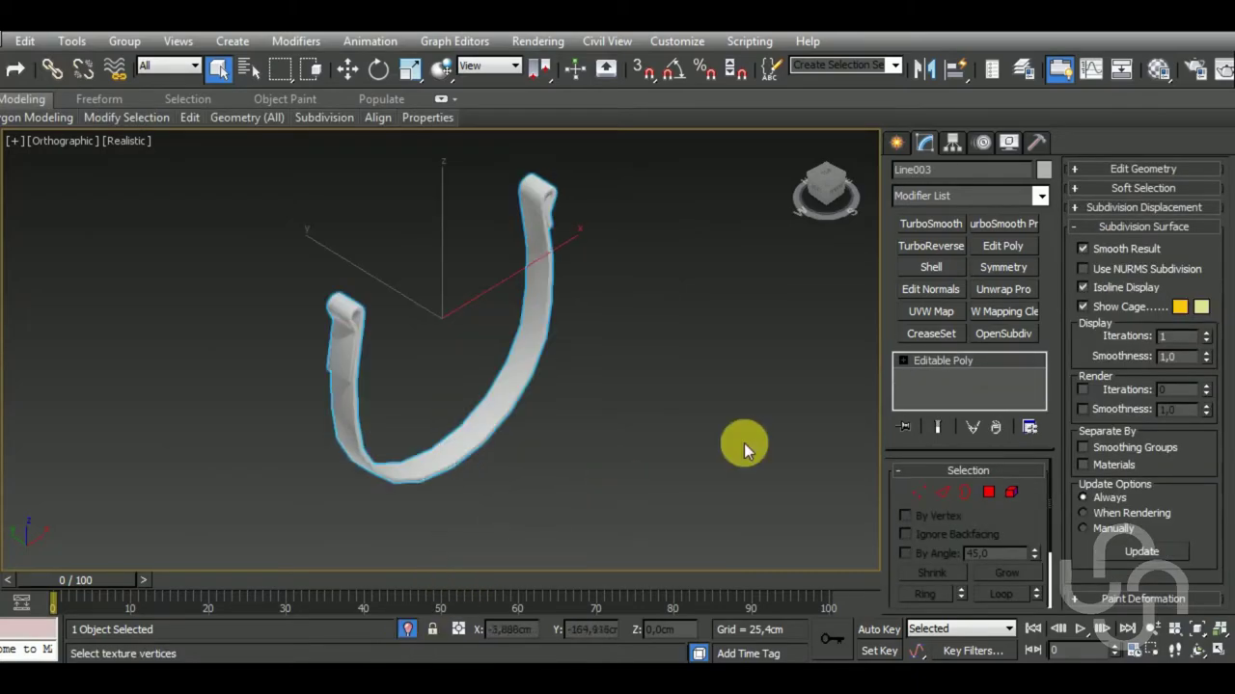
{"action": "left_click", "coordinate": [1003, 289]}
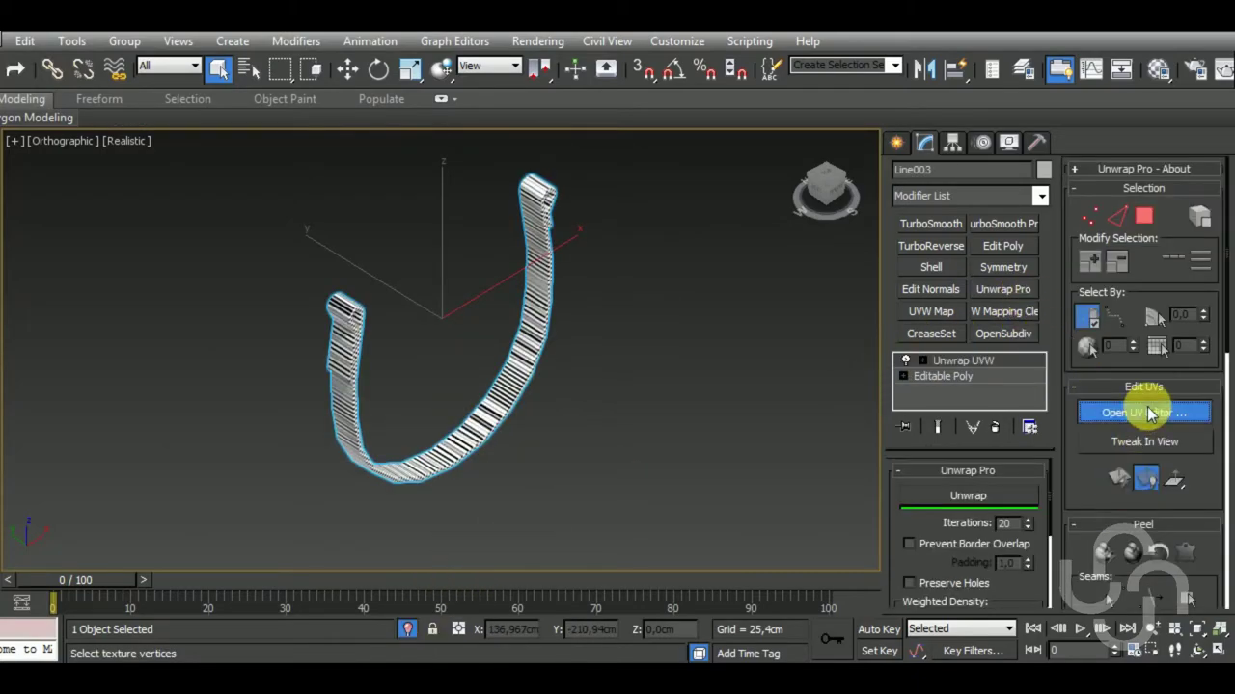
{"action": "left_click", "coordinate": [1150, 413]}
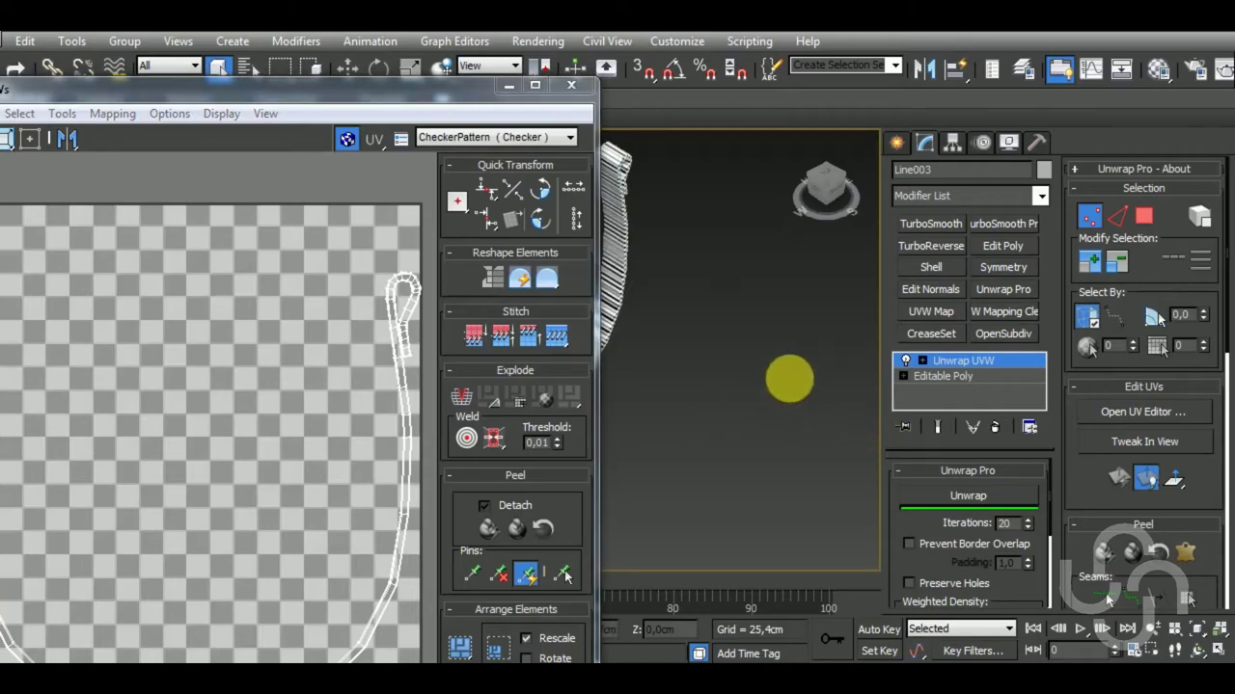
{"action": "mouse_move", "coordinate": [419, 85]}
{"action": "left_mouse_down"}
{"action": "mouse_move", "coordinate": [395, 184]}
{"action": "mouse_move", "coordinate": [444, 132]}
{"action": "left_mouse_up"}
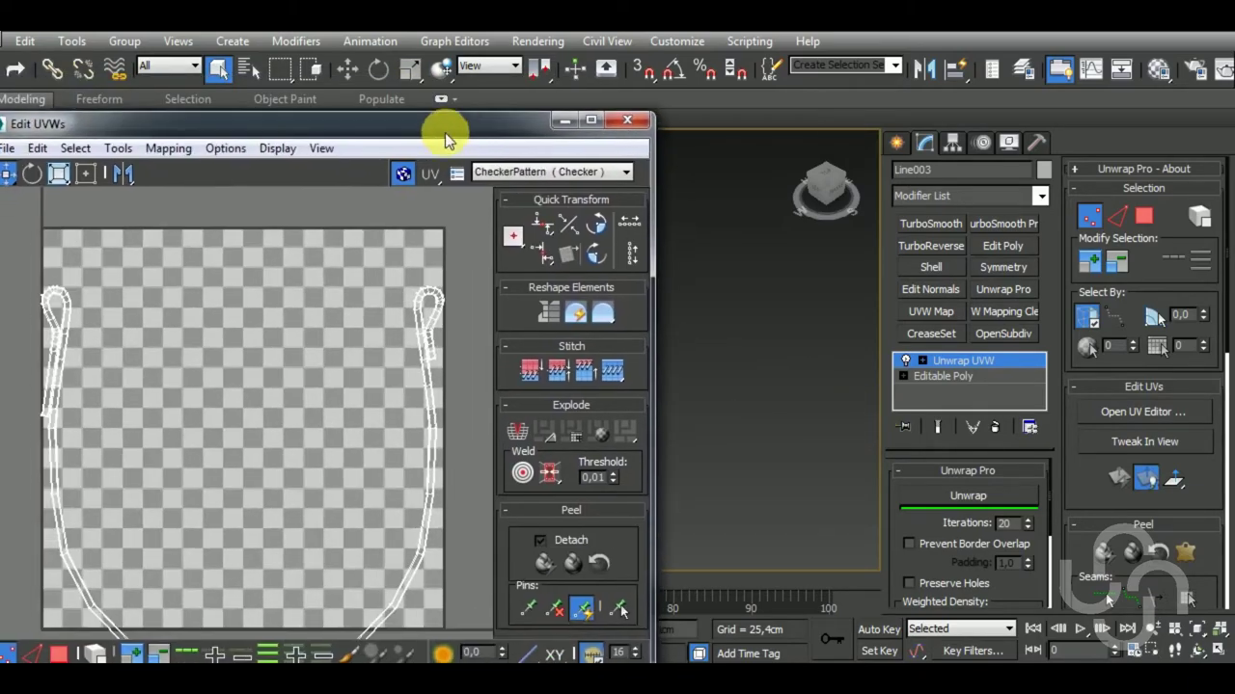
{"action": "scroll", "coordinate": [292, 383], "scroll_direction": "down", "scroll_amount": 3}
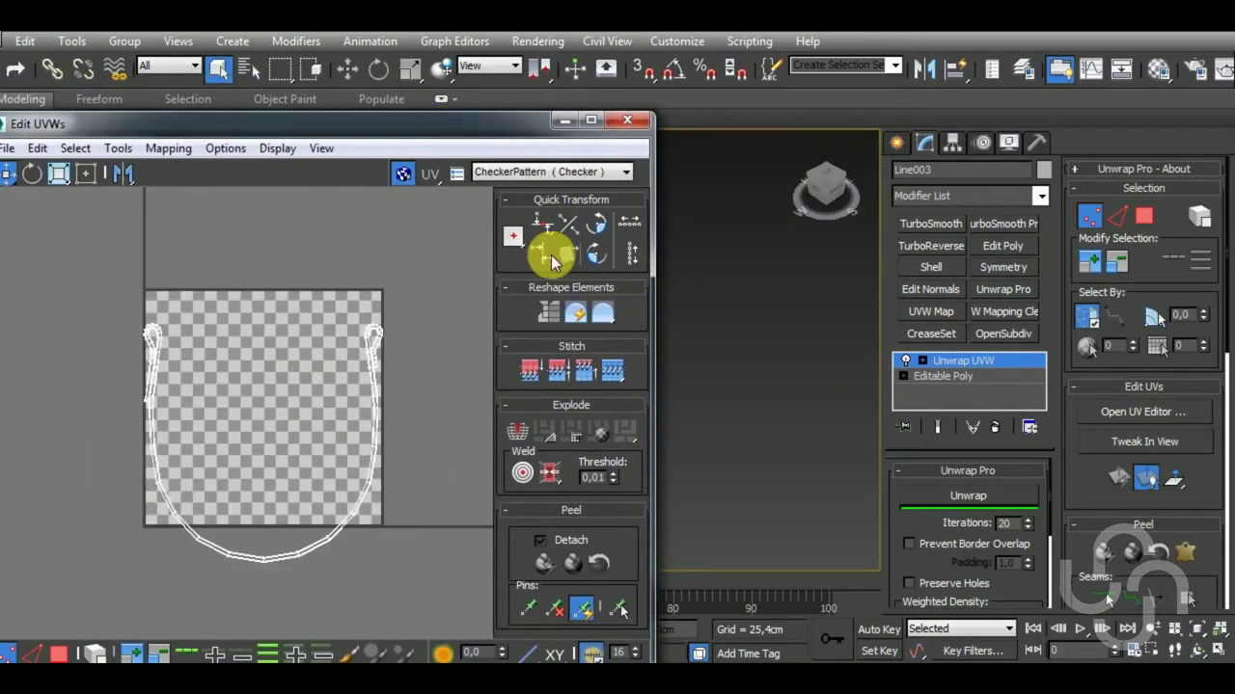
{"action": "left_click", "coordinate": [60, 653]}
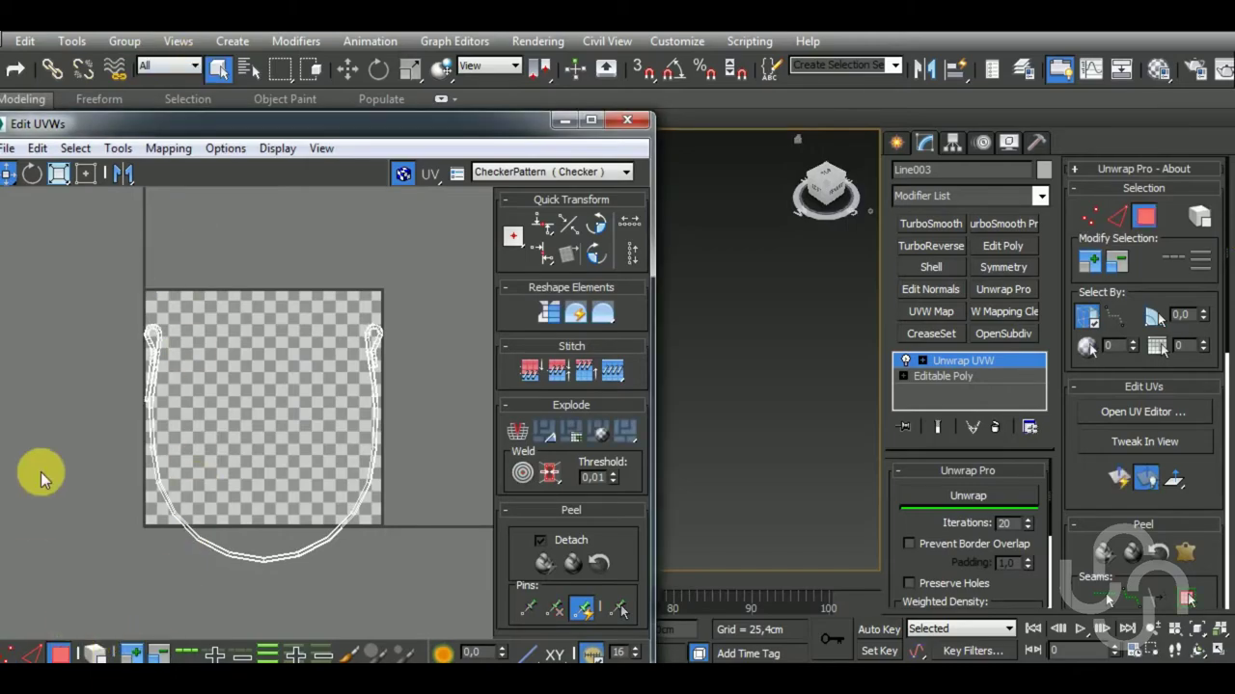
{"action": "key", "text": "ctrl+a"}
Apply normal mapping to the strap's UVs and pack the islands into the texture square.
{"action": "left_click", "coordinate": [159, 151]}
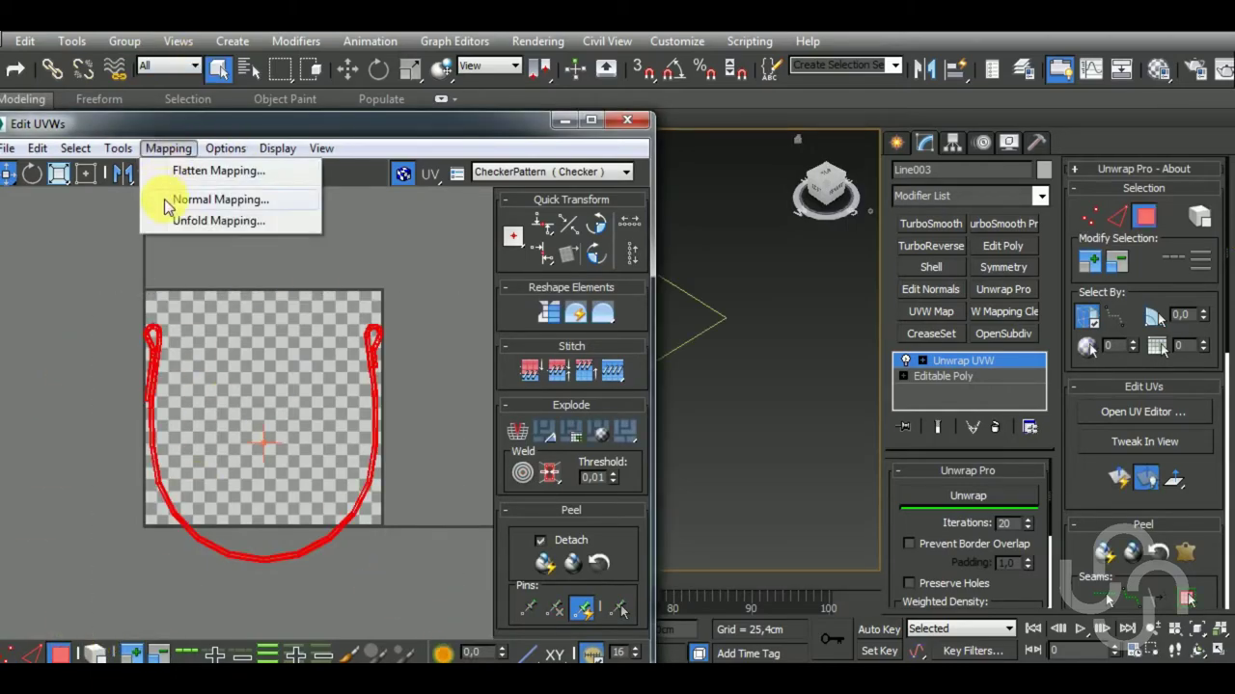
{"action": "left_click", "coordinate": [188, 199]}
{"action": "left_click", "coordinate": [109, 49]}
{"action": "left_click", "coordinate": [109, 76]}
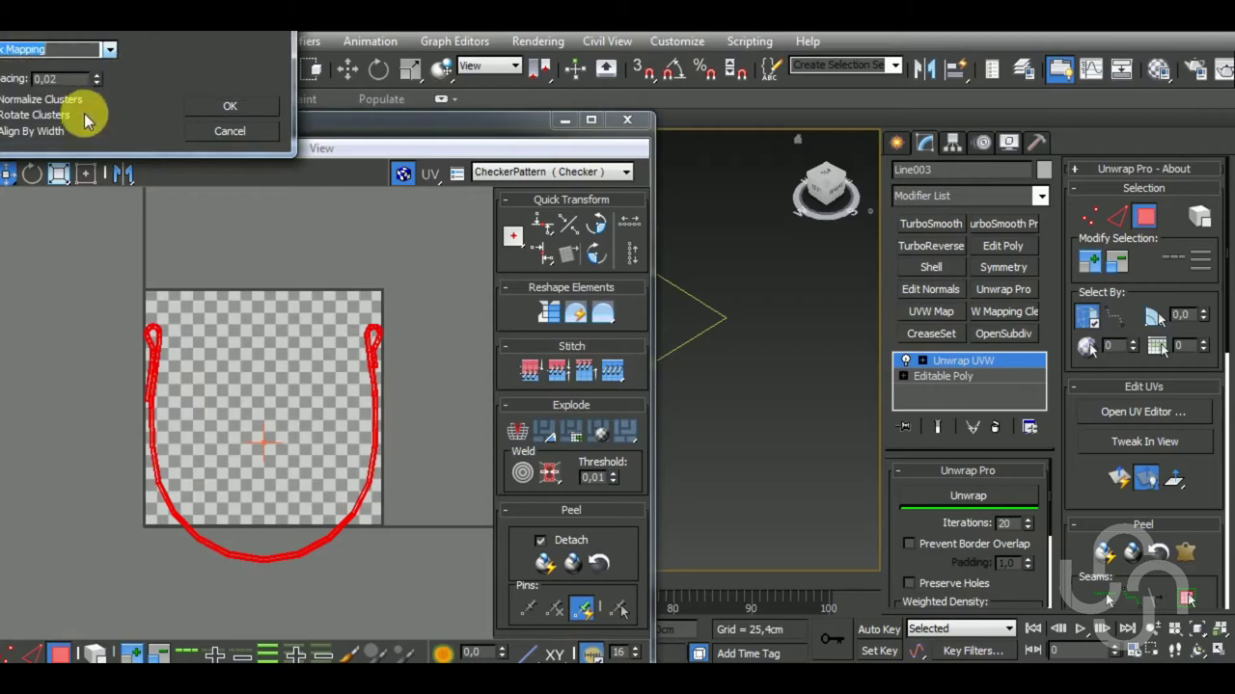
{"action": "left_click", "coordinate": [237, 108]}
{"action": "scroll", "coordinate": [646, 496], "scroll_direction": "down", "scroll_amount": 5}
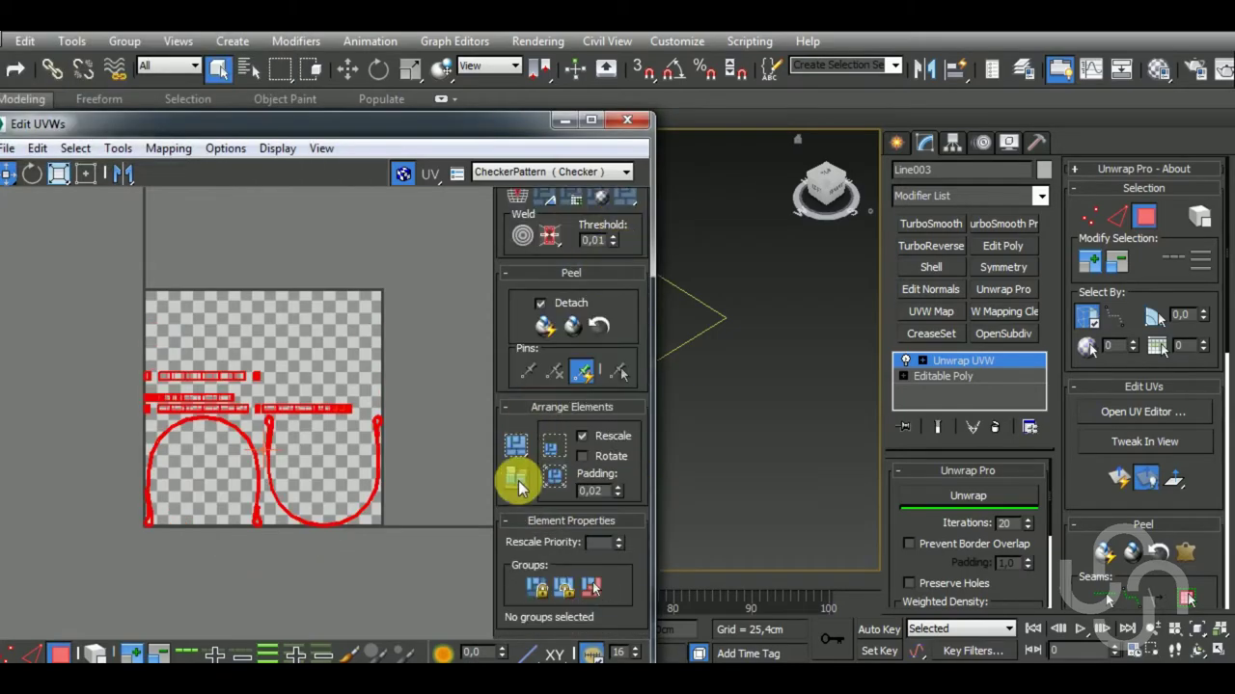
{"action": "left_click", "coordinate": [515, 445]}
{"action": "middle_click_drag", "start_coordinate": [873, 461], "coordinate": [876, 447]}
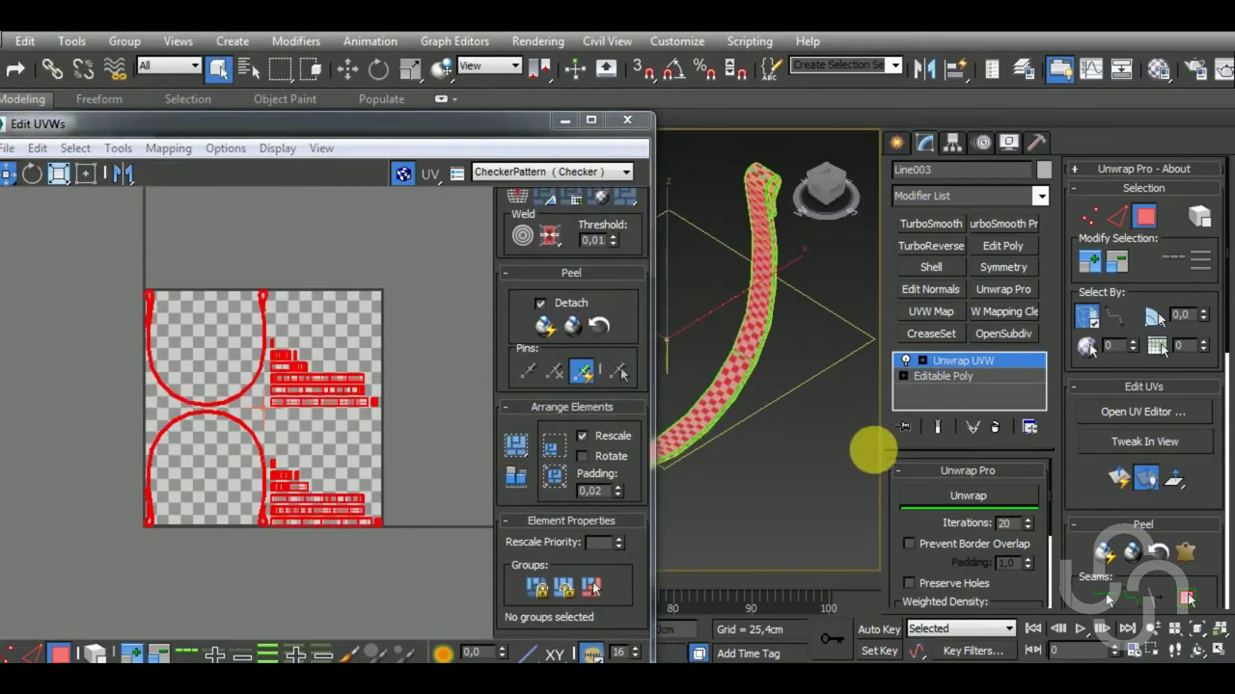
{"action": "left_click", "coordinate": [400, 515]}
Stitch successive pieces onto the top strap strip, extending it to the right.
{"action": "scroll", "coordinate": [376, 501], "scroll_direction": "up", "scroll_amount": 4}
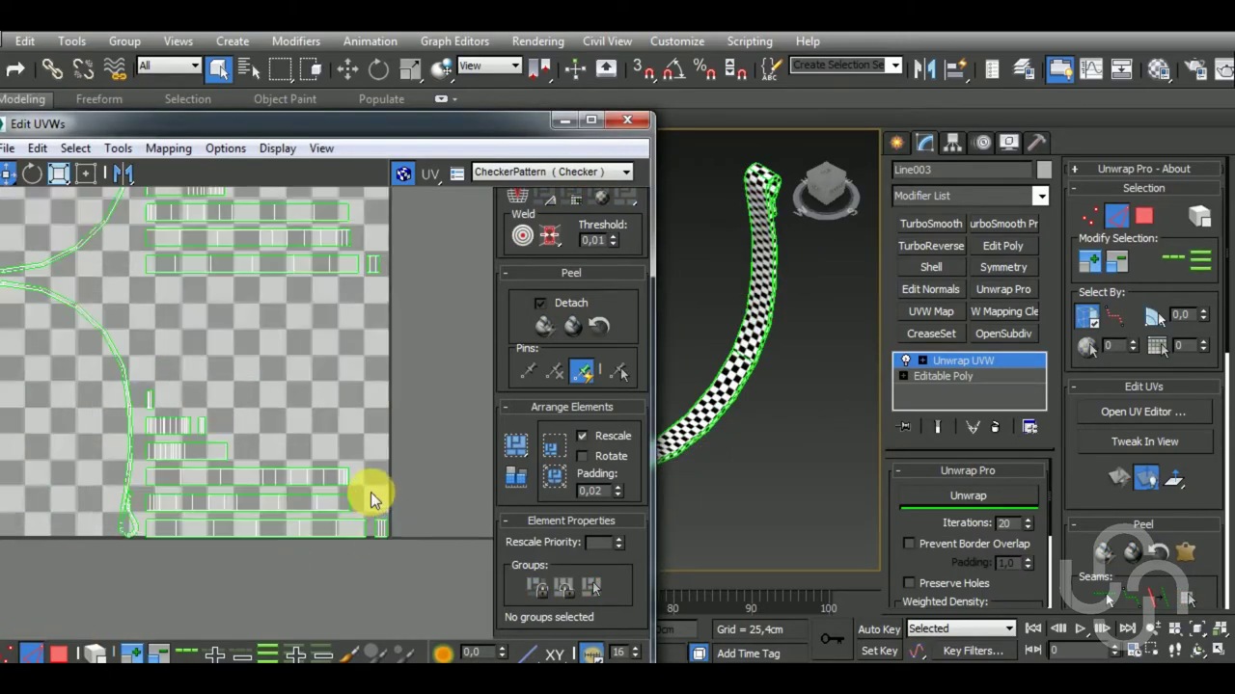
{"action": "scroll", "coordinate": [366, 494], "scroll_direction": "up", "scroll_amount": 2}
{"action": "key", "text": "shift+s"}
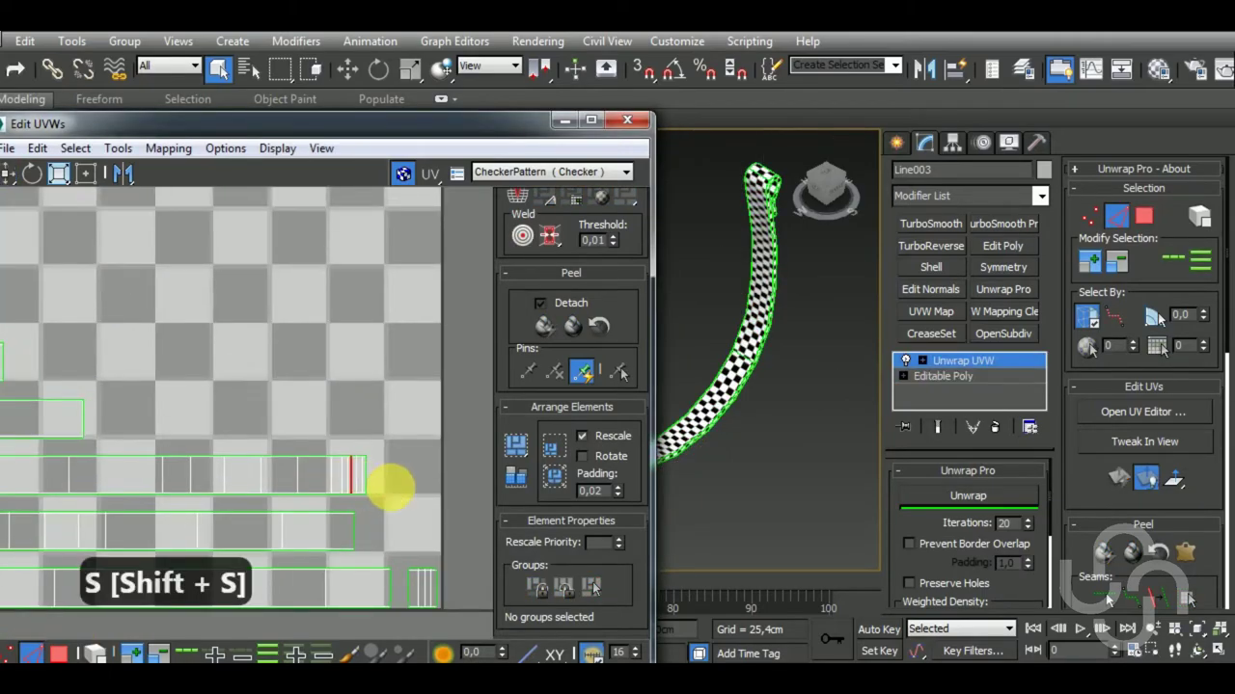
{"action": "left_click_drag", "start_coordinate": [353, 479], "coordinate": [367, 487]}
{"action": "key", "text": "shift+s"}
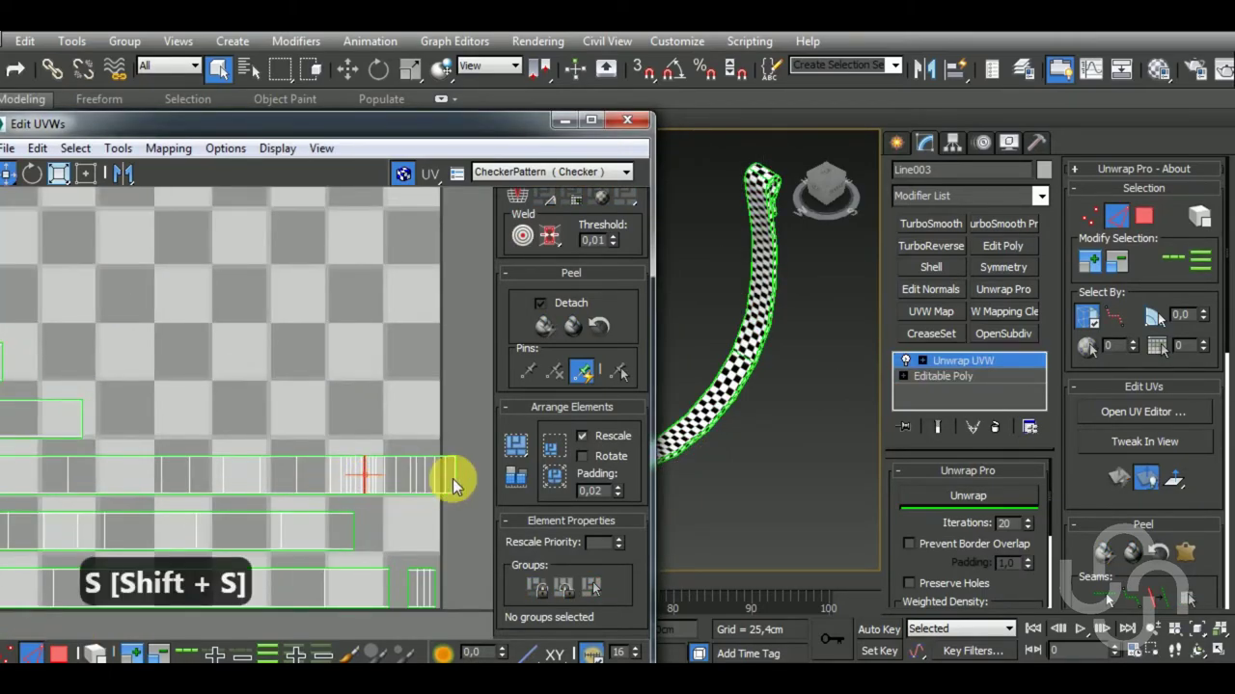
{"action": "left_click", "coordinate": [455, 479]}
{"action": "scroll", "coordinate": [453, 479], "scroll_direction": "up", "scroll_amount": 3}
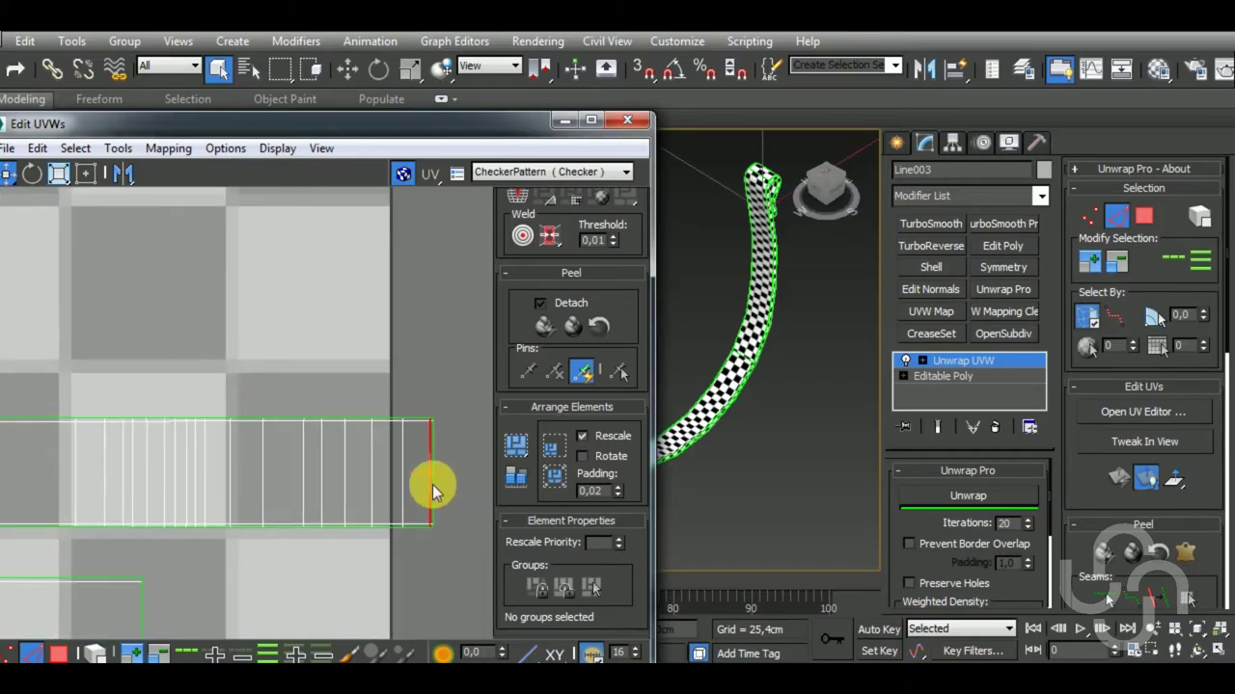
{"action": "key", "text": "shift+s"}
{"action": "scroll", "coordinate": [425, 493], "scroll_direction": "down", "scroll_amount": 2}
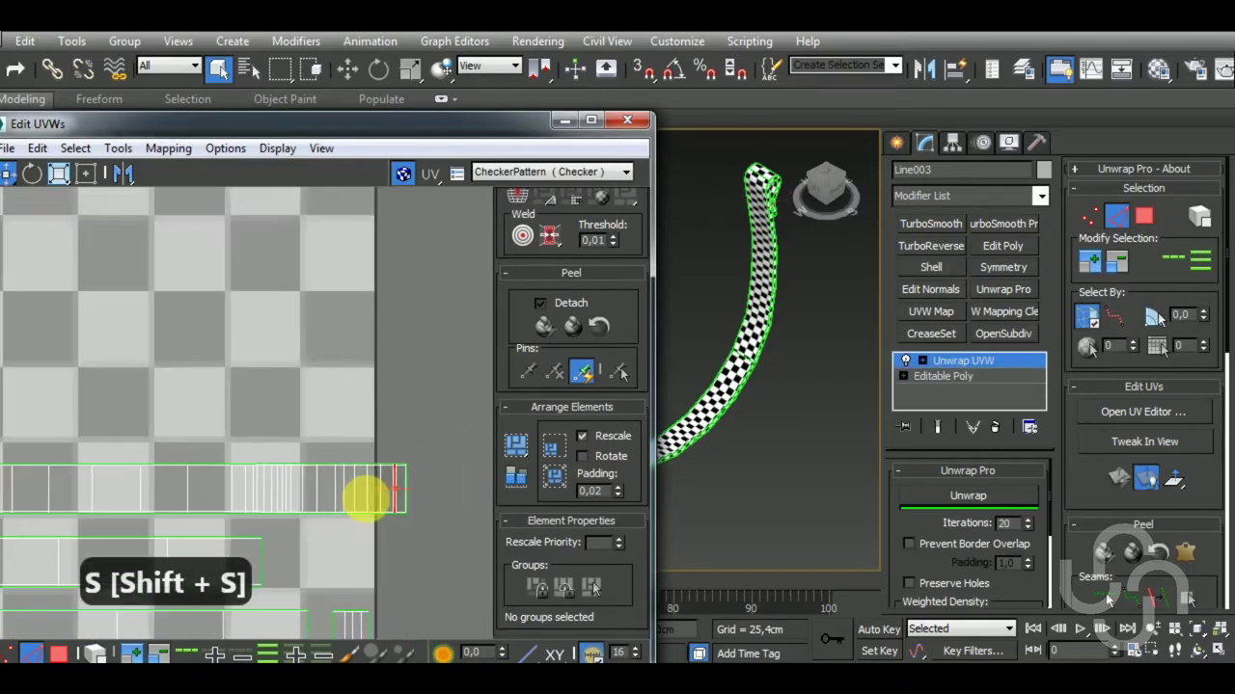
{"action": "scroll", "coordinate": [391, 496], "scroll_direction": "up", "scroll_amount": 3}
{"action": "key", "text": "shift+s"}
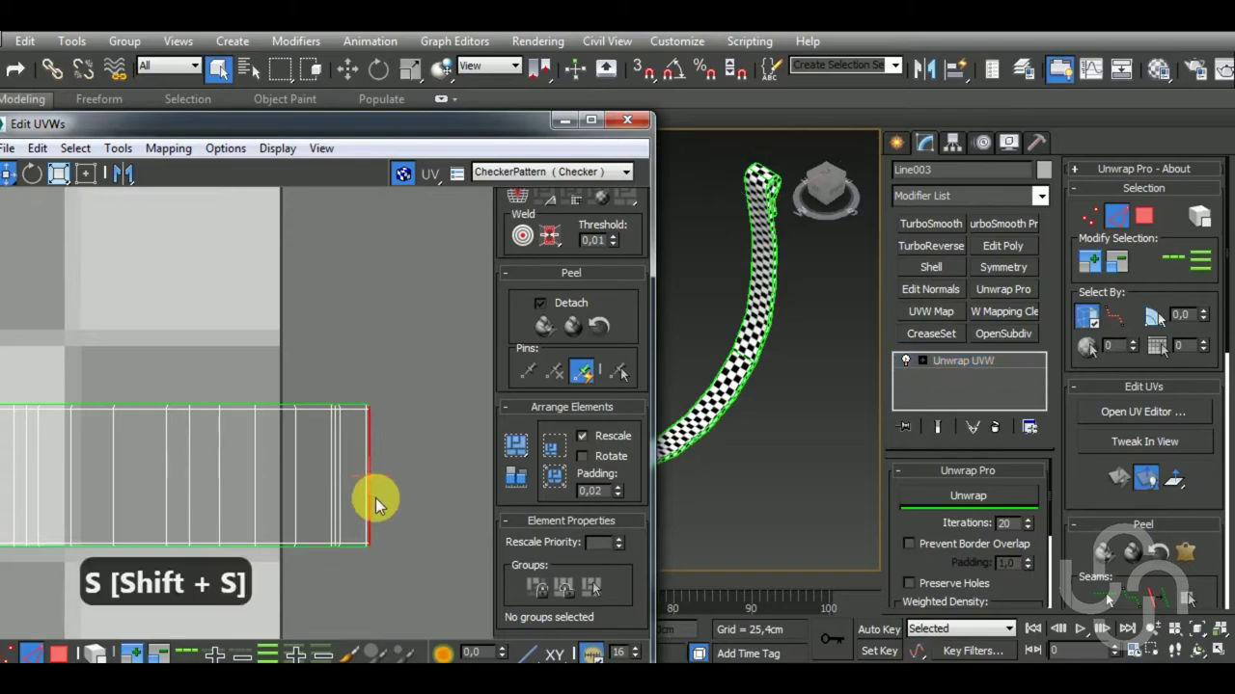
{"action": "middle_click_drag", "start_coordinate": [399, 507], "coordinate": [242, 480]}
{"action": "scroll", "coordinate": [242, 479], "scroll_direction": "down", "scroll_amount": 2}
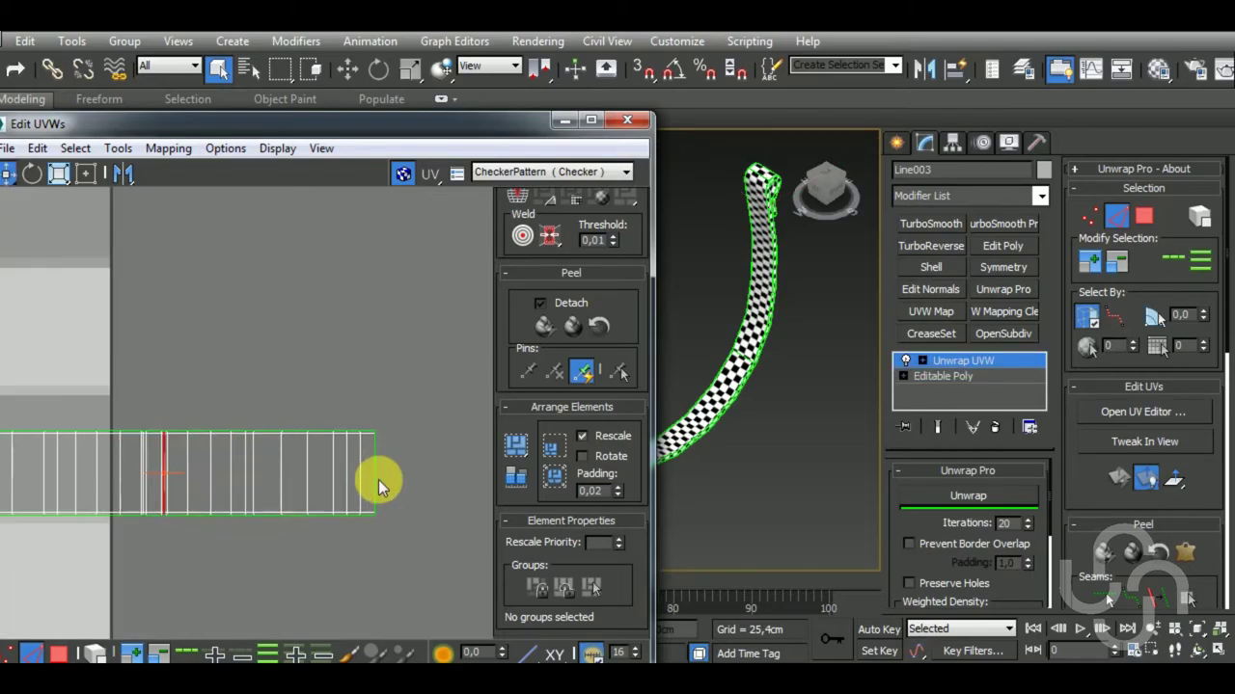
{"action": "key", "text": "shift+s"}
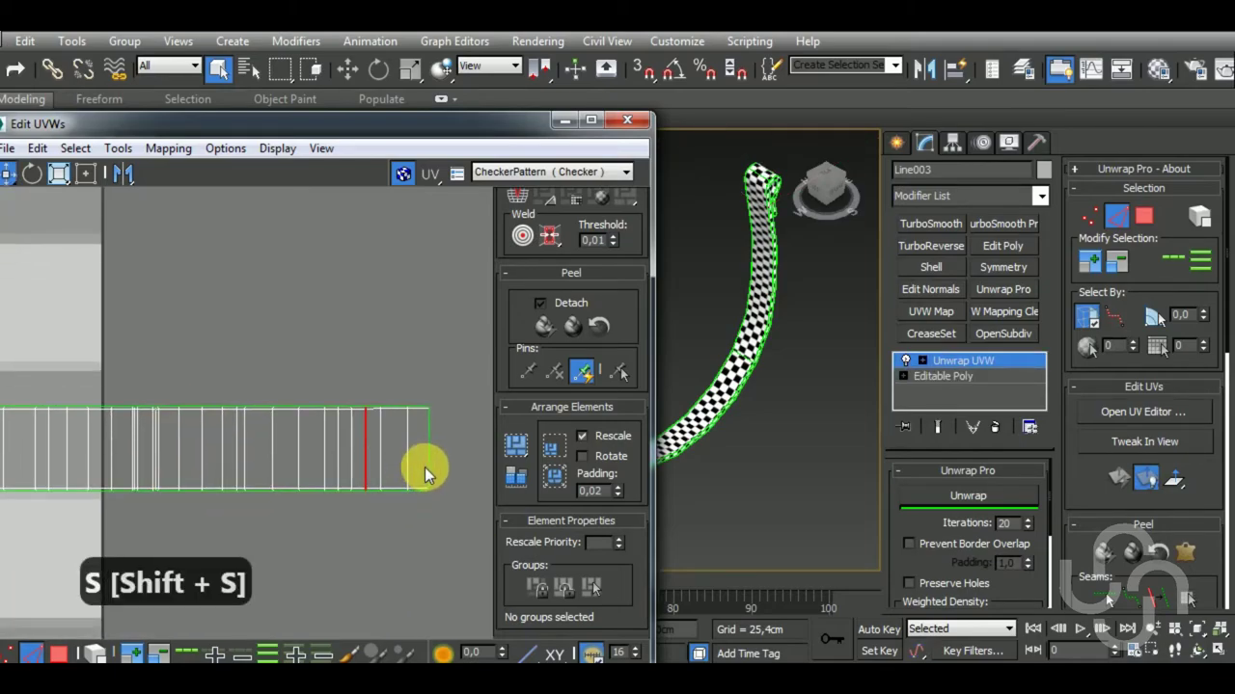
{"action": "left_click", "coordinate": [444, 479]}
{"action": "key", "text": "shift+s"}
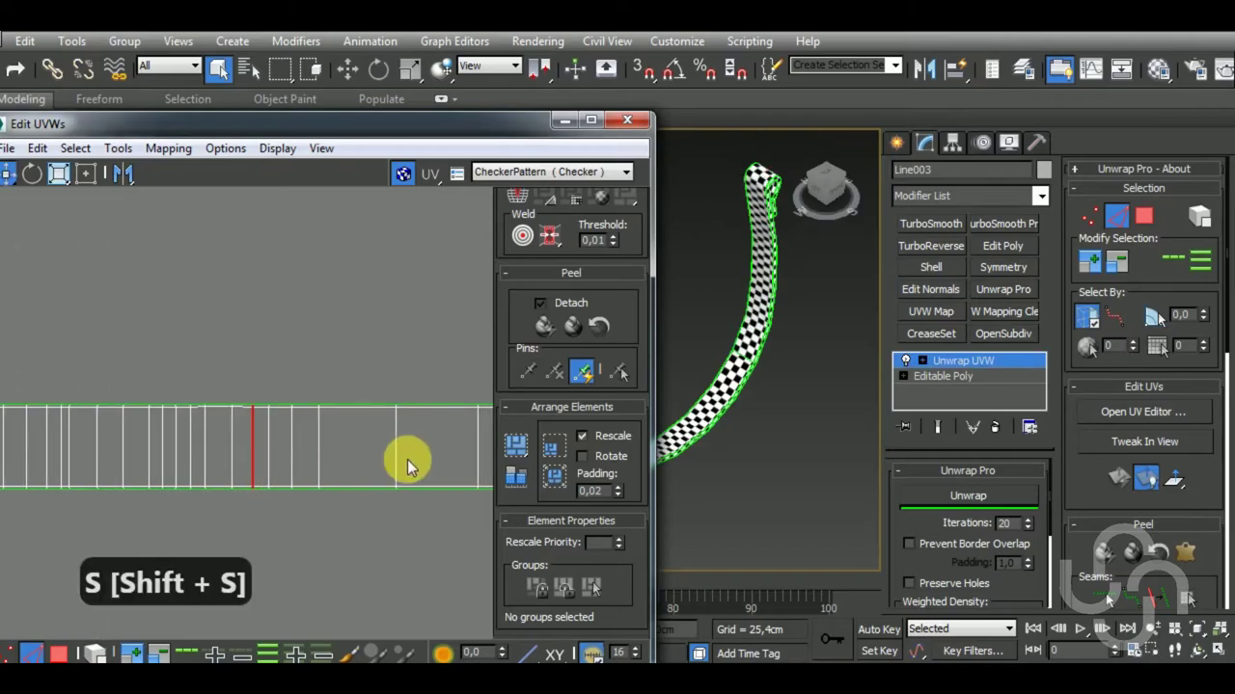
Stitch the upper strip onto the lower one, undoing a wrong stitch and redoing it at the left edge.
{"action": "scroll", "coordinate": [378, 462], "scroll_direction": "down", "scroll_amount": 4}
{"action": "scroll", "coordinate": [372, 474], "scroll_direction": "up", "scroll_amount": 5}
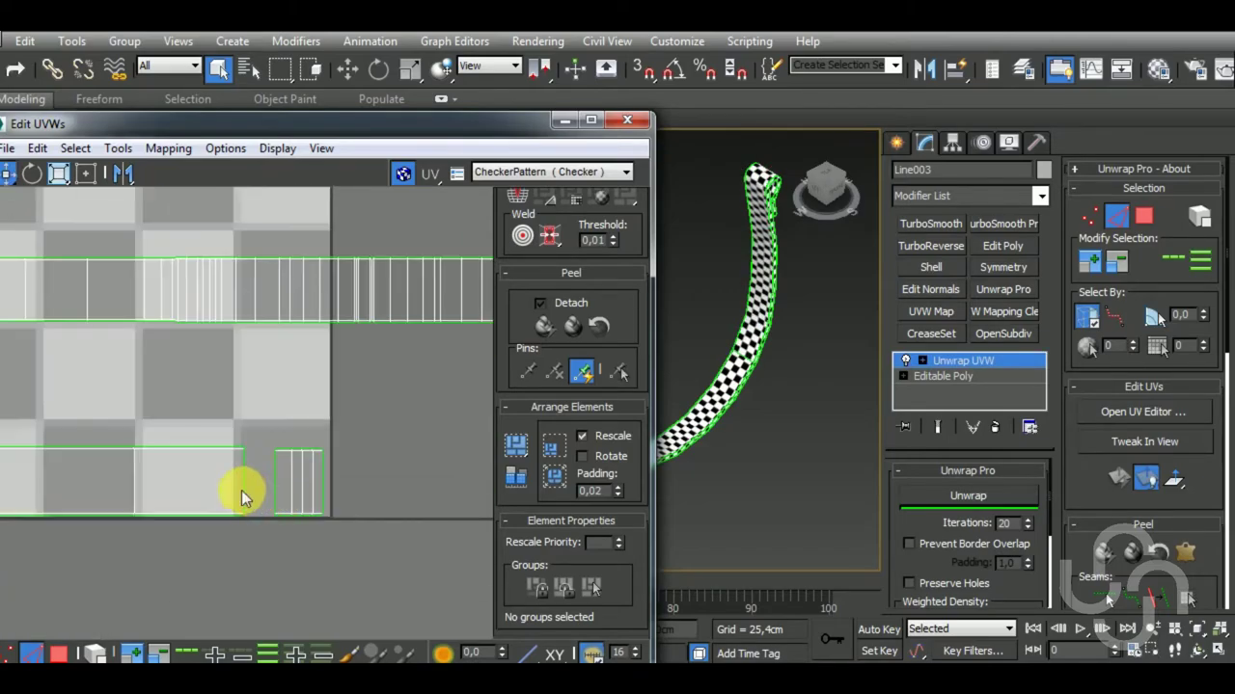
{"action": "key", "text": "shift+s"}
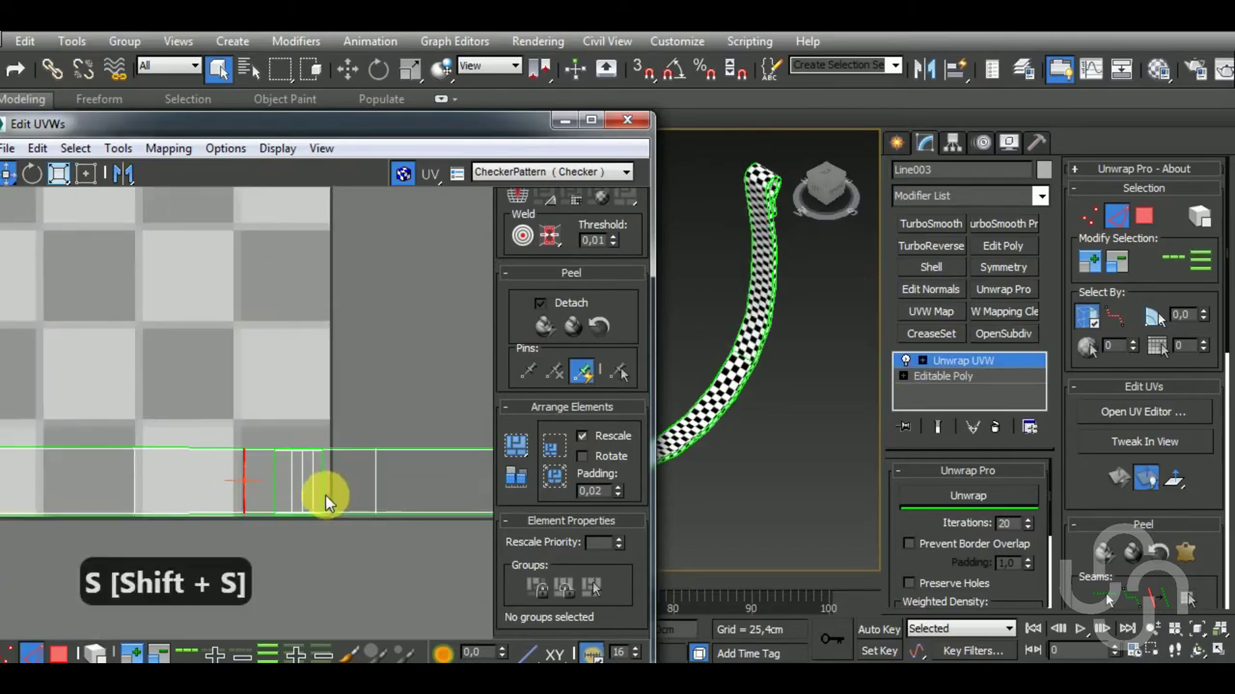
{"action": "left_click", "coordinate": [324, 492]}
{"action": "key", "text": "shift+s"}
{"action": "scroll", "coordinate": [289, 521], "scroll_direction": "down", "scroll_amount": 3}
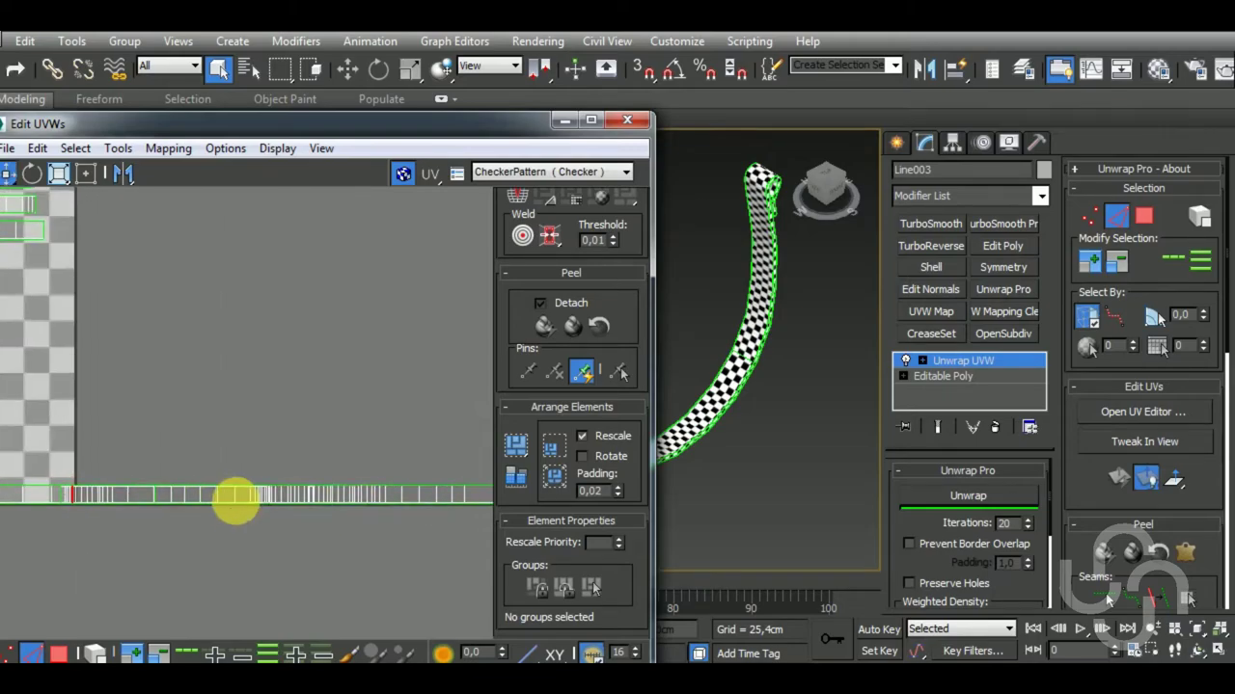
{"action": "scroll", "coordinate": [420, 506], "scroll_direction": "down", "scroll_amount": 2}
{"action": "key", "text": "ctrl+z"}
{"action": "scroll", "coordinate": [270, 511], "scroll_direction": "up", "scroll_amount": 2}
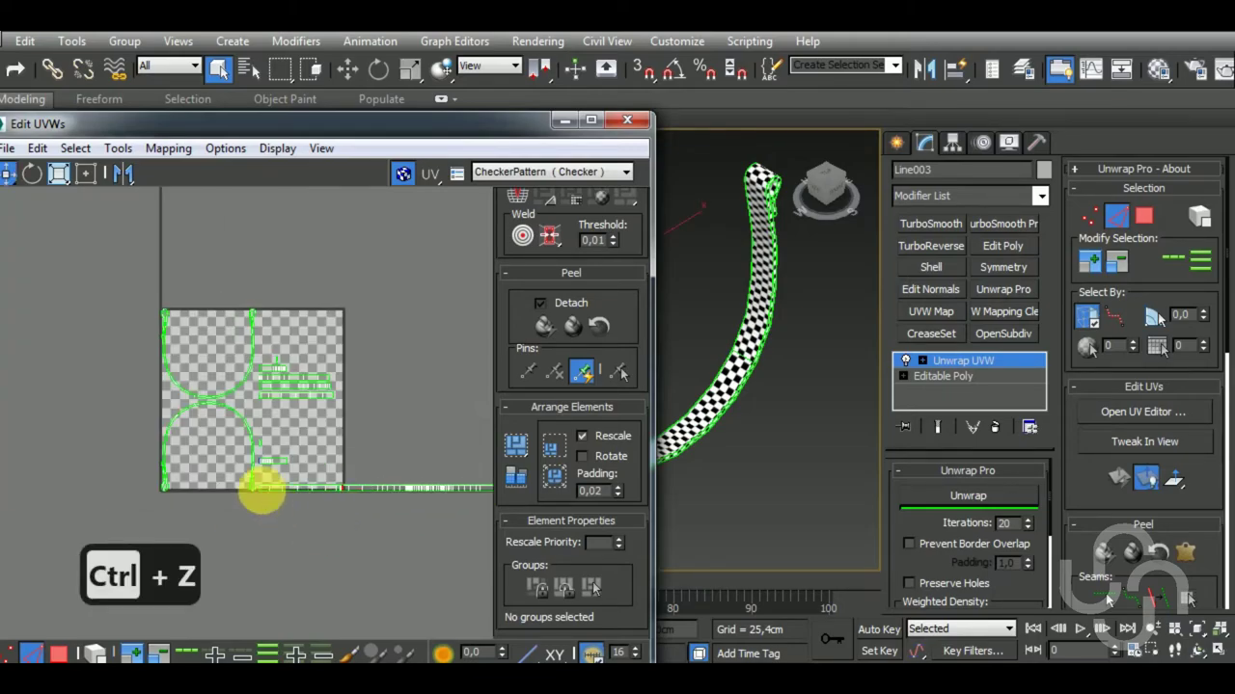
{"action": "scroll", "coordinate": [262, 472], "scroll_direction": "up", "scroll_amount": 2}
{"action": "scroll", "coordinate": [257, 458], "scroll_direction": "up", "scroll_amount": 3}
{"action": "key", "text": "shift+s"}
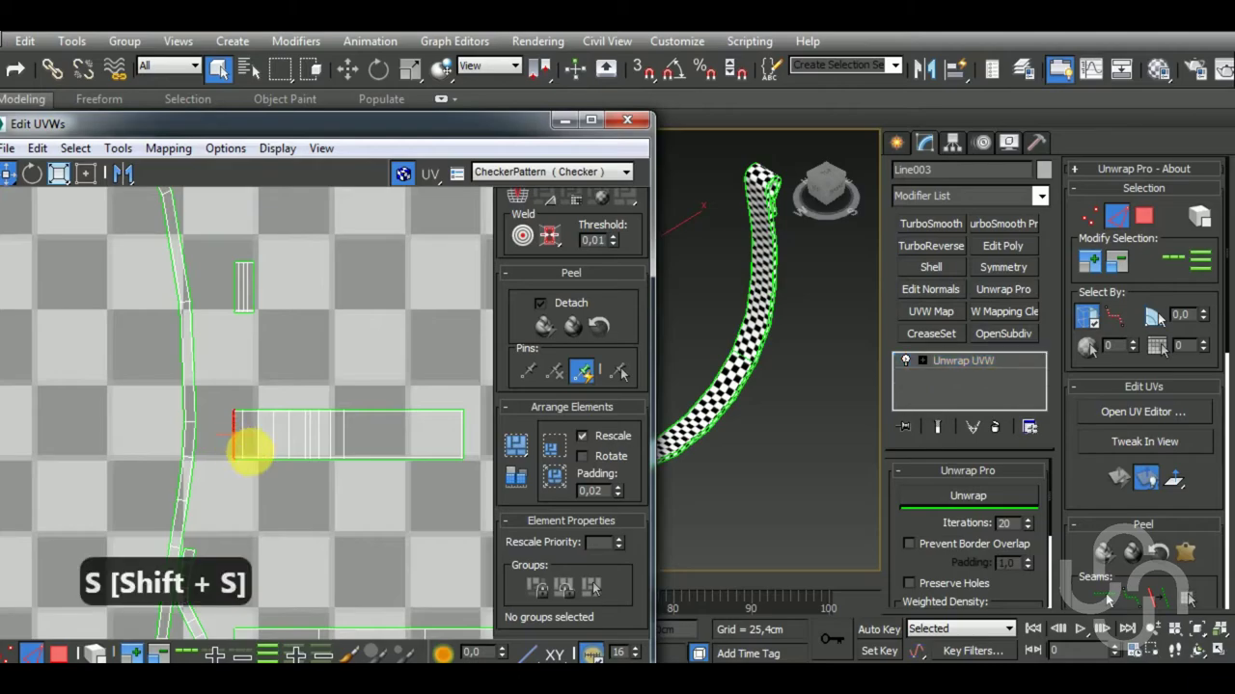
{"action": "scroll", "coordinate": [289, 468], "scroll_direction": "up", "scroll_amount": 1}
{"action": "scroll", "coordinate": [292, 465], "scroll_direction": "up", "scroll_amount": 2}
{"action": "key", "text": "shift+s"}
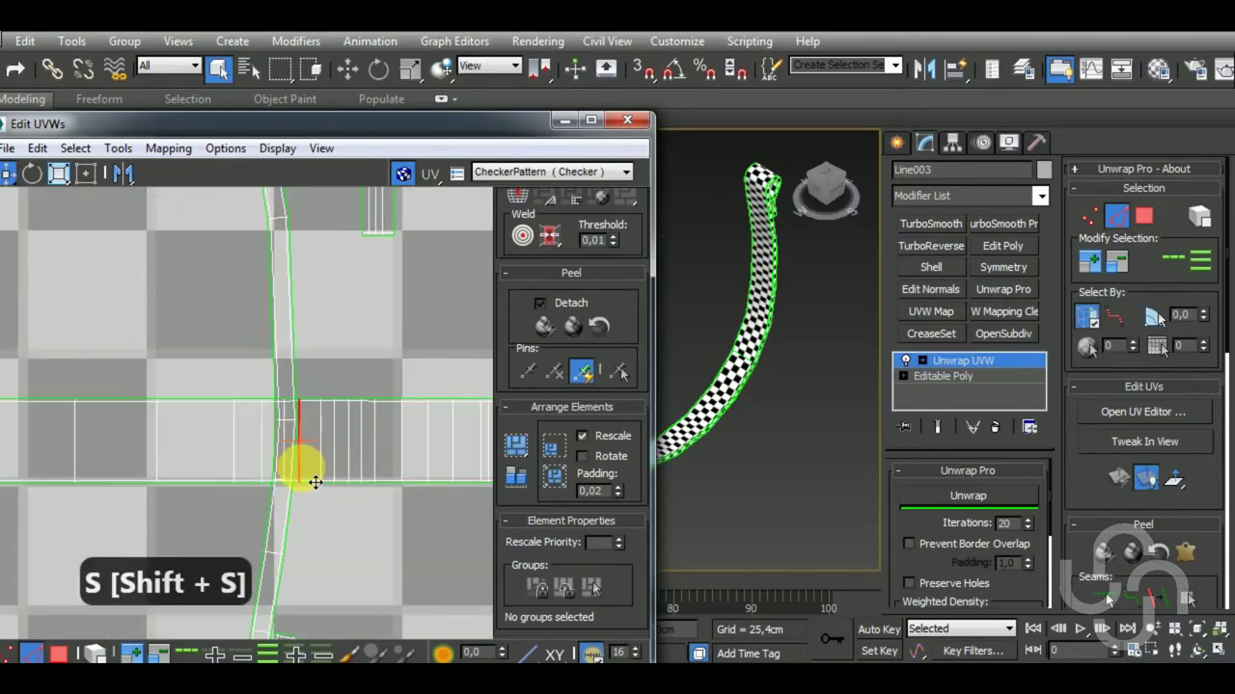
{"action": "scroll", "coordinate": [312, 469], "scroll_direction": "down", "scroll_amount": 2}
{"action": "scroll", "coordinate": [311, 469], "scroll_direction": "down", "scroll_amount": 3}
Stitch the short strip pieces and the strap strip ends together.
{"action": "scroll", "coordinate": [386, 440], "scroll_direction": "up", "scroll_amount": 2}
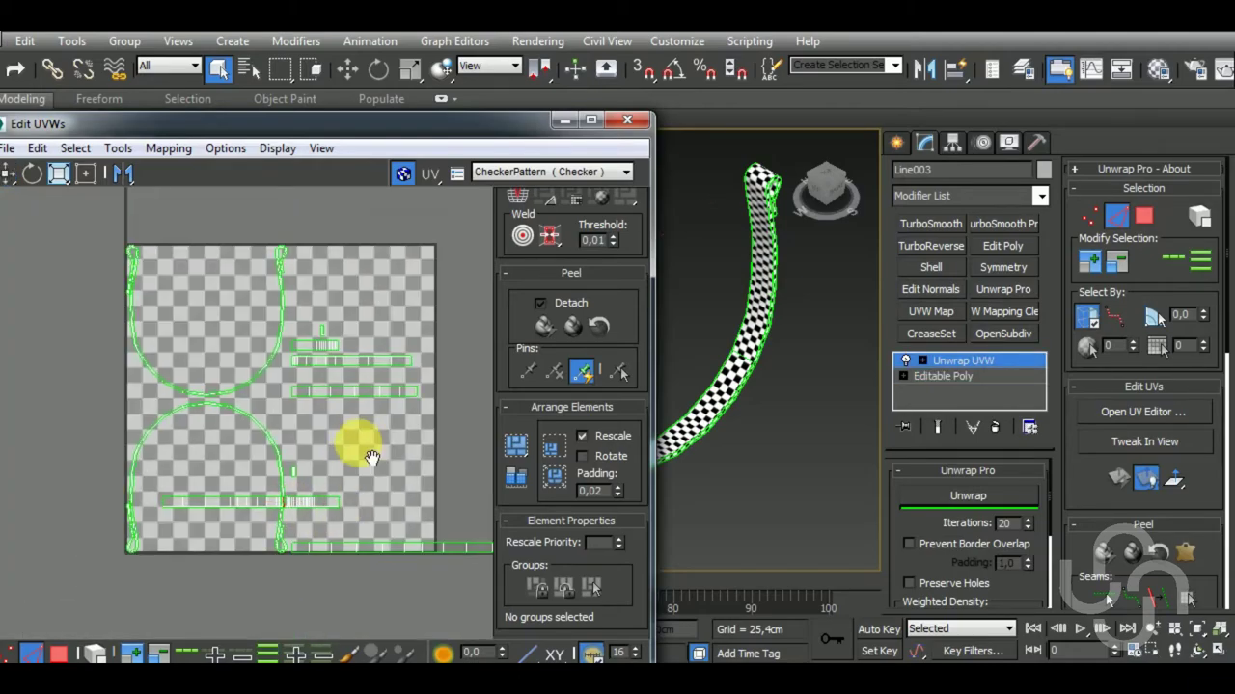
{"action": "scroll", "coordinate": [384, 391], "scroll_direction": "up", "scroll_amount": 2}
{"action": "scroll", "coordinate": [420, 414], "scroll_direction": "up", "scroll_amount": 2}
{"action": "key", "text": "shift+s"}
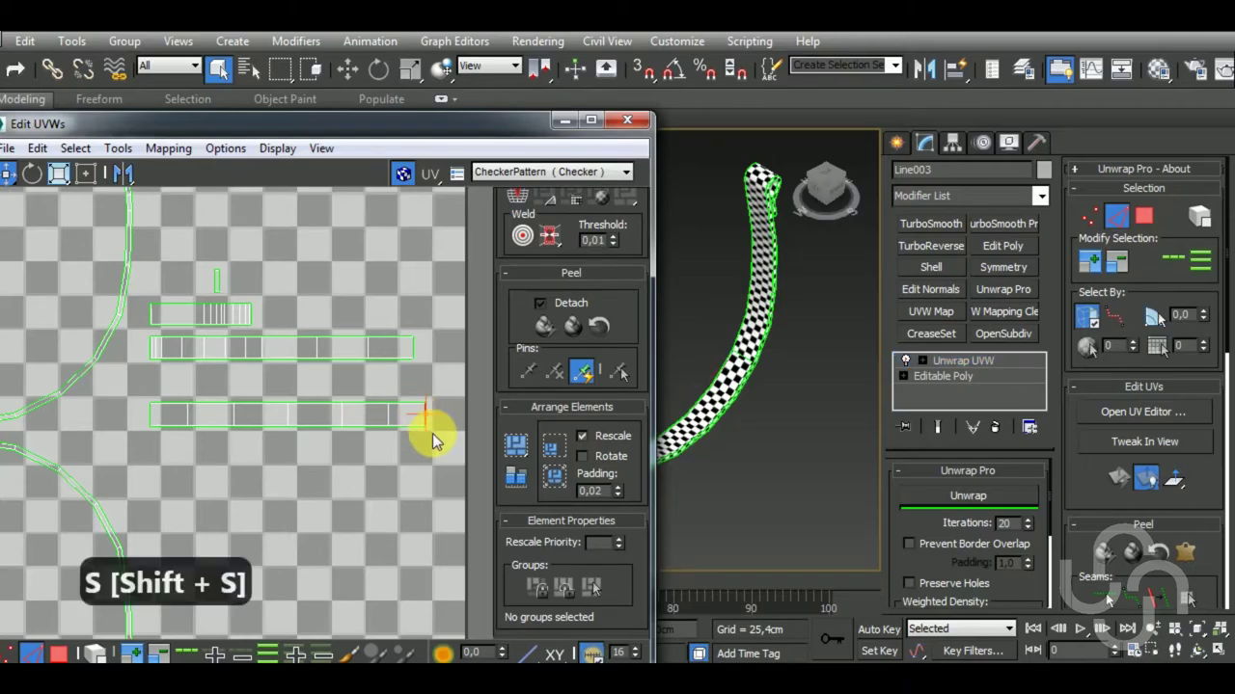
{"action": "scroll", "coordinate": [206, 435], "scroll_direction": "down", "scroll_amount": 2}
{"action": "scroll", "coordinate": [234, 428], "scroll_direction": "down", "scroll_amount": 2}
{"action": "scroll", "coordinate": [212, 421], "scroll_direction": "down", "scroll_amount": 2}
{"action": "scroll", "coordinate": [200, 410], "scroll_direction": "up", "scroll_amount": 4}
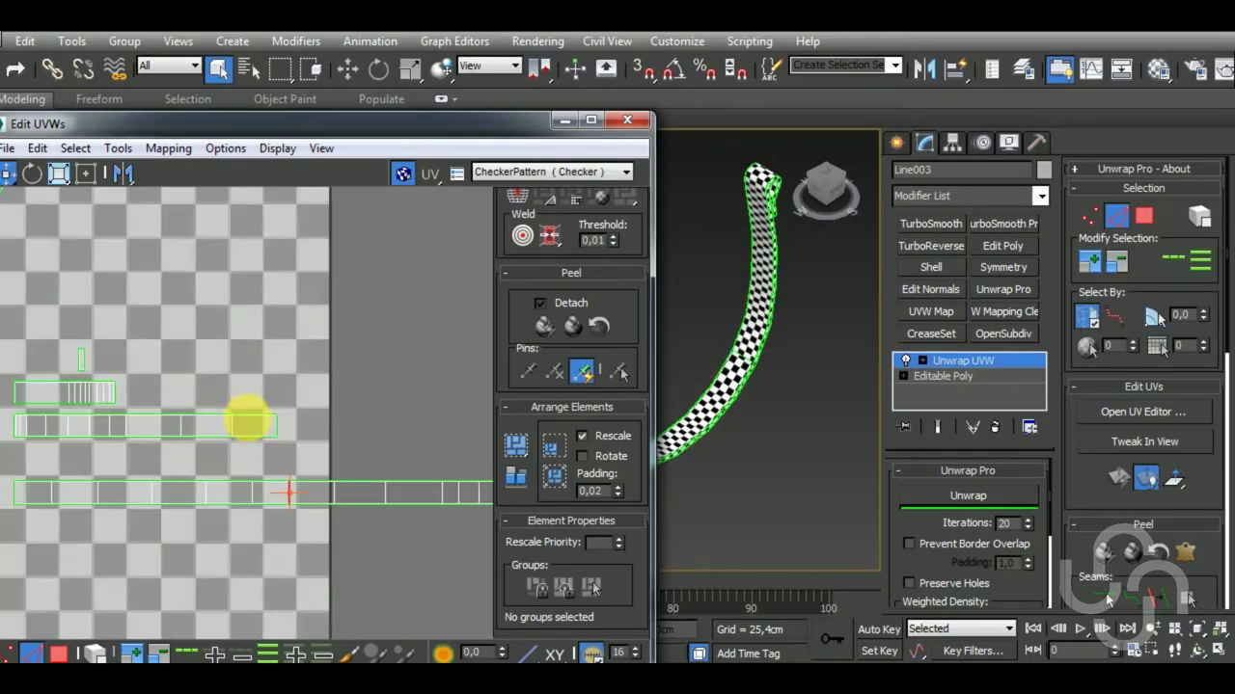
{"action": "scroll", "coordinate": [276, 436], "scroll_direction": "down", "scroll_amount": 3}
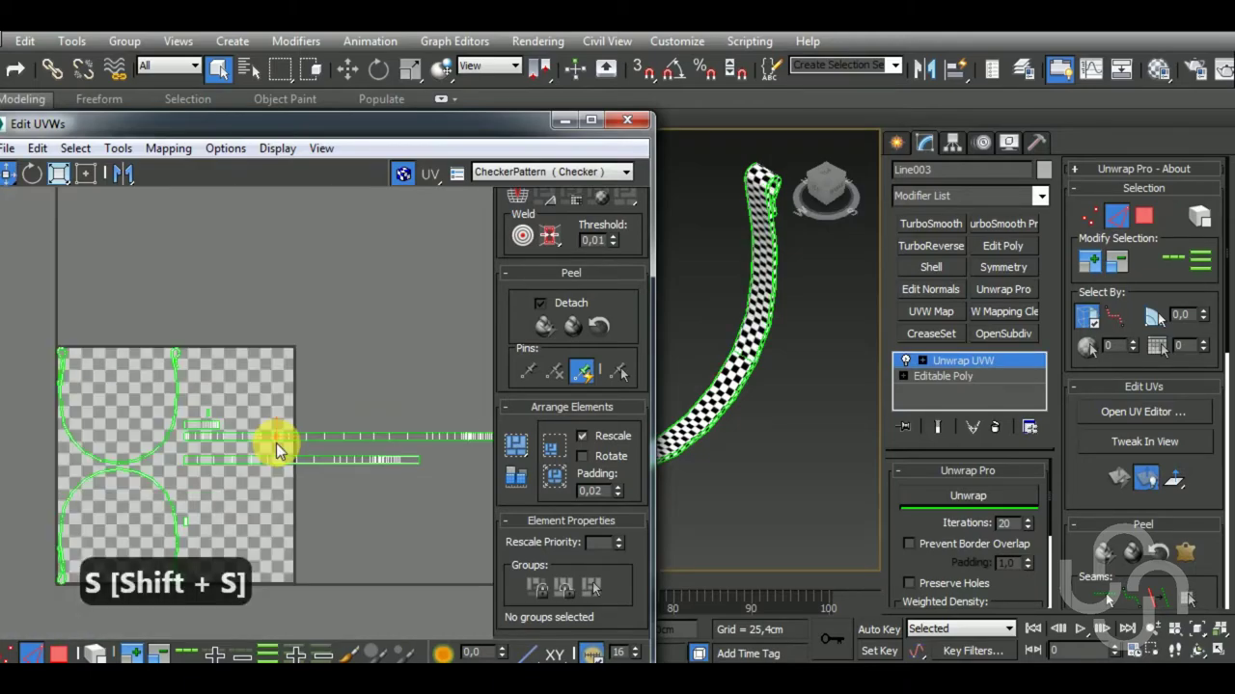
{"action": "scroll", "coordinate": [276, 441], "scroll_direction": "down", "scroll_amount": 2}
{"action": "scroll", "coordinate": [276, 442], "scroll_direction": "up", "scroll_amount": 2}
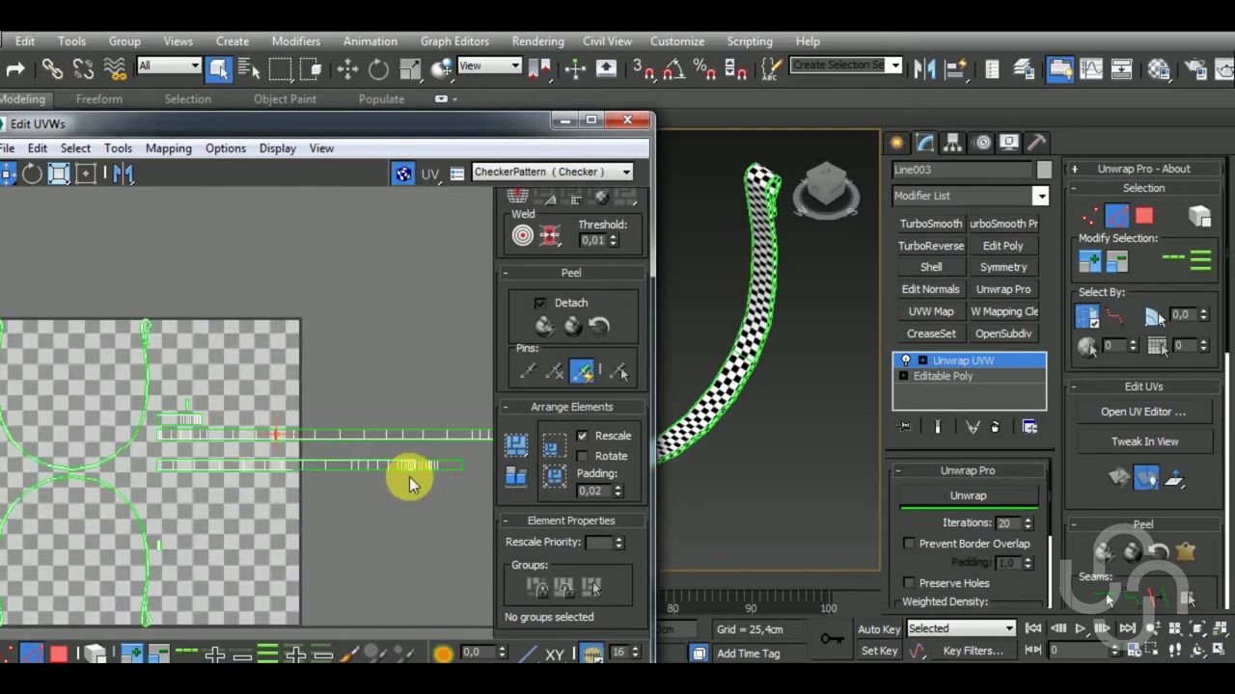
{"action": "scroll", "coordinate": [409, 477], "scroll_direction": "up", "scroll_amount": 2}
{"action": "scroll", "coordinate": [412, 470], "scroll_direction": "up", "scroll_amount": 1}
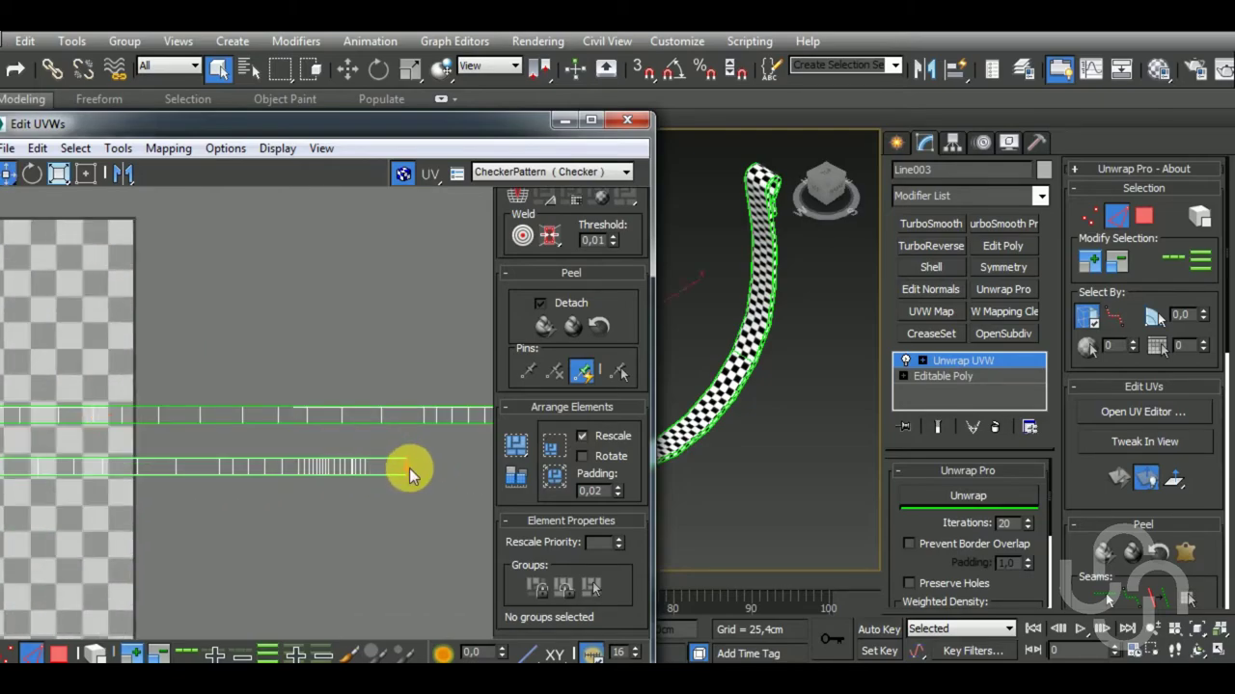
{"action": "key", "text": "shift+s"}
{"action": "scroll", "coordinate": [328, 482], "scroll_direction": "up", "scroll_amount": 2}
{"action": "scroll", "coordinate": [280, 463], "scroll_direction": "up", "scroll_amount": 2}
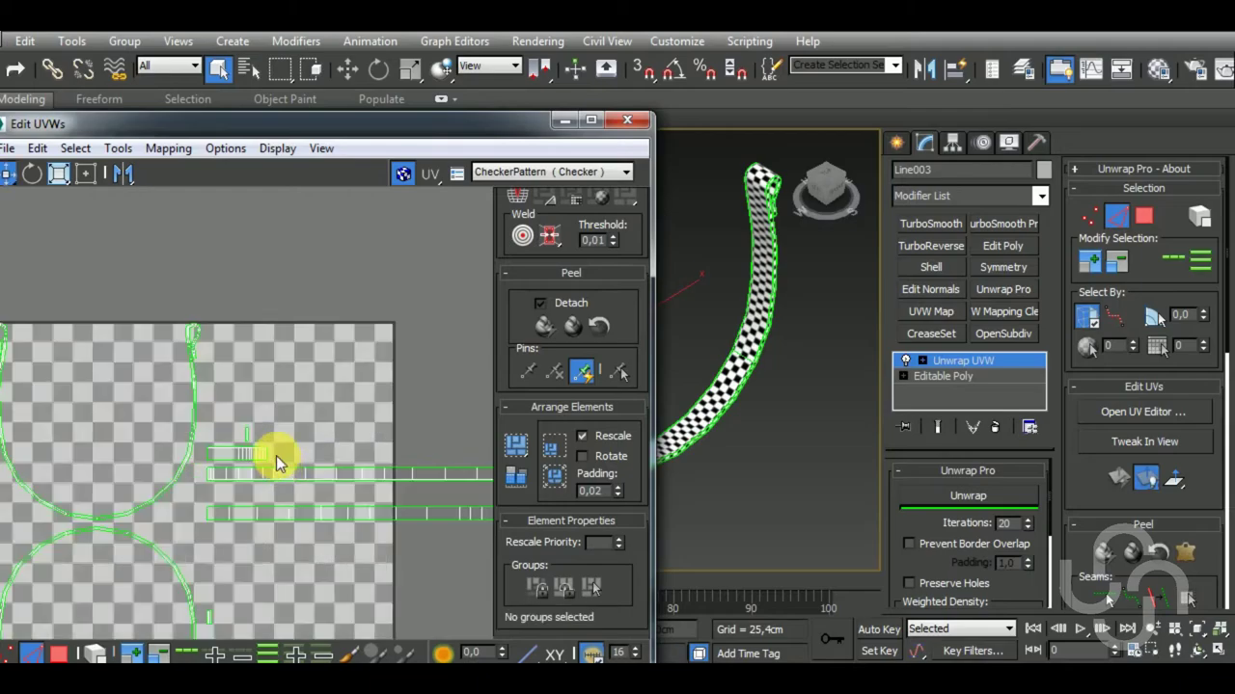
{"action": "scroll", "coordinate": [261, 460], "scroll_direction": "up", "scroll_amount": 2}
Join the lower strip to the upper strip's end and stitch the remaining edges.
{"action": "key", "text": "shift+s"}
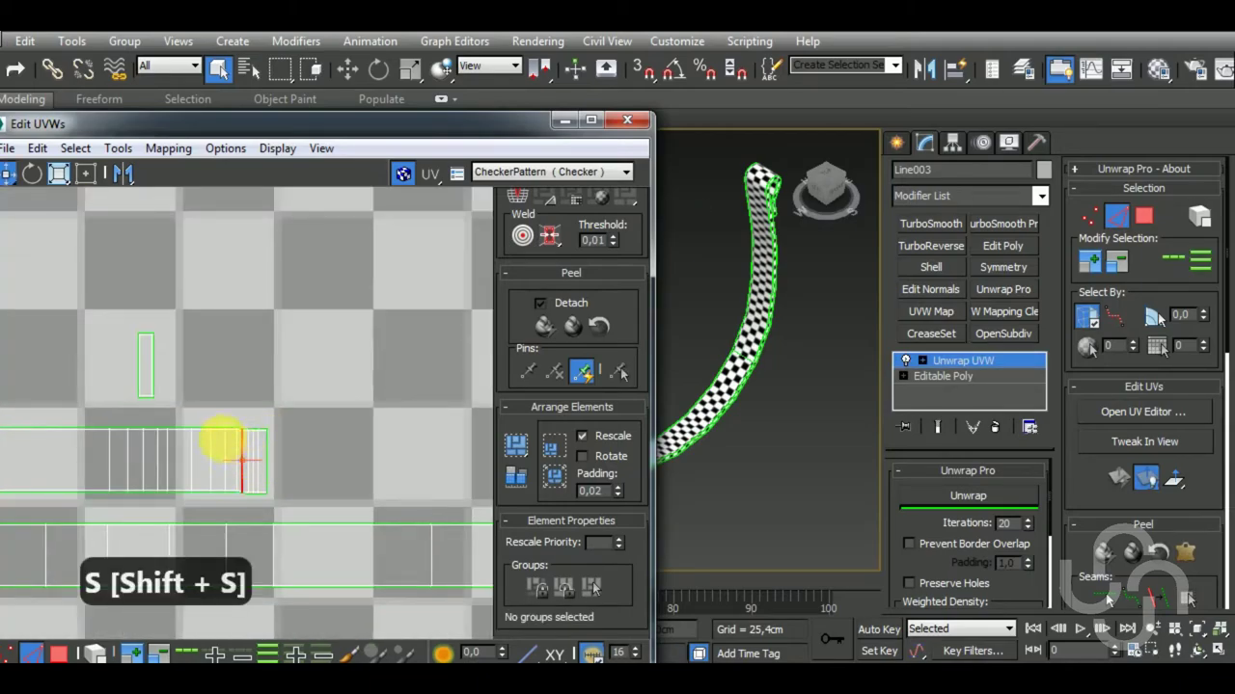
{"action": "key", "text": "shift+s"}
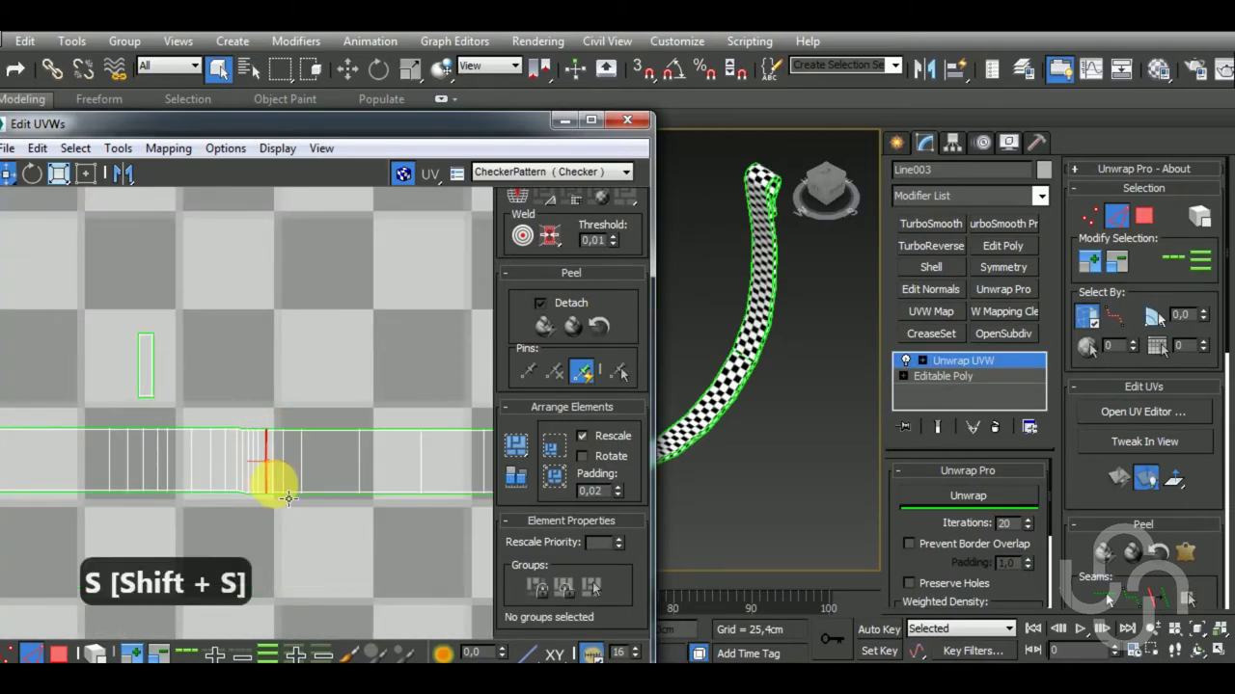
{"action": "scroll", "coordinate": [193, 412], "scroll_direction": "down", "scroll_amount": 2}
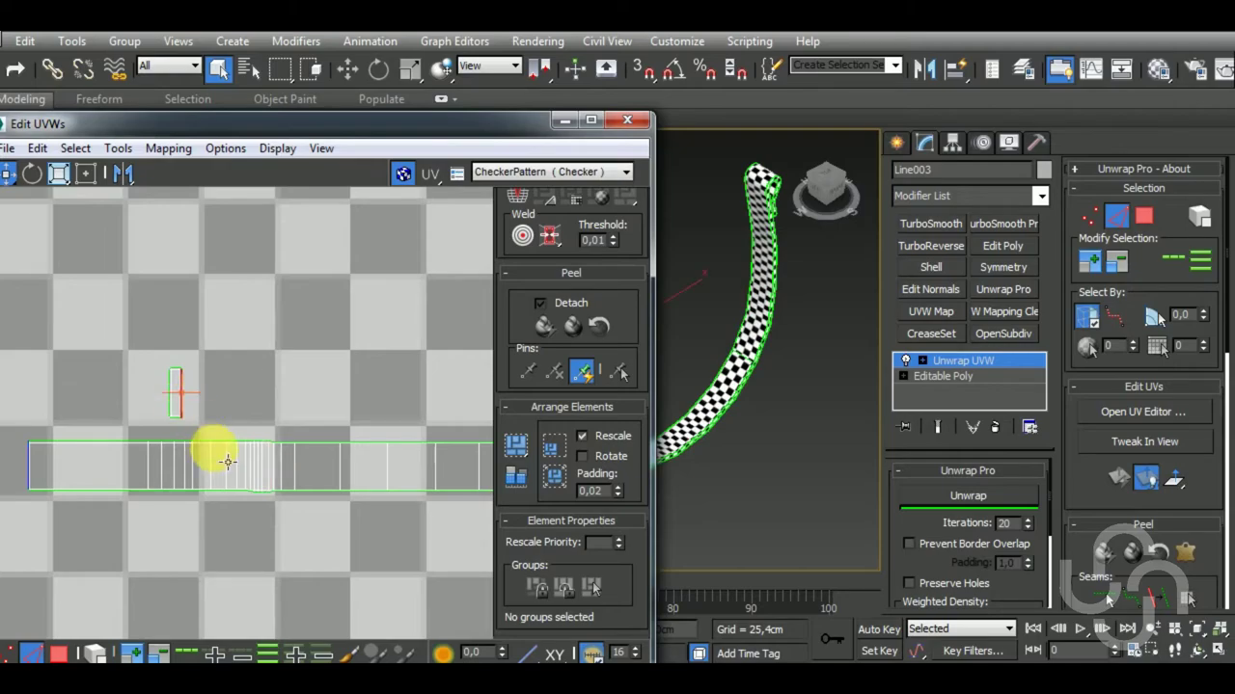
{"action": "key", "text": "shift+s"}
{"action": "scroll", "coordinate": [232, 453], "scroll_direction": "down", "scroll_amount": 1}
{"action": "scroll", "coordinate": [248, 441], "scroll_direction": "down", "scroll_amount": 1}
{"action": "scroll", "coordinate": [280, 449], "scroll_direction": "down", "scroll_amount": 2}
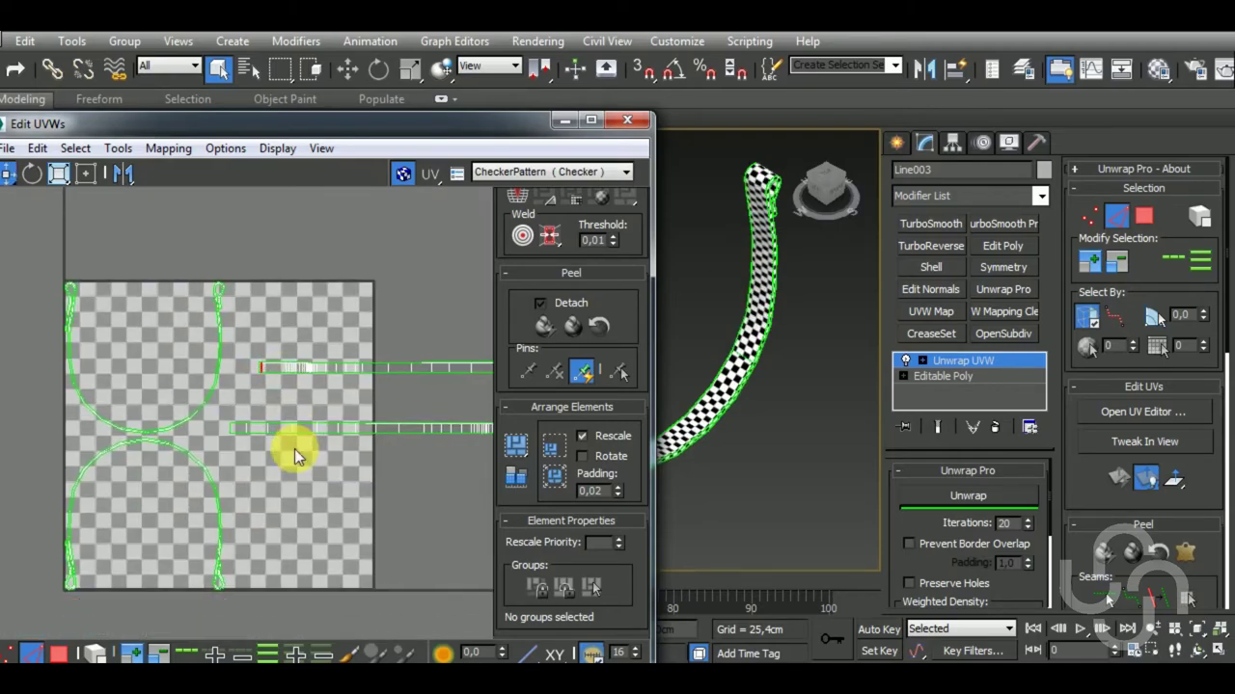
{"action": "scroll", "coordinate": [247, 463], "scroll_direction": "up", "scroll_amount": 2}
{"action": "scroll", "coordinate": [255, 461], "scroll_direction": "down", "scroll_amount": 3}
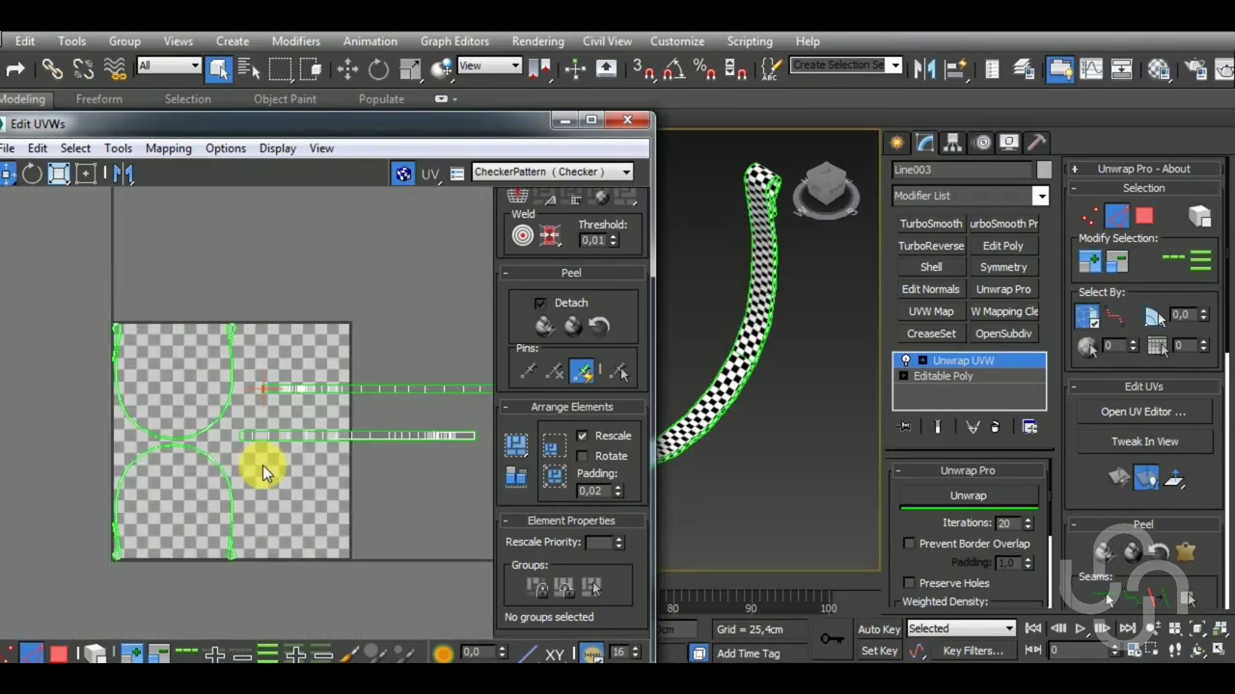
{"action": "scroll", "coordinate": [262, 465], "scroll_direction": "down", "scroll_amount": 2}
{"action": "scroll", "coordinate": [265, 464], "scroll_direction": "down", "scroll_amount": 2}
In face selection mode, select the right end of the long UV strip.
{"action": "scroll", "coordinate": [309, 466], "scroll_direction": "up", "scroll_amount": 1}
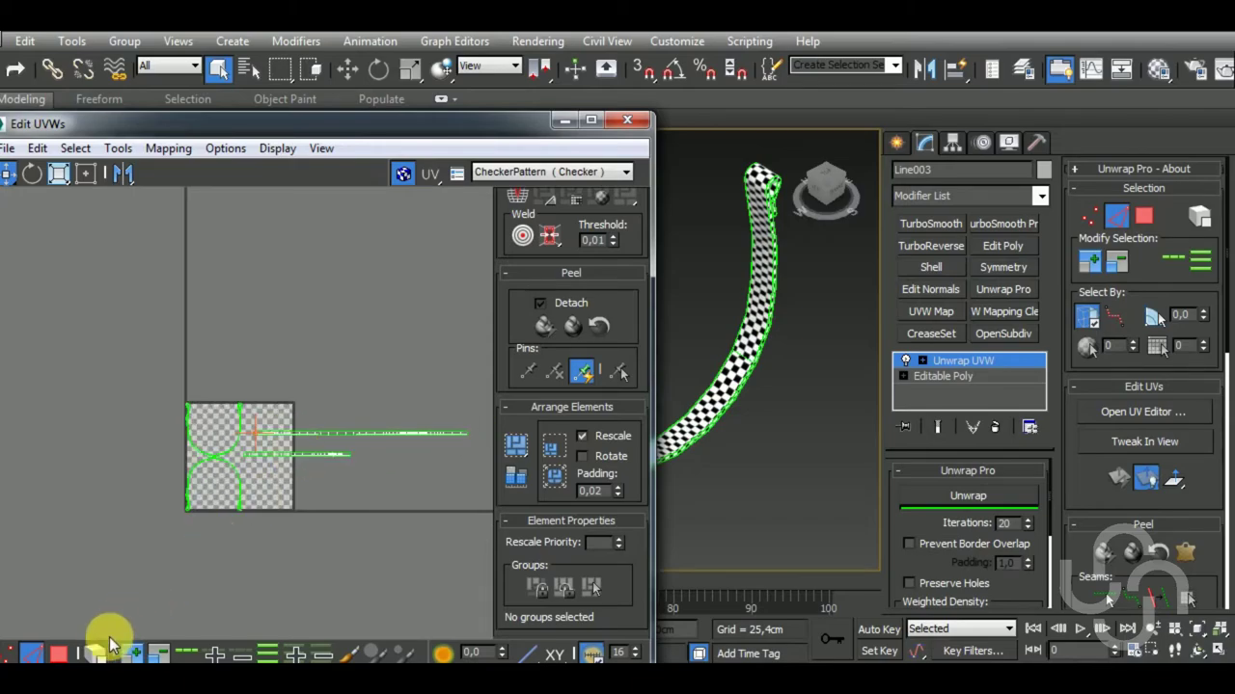
{"action": "left_click", "coordinate": [59, 653]}
{"action": "left_click", "coordinate": [404, 426]}
{"action": "left_click", "coordinate": [404, 426]}
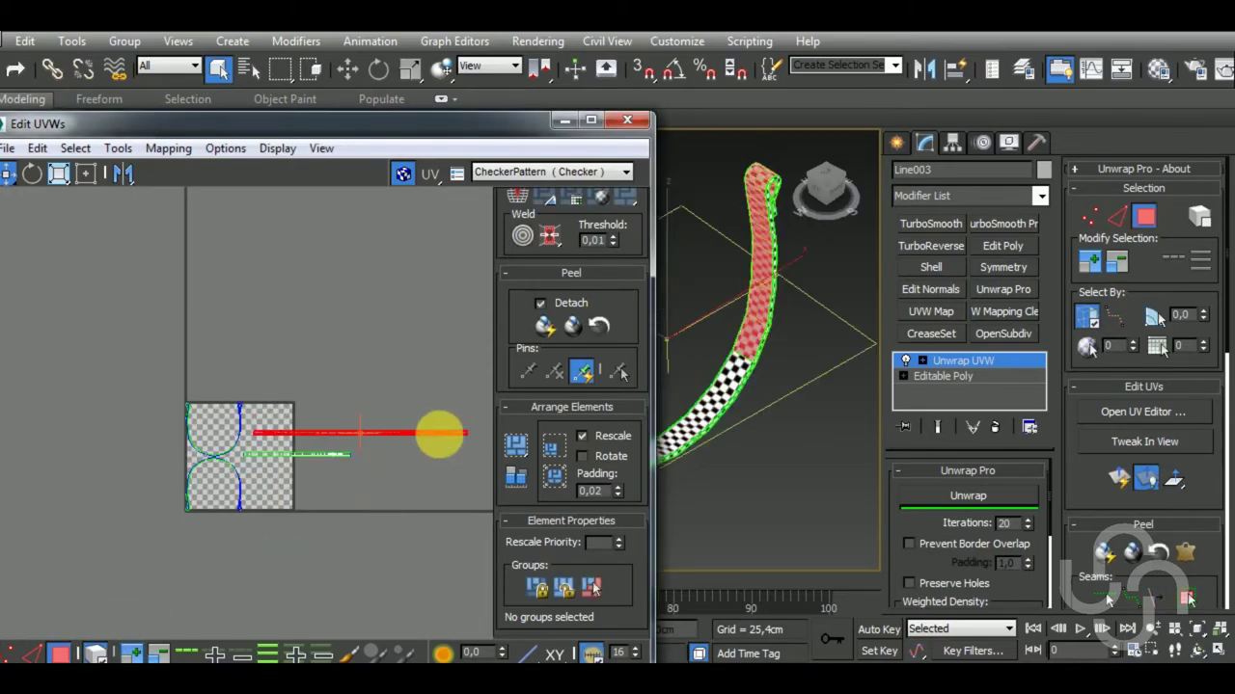
{"action": "mouse_move", "coordinate": [833, 394]}
{"action": "middle_mouse_down", "text": "alt"}
{"action": "mouse_move", "coordinate": [689, 354]}
{"action": "mouse_move", "coordinate": [744, 257]}
{"action": "mouse_move", "coordinate": [846, 262]}
{"action": "mouse_move", "coordinate": [802, 337]}
{"action": "mouse_move", "coordinate": [818, 359]}
{"action": "middle_mouse_up", "text": "alt"}
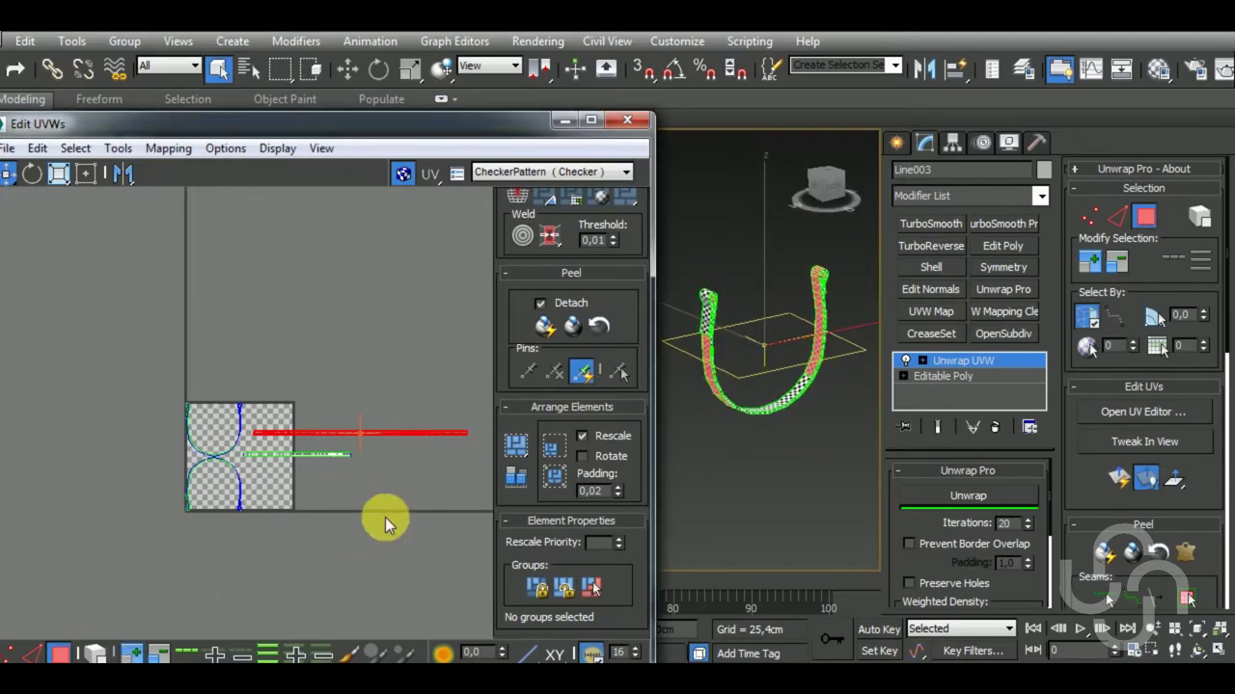
{"action": "middle_click_drag", "start_coordinate": [384, 516], "coordinate": [448, 476]}
{"action": "left_click_drag", "start_coordinate": [432, 420], "coordinate": [334, 499]}
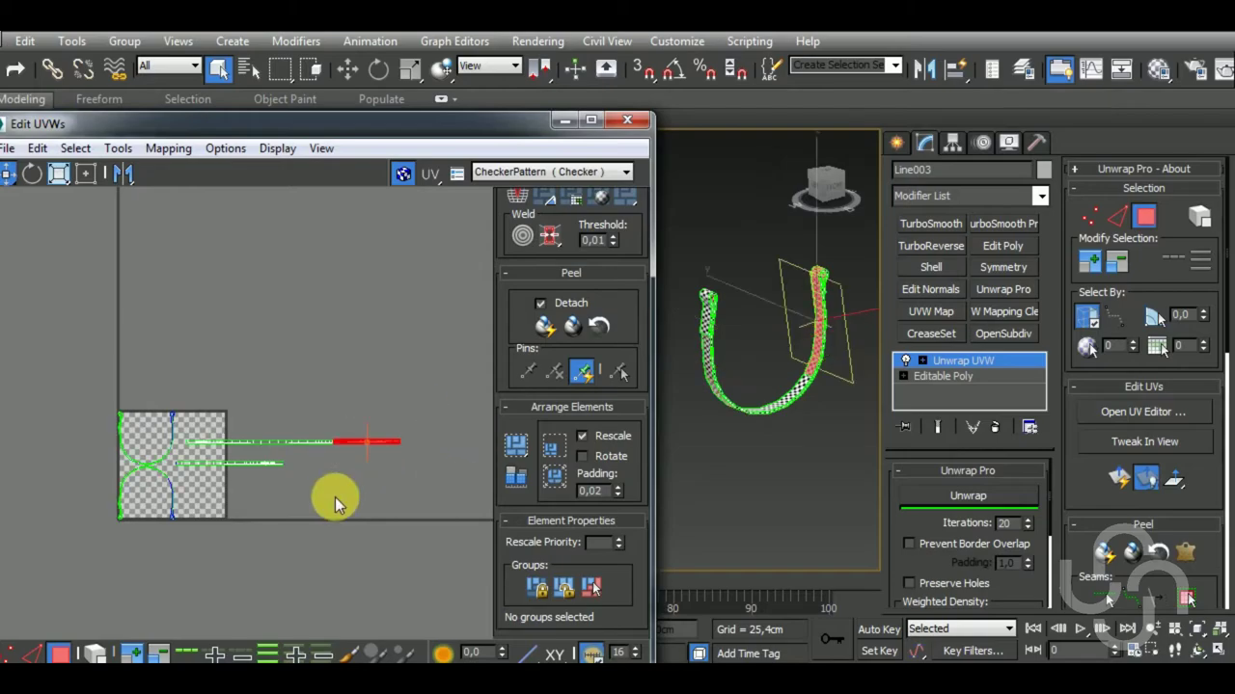
{"action": "mouse_move", "coordinate": [693, 482]}
{"action": "middle_mouse_down", "text": "alt"}
{"action": "mouse_move", "coordinate": [641, 468]}
{"action": "mouse_move", "coordinate": [763, 363]}
{"action": "middle_mouse_up", "text": "alt"}
{"action": "scroll", "coordinate": [763, 362], "scroll_direction": "up", "scroll_amount": 3}
{"action": "scroll", "coordinate": [763, 386], "scroll_direction": "up", "scroll_amount": 2}
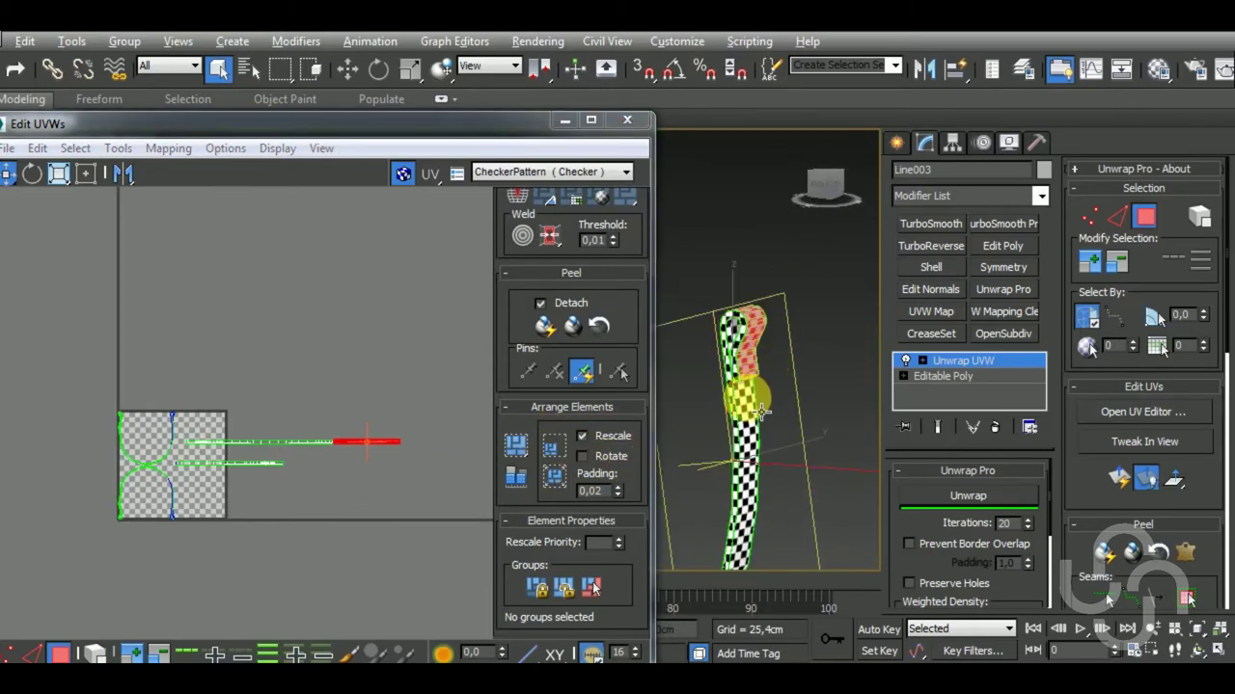
{"action": "mouse_move", "coordinate": [762, 412]}
{"action": "middle_mouse_down", "text": "alt"}
{"action": "mouse_move", "coordinate": [846, 405]}
{"action": "mouse_move", "coordinate": [702, 412]}
{"action": "mouse_move", "coordinate": [800, 435]}
{"action": "mouse_move", "coordinate": [865, 342]}
{"action": "middle_mouse_up", "text": "alt"}
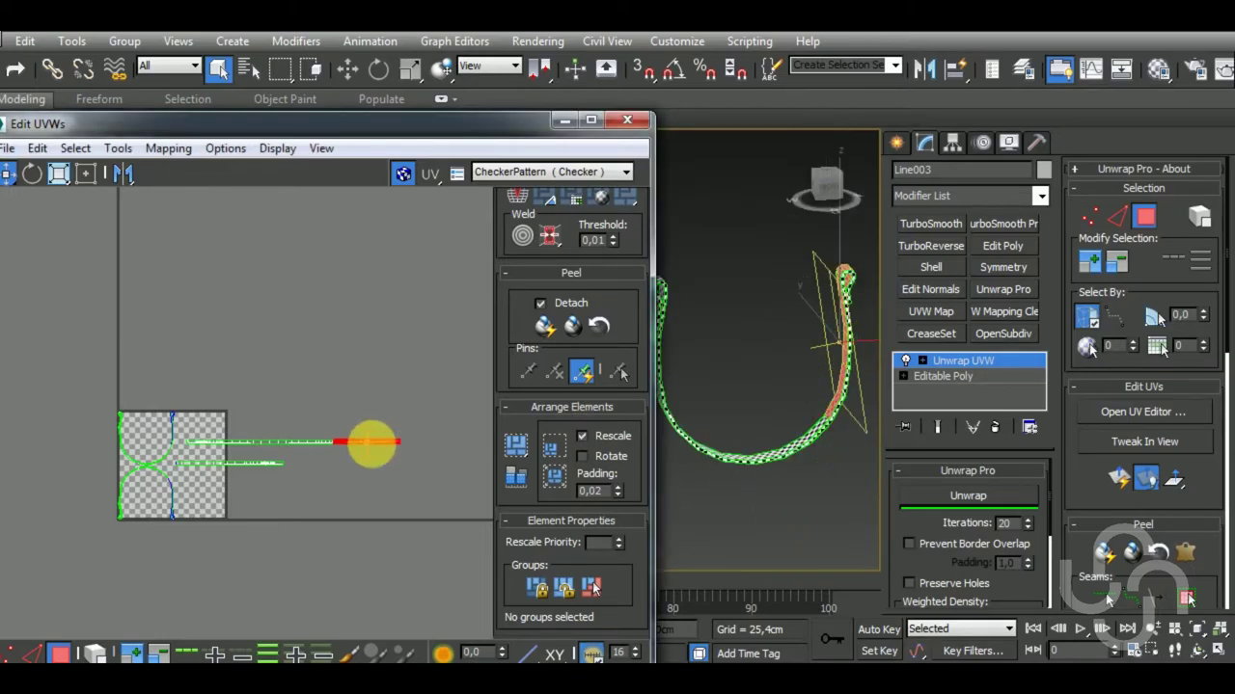
Move the strip end down-left below the other strips, then return to edge selection.
{"action": "right_click", "coordinate": [367, 446]}
{"action": "left_click", "coordinate": [352, 477]}
{"action": "left_click_drag", "start_coordinate": [365, 456], "coordinate": [333, 508]}
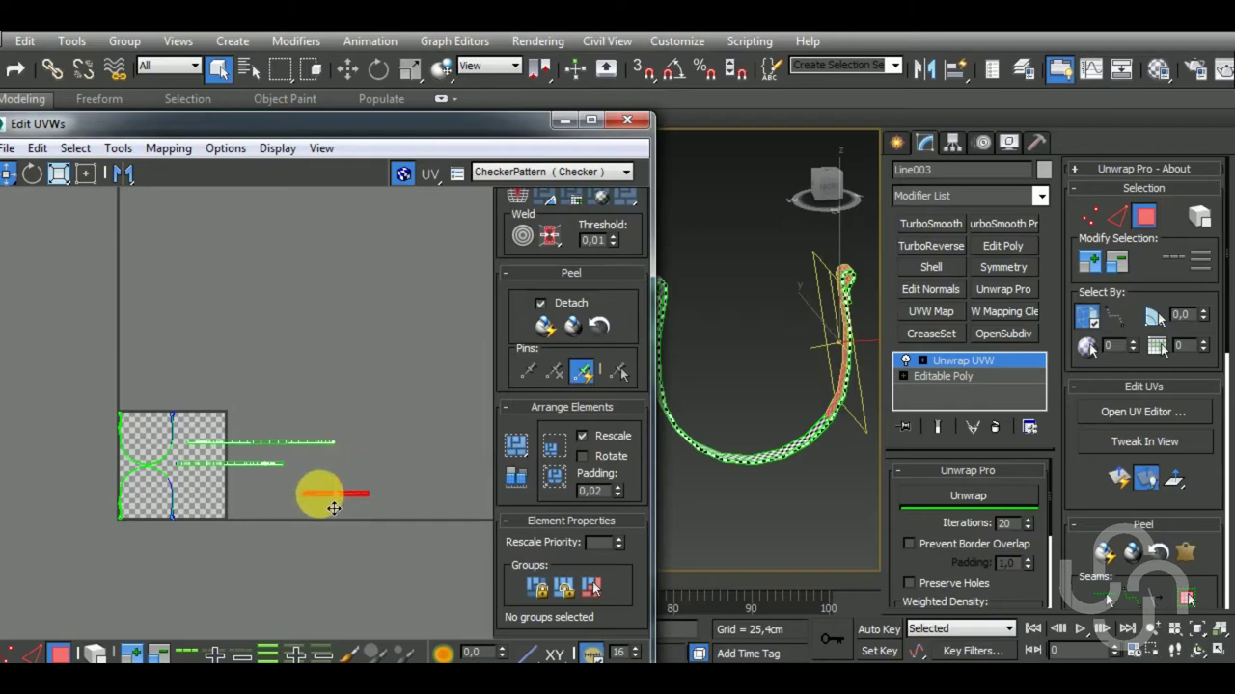
{"action": "left_click", "coordinate": [359, 447]}
{"action": "mouse_move", "coordinate": [804, 430]}
{"action": "middle_mouse_down", "text": "alt"}
{"action": "mouse_move", "coordinate": [780, 433]}
{"action": "mouse_move", "coordinate": [868, 428]}
{"action": "mouse_move", "coordinate": [830, 347]}
{"action": "mouse_move", "coordinate": [754, 321]}
{"action": "mouse_move", "coordinate": [745, 330]}
{"action": "mouse_move", "coordinate": [790, 427]}
{"action": "mouse_move", "coordinate": [718, 419]}
{"action": "middle_mouse_up", "text": "alt"}
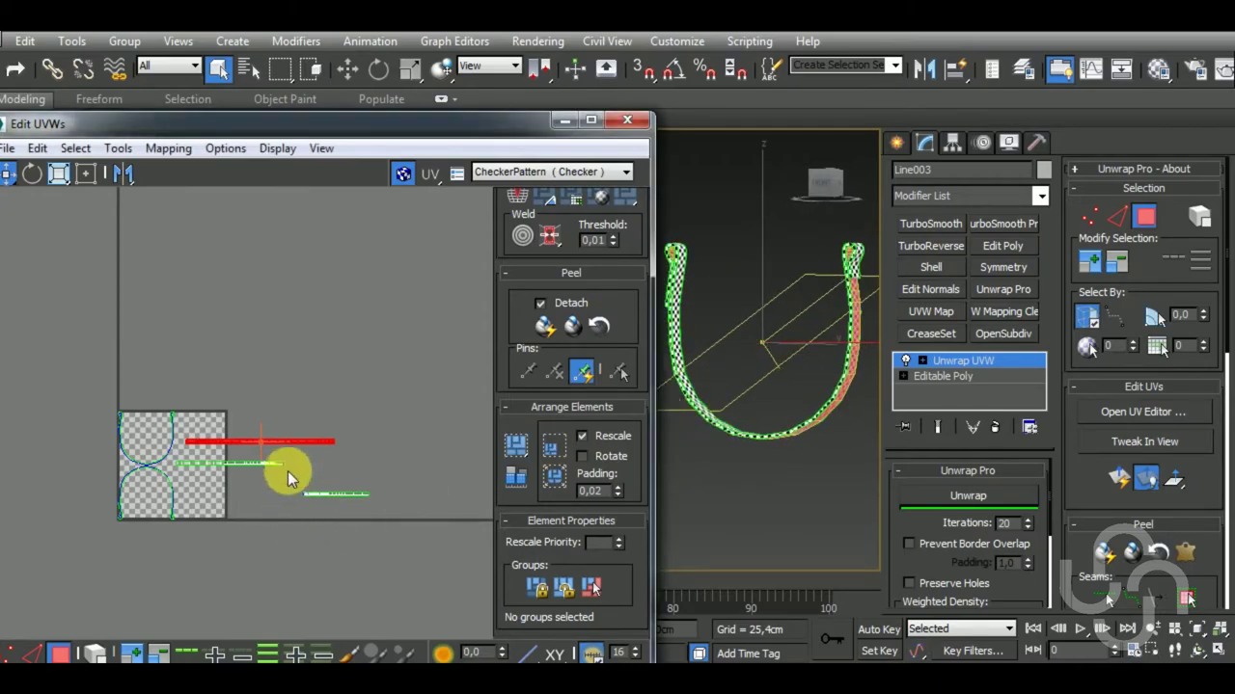
{"action": "left_click", "coordinate": [174, 478]}
{"action": "mouse_move", "coordinate": [750, 408]}
{"action": "middle_mouse_down", "text": "alt"}
{"action": "mouse_move", "coordinate": [717, 482]}
{"action": "mouse_move", "coordinate": [940, 509]}
{"action": "mouse_move", "coordinate": [796, 478]}
{"action": "middle_mouse_up", "text": "alt"}
{"action": "left_click", "coordinate": [105, 602]}
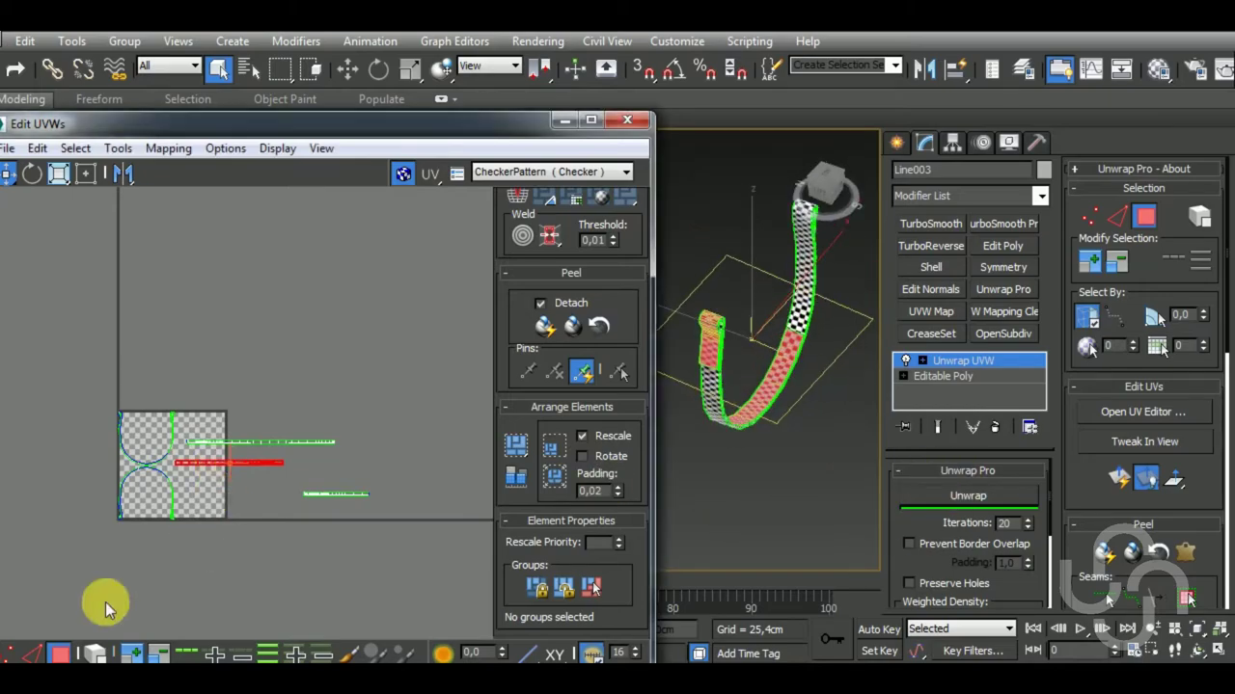
{"action": "left_click", "coordinate": [37, 653]}
{"action": "scroll", "coordinate": [371, 511], "scroll_direction": "up", "scroll_amount": 3}
Stitch the strip edges with Shift+S, then pack all UV pieces into the checker square.
{"action": "scroll", "coordinate": [352, 535], "scroll_direction": "up", "scroll_amount": 3}
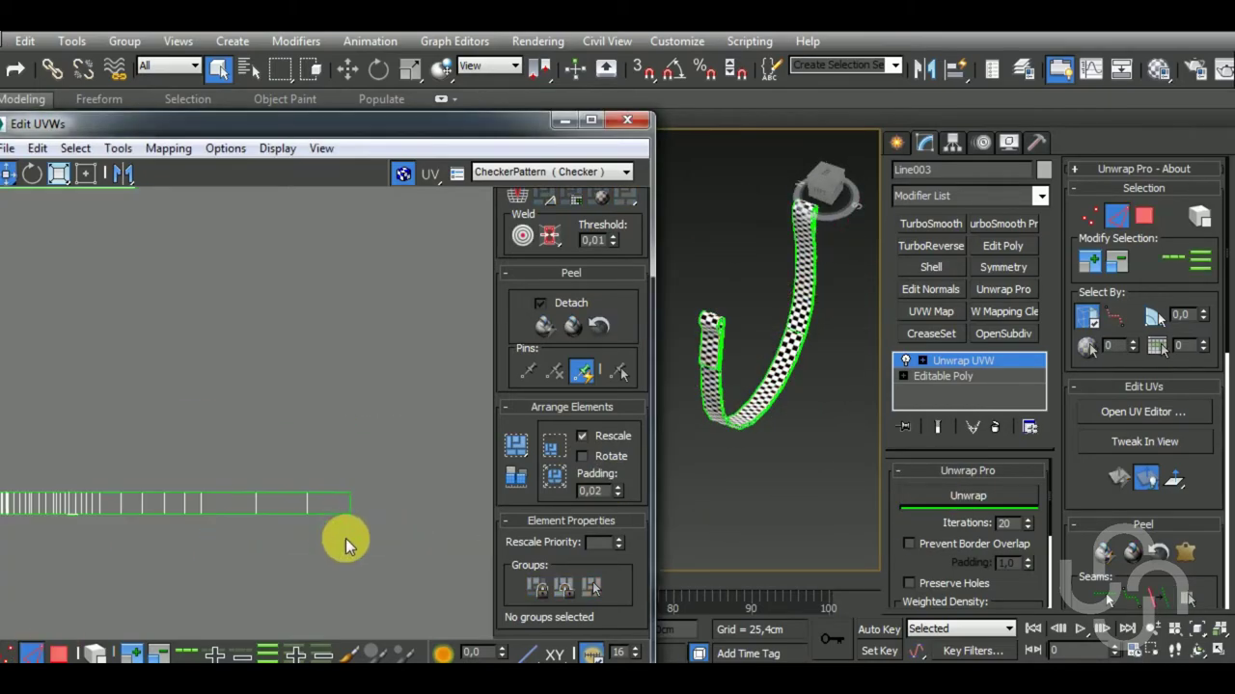
{"action": "scroll", "coordinate": [367, 514], "scroll_direction": "down", "scroll_amount": 2}
{"action": "key", "text": "shift+s"}
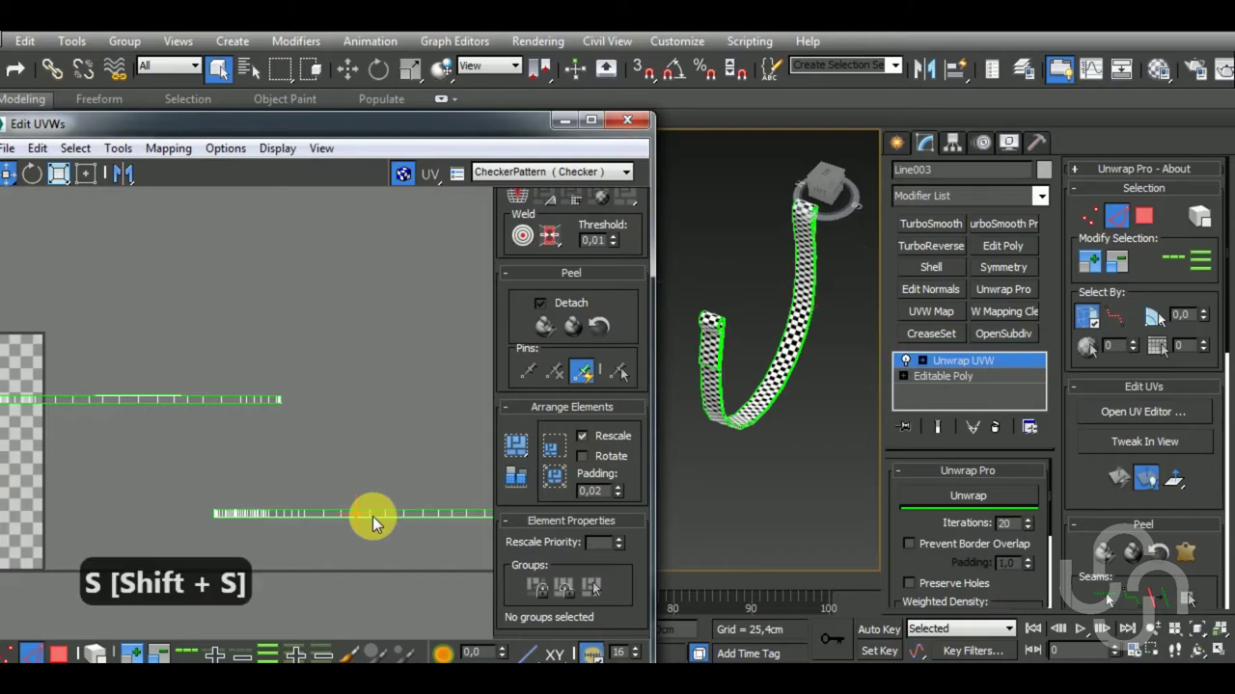
{"action": "scroll", "coordinate": [367, 514], "scroll_direction": "down", "scroll_amount": 4}
{"action": "left_click_drag", "start_coordinate": [437, 574], "coordinate": [437, 571]}
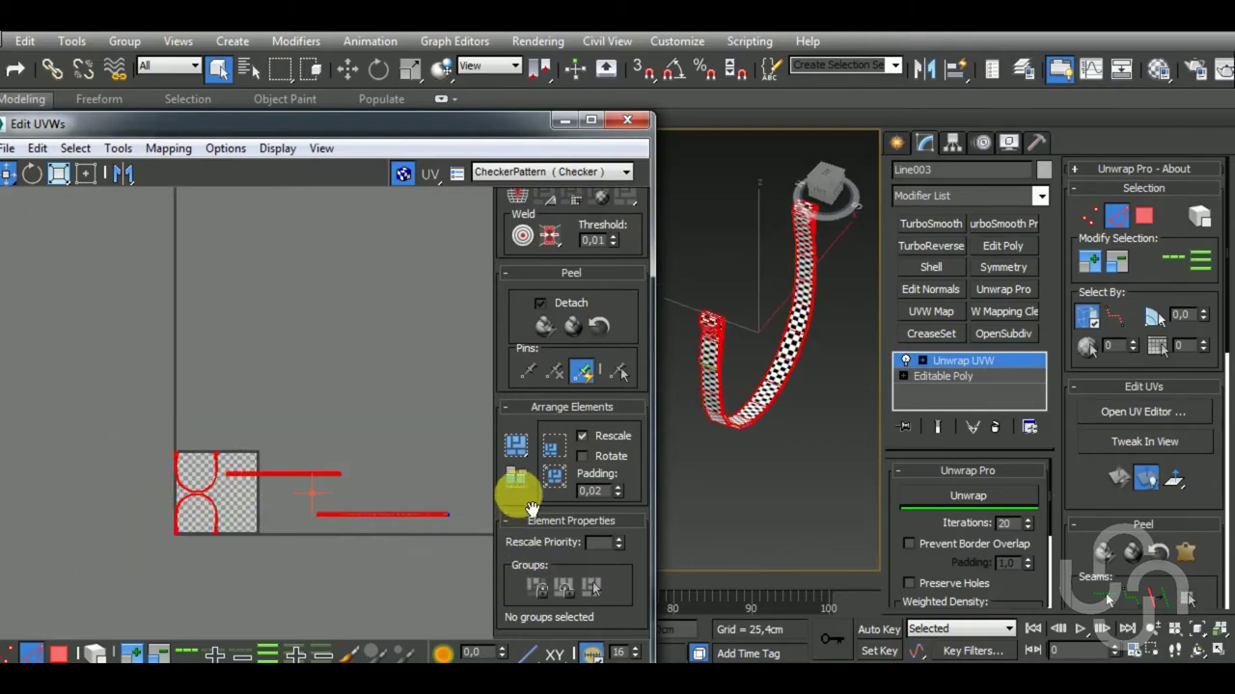
{"action": "left_click_drag", "start_coordinate": [130, 422], "coordinate": [502, 654]}
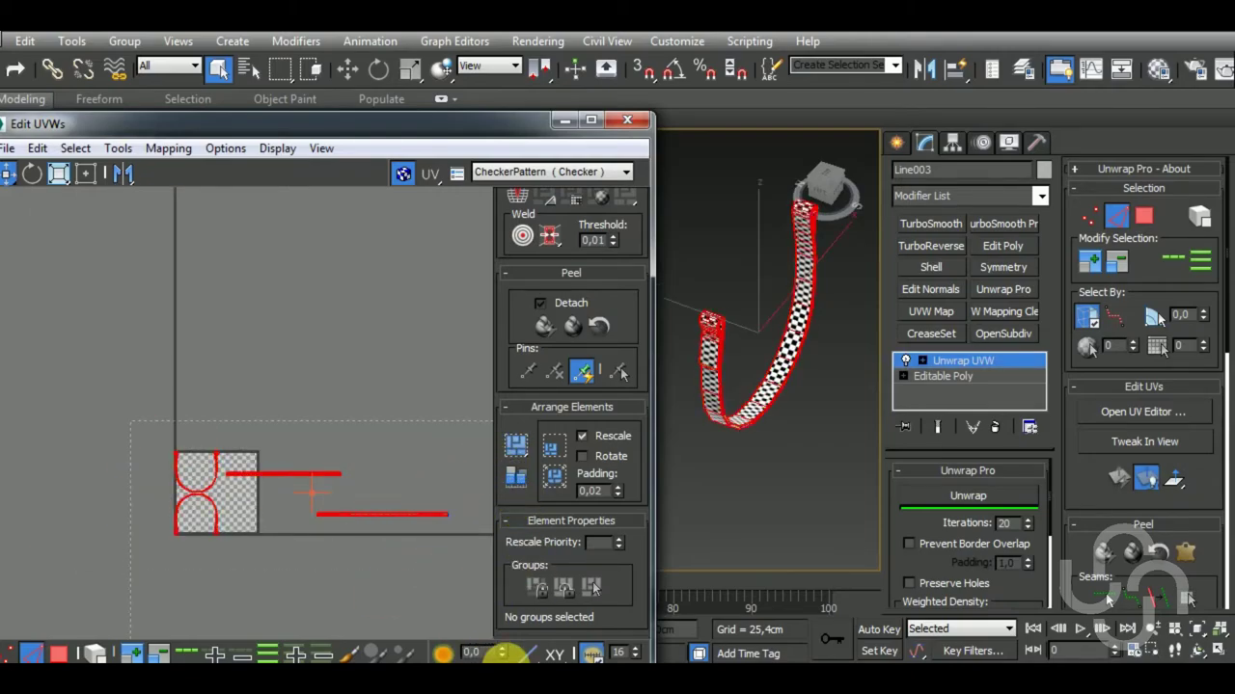
{"action": "left_click", "coordinate": [524, 446]}
{"action": "scroll", "coordinate": [235, 498], "scroll_direction": "up", "scroll_amount": 1}
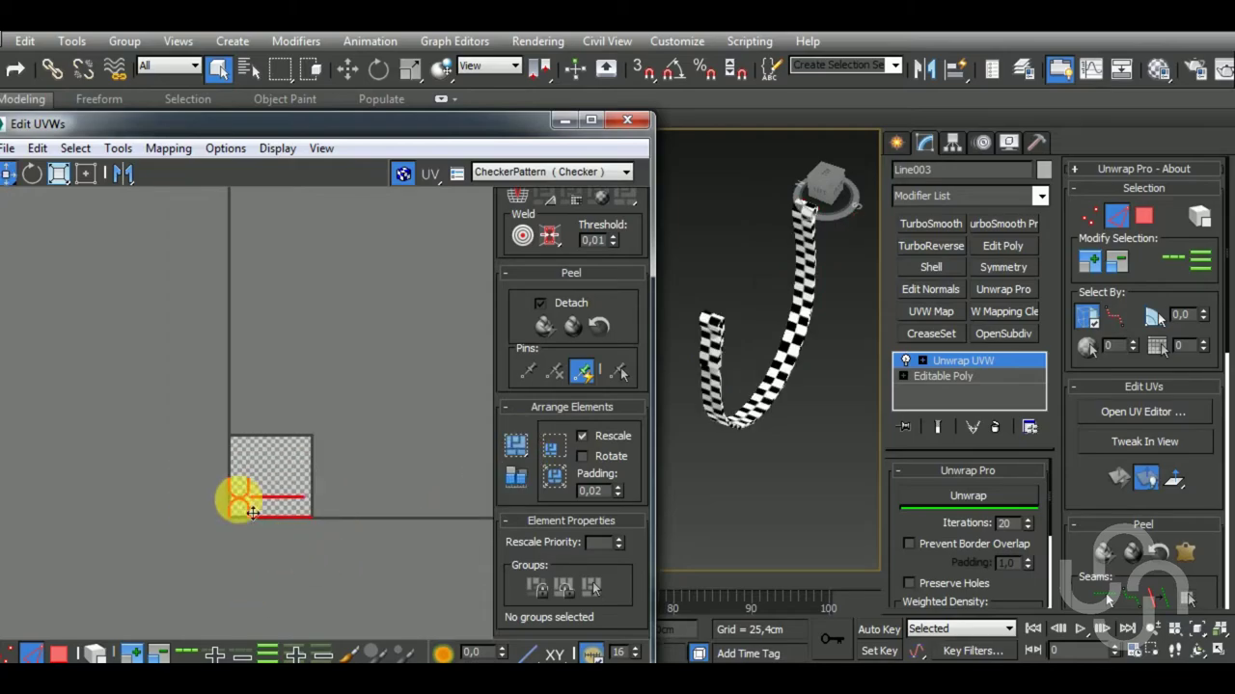
{"action": "scroll", "coordinate": [257, 507], "scroll_direction": "up", "scroll_amount": 3}
{"action": "scroll", "coordinate": [257, 506], "scroll_direction": "up", "scroll_amount": 3}
Select the lower U-shaped UV shell in face mode.
{"action": "left_click", "coordinate": [59, 653]}
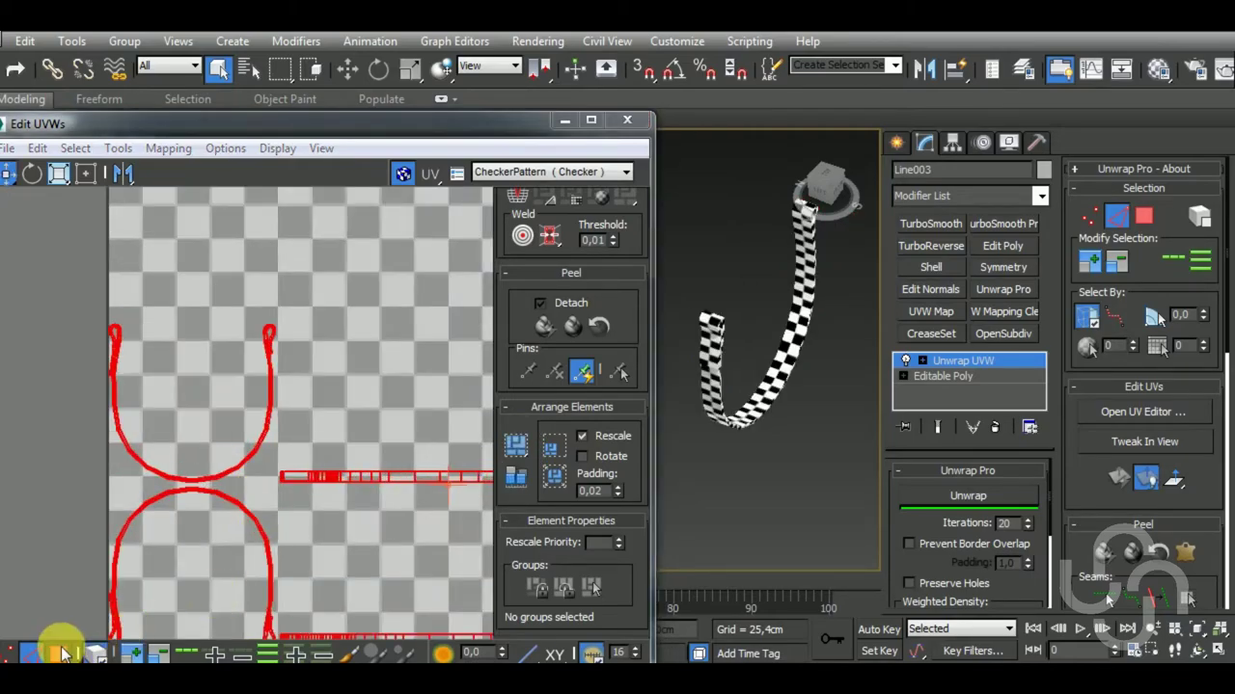
{"action": "scroll", "coordinate": [278, 526], "scroll_direction": "up", "scroll_amount": 2}
{"action": "left_click", "coordinate": [283, 525]}
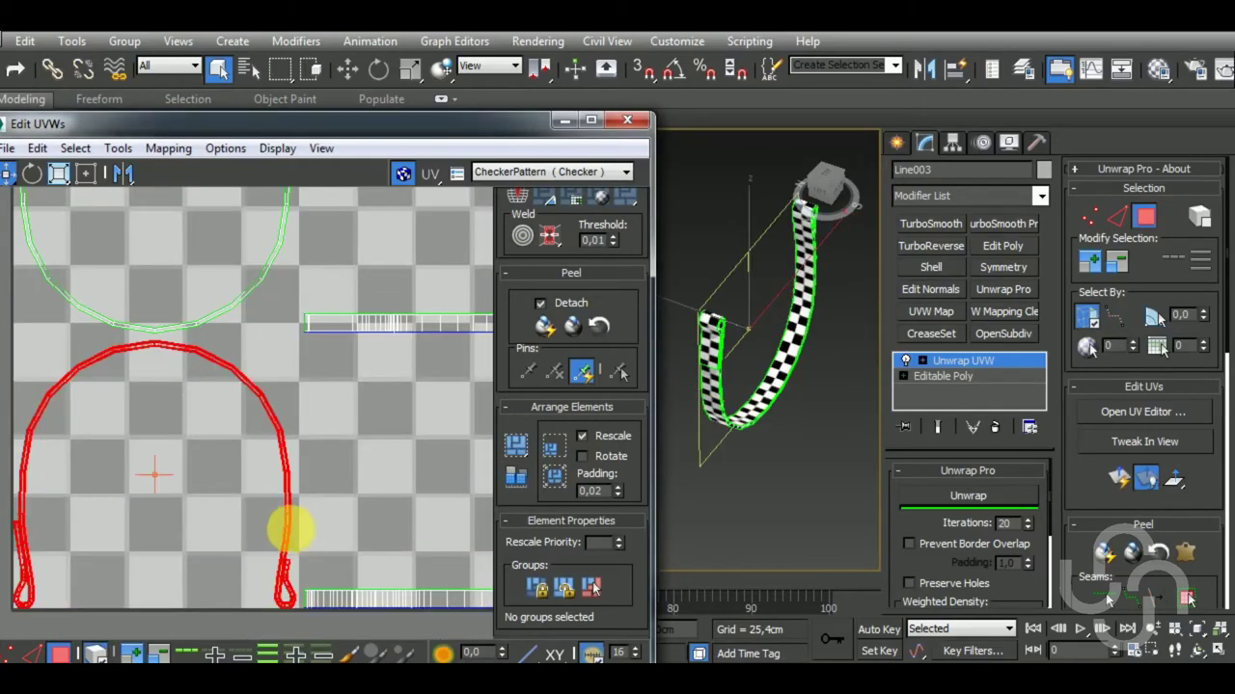
{"action": "scroll", "coordinate": [289, 523], "scroll_direction": "down", "scroll_amount": 2}
{"action": "scroll", "coordinate": [341, 447], "scroll_direction": "down", "scroll_amount": 2}
Unwrap the selected U-shaped shell flat.
{"action": "left_click", "coordinate": [952, 496]}
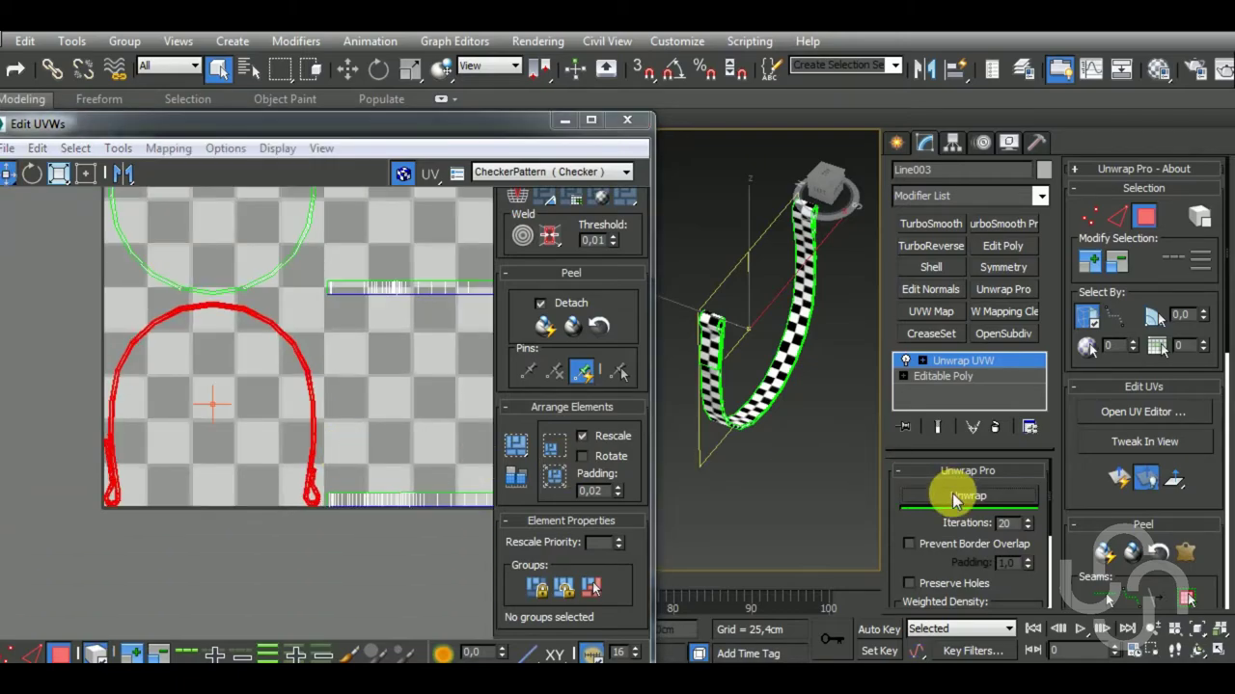
{"action": "scroll", "coordinate": [289, 507], "scroll_direction": "up", "scroll_amount": 2}
{"action": "scroll", "coordinate": [279, 521], "scroll_direction": "up", "scroll_amount": 3}
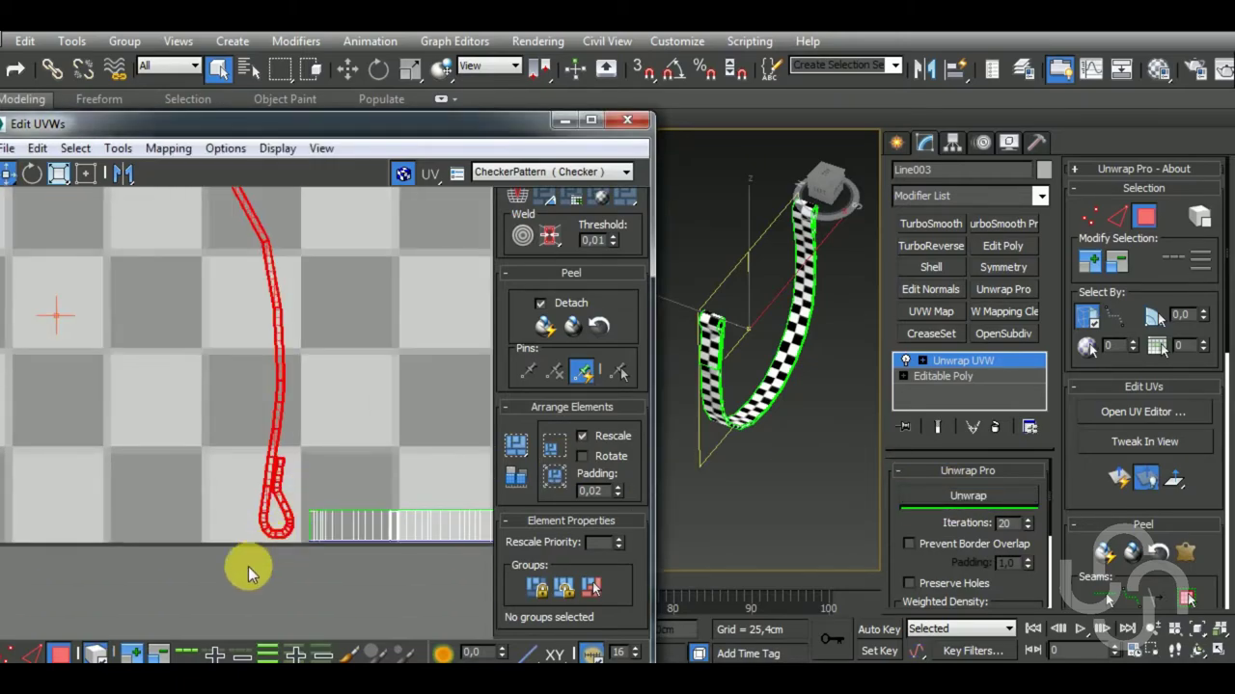
{"action": "middle_click_drag", "start_coordinate": [248, 573], "coordinate": [297, 490]}
{"action": "middle_click_drag", "start_coordinate": [359, 422], "coordinate": [403, 405]}
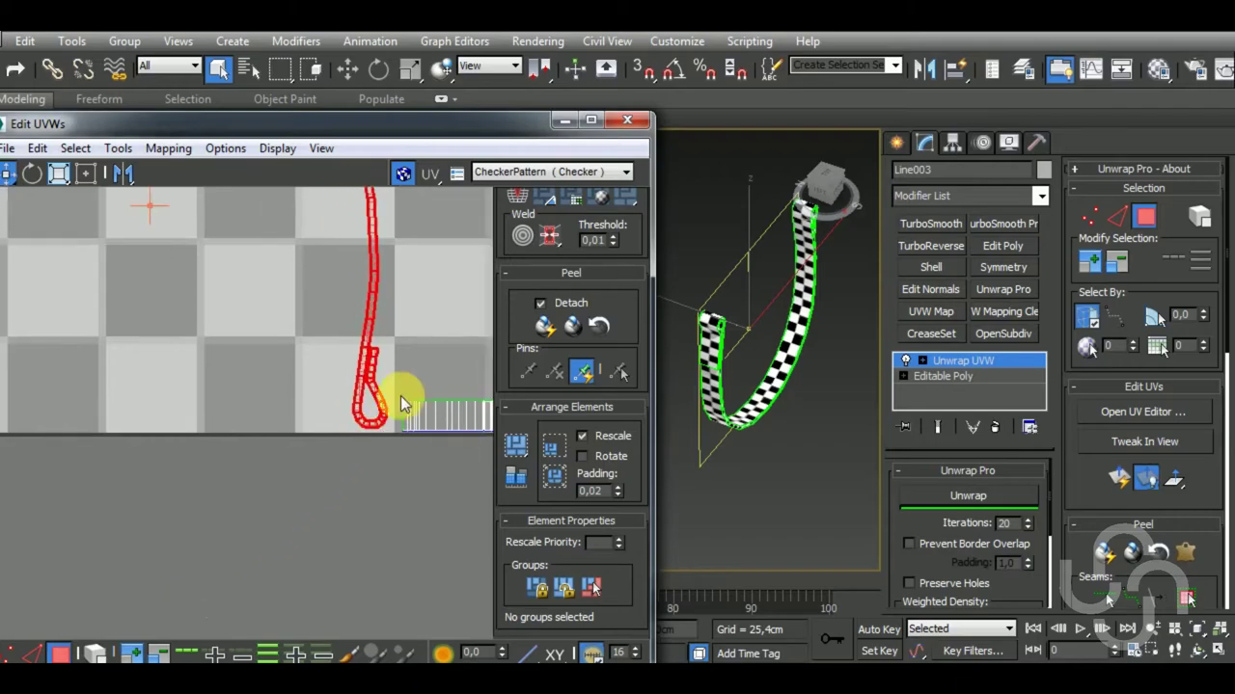
{"action": "scroll", "coordinate": [403, 405], "scroll_direction": "up", "scroll_amount": 2}
Select the hook's UV strip faces and smooth out their shape.
{"action": "left_click_drag", "start_coordinate": [350, 362], "coordinate": [351, 361]}
{"action": "scroll", "coordinate": [370, 385], "scroll_direction": "up", "scroll_amount": 4}
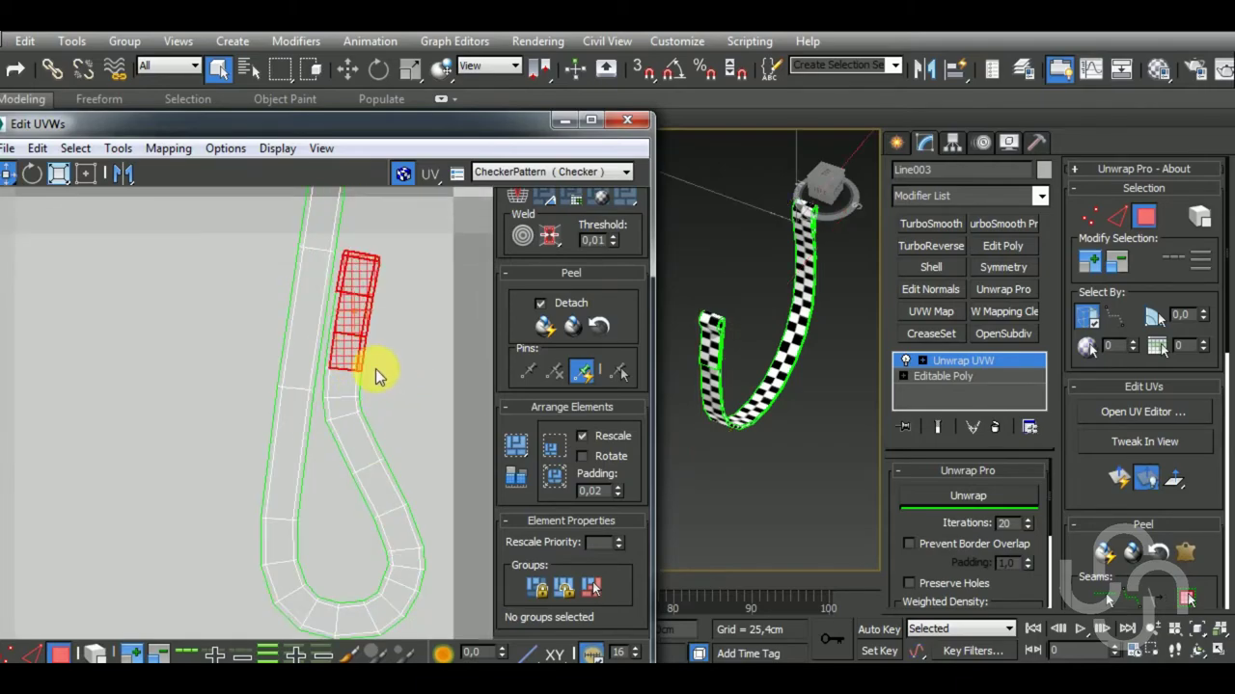
{"action": "left_click_drag", "start_coordinate": [328, 434], "coordinate": [328, 432], "text": "ctrl"}
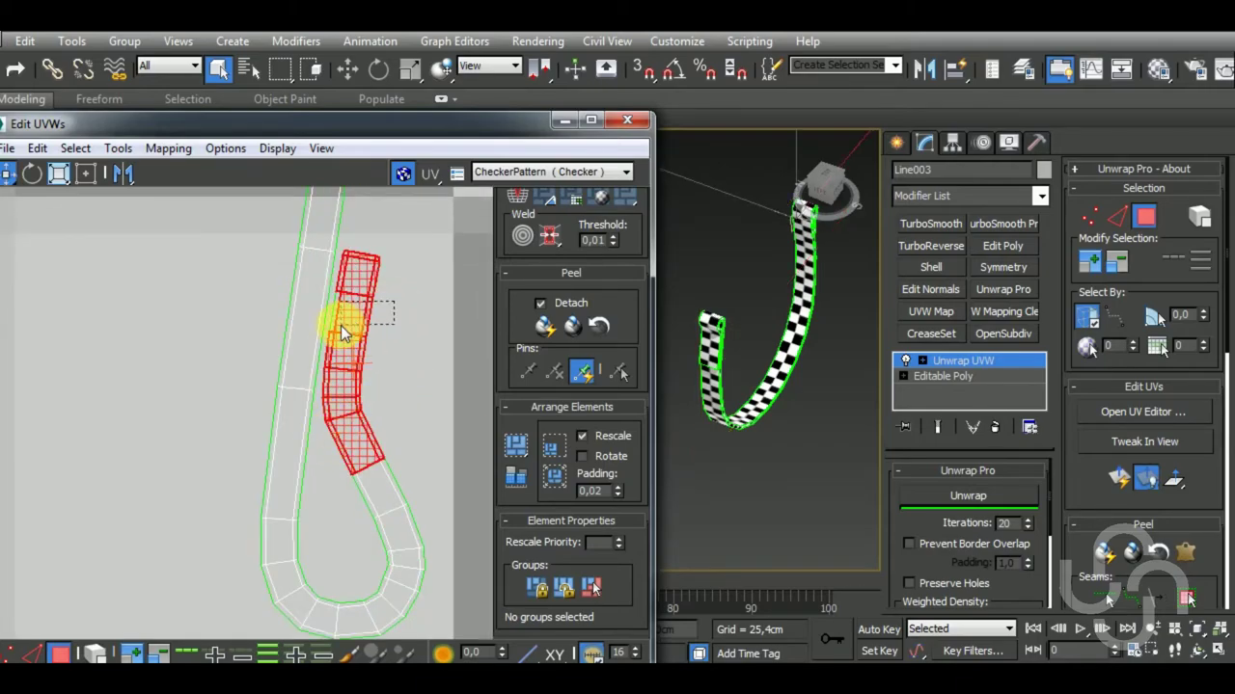
{"action": "left_click_drag", "start_coordinate": [344, 614], "coordinate": [345, 613], "text": "ctrl"}
{"action": "scroll", "coordinate": [394, 427], "scroll_direction": "up", "scroll_amount": 2}
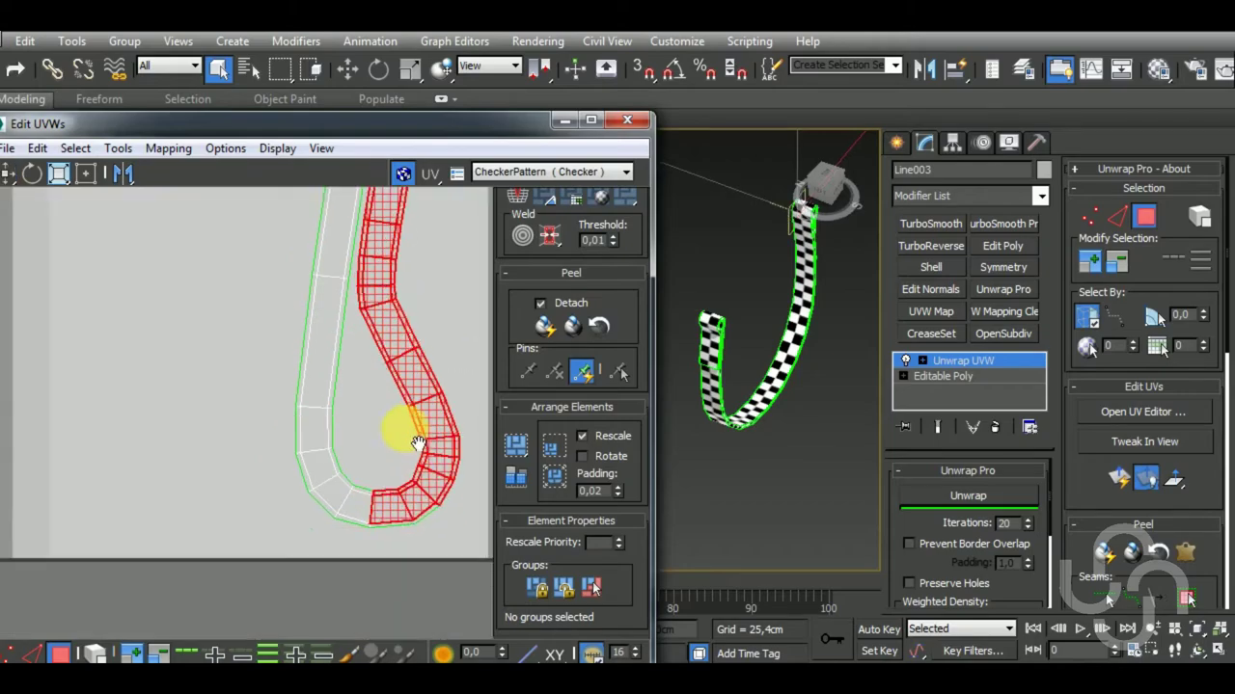
{"action": "left_click_drag", "start_coordinate": [273, 355], "coordinate": [274, 357], "text": "ctrl"}
{"action": "scroll", "coordinate": [289, 424], "scroll_direction": "down", "scroll_amount": 3}
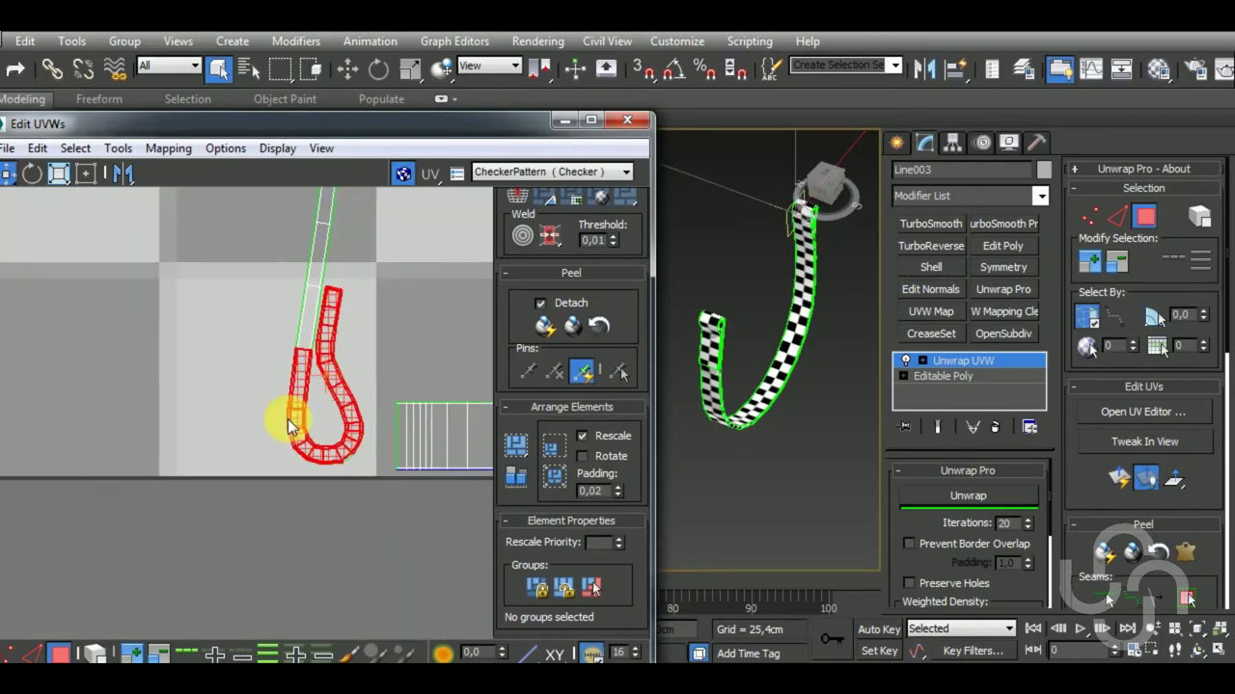
{"action": "right_click", "coordinate": [347, 437]}
{"action": "left_click", "coordinate": [326, 473]}
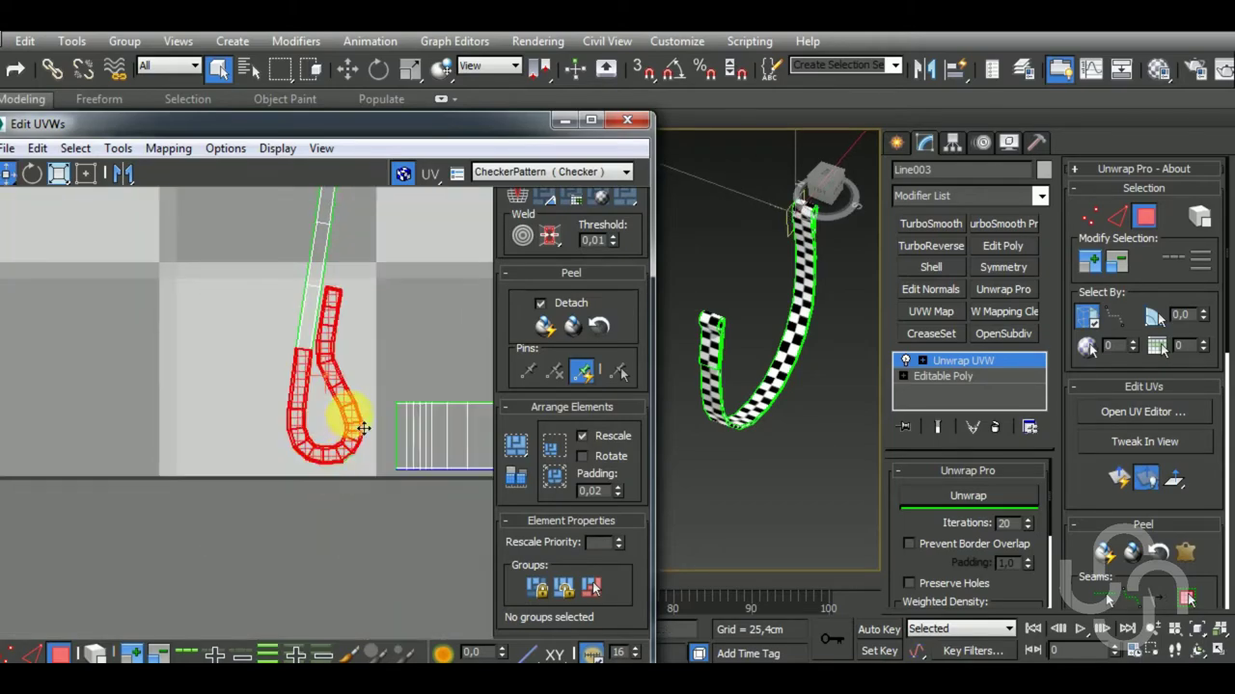
{"action": "scroll", "coordinate": [165, 488], "scroll_direction": "down", "scroll_amount": 3}
Move the whole hook UV shell off to the left.
{"action": "left_click", "coordinate": [165, 488]}
{"action": "scroll", "coordinate": [394, 463], "scroll_direction": "up", "scroll_amount": 2}
{"action": "scroll", "coordinate": [361, 473], "scroll_direction": "up", "scroll_amount": 1}
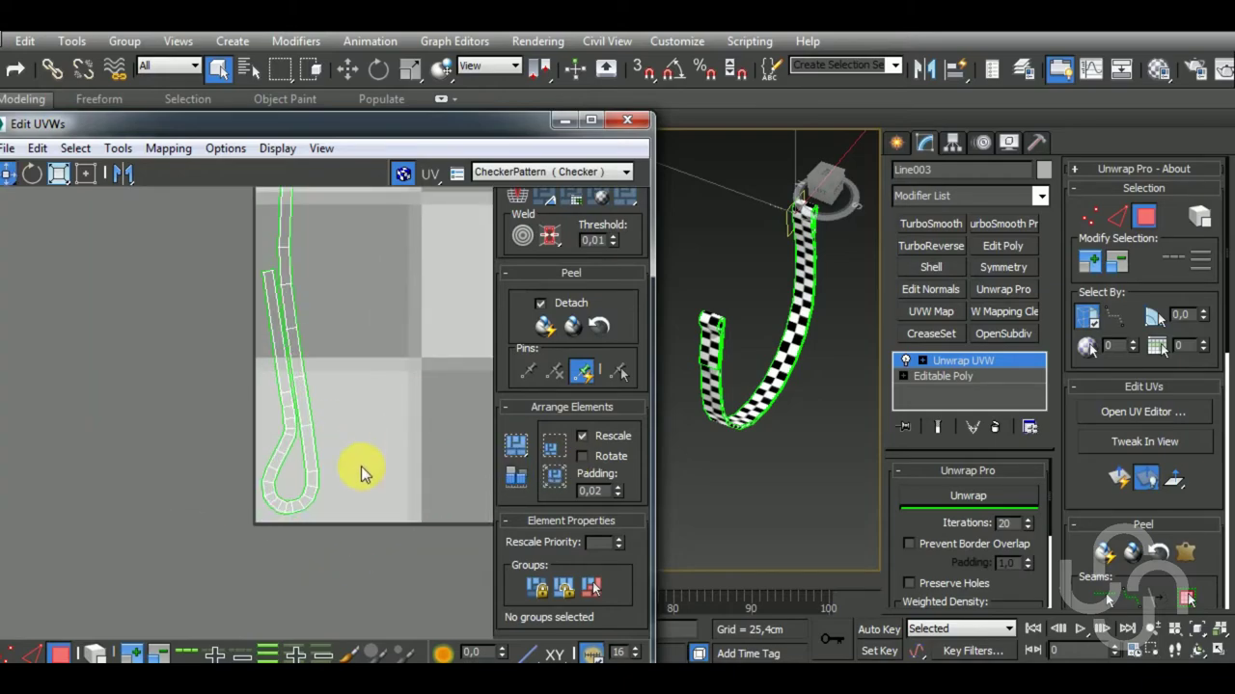
{"action": "left_click_drag", "start_coordinate": [353, 521], "coordinate": [230, 450]}
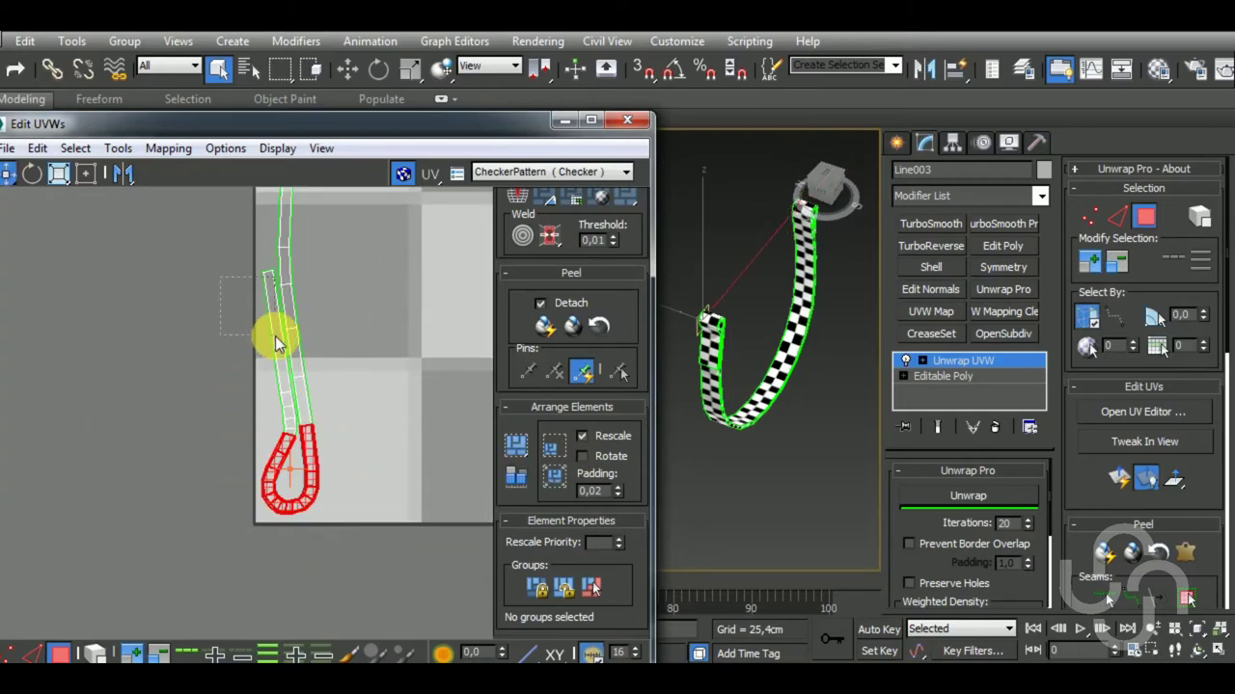
{"action": "left_click_drag", "start_coordinate": [277, 344], "coordinate": [275, 340]}
{"action": "scroll", "coordinate": [261, 275], "scroll_direction": "up", "scroll_amount": 2}
{"action": "scroll", "coordinate": [241, 357], "scroll_direction": "down", "scroll_amount": 2}
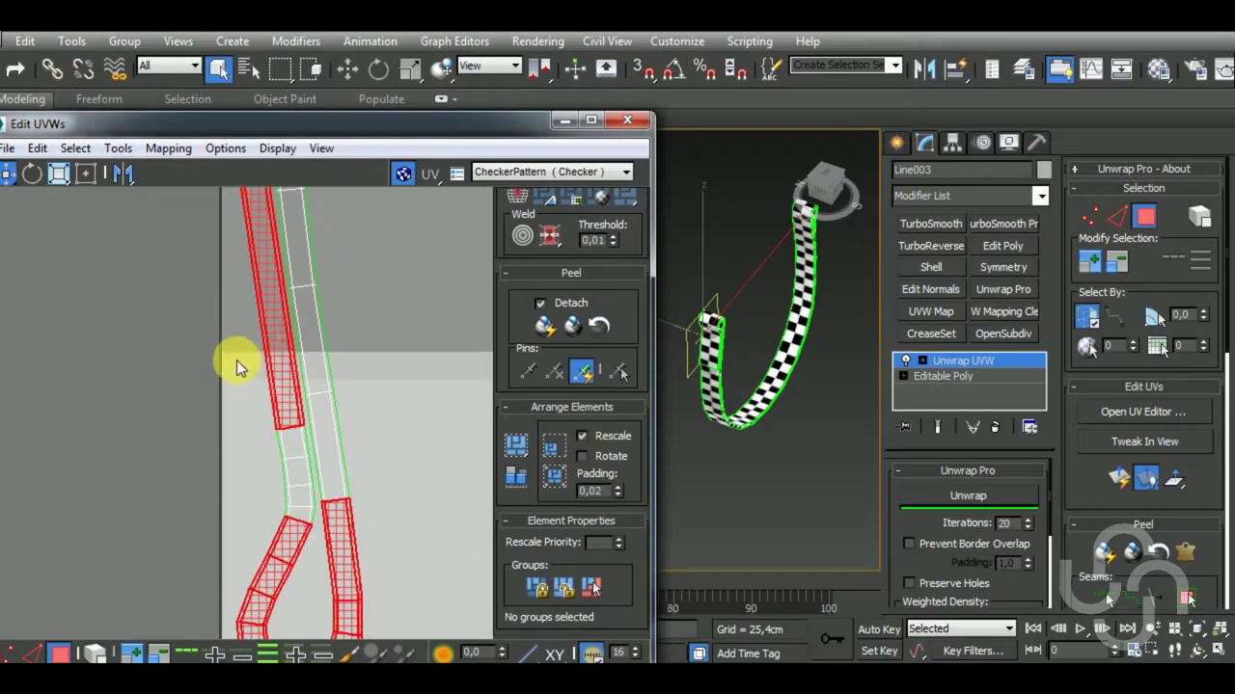
{"action": "scroll", "coordinate": [274, 438], "scroll_direction": "up", "scroll_amount": 2}
{"action": "left_click", "coordinate": [327, 507], "text": "ctrl"}
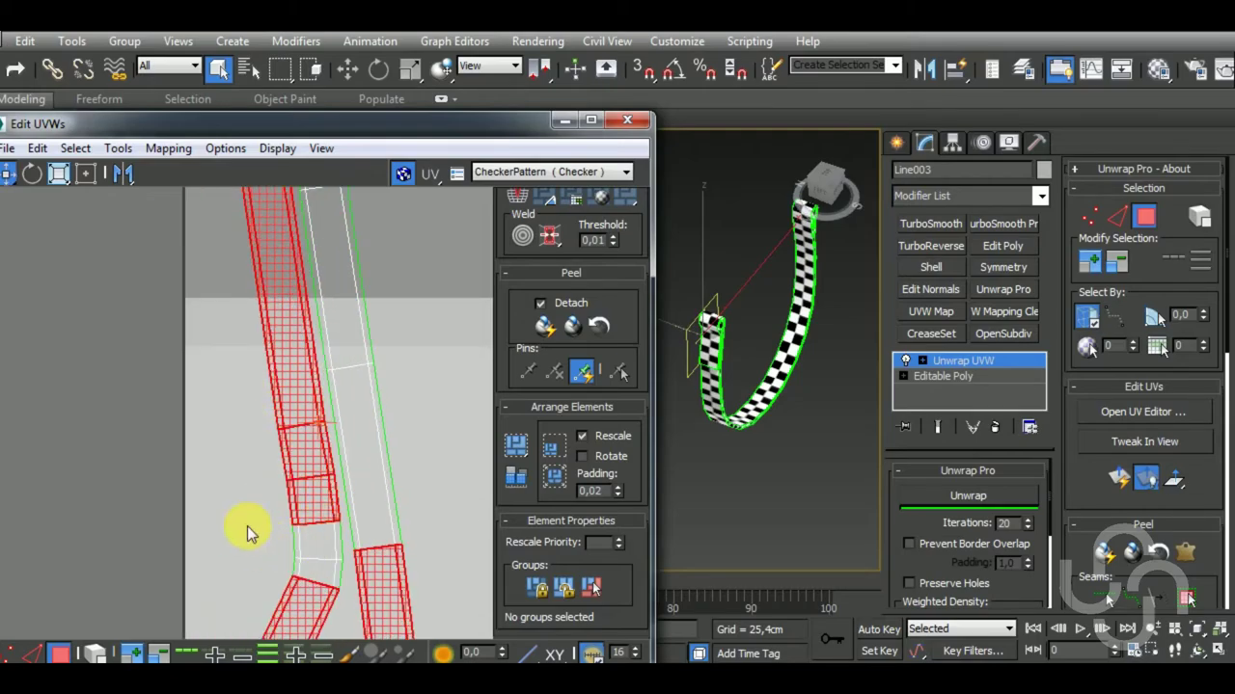
{"action": "scroll", "coordinate": [328, 587], "scroll_direction": "down", "scroll_amount": 2}
{"action": "right_click", "coordinate": [345, 583]}
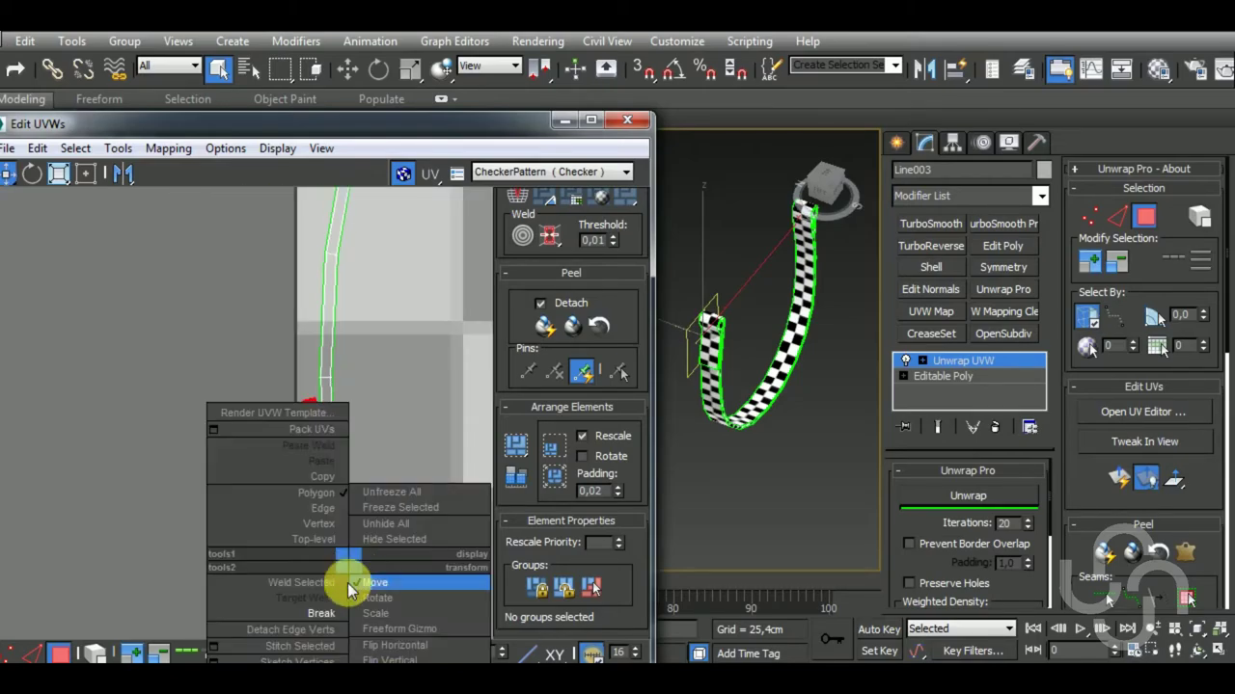
{"action": "left_click", "coordinate": [325, 613]}
{"action": "left_click_drag", "start_coordinate": [325, 620], "coordinate": [154, 593]}
{"action": "scroll", "coordinate": [154, 594], "scroll_direction": "down", "scroll_amount": 3}
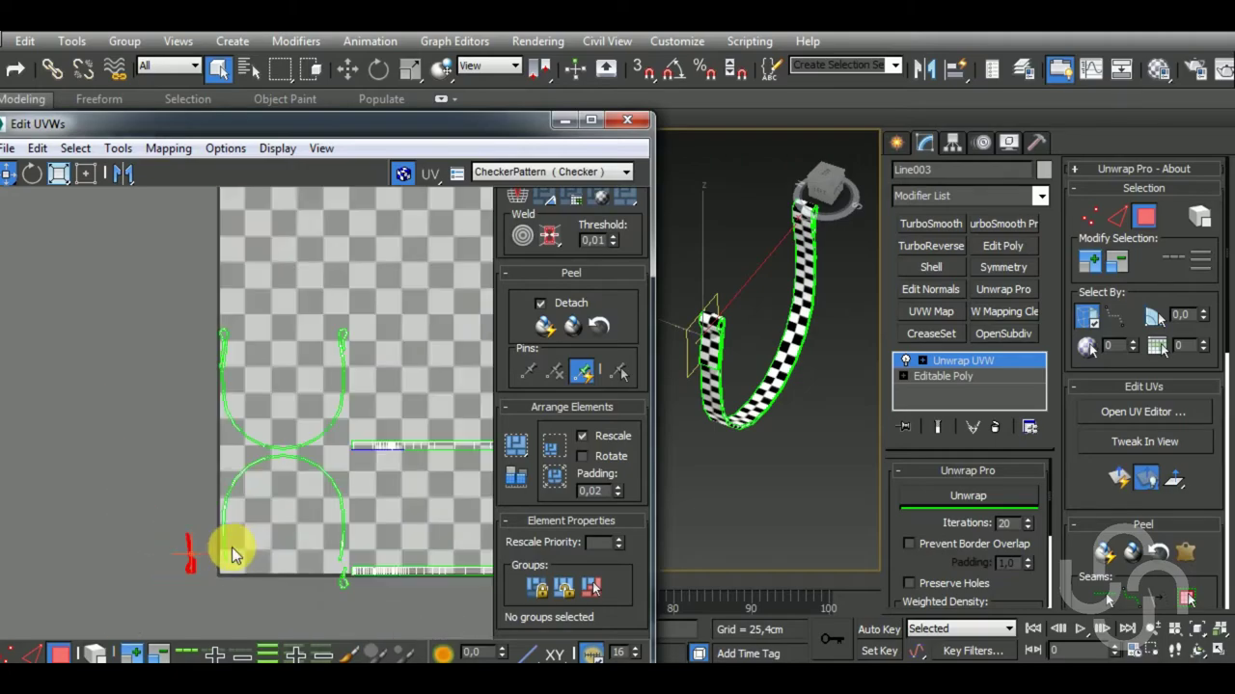
Select the lower arch shell and enable Prevent Border Overlap.
{"action": "left_click", "coordinate": [355, 531]}
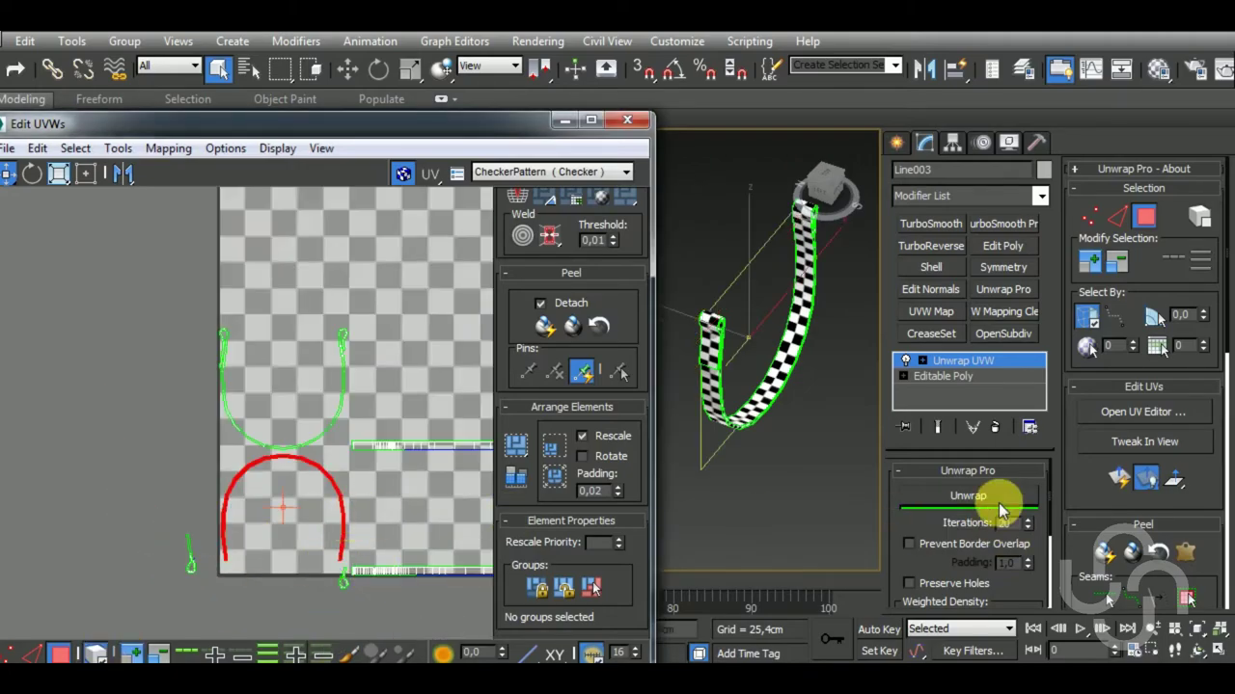
{"action": "left_click", "coordinate": [909, 543]}
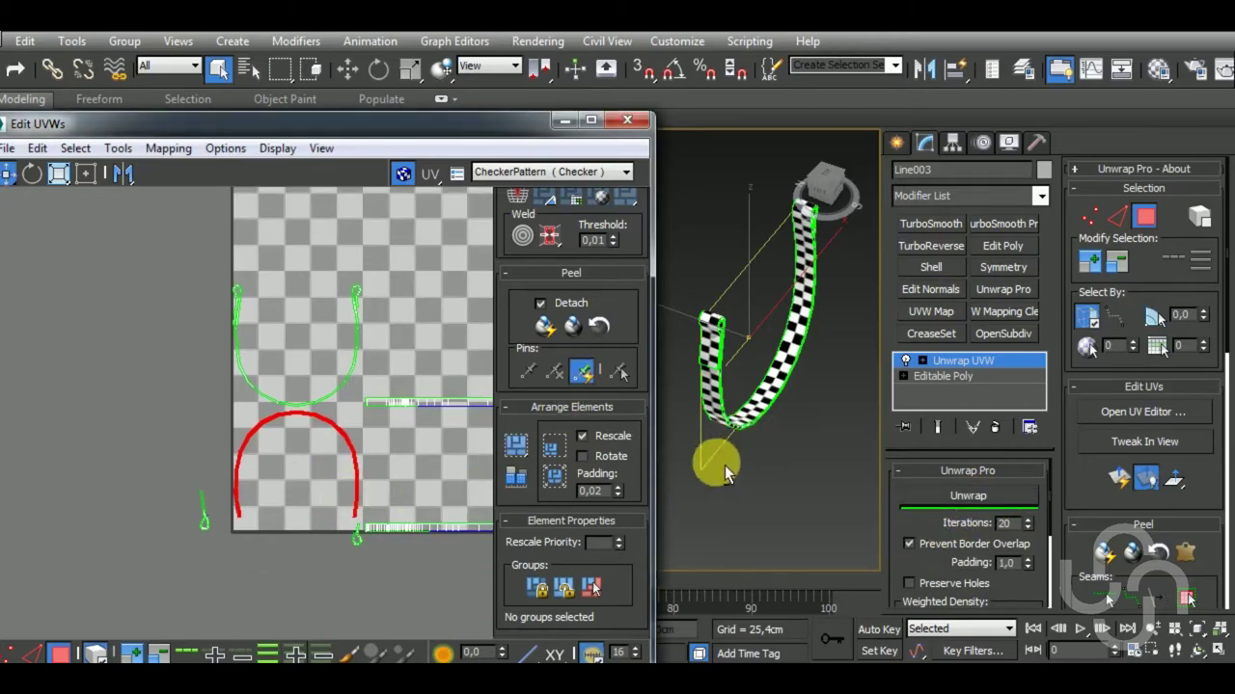
{"action": "mouse_move", "coordinate": [711, 469]}
{"action": "middle_mouse_down", "text": "alt"}
{"action": "mouse_move", "coordinate": [910, 490]}
{"action": "mouse_move", "coordinate": [711, 490]}
{"action": "middle_mouse_up", "text": "alt"}
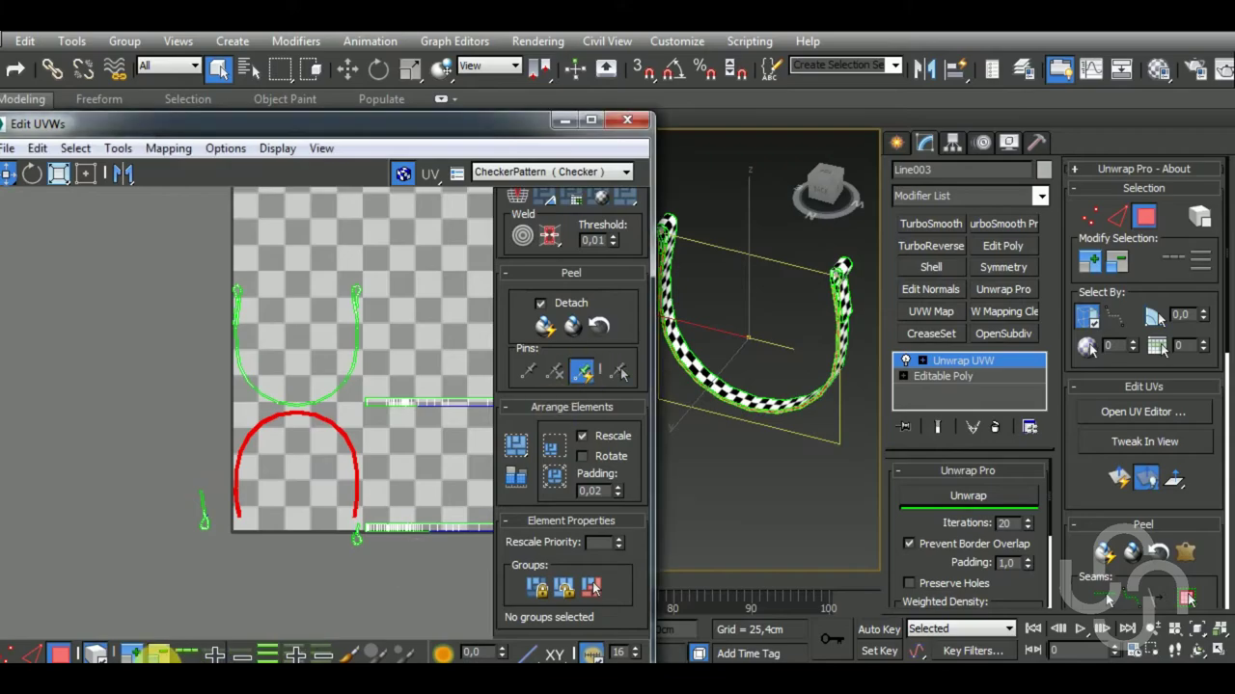
Straighten the selected shell into a vertical line and move it to the bottom.
{"action": "scroll", "coordinate": [622, 376], "scroll_direction": "up", "scroll_amount": 2}
{"action": "scroll", "coordinate": [598, 352], "scroll_direction": "up", "scroll_amount": 3}
{"action": "left_click", "coordinate": [576, 324]}
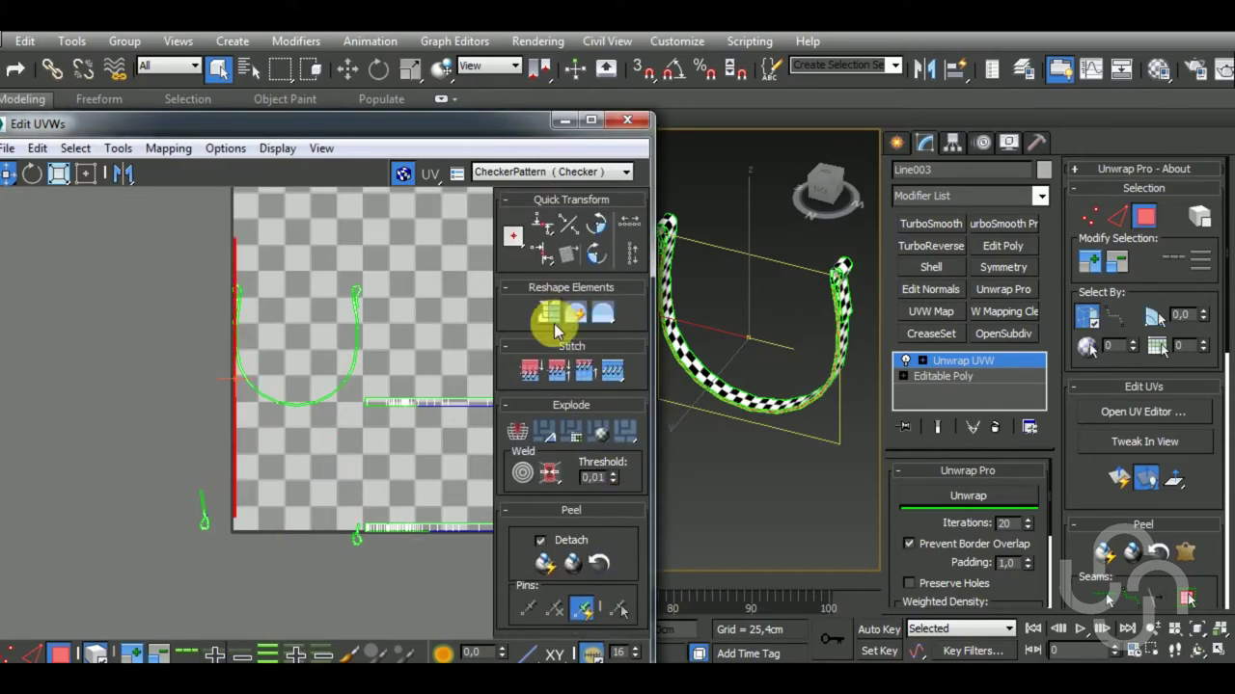
{"action": "mouse_move", "coordinate": [807, 469]}
{"action": "middle_mouse_down", "text": "alt"}
{"action": "mouse_move", "coordinate": [800, 518]}
{"action": "mouse_move", "coordinate": [868, 494]}
{"action": "middle_mouse_up", "text": "alt"}
{"action": "scroll", "coordinate": [835, 435], "scroll_direction": "up", "scroll_amount": 3}
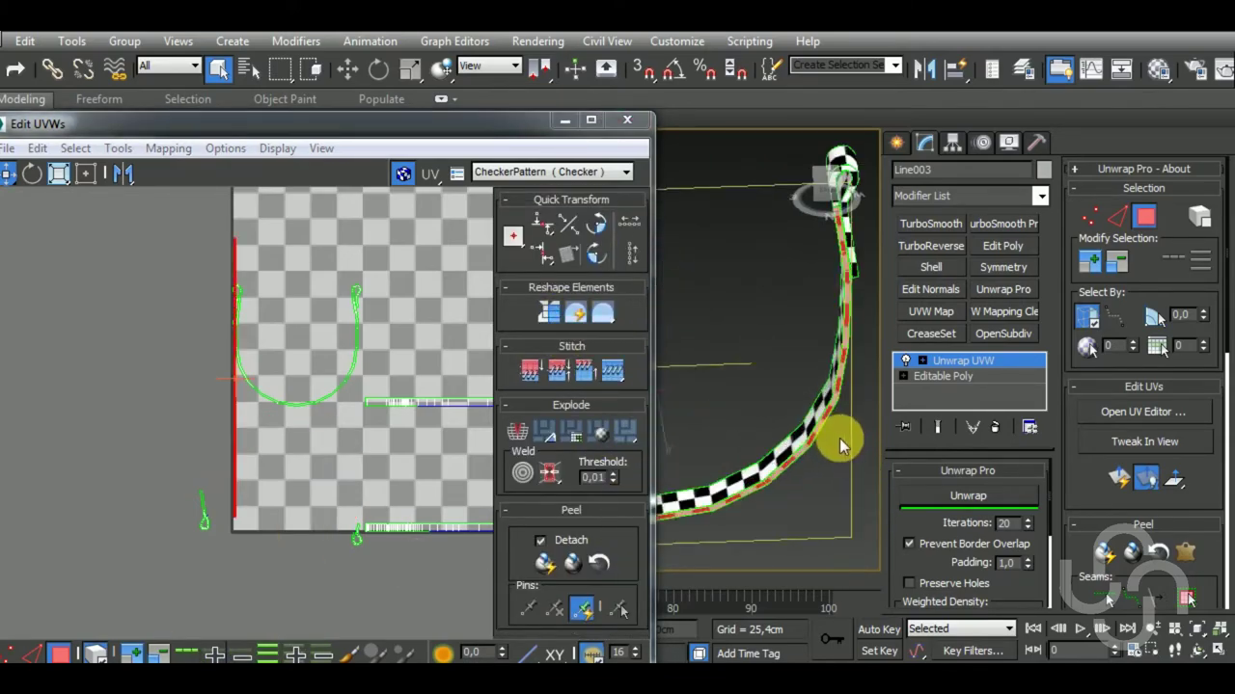
{"action": "scroll", "coordinate": [831, 432], "scroll_direction": "up", "scroll_amount": 3}
{"action": "scroll", "coordinate": [308, 520], "scroll_direction": "down", "scroll_amount": 2}
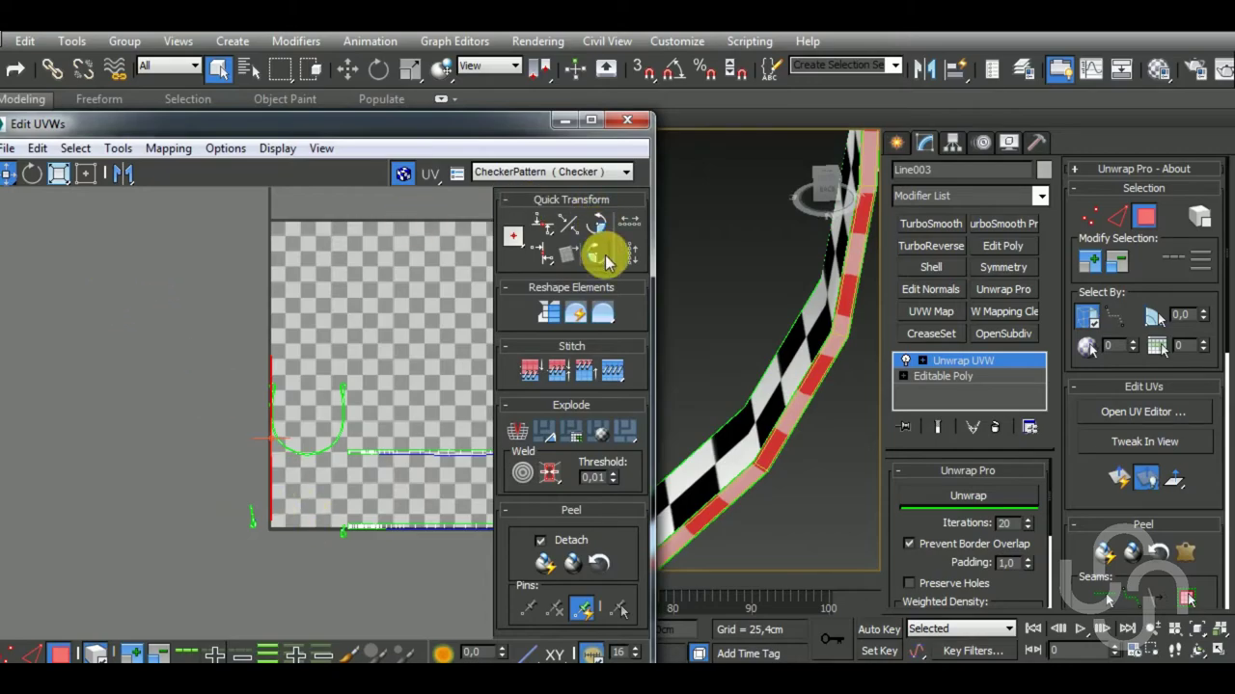
{"action": "scroll", "coordinate": [282, 444], "scroll_direction": "up", "scroll_amount": 3}
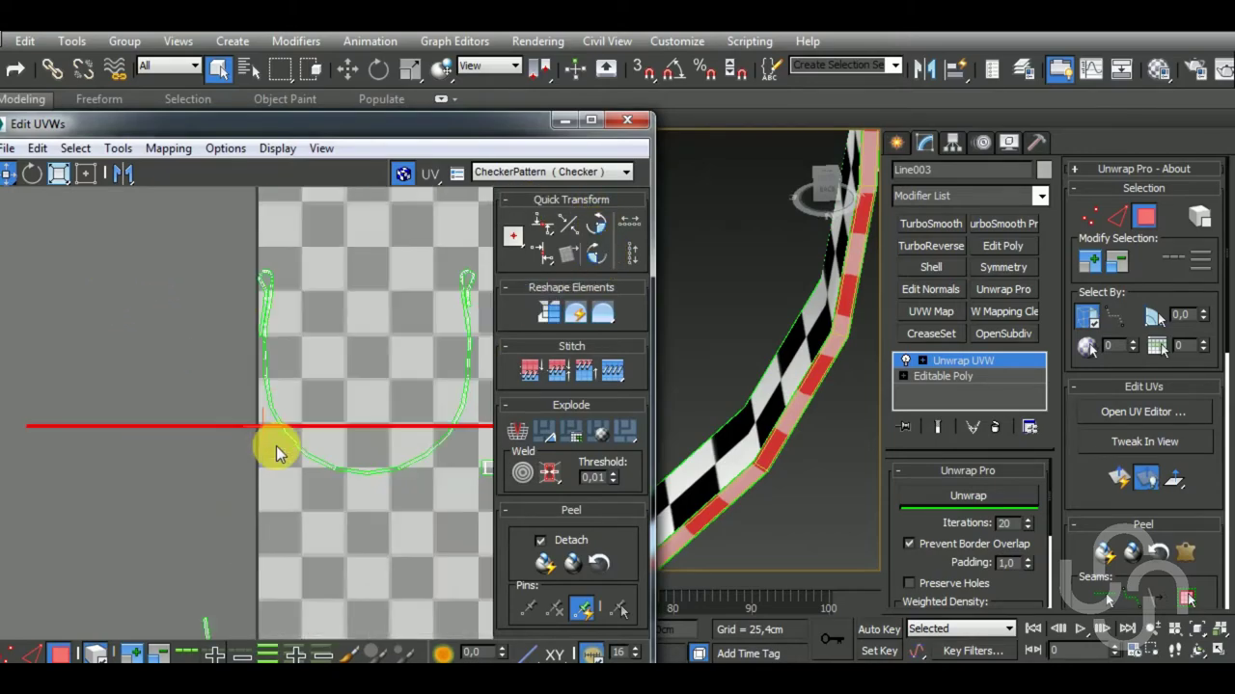
{"action": "scroll", "coordinate": [275, 438], "scroll_direction": "down", "scroll_amount": 1}
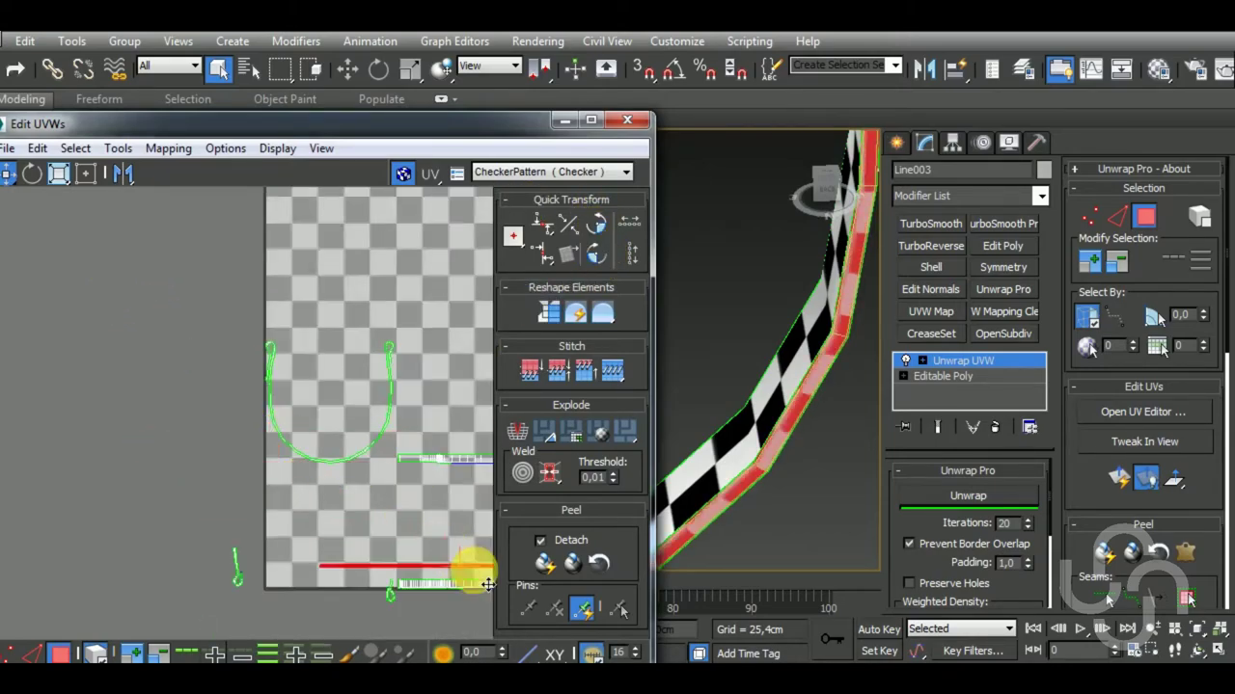
{"action": "left_click_drag", "start_coordinate": [293, 450], "coordinate": [509, 565]}
{"action": "middle_click_drag", "start_coordinate": [393, 599], "coordinate": [299, 556]}
{"action": "scroll", "coordinate": [280, 530], "scroll_direction": "down", "scroll_amount": 2}
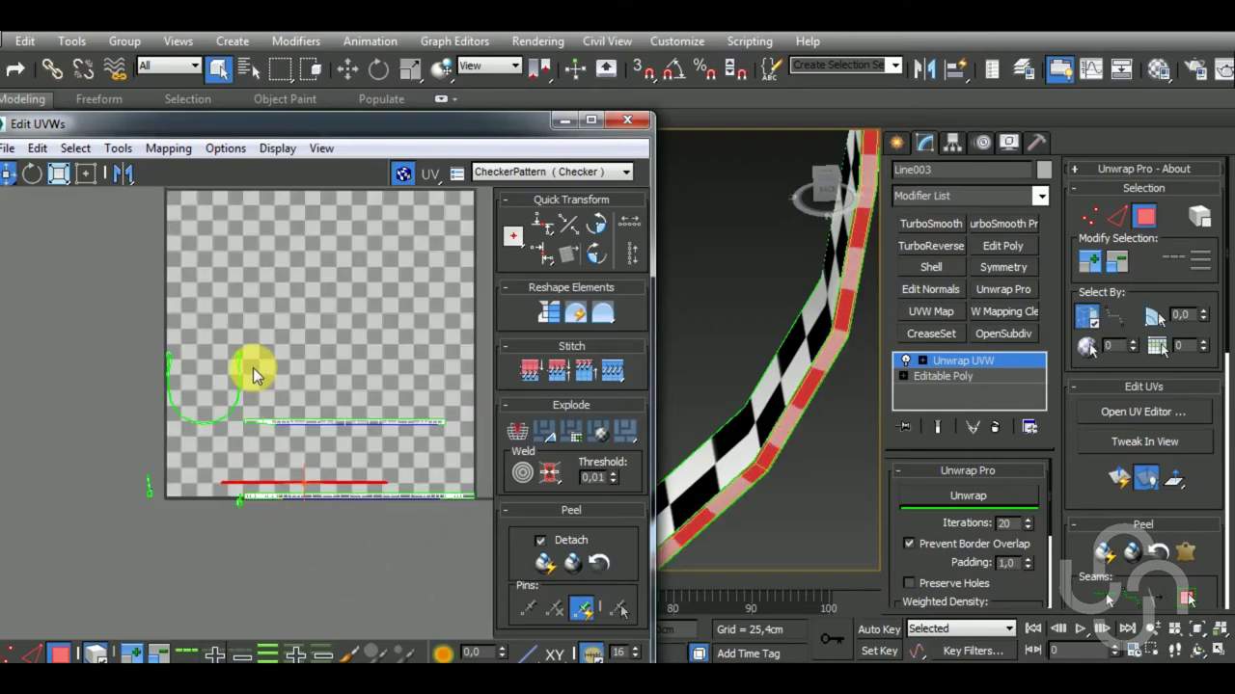
{"action": "scroll", "coordinate": [252, 367], "scroll_direction": "up", "scroll_amount": 3}
{"action": "scroll", "coordinate": [246, 350], "scroll_direction": "up", "scroll_amount": 2}
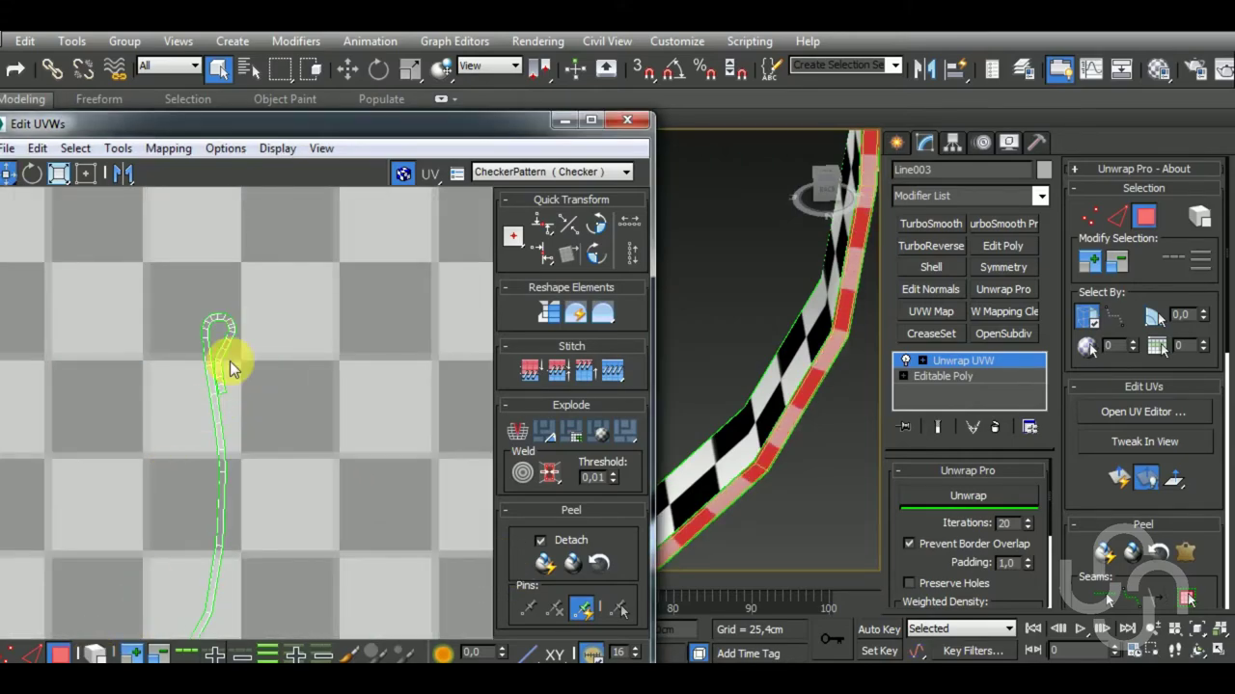
Break the loop-shaped UV shell off and move it away from the strip.
{"action": "left_click_drag", "start_coordinate": [190, 398], "coordinate": [193, 394]}
{"action": "scroll", "coordinate": [193, 395], "scroll_direction": "up", "scroll_amount": 3}
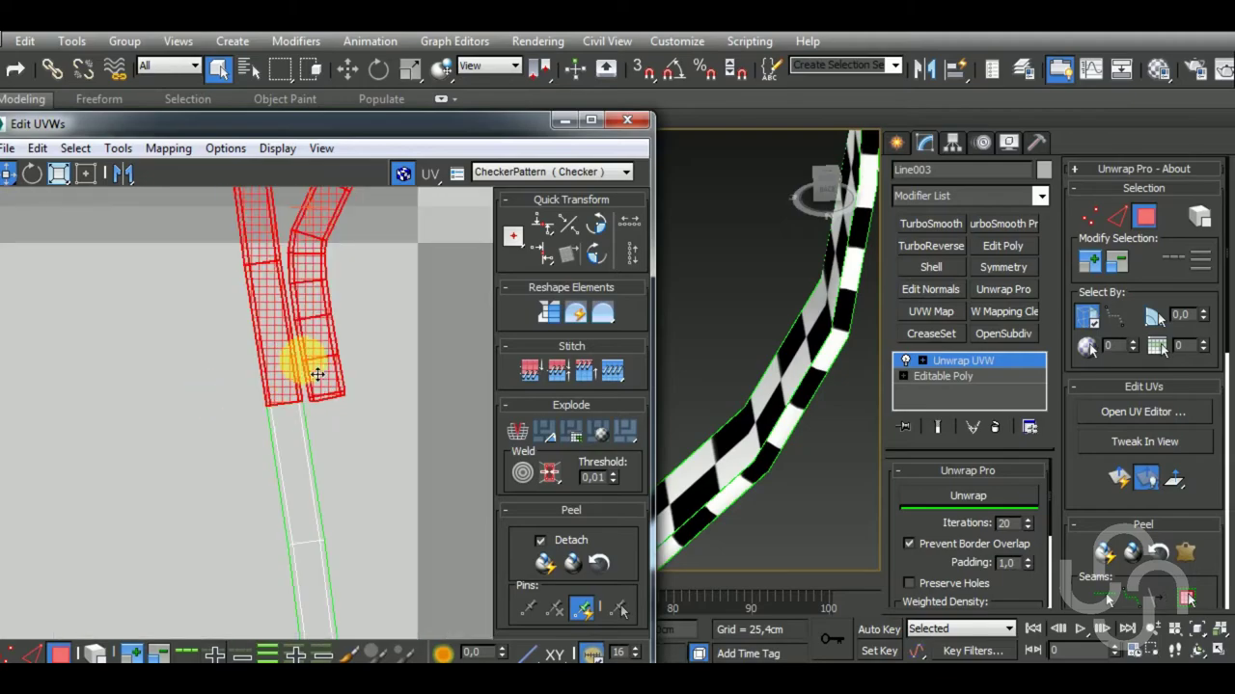
{"action": "right_click", "coordinate": [318, 394]}
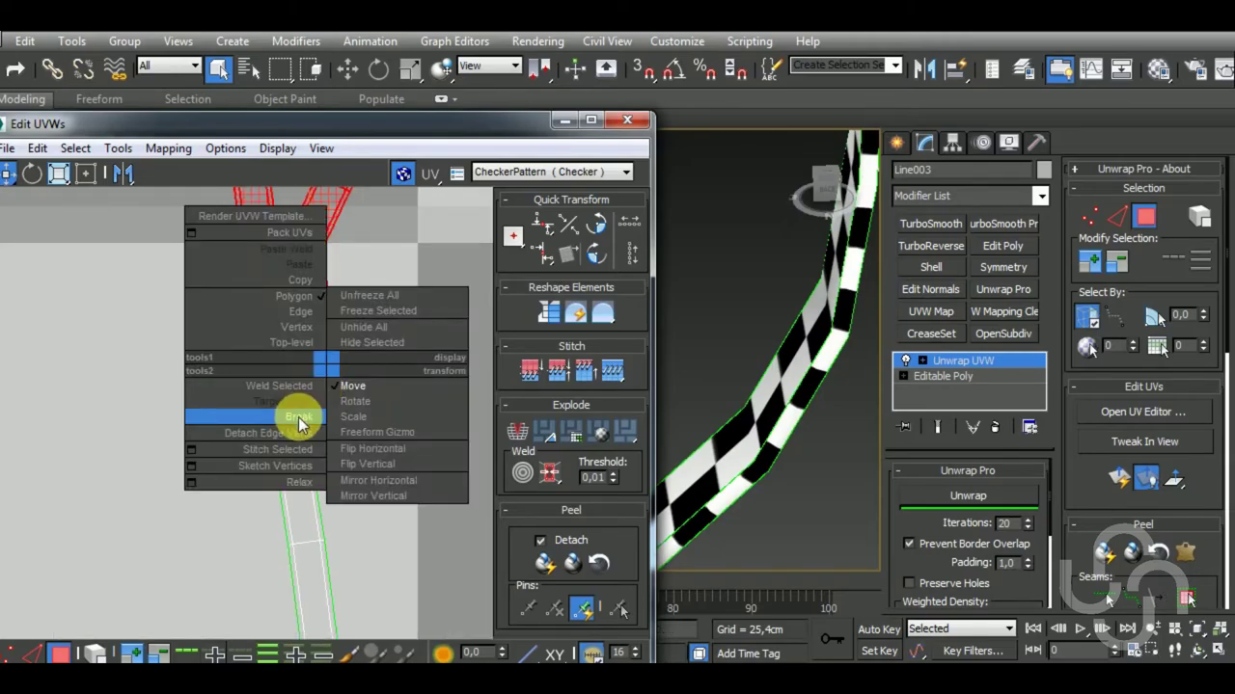
{"action": "left_click", "coordinate": [298, 414]}
{"action": "middle_click_drag", "start_coordinate": [350, 395], "coordinate": [450, 386]}
{"action": "scroll", "coordinate": [451, 386], "scroll_direction": "down", "scroll_amount": 3}
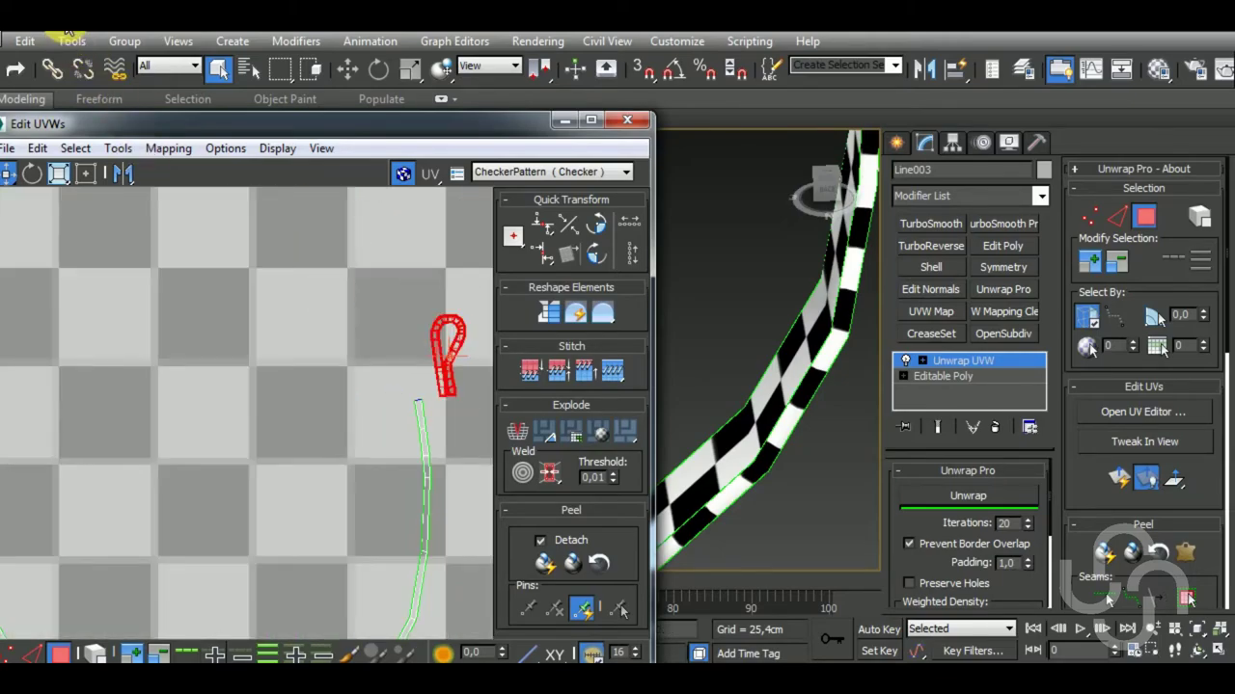
Break the remaining strip piece apart and move it to the left.
{"action": "middle_click_drag", "start_coordinate": [83, 298], "coordinate": [353, 331]}
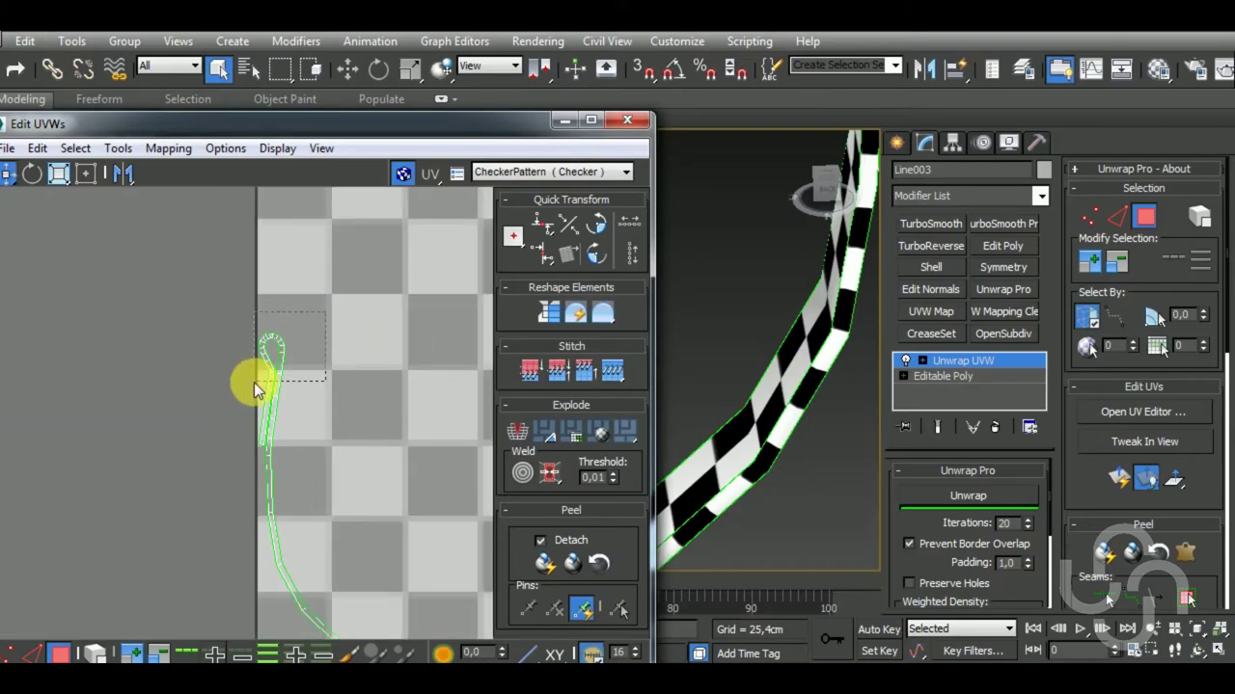
{"action": "left_click_drag", "start_coordinate": [254, 381], "coordinate": [251, 374]}
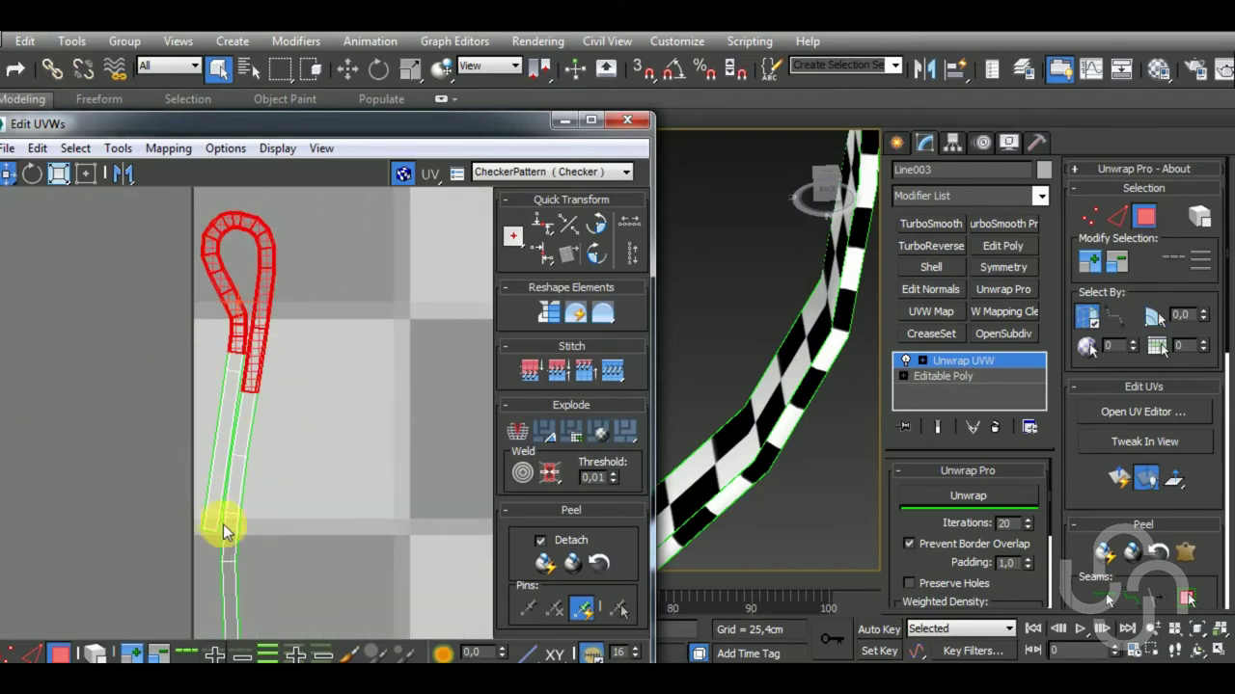
{"action": "left_click_drag", "start_coordinate": [222, 542], "coordinate": [224, 560]}
{"action": "scroll", "coordinate": [222, 439], "scroll_direction": "up", "scroll_amount": 5}
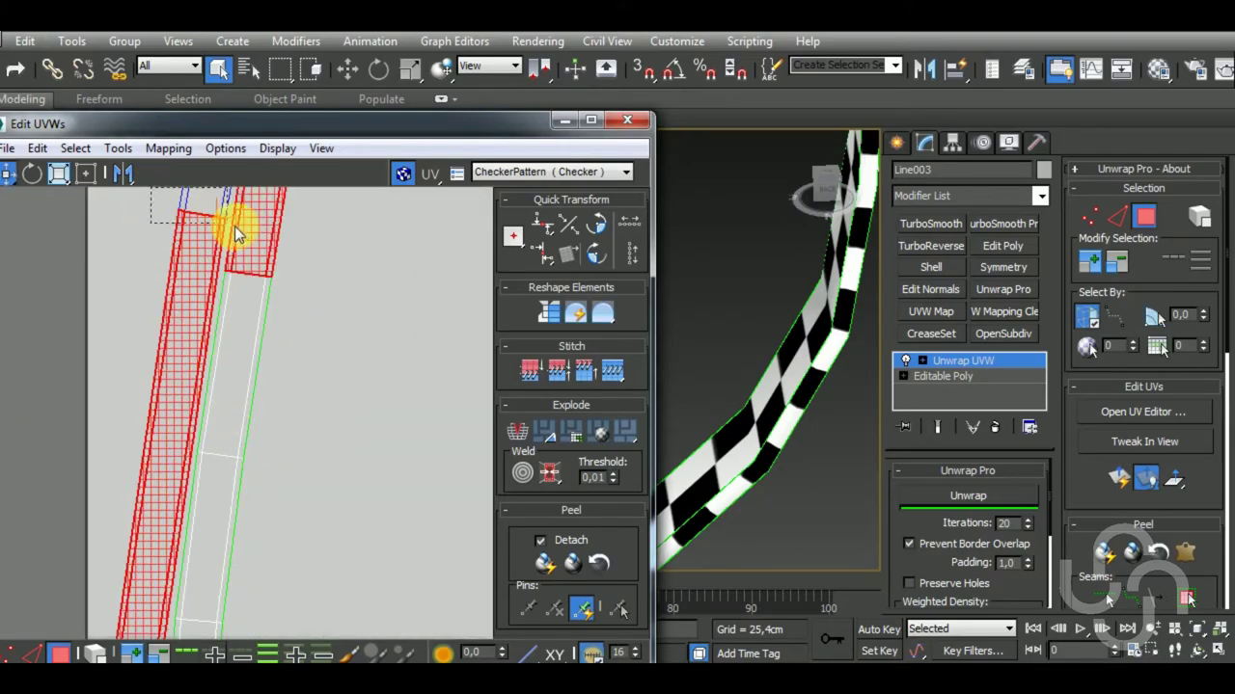
{"action": "scroll", "coordinate": [249, 328], "scroll_direction": "down", "scroll_amount": 2}
{"action": "scroll", "coordinate": [241, 354], "scroll_direction": "up", "scroll_amount": 2}
{"action": "scroll", "coordinate": [203, 351], "scroll_direction": "down", "scroll_amount": 2}
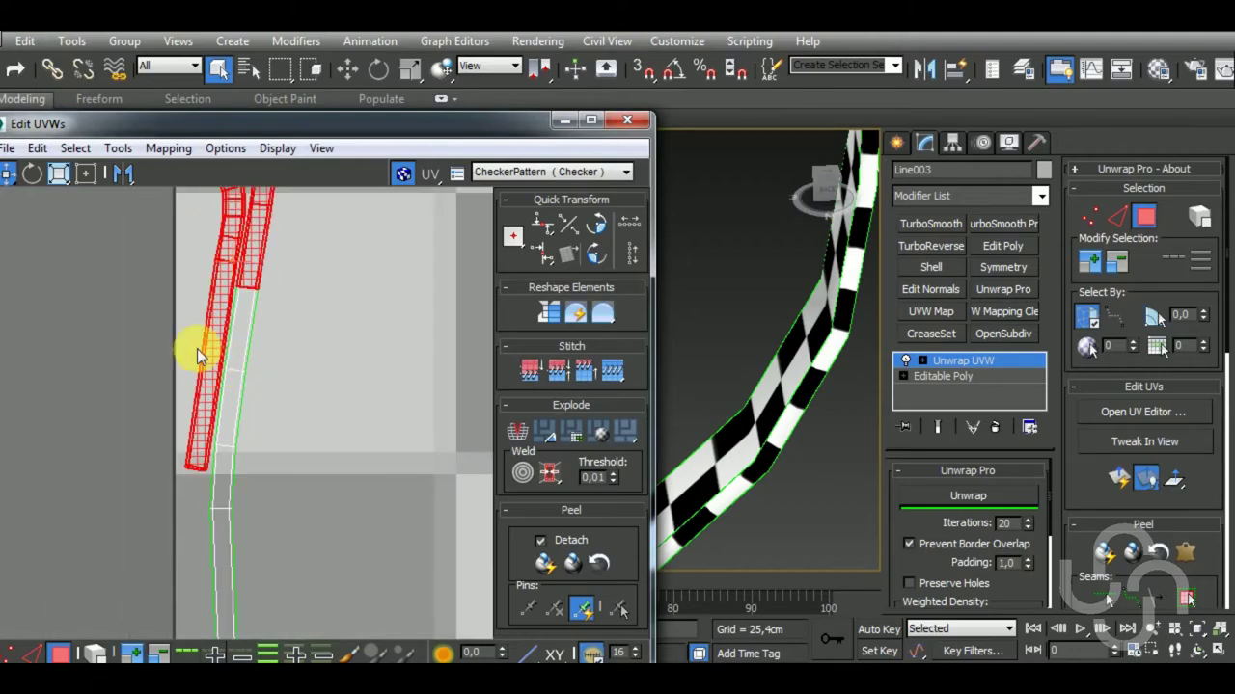
{"action": "right_click", "coordinate": [191, 344]}
{"action": "left_click", "coordinate": [185, 397]}
{"action": "left_click_drag", "start_coordinate": [243, 276], "coordinate": [105, 221]}
{"action": "scroll", "coordinate": [105, 221], "scroll_direction": "down", "scroll_amount": 2}
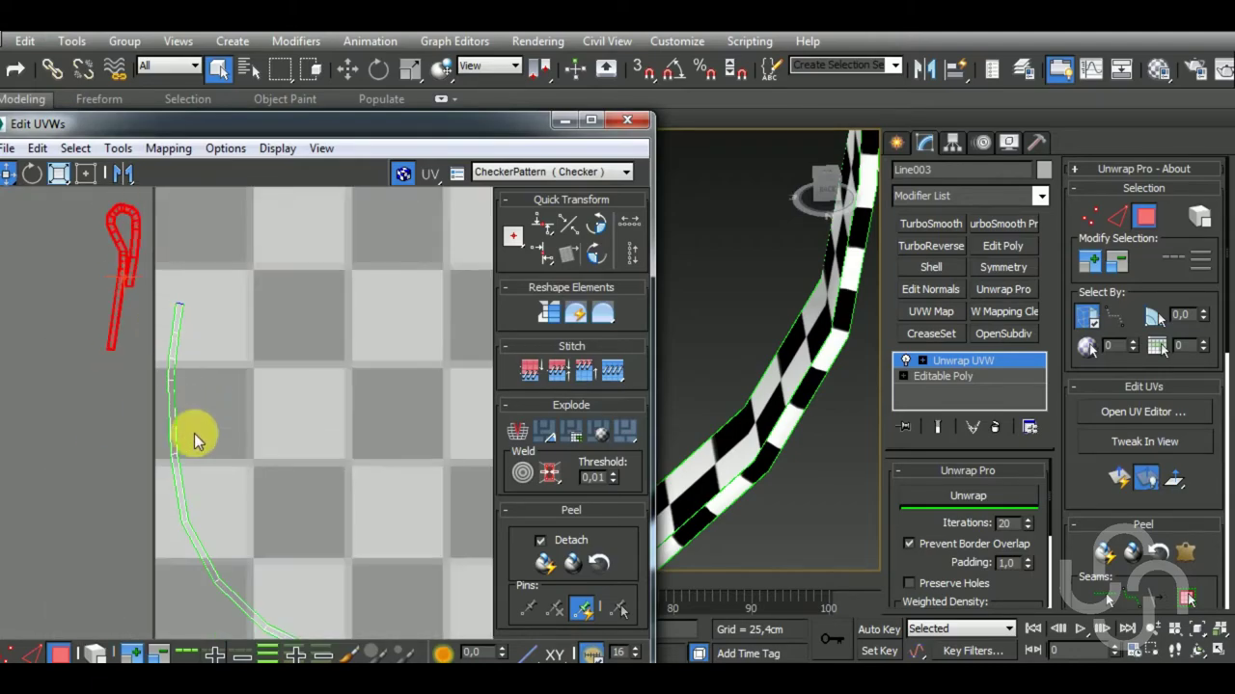
Straighten the whole UV strip and rotate it 90° to horizontal.
{"action": "left_click", "coordinate": [189, 475]}
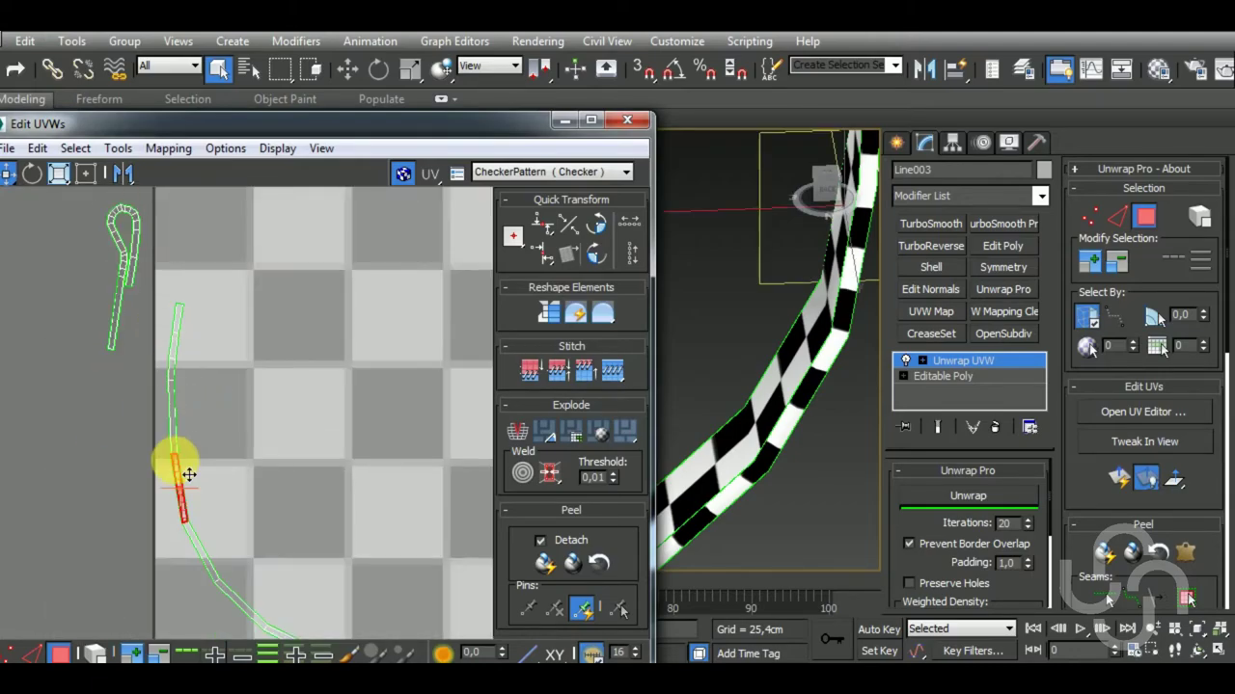
{"action": "left_click", "coordinate": [218, 567]}
{"action": "left_click", "coordinate": [969, 496]}
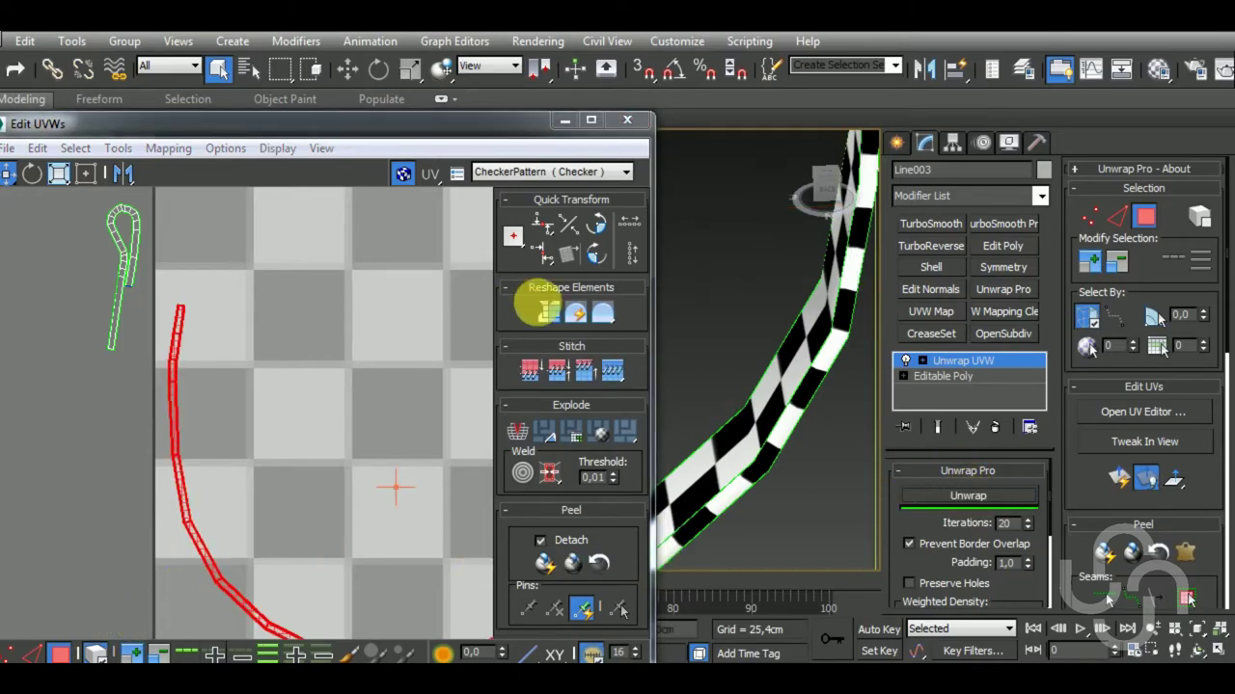
{"action": "left_click", "coordinate": [546, 309]}
{"action": "scroll", "coordinate": [309, 428], "scroll_direction": "down", "scroll_amount": 3}
{"action": "left_click", "coordinate": [596, 223]}
{"action": "scroll", "coordinate": [260, 407], "scroll_direction": "down", "scroll_amount": 3}
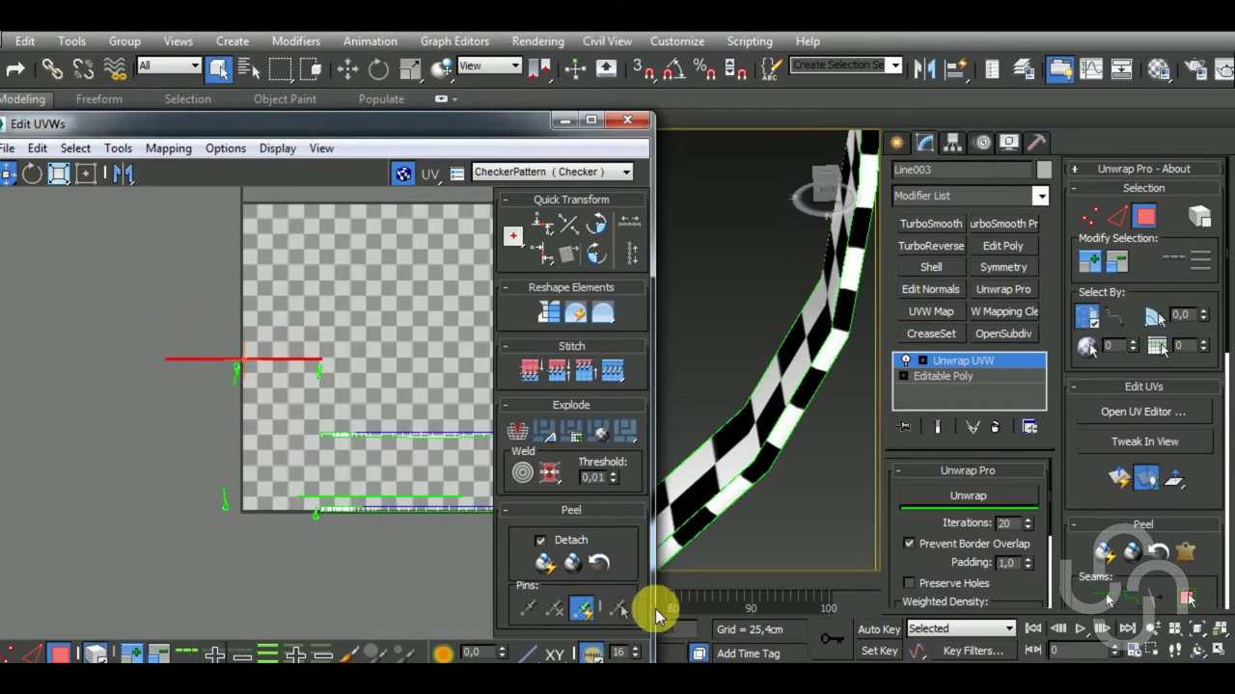
Select all UV shells and pack them along the map's bottom edge.
{"action": "key", "text": "ctrl+a"}
{"action": "scroll", "coordinate": [598, 410], "scroll_direction": "down", "scroll_amount": 4}
{"action": "left_click", "coordinate": [515, 560]}
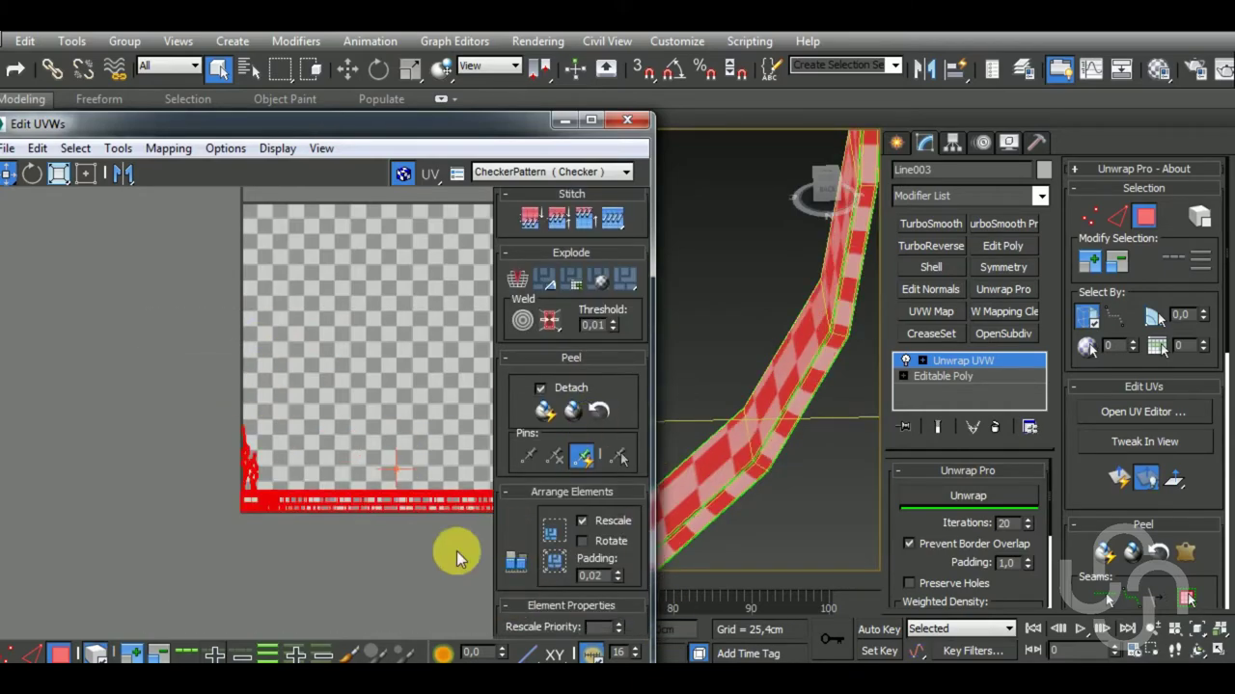
{"action": "middle_click_drag", "start_coordinate": [332, 561], "coordinate": [268, 532]}
{"action": "scroll", "coordinate": [162, 446], "scroll_direction": "up", "scroll_amount": 8}
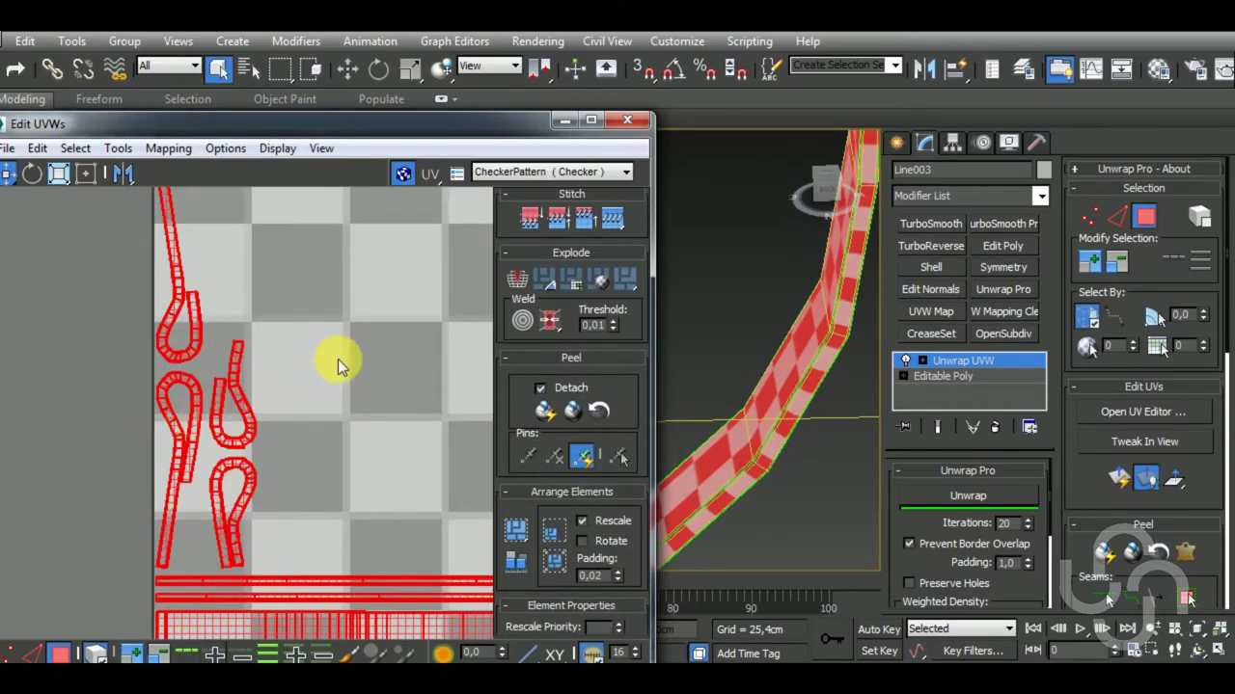
Unwrap one folded loop shell, move it down-right, and shorten the Edit UVWs window.
{"action": "left_click", "coordinate": [220, 427]}
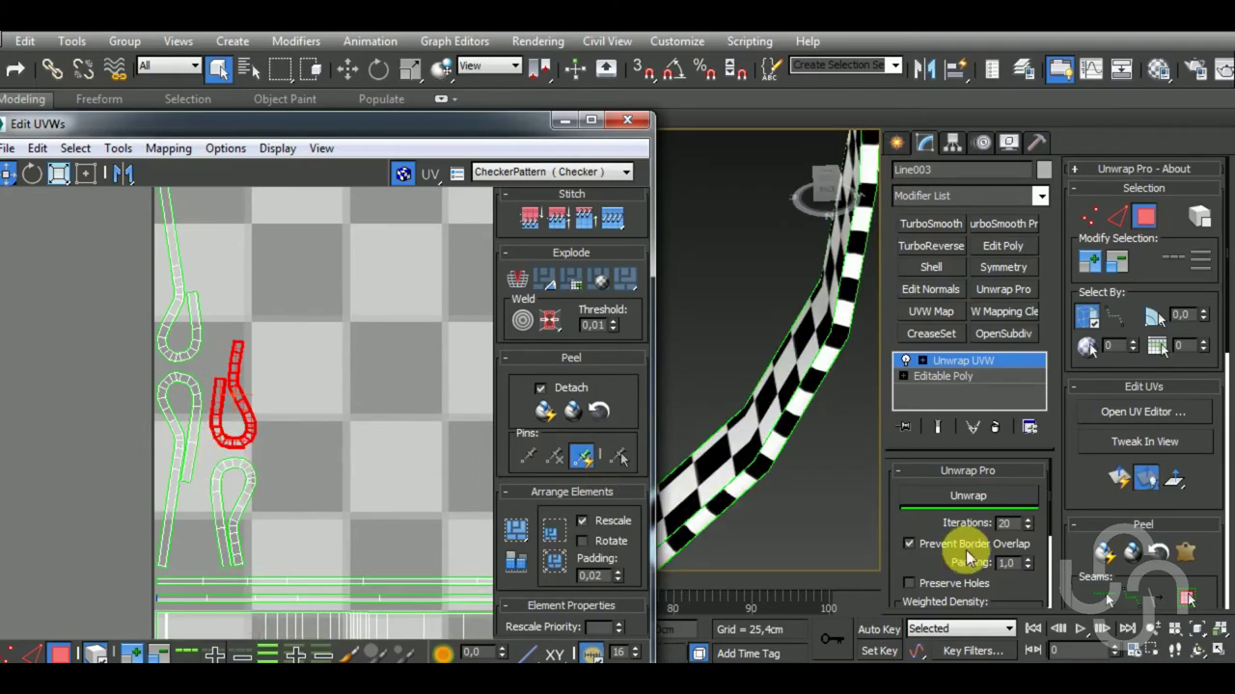
{"action": "left_click", "coordinate": [1006, 494]}
{"action": "scroll", "coordinate": [313, 487], "scroll_direction": "down", "scroll_amount": 5}
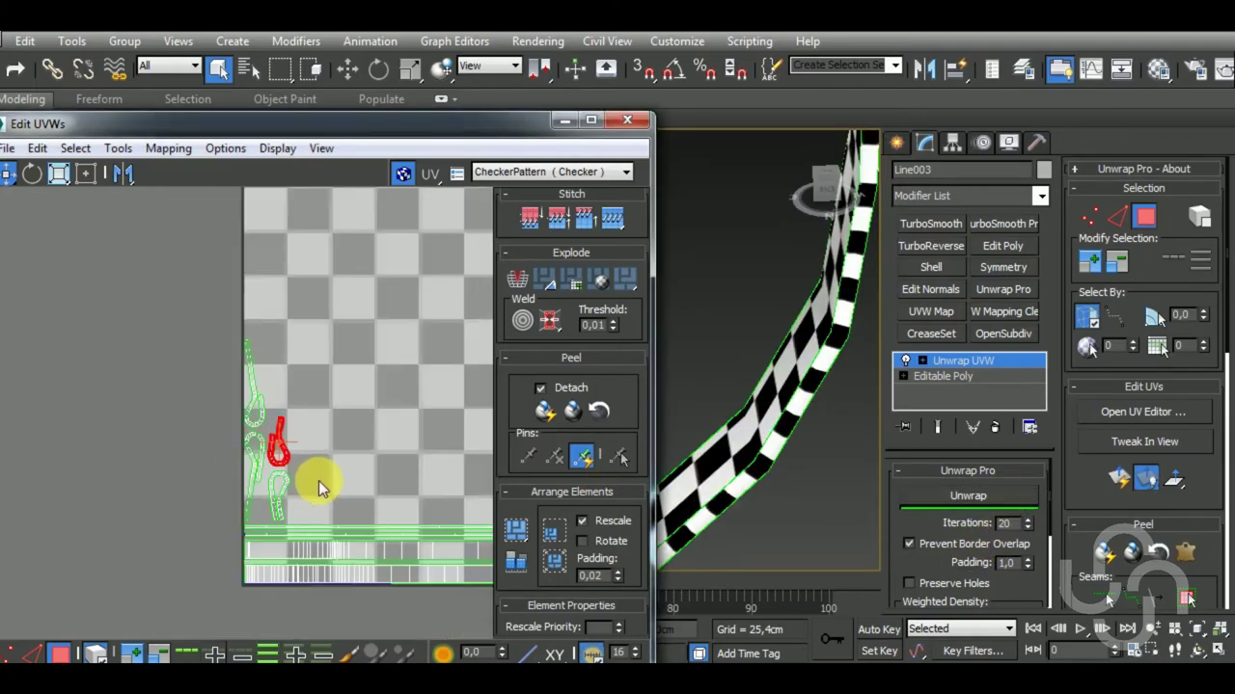
{"action": "scroll", "coordinate": [238, 412], "scroll_direction": "down", "scroll_amount": 4}
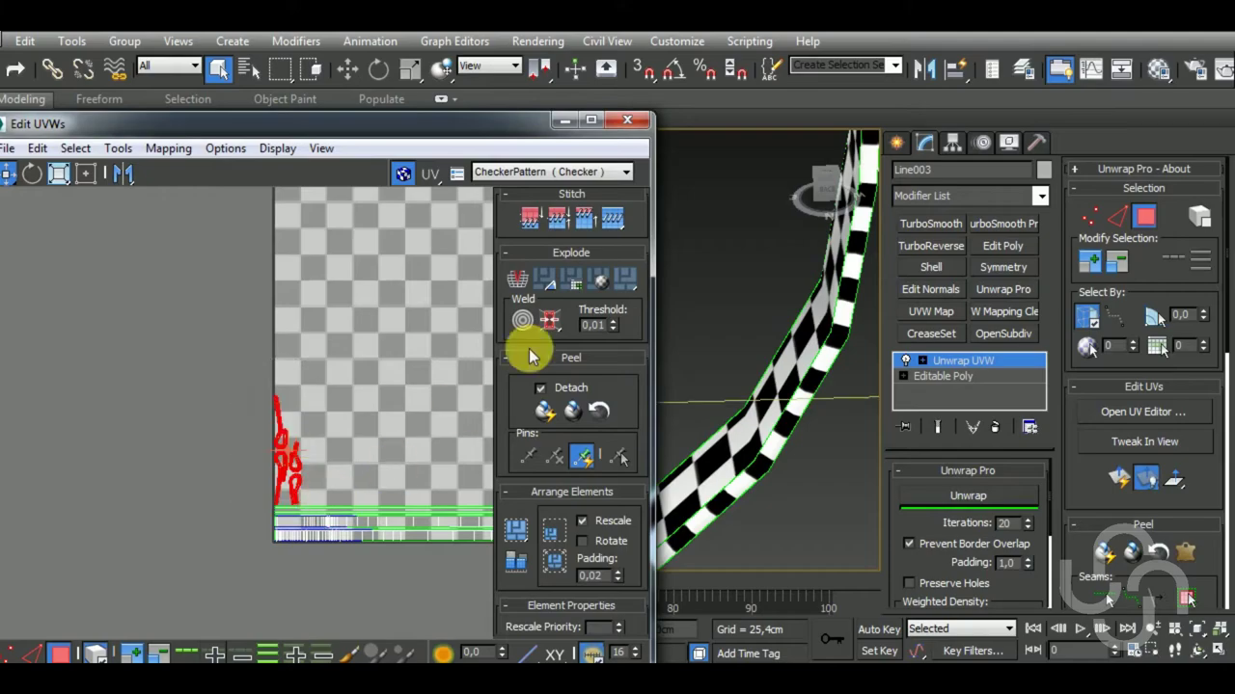
{"action": "left_click_drag", "start_coordinate": [640, 230], "coordinate": [607, 505]}
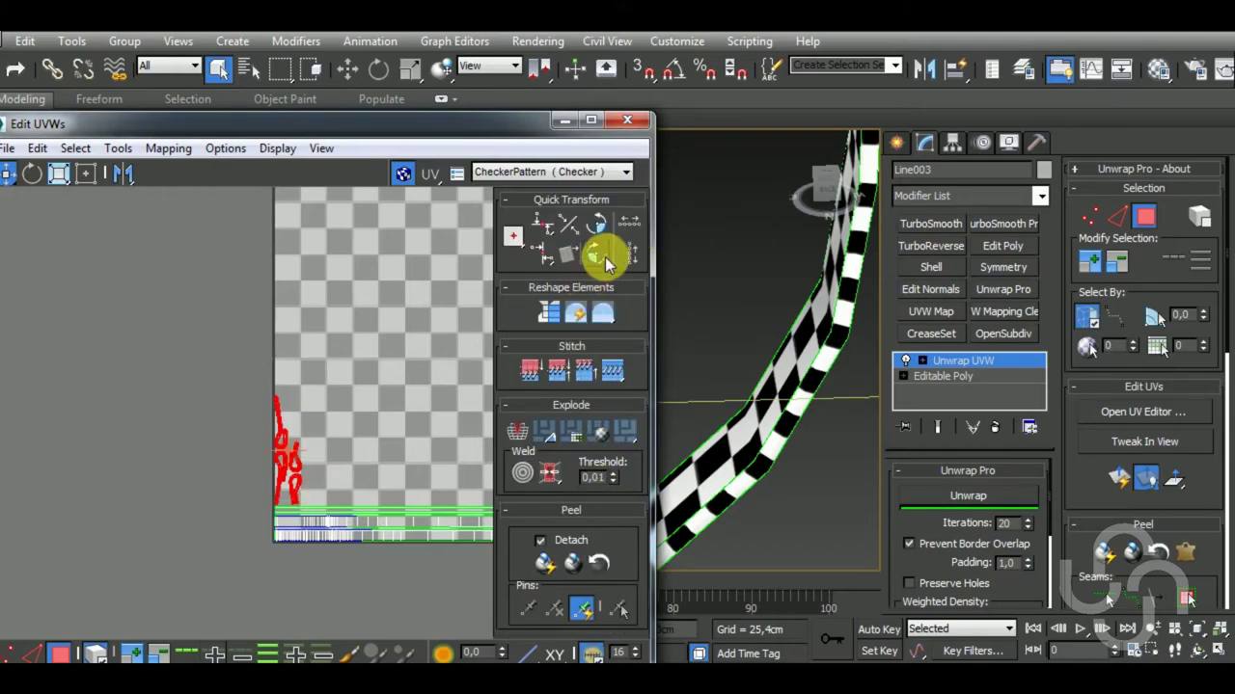
{"action": "middle_click_drag", "start_coordinate": [424, 550], "coordinate": [246, 429]}
{"action": "left_click_drag", "start_coordinate": [251, 442], "coordinate": [309, 472]}
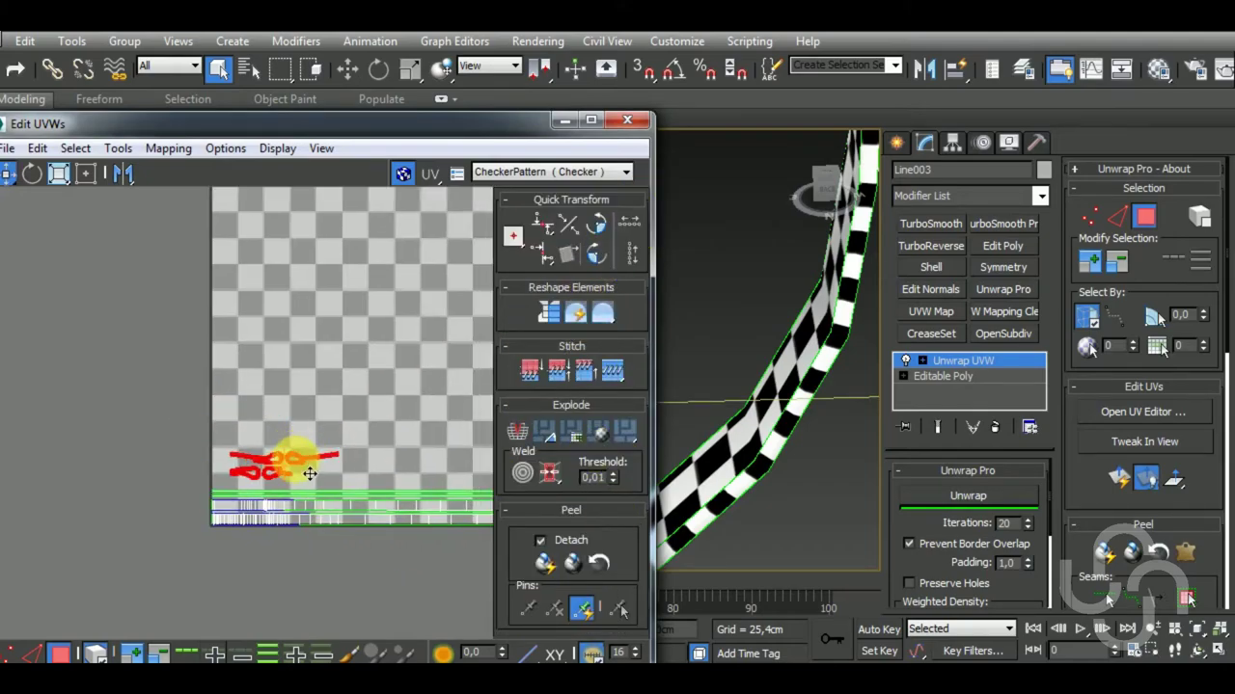
{"action": "scroll", "coordinate": [342, 510], "scroll_direction": "down", "scroll_amount": 2}
{"action": "scroll", "coordinate": [254, 531], "scroll_direction": "down", "scroll_amount": 2}
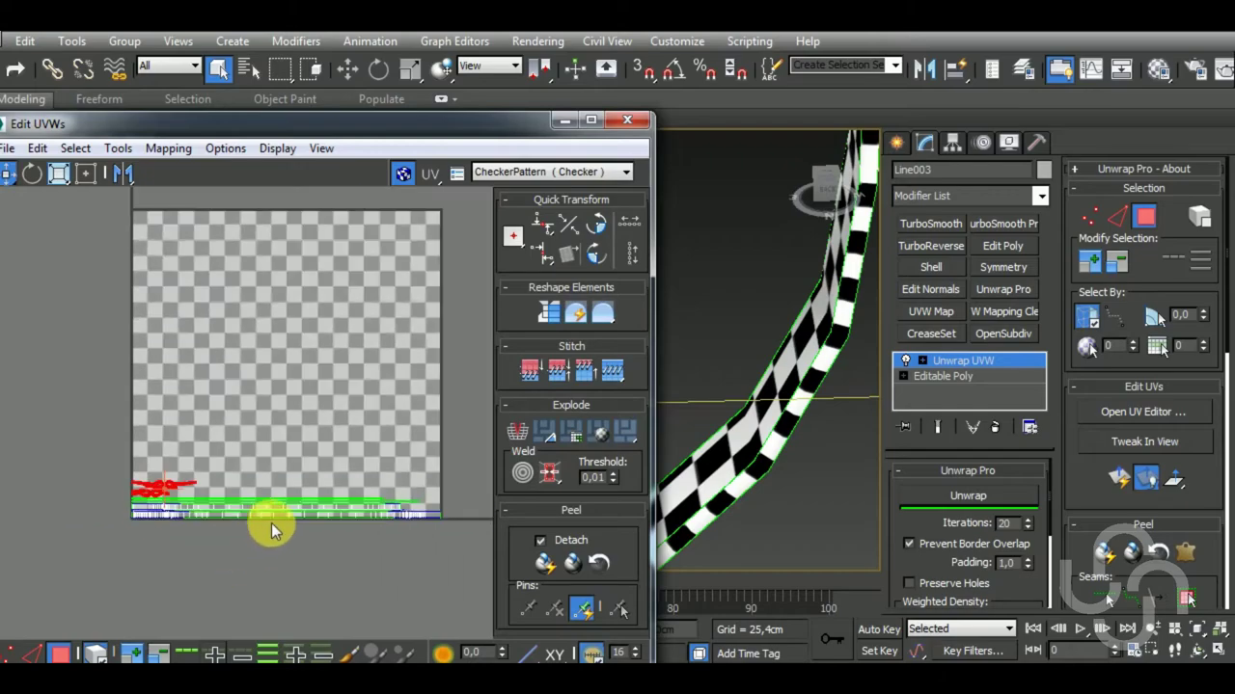
{"action": "left_click_drag", "start_coordinate": [446, 615], "coordinate": [449, 615]}
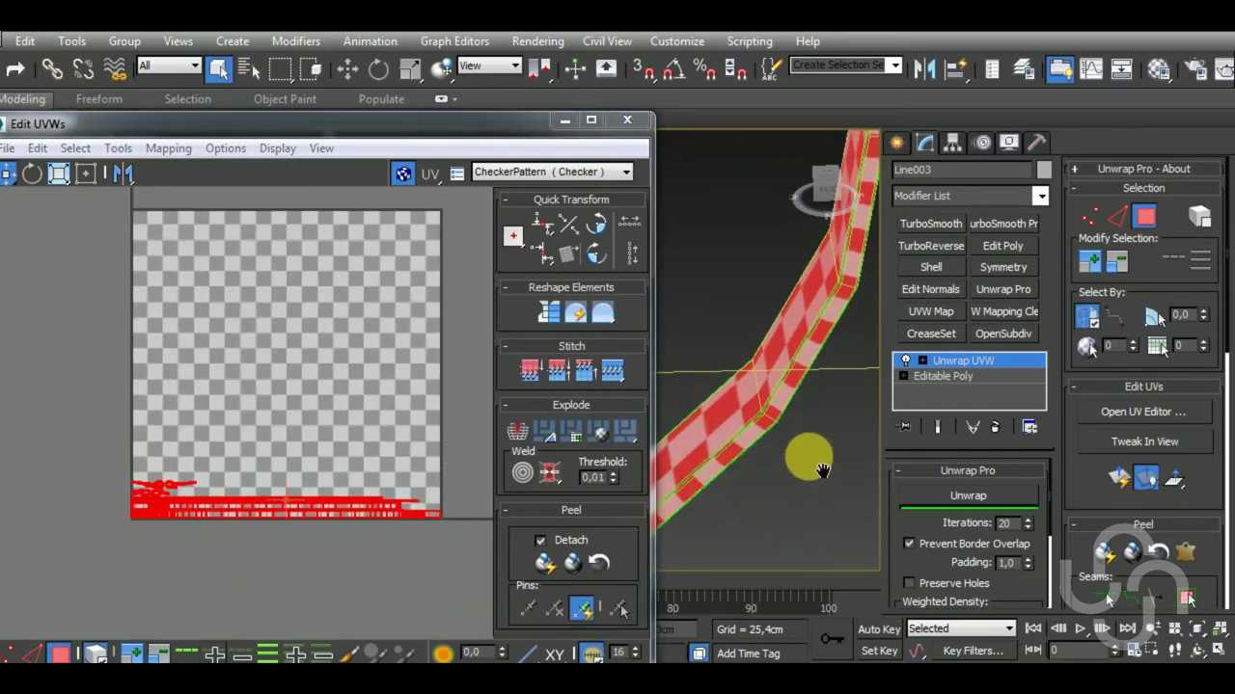
{"action": "left_click_drag", "start_coordinate": [445, 120], "coordinate": [435, 95]}
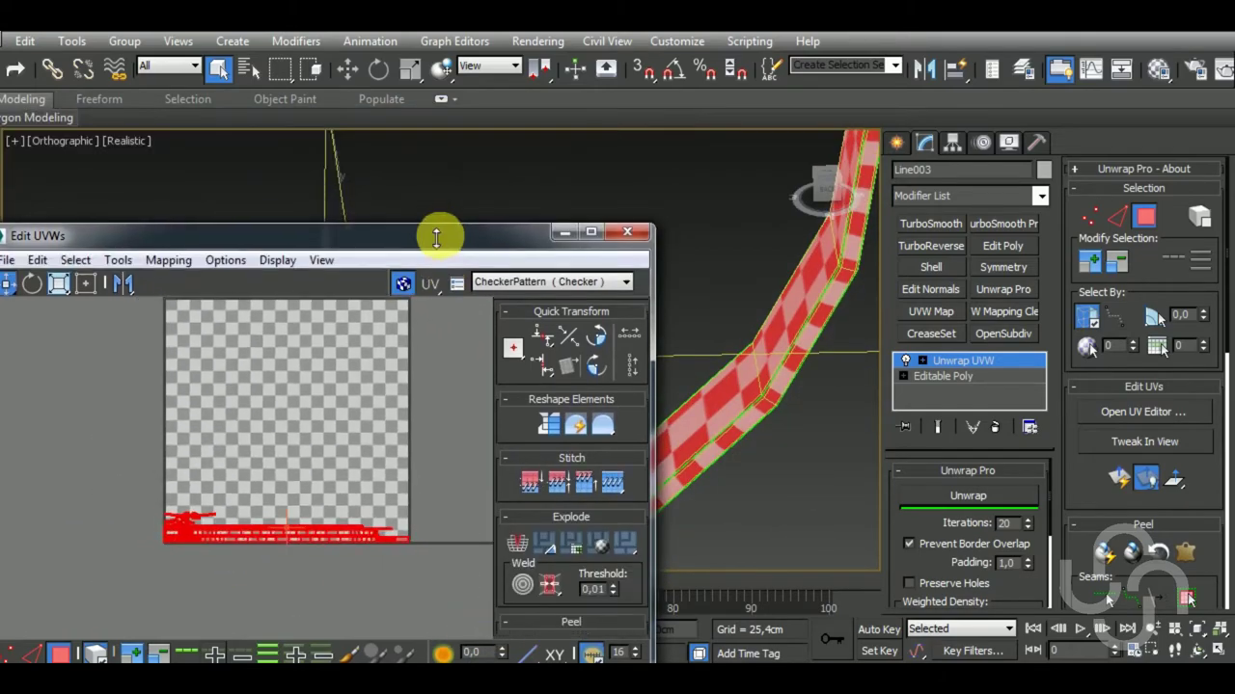
Swap the ribbon's two UV rows into place and stretch the selected strip taller.
{"action": "mouse_move", "coordinate": [743, 477]}
{"action": "middle_mouse_down", "text": "alt"}
{"action": "mouse_move", "coordinate": [793, 430]}
{"action": "mouse_move", "coordinate": [730, 455]}
{"action": "mouse_move", "coordinate": [807, 419]}
{"action": "mouse_move", "coordinate": [763, 416]}
{"action": "middle_mouse_up", "text": "alt"}
{"action": "scroll", "coordinate": [687, 393], "scroll_direction": "up", "scroll_amount": 2}
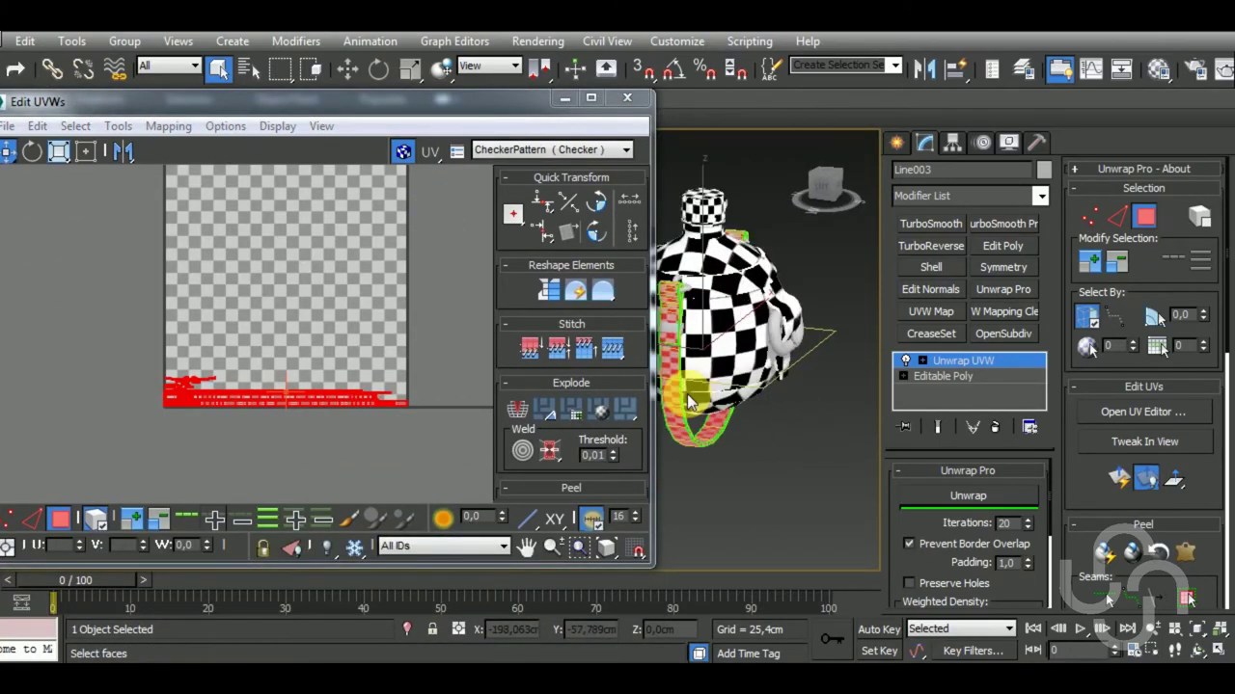
{"action": "scroll", "coordinate": [687, 393], "scroll_direction": "up", "scroll_amount": 3}
{"action": "scroll", "coordinate": [687, 393], "scroll_direction": "up", "scroll_amount": 4}
{"action": "scroll", "coordinate": [771, 357], "scroll_direction": "down", "scroll_amount": 5}
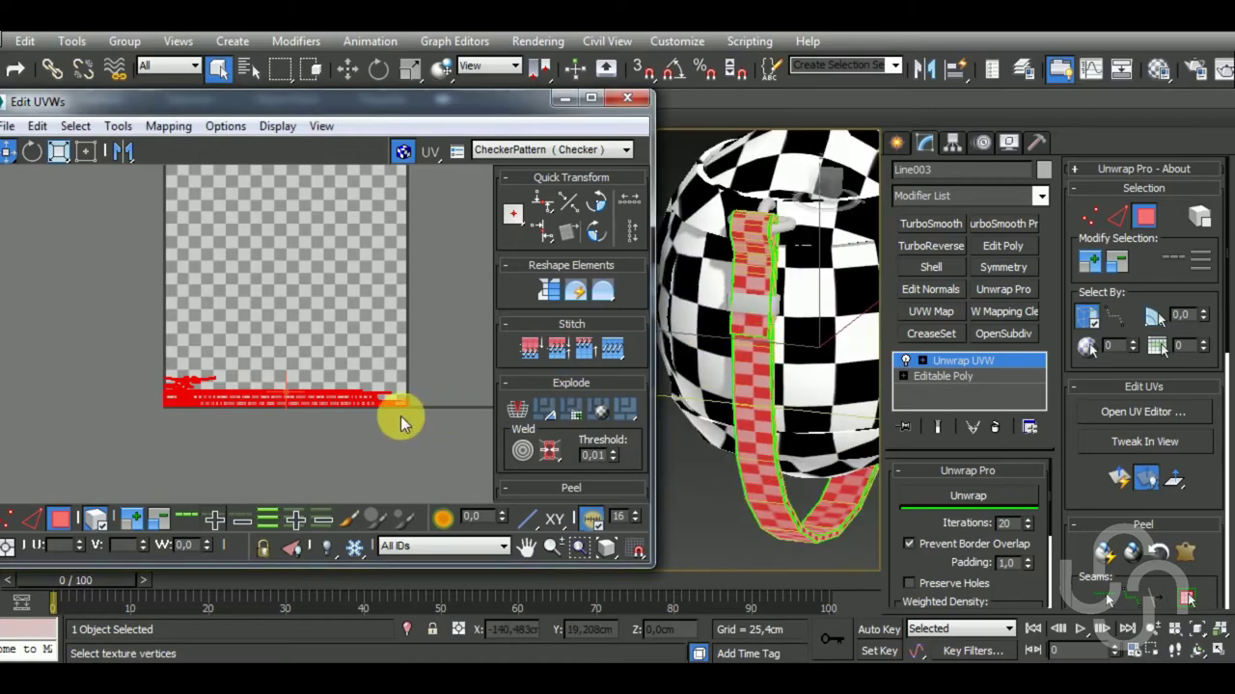
{"action": "left_click_drag", "start_coordinate": [400, 416], "coordinate": [372, 412]}
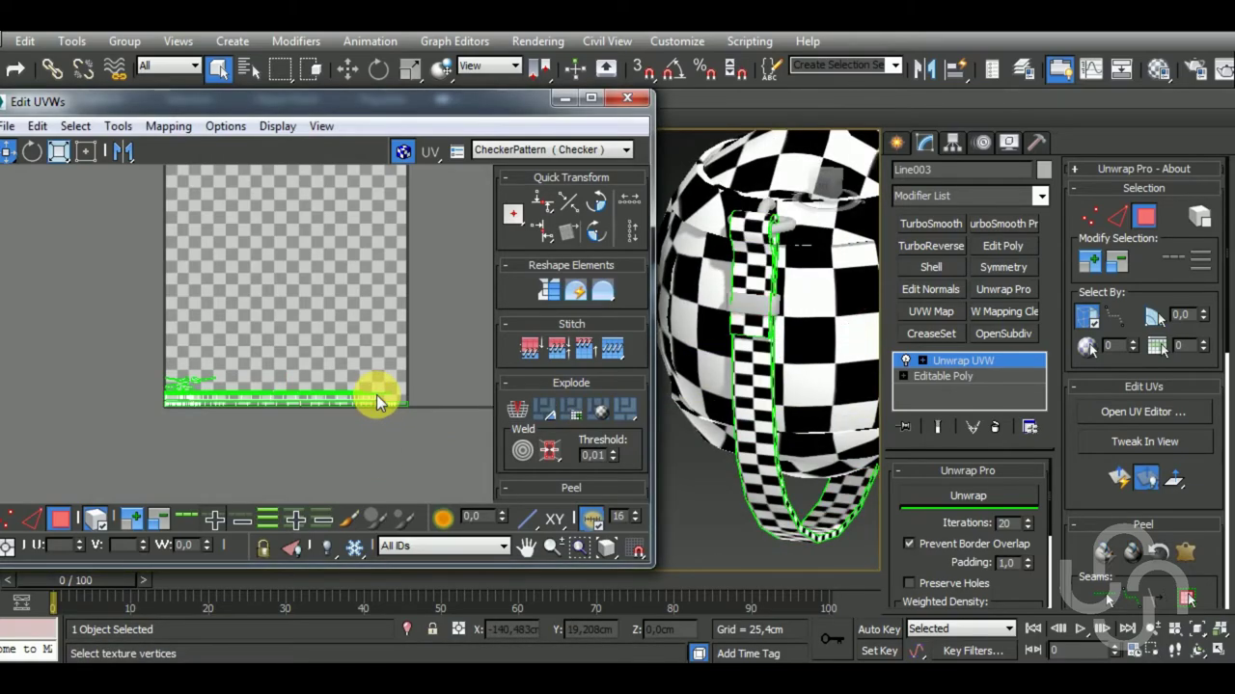
{"action": "left_click_drag", "start_coordinate": [358, 405], "coordinate": [372, 413]}
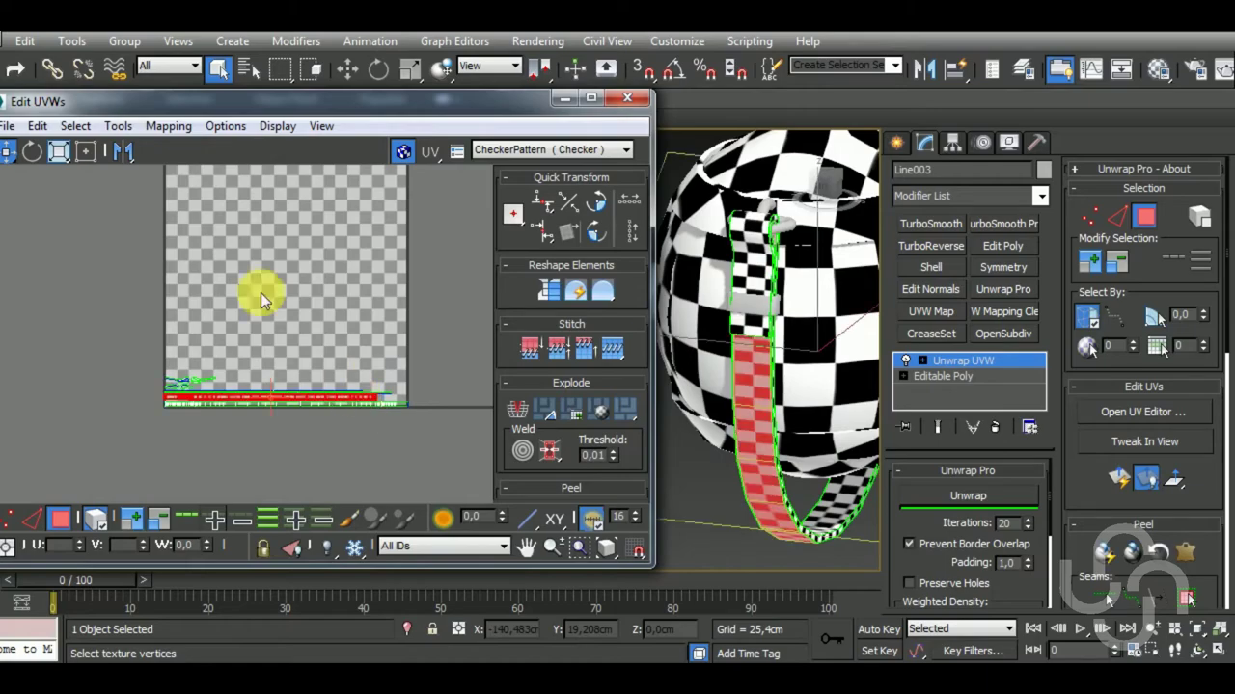
{"action": "scroll", "coordinate": [394, 415], "scroll_direction": "up", "scroll_amount": 3}
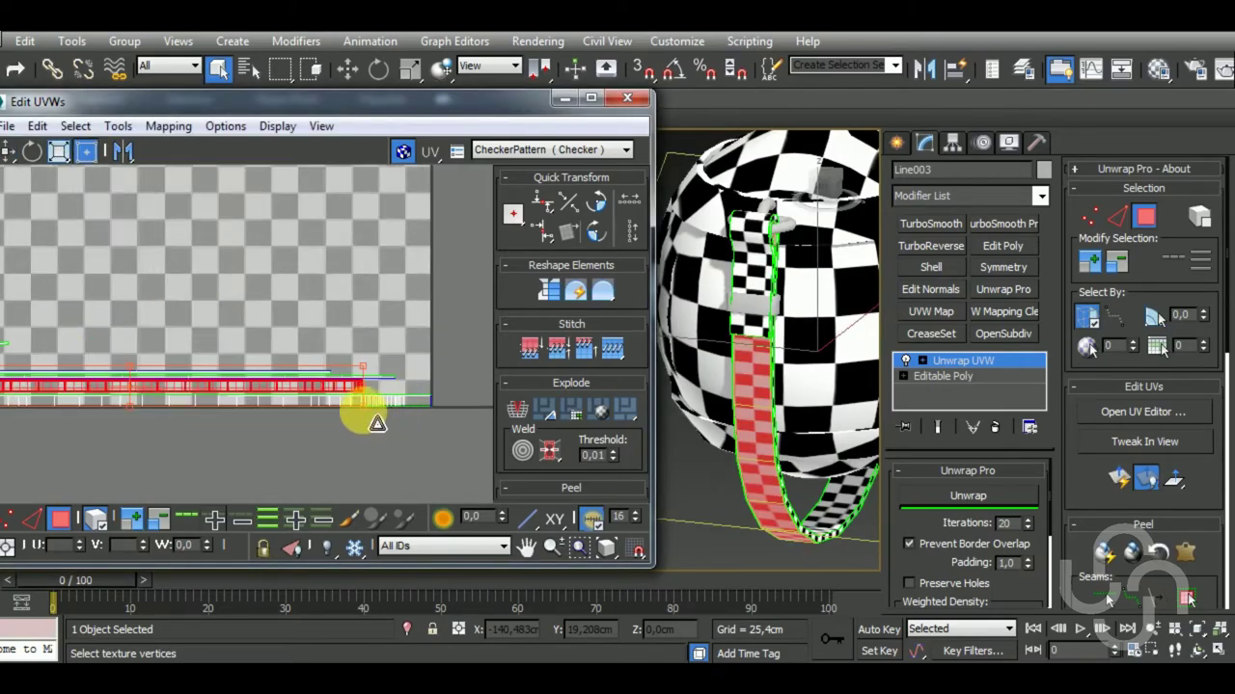
{"action": "mouse_move", "coordinate": [376, 422]}
{"action": "left_mouse_down"}
{"action": "mouse_move", "coordinate": [377, 439]}
{"action": "mouse_move", "coordinate": [436, 422]}
{"action": "mouse_move", "coordinate": [443, 447]}
{"action": "left_mouse_up"}
{"action": "scroll", "coordinate": [430, 441], "scroll_direction": "down", "scroll_amount": 2}
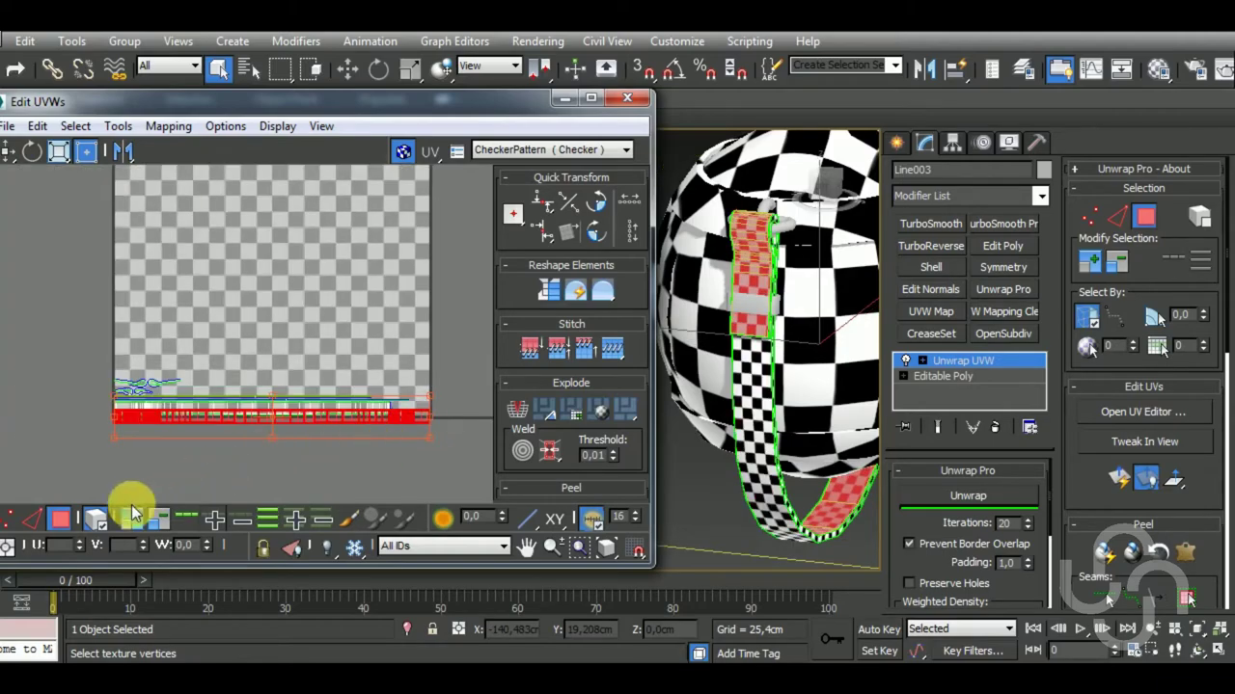
Nudge the selected strip down and shift the loop shapes and thin strip slightly lower.
{"action": "left_click", "coordinate": [8, 150]}
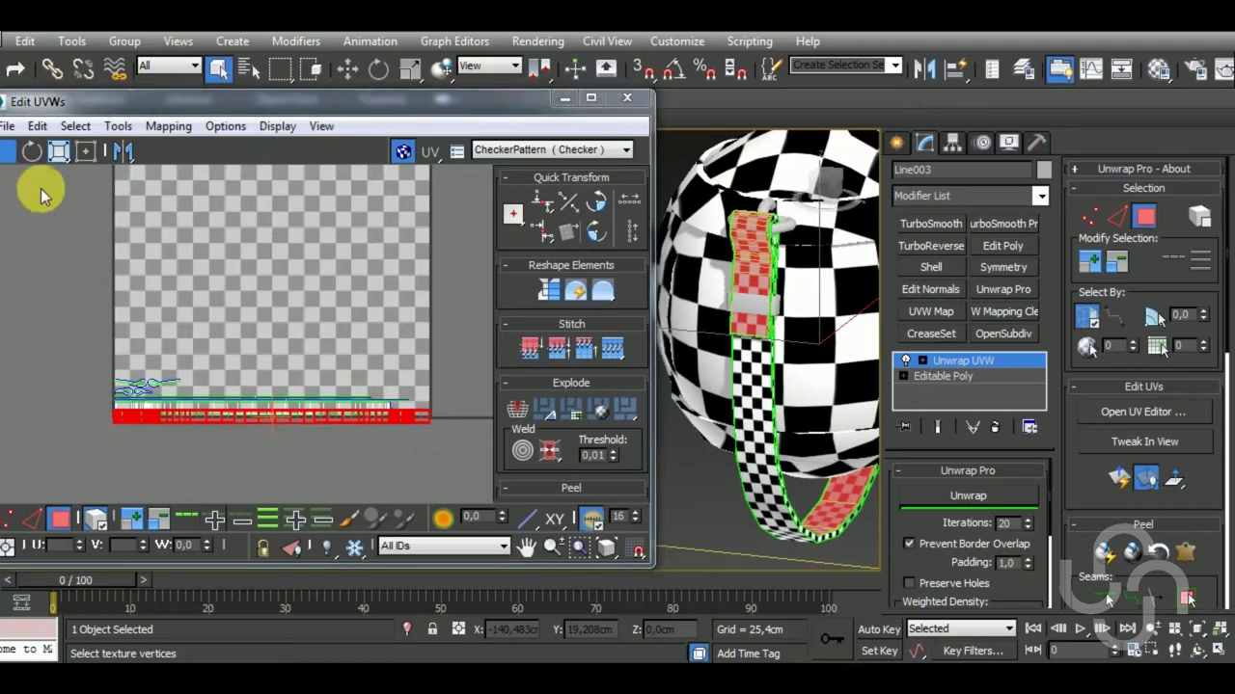
{"action": "middle_click_drag", "start_coordinate": [258, 424], "coordinate": [337, 427]}
{"action": "left_click_drag", "start_coordinate": [334, 436], "coordinate": [333, 442]}
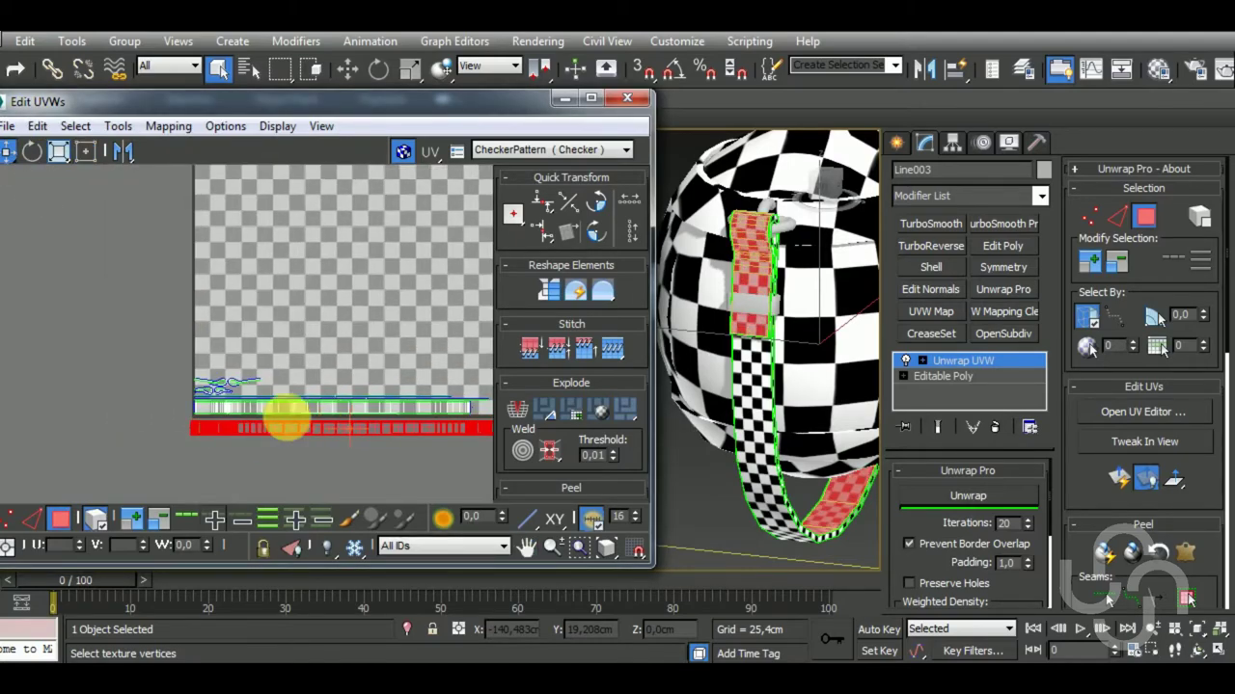
{"action": "scroll", "coordinate": [231, 419], "scroll_direction": "up", "scroll_amount": 5}
{"action": "left_click", "coordinate": [201, 423]}
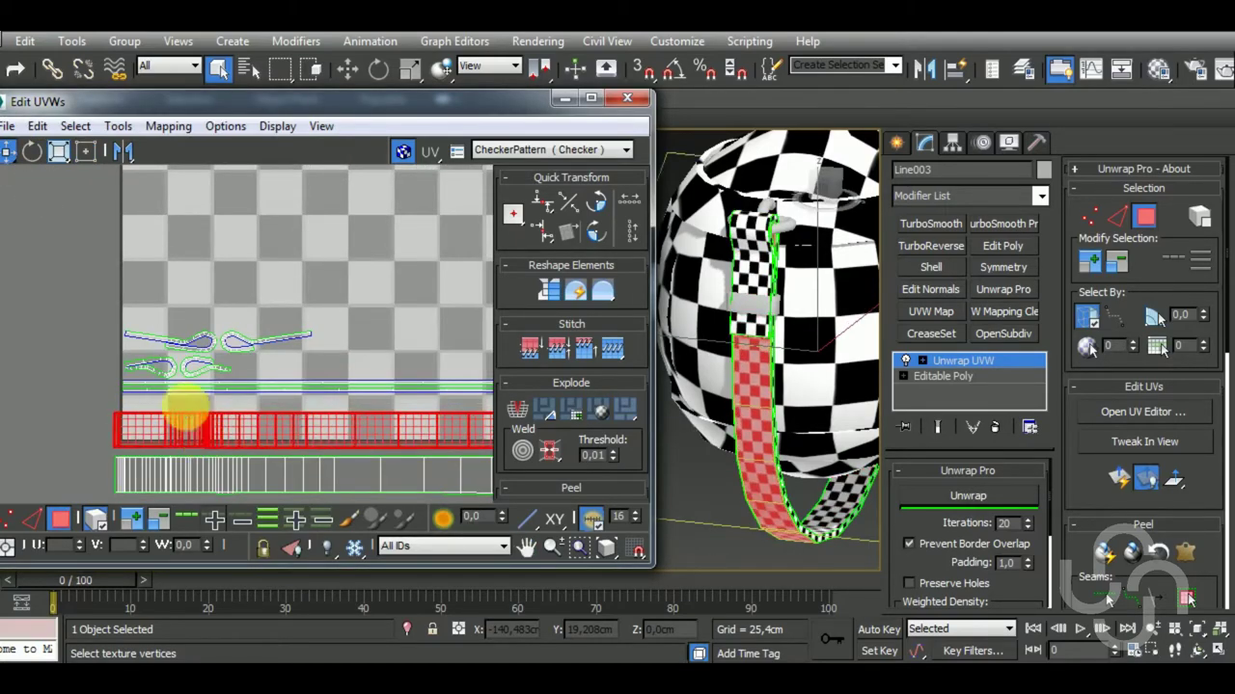
{"action": "left_click", "coordinate": [286, 399]}
{"action": "left_click_drag", "start_coordinate": [266, 405], "coordinate": [261, 419]}
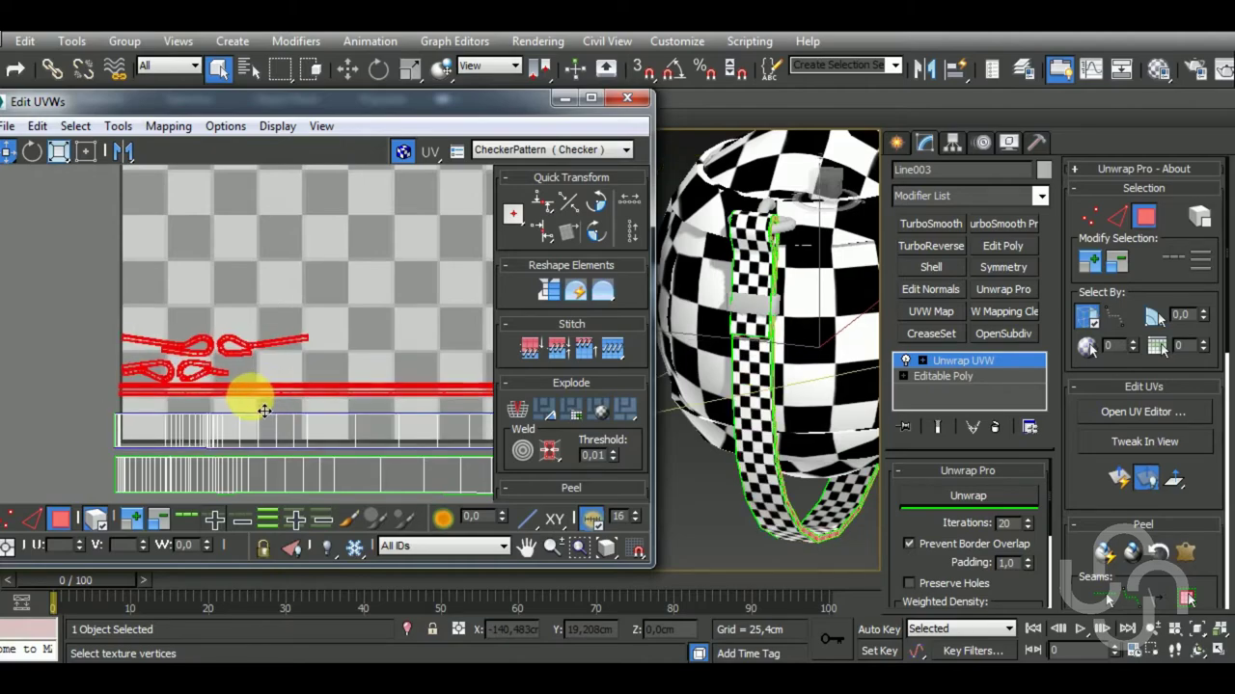
{"action": "scroll", "coordinate": [260, 419], "scroll_direction": "down", "scroll_amount": 3}
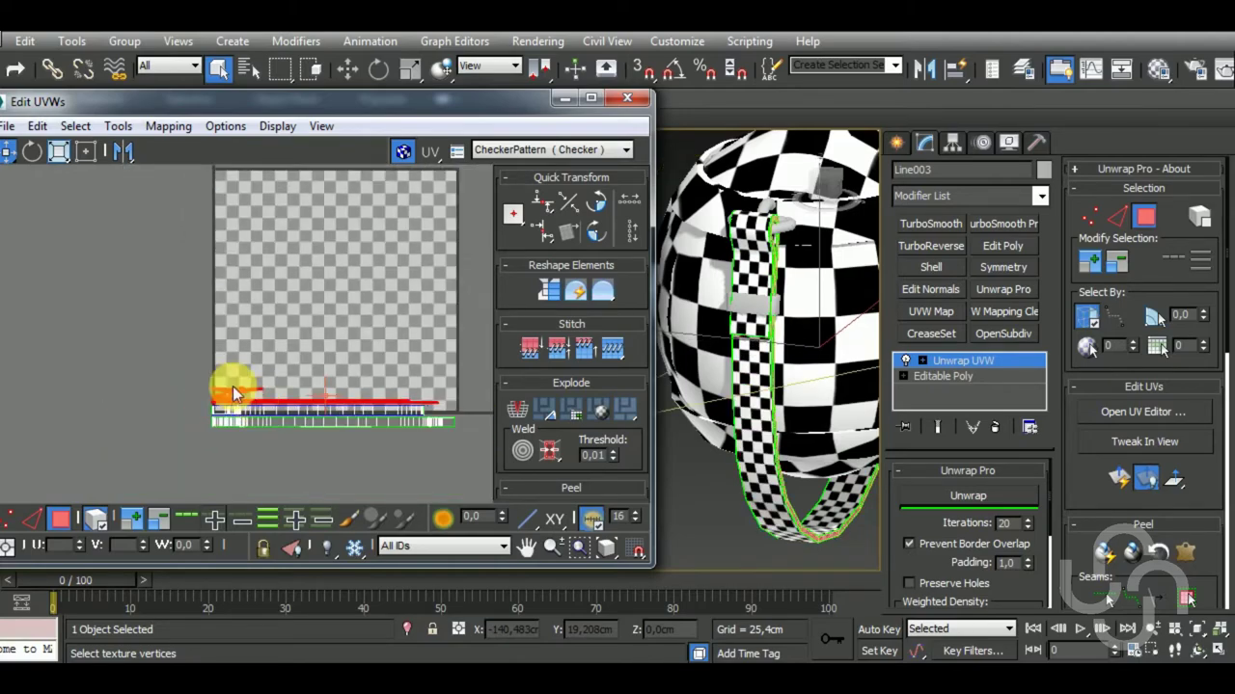
Select all UVs, shrink them with Freeform Mode, deselect, and close the Edit UVWs window.
{"action": "key", "text": "ctrl+a"}
{"action": "left_click", "coordinate": [60, 152]}
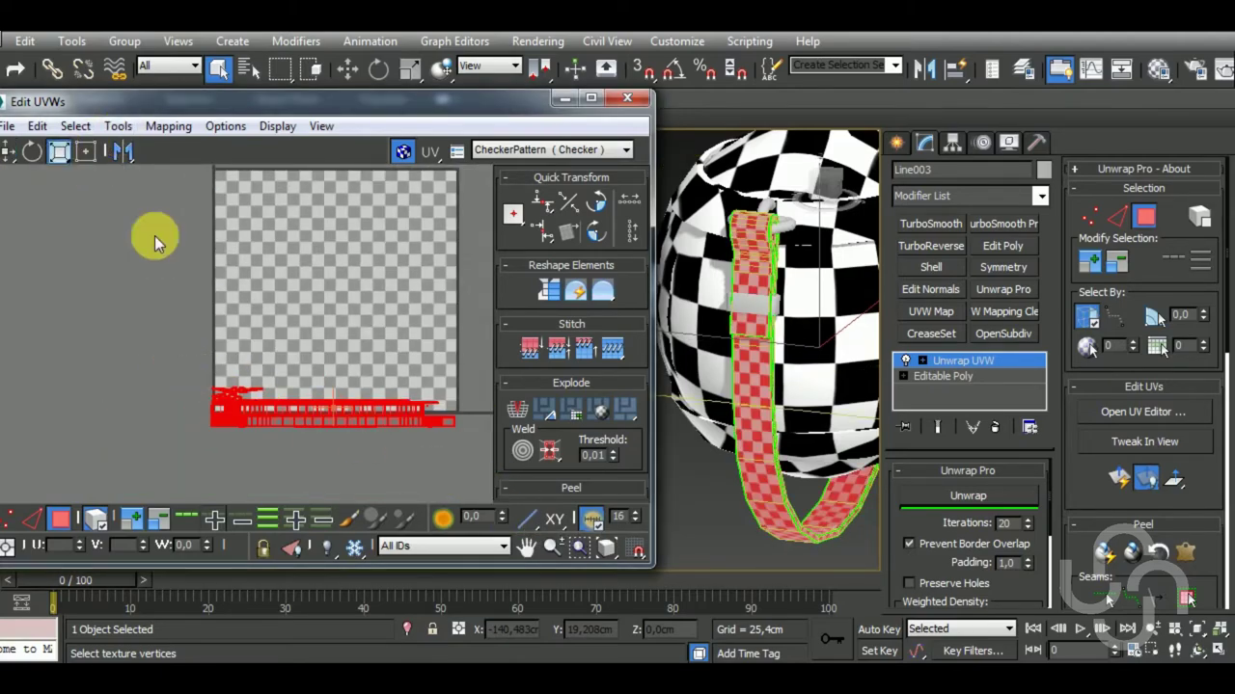
{"action": "left_click_drag", "start_coordinate": [297, 412], "coordinate": [319, 536]}
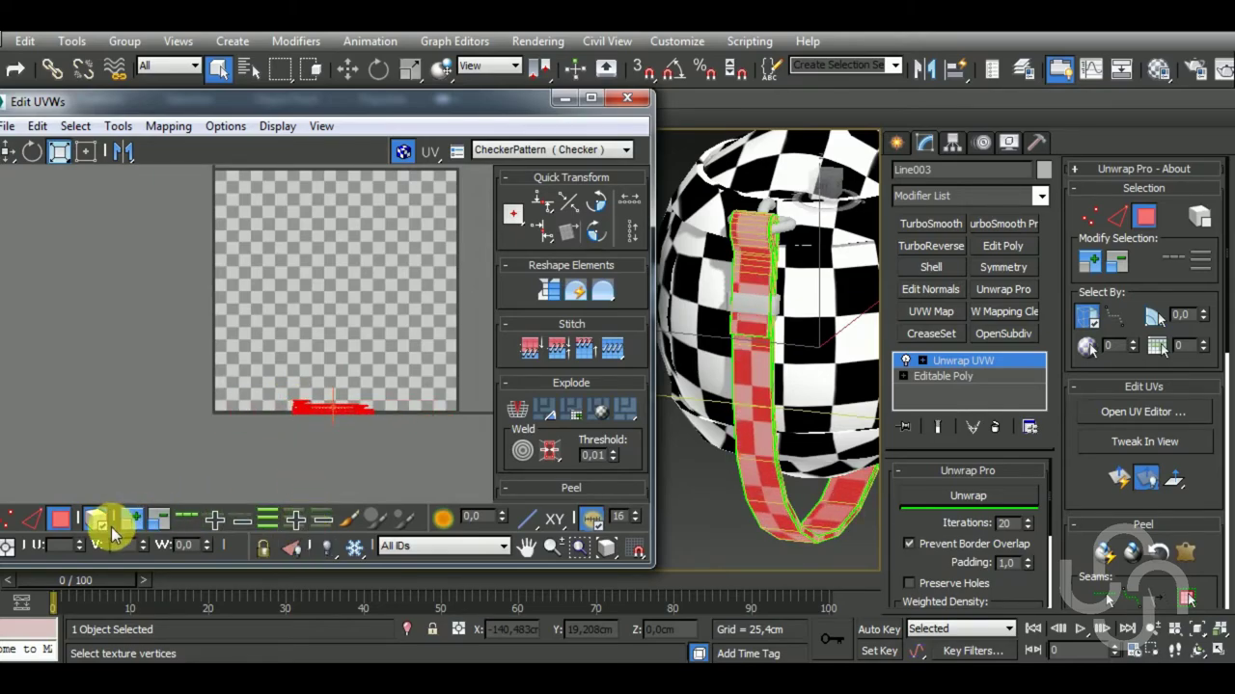
{"action": "left_click", "coordinate": [394, 281]}
{"action": "left_click", "coordinate": [627, 97]}
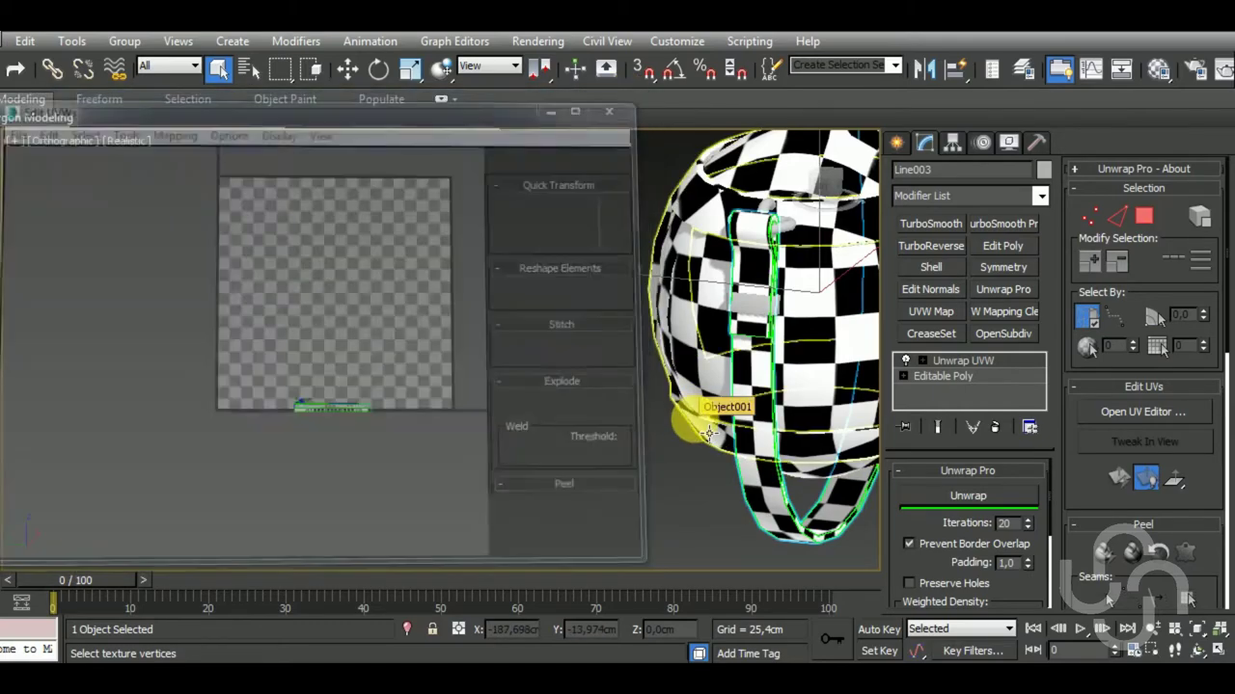
{"action": "middle_click_drag", "start_coordinate": [709, 434], "coordinate": [428, 419]}
Open the lid knob's UV editor, select and clear its UV island faces, then close it.
{"action": "scroll", "coordinate": [427, 419], "scroll_direction": "down", "scroll_amount": 5}
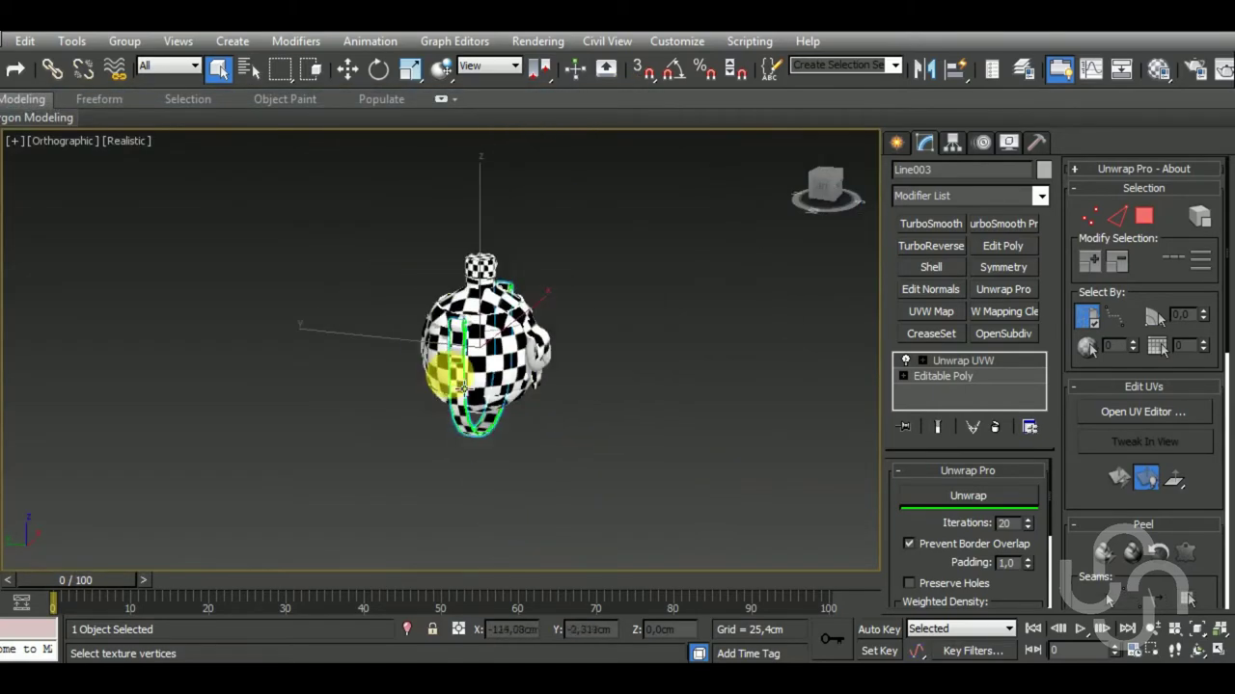
{"action": "mouse_move", "coordinate": [441, 358]}
{"action": "middle_mouse_down", "text": "alt"}
{"action": "mouse_move", "coordinate": [514, 424]}
{"action": "mouse_move", "coordinate": [532, 419]}
{"action": "middle_mouse_up", "text": "alt"}
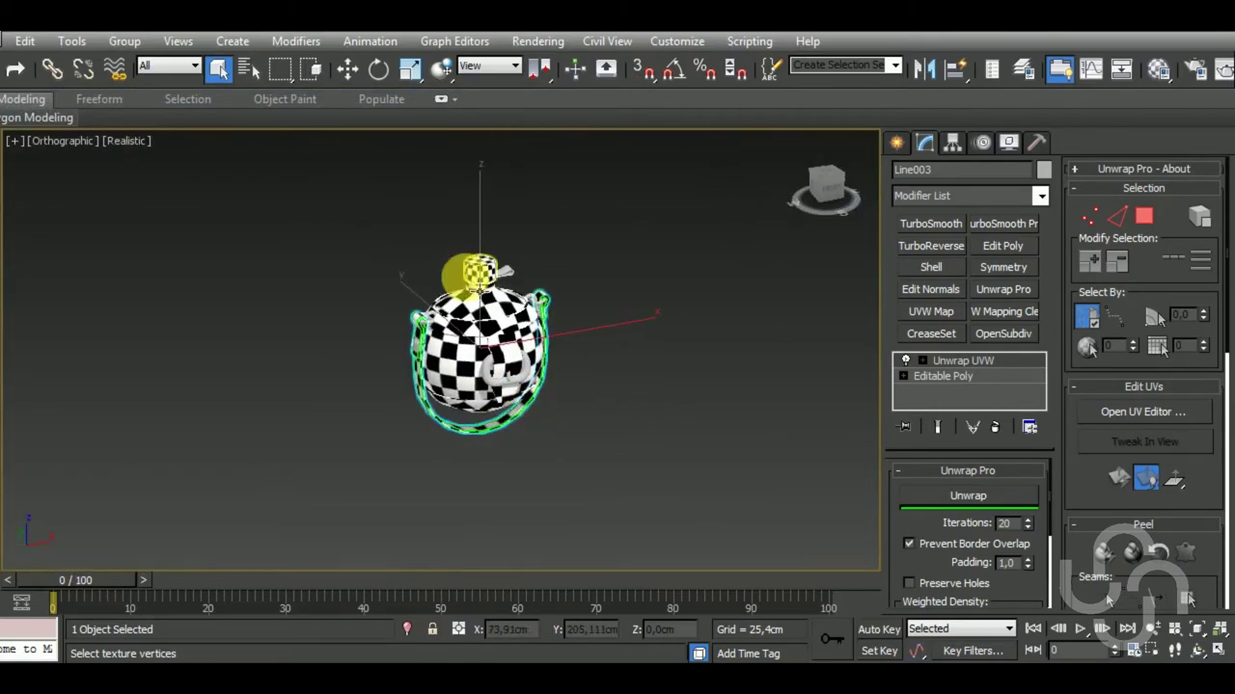
{"action": "left_click", "coordinate": [476, 272]}
{"action": "left_click", "coordinate": [1142, 412]}
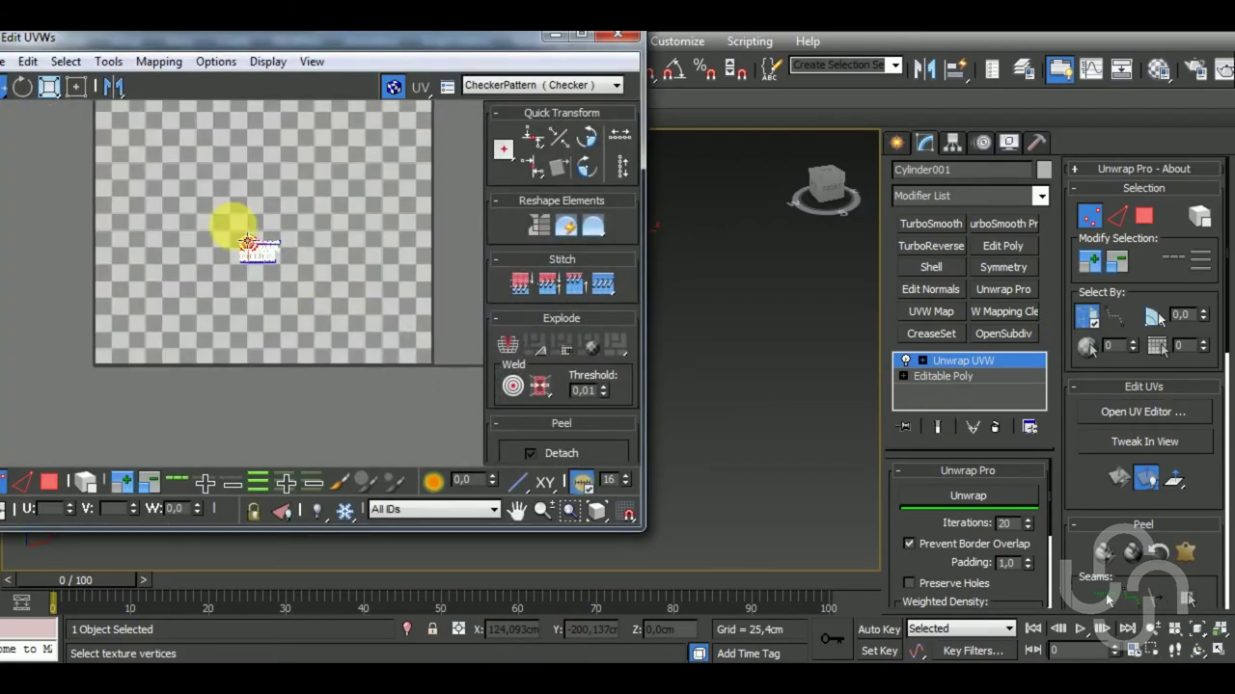
{"action": "left_click_drag", "start_coordinate": [246, 239], "coordinate": [325, 317]}
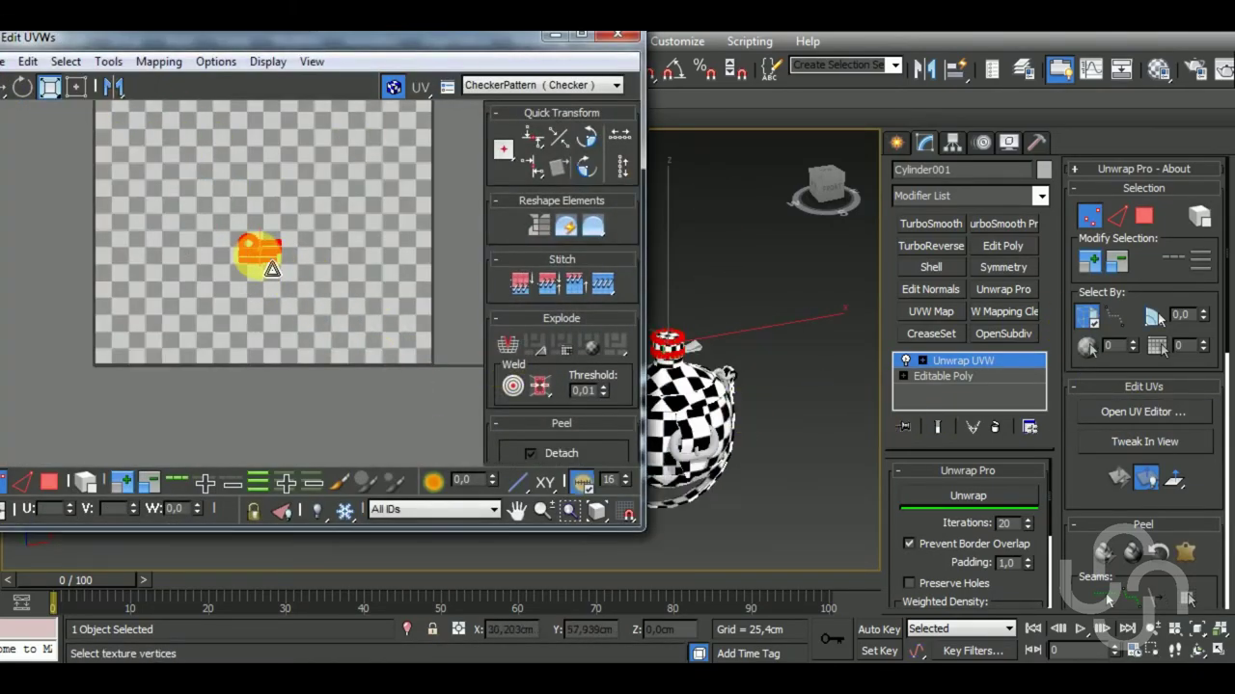
{"action": "left_click_drag", "start_coordinate": [280, 318], "coordinate": [290, 370]}
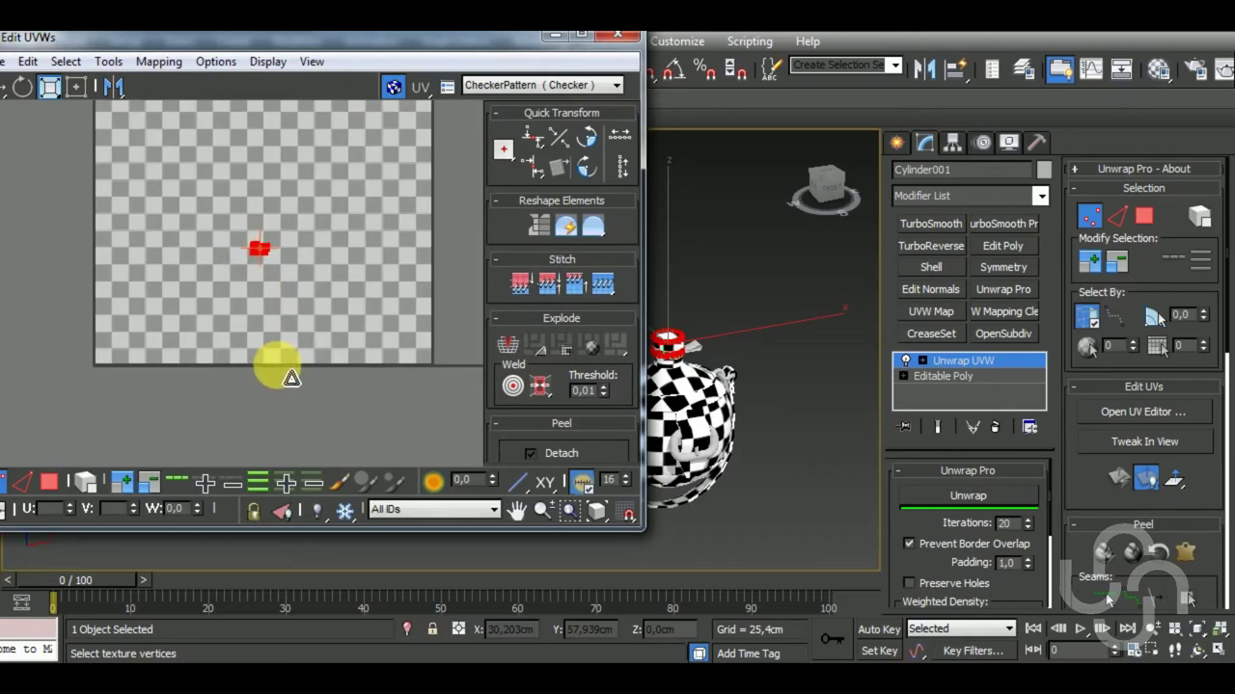
{"action": "left_click", "coordinate": [618, 37]}
Exit Unwrap UVW sub-object mode and select the oval ring Rectangle001.
{"action": "left_click", "coordinate": [1040, 357]}
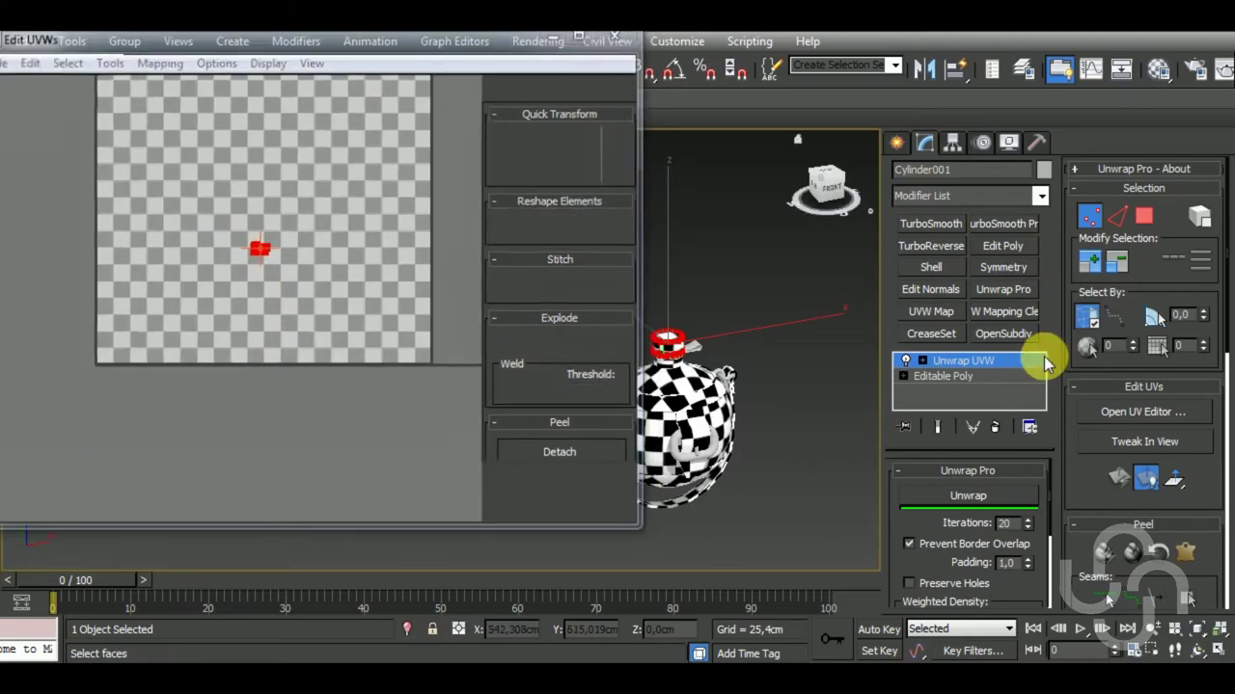
{"action": "middle_click_drag", "start_coordinate": [814, 471], "coordinate": [730, 453]}
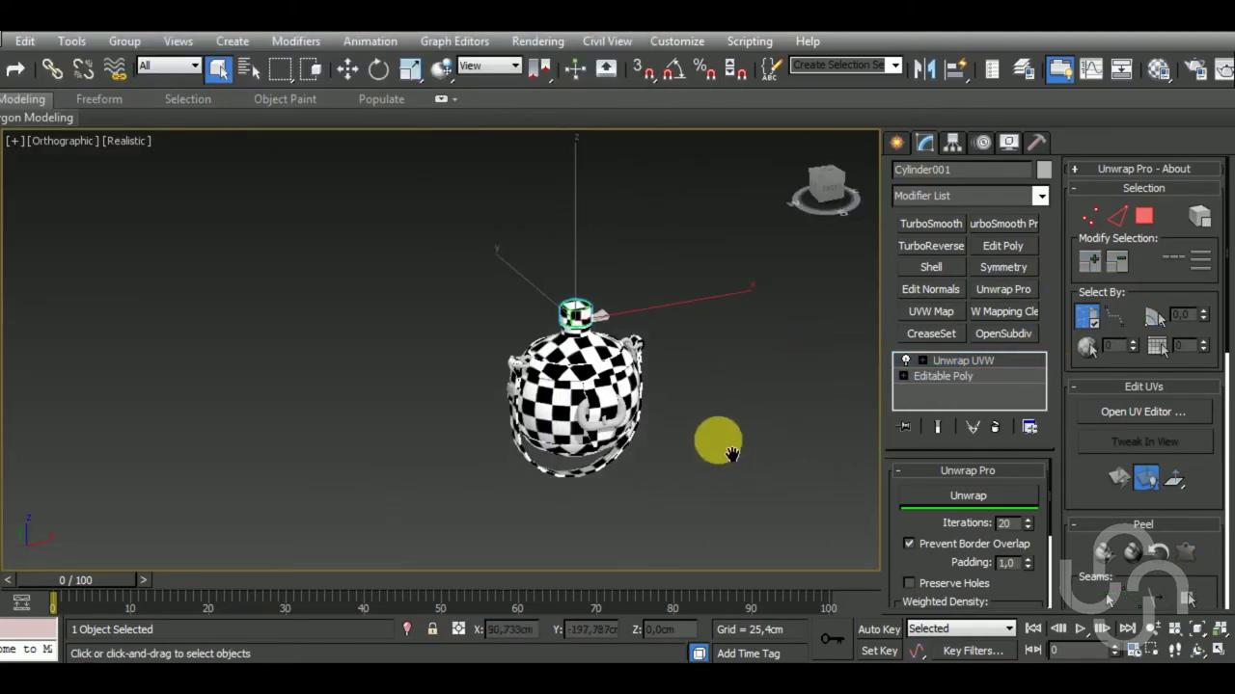
{"action": "left_click", "coordinate": [614, 434]}
{"action": "middle_click_drag", "start_coordinate": [622, 456], "coordinate": [779, 439], "text": "alt"}
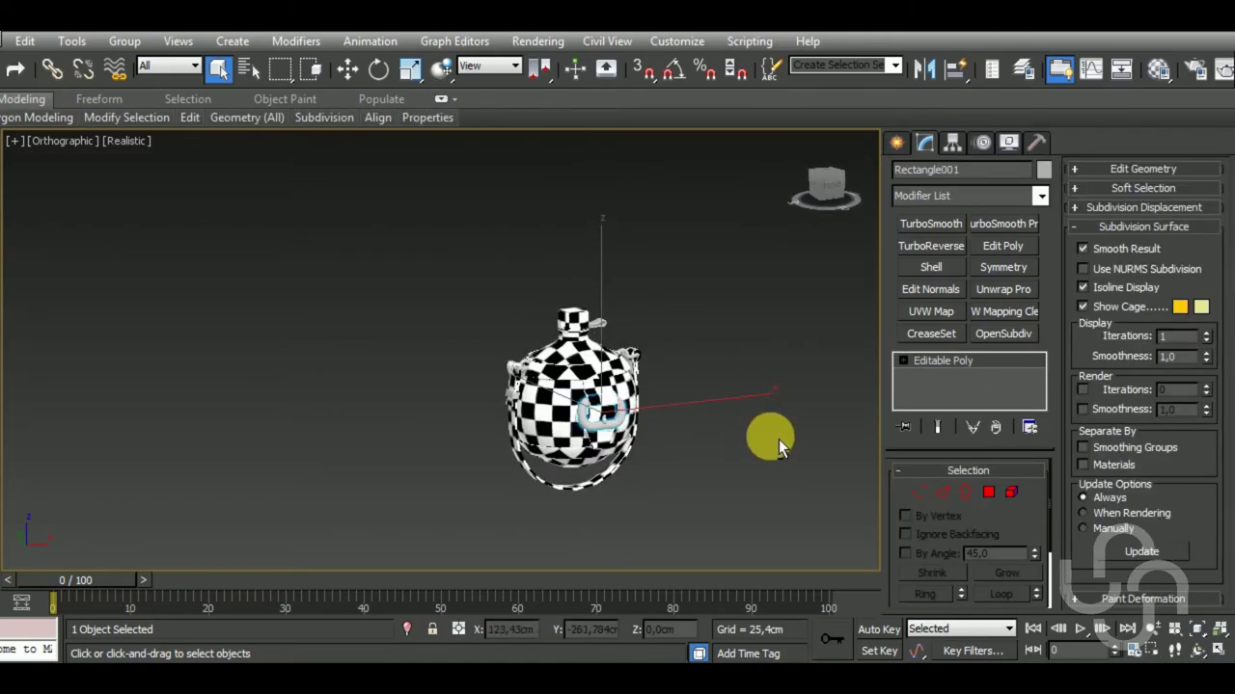
Isolate Rectangle001, add Unwrap UVW, open its UV editor and select all ring faces.
{"action": "left_click", "coordinate": [406, 628]}
{"action": "left_click", "coordinate": [1004, 291]}
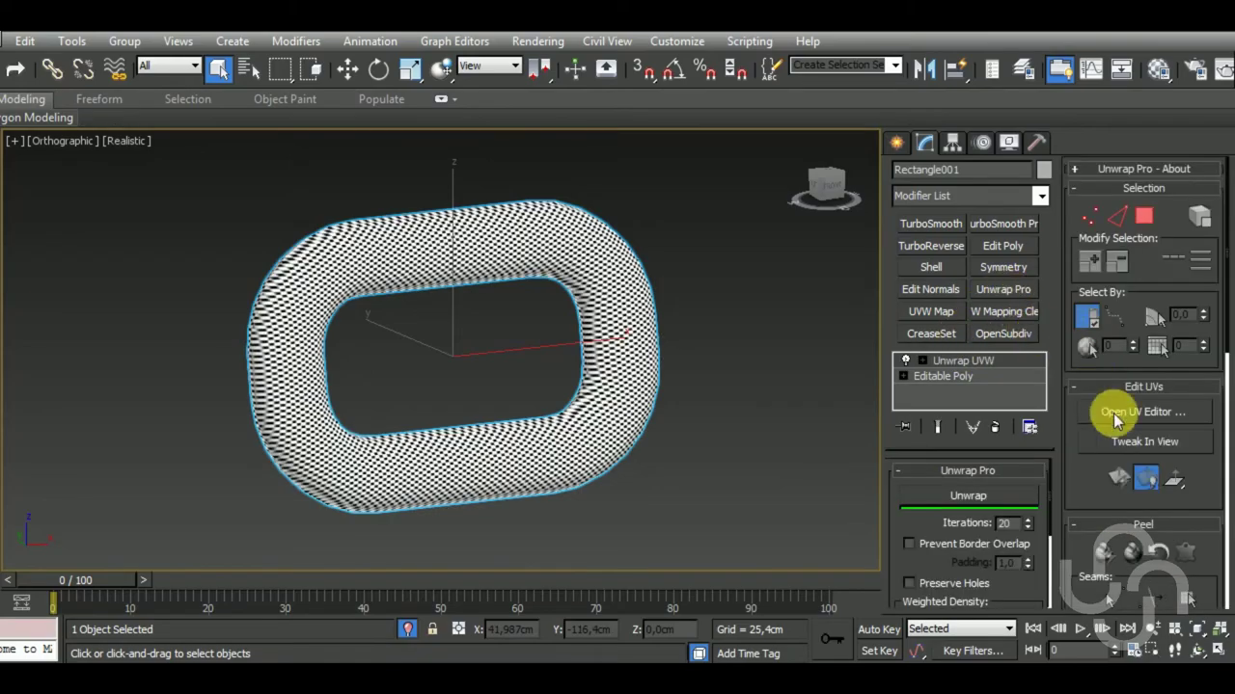
{"action": "left_click", "coordinate": [1117, 412]}
{"action": "scroll", "coordinate": [698, 458], "scroll_direction": "down", "scroll_amount": 5}
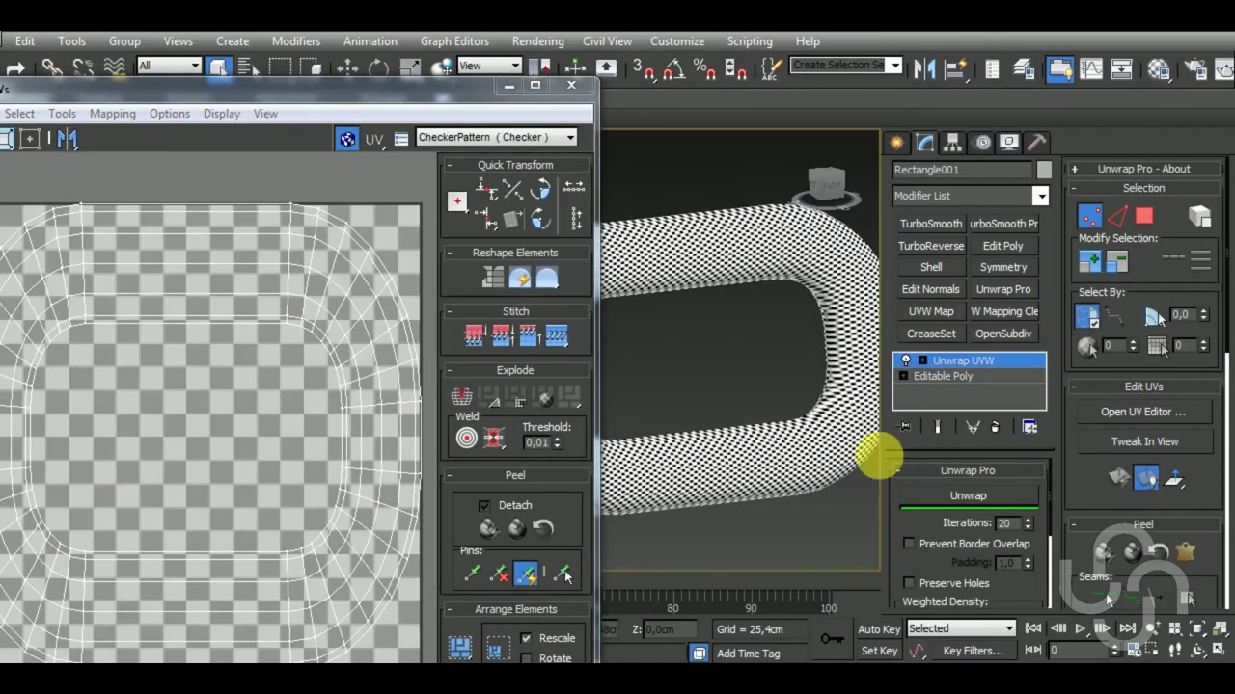
{"action": "scroll", "coordinate": [374, 307], "scroll_direction": "down", "scroll_amount": 3}
{"action": "left_click_drag", "start_coordinate": [314, 93], "coordinate": [369, 149]}
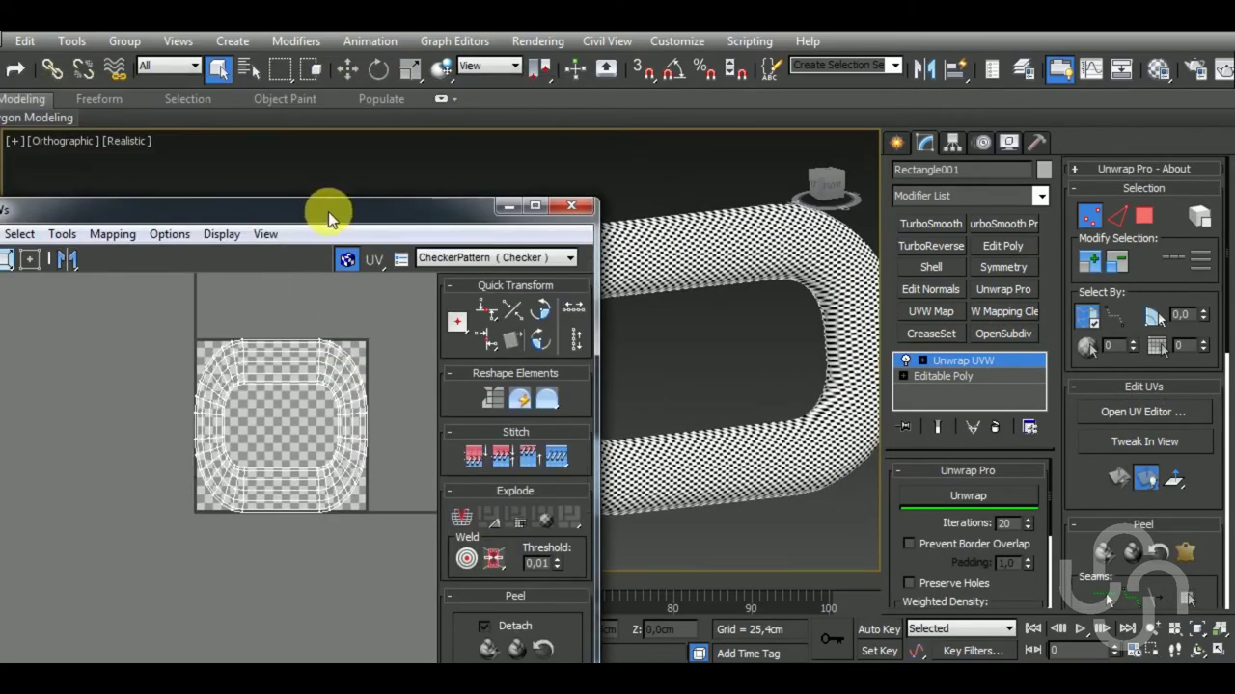
{"action": "scroll", "coordinate": [270, 417], "scroll_direction": "down", "scroll_amount": 3}
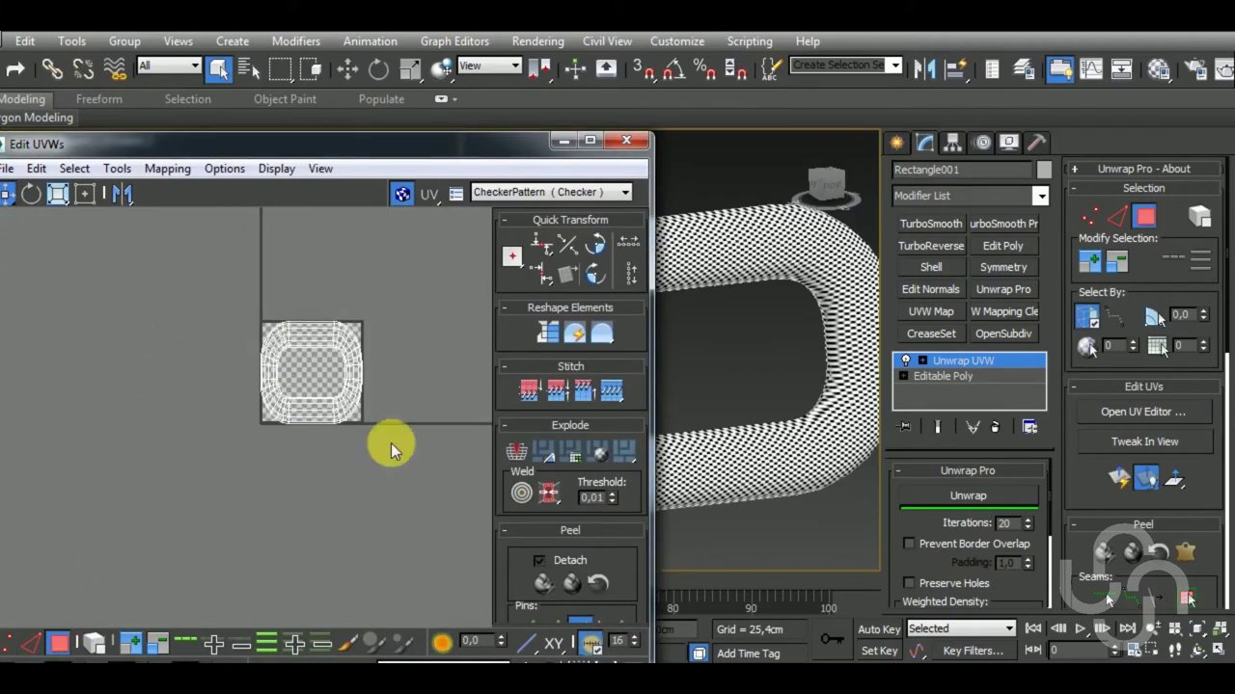
{"action": "key", "text": "3"}
{"action": "left_click_drag", "start_coordinate": [393, 441], "coordinate": [246, 307]}
Unfold the selected ring faces with Mapping > Unfold Mapping using a different method.
{"action": "left_click", "coordinate": [166, 168]}
{"action": "left_click", "coordinate": [204, 245]}
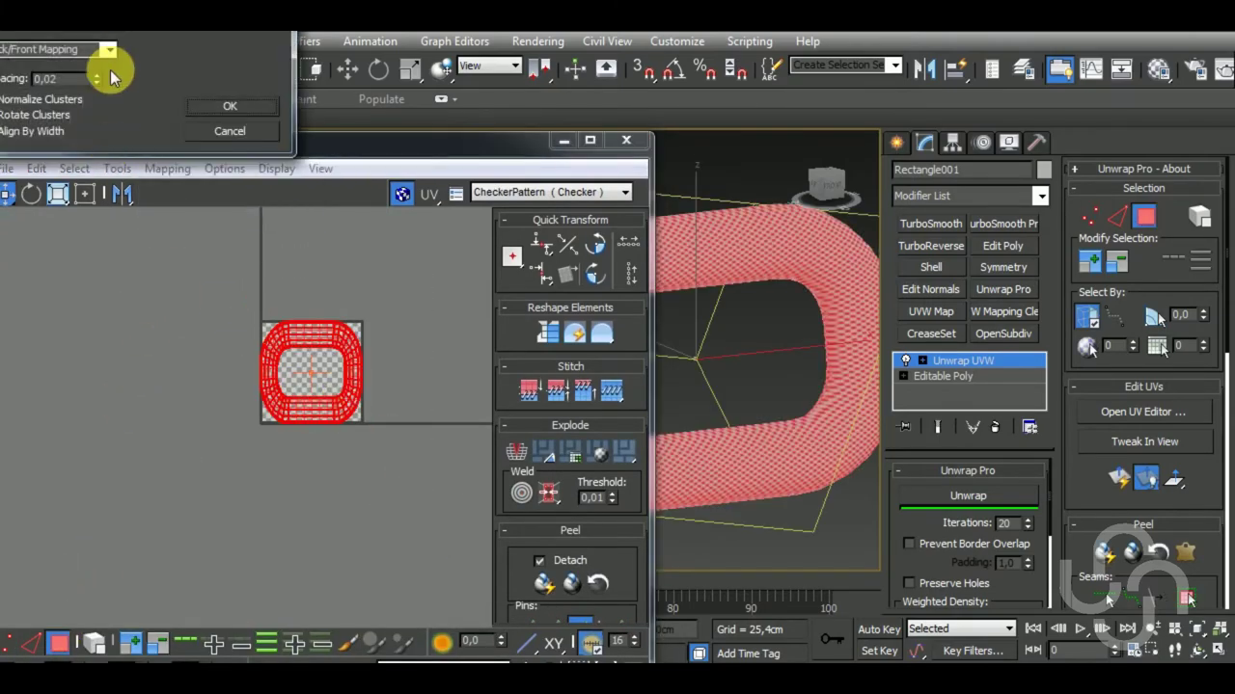
{"action": "left_click", "coordinate": [109, 49]}
{"action": "left_click", "coordinate": [92, 115]}
{"action": "left_click", "coordinate": [275, 108]}
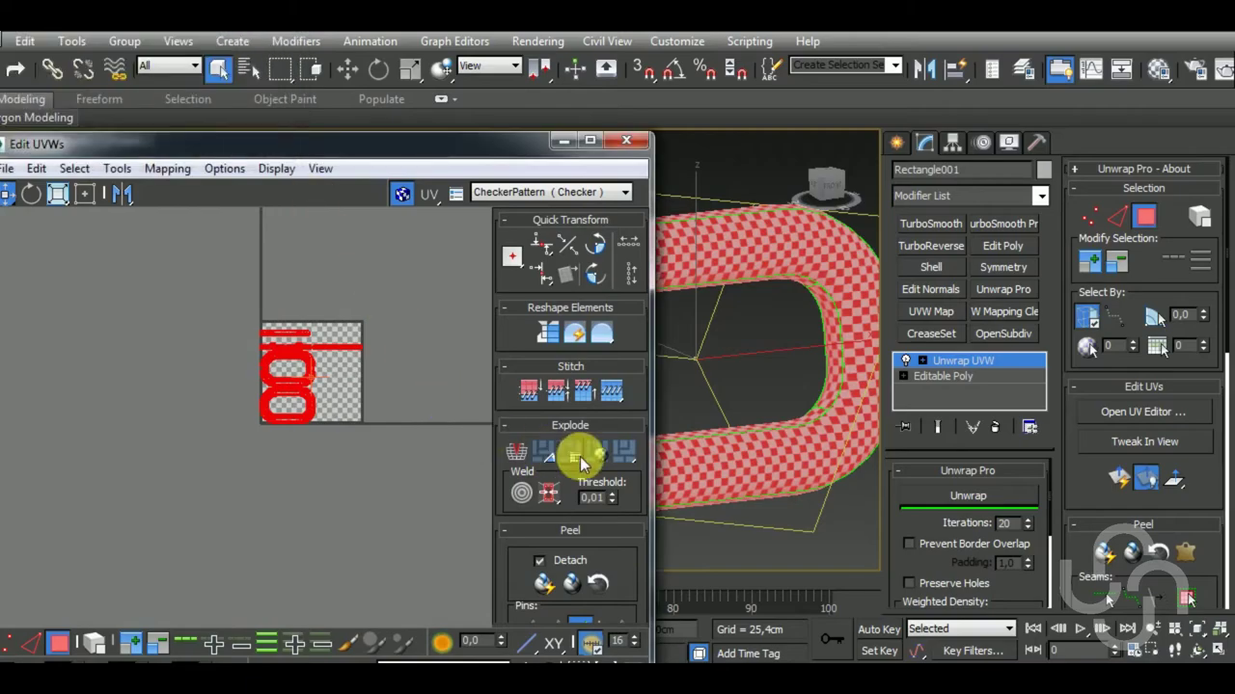
{"action": "left_click_drag", "start_coordinate": [646, 424], "coordinate": [646, 251]}
{"action": "mouse_move", "coordinate": [730, 331]}
{"action": "middle_mouse_down", "text": "alt"}
{"action": "mouse_move", "coordinate": [827, 386]}
{"action": "mouse_move", "coordinate": [813, 408]}
{"action": "mouse_move", "coordinate": [868, 439]}
{"action": "middle_mouse_up", "text": "alt"}
Pack the unfolded UV pieces into the checker tile and clear the selection.
{"action": "left_click", "coordinate": [514, 558]}
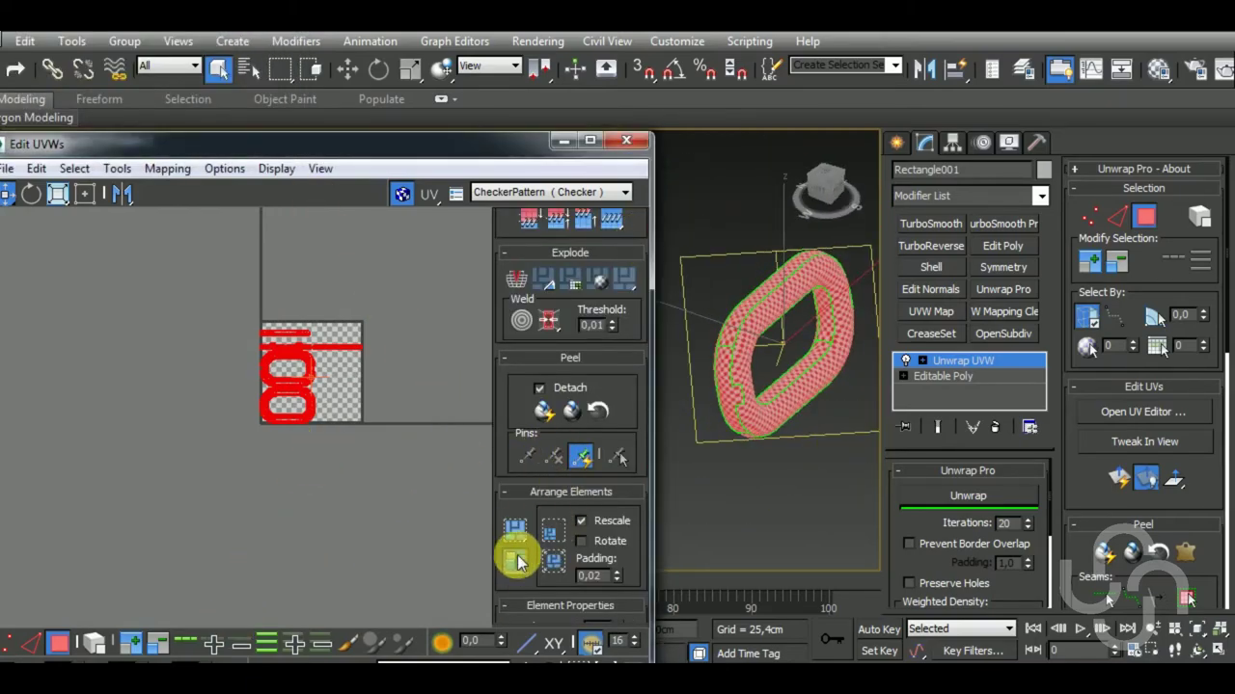
{"action": "middle_click_drag", "start_coordinate": [370, 470], "coordinate": [363, 486]}
{"action": "scroll", "coordinate": [355, 449], "scroll_direction": "up", "scroll_amount": 3}
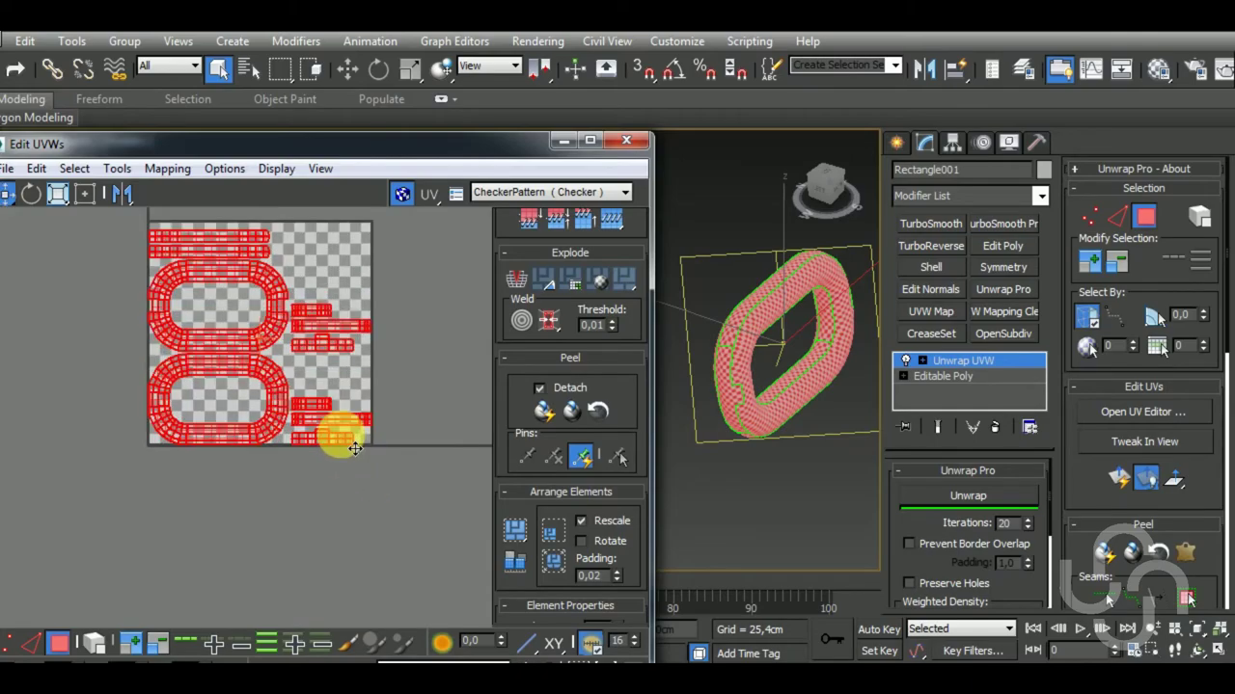
{"action": "left_click", "coordinate": [228, 539]}
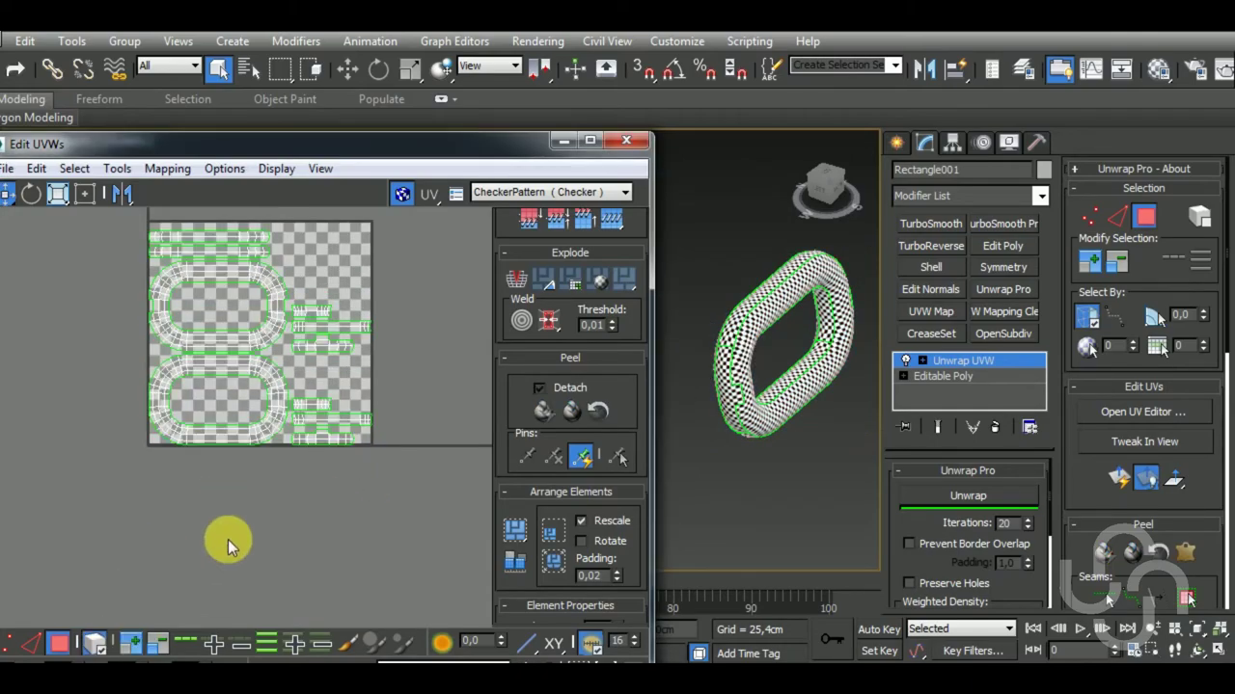
Move the top ring island down out of the checker tile.
{"action": "left_click", "coordinate": [258, 445]}
{"action": "left_click", "coordinate": [253, 326]}
{"action": "left_click_drag", "start_coordinate": [253, 326], "coordinate": [270, 555]}
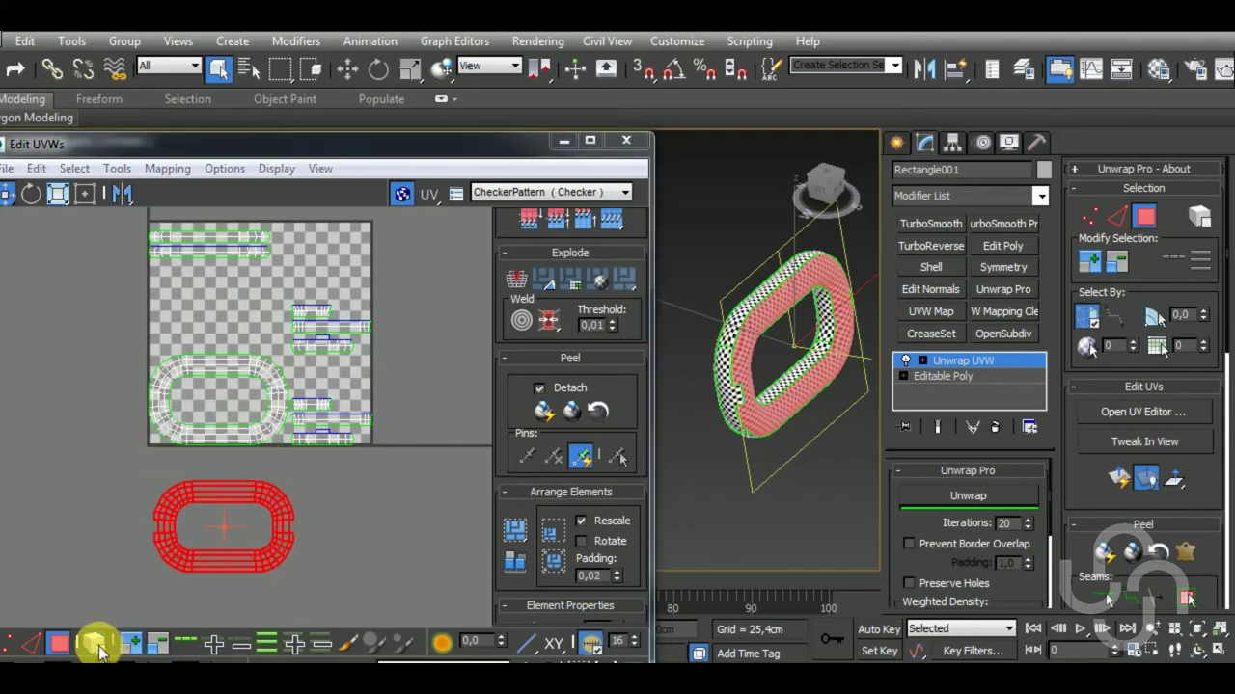
{"action": "left_click", "coordinate": [32, 643]}
{"action": "scroll", "coordinate": [326, 545], "scroll_direction": "up", "scroll_amount": 1}
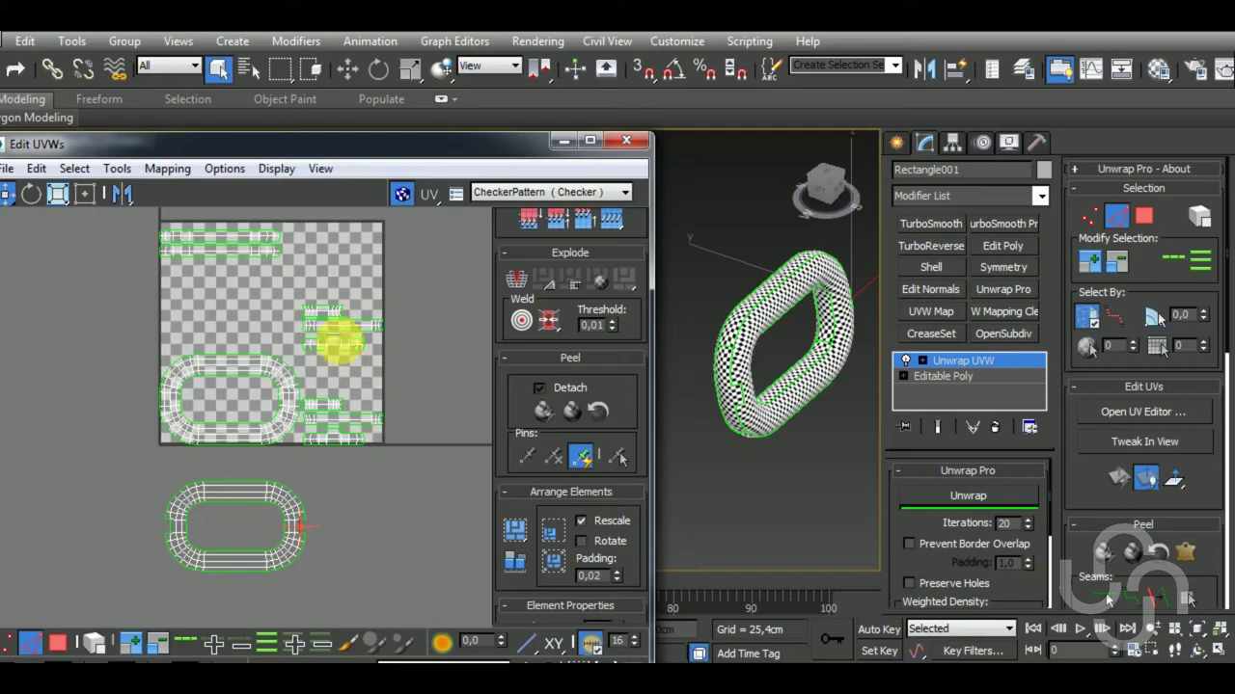
{"action": "scroll", "coordinate": [333, 349], "scroll_direction": "up", "scroll_amount": 3}
{"action": "left_click", "coordinate": [57, 642]}
{"action": "middle_click_drag", "start_coordinate": [330, 429], "coordinate": [324, 499]}
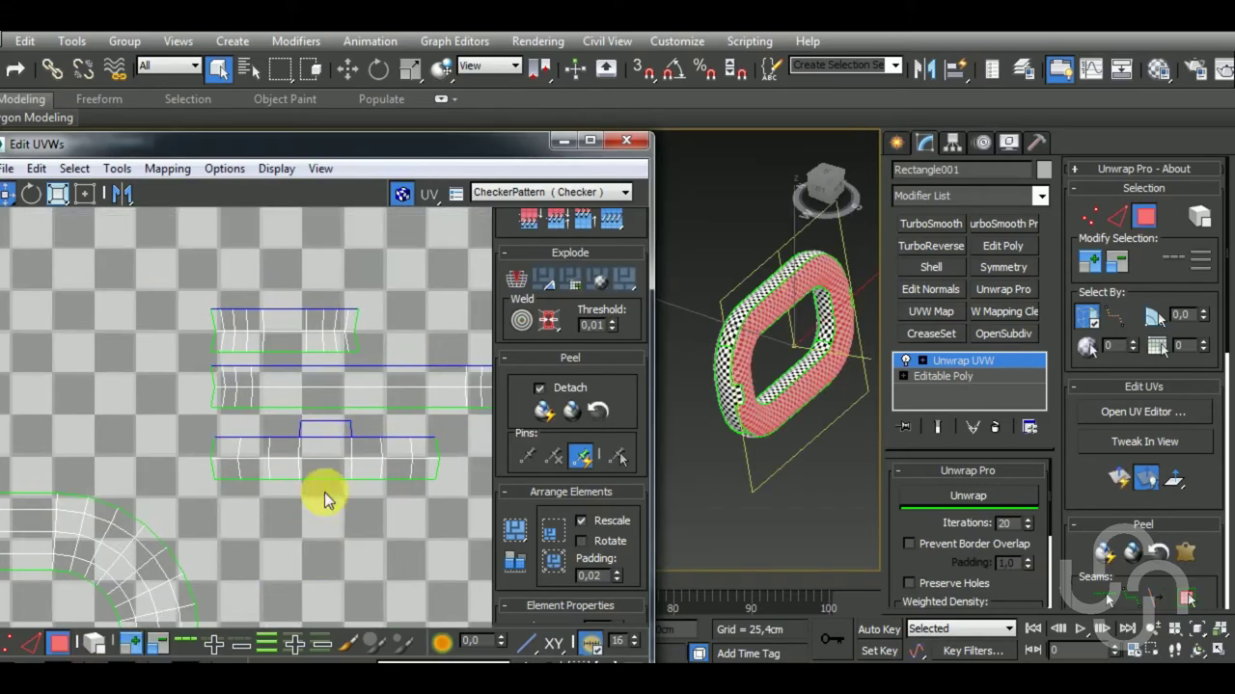
Reposition the small stray UV piece onto the lower strip using the quad-menu Move.
{"action": "left_click", "coordinate": [347, 429]}
{"action": "right_click", "coordinate": [331, 435]}
{"action": "left_click", "coordinate": [357, 461]}
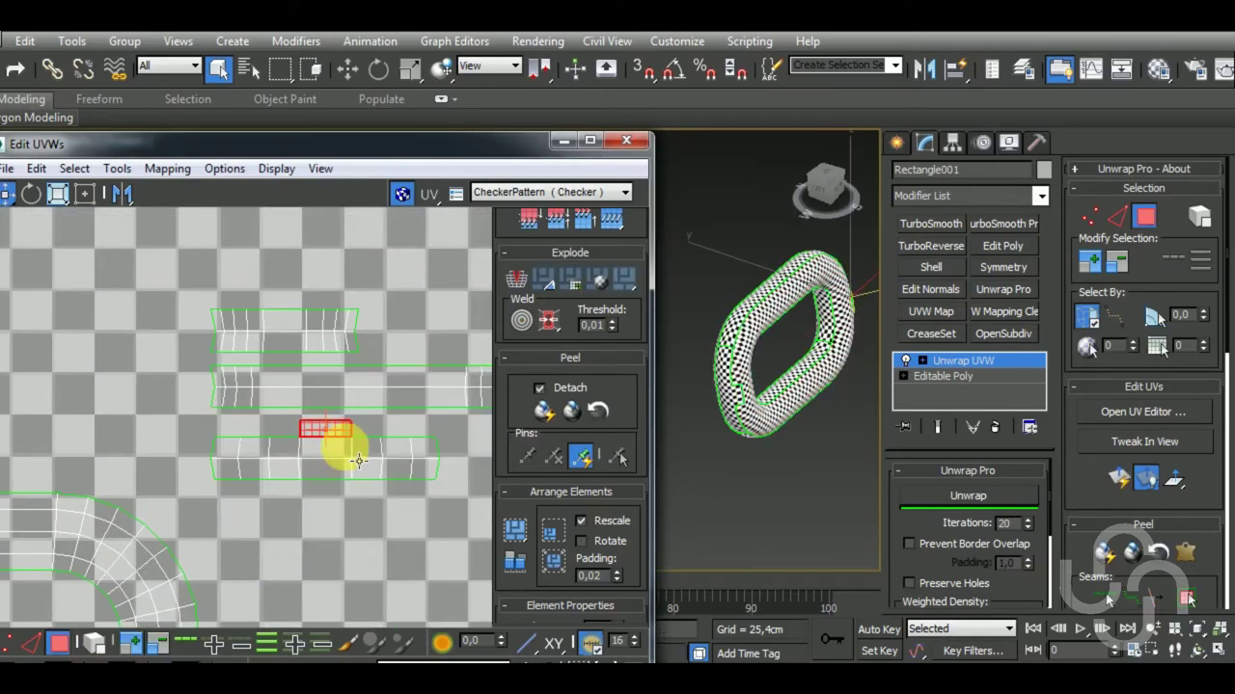
{"action": "mouse_move", "coordinate": [328, 432]}
{"action": "left_mouse_down"}
{"action": "mouse_move", "coordinate": [367, 573]}
{"action": "mouse_move", "coordinate": [421, 295]}
{"action": "left_mouse_up"}
{"action": "middle_click_drag", "start_coordinate": [422, 295], "coordinate": [256, 403]}
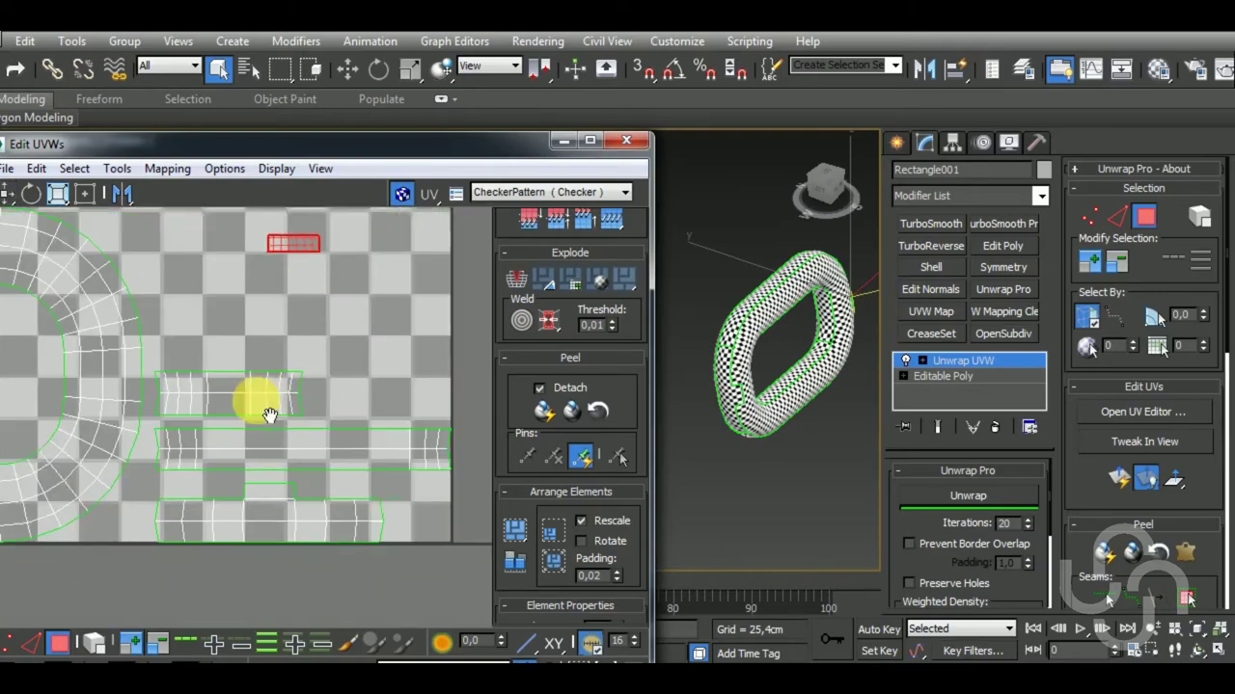
{"action": "right_click", "coordinate": [188, 488]}
{"action": "left_click", "coordinate": [184, 511]}
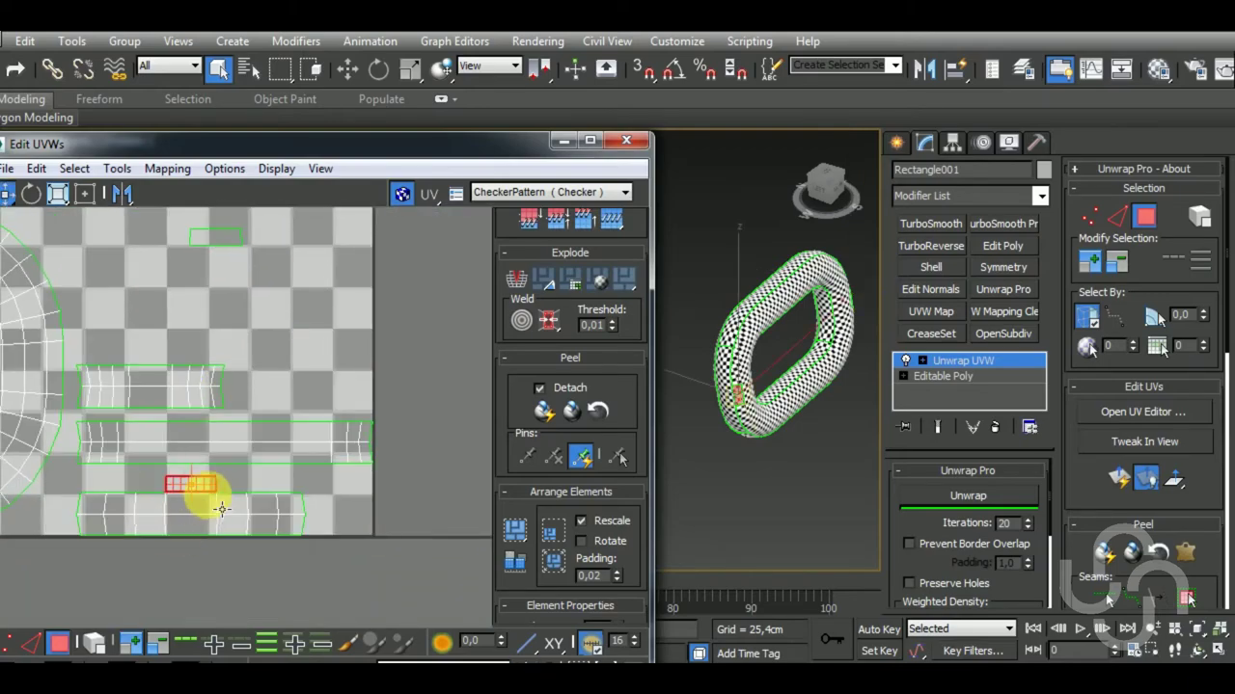
{"action": "left_click_drag", "start_coordinate": [193, 488], "coordinate": [342, 382]}
{"action": "scroll", "coordinate": [341, 382], "scroll_direction": "down", "scroll_amount": 2}
{"action": "mouse_move", "coordinate": [325, 395]}
{"action": "middle_mouse_down"}
{"action": "mouse_move", "coordinate": [395, 504]}
{"action": "mouse_move", "coordinate": [358, 551]}
{"action": "middle_mouse_up"}
{"action": "scroll", "coordinate": [358, 551], "scroll_direction": "up", "scroll_amount": 3}
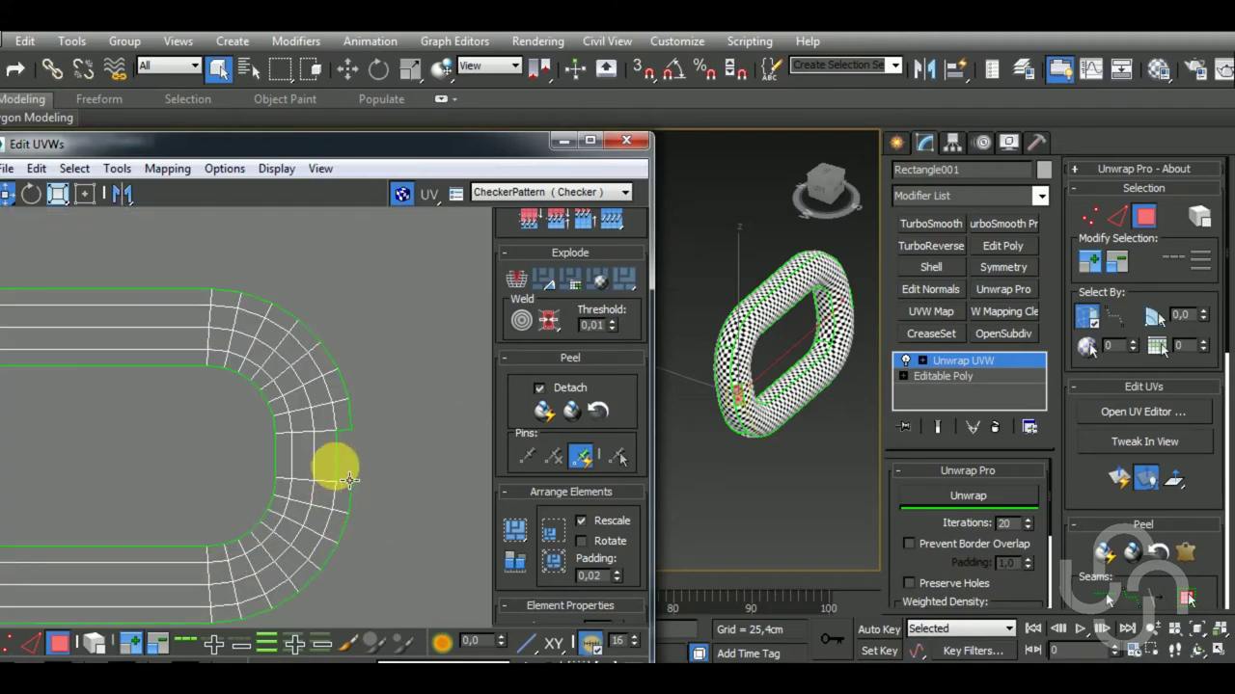
In edge mode, stitch the ring island's notch and left-end seams with Shift+S.
{"action": "left_click", "coordinate": [29, 644]}
{"action": "key", "text": "shift+s"}
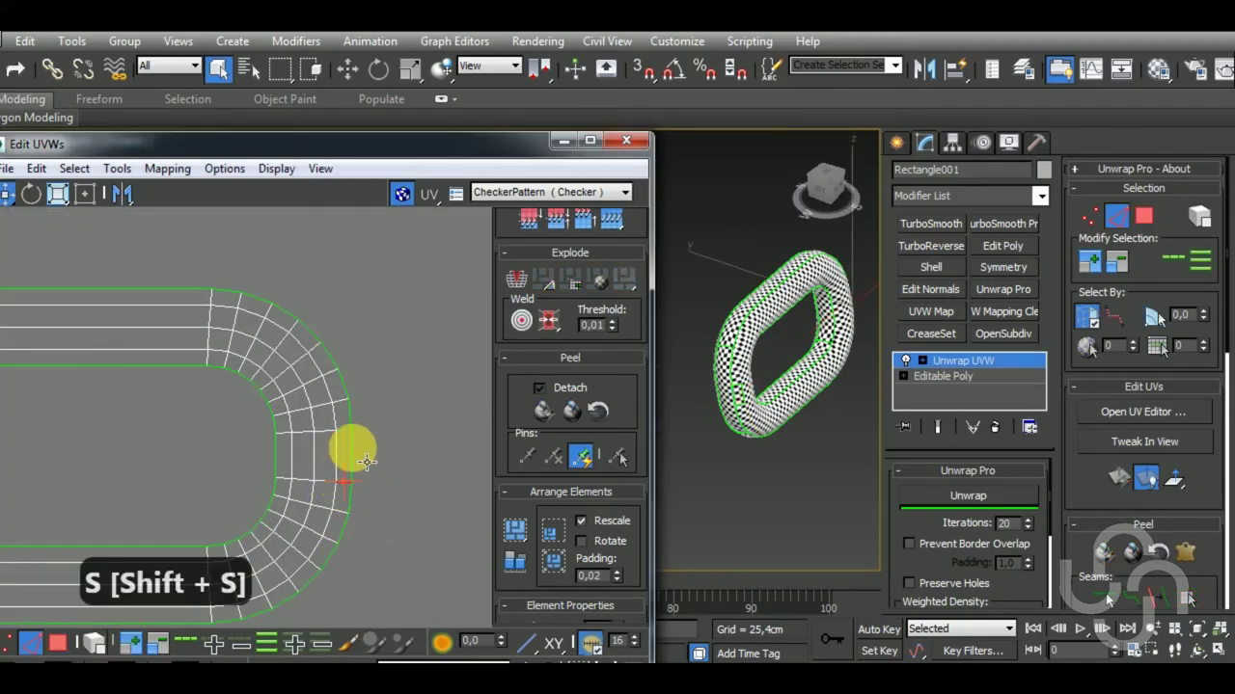
{"action": "scroll", "coordinate": [394, 470], "scroll_direction": "down", "scroll_amount": 3}
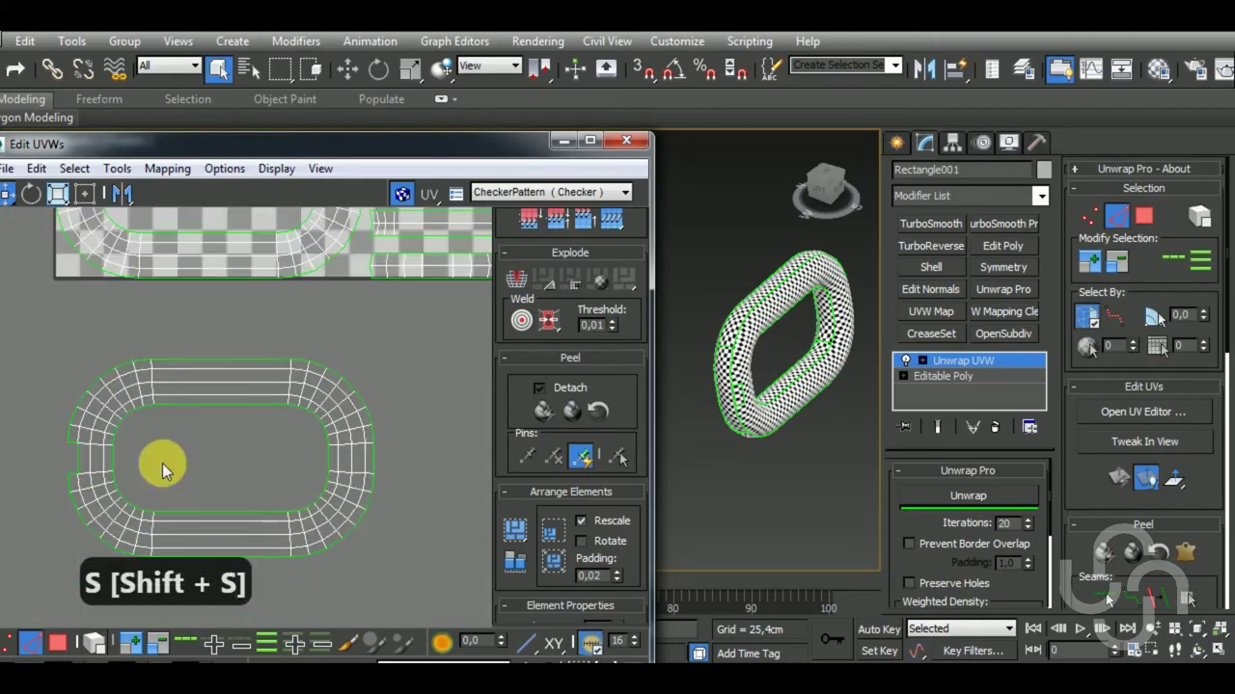
{"action": "scroll", "coordinate": [160, 468], "scroll_direction": "up", "scroll_amount": 3}
{"action": "left_click", "coordinate": [291, 474]}
{"action": "key", "text": "shift+s"}
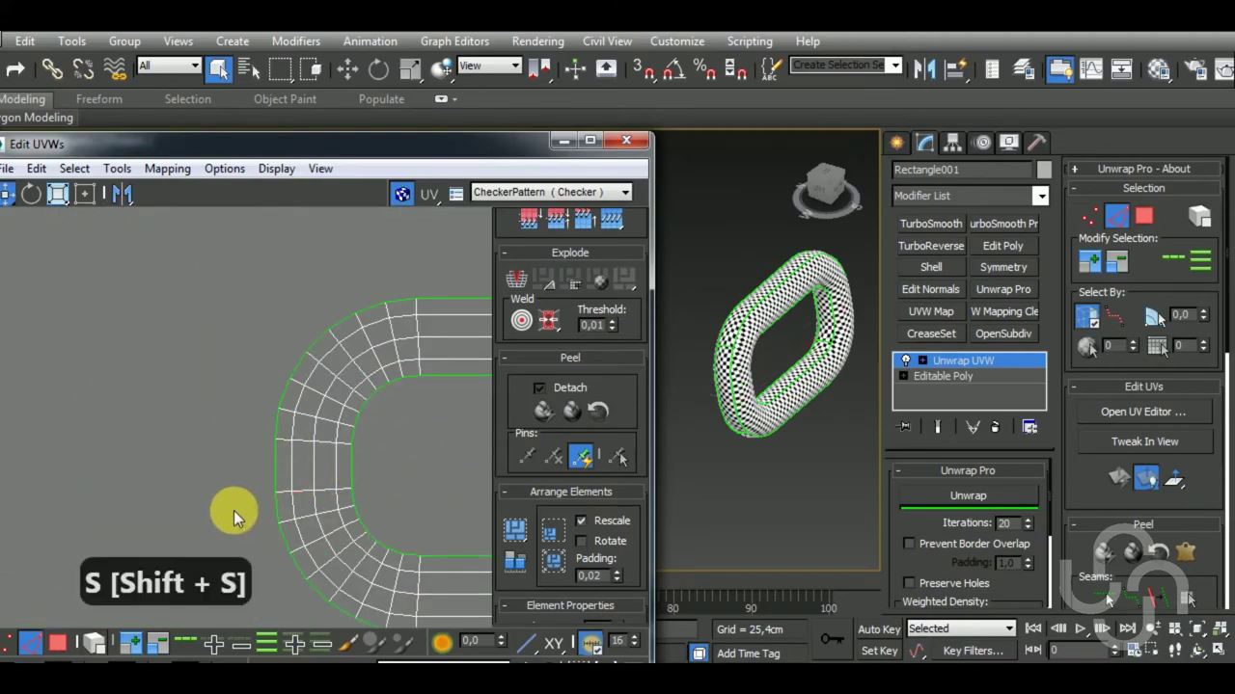
{"action": "scroll", "coordinate": [241, 509], "scroll_direction": "down", "scroll_amount": 4}
{"action": "scroll", "coordinate": [379, 409], "scroll_direction": "up", "scroll_amount": 4}
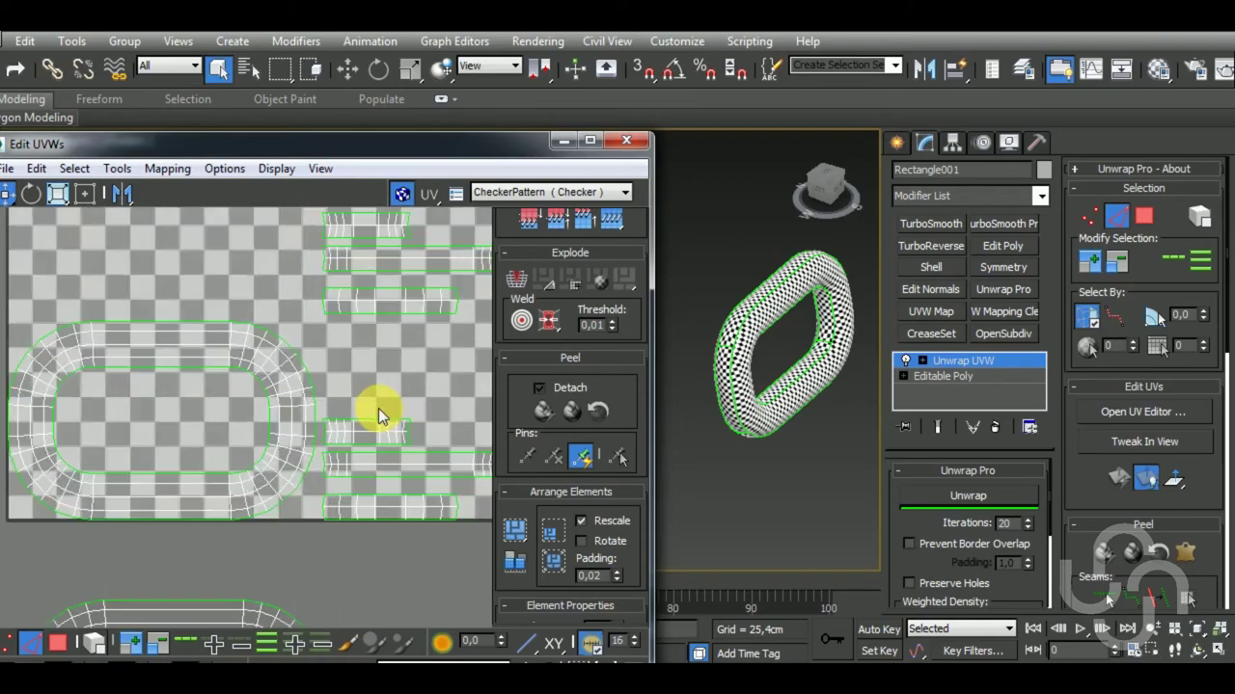
{"action": "scroll", "coordinate": [379, 409], "scroll_direction": "down", "scroll_amount": 2}
{"action": "scroll", "coordinate": [379, 409], "scroll_direction": "down", "scroll_amount": 1}
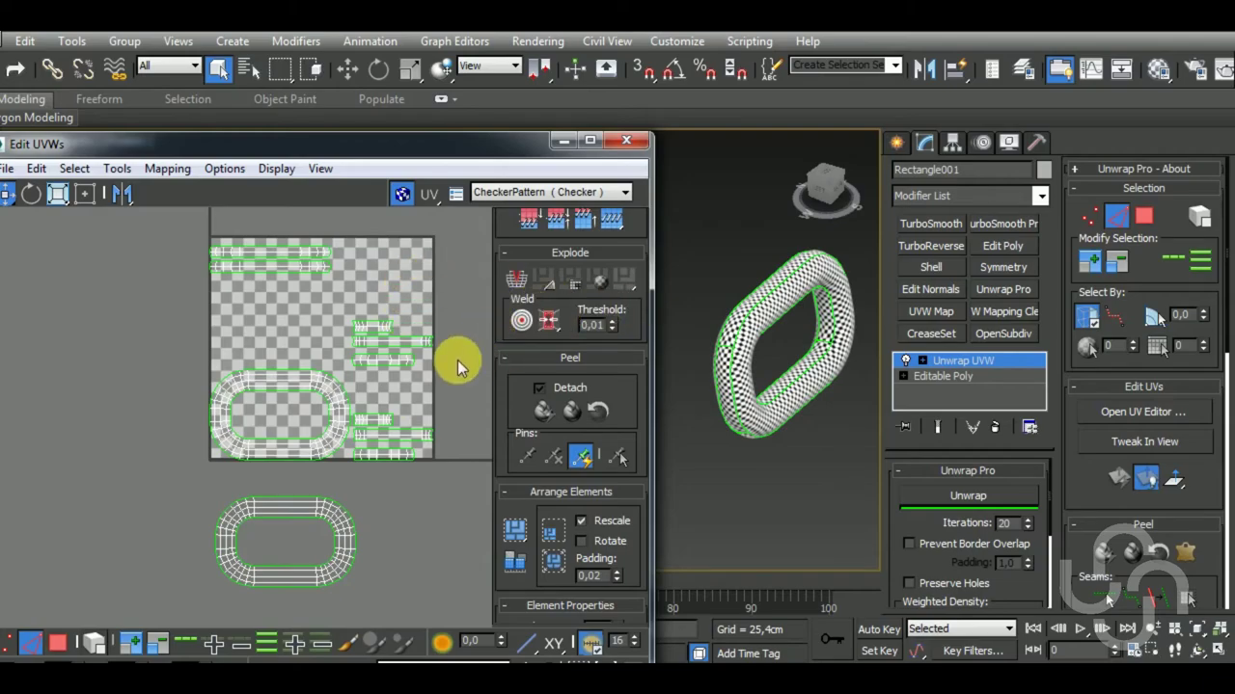
{"action": "scroll", "coordinate": [424, 339], "scroll_direction": "up", "scroll_amount": 2}
Stitch the short strip pieces onto the end edge of a strip island.
{"action": "left_click", "coordinate": [414, 341]}
{"action": "key", "text": "shift+s"}
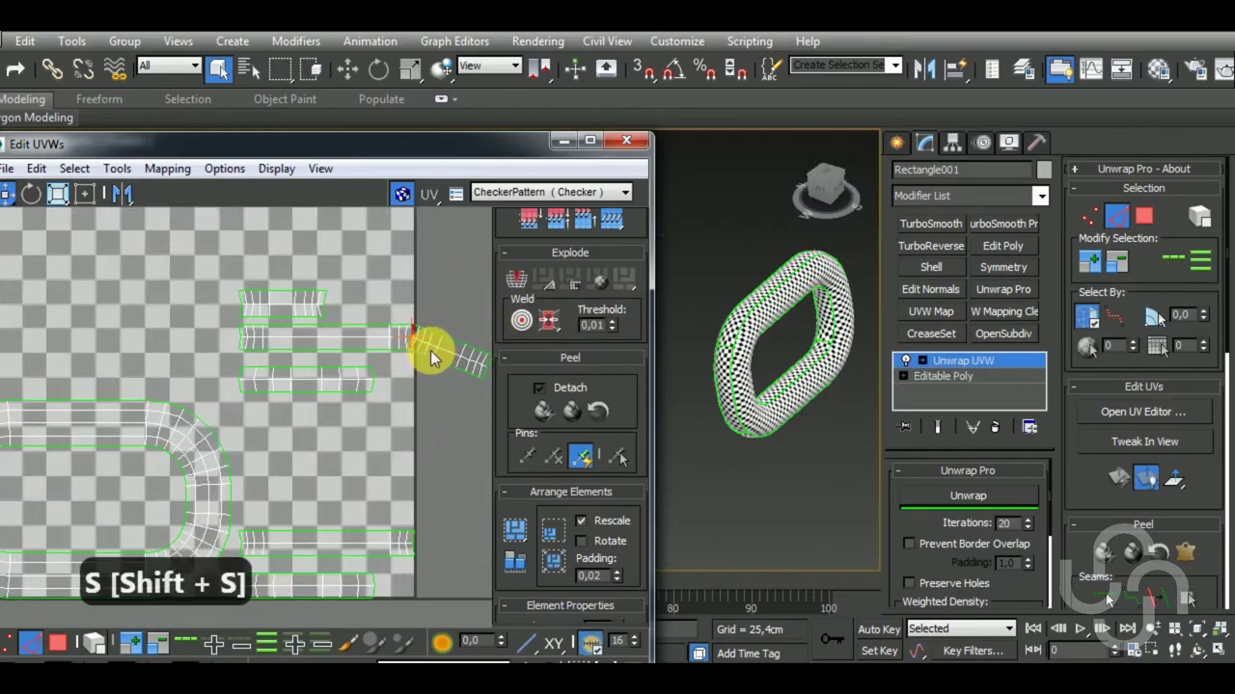
{"action": "middle_click_drag", "start_coordinate": [454, 354], "coordinate": [375, 360]}
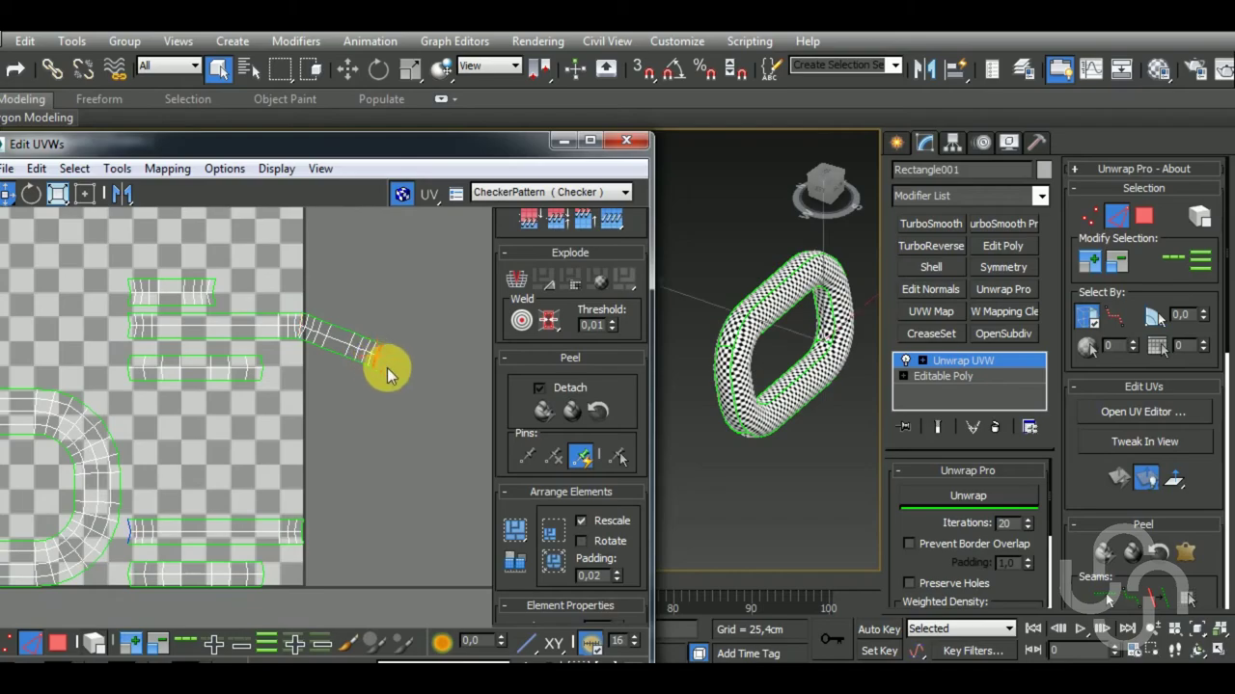
{"action": "key", "text": "shift+s"}
{"action": "middle_click_drag", "start_coordinate": [421, 402], "coordinate": [358, 345]}
{"action": "middle_click_drag", "start_coordinate": [502, 490], "coordinate": [428, 413]}
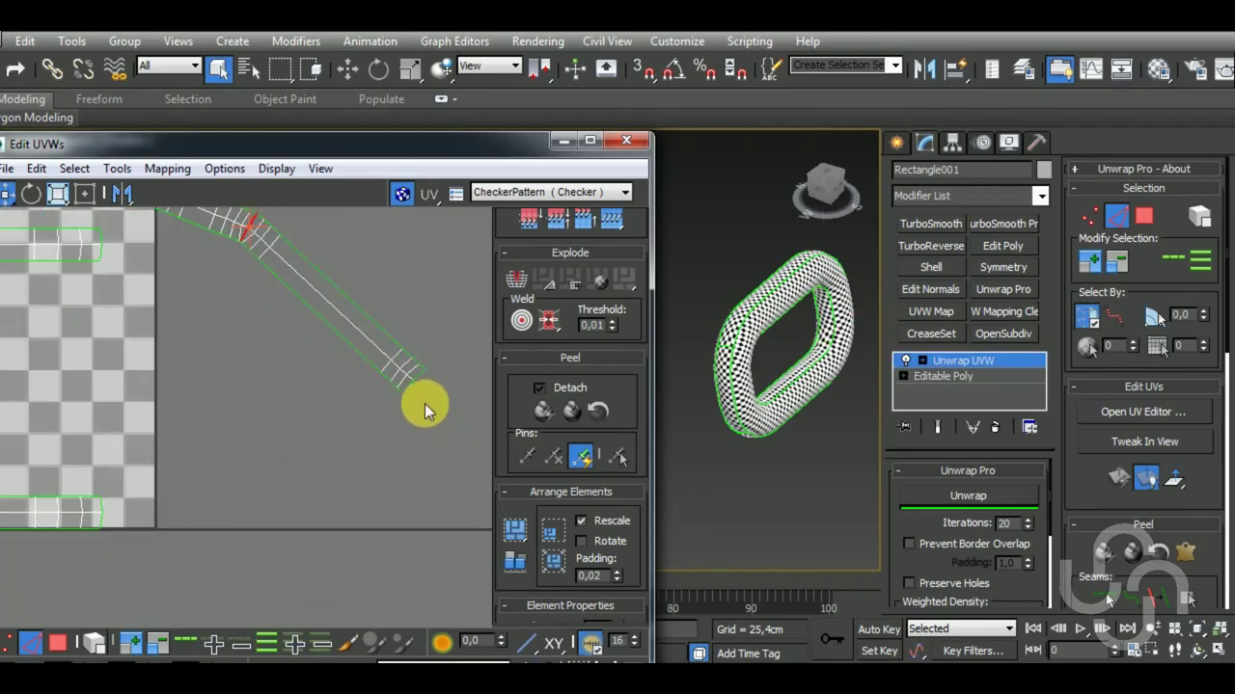
{"action": "scroll", "coordinate": [428, 403], "scroll_direction": "down", "scroll_amount": 3}
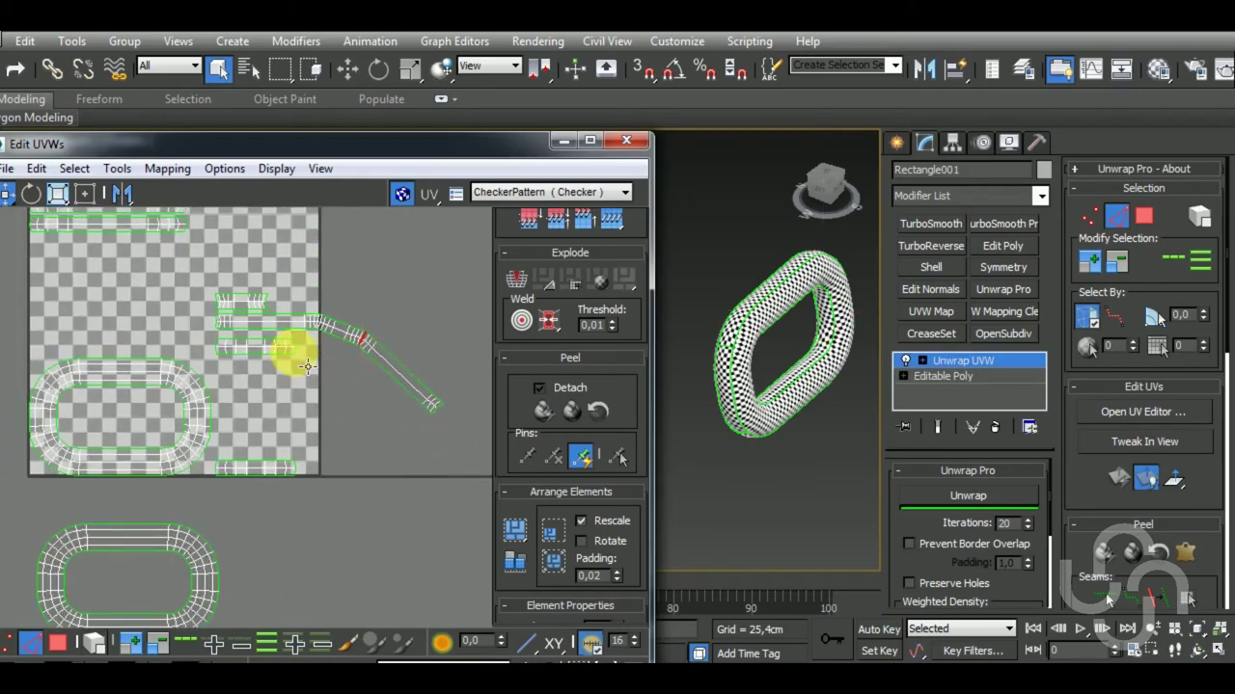
Stitch the remaining pieces onto the branch and strip ends to form long strips.
{"action": "key", "text": "shift+s"}
{"action": "middle_click_drag", "start_coordinate": [469, 322], "coordinate": [407, 367]}
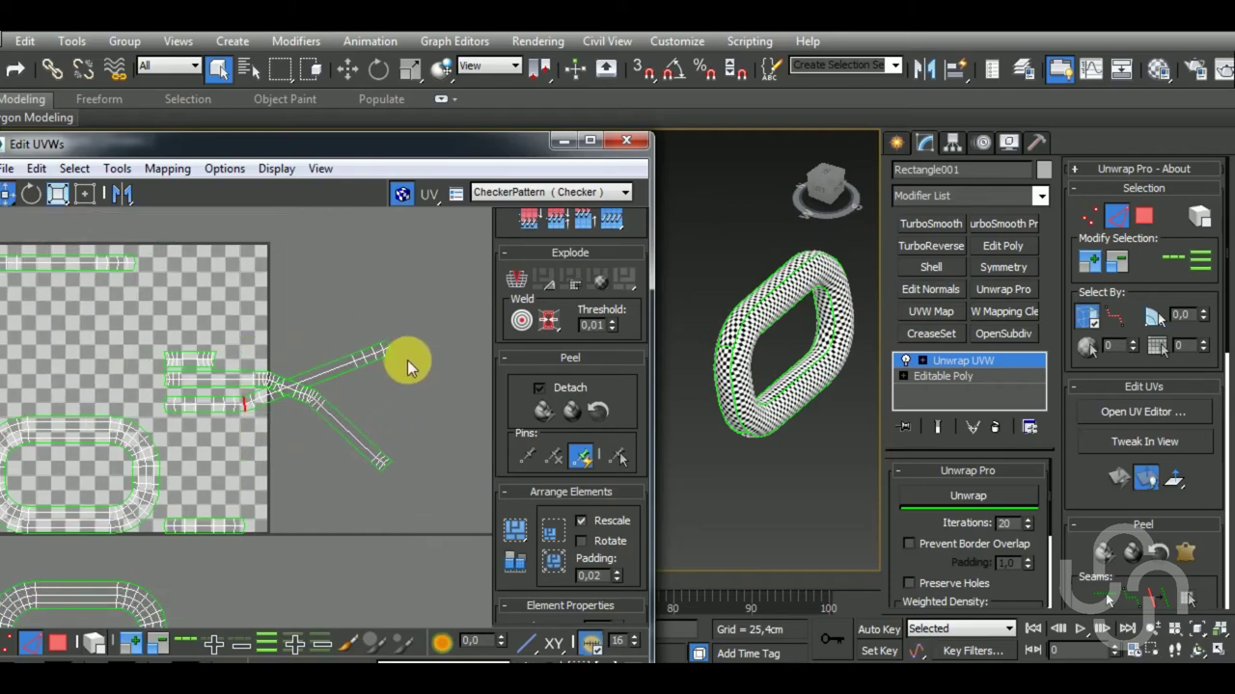
{"action": "key", "text": "shift+s"}
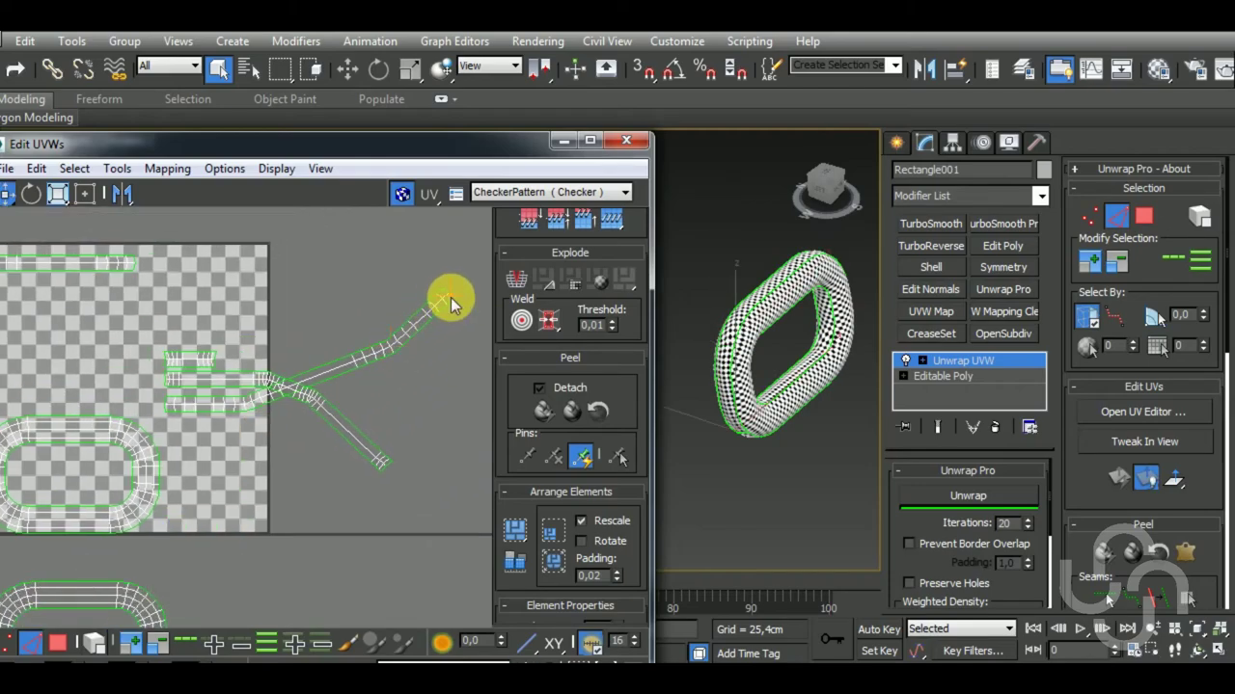
{"action": "key", "text": "shift+s"}
{"action": "scroll", "coordinate": [331, 357], "scroll_direction": "down", "scroll_amount": 2}
{"action": "scroll", "coordinate": [213, 358], "scroll_direction": "up", "scroll_amount": 3}
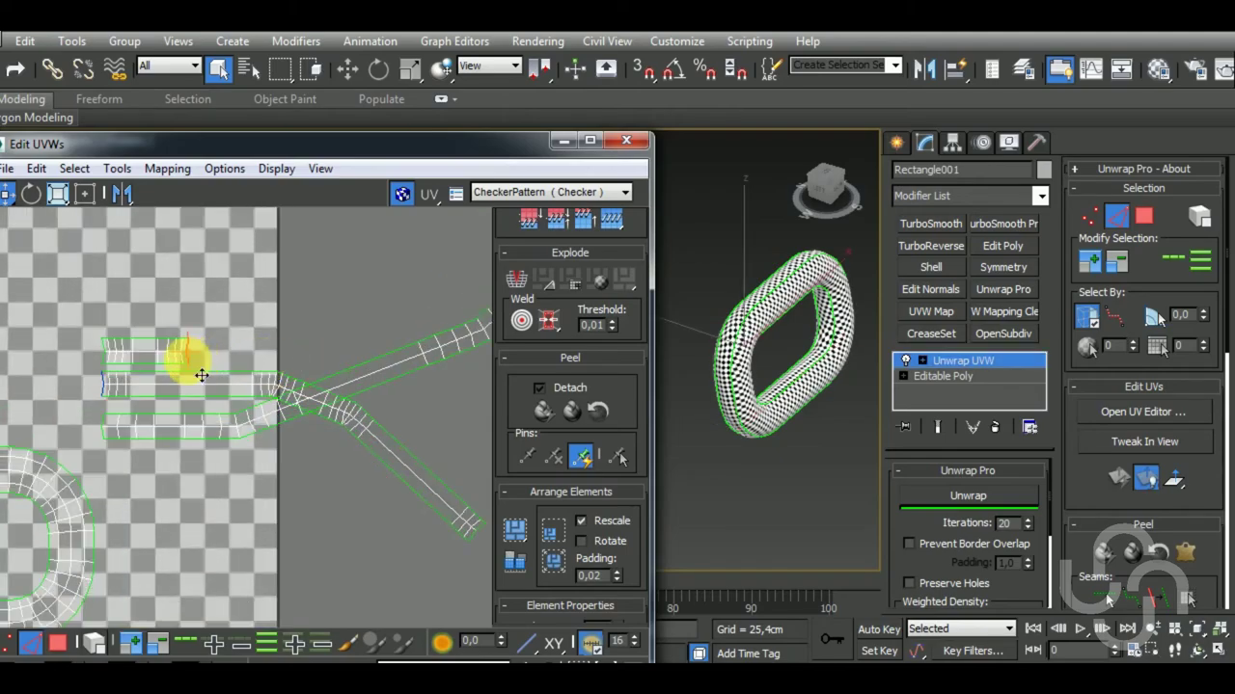
{"action": "key", "text": "shift+s"}
{"action": "scroll", "coordinate": [206, 352], "scroll_direction": "down", "scroll_amount": 3}
{"action": "scroll", "coordinate": [263, 329], "scroll_direction": "down", "scroll_amount": 3}
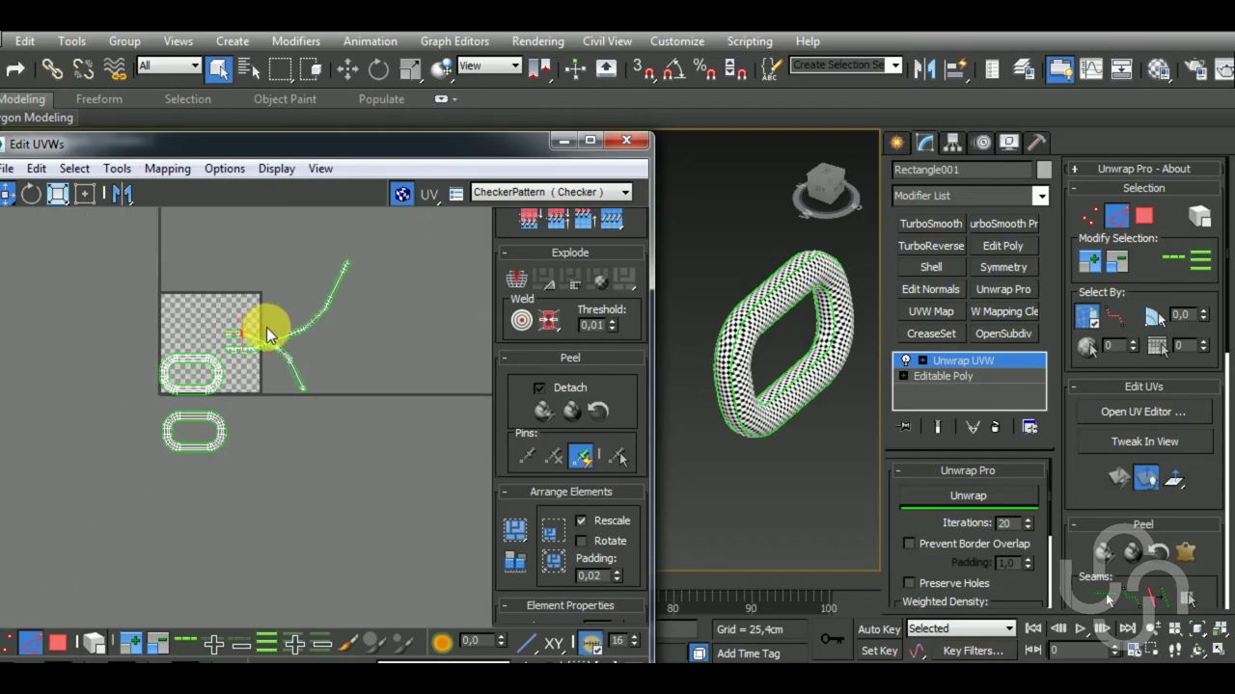
In element mode, unwrap the long stitched strip and straighten it into a line.
{"action": "left_click", "coordinate": [96, 641]}
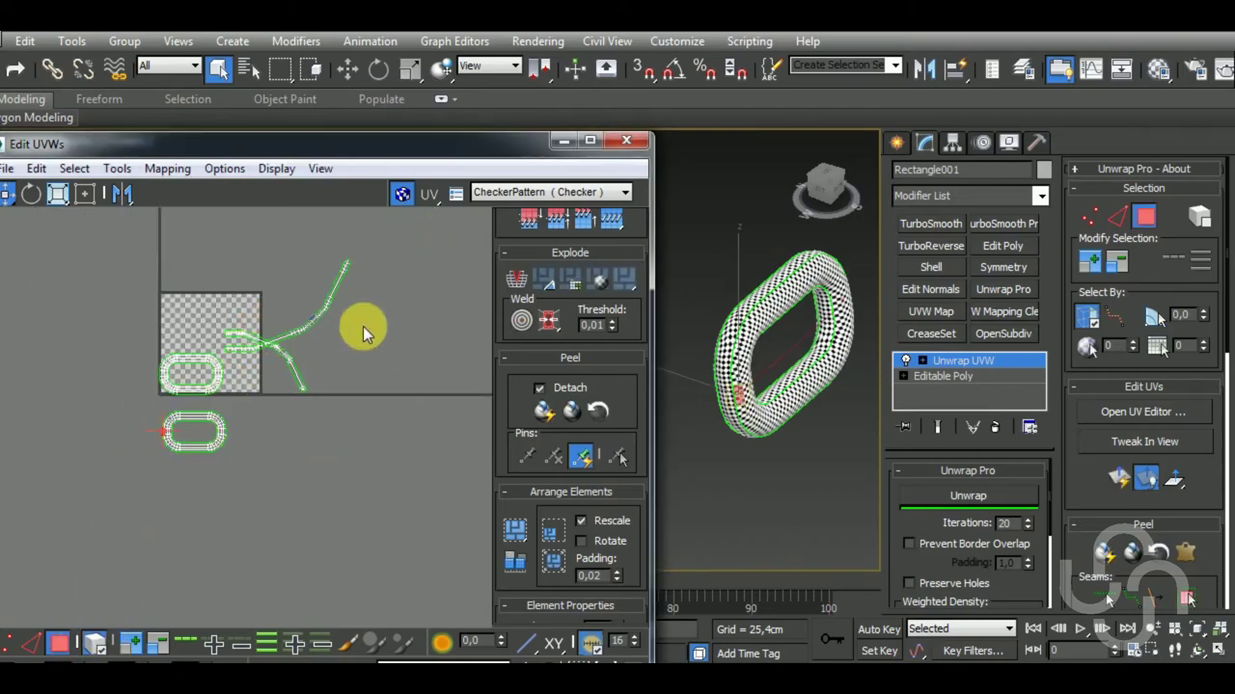
{"action": "left_click", "coordinate": [311, 324]}
{"action": "left_click", "coordinate": [968, 497]}
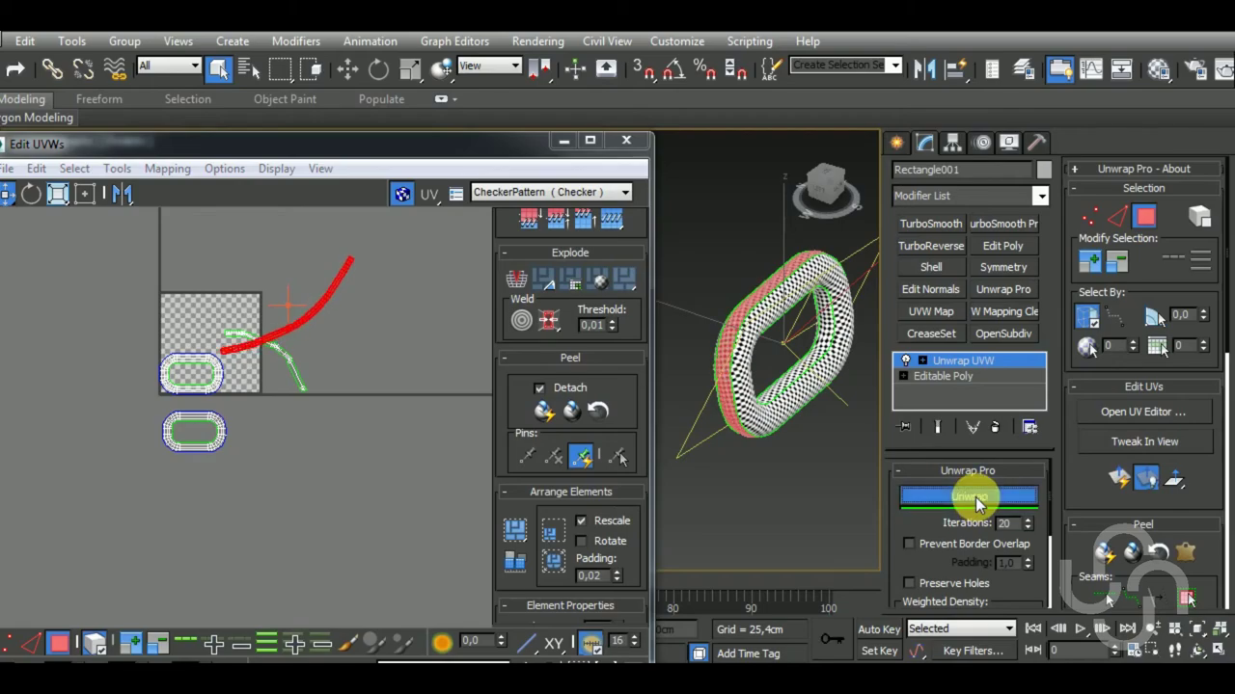
{"action": "scroll", "coordinate": [592, 537], "scroll_direction": "up", "scroll_amount": 3}
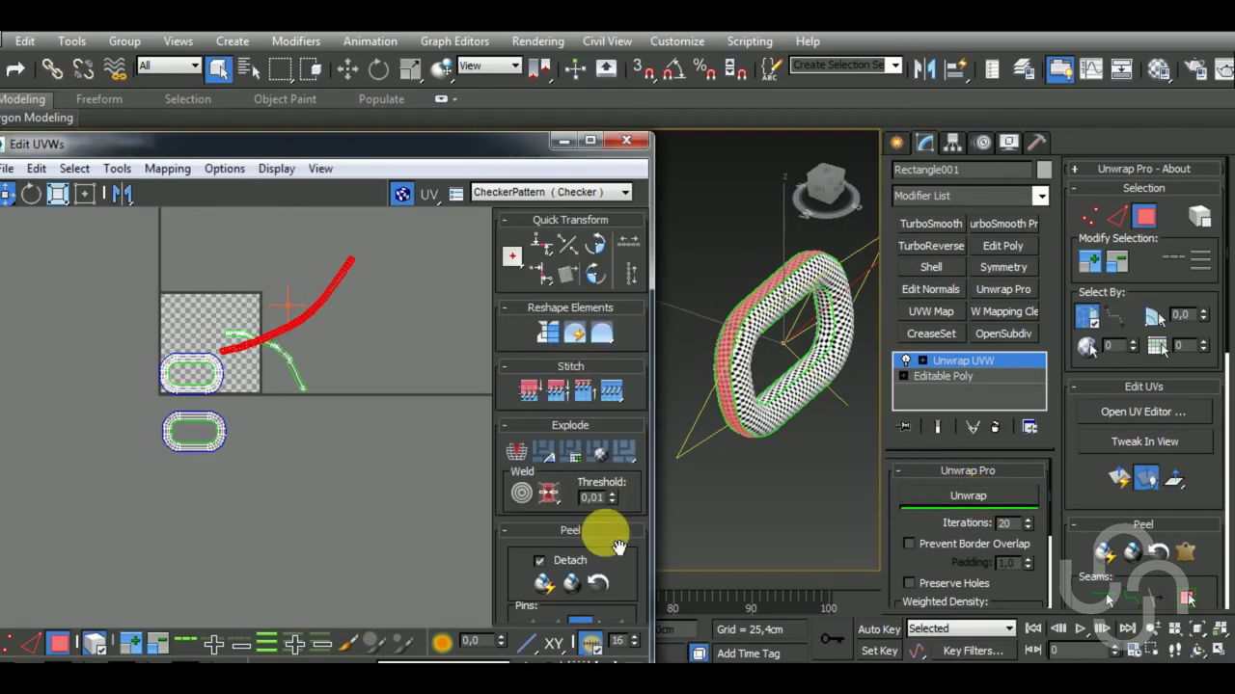
{"action": "left_click", "coordinate": [549, 332]}
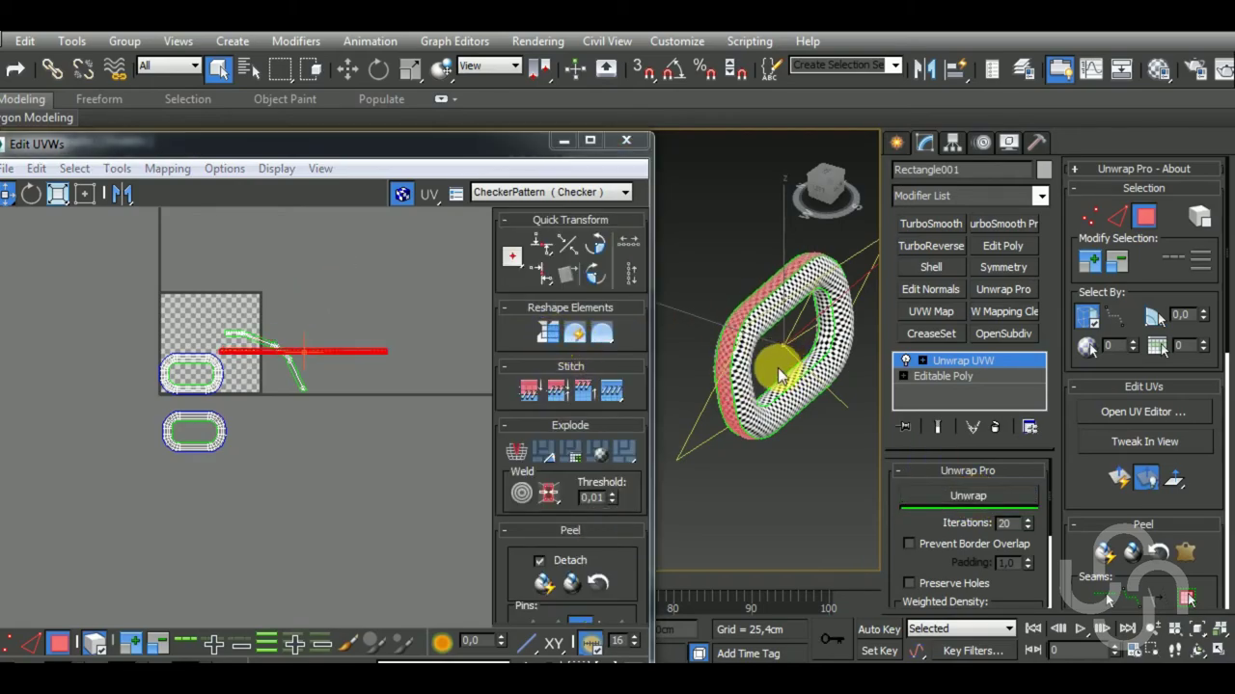
{"action": "middle_click_drag", "start_coordinate": [778, 368], "coordinate": [750, 372], "text": "alt"}
{"action": "scroll", "coordinate": [749, 372], "scroll_direction": "up", "scroll_amount": 3}
{"action": "scroll", "coordinate": [749, 372], "scroll_direction": "down", "scroll_amount": 3}
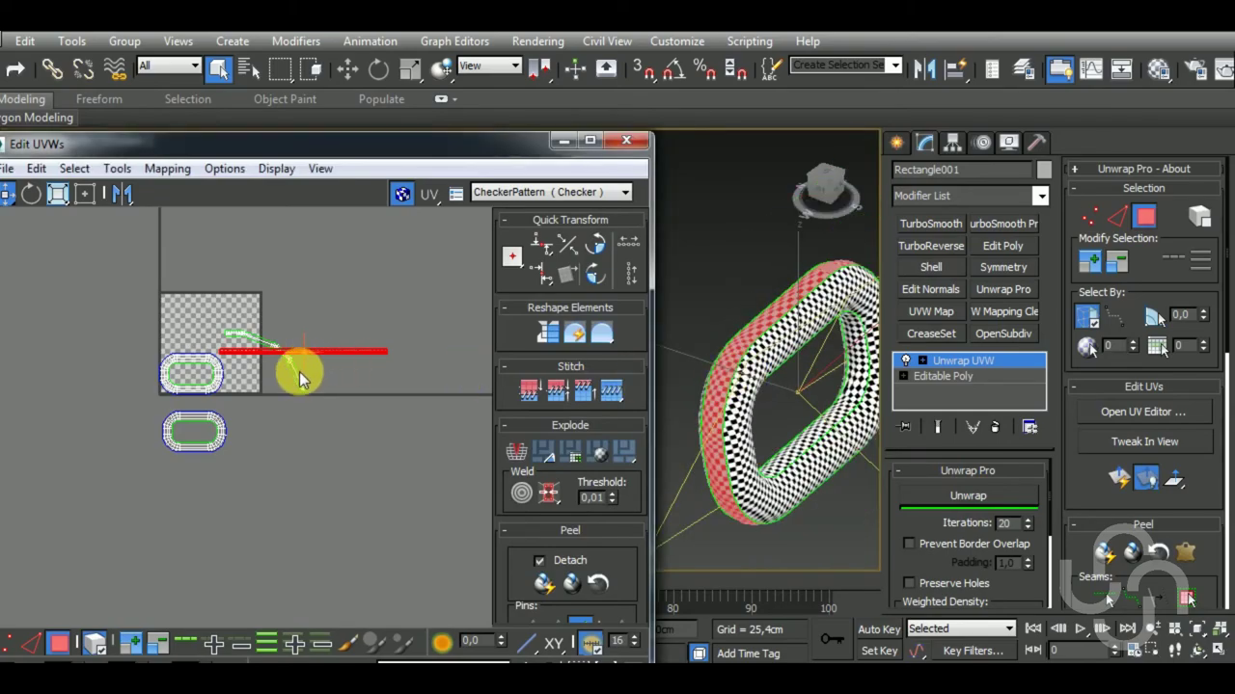
{"action": "left_click", "coordinate": [300, 376]}
Straighten and unwrap the remaining curved strip, then select all UV pieces.
{"action": "left_click", "coordinate": [302, 384]}
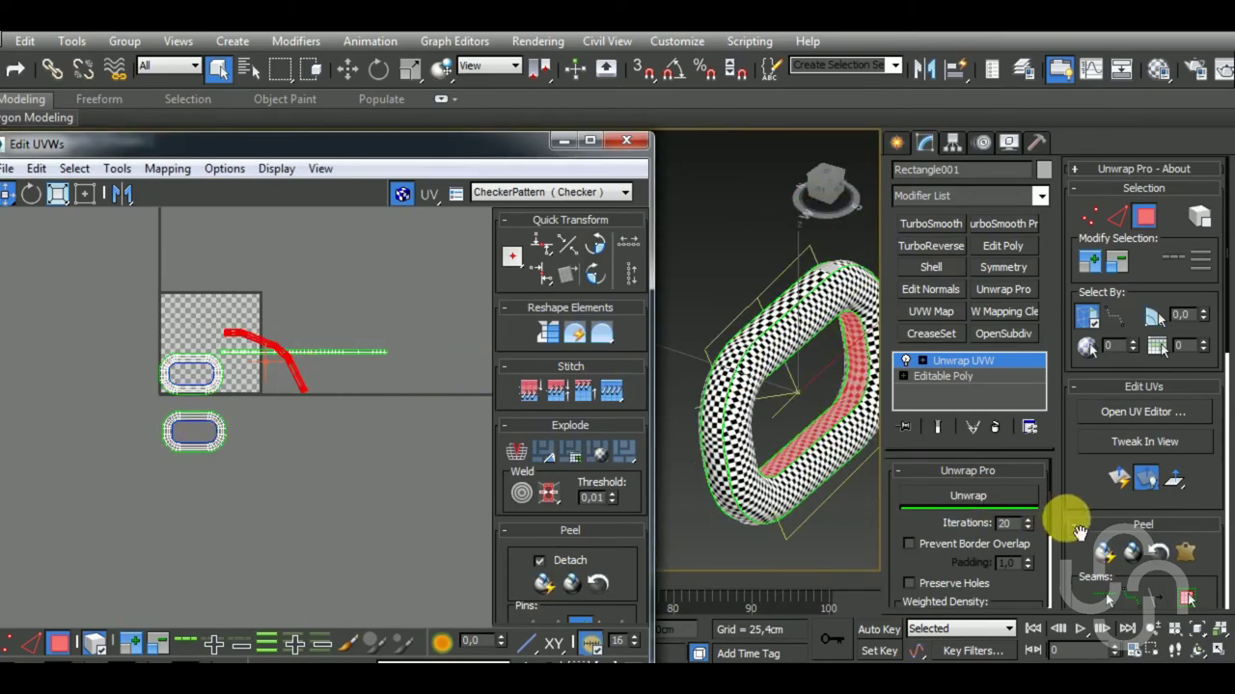
{"action": "left_click", "coordinate": [545, 331]}
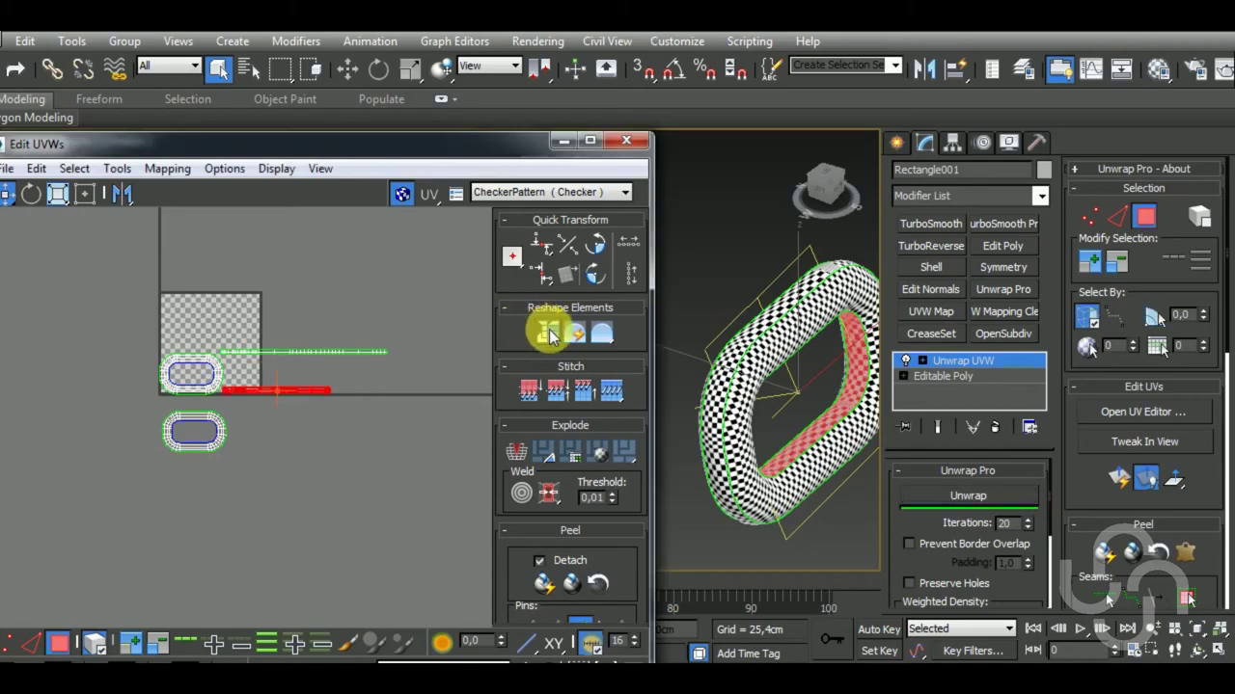
{"action": "mouse_move", "coordinate": [827, 435]}
{"action": "middle_mouse_down", "text": "alt"}
{"action": "mouse_move", "coordinate": [837, 492]}
{"action": "mouse_move", "coordinate": [804, 511]}
{"action": "middle_mouse_up", "text": "alt"}
{"action": "scroll", "coordinate": [785, 408], "scroll_direction": "up", "scroll_amount": 2}
{"action": "left_click", "coordinate": [964, 487]}
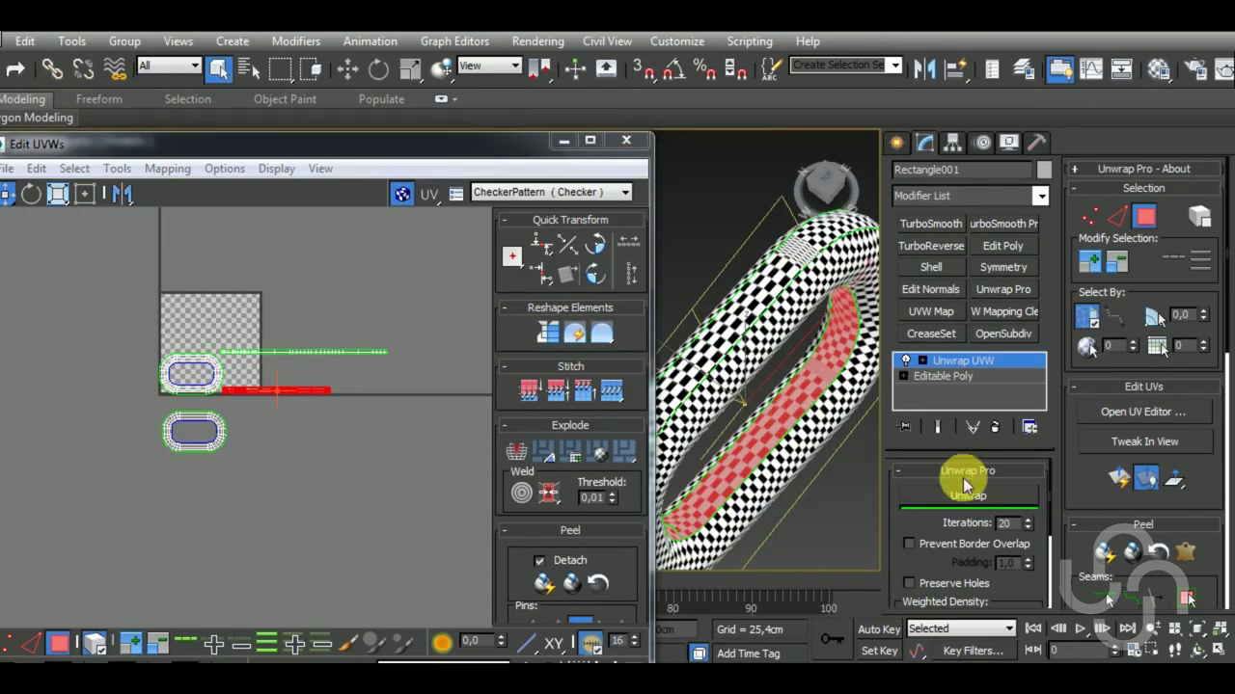
{"action": "middle_click_drag", "start_coordinate": [441, 454], "coordinate": [390, 402]}
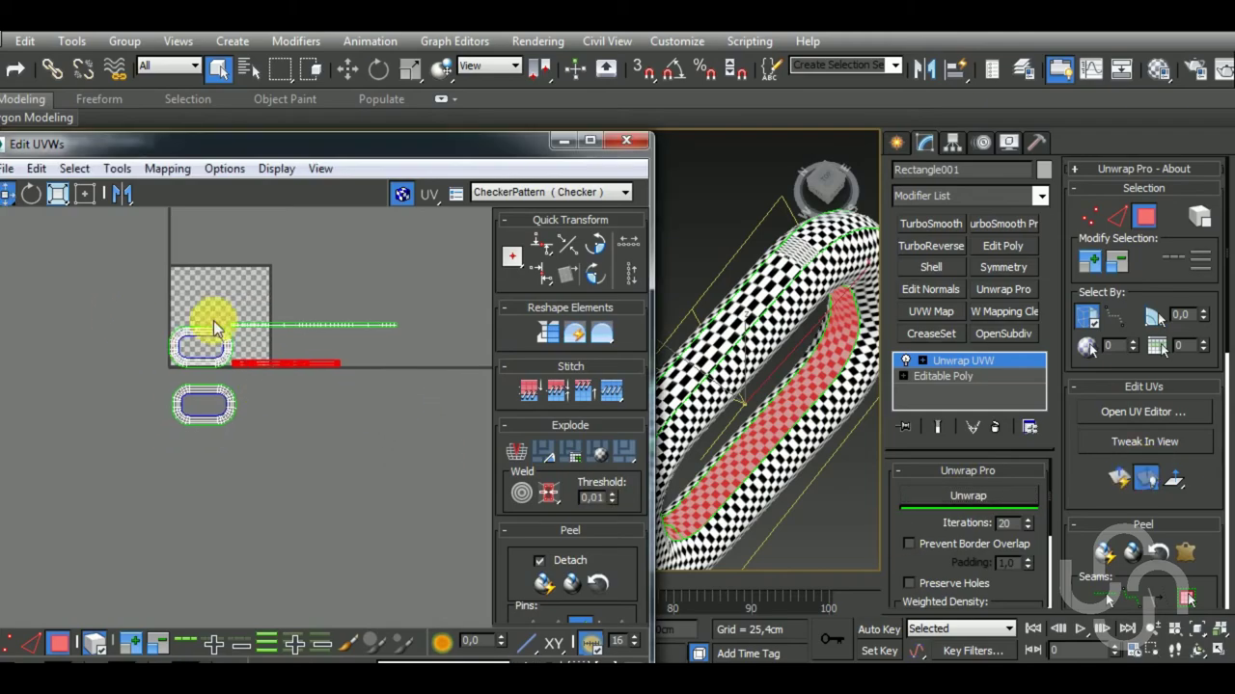
{"action": "key", "text": "ctrl+a"}
{"action": "scroll", "coordinate": [578, 554], "scroll_direction": "down", "scroll_amount": 3}
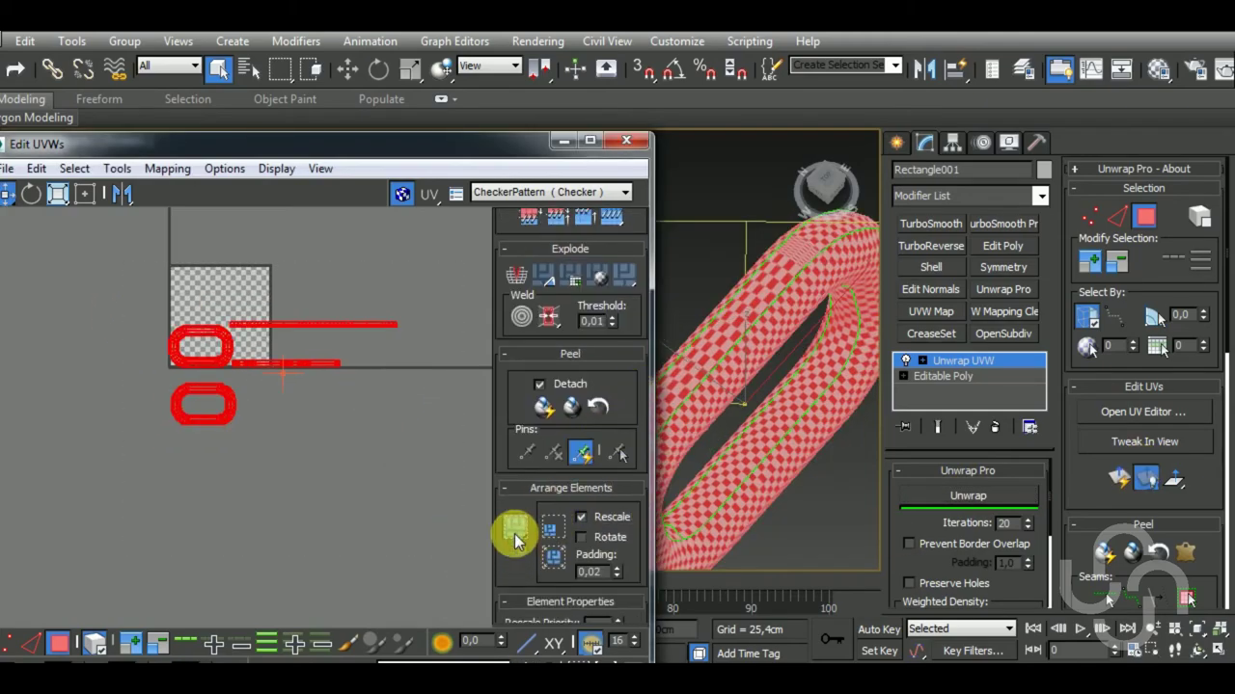
Pack all ring pieces into the texture square and move the lower oval beside the other.
{"action": "left_click", "coordinate": [514, 532]}
{"action": "scroll", "coordinate": [205, 326], "scroll_direction": "up", "scroll_amount": 4}
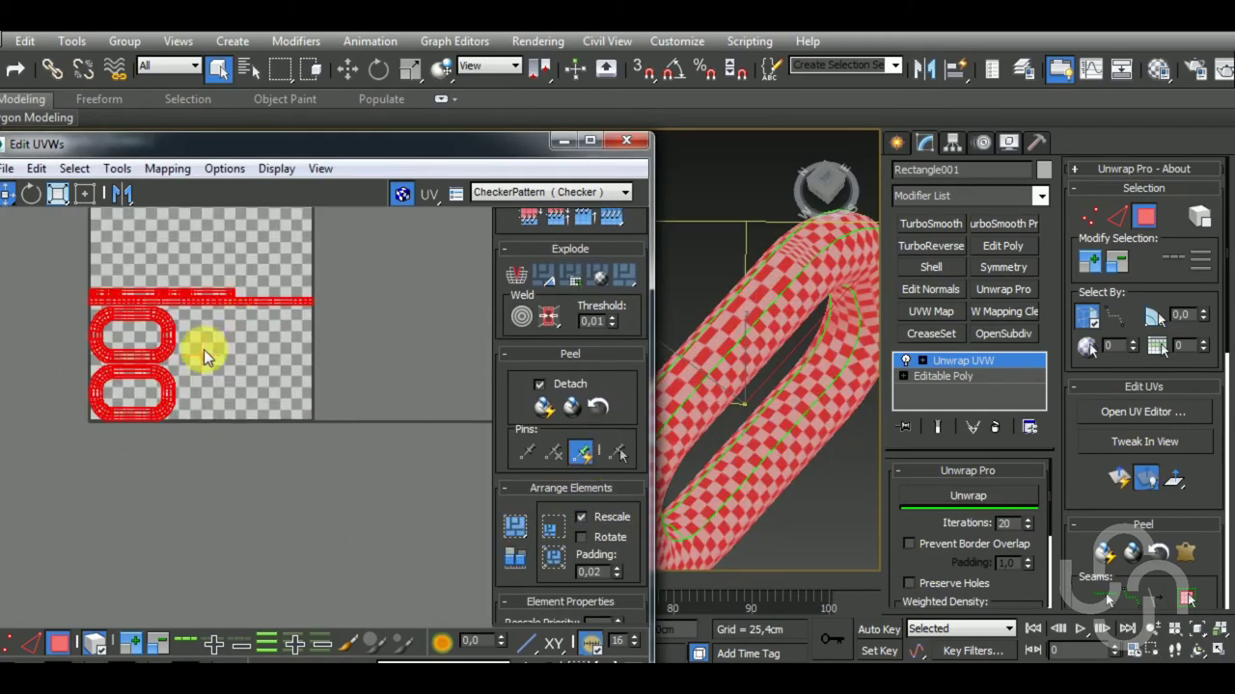
{"action": "left_click", "coordinate": [193, 445]}
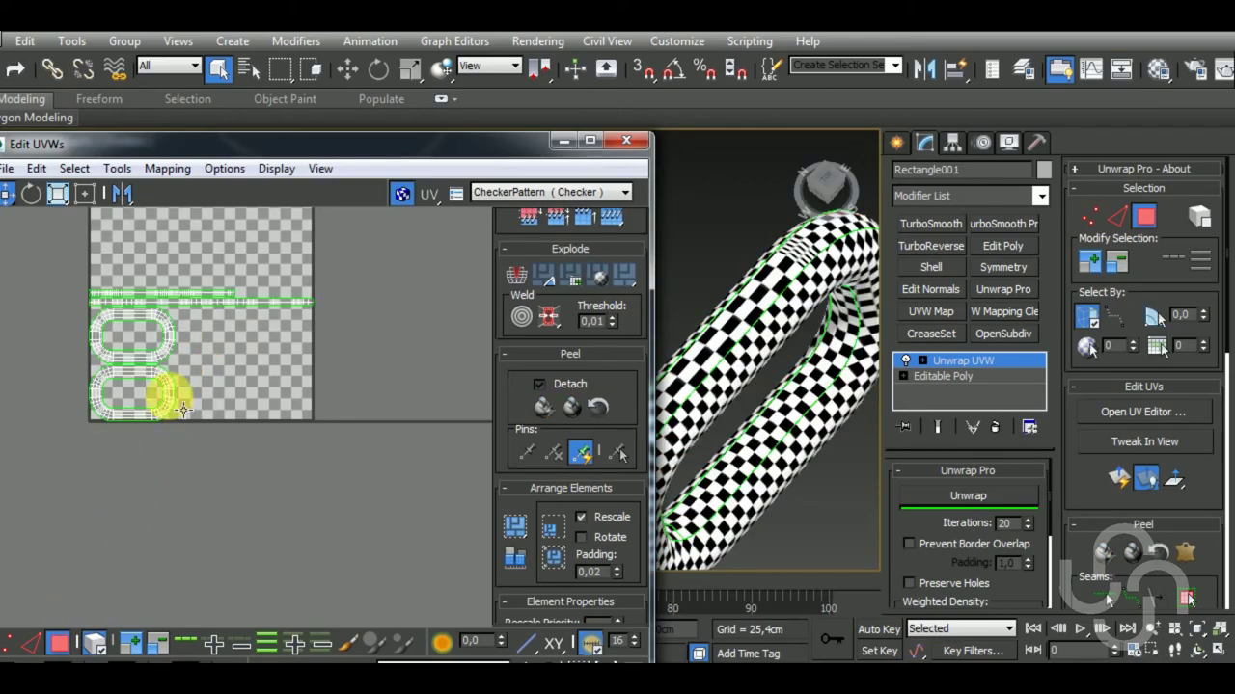
{"action": "left_click_drag", "start_coordinate": [161, 391], "coordinate": [276, 354]}
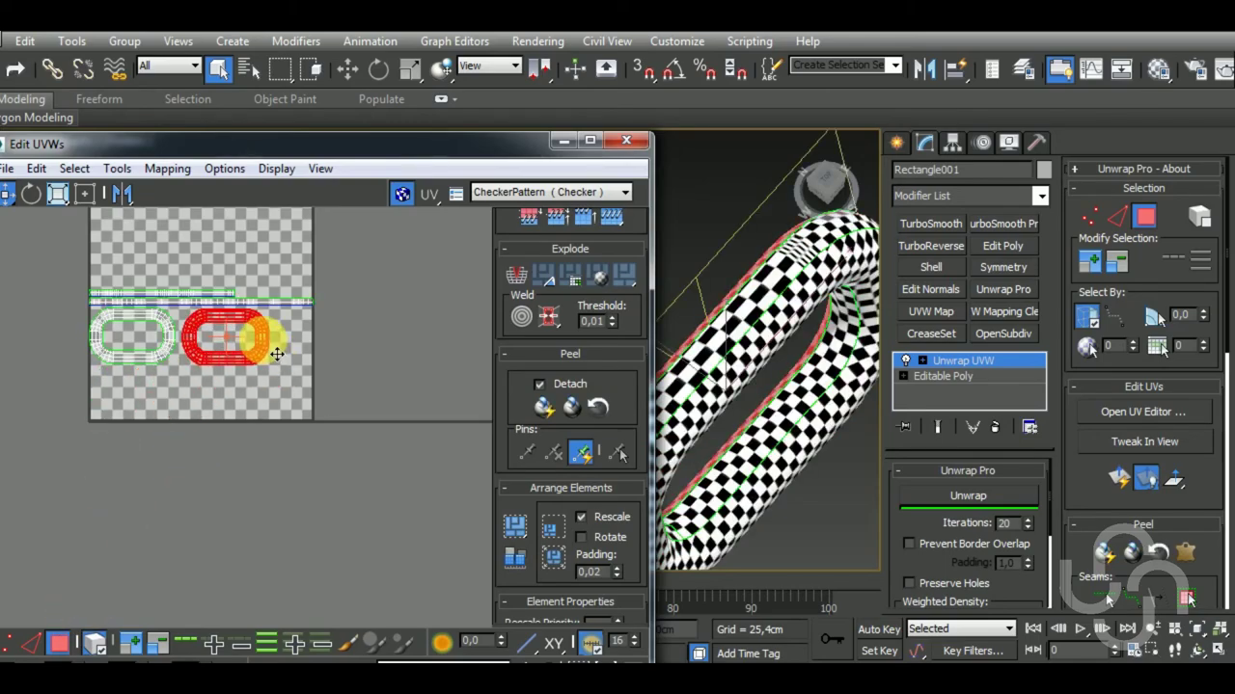
Select all ring UV pieces and scale them down into a small central cluster.
{"action": "left_click_drag", "start_coordinate": [77, 268], "coordinate": [390, 444]}
{"action": "left_click", "coordinate": [72, 196]}
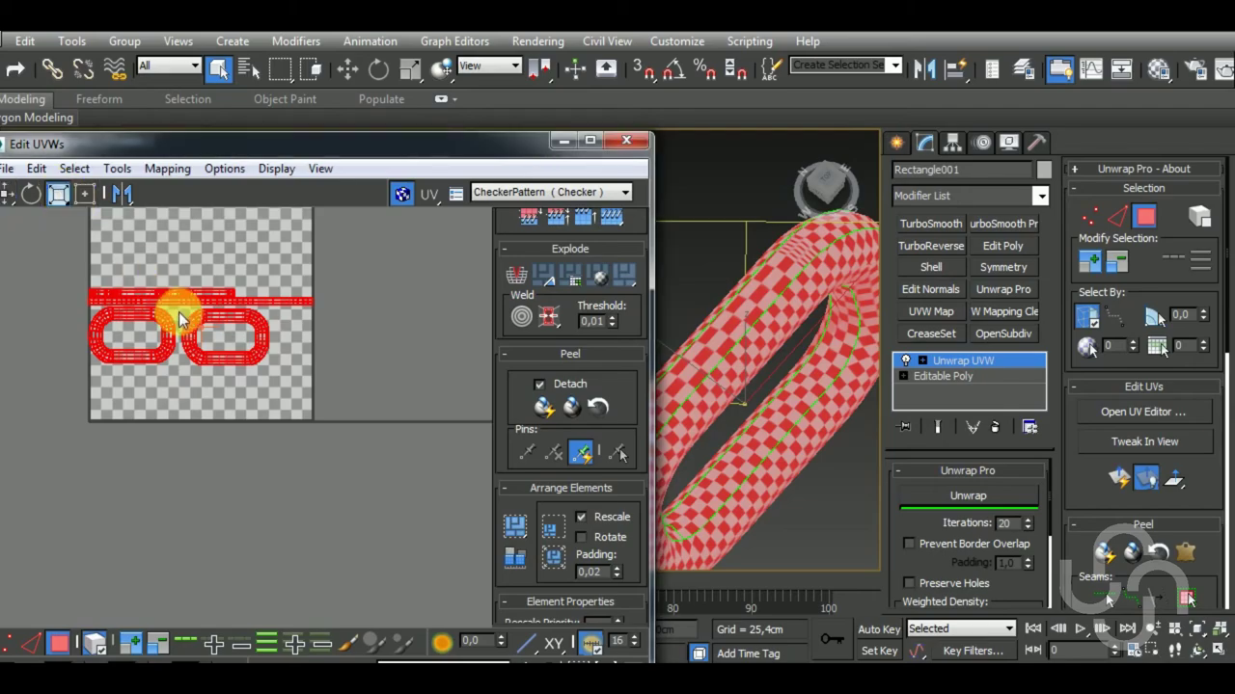
{"action": "left_click_drag", "start_coordinate": [174, 290], "coordinate": [263, 472]}
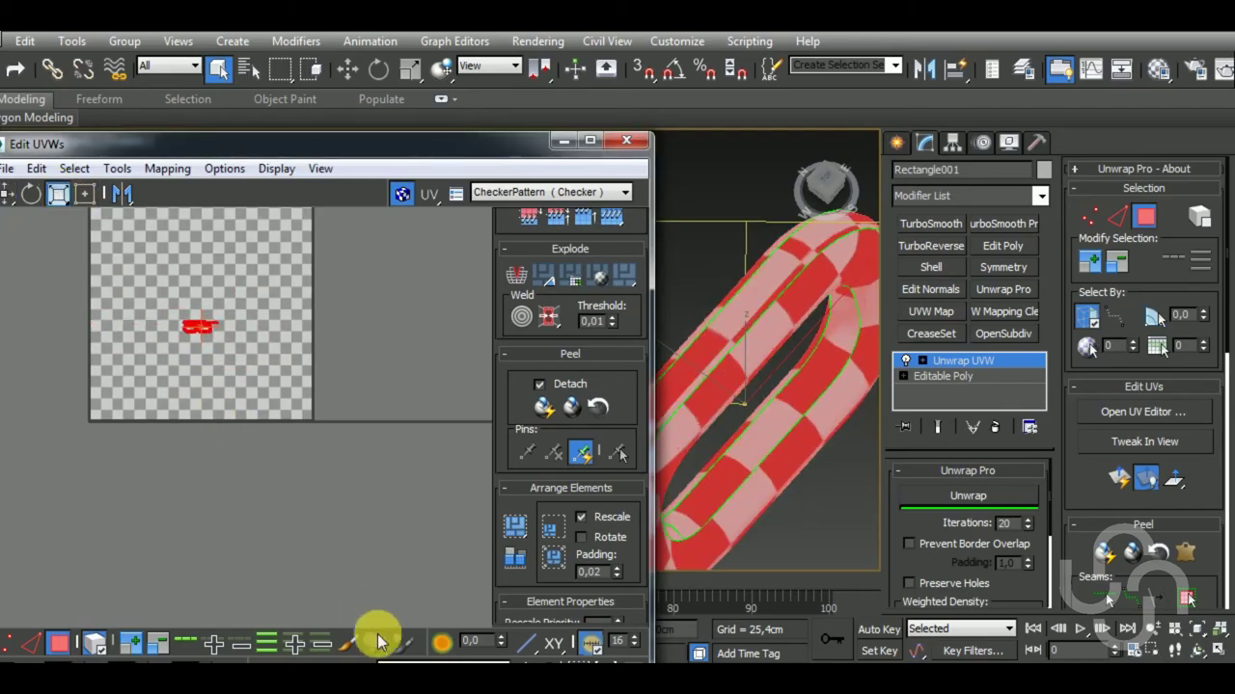
Move the UV editor window up, exit face mode, and close Edit UVWs.
{"action": "left_click_drag", "start_coordinate": [373, 151], "coordinate": [379, 20]}
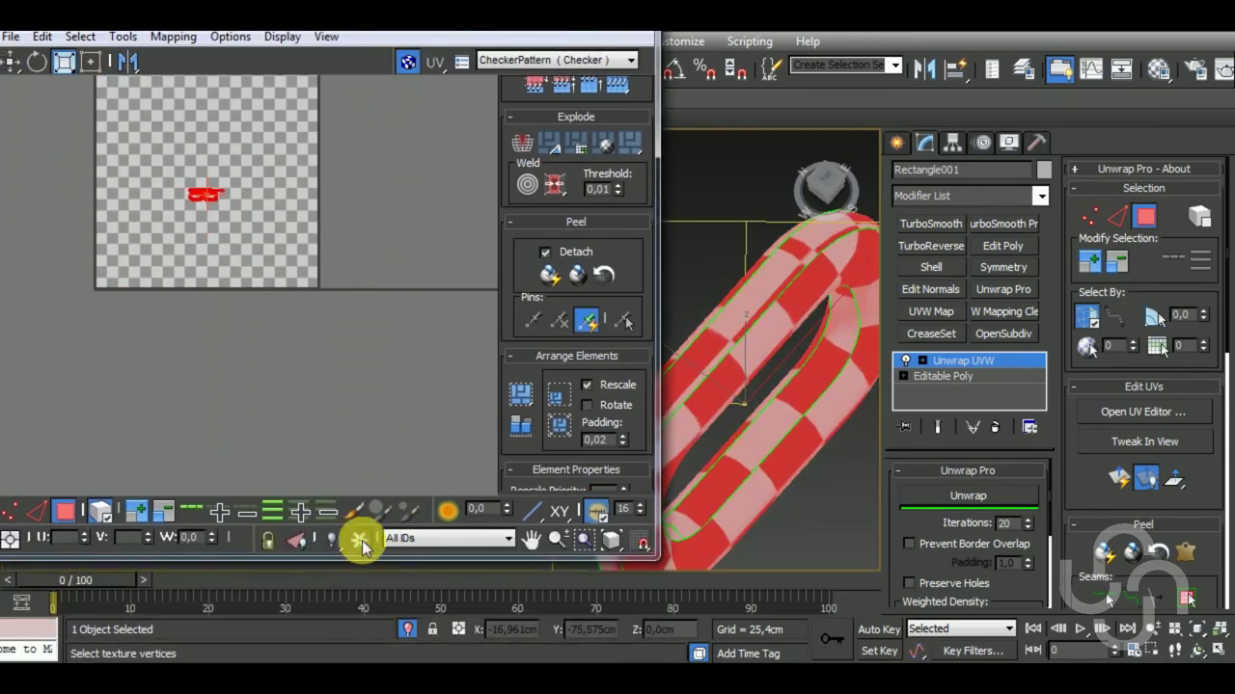
{"action": "mouse_move", "coordinate": [733, 521]}
{"action": "middle_mouse_down", "text": "alt"}
{"action": "mouse_move", "coordinate": [811, 454]}
{"action": "mouse_move", "coordinate": [750, 425]}
{"action": "middle_mouse_up", "text": "alt"}
{"action": "scroll", "coordinate": [810, 454], "scroll_direction": "up", "scroll_amount": 3}
{"action": "scroll", "coordinate": [750, 424], "scroll_direction": "up", "scroll_amount": 5}
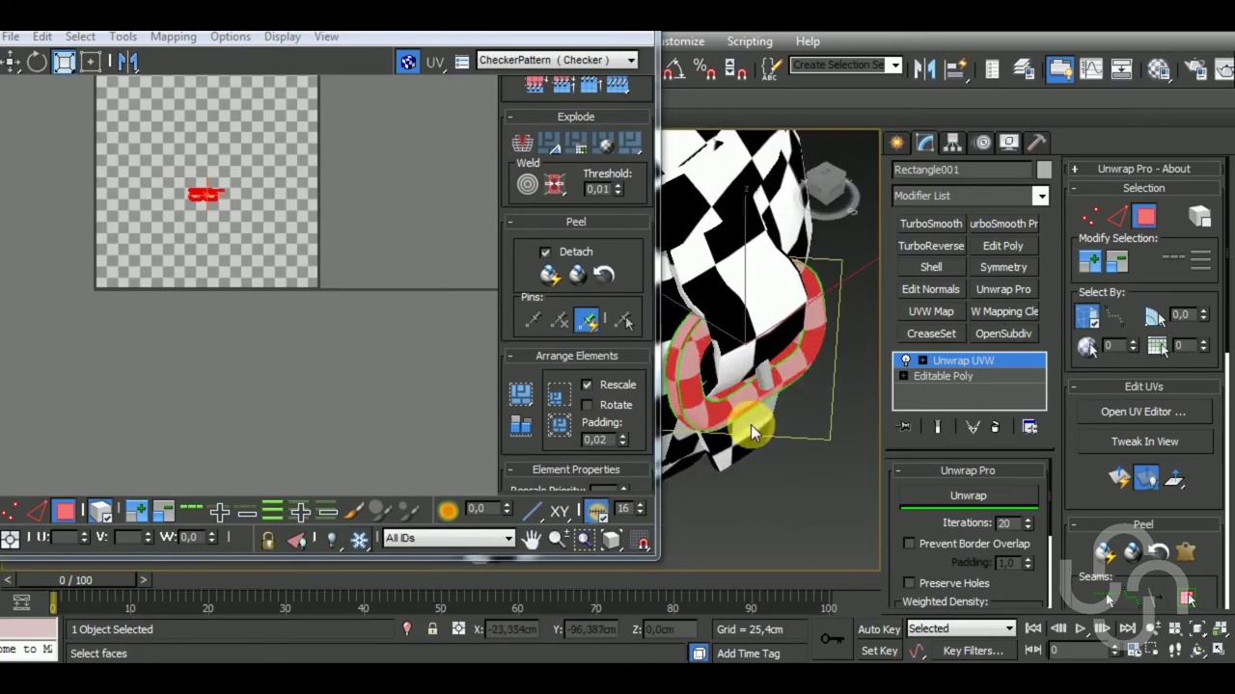
{"action": "scroll", "coordinate": [750, 425], "scroll_direction": "down", "scroll_amount": 5}
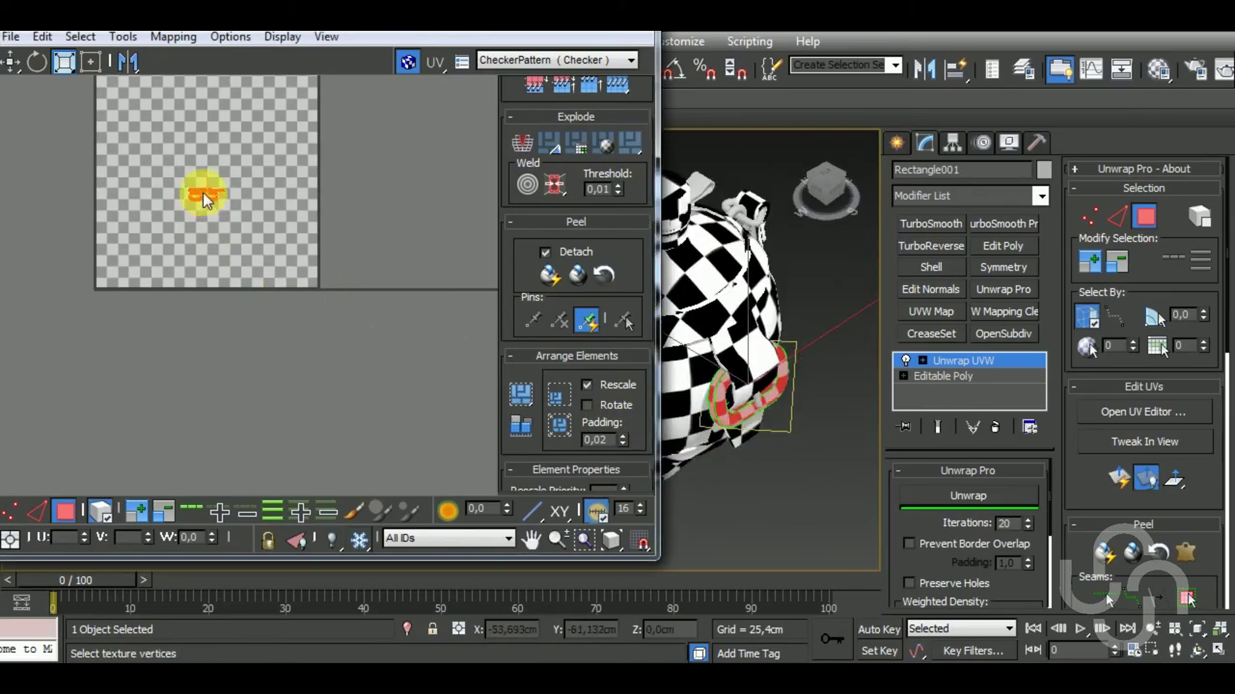
{"action": "left_click", "coordinate": [63, 511]}
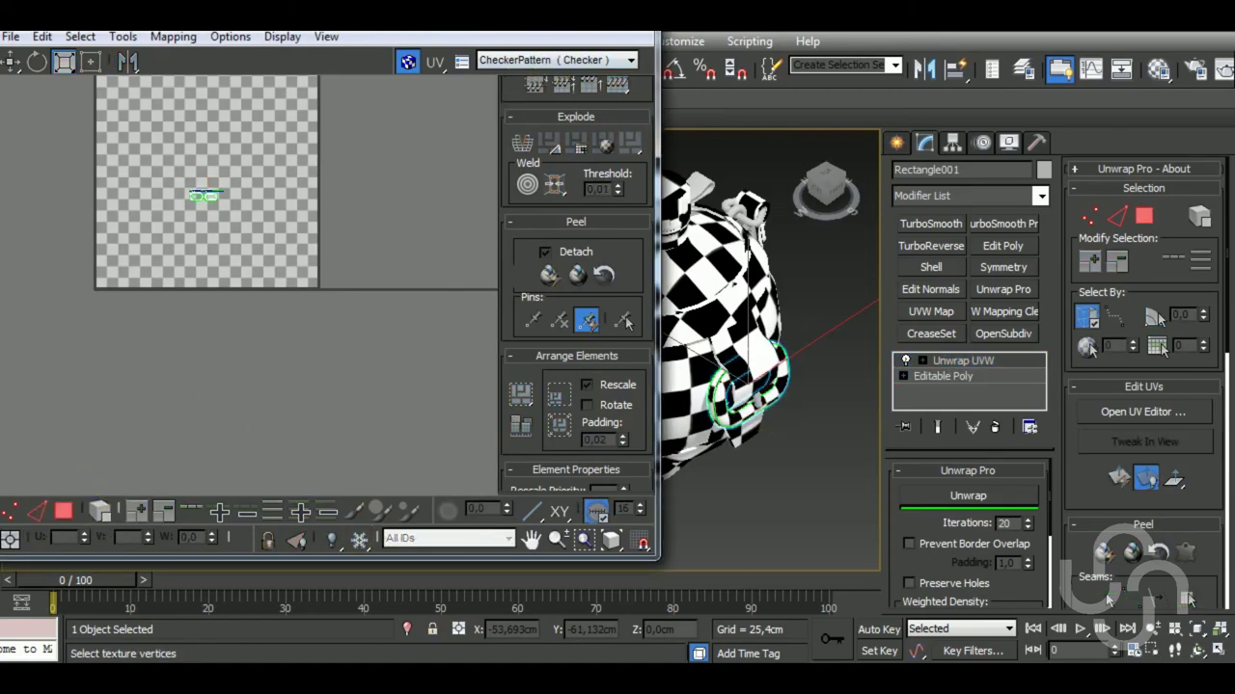
{"action": "left_click", "coordinate": [683, 171]}
{"action": "middle_click_drag", "start_coordinate": [771, 460], "coordinate": [652, 232], "text": "alt"}
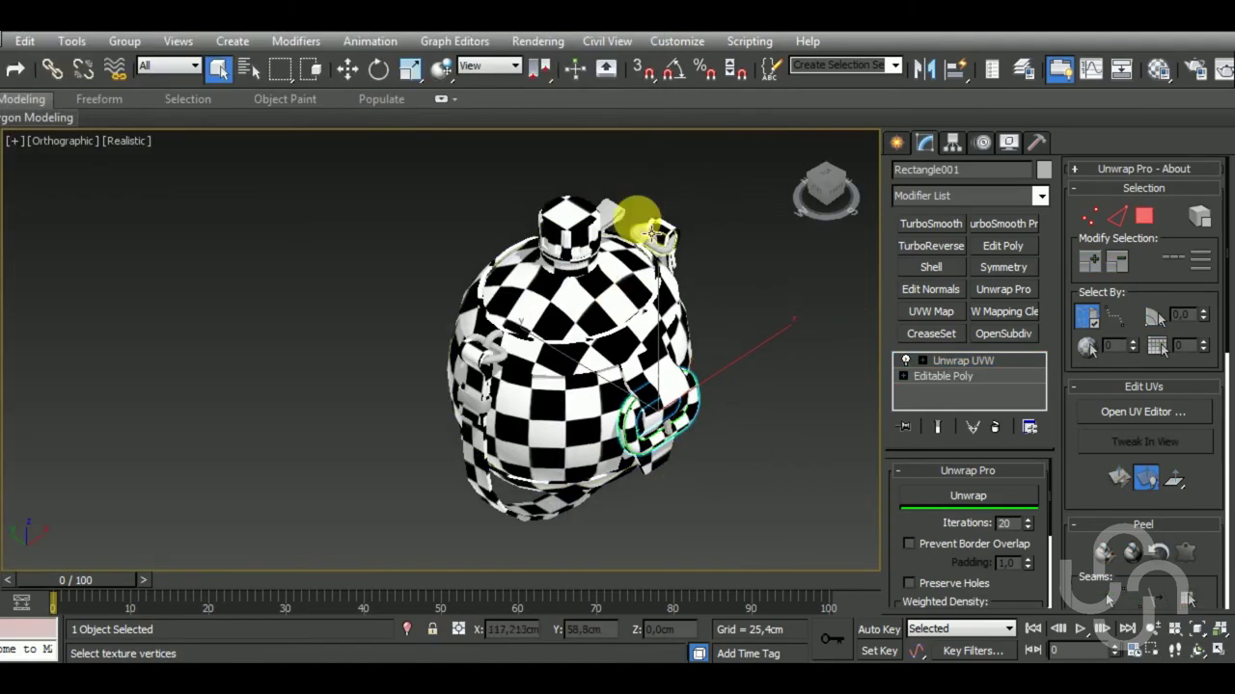
Select the folded clip Line004, isolate it, and add an Unwrap UVW modifier.
{"action": "left_click", "coordinate": [622, 222]}
{"action": "middle_click_drag", "start_coordinate": [791, 439], "coordinate": [609, 467], "text": "alt"}
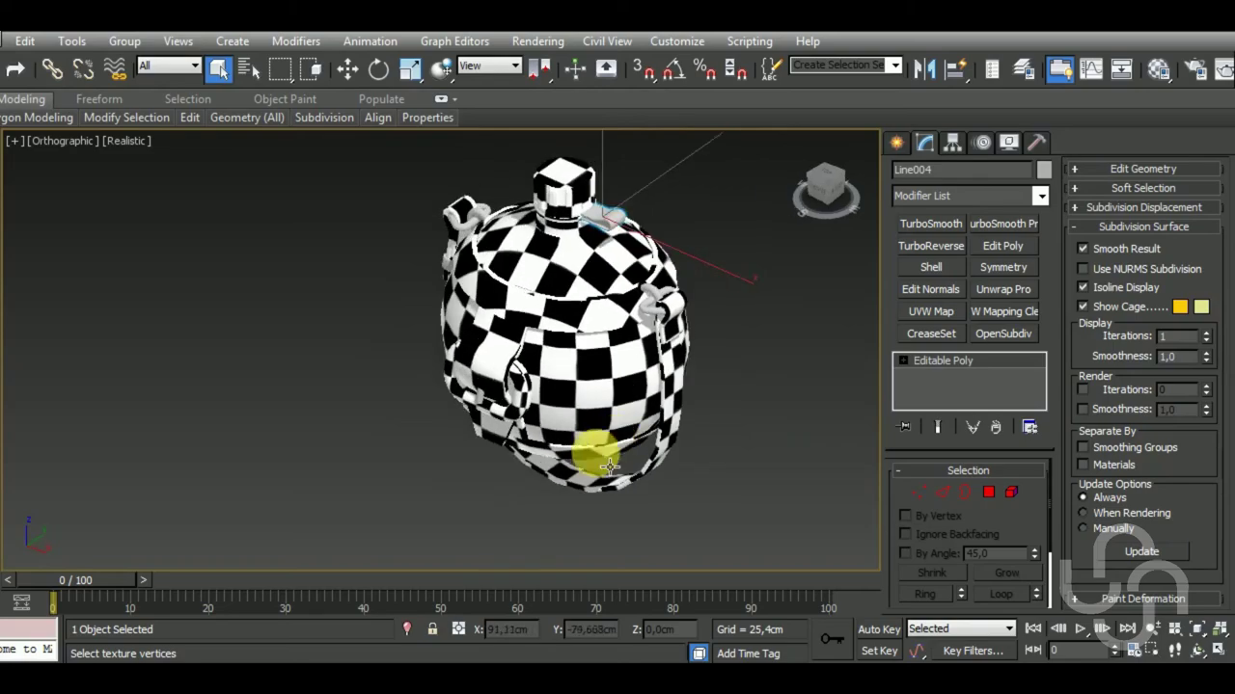
{"action": "left_click", "coordinate": [406, 630]}
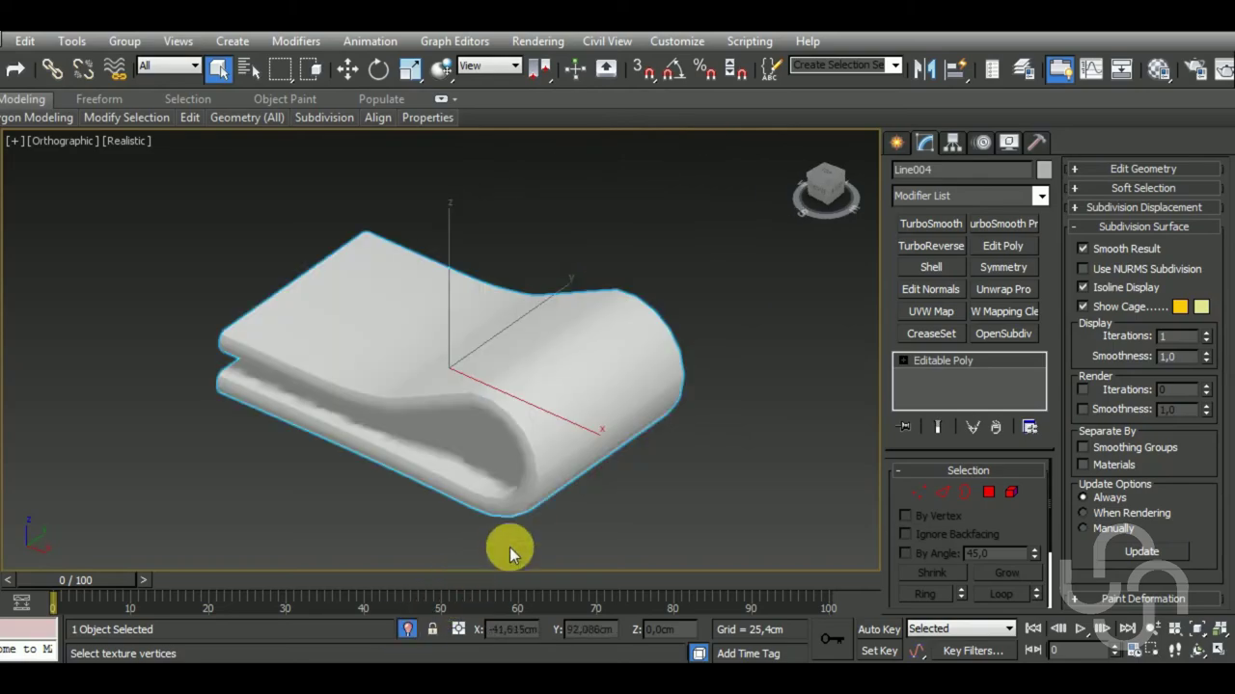
{"action": "left_click", "coordinate": [1006, 286]}
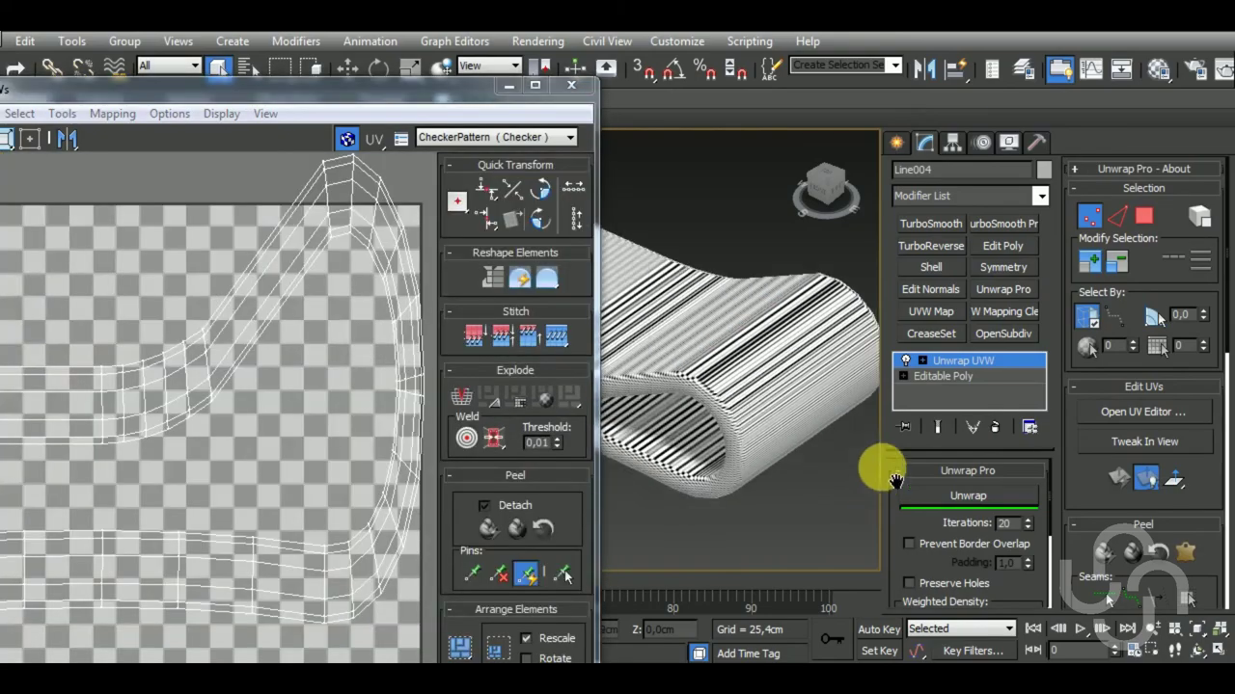
In the UV editor, marquee-select all of the tube's faces in Face mode and open the Mapping menu.
{"action": "left_click", "coordinate": [395, 93]}
{"action": "left_click_drag", "start_coordinate": [389, 91], "coordinate": [473, 98]}
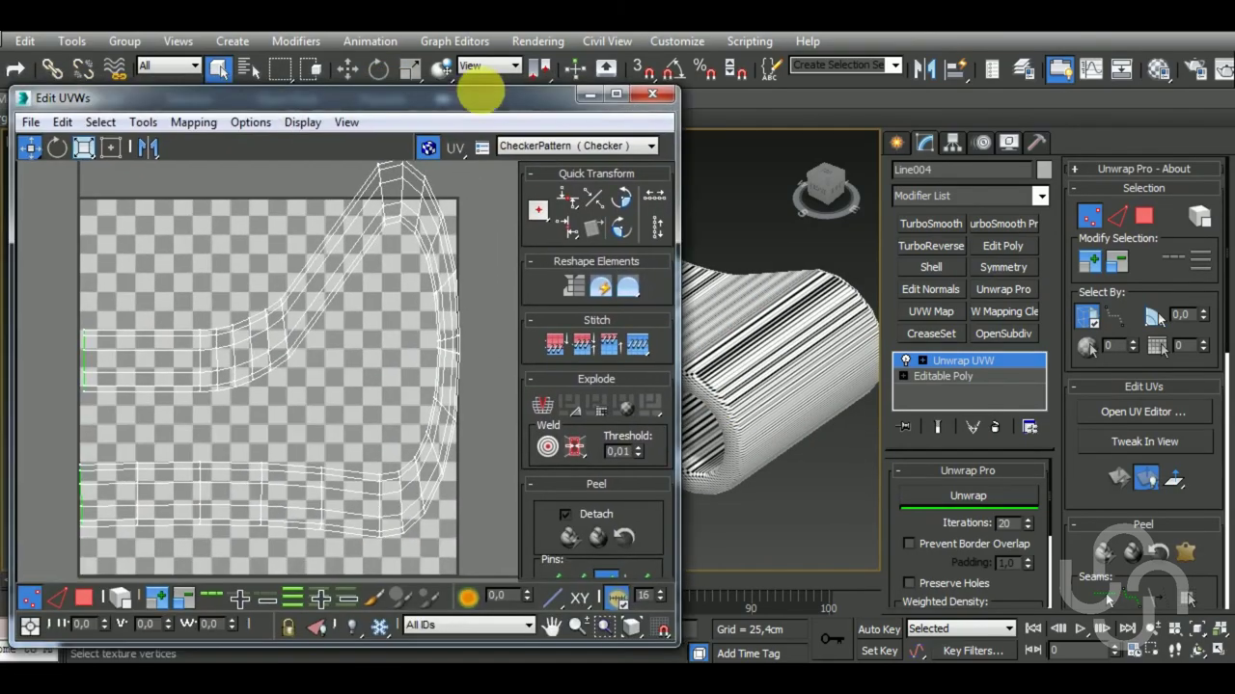
{"action": "scroll", "coordinate": [271, 521], "scroll_direction": "down", "scroll_amount": 4}
{"action": "left_click", "coordinate": [85, 598]}
{"action": "left_click_drag", "start_coordinate": [144, 275], "coordinate": [253, 276]}
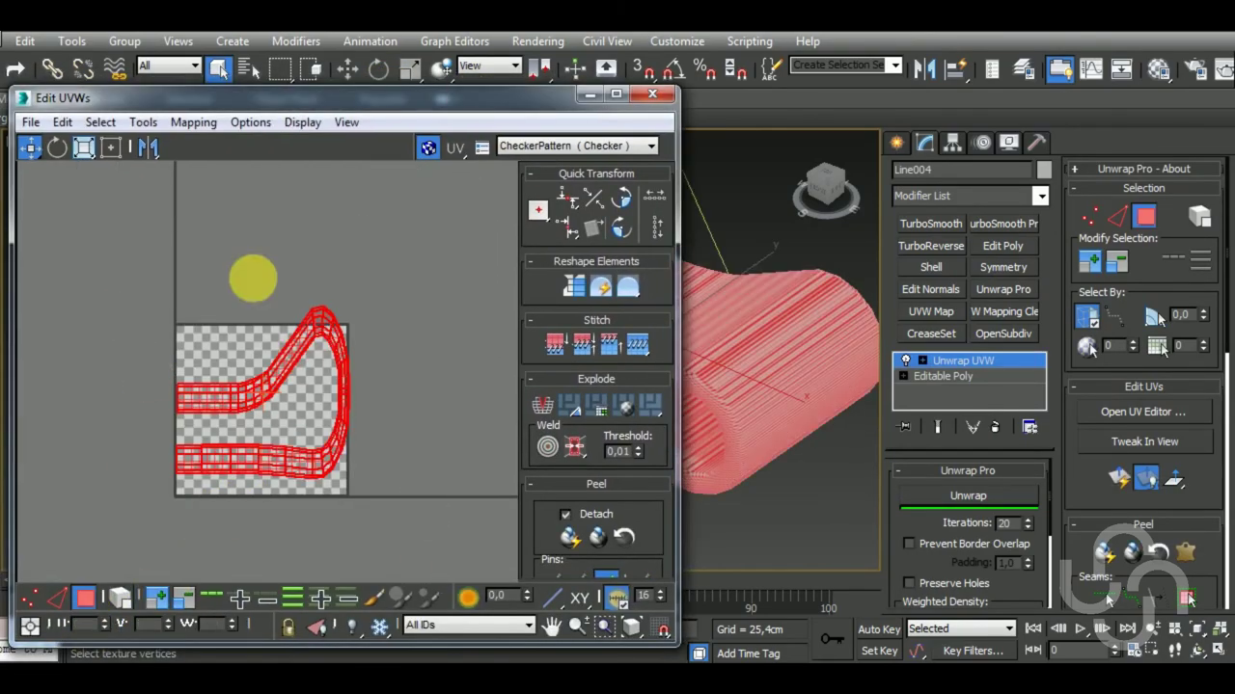
{"action": "left_click", "coordinate": [193, 121]}
Apply Normal Mapping to the selected faces using No Top Mapping.
{"action": "left_click", "coordinate": [220, 174]}
{"action": "left_click", "coordinate": [104, 48]}
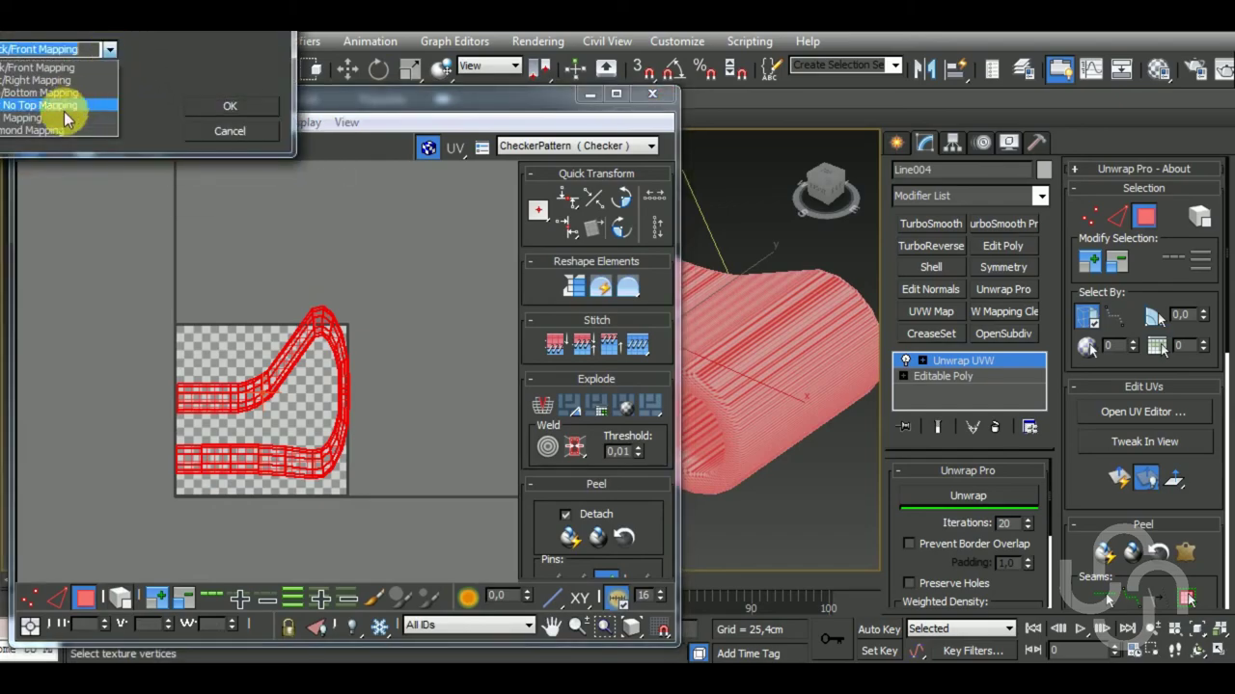
{"action": "left_click", "coordinate": [55, 99]}
{"action": "left_click", "coordinate": [215, 106]}
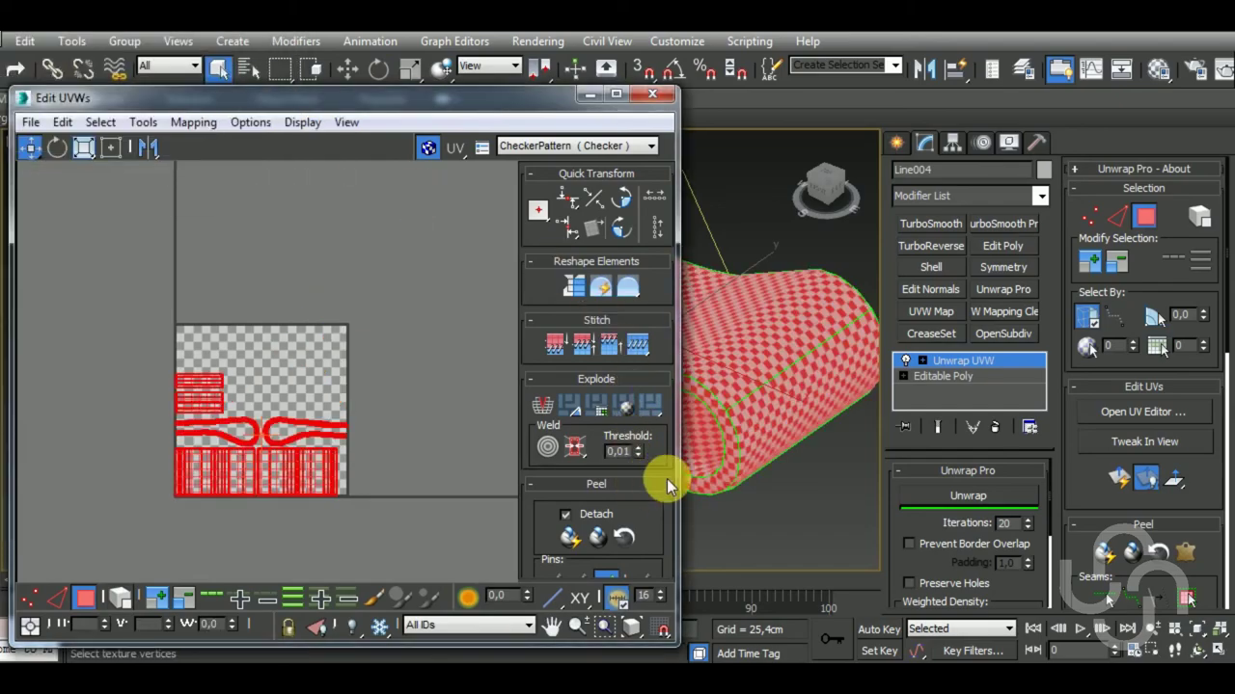
Pack the remapped UV islands into the tile and clear the selection.
{"action": "scroll", "coordinate": [626, 443], "scroll_direction": "down", "scroll_amount": 5}
{"action": "left_click", "coordinate": [540, 387]}
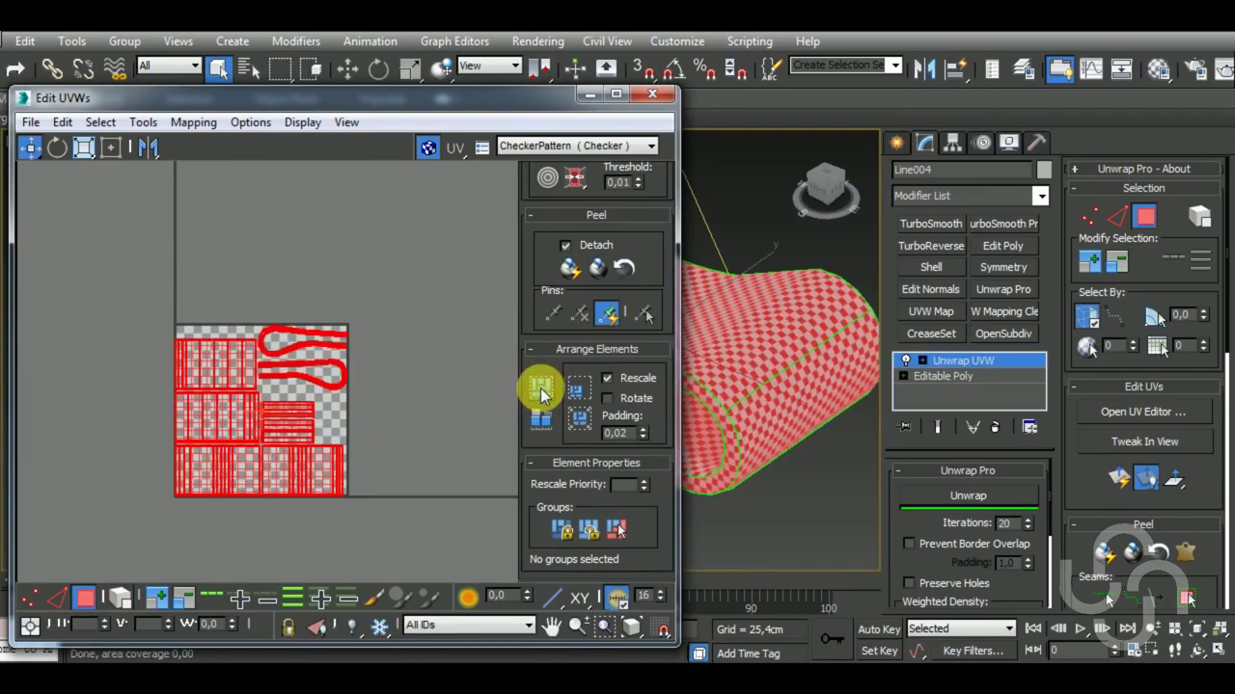
{"action": "left_click", "coordinate": [265, 532]}
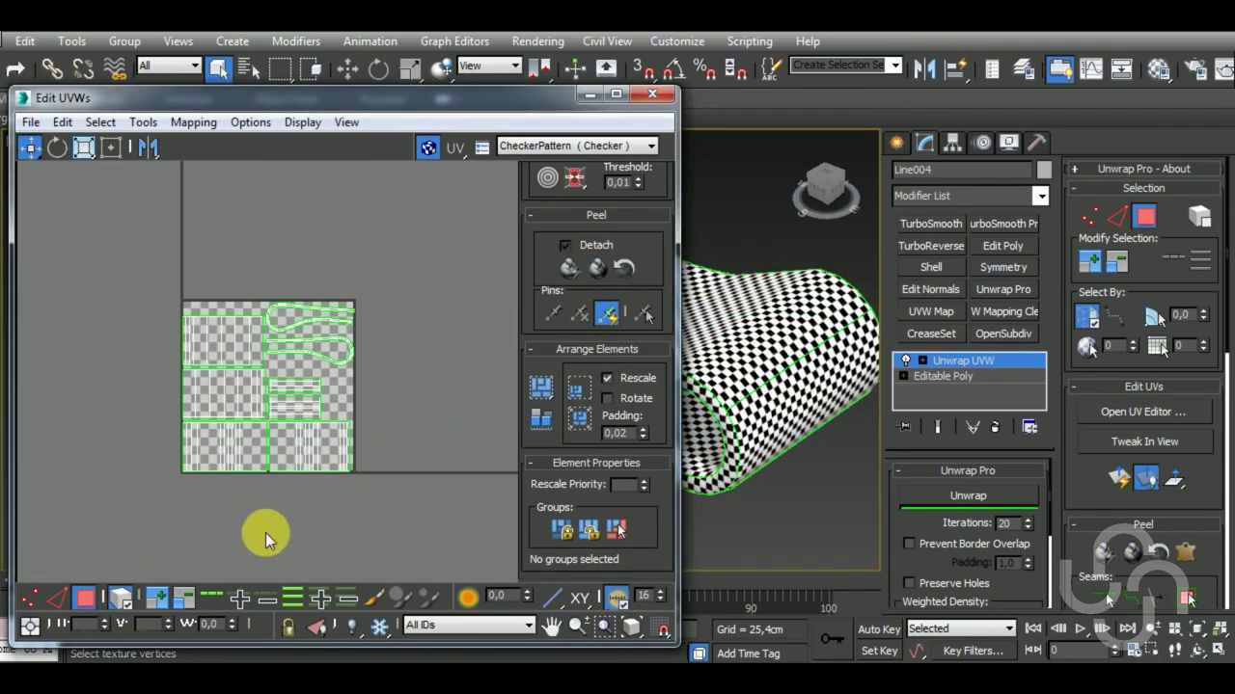
{"action": "mouse_move", "coordinate": [730, 455]}
{"action": "middle_mouse_down", "text": "alt"}
{"action": "mouse_move", "coordinate": [818, 394]}
{"action": "mouse_move", "coordinate": [854, 339]}
{"action": "mouse_move", "coordinate": [853, 290]}
{"action": "mouse_move", "coordinate": [874, 366]}
{"action": "middle_mouse_up", "text": "alt"}
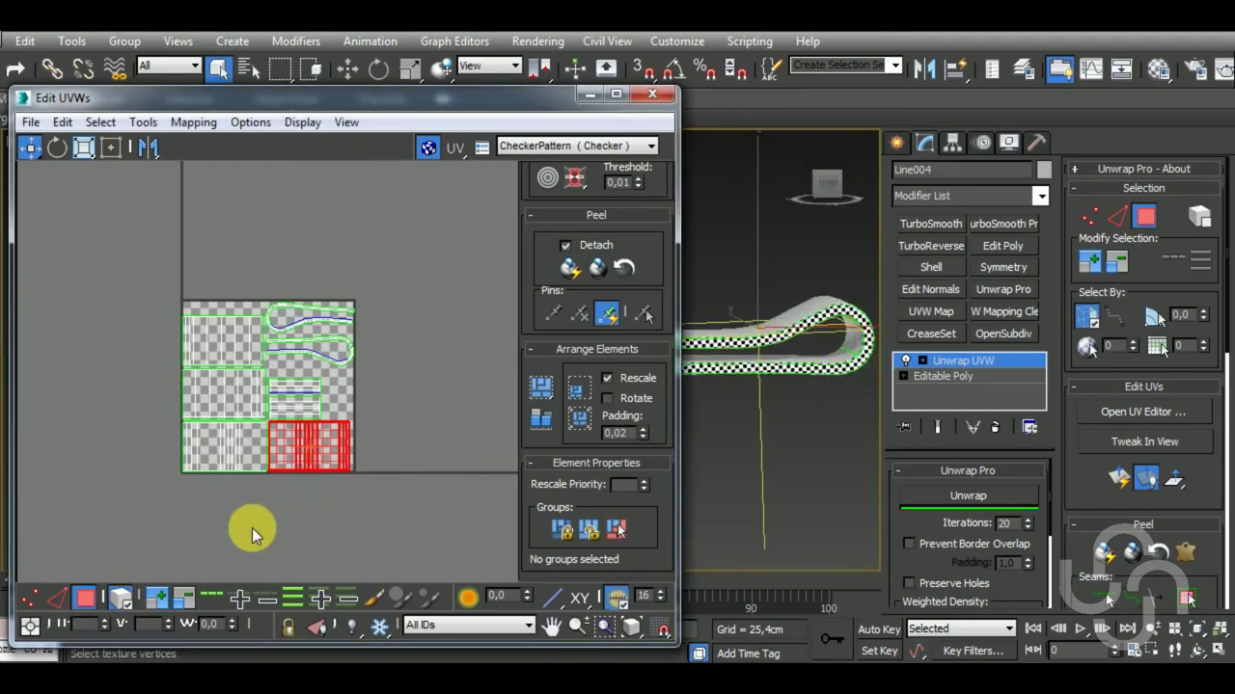
{"action": "left_click_drag", "start_coordinate": [299, 465], "coordinate": [165, 543]}
Move the striped island below the tile and stitch two strip pieces onto the lower island's right edge.
{"action": "left_click", "coordinate": [55, 598]}
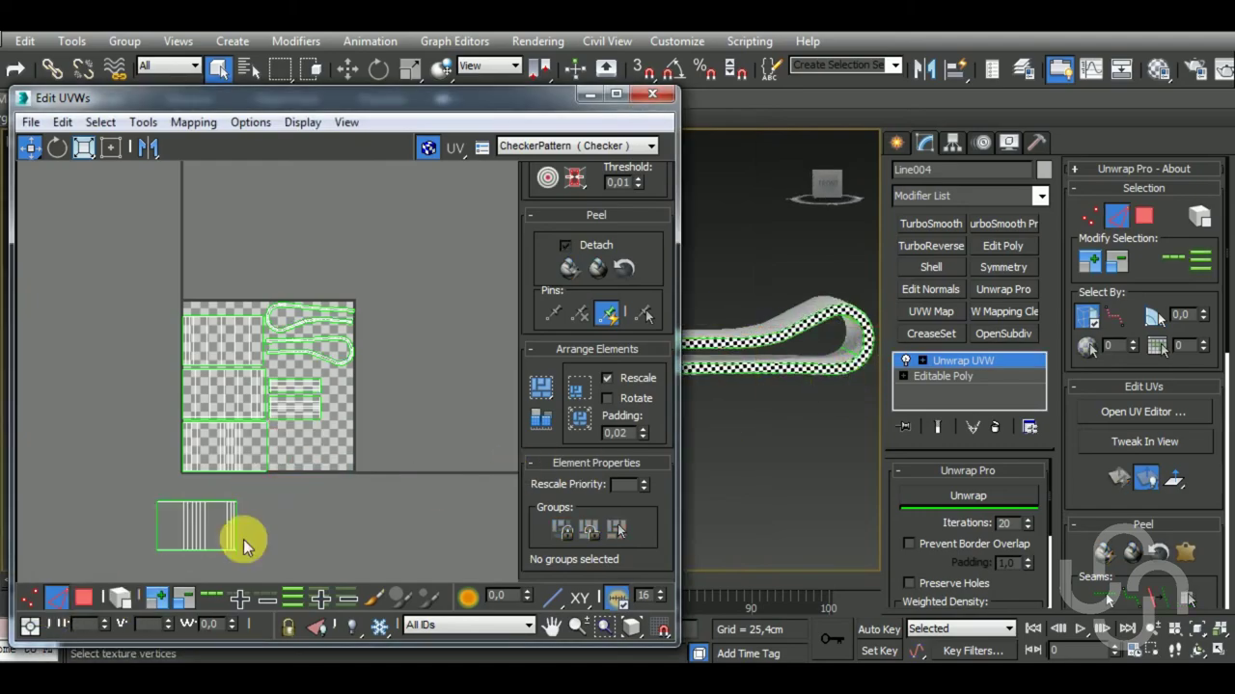
{"action": "mouse_move", "coordinate": [247, 512]}
{"action": "middle_mouse_down"}
{"action": "mouse_move", "coordinate": [220, 548]}
{"action": "mouse_move", "coordinate": [339, 399]}
{"action": "middle_mouse_up"}
{"action": "scroll", "coordinate": [220, 549], "scroll_direction": "up", "scroll_amount": 3}
{"action": "left_click", "coordinate": [299, 446]}
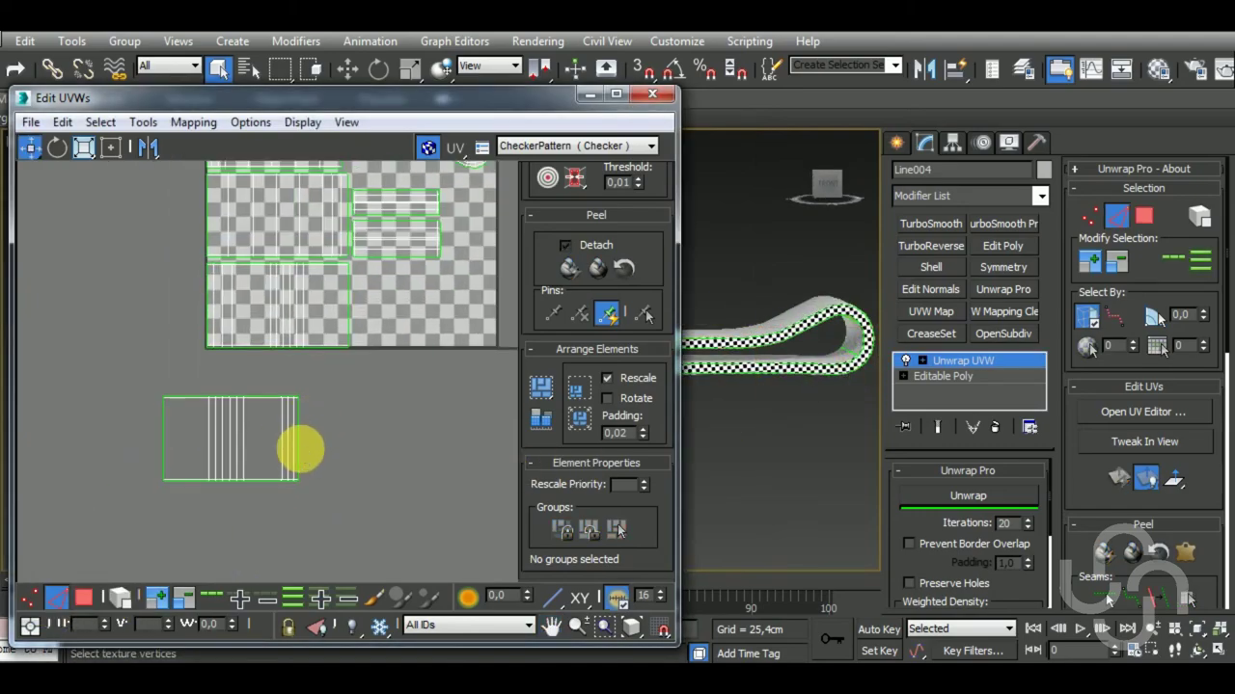
{"action": "key", "text": "shift+s"}
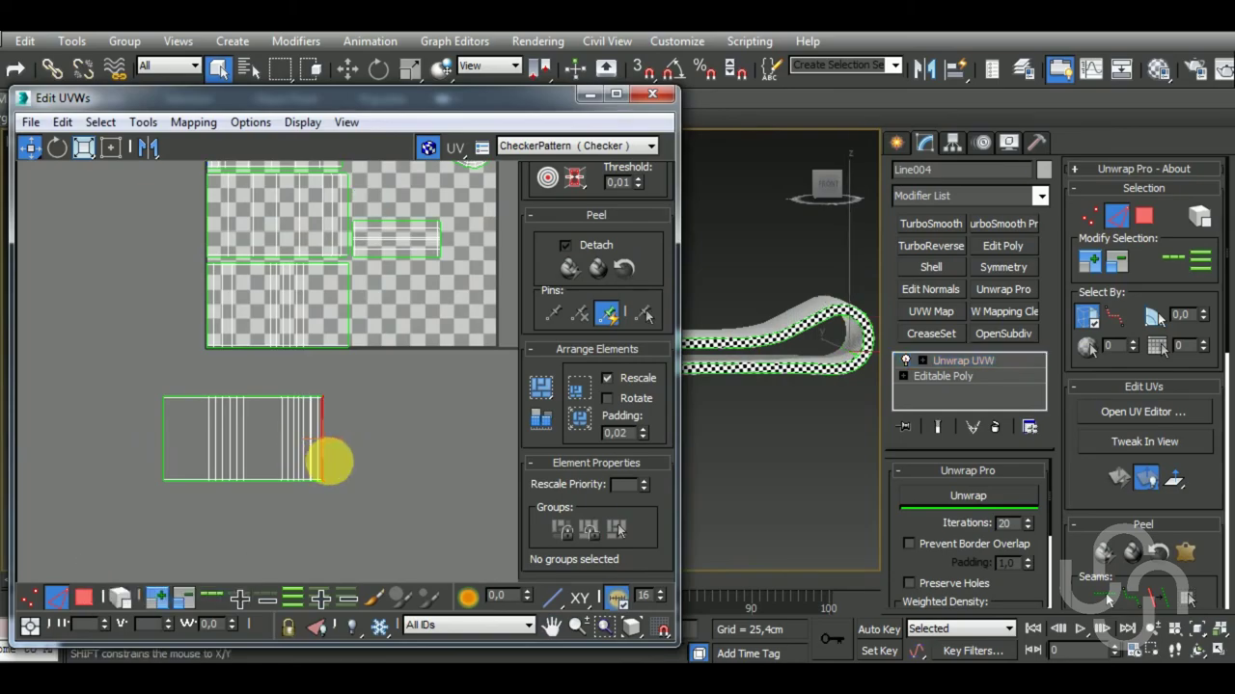
{"action": "key", "text": "shift+s"}
Stitch the curved island and the lower-left island's vertical edge to their partners.
{"action": "middle_click_drag", "start_coordinate": [458, 450], "coordinate": [388, 475]}
{"action": "scroll", "coordinate": [390, 477], "scroll_direction": "down", "scroll_amount": 2}
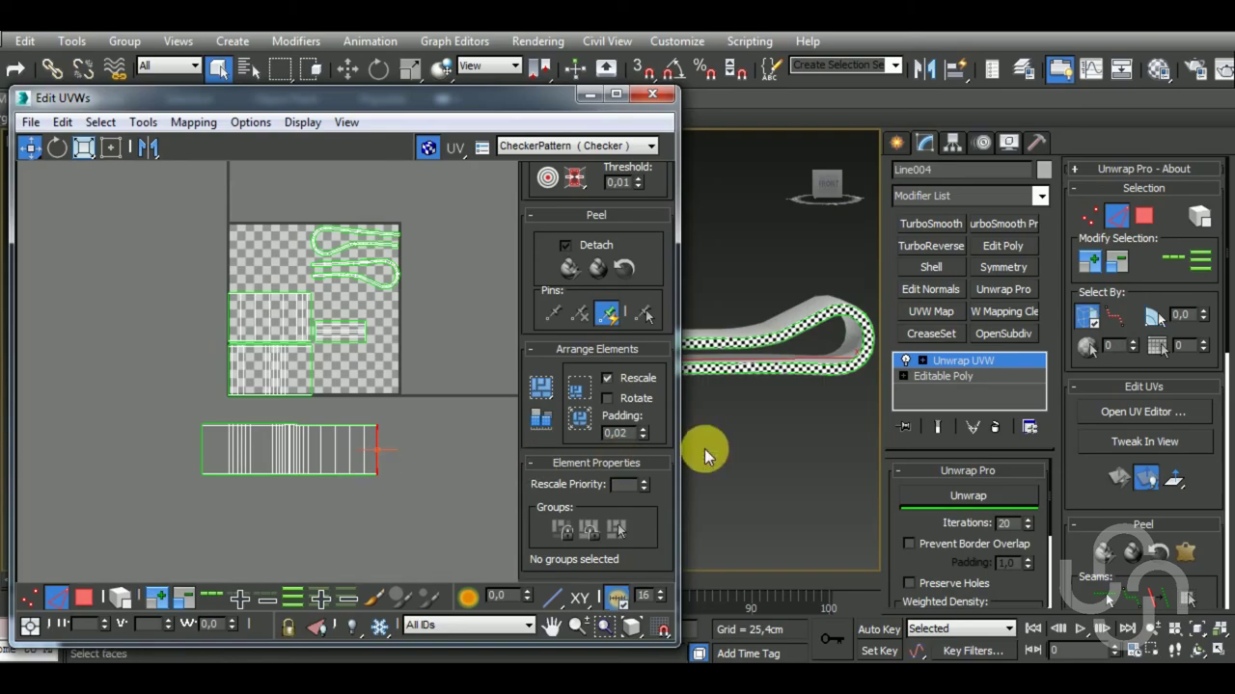
{"action": "key", "text": "shift+s"}
{"action": "scroll", "coordinate": [324, 377], "scroll_direction": "up", "scroll_amount": 2}
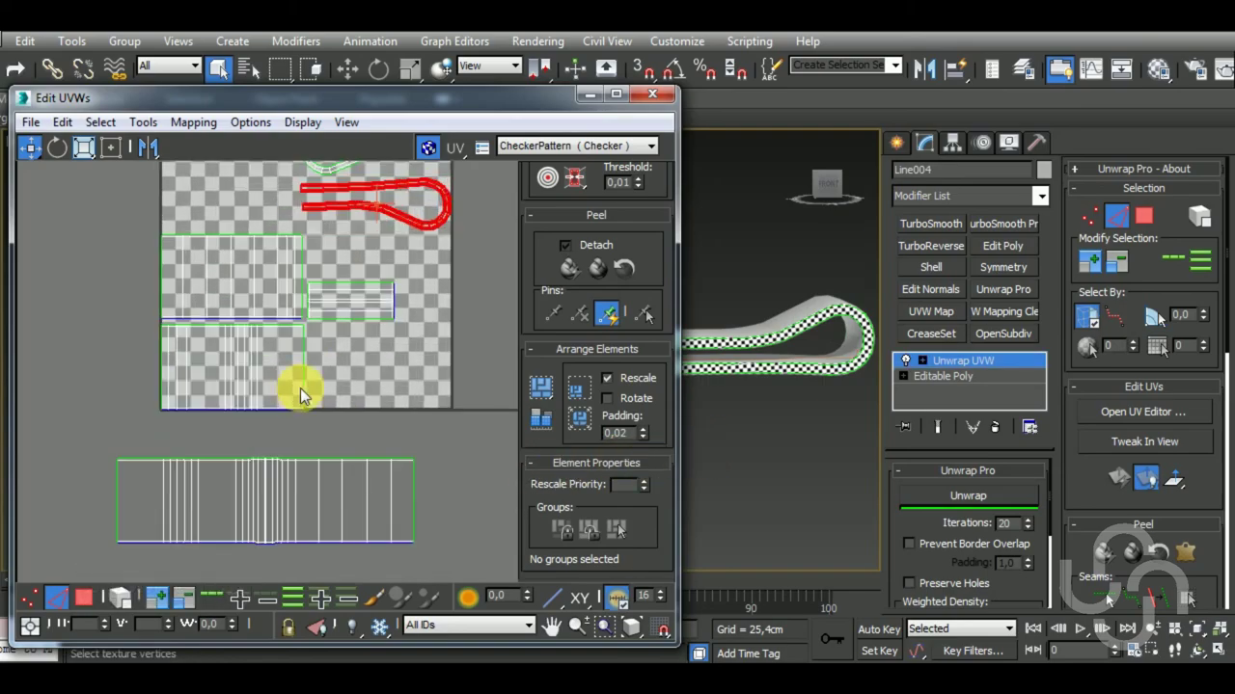
{"action": "left_click", "coordinate": [304, 387]}
{"action": "key", "text": "shift+s"}
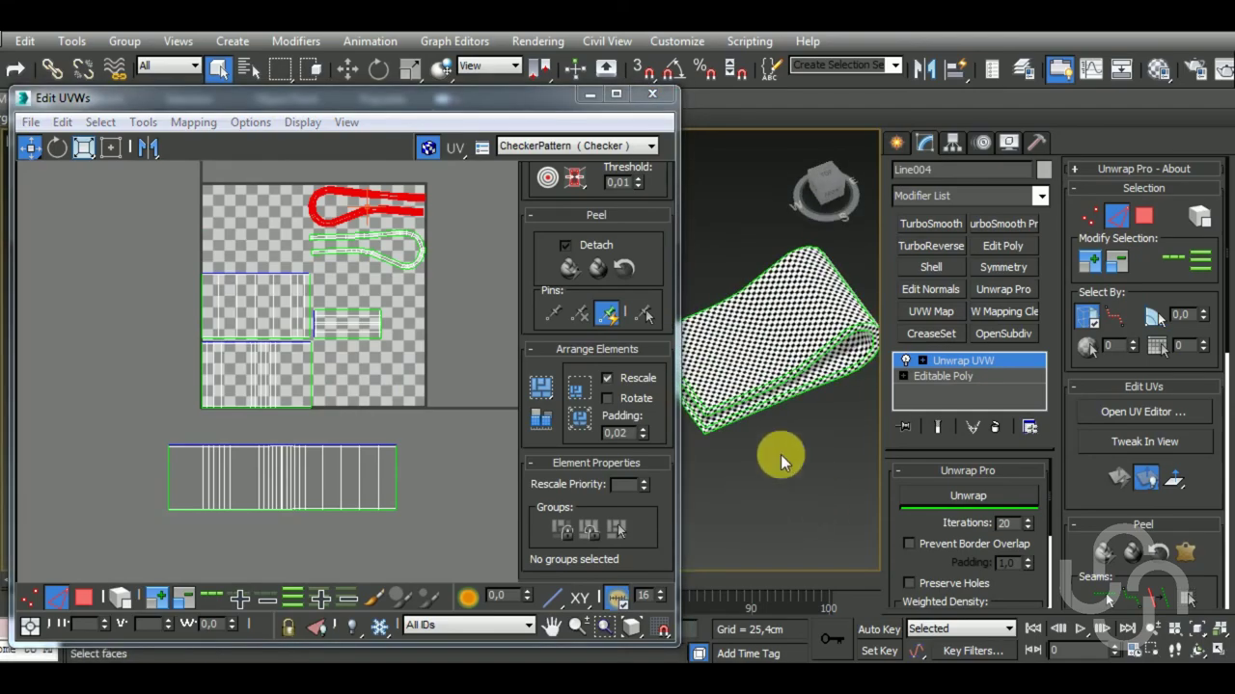
Stitch the remaining split edges, then marquee-select all the UV islands.
{"action": "middle_click_drag", "start_coordinate": [781, 454], "coordinate": [743, 420], "text": "alt"}
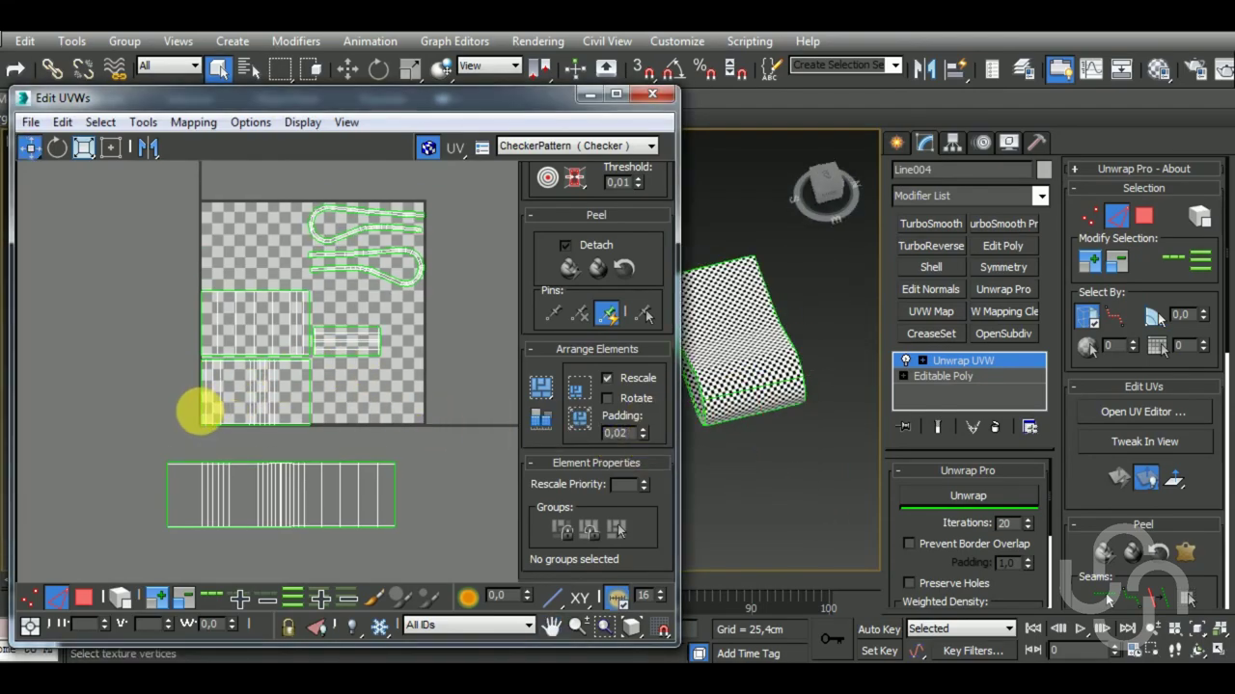
{"action": "key", "text": "shift+s"}
{"action": "scroll", "coordinate": [188, 415], "scroll_direction": "up", "scroll_amount": 3}
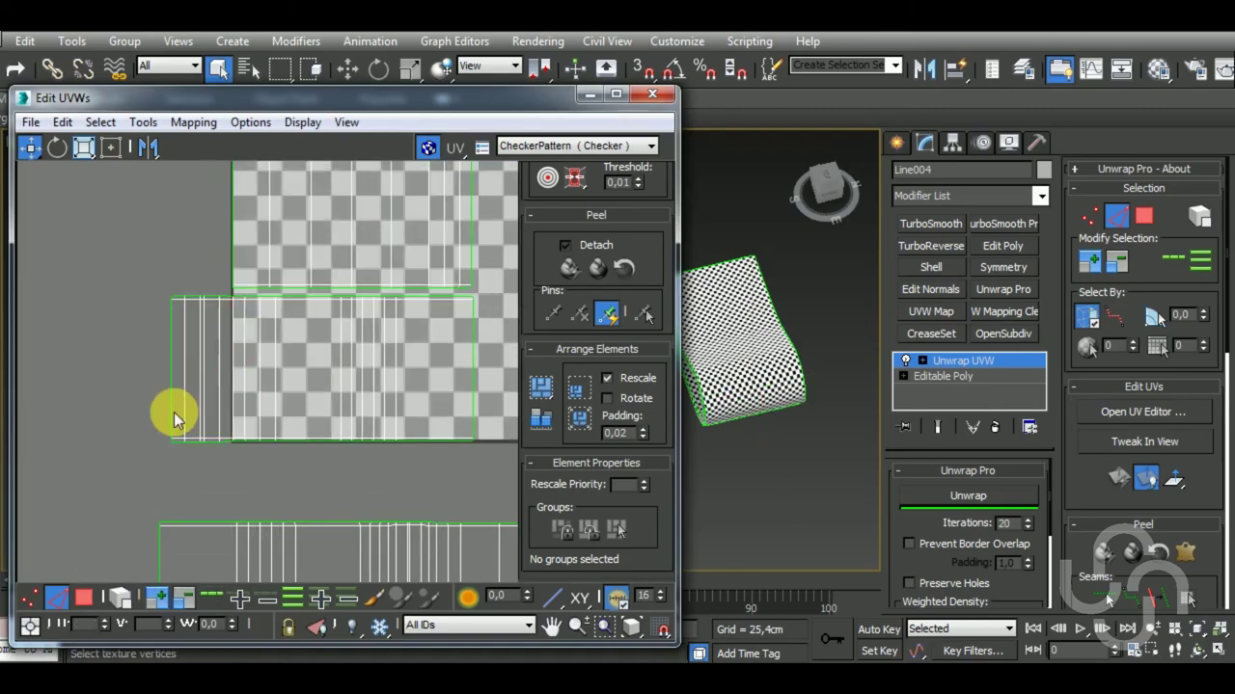
{"action": "key", "text": "shift+s"}
{"action": "scroll", "coordinate": [270, 413], "scroll_direction": "down", "scroll_amount": 2}
{"action": "scroll", "coordinate": [279, 411], "scroll_direction": "down", "scroll_amount": 2}
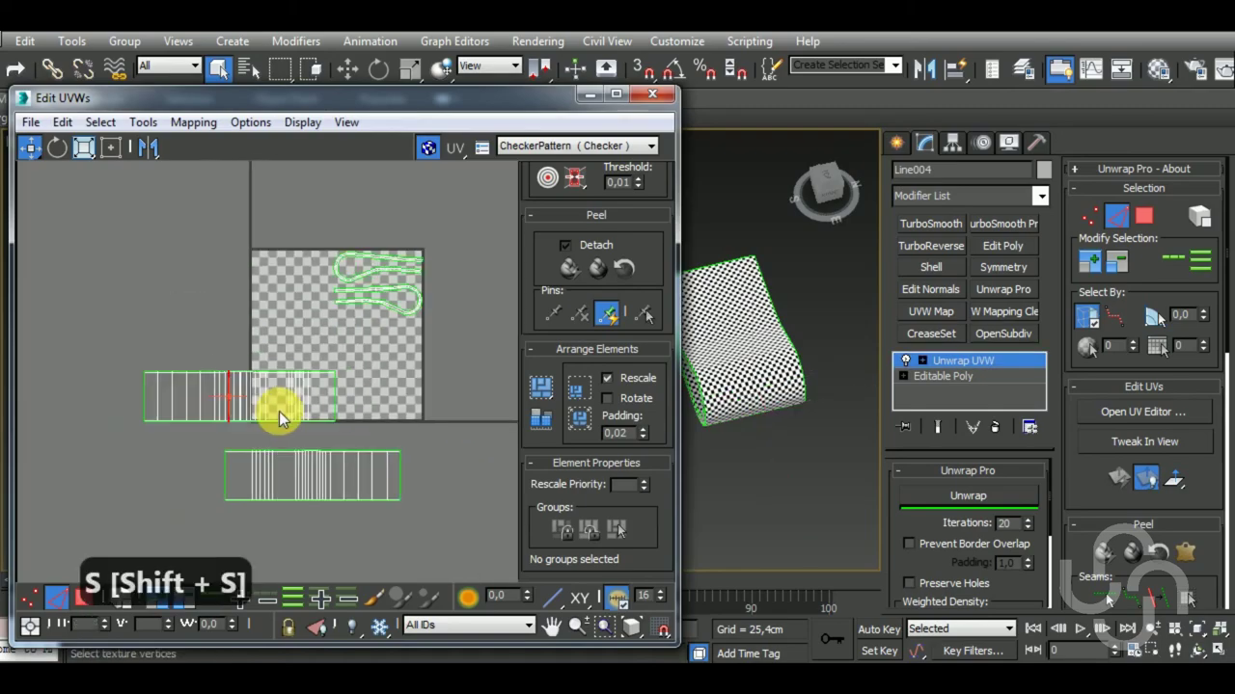
{"action": "scroll", "coordinate": [193, 338], "scroll_direction": "down", "scroll_amount": 2}
{"action": "left_click_drag", "start_coordinate": [133, 271], "coordinate": [461, 573]}
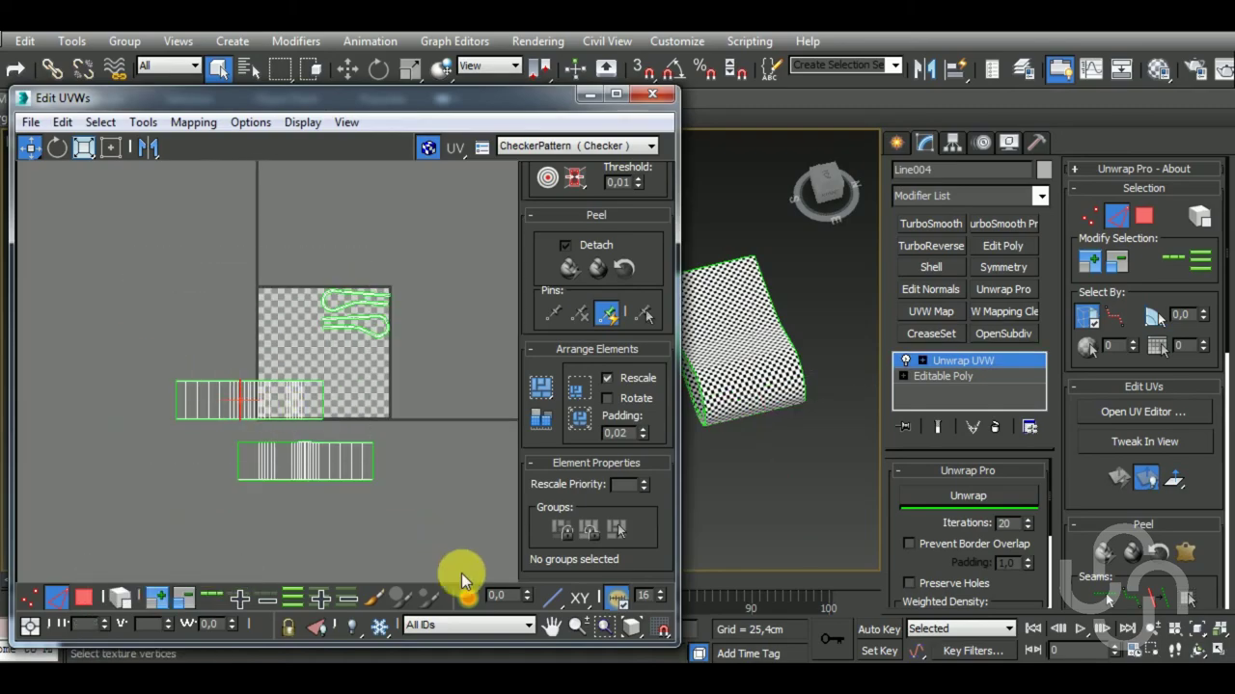
Pack the islands, Freeform-scale them into a tiny block at tile centre, and shorten the UV window.
{"action": "left_click", "coordinate": [543, 387]}
{"action": "middle_click_drag", "start_coordinate": [774, 496], "coordinate": [871, 446], "text": "alt"}
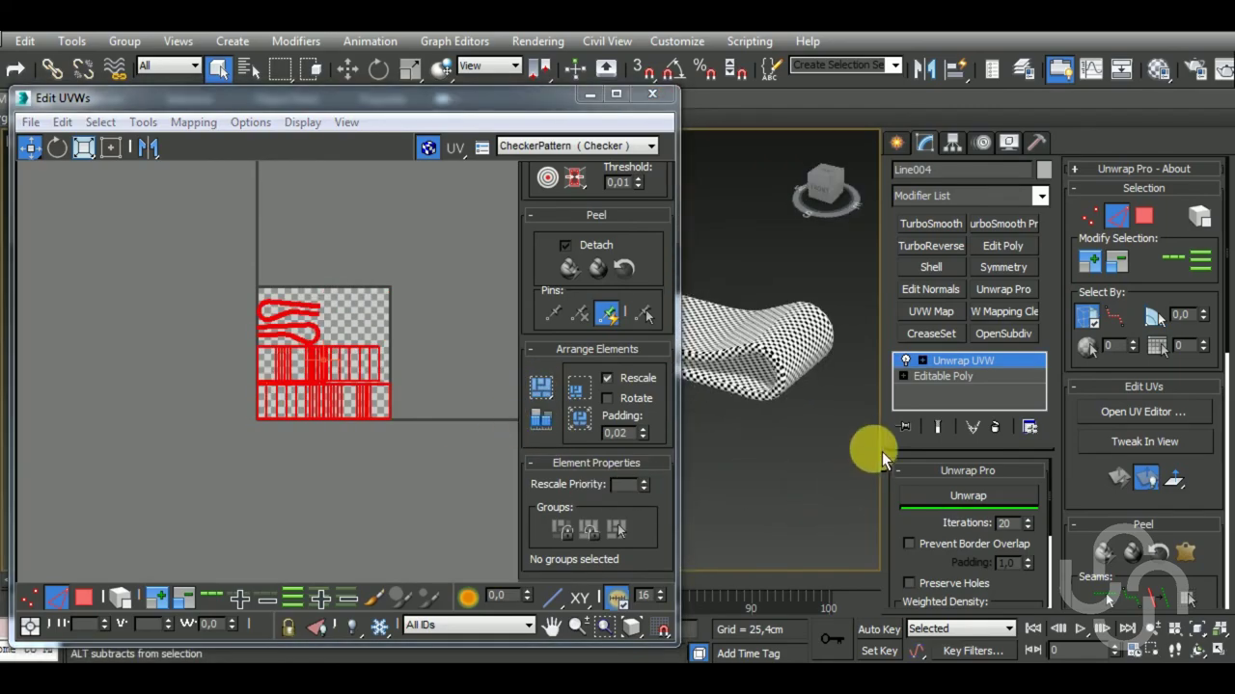
{"action": "left_click", "coordinate": [84, 147]}
{"action": "left_click_drag", "start_coordinate": [317, 352], "coordinate": [333, 521]}
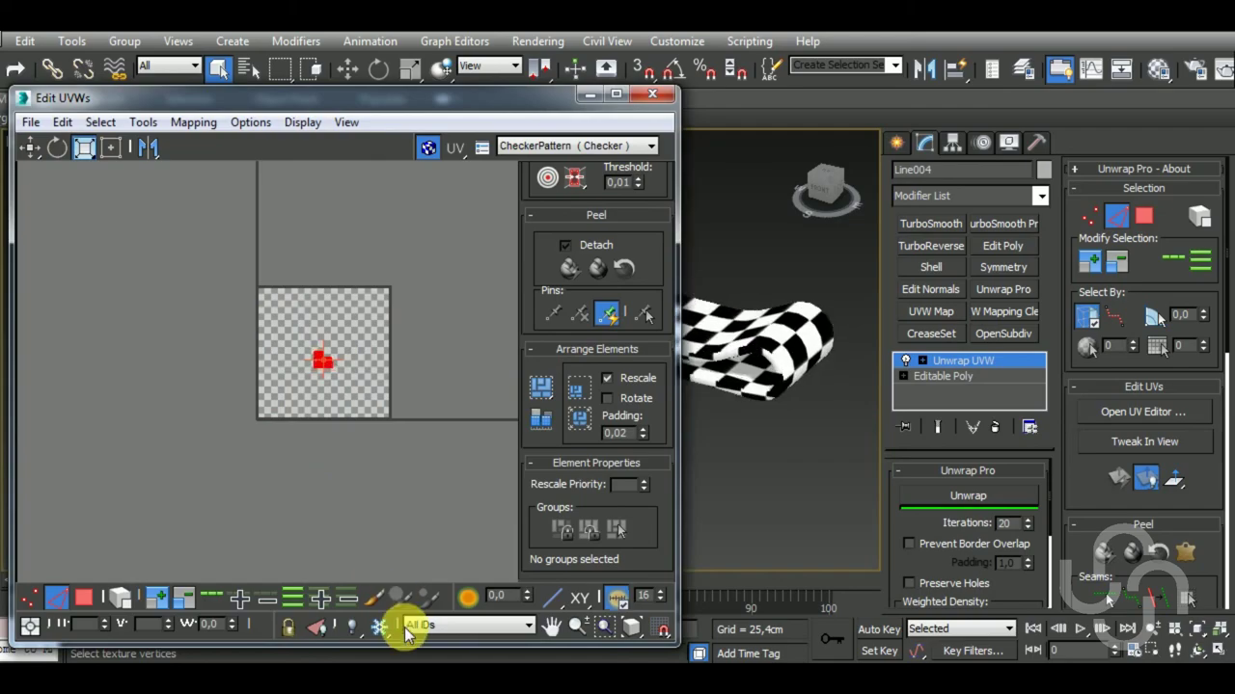
{"action": "left_click_drag", "start_coordinate": [405, 654], "coordinate": [396, 591]}
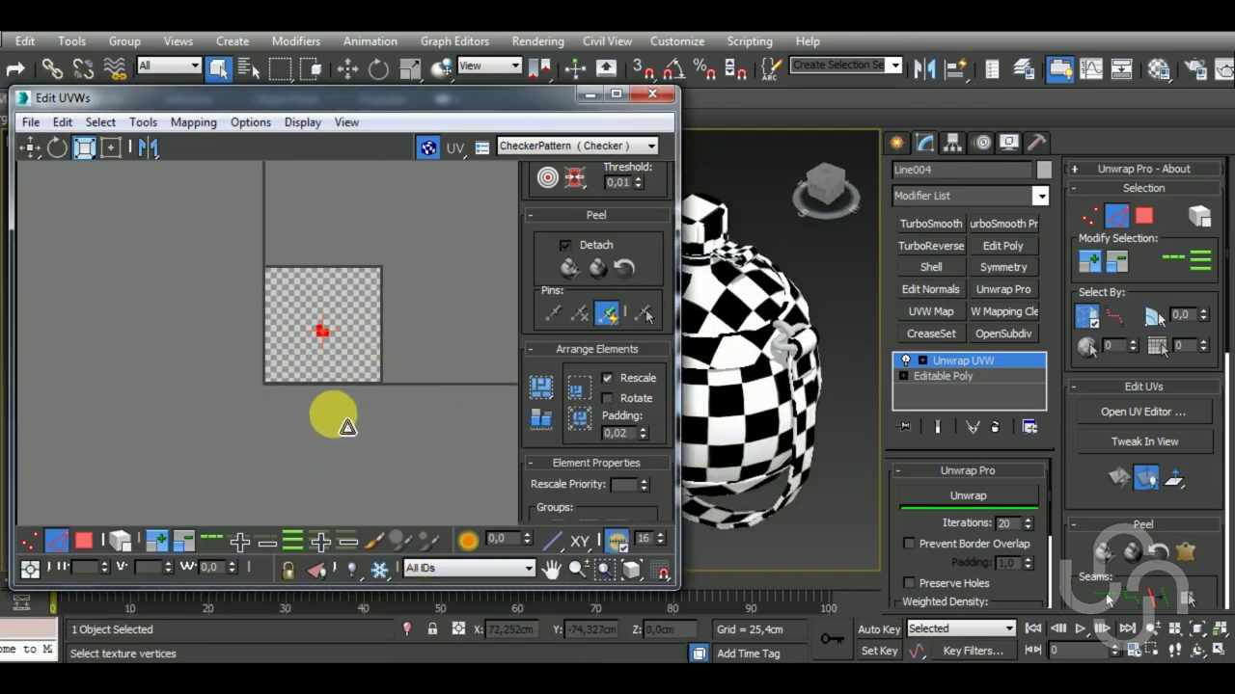
Move the small part's UV polygons to the tile's lower-right corner, then leave Polygon mode.
{"action": "left_click", "coordinate": [21, 144]}
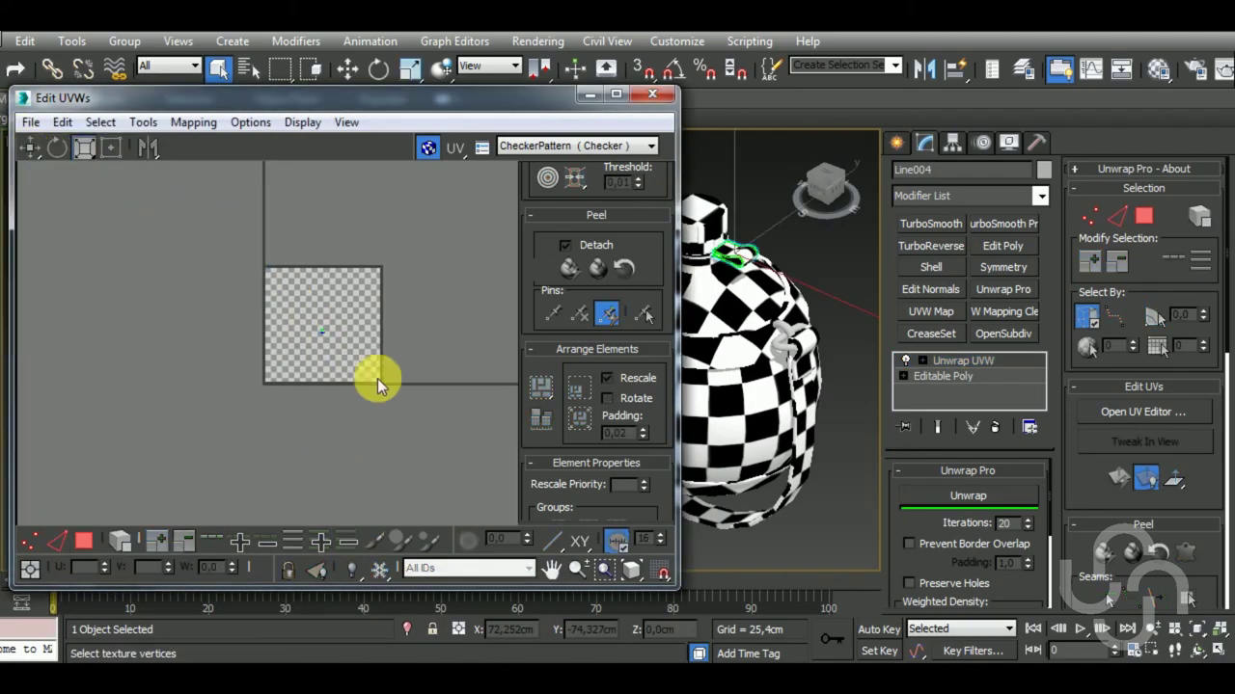
{"action": "left_click", "coordinate": [84, 538]}
{"action": "scroll", "coordinate": [331, 353], "scroll_direction": "up", "scroll_amount": 1}
{"action": "scroll", "coordinate": [342, 313], "scroll_direction": "up", "scroll_amount": 3}
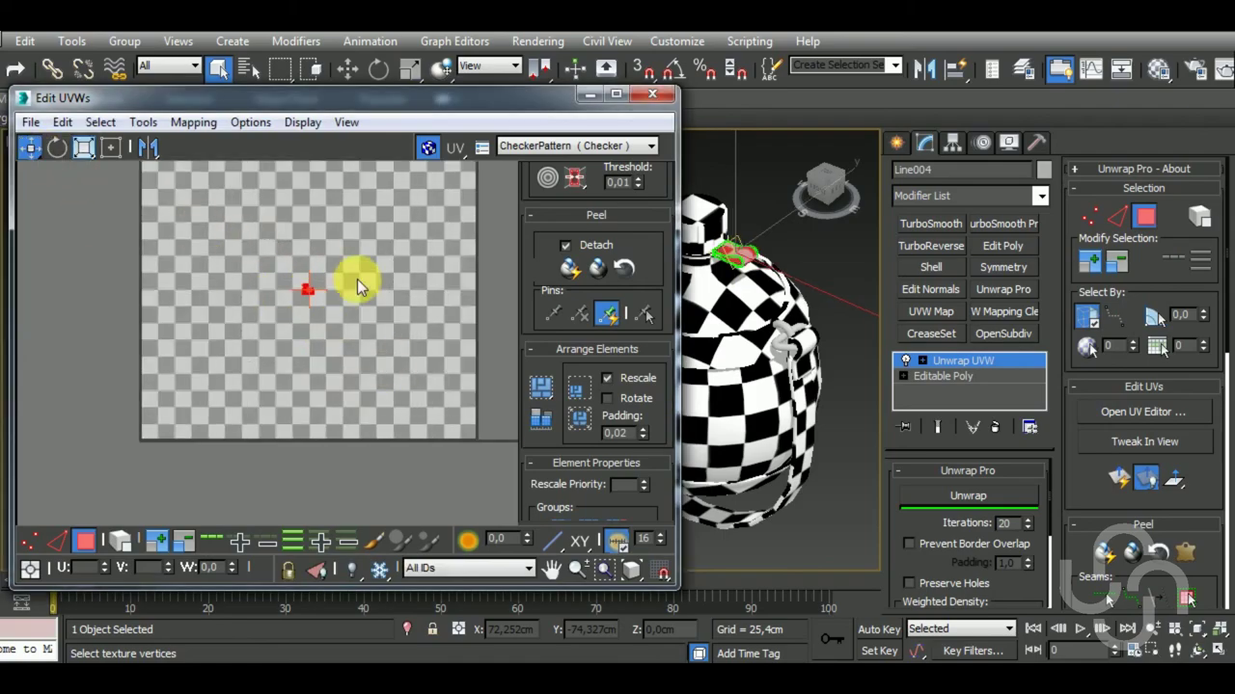
{"action": "left_click_drag", "start_coordinate": [323, 306], "coordinate": [446, 420]}
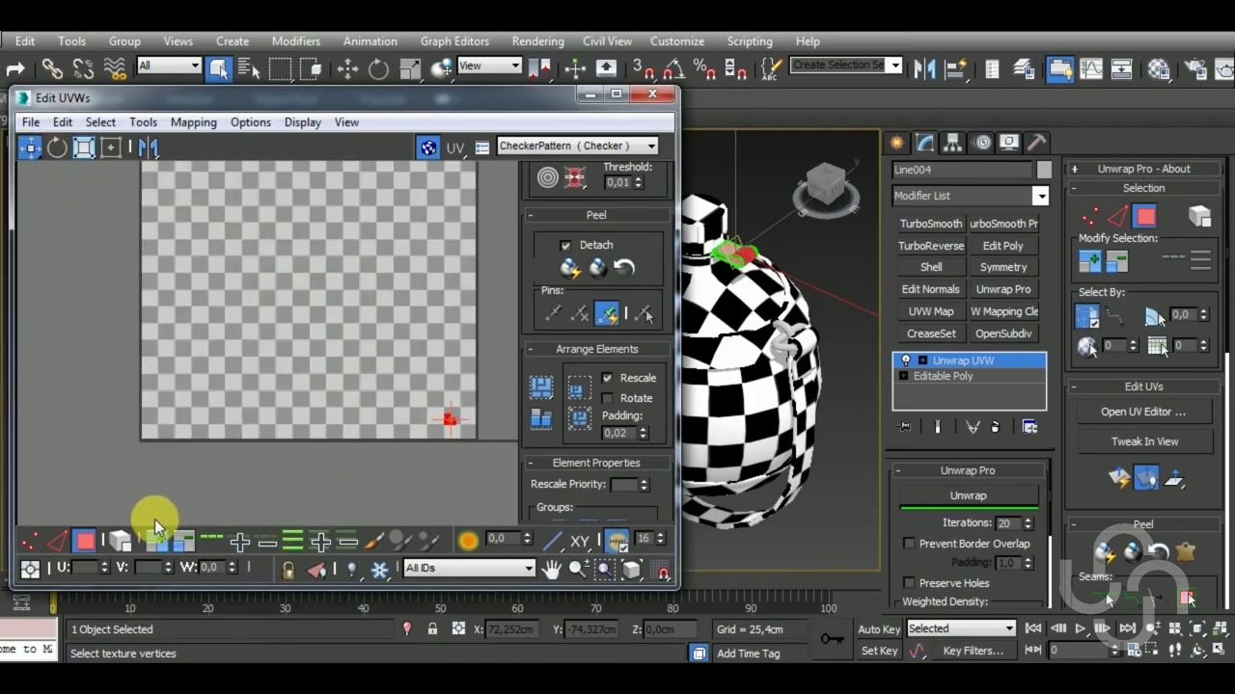
{"action": "left_click", "coordinate": [84, 540]}
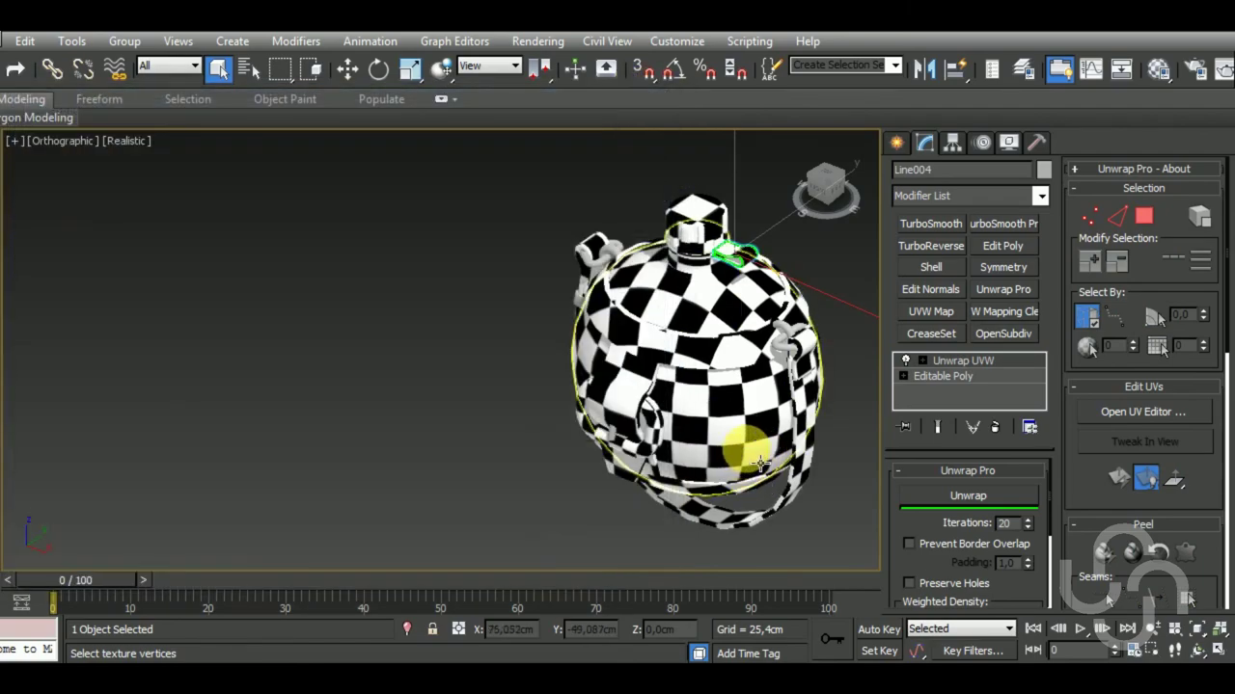
{"action": "middle_click_drag", "start_coordinate": [756, 472], "coordinate": [783, 414], "text": "alt"}
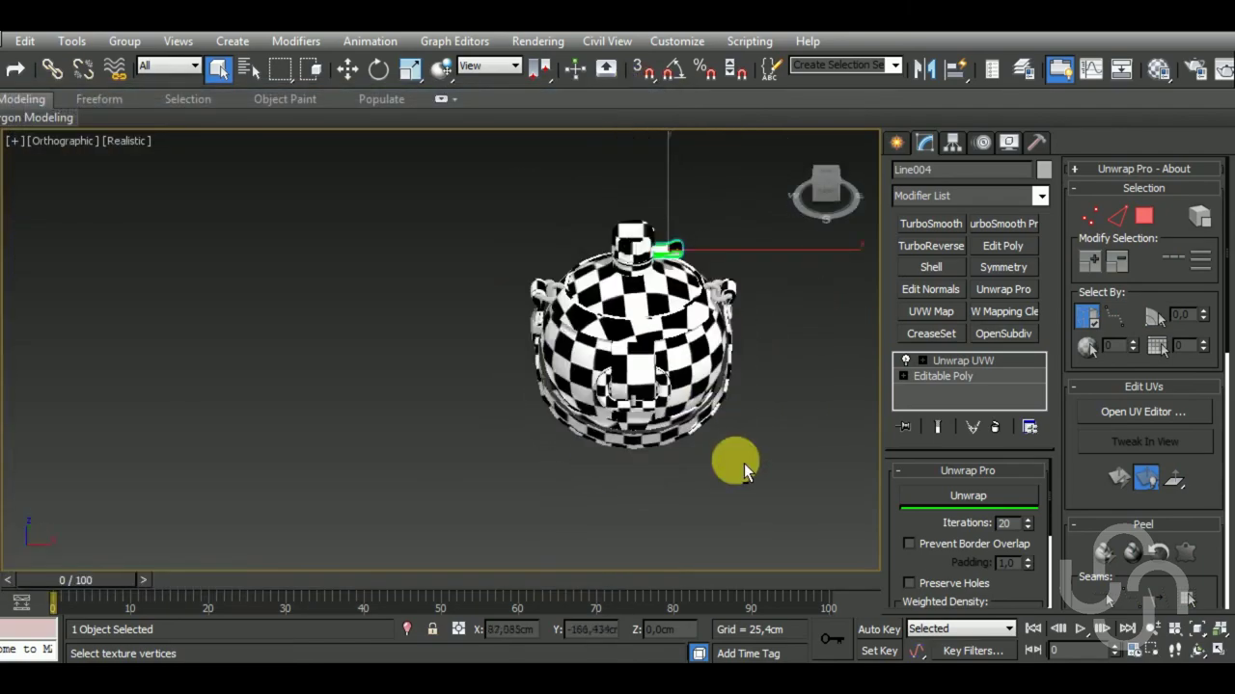